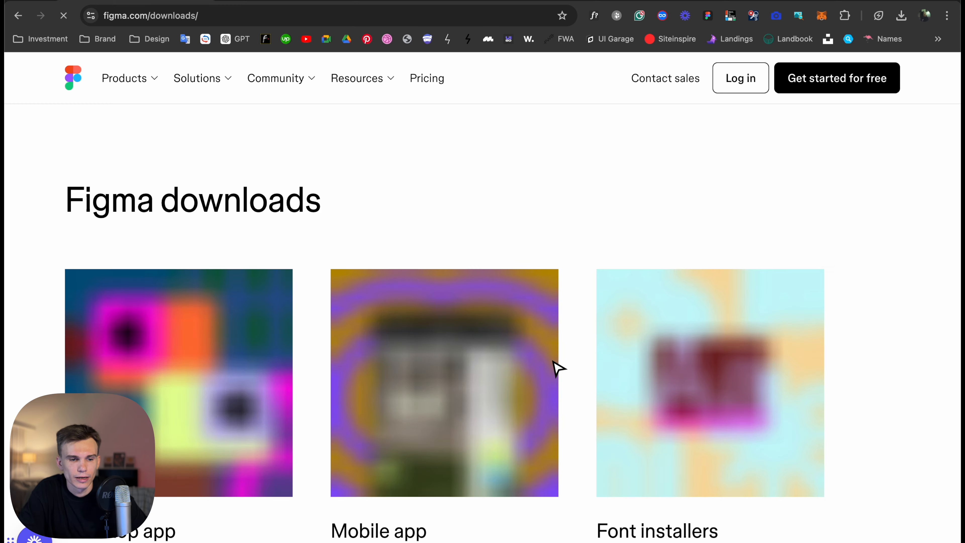
Review the download options on the Figma downloads page and switch to the Figma desktop app
{"action": "scroll", "coordinate": [556, 366], "scroll_direction": "down", "scroll_amount": 5}
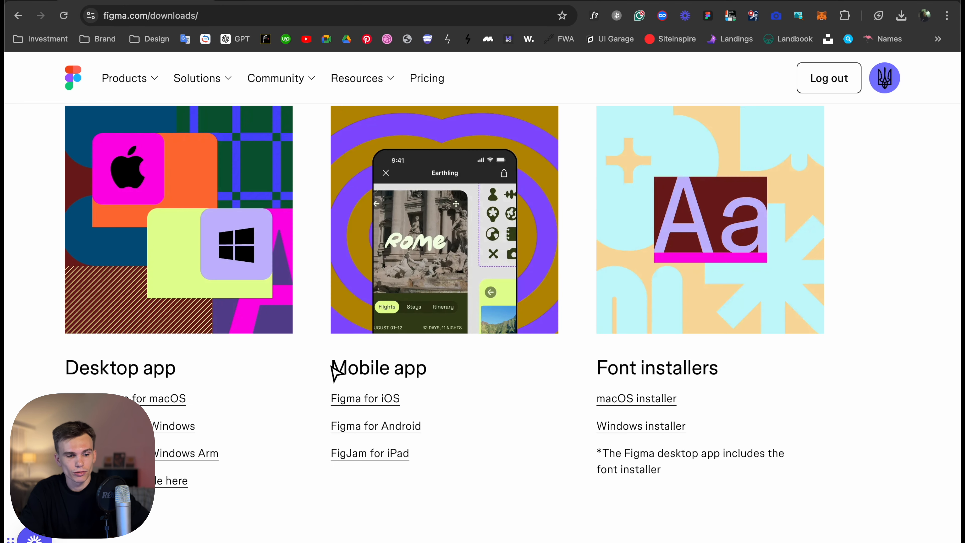
{"action": "mouse_move", "coordinate": [459, 534]}
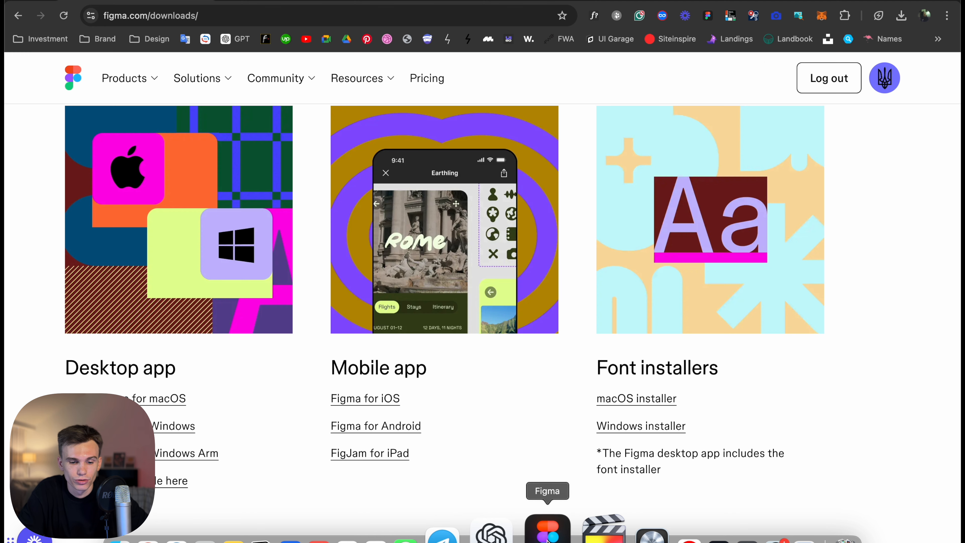
{"action": "left_click", "coordinate": [547, 540]}
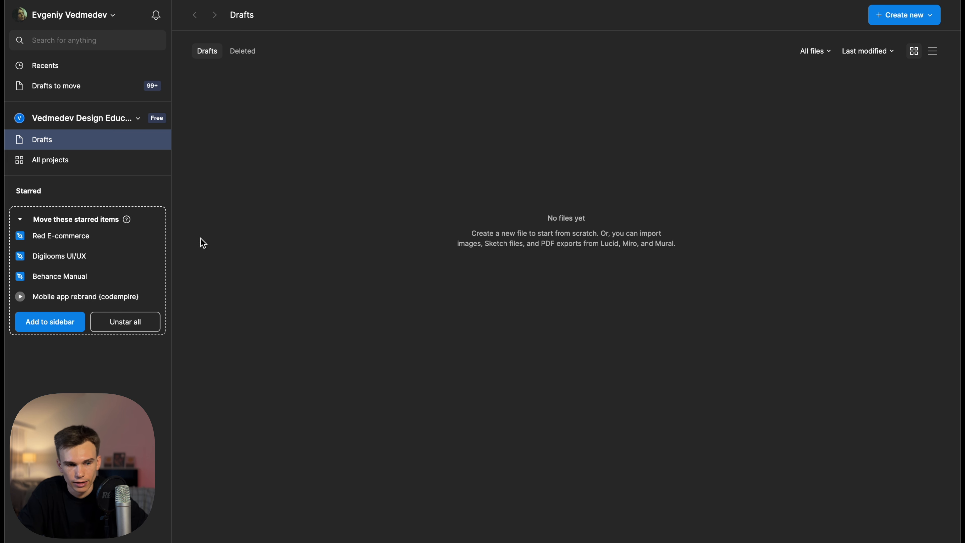
Browse all the team's projects, check the theme choices for the account, and view the Design Course project
{"action": "left_click", "coordinate": [50, 160]}
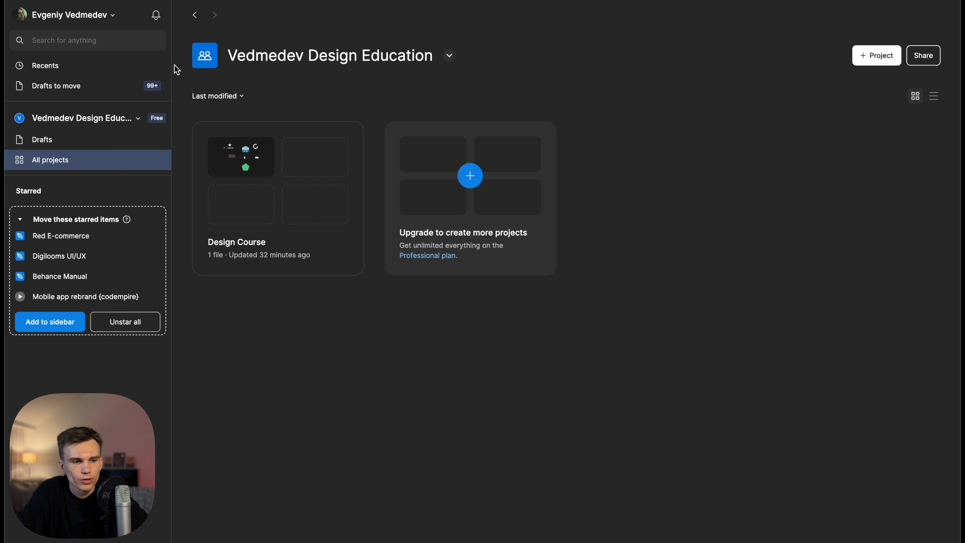
{"action": "left_click", "coordinate": [109, 22]}
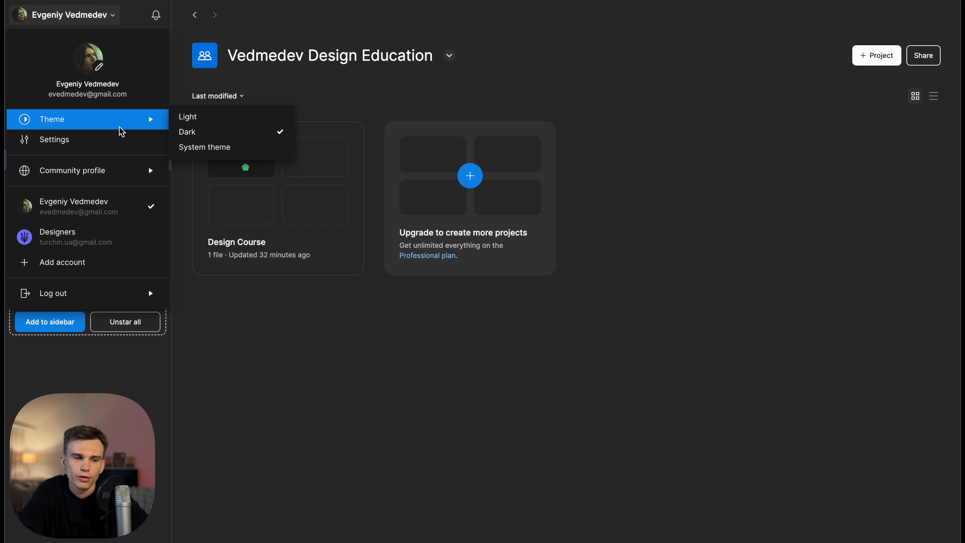
{"action": "mouse_move", "coordinate": [108, 121]}
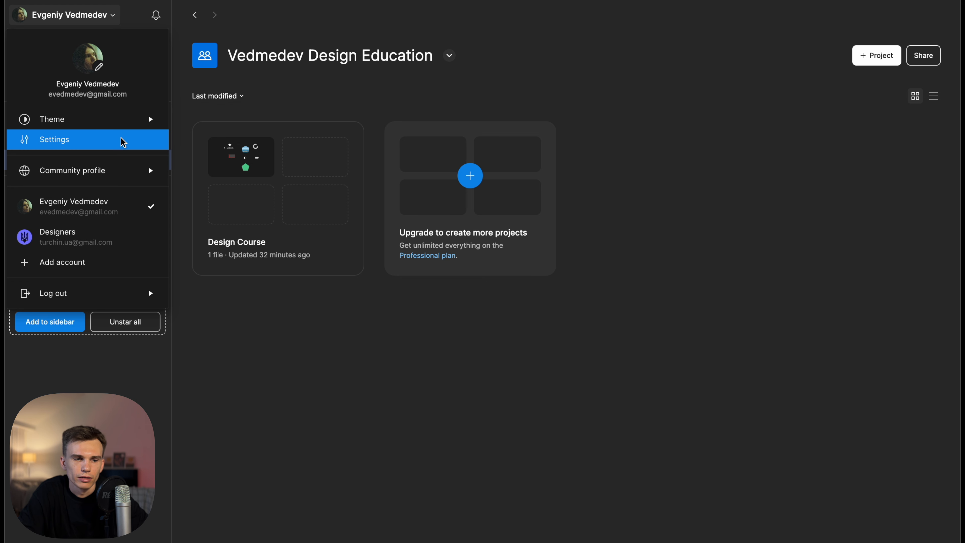
{"action": "left_click", "coordinate": [79, 384]}
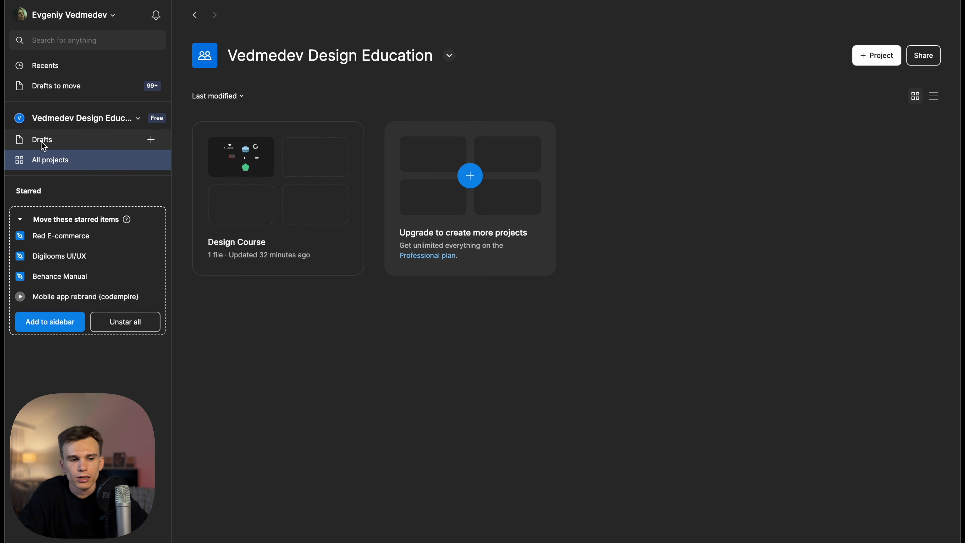
{"action": "left_click", "coordinate": [345, 259]}
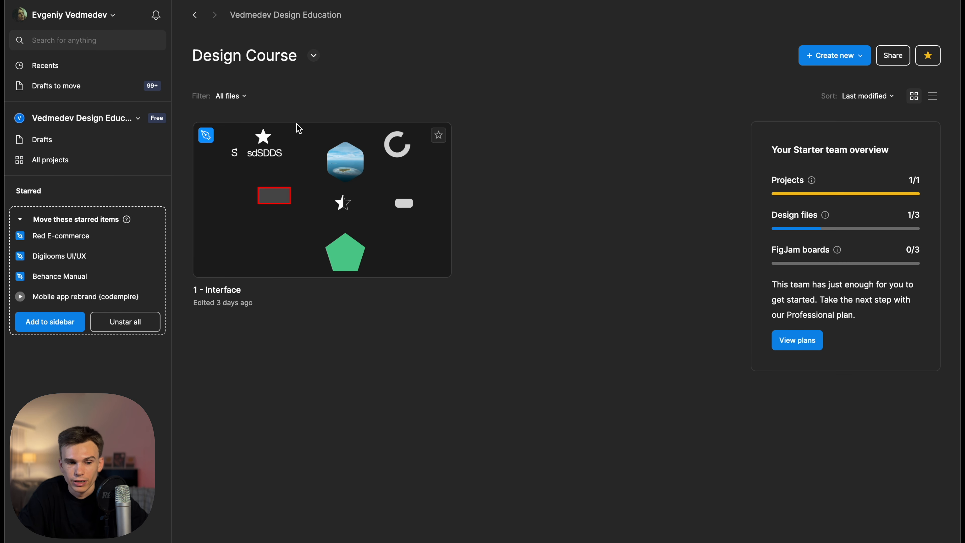
Create a new design file in the team's Drafts
{"action": "left_click", "coordinate": [45, 145]}
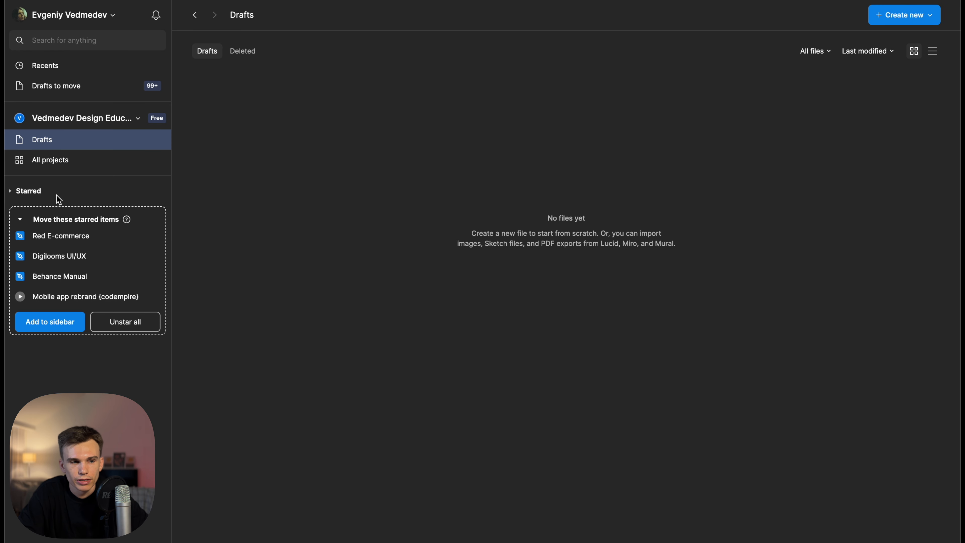
{"action": "left_click", "coordinate": [895, 17]}
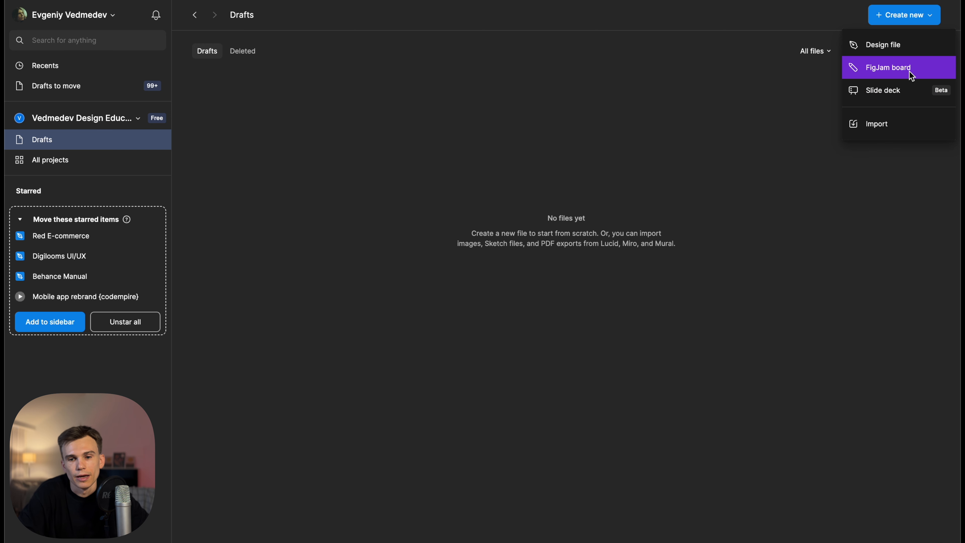
{"action": "left_click", "coordinate": [890, 48]}
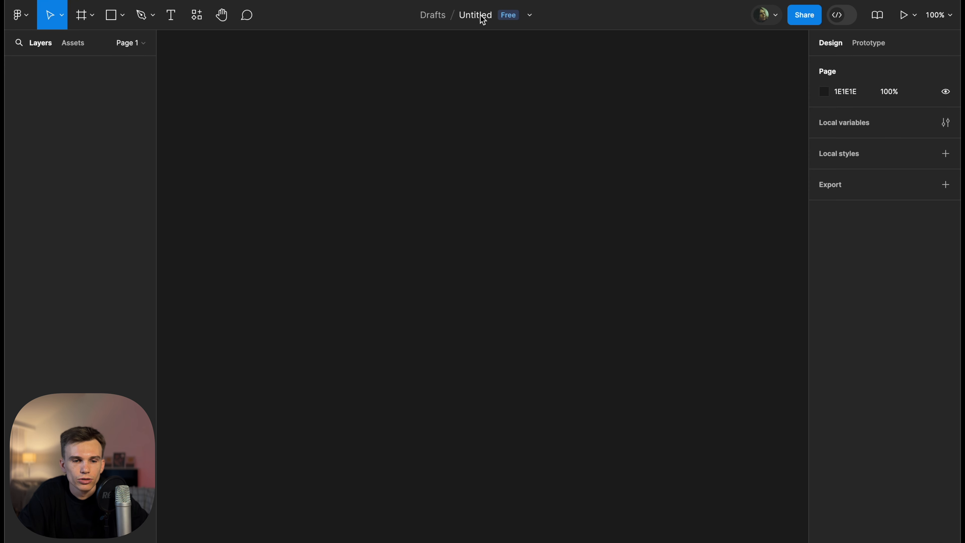
Rename the untitled draft file as Lesson 1
{"action": "left_click", "coordinate": [480, 15]}
{"action": "left_click", "coordinate": [509, 90]}
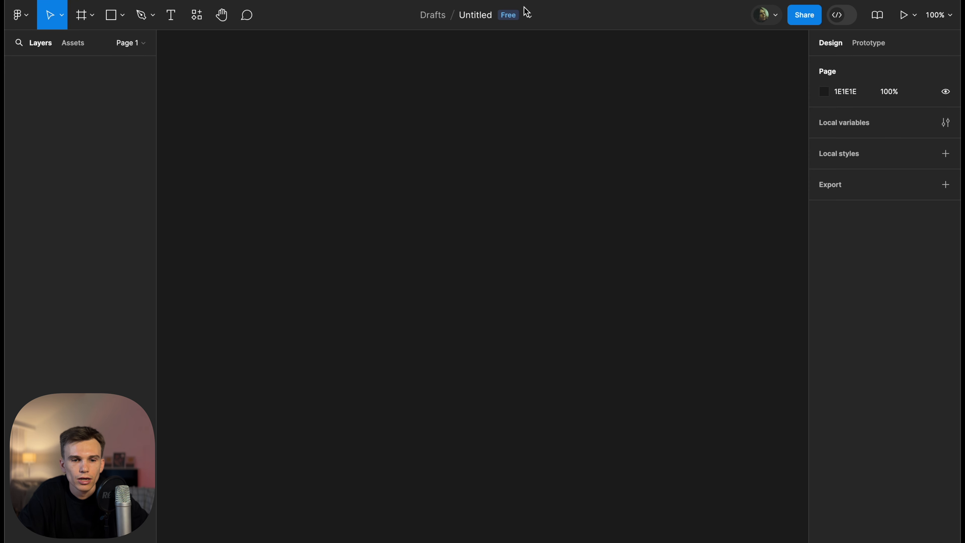
{"action": "left_click", "coordinate": [528, 17]}
{"action": "left_click", "coordinate": [400, 152]}
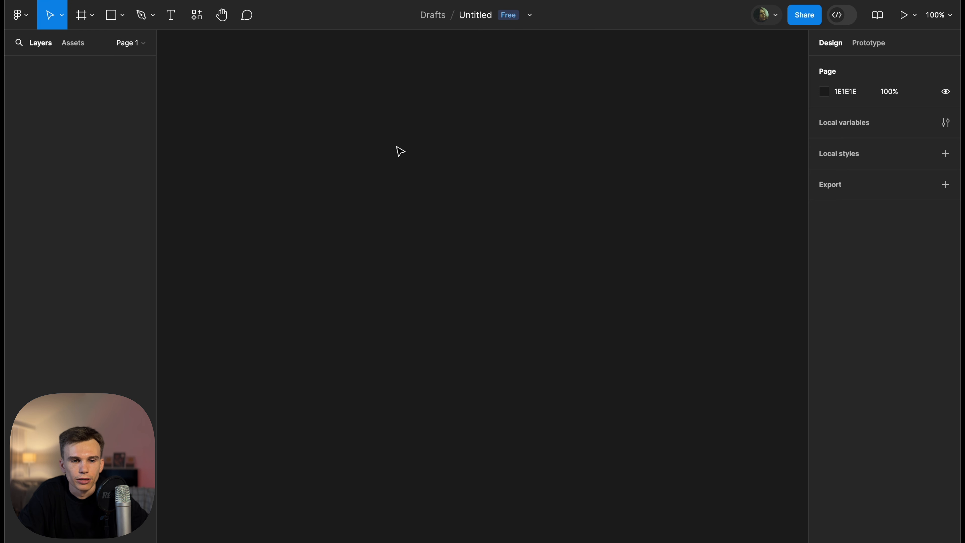
{"action": "left_click", "coordinate": [479, 7]}
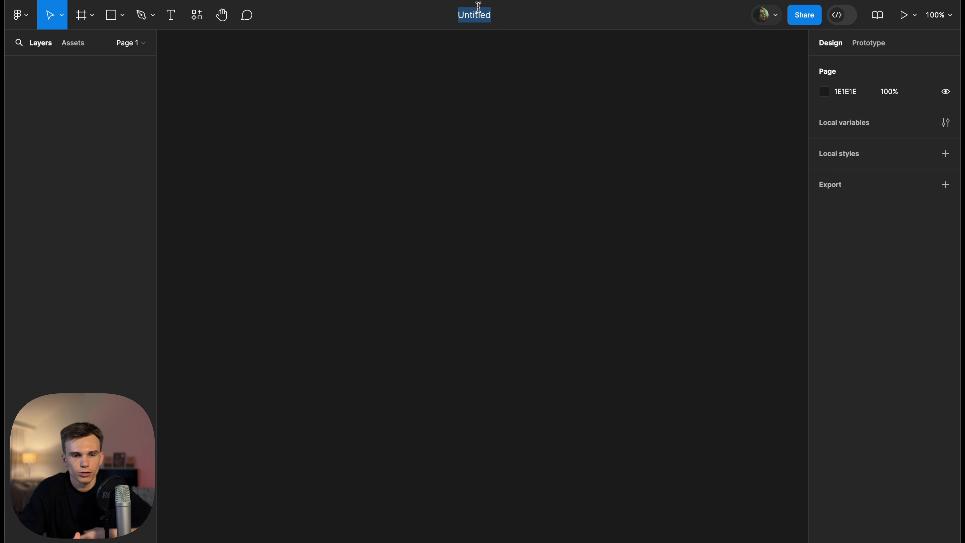
{"action": "type", "text": "Lesson 1"}
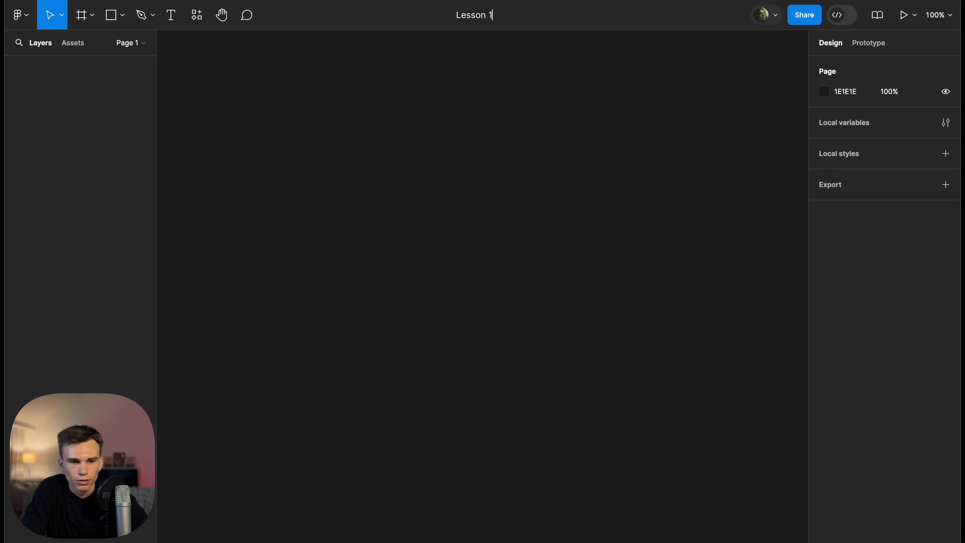
{"action": "key", "text": "Return"}
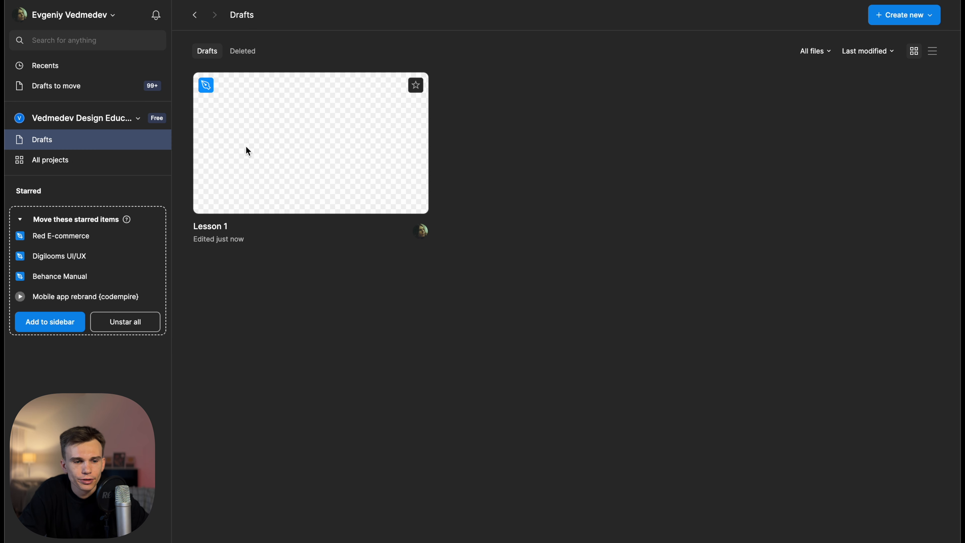
Open the 1 - Interface file from the Design Course project
{"action": "left_click", "coordinate": [53, 158]}
{"action": "left_click", "coordinate": [348, 254]}
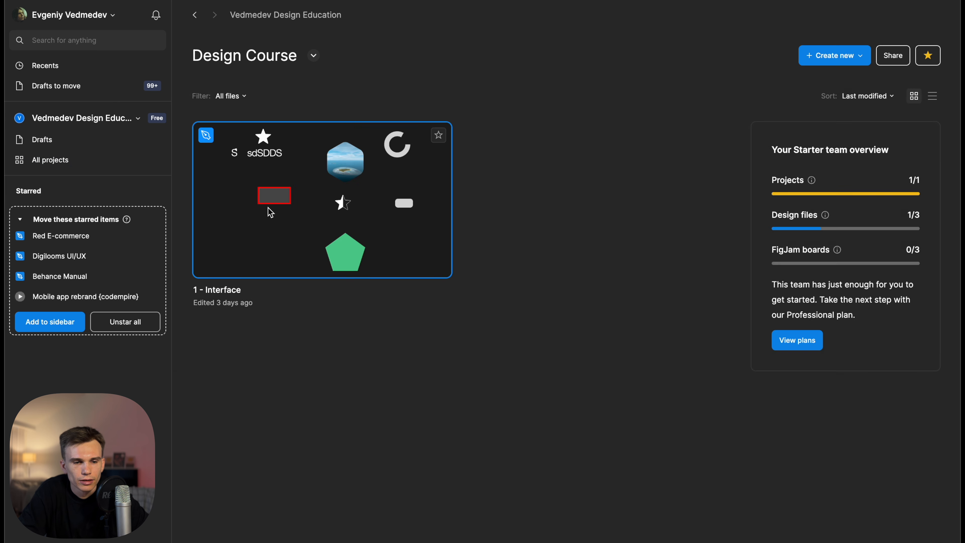
{"action": "left_click", "coordinate": [268, 210]}
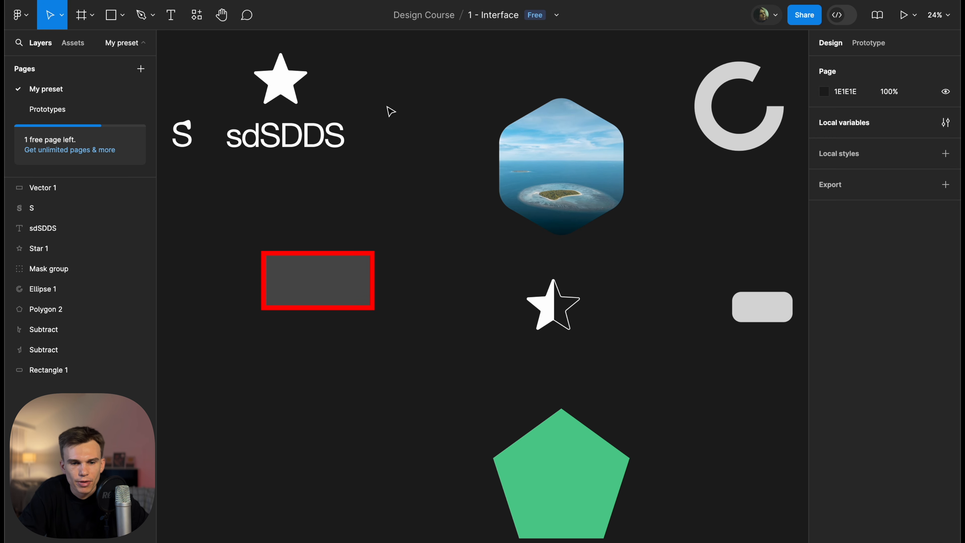
{"action": "scroll", "coordinate": [391, 111], "scroll_direction": "down", "scroll_amount": 5, "text": "ctrl"}
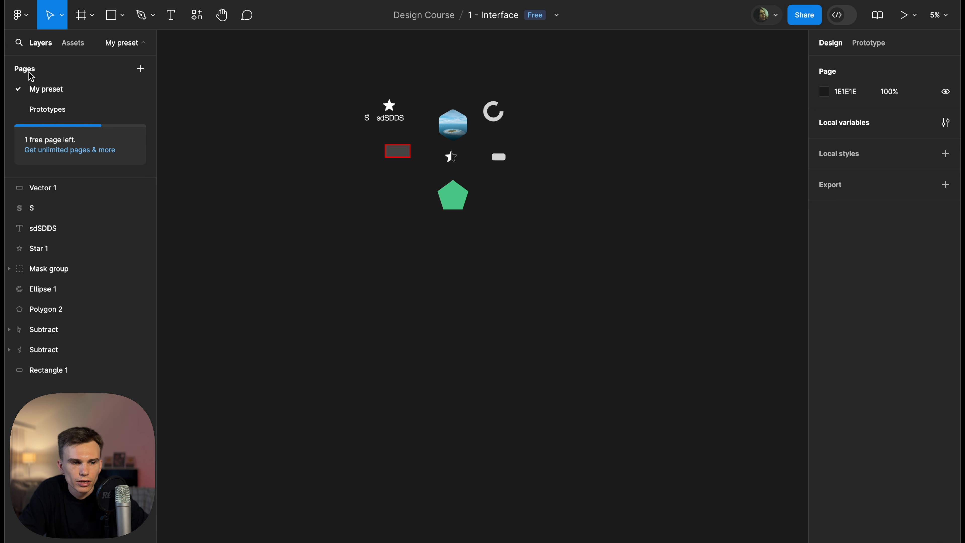
View the Prototypes and My preset pages and add a new page named ljjgjj
{"action": "left_click", "coordinate": [57, 111]}
{"action": "left_click", "coordinate": [57, 90]}
{"action": "left_click", "coordinate": [140, 69]}
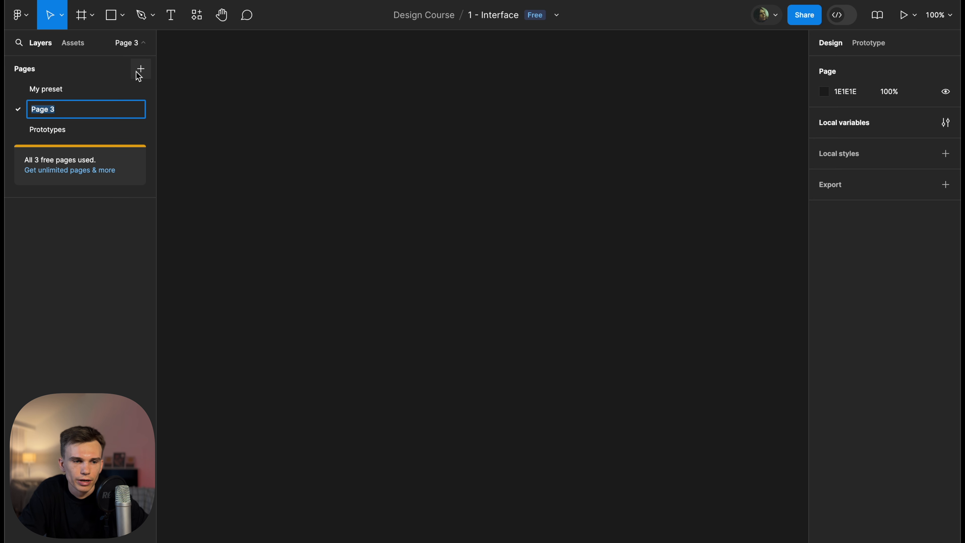
{"action": "type", "text": "ljjgjj"}
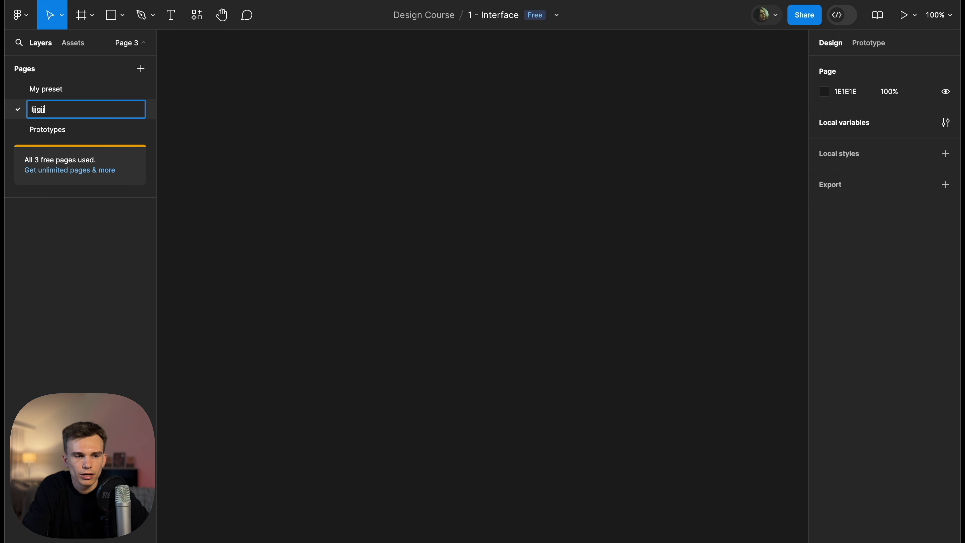
{"action": "key", "text": "Return"}
Switch to the Prototypes page and delete the ljjgjj page
{"action": "left_click", "coordinate": [112, 128]}
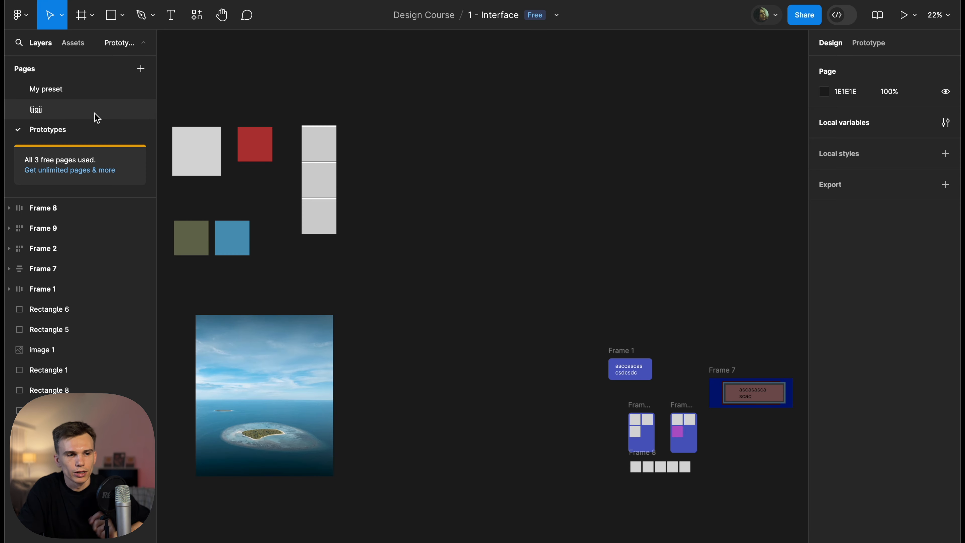
{"action": "left_click", "coordinate": [96, 115]}
{"action": "right_click", "coordinate": [97, 118]}
{"action": "left_click", "coordinate": [137, 190]}
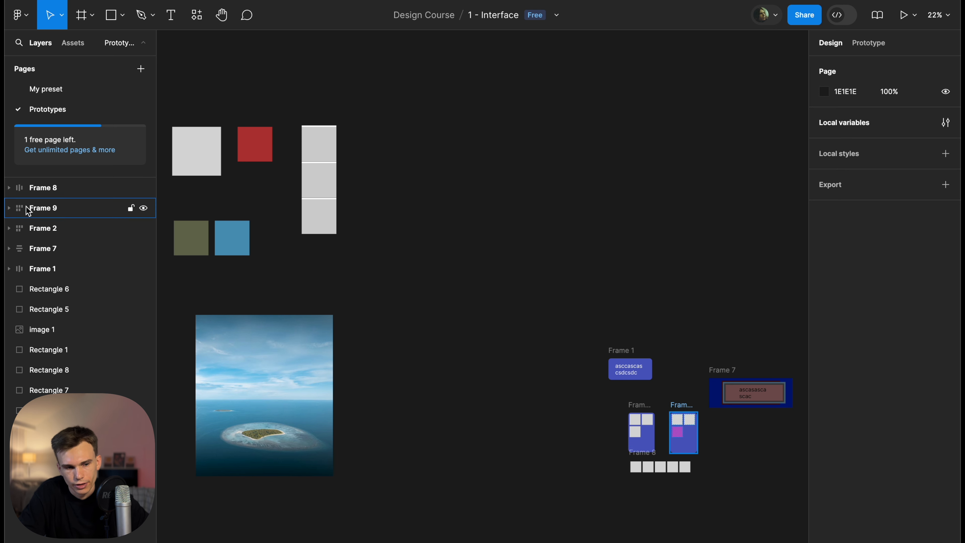
Select Frame 8, look over the main menu's command groups, and choose the Move tool
{"action": "left_click", "coordinate": [70, 195]}
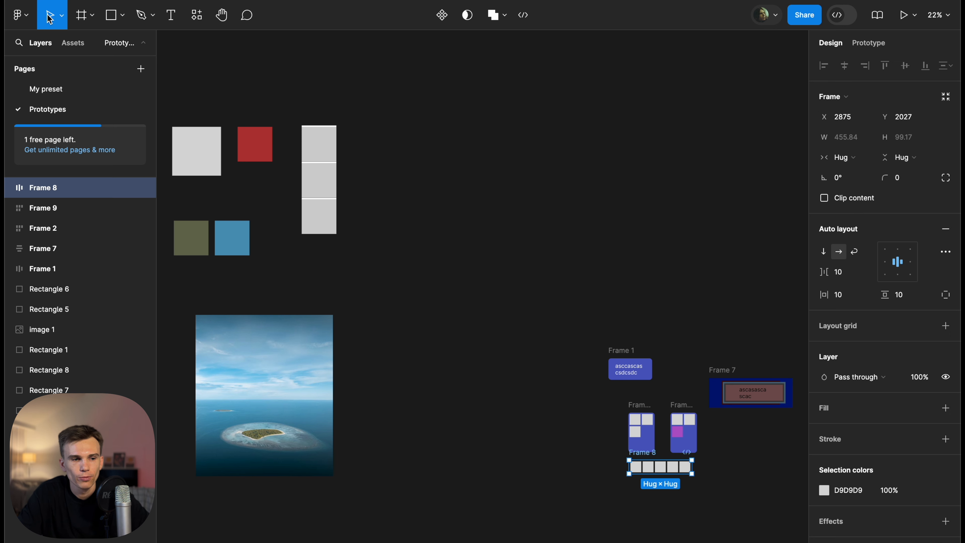
{"action": "left_click", "coordinate": [17, 19]}
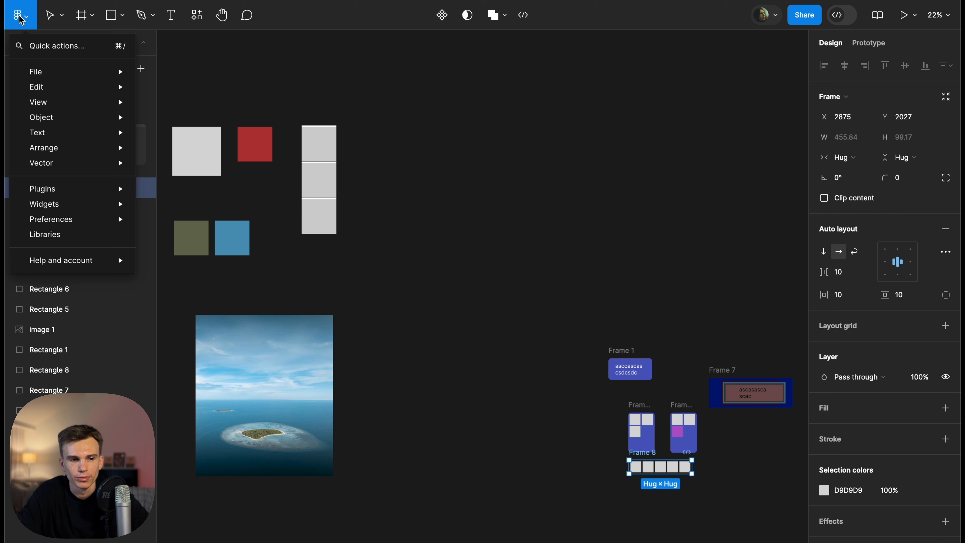
{"action": "left_click", "coordinate": [61, 16]}
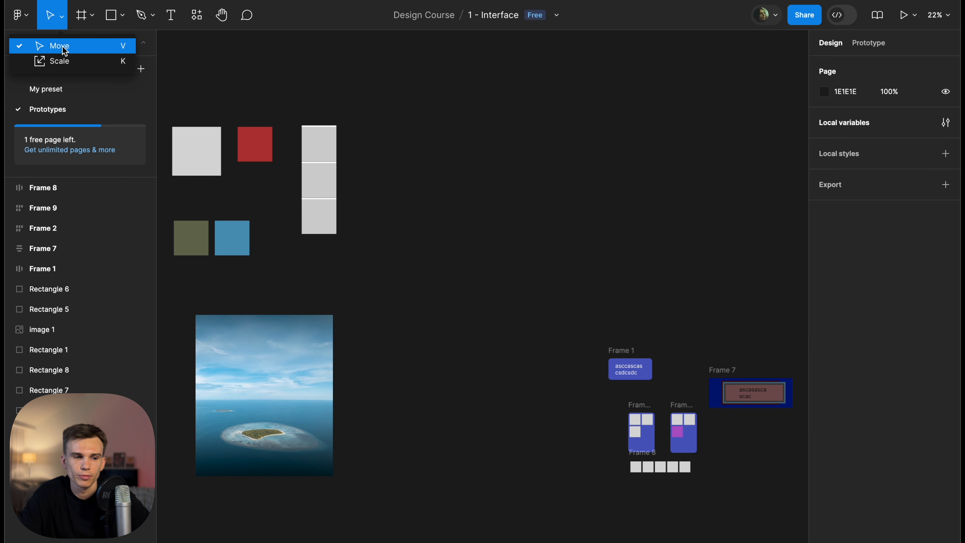
{"action": "left_click", "coordinate": [64, 49]}
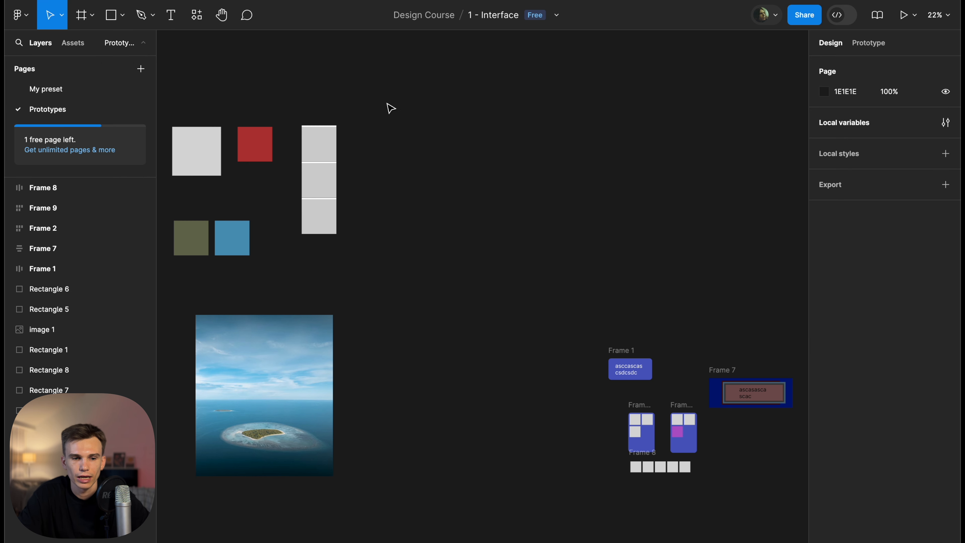
Draw a rectangle about 1960 × 2230 on the empty canvas below the existing objects of the Prototypes page
{"action": "scroll", "coordinate": [391, 109], "scroll_direction": "down", "scroll_amount": 5}
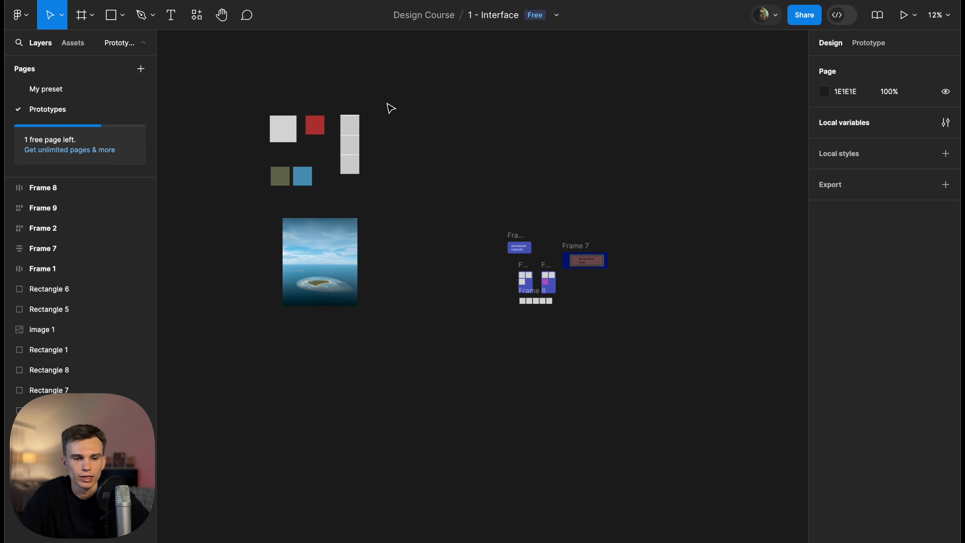
{"action": "scroll", "coordinate": [390, 109], "scroll_direction": "down", "scroll_amount": 2}
{"action": "scroll", "coordinate": [451, 72], "scroll_direction": "up", "scroll_amount": 2}
{"action": "scroll", "coordinate": [451, 72], "scroll_direction": "left", "scroll_amount": 4}
{"action": "scroll", "coordinate": [451, 72], "scroll_direction": "down", "scroll_amount": 7}
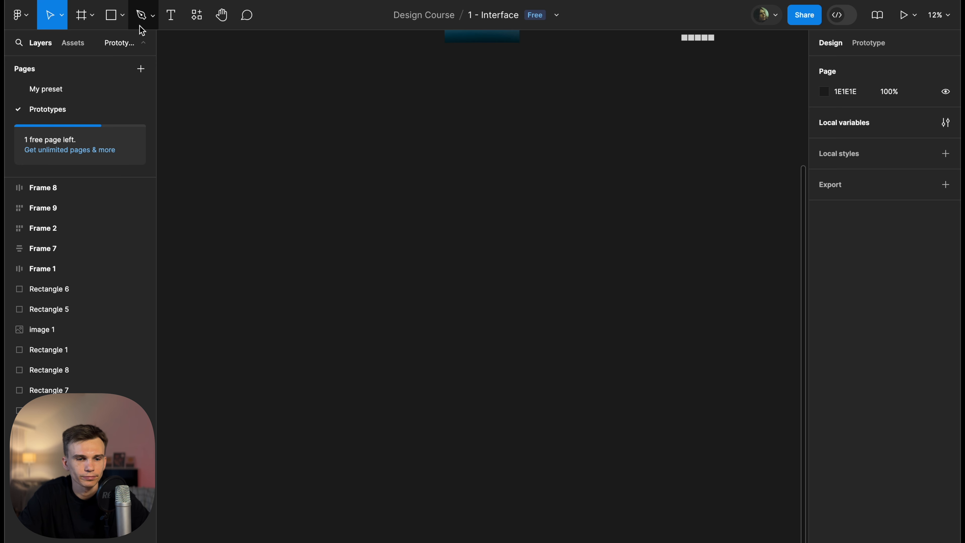
{"action": "left_click", "coordinate": [110, 15]}
{"action": "left_click_drag", "start_coordinate": [239, 131], "coordinate": [386, 298]}
{"action": "left_click", "coordinate": [529, 272]}
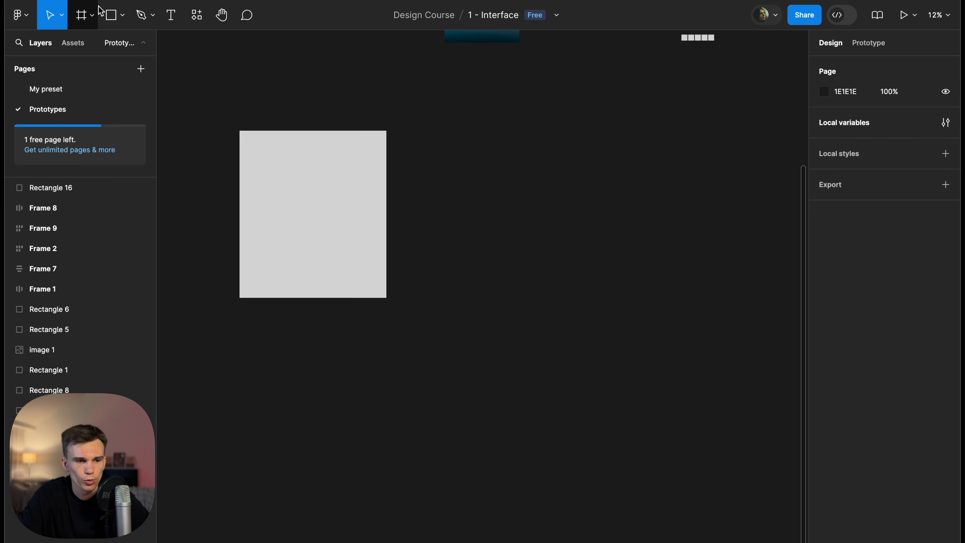
Draw a second rectangle about 1605 × 2382 beside the first one and delete it
{"action": "left_click", "coordinate": [111, 15]}
{"action": "left_click_drag", "start_coordinate": [489, 83], "coordinate": [609, 263]}
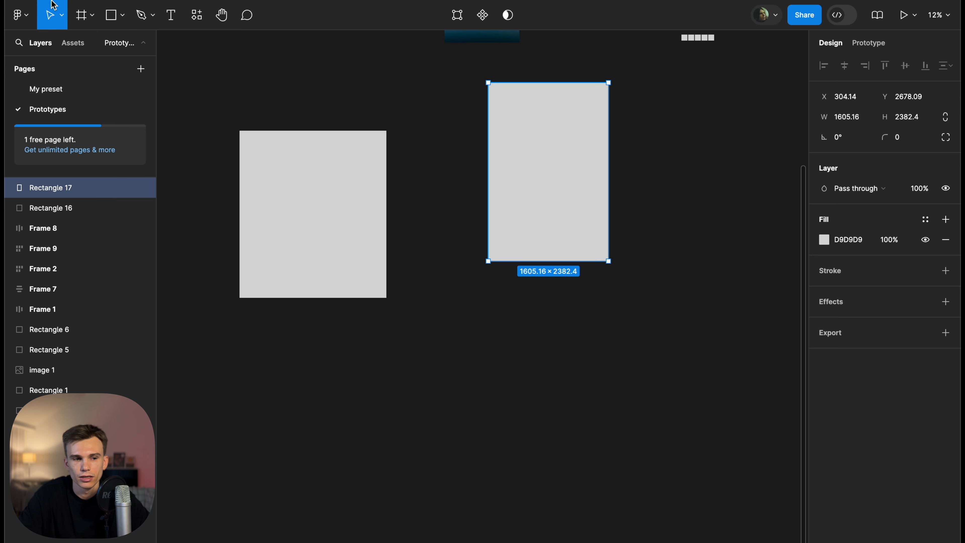
{"action": "key", "text": "Delete"}
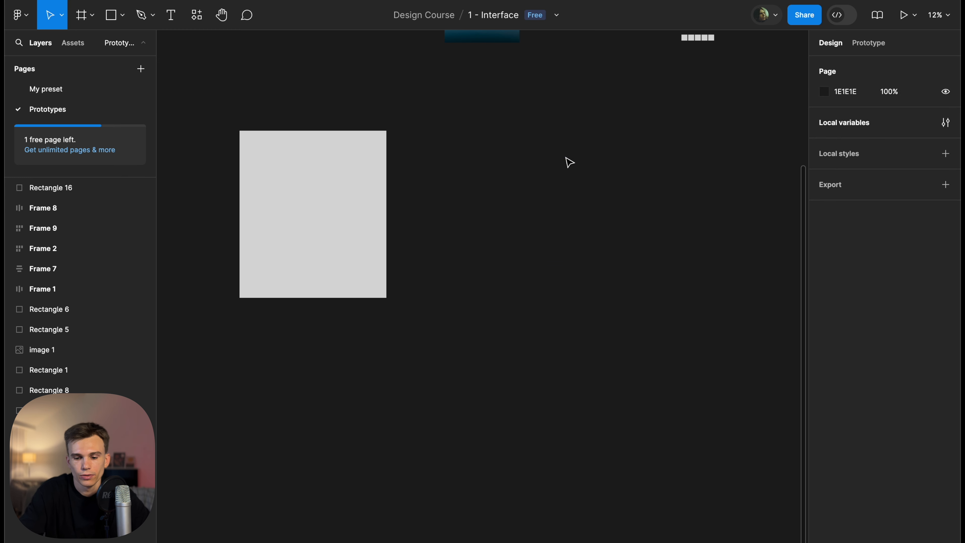
Move the remaining large rectangle toward the middle of the empty area and resize it to about 2273 × 2256
{"action": "left_click", "coordinate": [351, 181]}
{"action": "left_click_drag", "start_coordinate": [351, 181], "coordinate": [525, 235]}
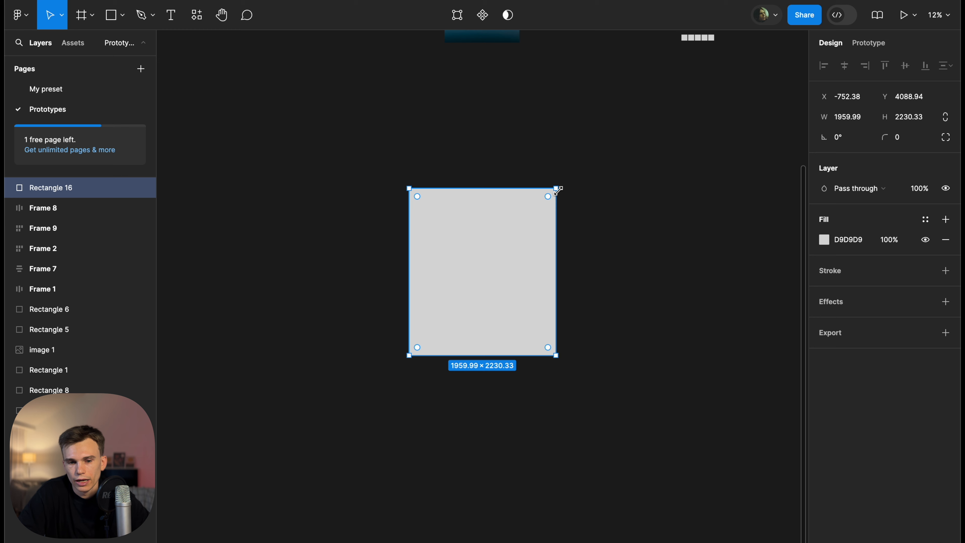
{"action": "mouse_move", "coordinate": [556, 188]}
{"action": "left_mouse_down"}
{"action": "mouse_move", "coordinate": [556, 260]}
{"action": "mouse_move", "coordinate": [574, 188]}
{"action": "left_mouse_up"}
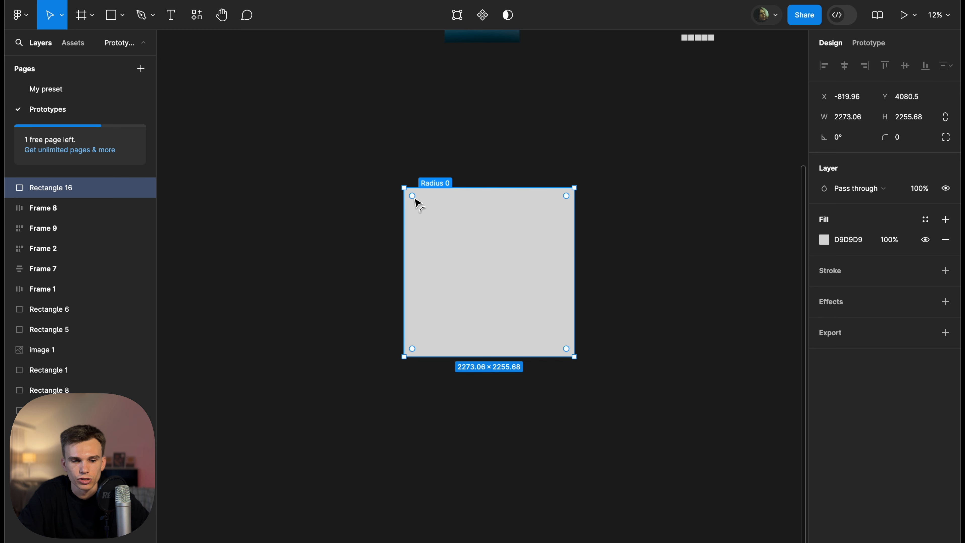
Try adjusting the large rectangle's corner radius from its upper corner and reselect the rectangle
{"action": "left_click_drag", "start_coordinate": [415, 198], "coordinate": [373, 155]}
{"action": "left_click", "coordinate": [675, 282]}
{"action": "left_click", "coordinate": [544, 244]}
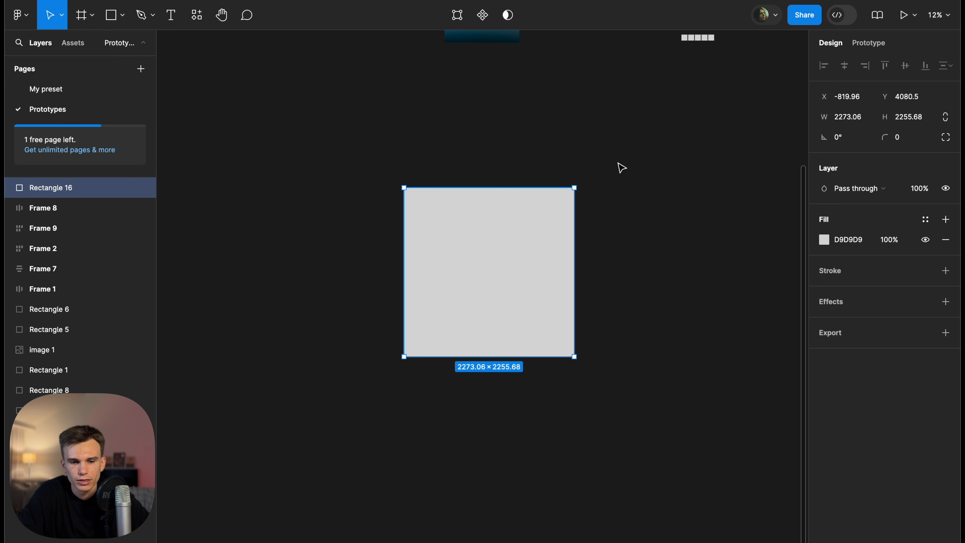
Try rotating the large rectangle slightly, undo the rotation, and resize it from its corners to about 1994 × 1979
{"action": "mouse_move", "coordinate": [577, 184]}
{"action": "left_mouse_down"}
{"action": "mouse_move", "coordinate": [607, 260]}
{"action": "mouse_move", "coordinate": [574, 181]}
{"action": "left_mouse_up"}
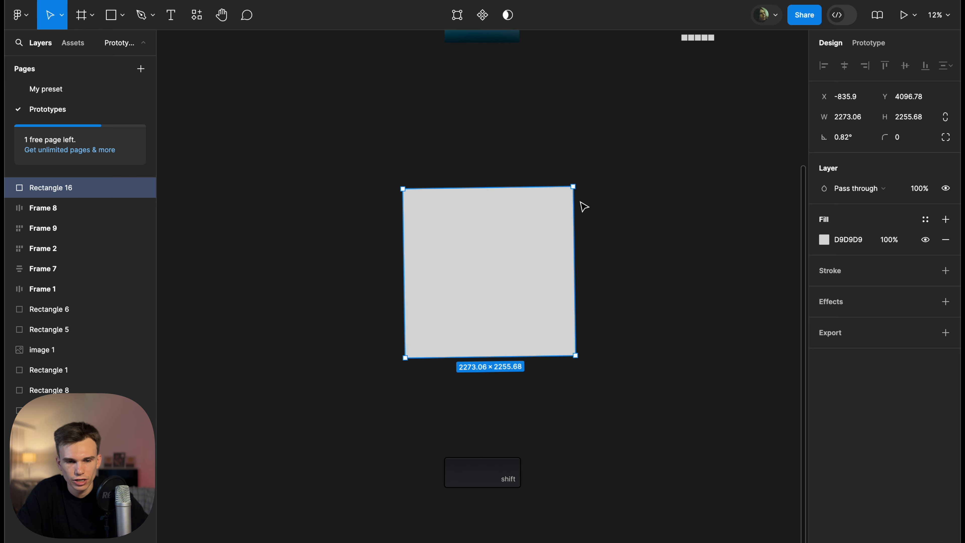
{"action": "key", "text": "super+z"}
{"action": "left_click_drag", "start_coordinate": [574, 188], "coordinate": [615, 163]}
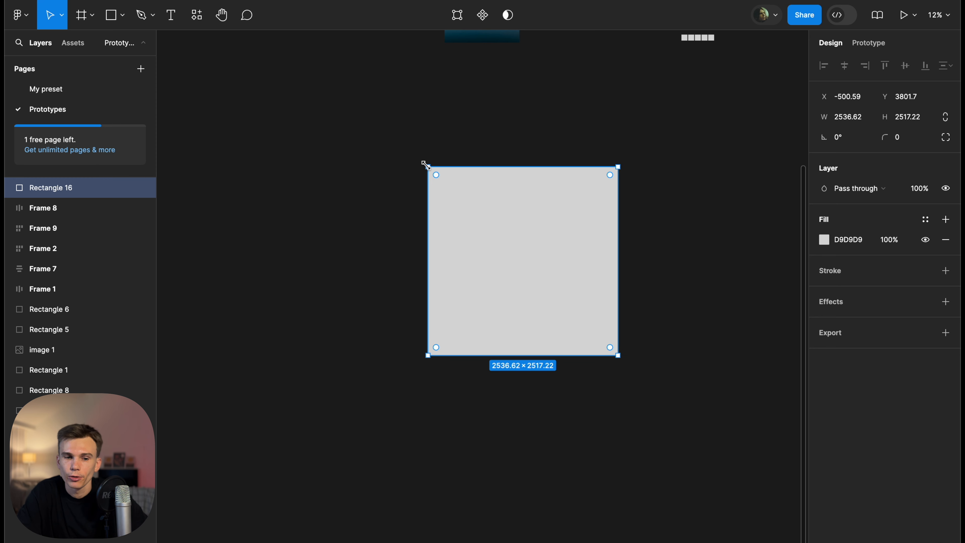
{"action": "left_click_drag", "start_coordinate": [427, 166], "coordinate": [365, 117]}
{"action": "left_click_drag", "start_coordinate": [618, 104], "coordinate": [605, 162]}
{"action": "left_click", "coordinate": [510, 263]}
{"action": "left_click", "coordinate": [484, 243]}
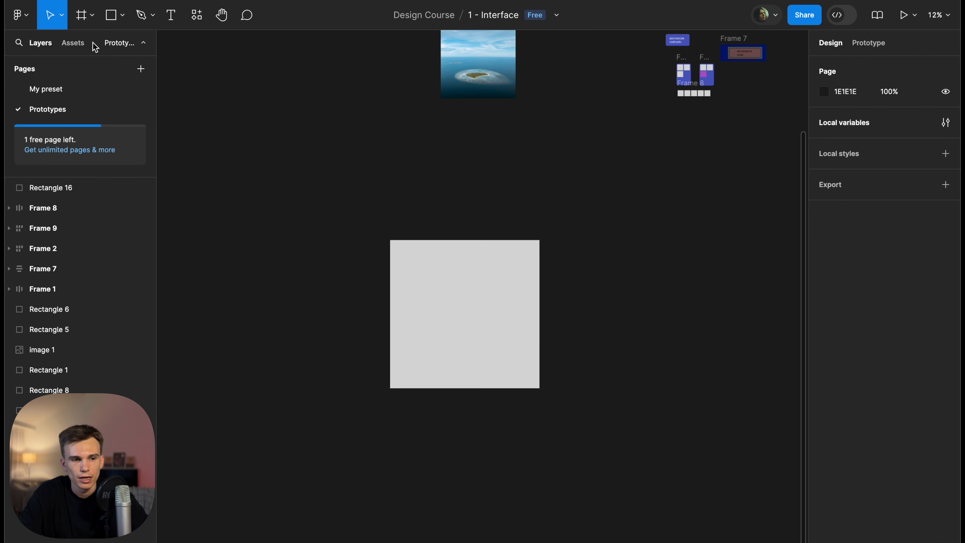
Check the Move and Scale tool options and freely resize the large rectangle to about 2501 × 2357 with the Move tool
{"action": "left_click", "coordinate": [63, 17]}
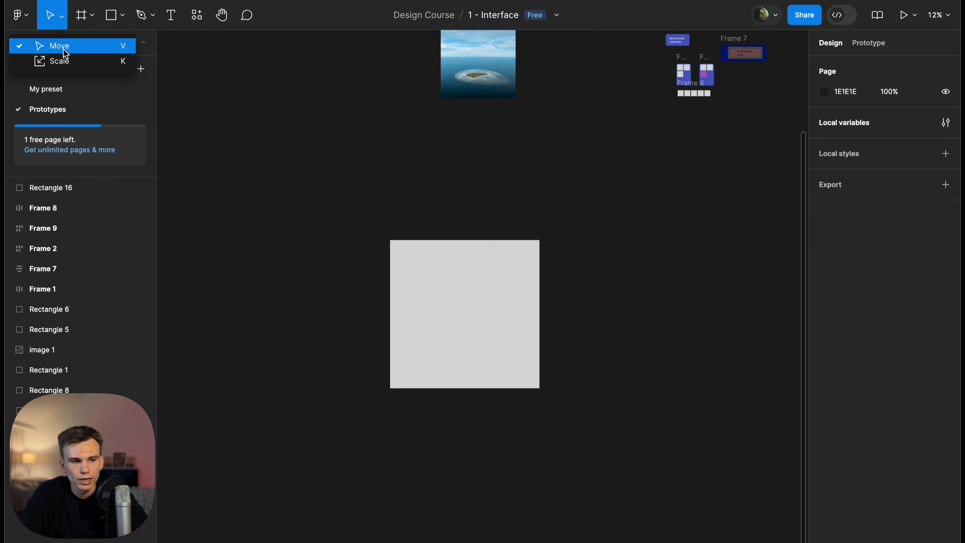
{"action": "left_click", "coordinate": [385, 211]}
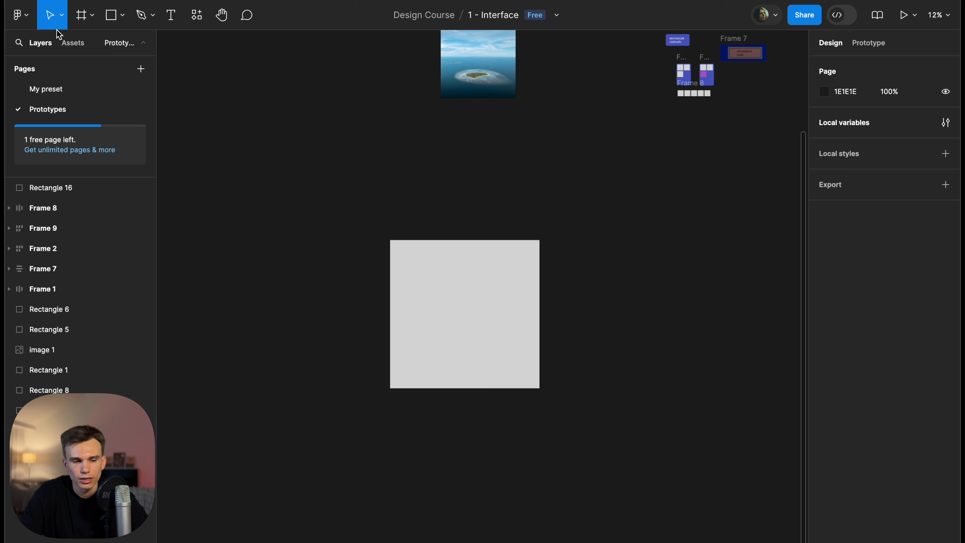
{"action": "left_click", "coordinate": [61, 15]}
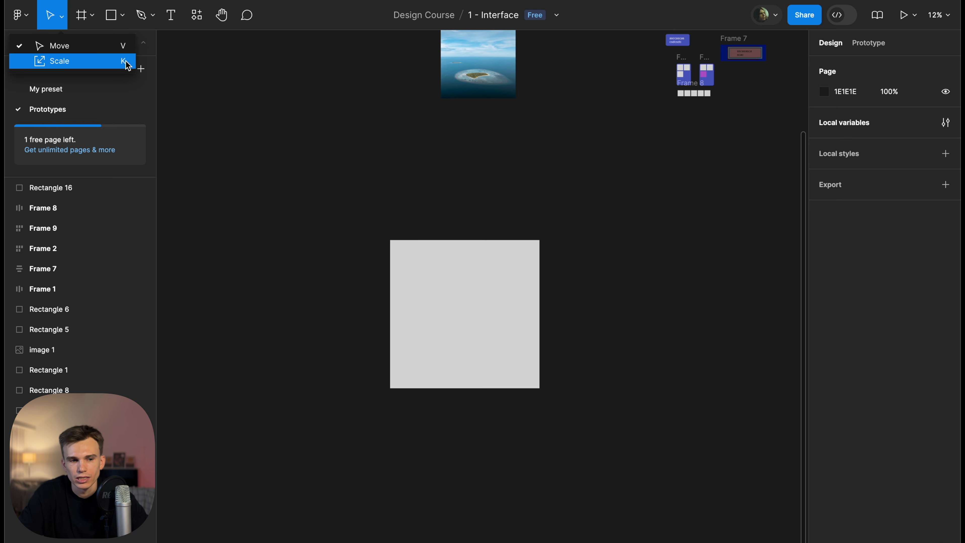
{"action": "left_click", "coordinate": [331, 119]}
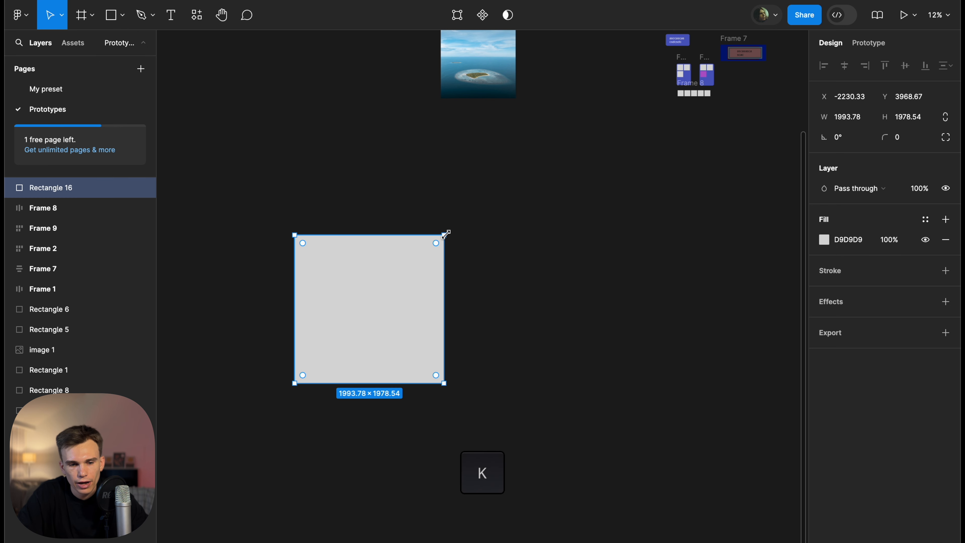
{"action": "left_click_drag", "start_coordinate": [446, 234], "coordinate": [483, 206]}
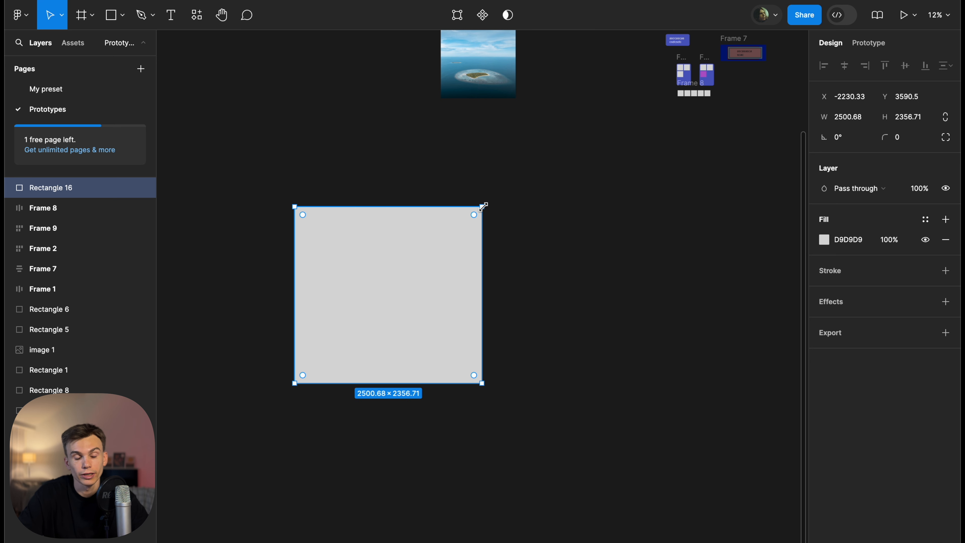
Scale the large rectangle proportionally to about 3489 × 3288 with the Scale tool
{"action": "key", "text": "k"}
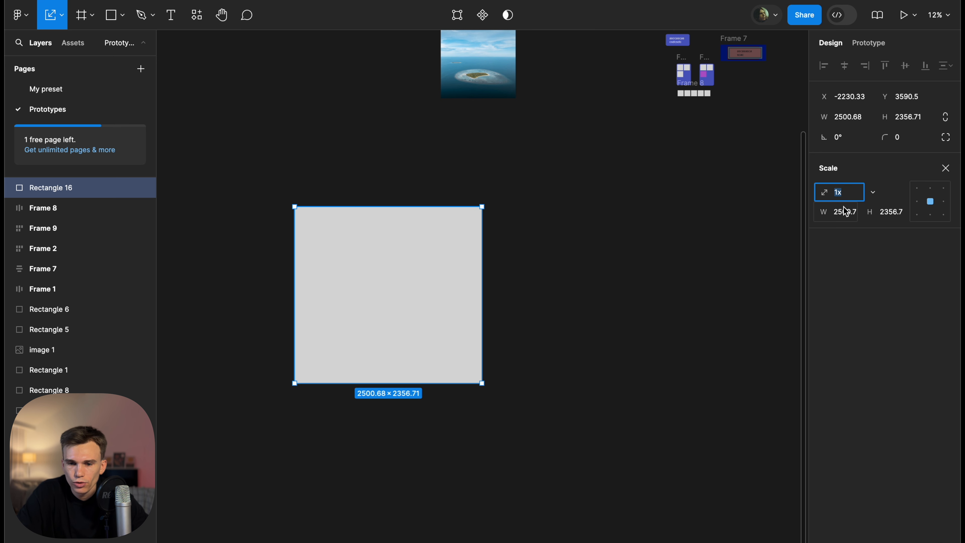
{"action": "left_click", "coordinate": [846, 215]}
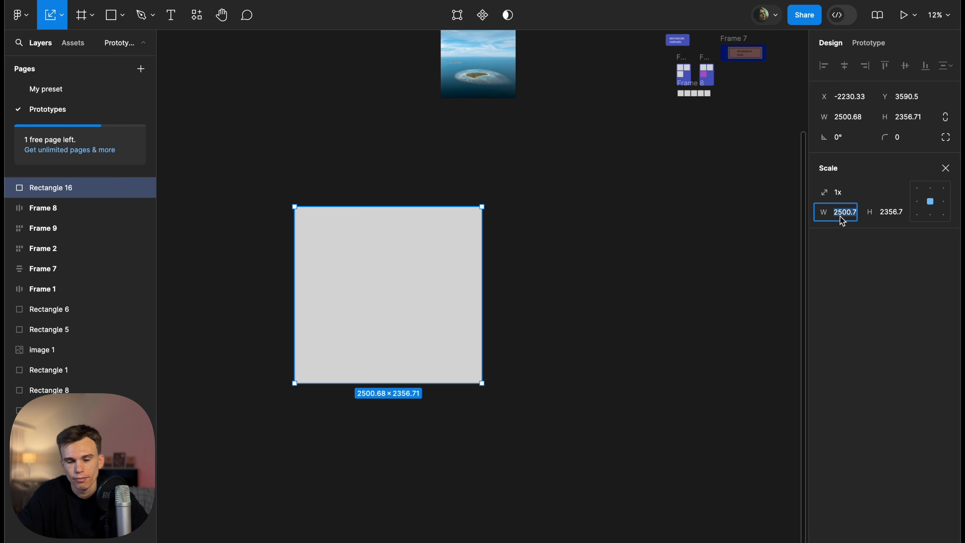
{"action": "left_click", "coordinate": [867, 193]}
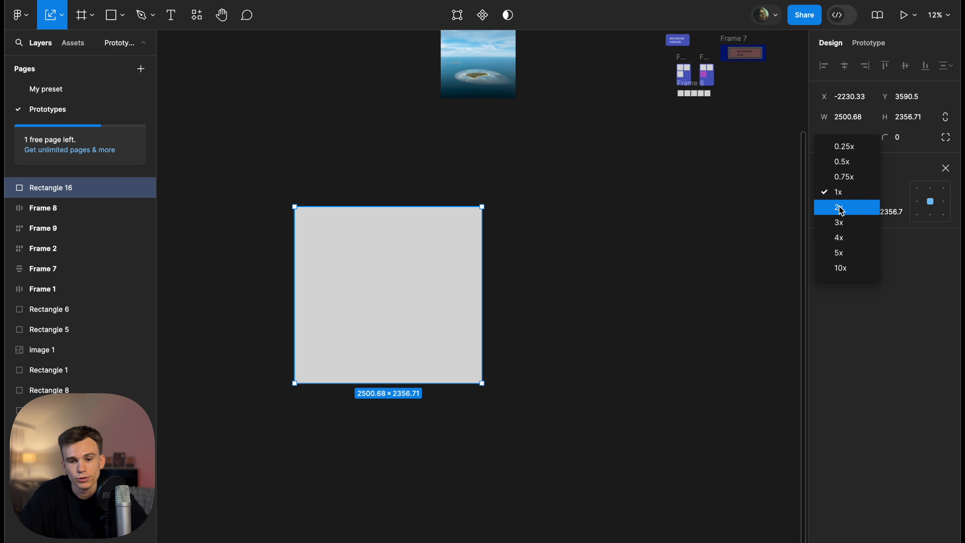
{"action": "left_click", "coordinate": [855, 195]}
{"action": "left_click_drag", "start_coordinate": [481, 205], "coordinate": [556, 137]}
{"action": "scroll", "coordinate": [336, 183], "scroll_direction": "down", "scroll_amount": 3}
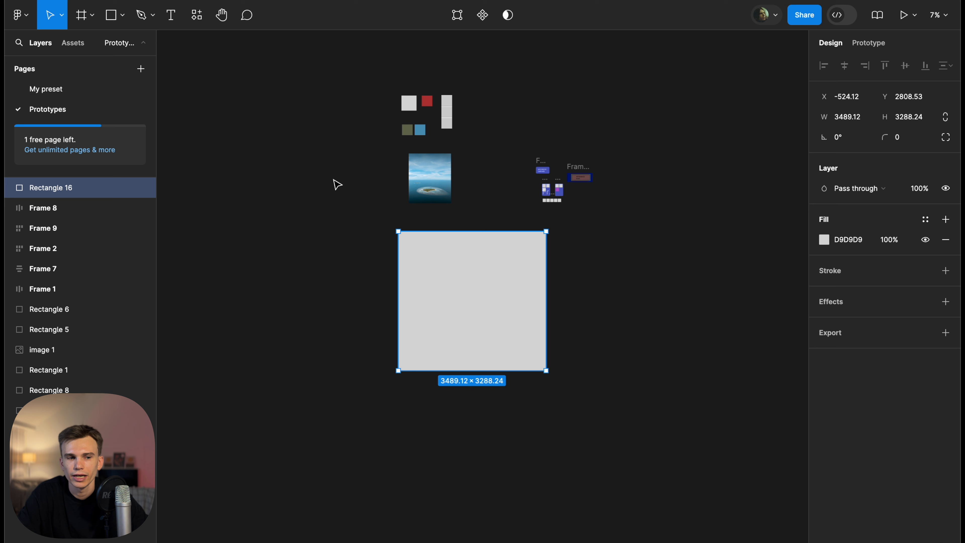
Draw a text box about 3891 × 1165 below the large rectangle and enter "sdsddssdvsdvsd" in it
{"action": "key", "text": "t"}
{"action": "key", "text": "v"}
{"action": "left_click", "coordinate": [353, 451]}
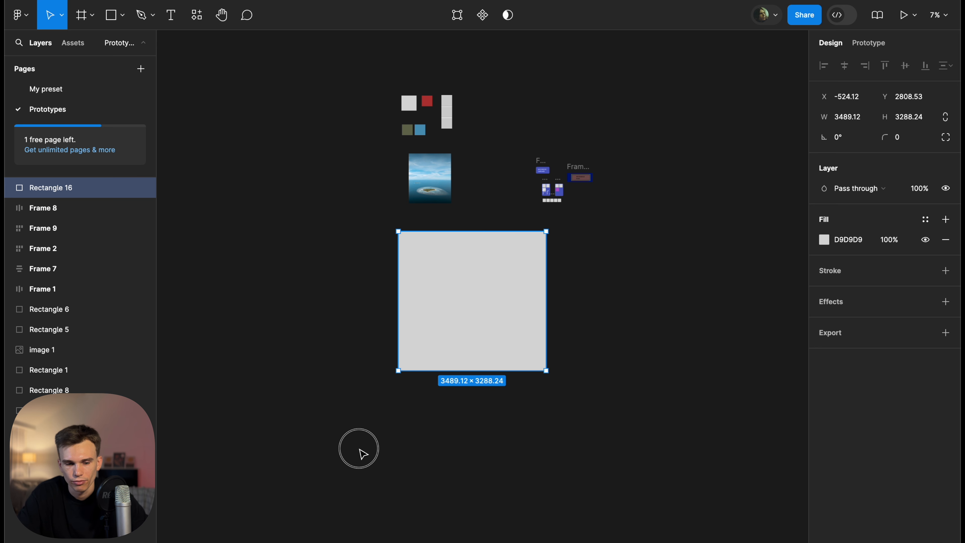
{"action": "key", "text": "t"}
{"action": "key", "text": "t"}
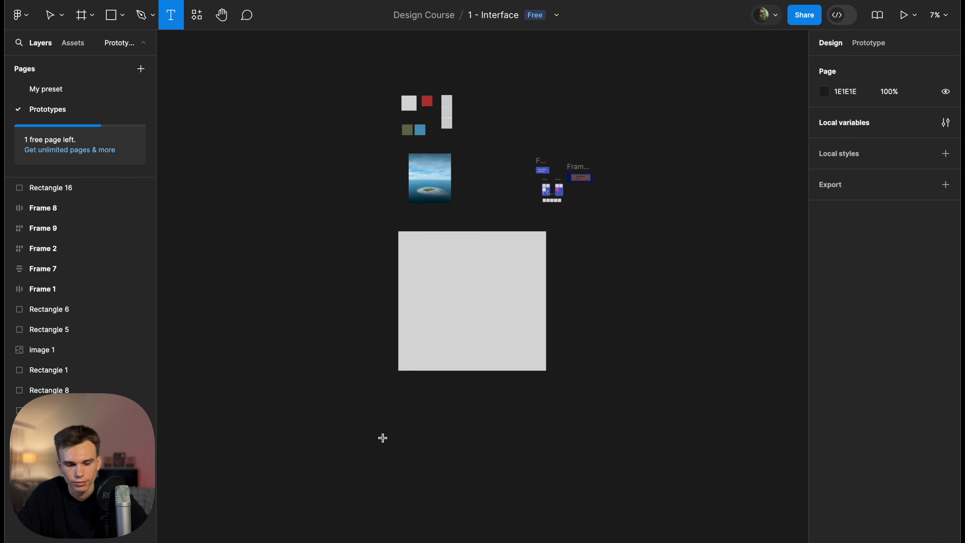
{"action": "left_click_drag", "start_coordinate": [381, 437], "coordinate": [546, 488]}
{"action": "type", "text": "sdsddssdvsdvsd"}
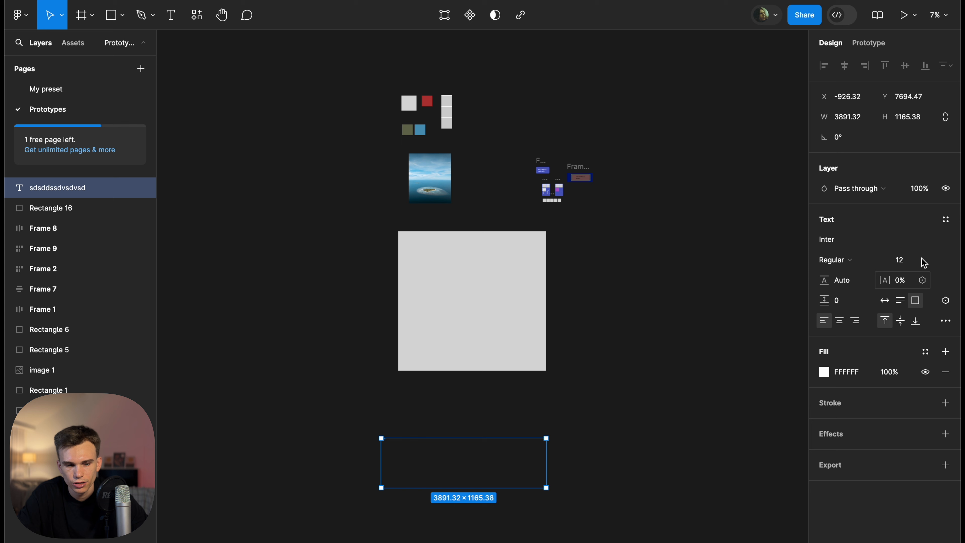
Raise the font size of the sample text to 292
{"action": "left_click", "coordinate": [908, 260]}
{"action": "type", "text": "22"}
{"action": "key", "text": "Return"}
{"action": "key", "text": "shift+Up"}
{"action": "key", "text": "shift+Up"}
{"action": "key", "text": "shift+Up"}
{"action": "key", "text": "shift+Up"}
{"action": "key", "text": "shift+Up"}
{"action": "key", "text": "shift+Up"}
{"action": "key", "text": "shift+Up"}
{"action": "key", "text": "shift+Up"}
{"action": "key", "text": "shift+Up"}
{"action": "key", "text": "shift+Up"}
{"action": "key", "text": "shift+Up"}
{"action": "key", "text": "shift+Up"}
{"action": "key", "text": "shift+Up"}
{"action": "key", "text": "shift+Up"}
{"action": "key", "text": "shift+Up"}
{"action": "key", "text": "shift+Up"}
{"action": "key", "text": "shift+Up"}
{"action": "key", "text": "shift+Up"}
{"action": "key", "text": "shift+Up"}
{"action": "key", "text": "shift+Up"}
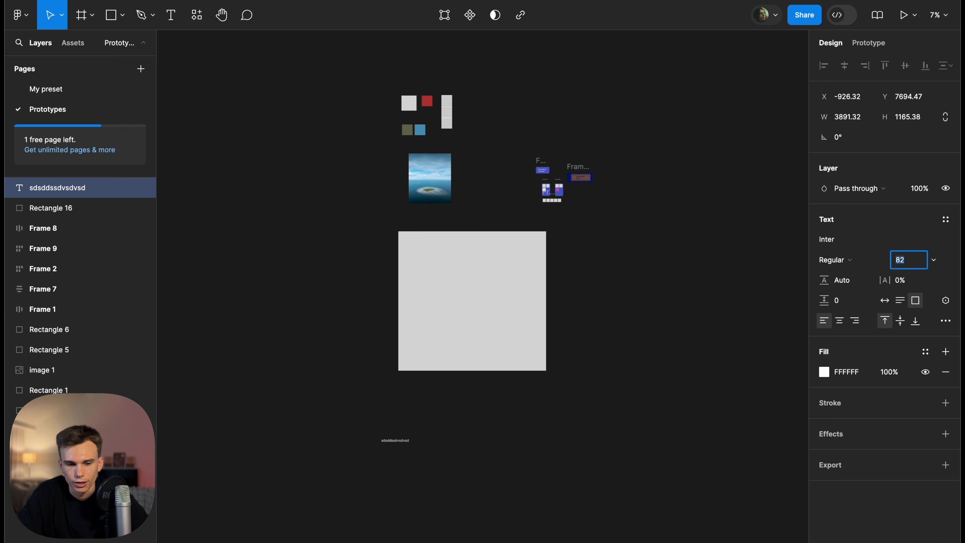
{"action": "key", "text": "shift+Up"}
{"action": "key", "text": "shift+Up"}
{"action": "key", "text": "shift+Up"}
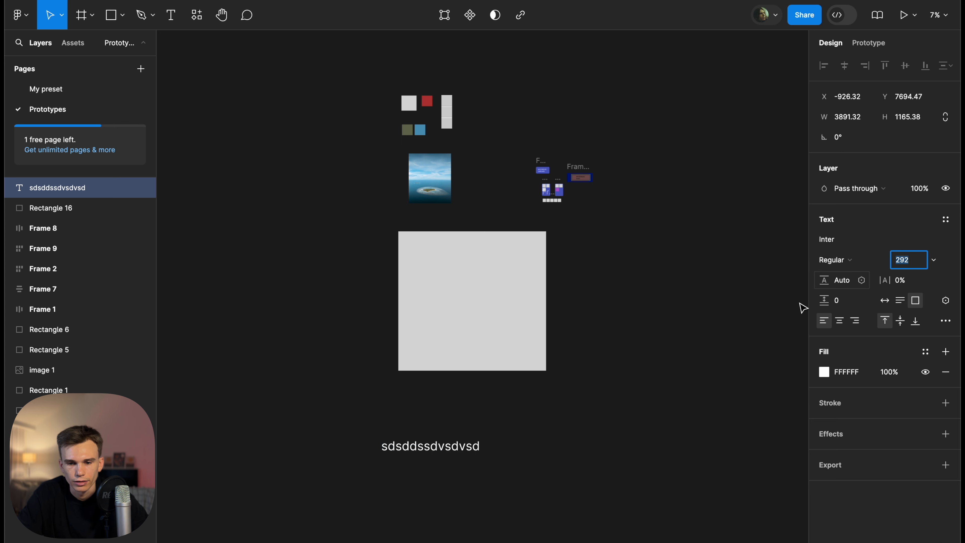
Switch the sample text to auto width and move it closer to the underside of the large rectangle
{"action": "left_click", "coordinate": [705, 370]}
{"action": "left_click", "coordinate": [448, 443]}
{"action": "left_click", "coordinate": [884, 299]}
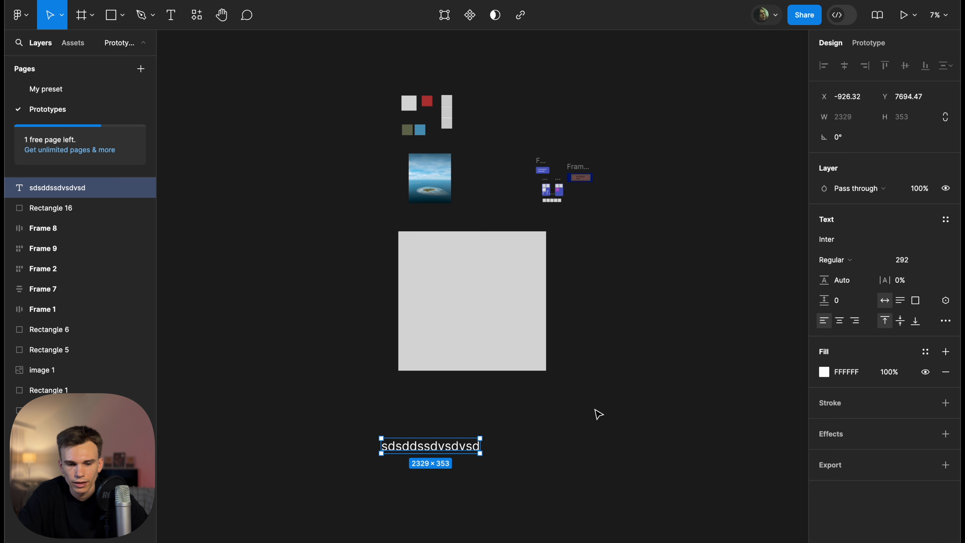
{"action": "left_click_drag", "start_coordinate": [450, 448], "coordinate": [529, 430]}
Reduce the font size of the sample text to 232
{"action": "left_click", "coordinate": [907, 260]}
{"action": "key", "text": "shift+Down"}
{"action": "key", "text": "shift+Down"}
{"action": "key", "text": "shift+Down"}
{"action": "key", "text": "shift+Down"}
{"action": "key", "text": "shift+Down"}
{"action": "key", "text": "shift+Down"}
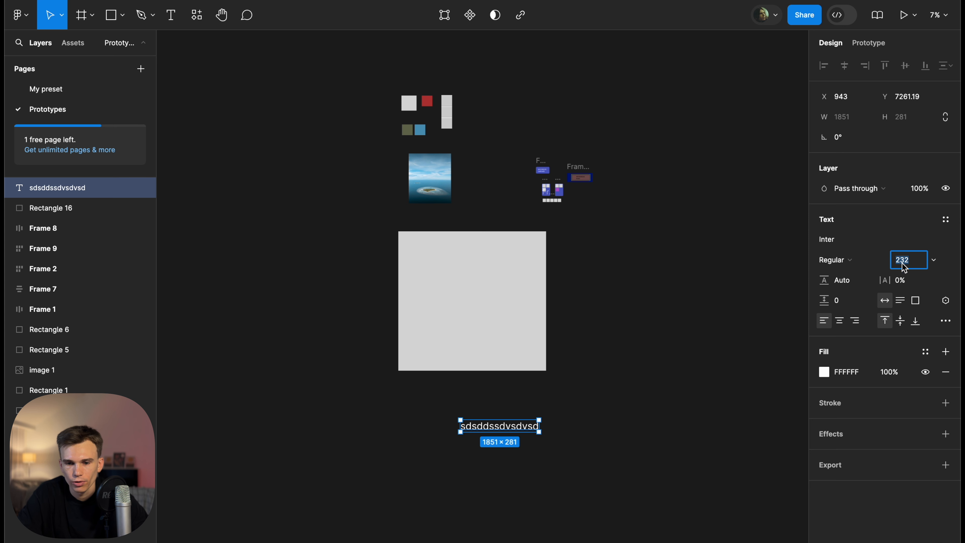
{"action": "left_click", "coordinate": [608, 418]}
Enlarge the sample text proportionally with the Scale tool until it is wider than the large rectangle, and deselect it
{"action": "left_click", "coordinate": [501, 428]}
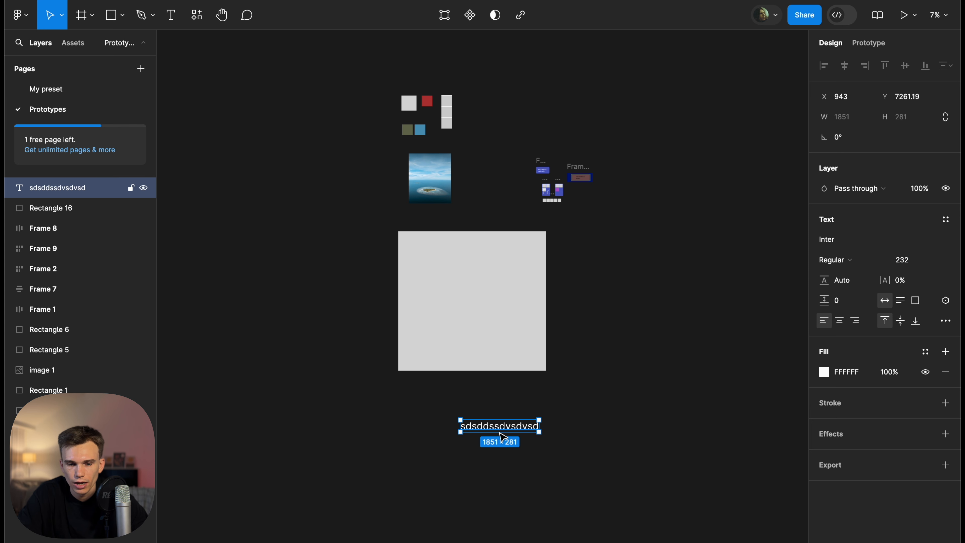
{"action": "key", "text": "k"}
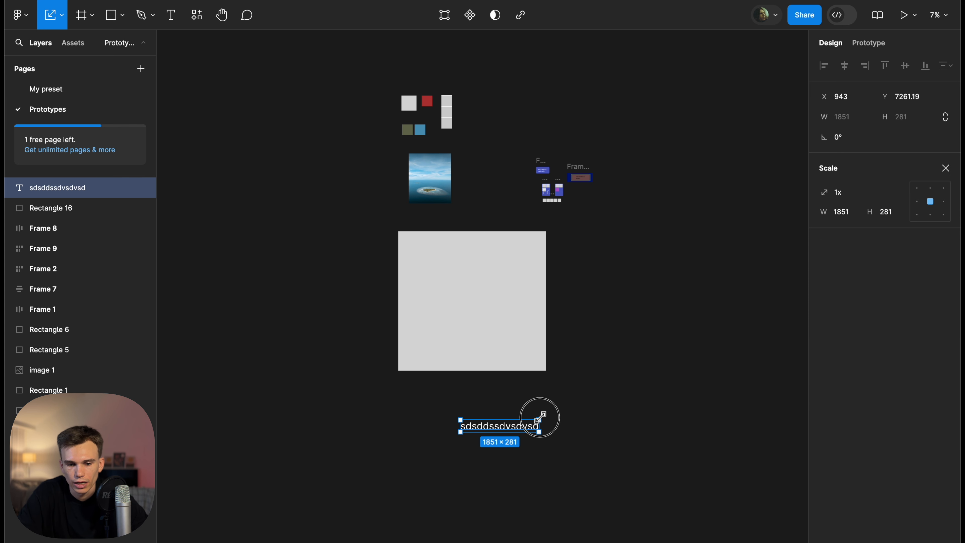
{"action": "left_click_drag", "start_coordinate": [537, 419], "coordinate": [582, 404]}
{"action": "key", "text": "Escape"}
Activate the Frame tool and examine the preset sizes in the Phone, Paper, Social media, Figma Community and Archive groups
{"action": "left_click", "coordinate": [92, 16]}
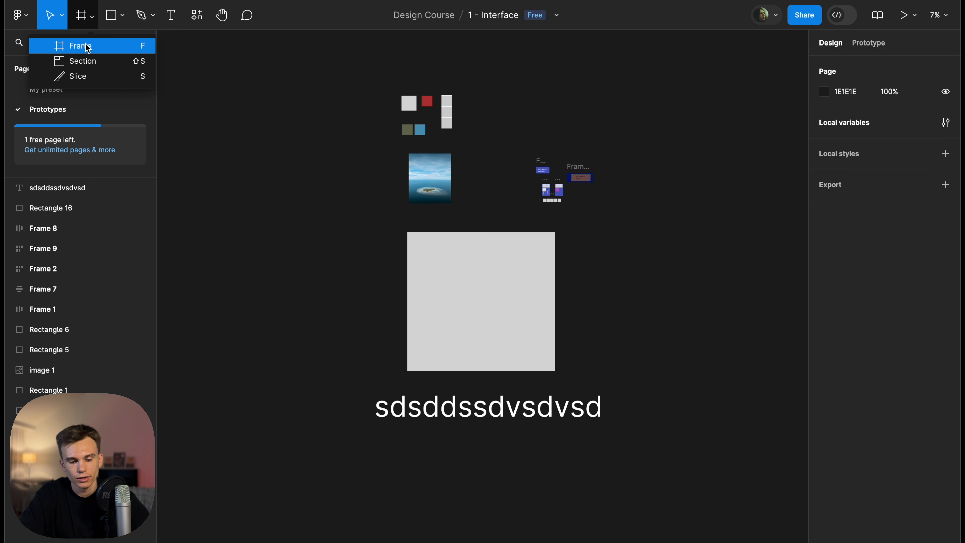
{"action": "left_click", "coordinate": [198, 104]}
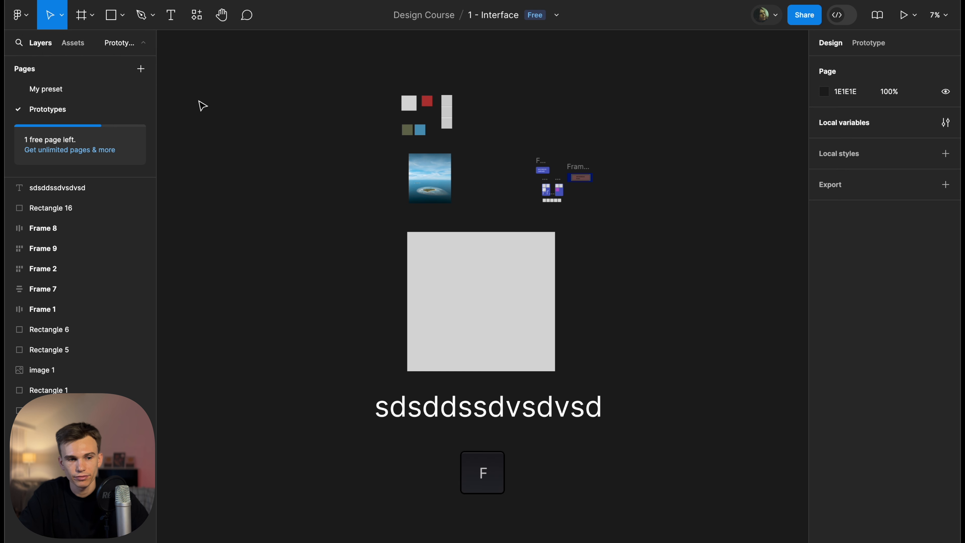
{"action": "key", "text": "f"}
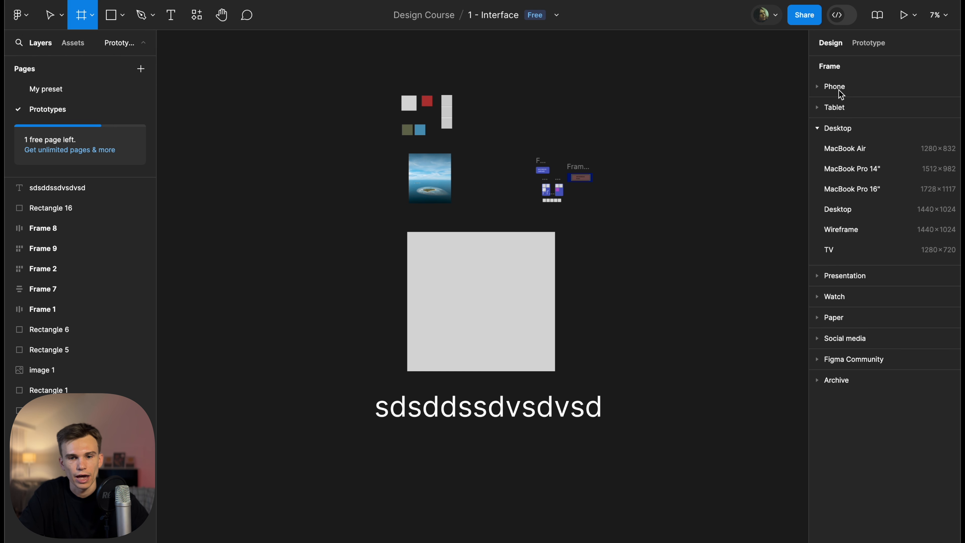
{"action": "left_click", "coordinate": [818, 129]}
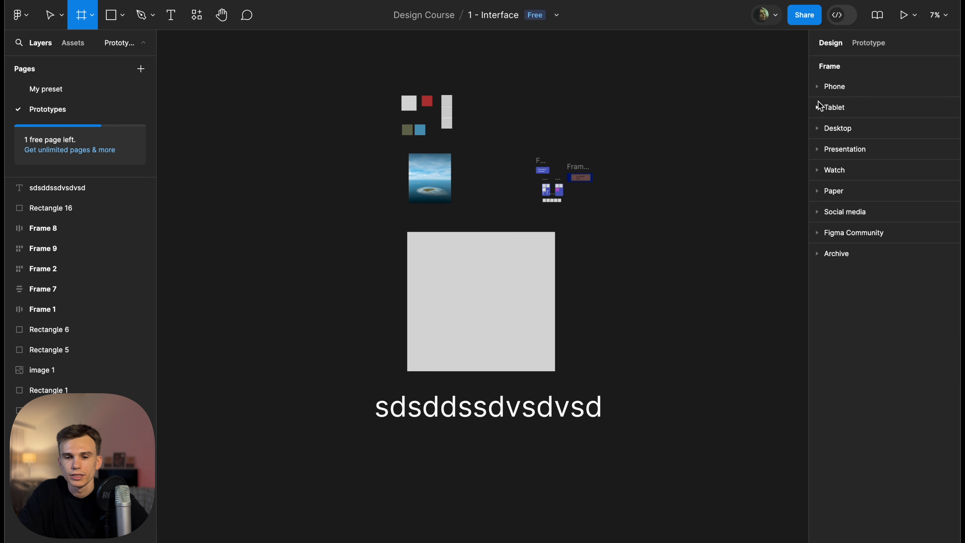
{"action": "left_click", "coordinate": [818, 88]}
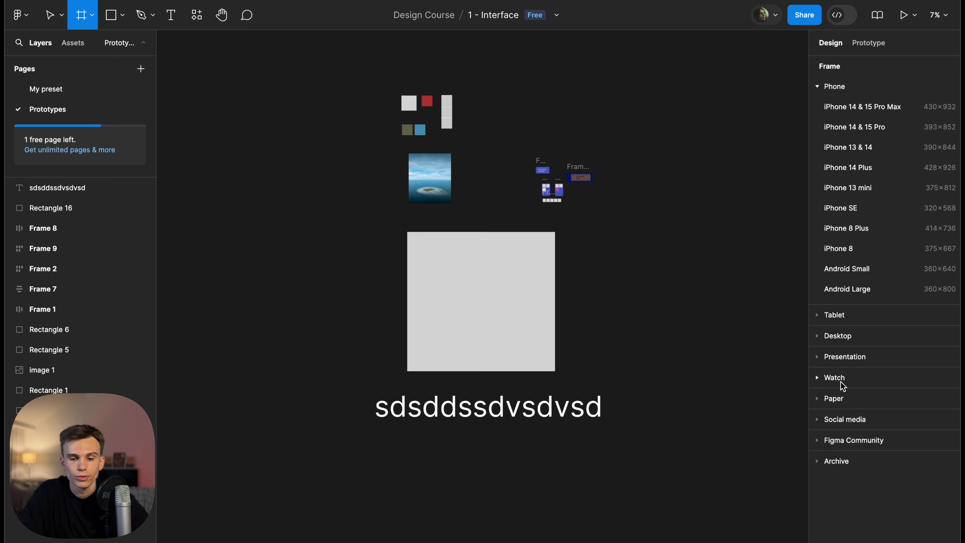
{"action": "left_click", "coordinate": [835, 399]}
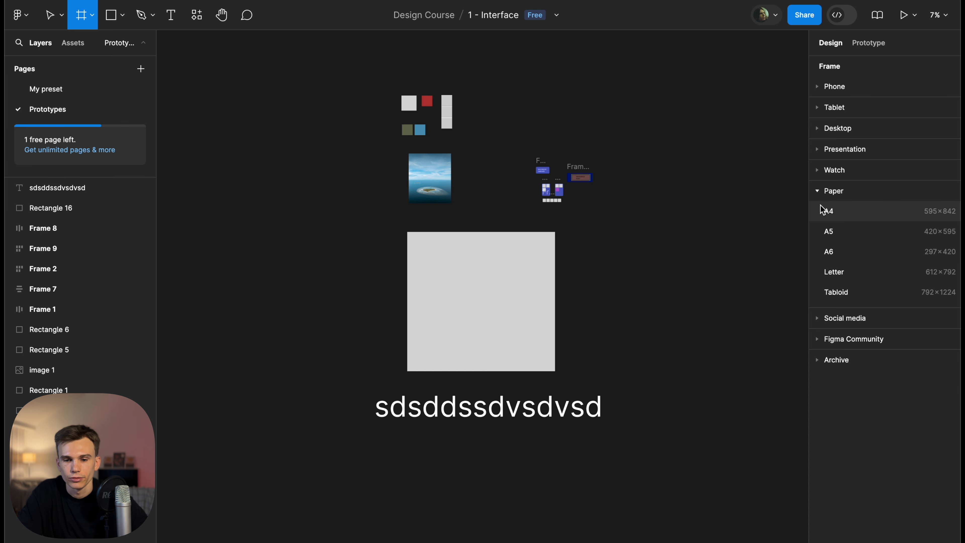
{"action": "left_click", "coordinate": [817, 191]}
{"action": "left_click", "coordinate": [817, 213]}
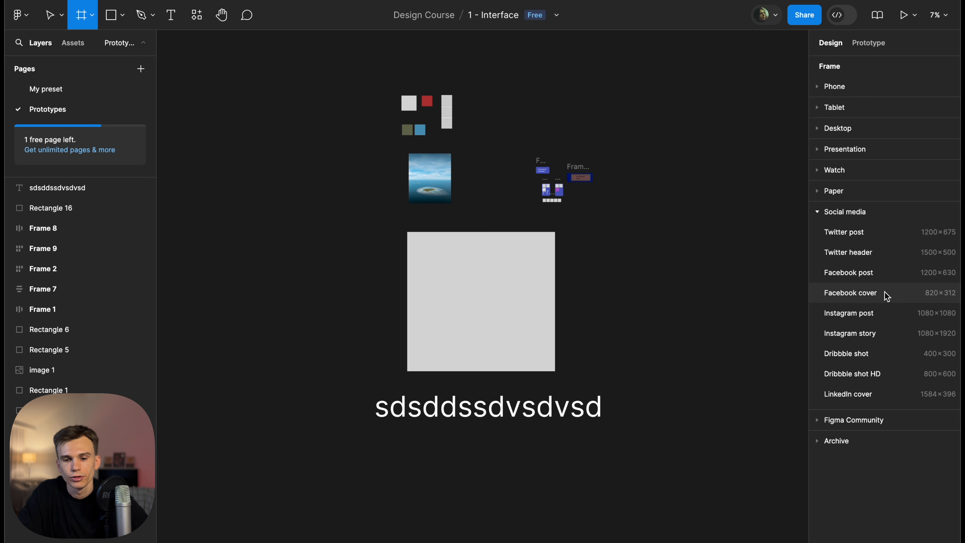
{"action": "left_click", "coordinate": [817, 212]}
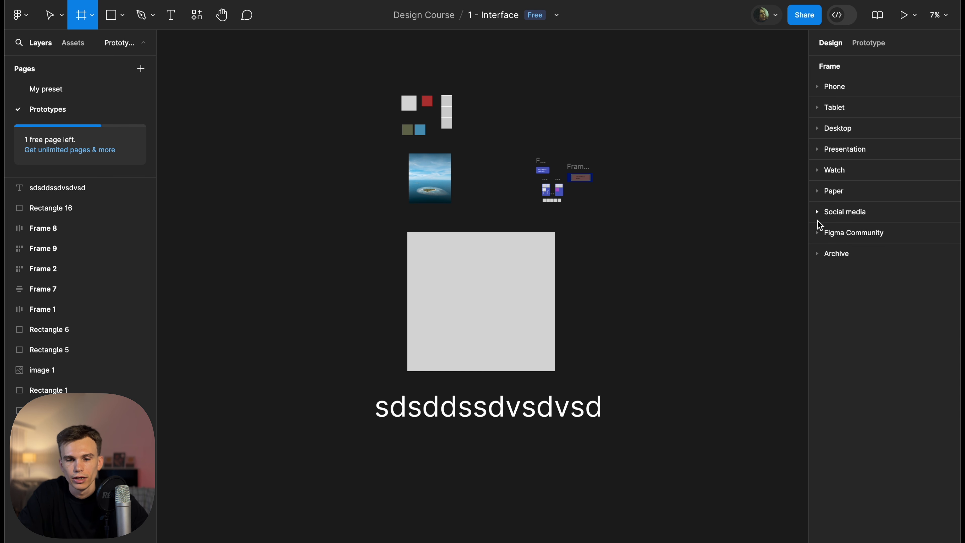
{"action": "left_click", "coordinate": [818, 232]}
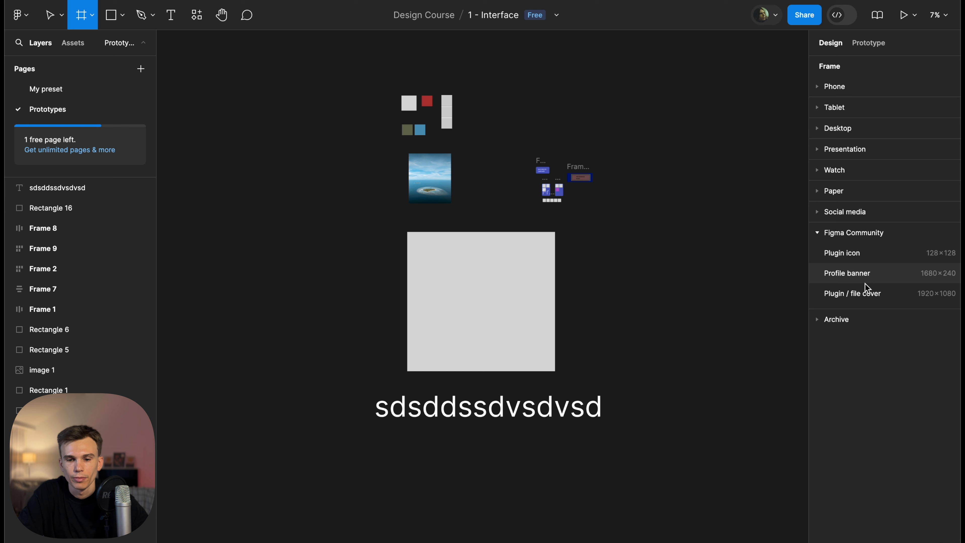
{"action": "left_click", "coordinate": [818, 233]}
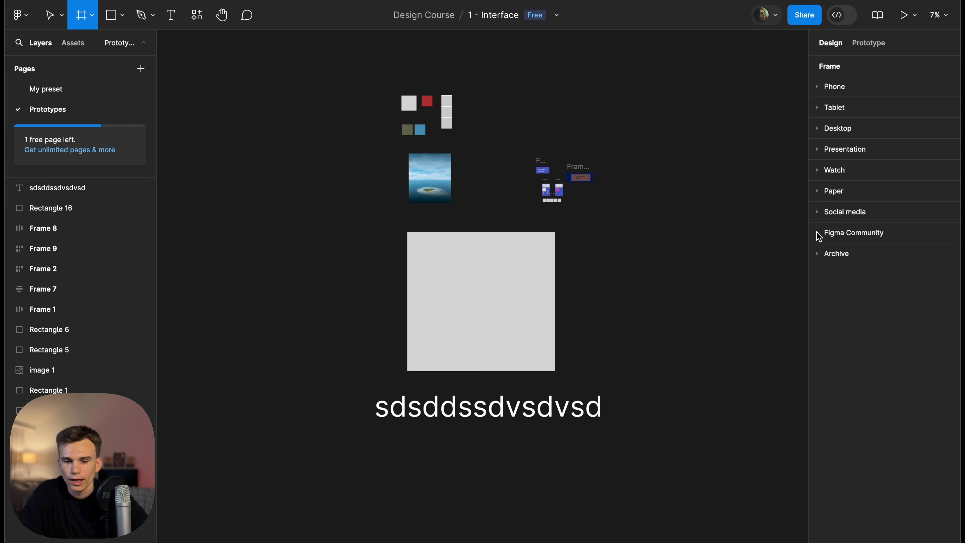
{"action": "left_click", "coordinate": [817, 254]}
{"action": "left_click", "coordinate": [817, 253]}
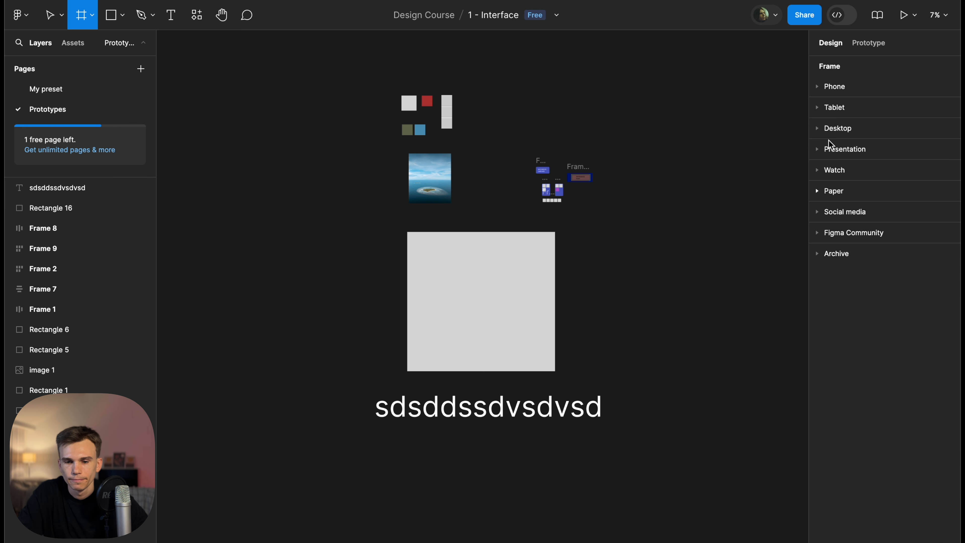
Create a frame from the iPhone 13 mini preset and move it into the empty area beside the large rectangle
{"action": "left_click", "coordinate": [818, 86]}
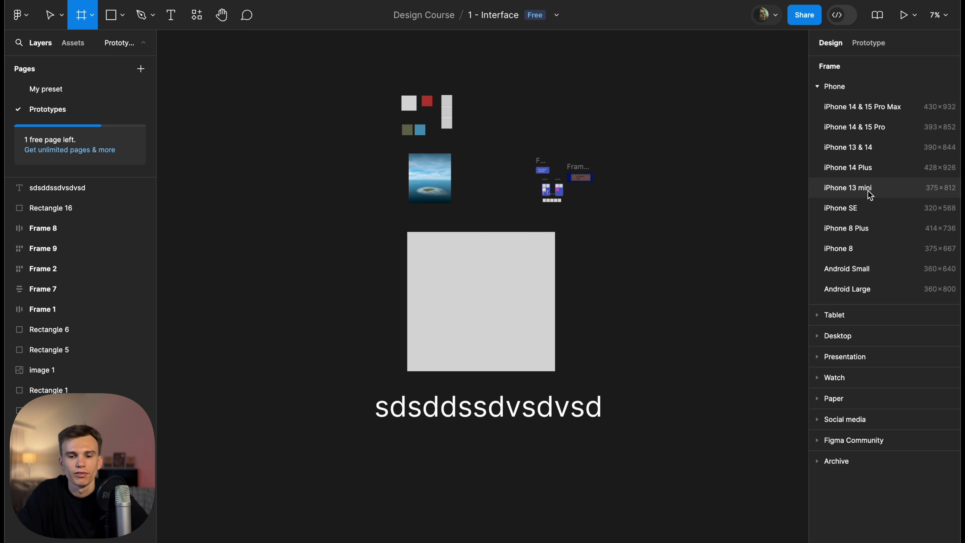
{"action": "left_click", "coordinate": [901, 189]}
{"action": "scroll", "coordinate": [619, 263], "scroll_direction": "up", "scroll_amount": 5}
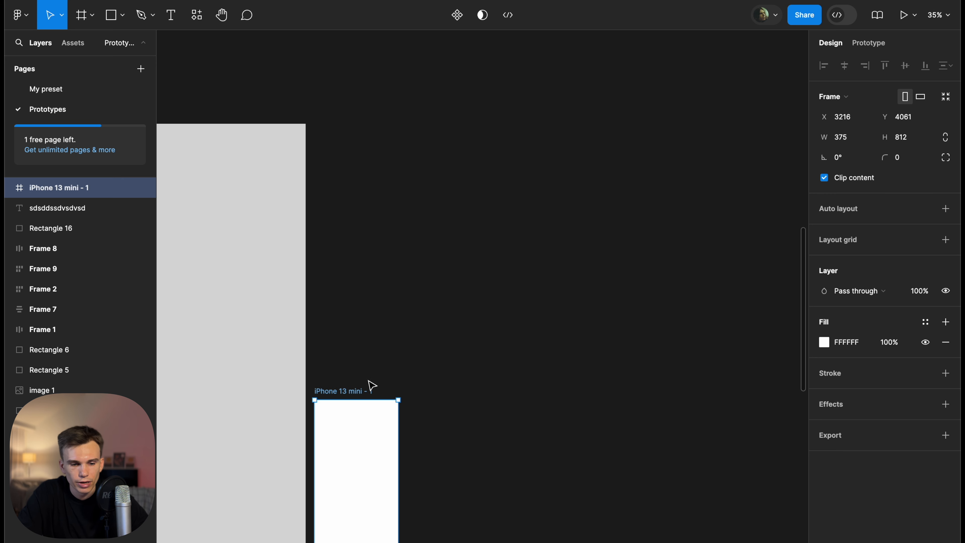
{"action": "left_click_drag", "start_coordinate": [370, 384], "coordinate": [522, 212]}
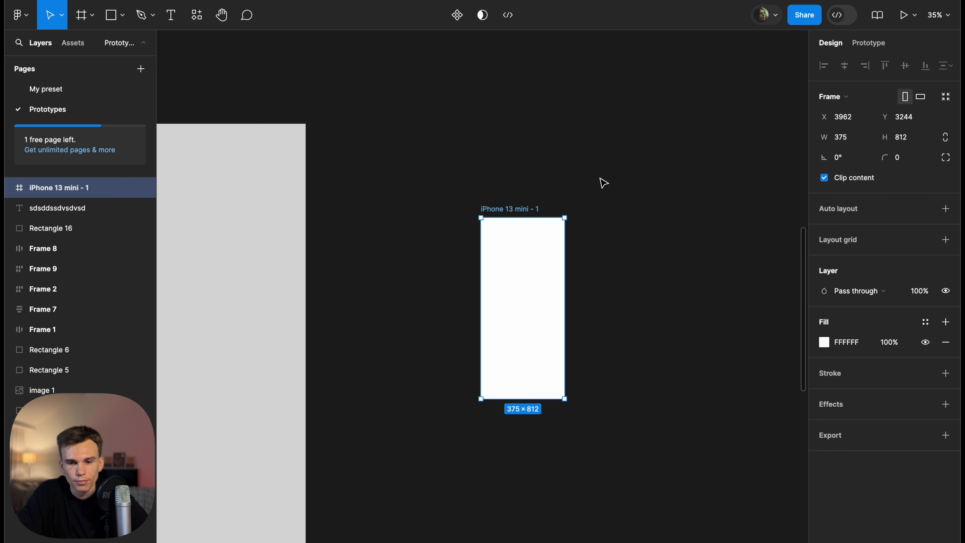
Check the width and height of the iPhone 13 mini frame and delete the frame
{"action": "left_click", "coordinate": [845, 140]}
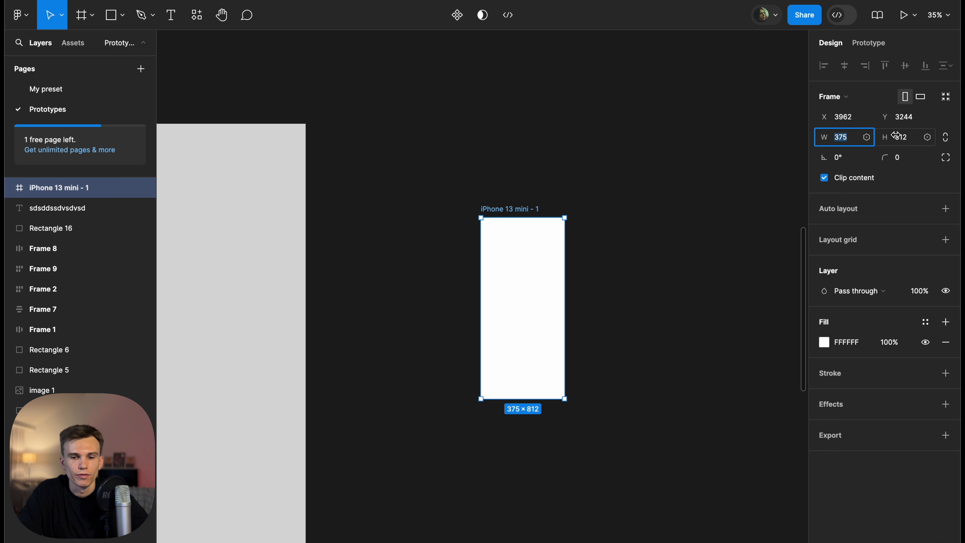
{"action": "left_click", "coordinate": [906, 139]}
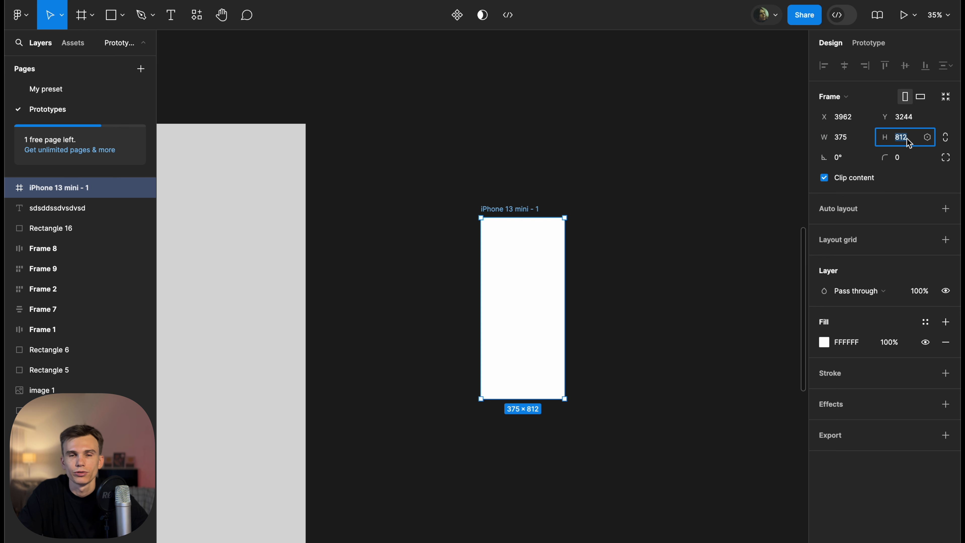
{"action": "left_click", "coordinate": [676, 189]}
{"action": "left_click", "coordinate": [531, 214]}
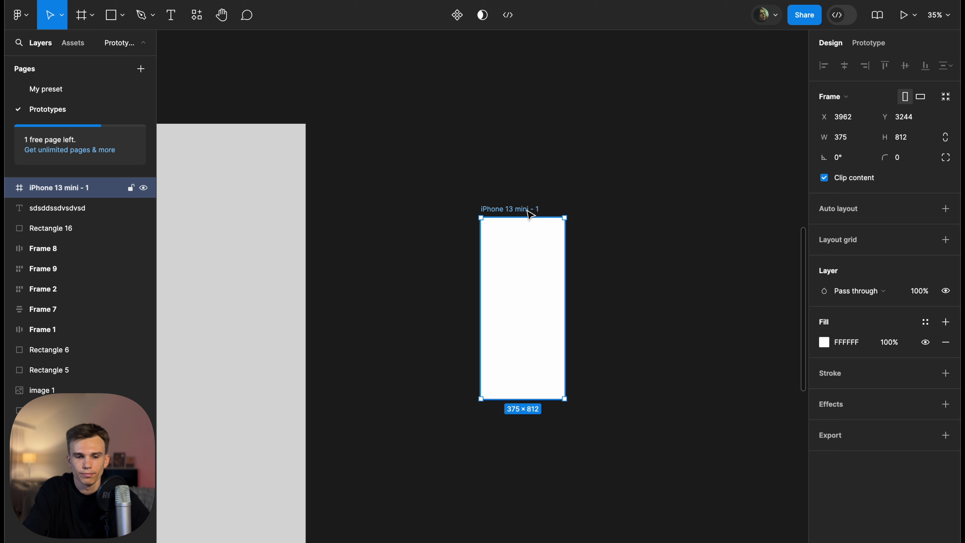
{"action": "key", "text": "Delete"}
Draw a frame in the empty area beside the large rectangle and set its size to 375 × 812
{"action": "left_click", "coordinate": [82, 25]}
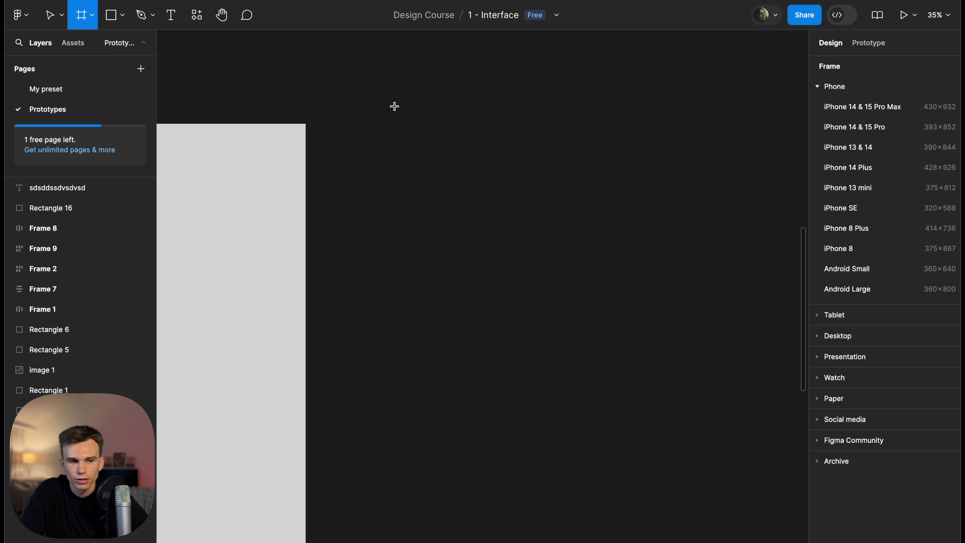
{"action": "left_click_drag", "start_coordinate": [417, 122], "coordinate": [549, 409]}
{"action": "left_click", "coordinate": [846, 143]}
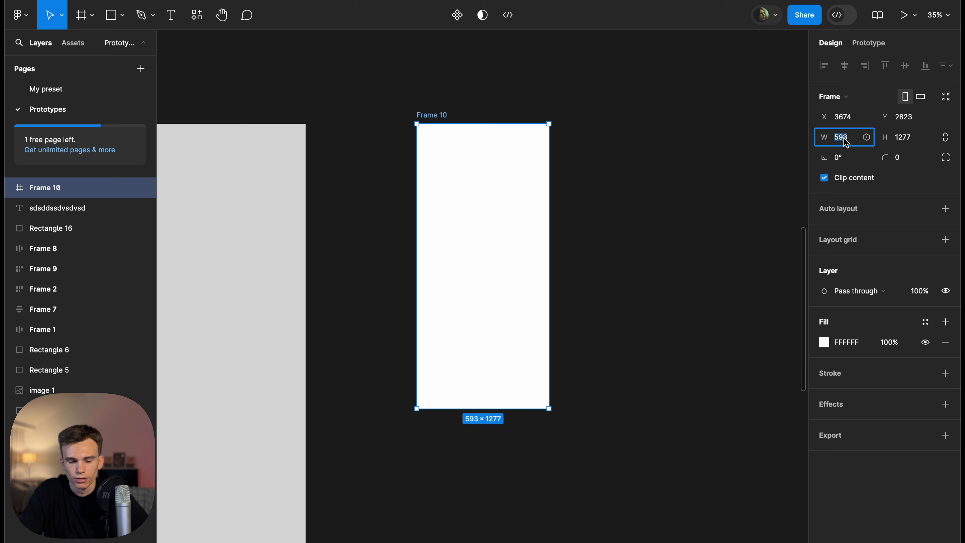
{"action": "type", "text": "37"}
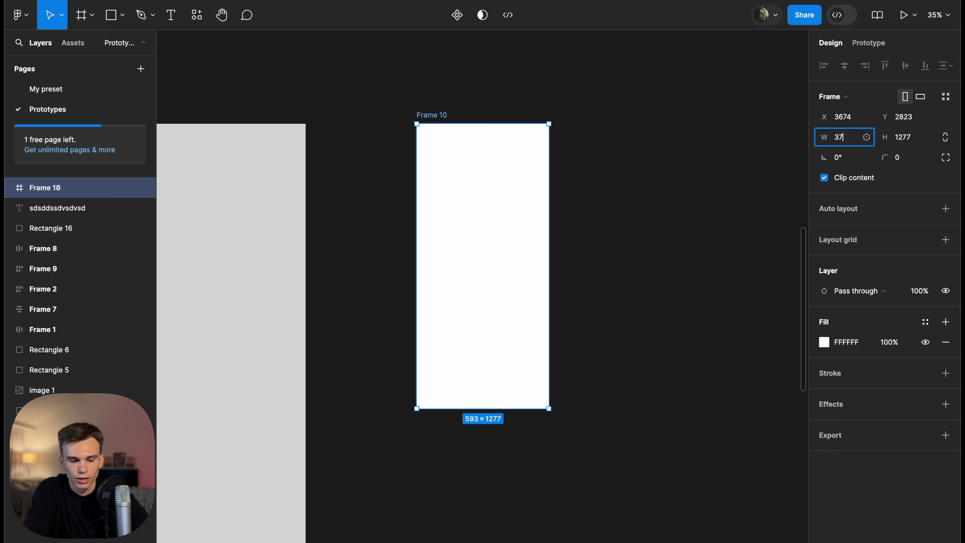
{"action": "type", "text": "5"}
{"action": "key", "text": "Tab"}
{"action": "type", "text": "81"}
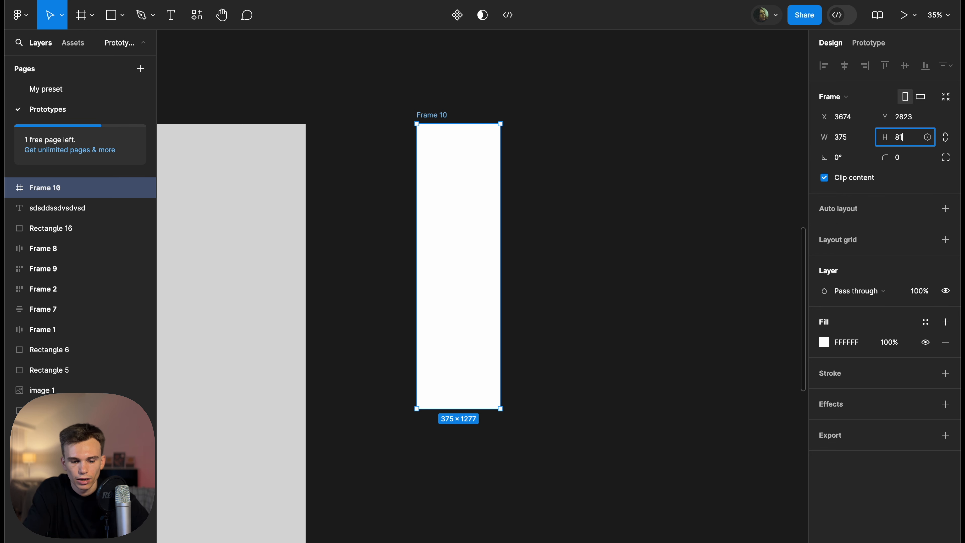
{"action": "type", "text": "2"}
{"action": "key", "text": "Return"}
{"action": "left_click", "coordinate": [604, 153]}
Rename the newly drawn frame as 375 and deselect it
{"action": "left_click", "coordinate": [429, 118]}
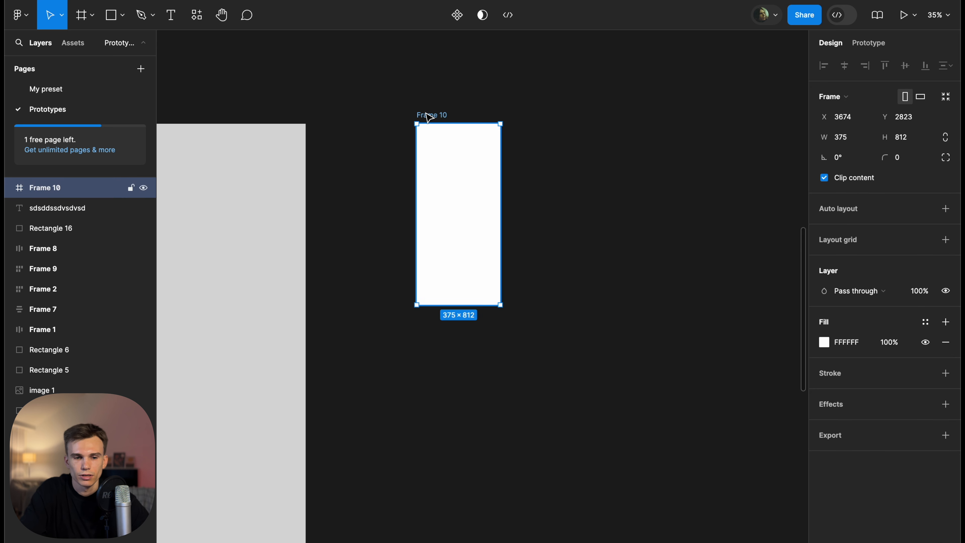
{"action": "scroll", "coordinate": [429, 117], "scroll_direction": "up", "scroll_amount": 3}
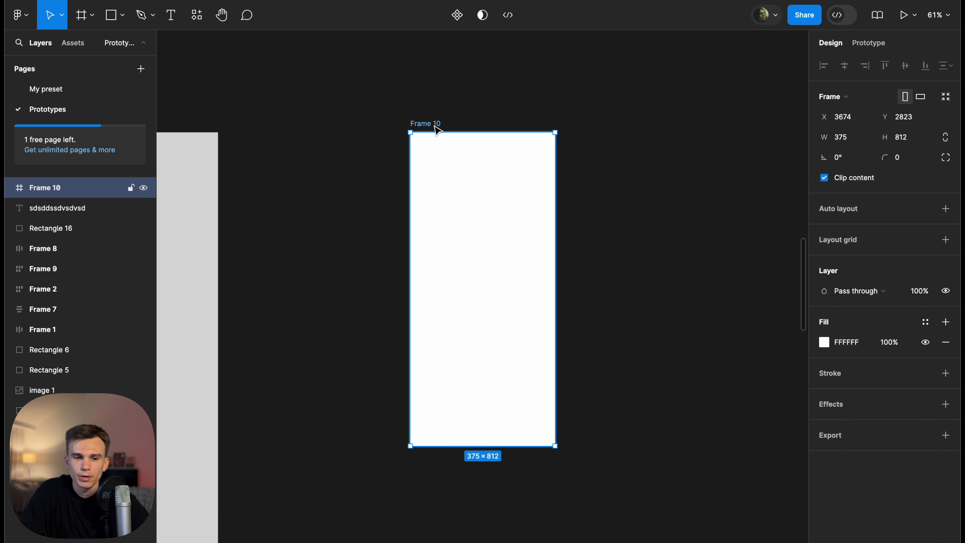
{"action": "left_click", "coordinate": [453, 127]}
{"action": "left_click", "coordinate": [415, 126]}
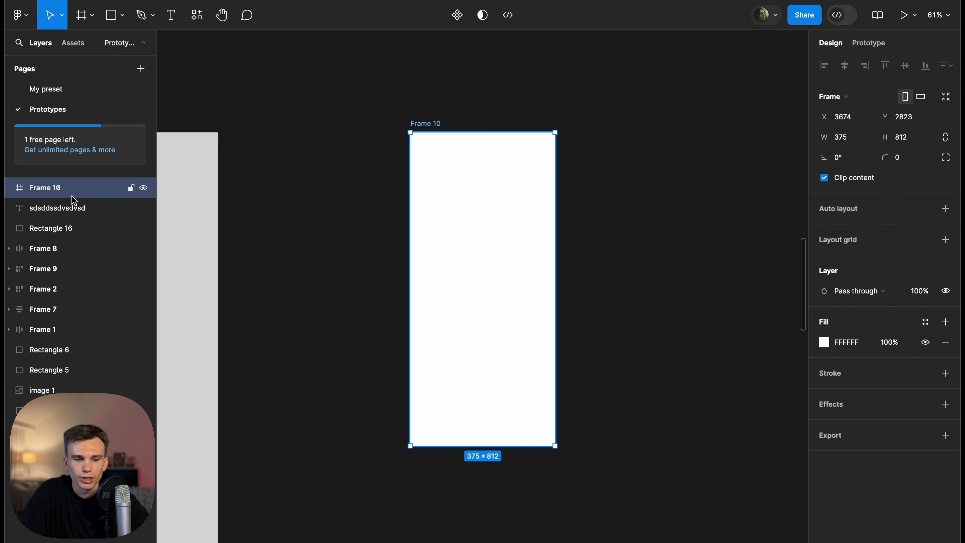
{"action": "left_click", "coordinate": [514, 79]}
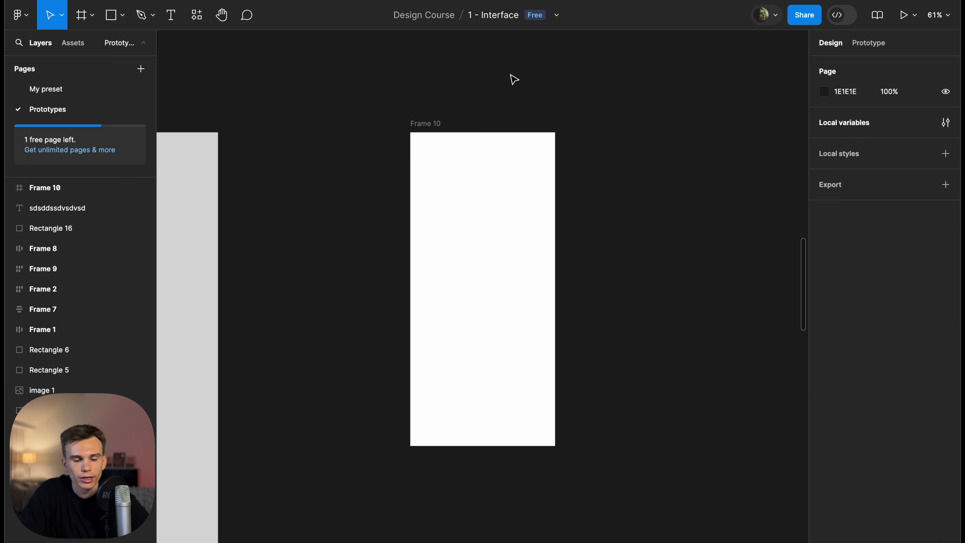
{"action": "left_click", "coordinate": [422, 123]}
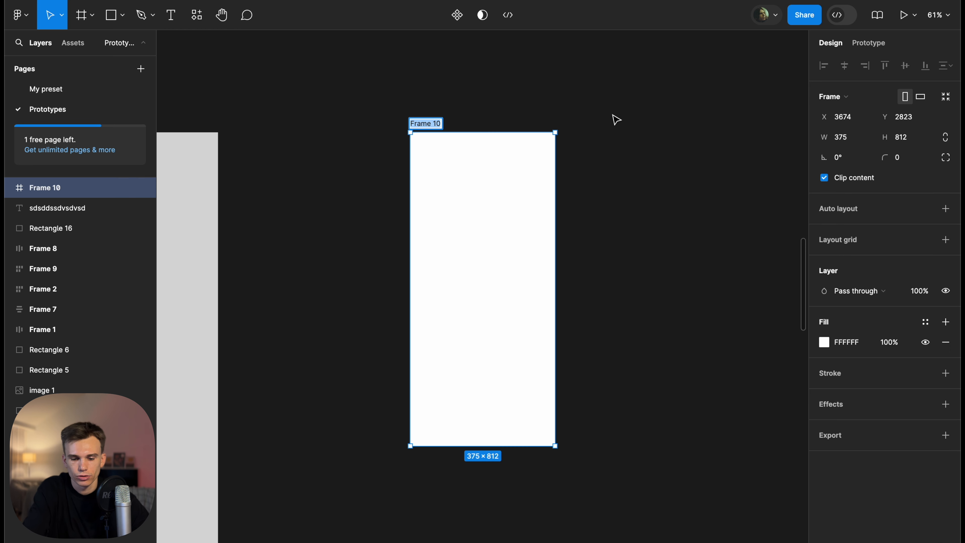
{"action": "type", "text": "375"}
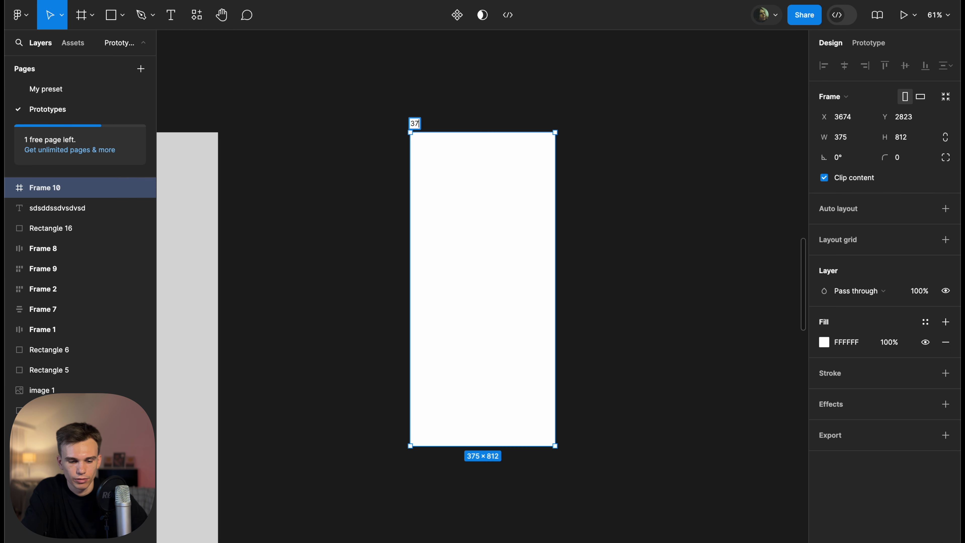
{"action": "key", "text": "Return"}
{"action": "left_click", "coordinate": [765, 64]}
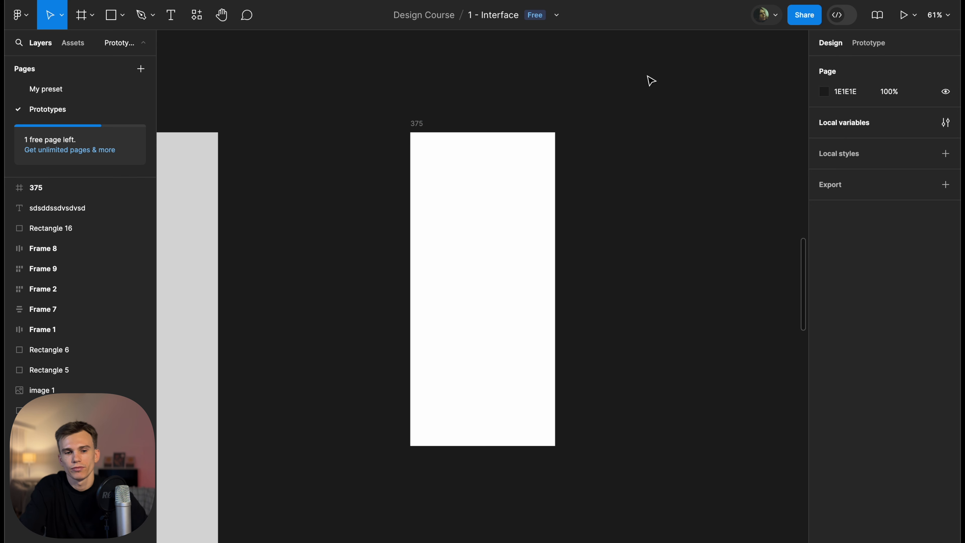
{"action": "left_click", "coordinate": [424, 125]}
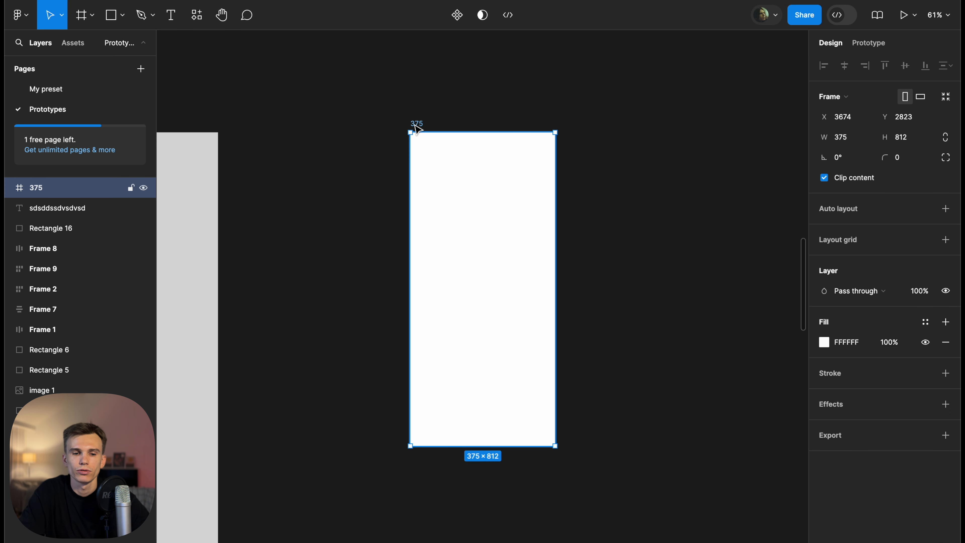
{"action": "left_click", "coordinate": [445, 118]}
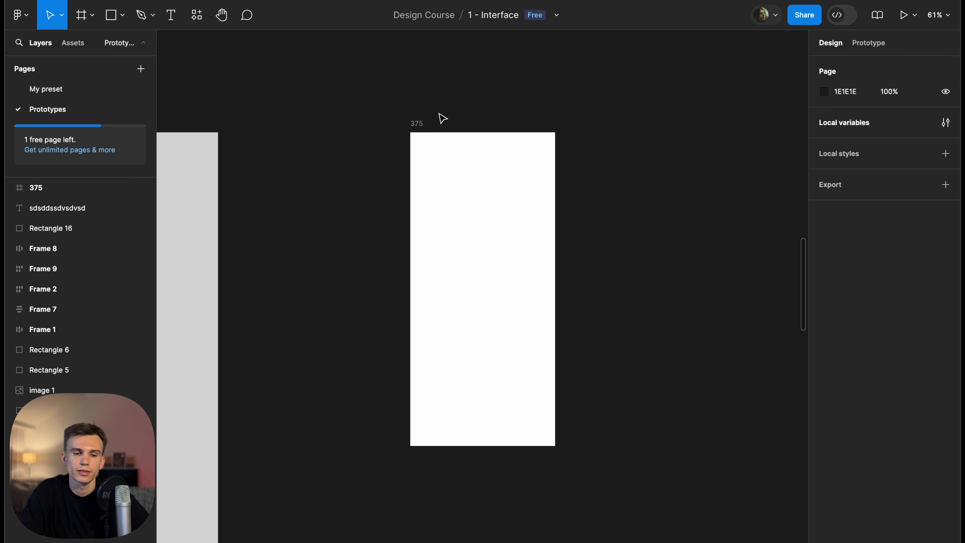
{"action": "double_click", "coordinate": [418, 121]}
{"action": "key", "text": "Left"}
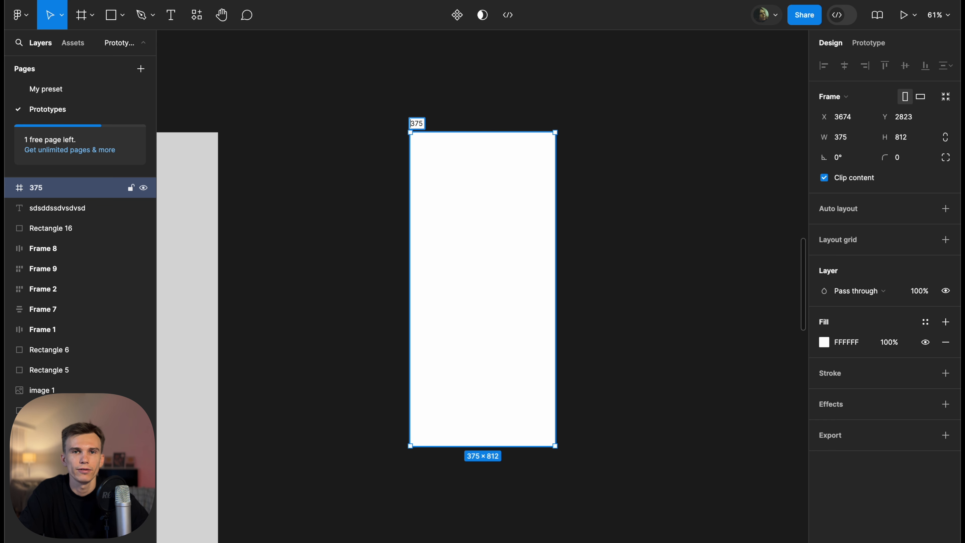
{"action": "key", "text": "Return"}
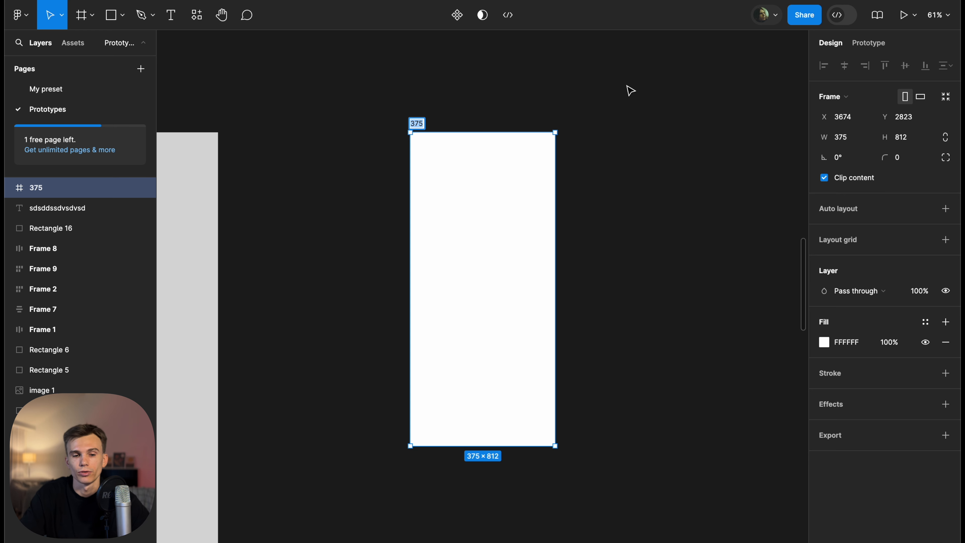
{"action": "left_click", "coordinate": [586, 103]}
Extend the name of the 375 × 812 frame to "Home page - 375"
{"action": "left_click", "coordinate": [417, 125]}
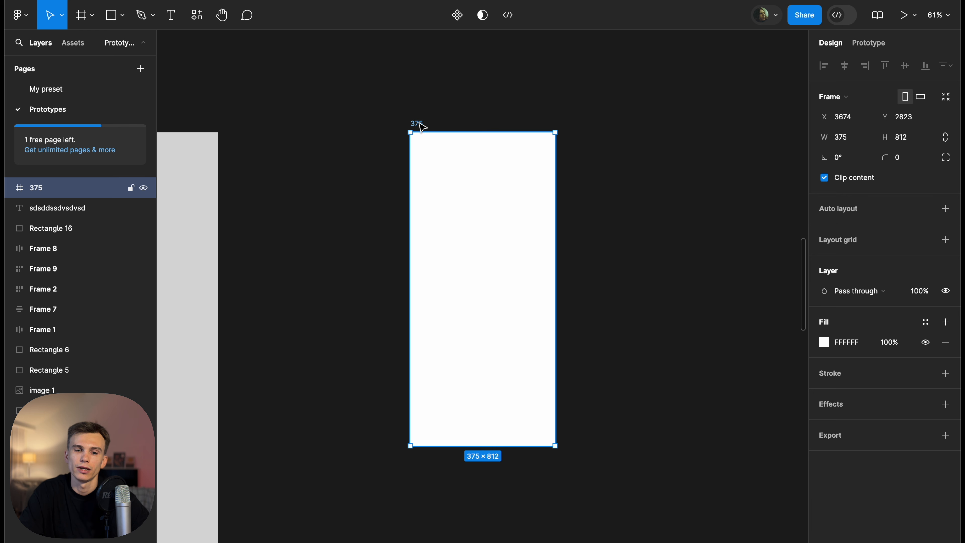
{"action": "double_click", "coordinate": [418, 123]}
{"action": "key", "text": "Left"}
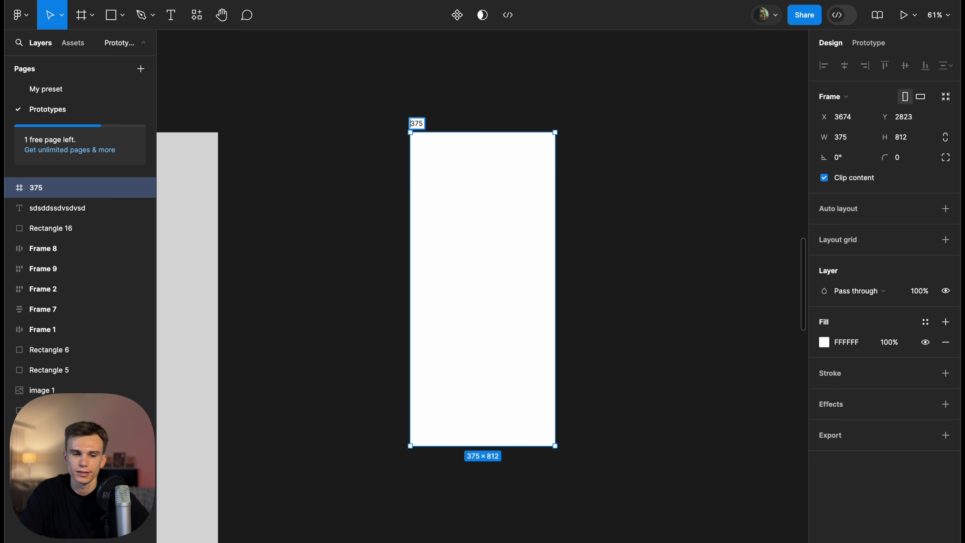
{"action": "type", "text": "Home "}
{"action": "type", "text": "page."}
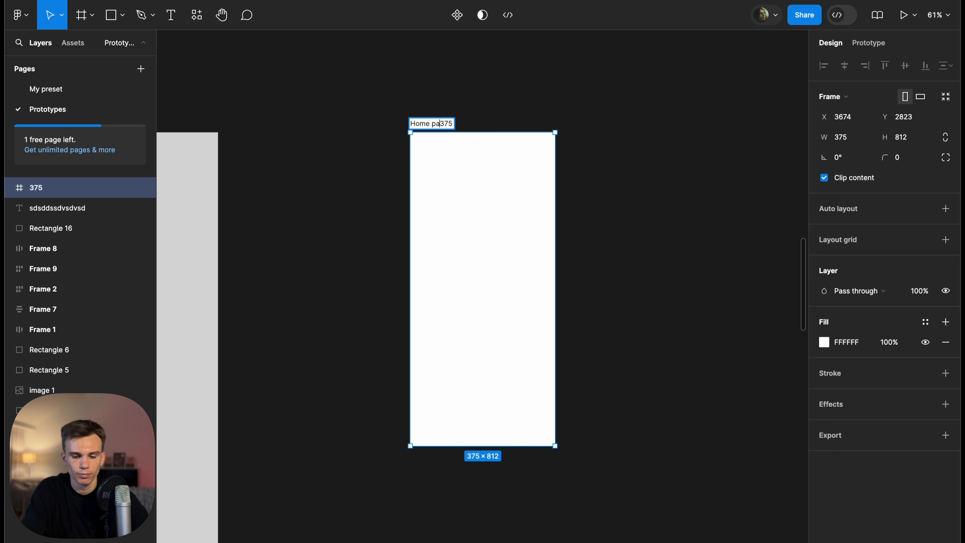
{"action": "key", "text": "BackSpace"}
{"action": "type", "text": "-"}
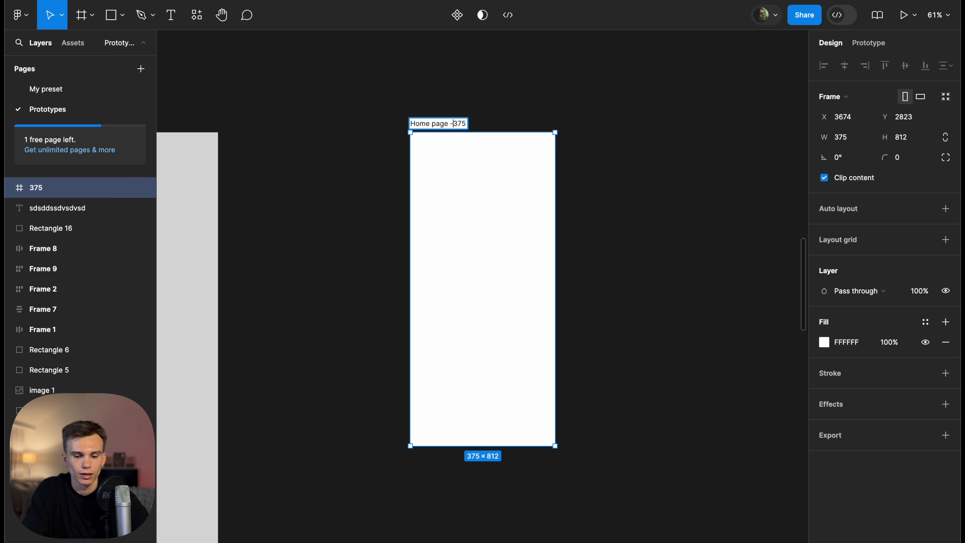
{"action": "left_click", "coordinate": [472, 116]}
Replace the word Home in the frame's name so that it reads "Contact page - 375"
{"action": "left_click", "coordinate": [459, 133]}
{"action": "double_click", "coordinate": [459, 123]}
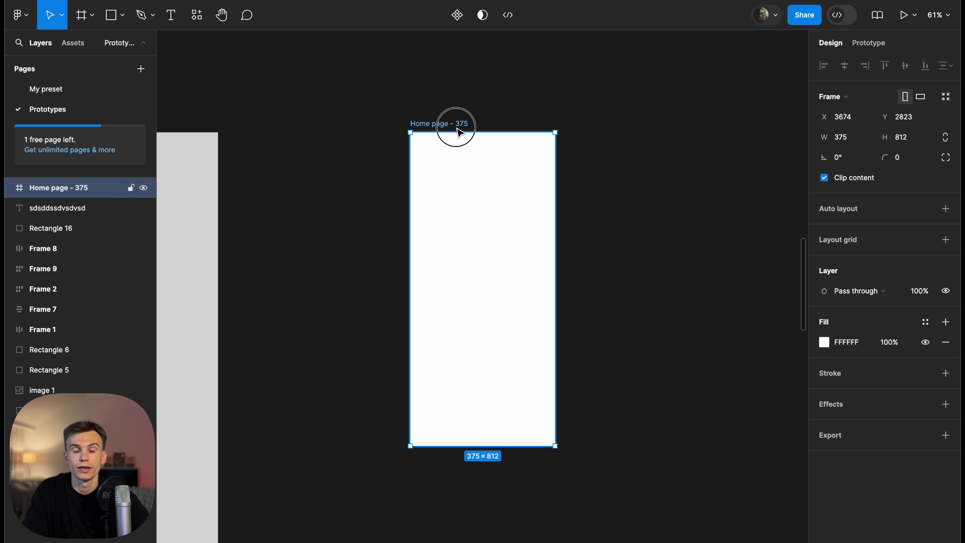
{"action": "double_click", "coordinate": [425, 120]}
{"action": "type", "text": "Contact"}
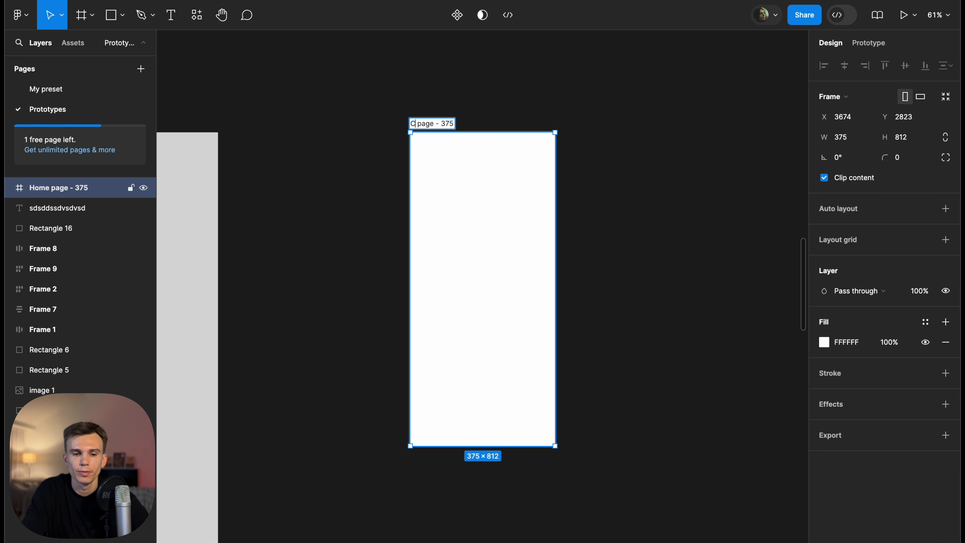
{"action": "left_click", "coordinate": [530, 109]}
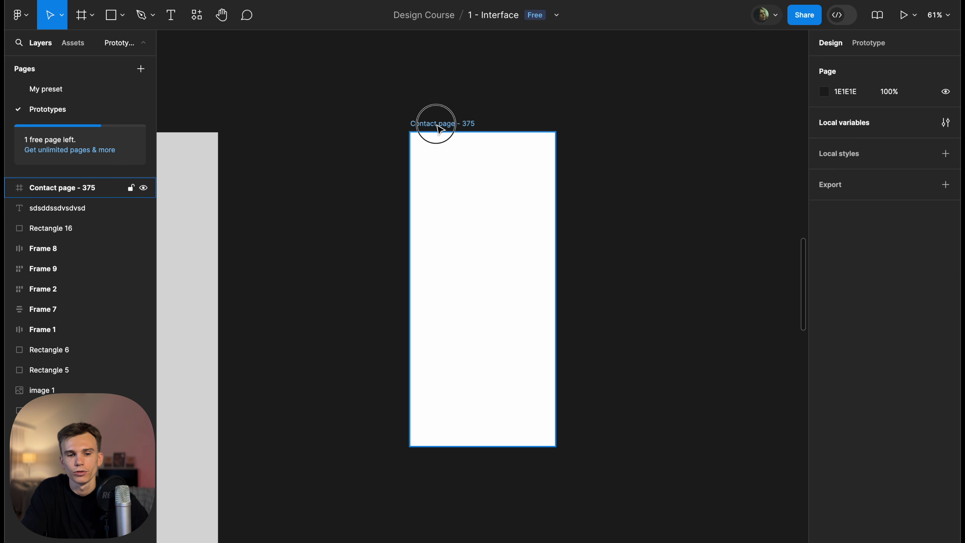
Change the first word of the frame's name so that it reads "Das page - 375", and deselect the frame
{"action": "double_click", "coordinate": [427, 123]}
{"action": "double_click", "coordinate": [423, 124]}
{"action": "type", "text": "Dash"}
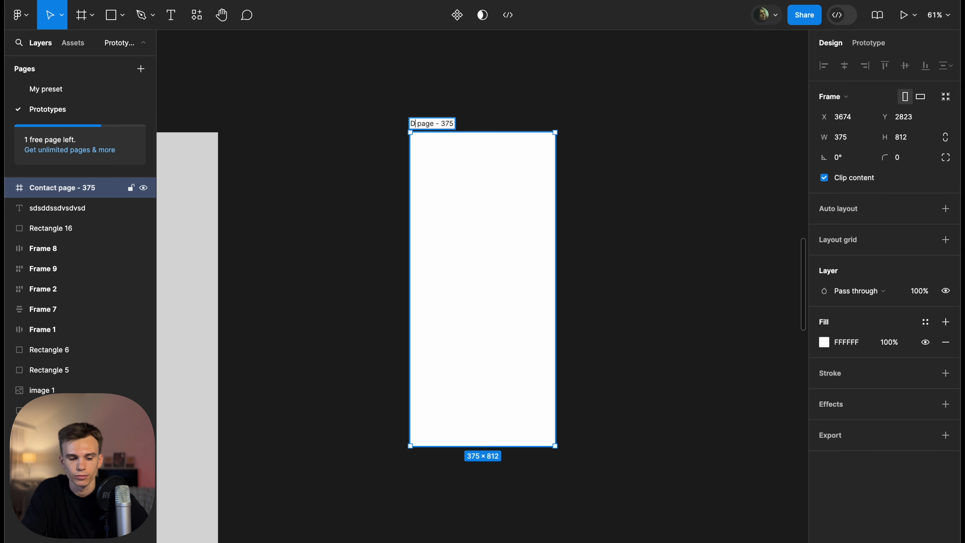
{"action": "key", "text": "BackSpace"}
{"action": "key", "text": "super+a"}
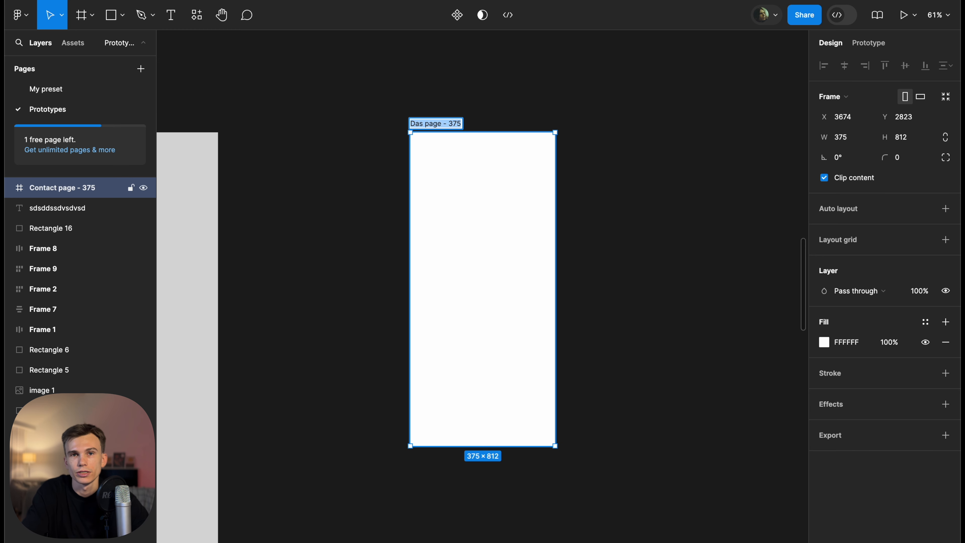
{"action": "left_click", "coordinate": [453, 123]}
{"action": "left_click", "coordinate": [533, 114]}
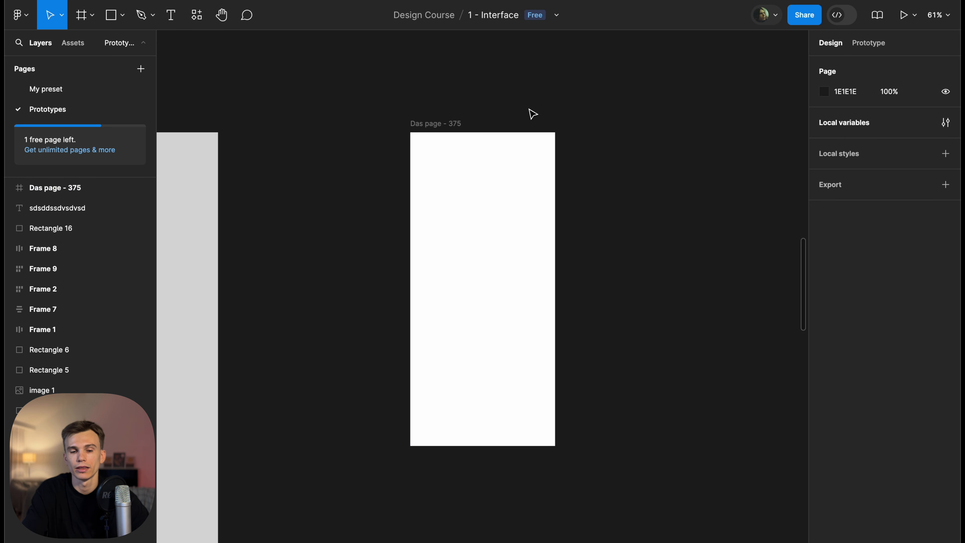
Delete the large grey rectangle beside the 375 × 812 frame
{"action": "left_click", "coordinate": [458, 124]}
{"action": "scroll", "coordinate": [506, 125], "scroll_direction": "right", "scroll_amount": 2}
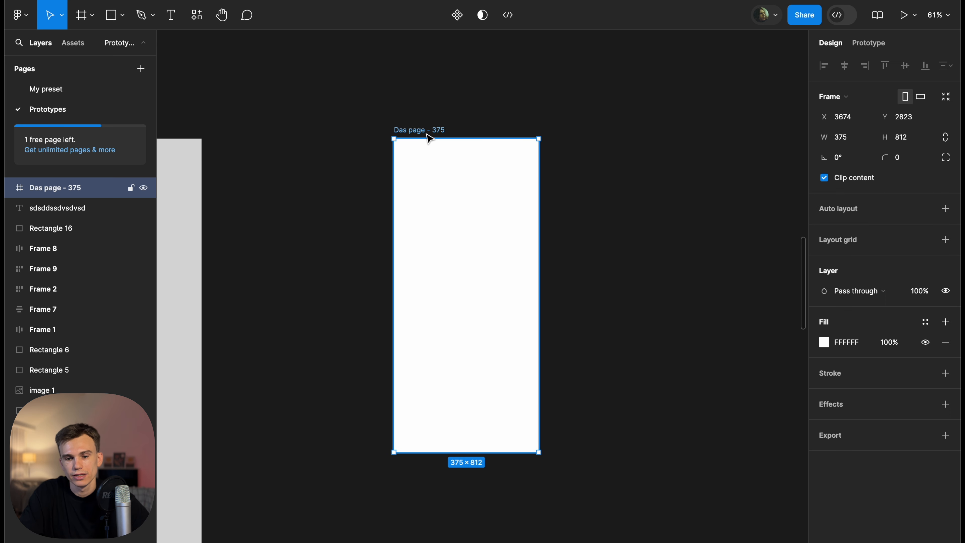
{"action": "scroll", "coordinate": [429, 138], "scroll_direction": "up", "scroll_amount": 2}
{"action": "scroll", "coordinate": [393, 142], "scroll_direction": "right", "scroll_amount": 2}
{"action": "scroll", "coordinate": [393, 142], "scroll_direction": "down", "scroll_amount": 1}
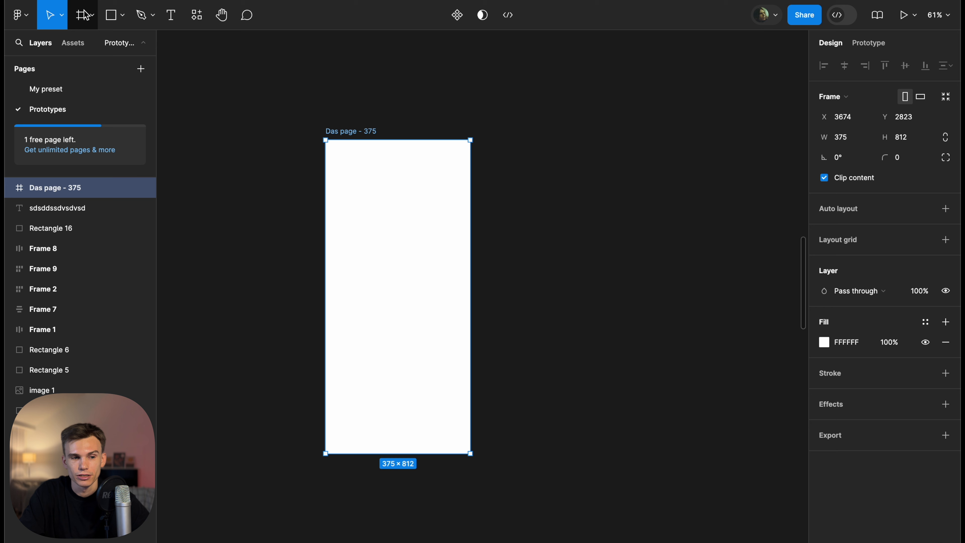
{"action": "scroll", "coordinate": [389, 133], "scroll_direction": "down", "scroll_amount": 5}
{"action": "left_click", "coordinate": [461, 123]}
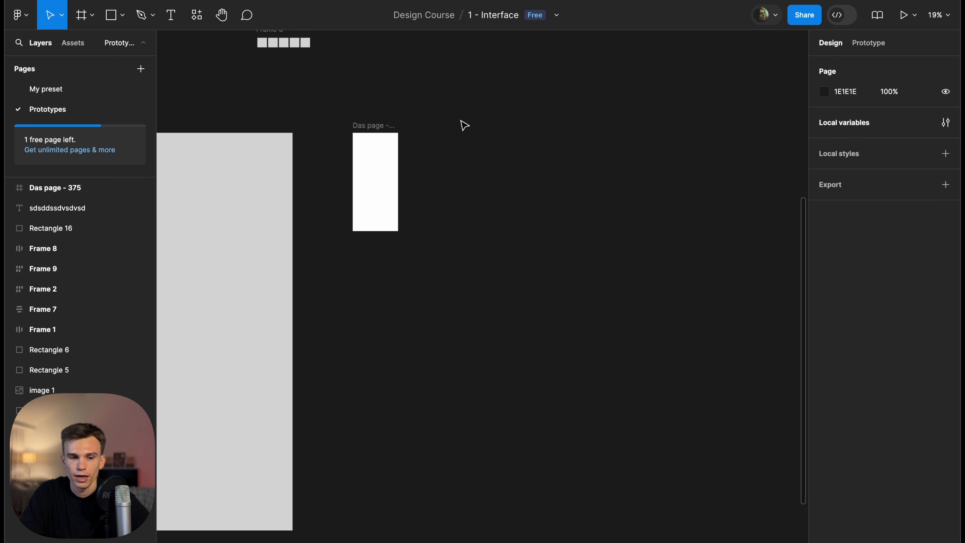
{"action": "scroll", "coordinate": [388, 126], "scroll_direction": "down", "scroll_amount": 3}
{"action": "left_click", "coordinate": [321, 136]}
{"action": "key", "text": "Delete"}
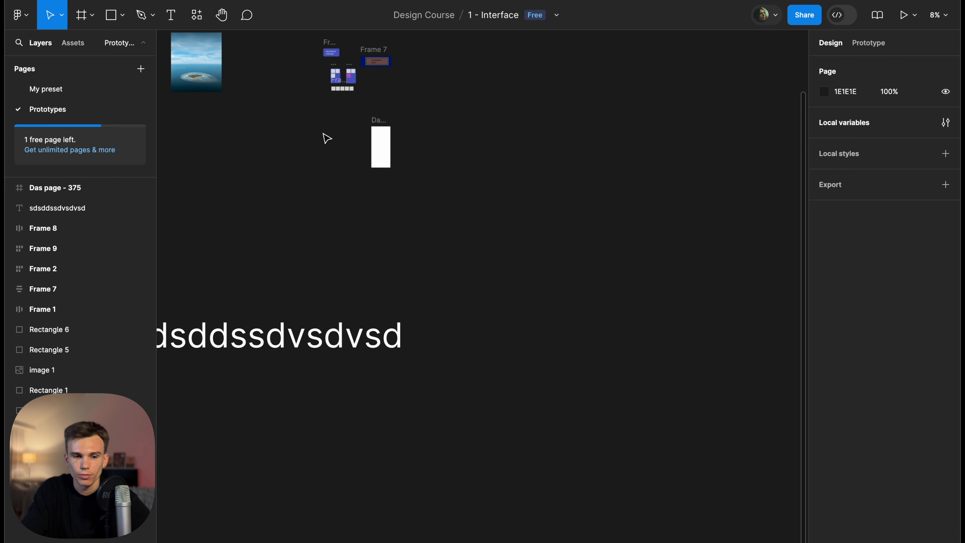
{"action": "scroll", "coordinate": [381, 128], "scroll_direction": "up", "scroll_amount": 3}
{"action": "left_click_drag", "start_coordinate": [334, 108], "coordinate": [525, 115]}
{"action": "key", "text": "Delete"}
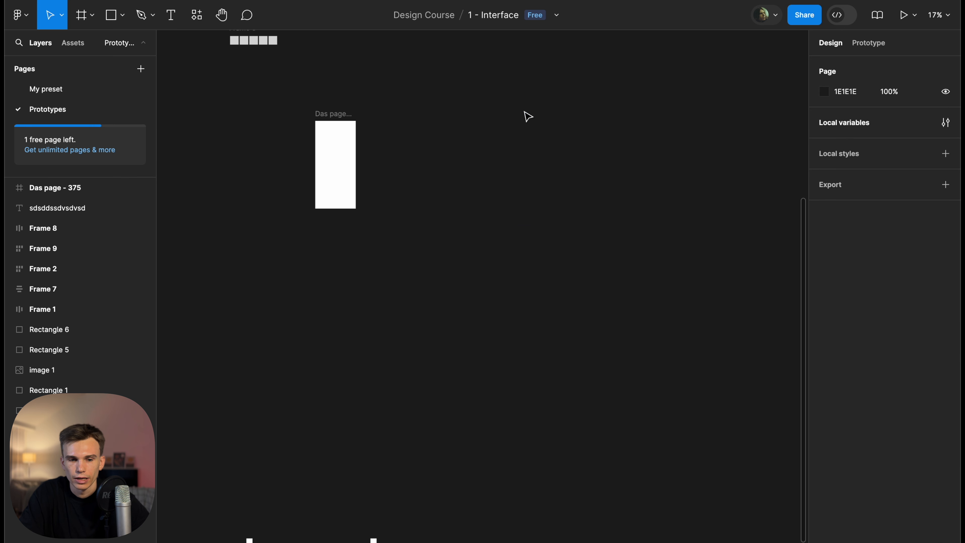
Start a new frame and list the Desktop size presets in place of the Phone ones
{"action": "left_click", "coordinate": [89, 22]}
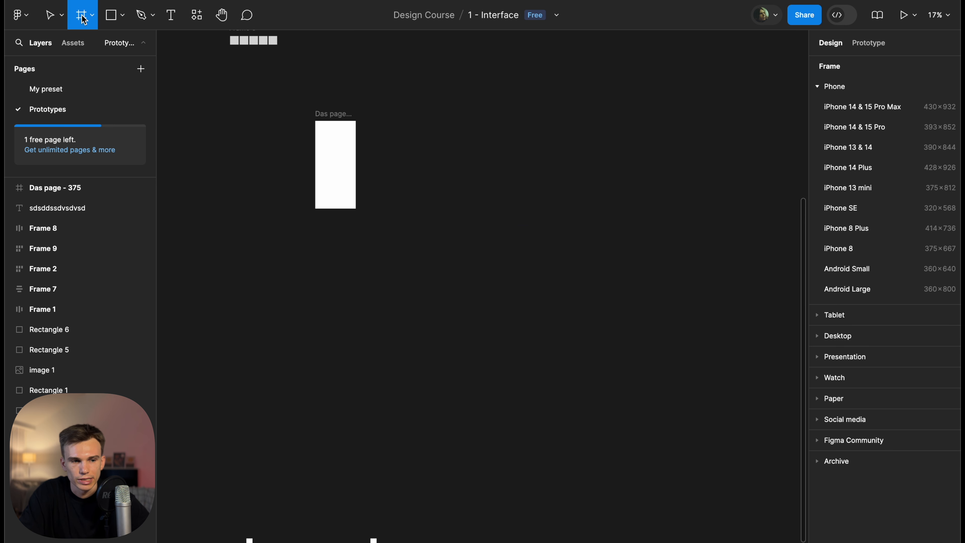
{"action": "left_click", "coordinate": [818, 90]}
{"action": "left_click", "coordinate": [817, 128]}
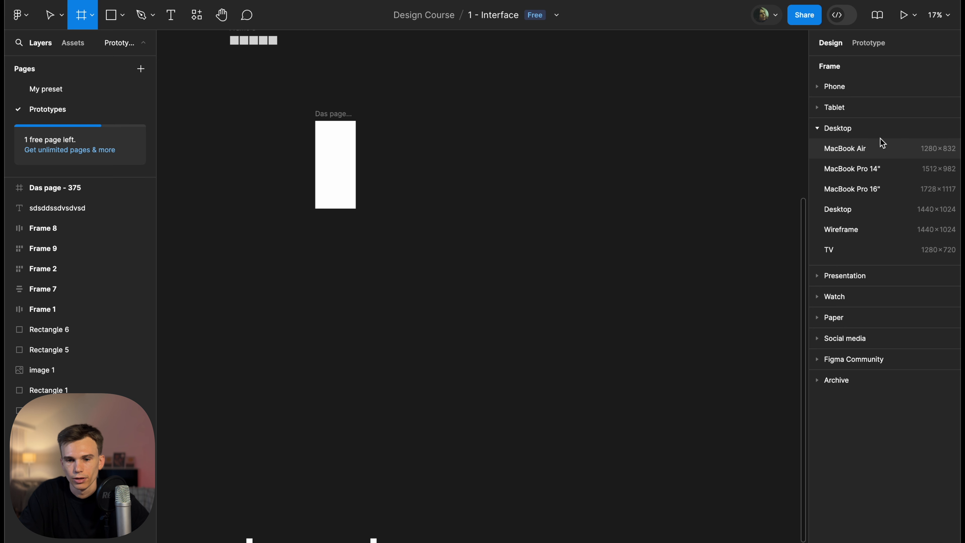
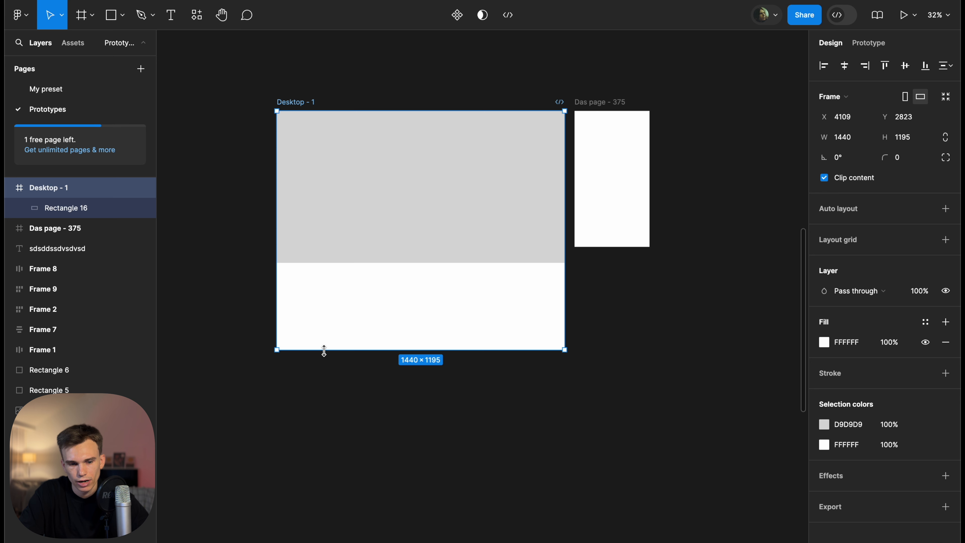
Try extending the Desktop - 1 frame downward to a height of about 1685, and undo the recent height changes
{"action": "left_click_drag", "start_coordinate": [324, 349], "coordinate": [321, 448]}
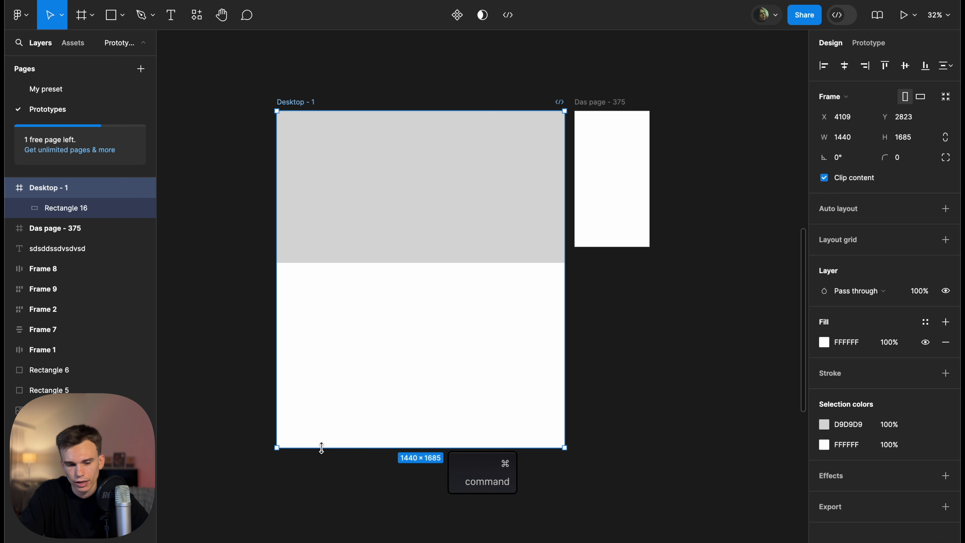
{"action": "key", "text": "super+z"}
{"action": "key", "text": "super+z"}
{"action": "left_click", "coordinate": [310, 262]}
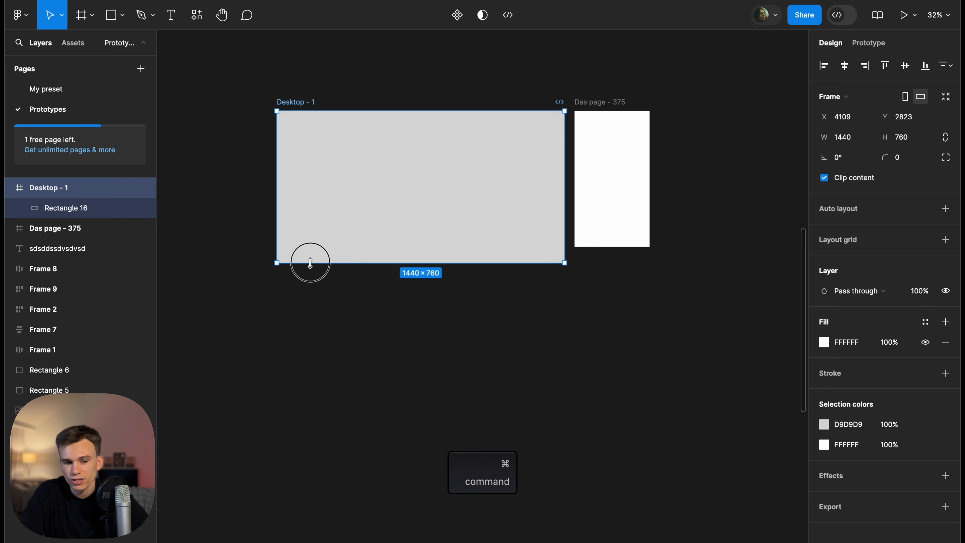
{"action": "left_click_drag", "start_coordinate": [310, 263], "coordinate": [310, 297]}
{"action": "key", "text": "super+z"}
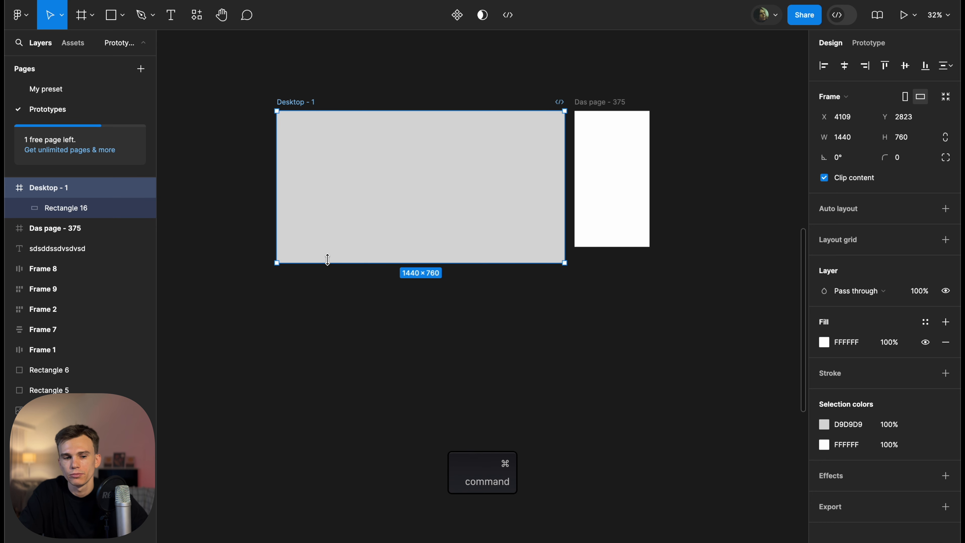
Extend the Desktop - 1 frame downward to a height of about 1359, keeping the grey rectangle inside it unscaled
{"action": "left_click_drag", "start_coordinate": [326, 261], "coordinate": [313, 382]}
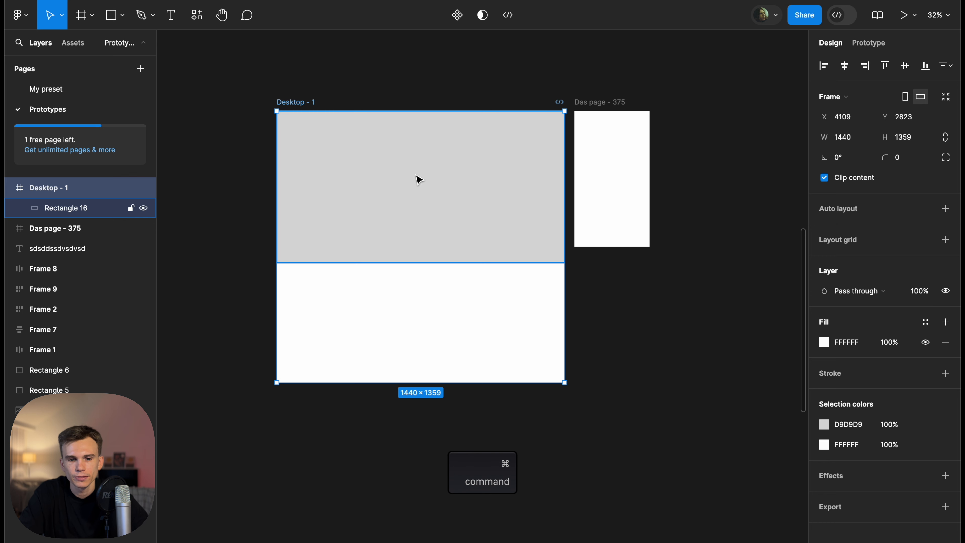
{"action": "left_click", "coordinate": [420, 331]}
{"action": "left_click", "coordinate": [387, 329], "text": "super"}
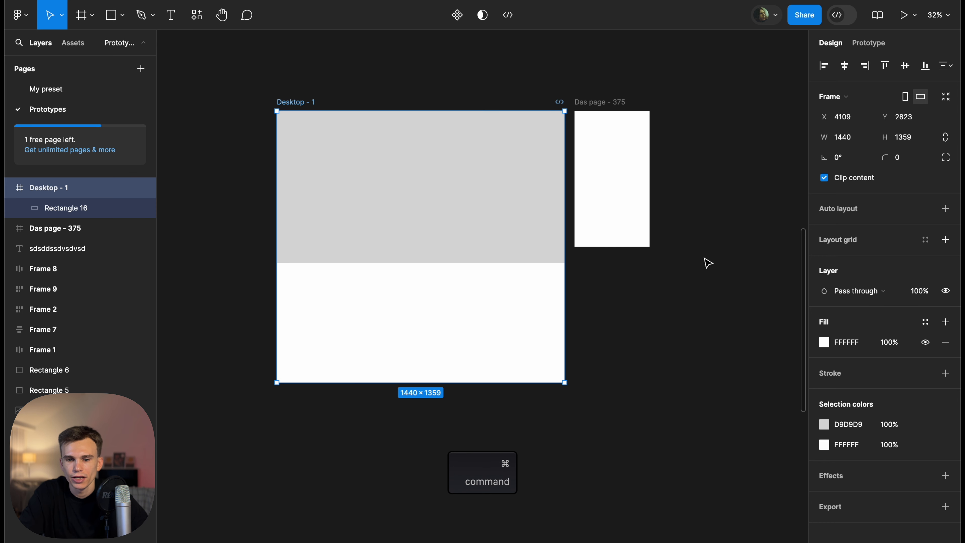
{"action": "left_click", "coordinate": [483, 307]}
{"action": "left_click", "coordinate": [472, 183]}
{"action": "mouse_move", "coordinate": [472, 184]}
{"action": "left_mouse_down"}
{"action": "mouse_move", "coordinate": [458, 270]}
{"action": "mouse_move", "coordinate": [456, 187]}
{"action": "left_mouse_up"}
{"action": "left_click", "coordinate": [412, 332]}
{"action": "left_click", "coordinate": [390, 377]}
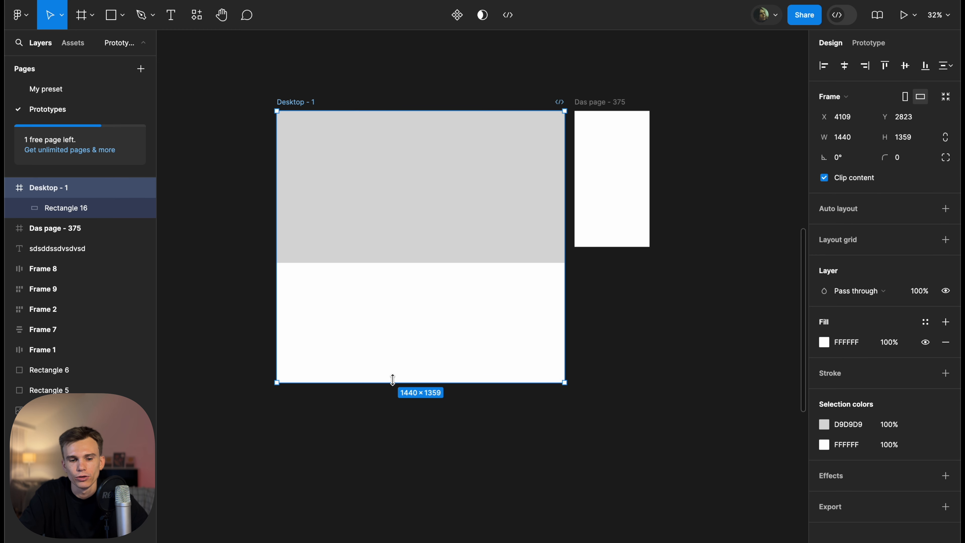
{"action": "mouse_move", "coordinate": [390, 382]}
{"action": "left_mouse_down"}
{"action": "mouse_move", "coordinate": [381, 438]}
{"action": "mouse_move", "coordinate": [380, 382]}
{"action": "left_mouse_up"}
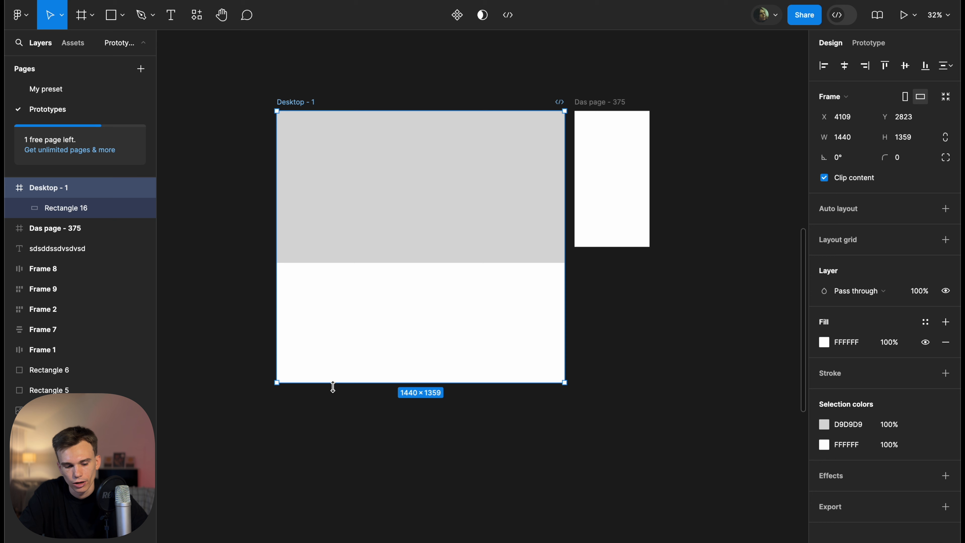
Lengthen the Desktop - 1 frame downward in several stages to a height of about 3891
{"action": "left_click_drag", "start_coordinate": [332, 384], "coordinate": [327, 447]}
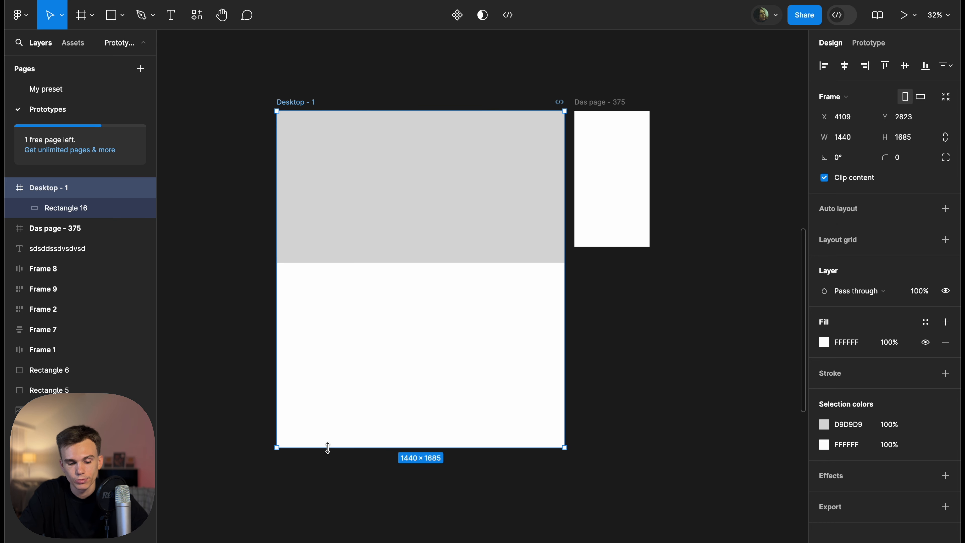
{"action": "scroll", "coordinate": [454, 344], "scroll_direction": "down", "scroll_amount": 3}
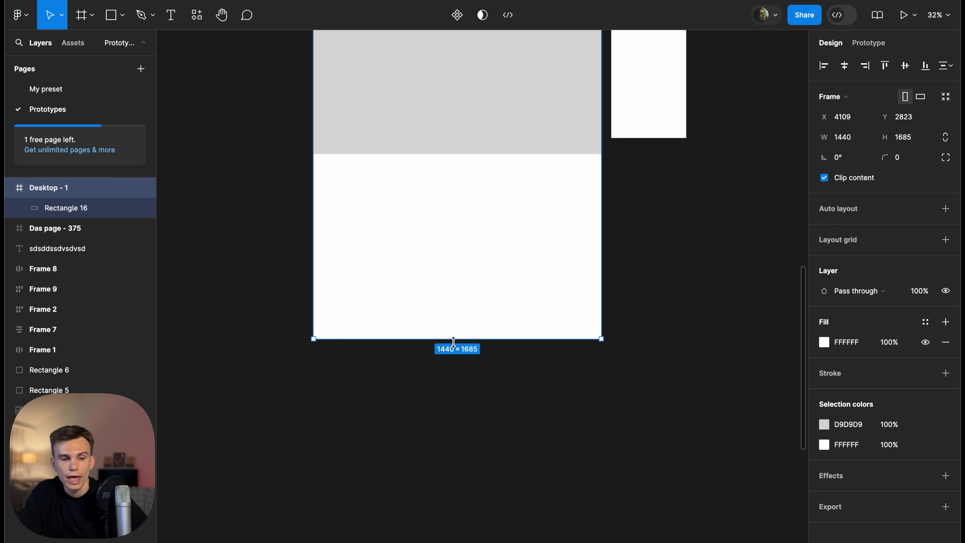
{"action": "scroll", "coordinate": [454, 344], "scroll_direction": "up", "scroll_amount": 2}
{"action": "left_click_drag", "start_coordinate": [366, 421], "coordinate": [354, 493]}
{"action": "scroll", "coordinate": [384, 349], "scroll_direction": "down", "scroll_amount": 5}
{"action": "left_click_drag", "start_coordinate": [388, 380], "coordinate": [388, 475]}
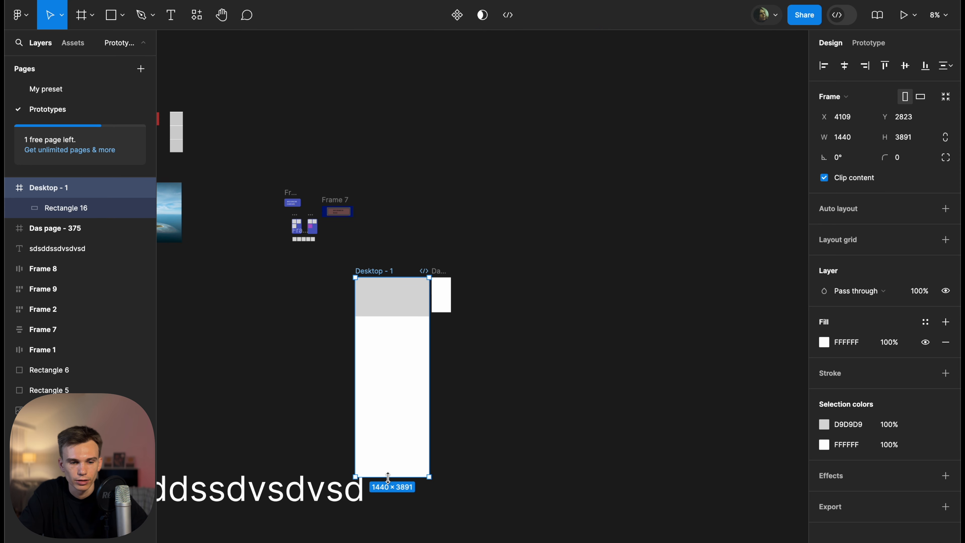
Check the height of the grey rectangle inside the Desktop - 1 frame, and deselect it
{"action": "scroll", "coordinate": [403, 273], "scroll_direction": "up", "scroll_amount": 5}
{"action": "left_click", "coordinate": [403, 273]}
{"action": "scroll", "coordinate": [403, 272], "scroll_direction": "down", "scroll_amount": 3}
{"action": "scroll", "coordinate": [403, 272], "scroll_direction": "left", "scroll_amount": 2}
{"action": "left_click", "coordinate": [403, 271]}
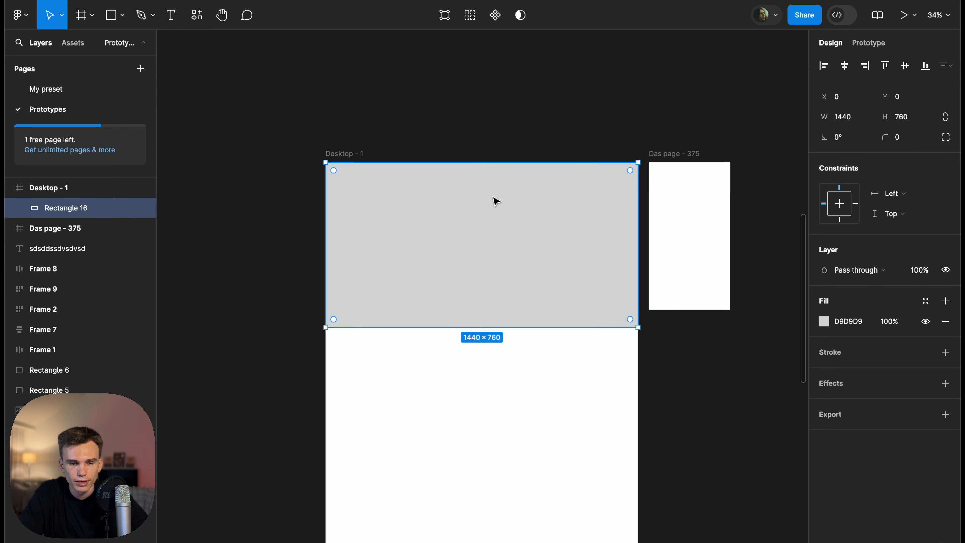
{"action": "key", "text": "shift+2"}
{"action": "left_click", "coordinate": [913, 119]}
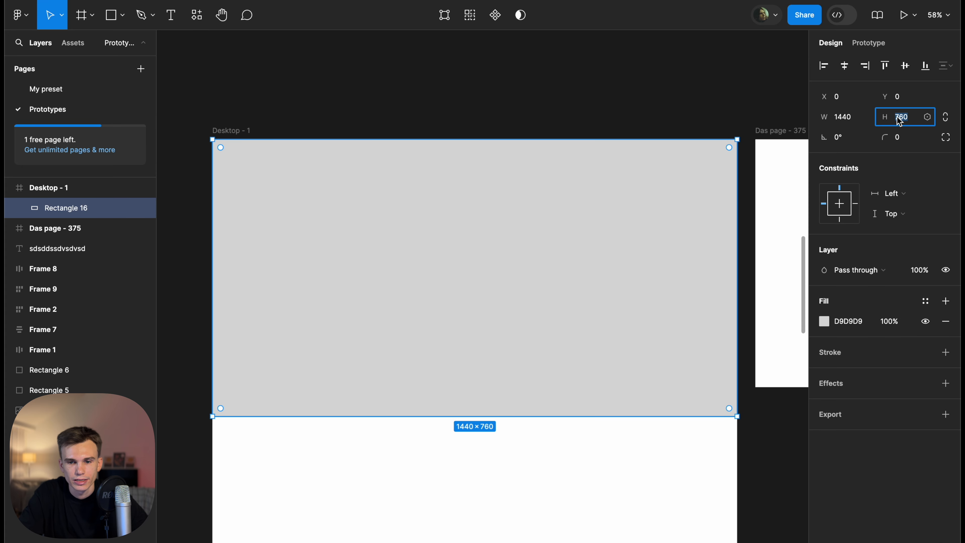
{"action": "left_click", "coordinate": [491, 127]}
Duplicate the grey rectangle directly beneath itself in the Desktop - 1 frame and set the copy's fill to the darker grey 9D9D9D
{"action": "scroll", "coordinate": [492, 123], "scroll_direction": "down", "scroll_amount": 5}
{"action": "left_click", "coordinate": [478, 177]}
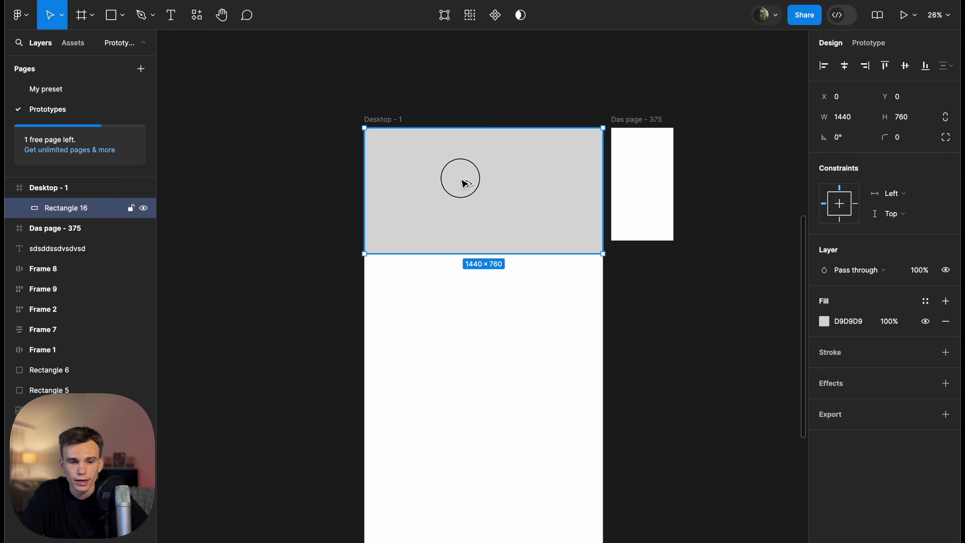
{"action": "left_click_drag", "start_coordinate": [467, 184], "coordinate": [455, 308]}
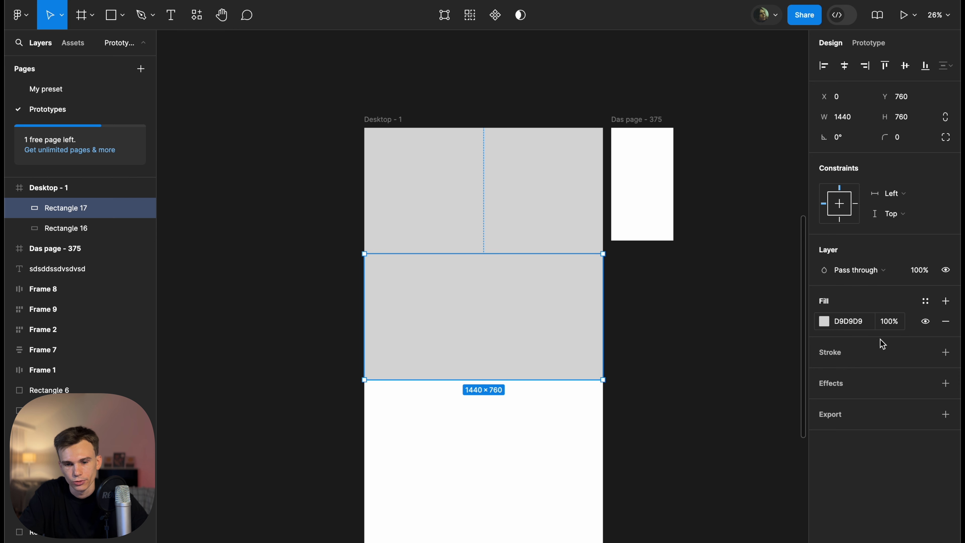
{"action": "left_click", "coordinate": [825, 323]}
{"action": "left_click_drag", "start_coordinate": [694, 308], "coordinate": [624, 313]}
{"action": "left_click", "coordinate": [625, 312]}
Duplicate the top light grey rectangle to directly beneath the dark grey one, and clear the selection
{"action": "left_click_drag", "start_coordinate": [549, 194], "coordinate": [517, 444]}
{"action": "left_click", "coordinate": [629, 386]}
{"action": "scroll", "coordinate": [636, 383], "scroll_direction": "down", "scroll_amount": 2}
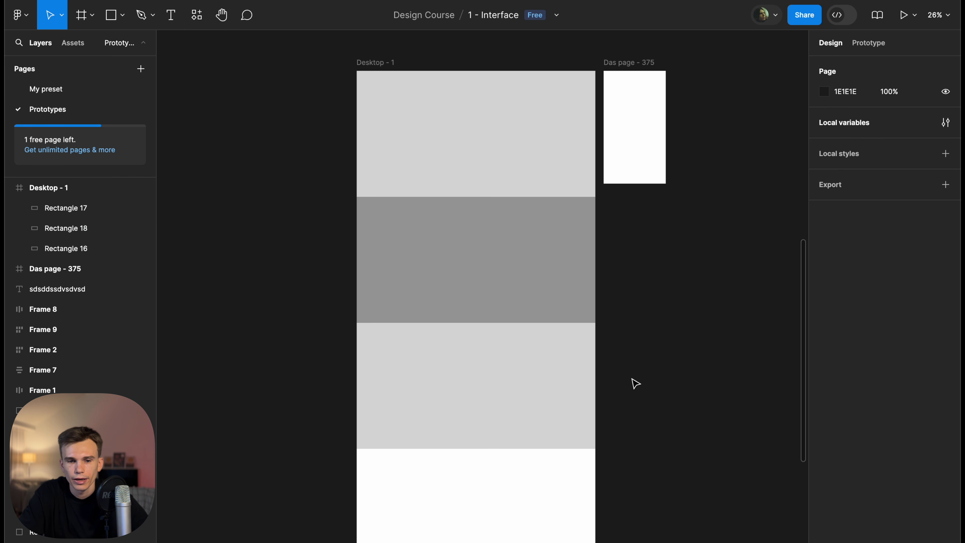
{"action": "scroll", "coordinate": [641, 378], "scroll_direction": "up", "scroll_amount": 2}
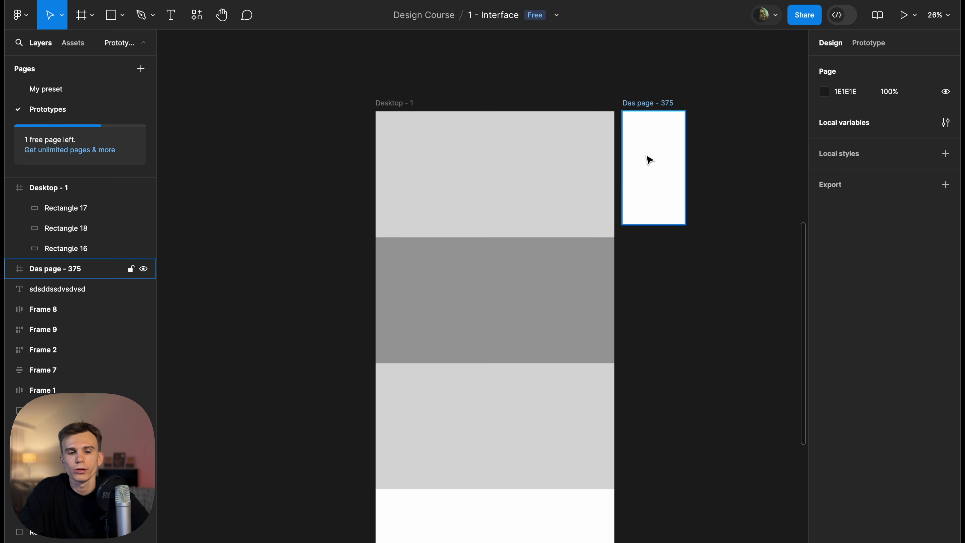
Stretch the top grey rectangle downward to a height of about 1202 and bring it in front of the dark one
{"action": "scroll", "coordinate": [646, 158], "scroll_direction": "up", "scroll_amount": 5}
{"action": "scroll", "coordinate": [486, 181], "scroll_direction": "down", "scroll_amount": 5}
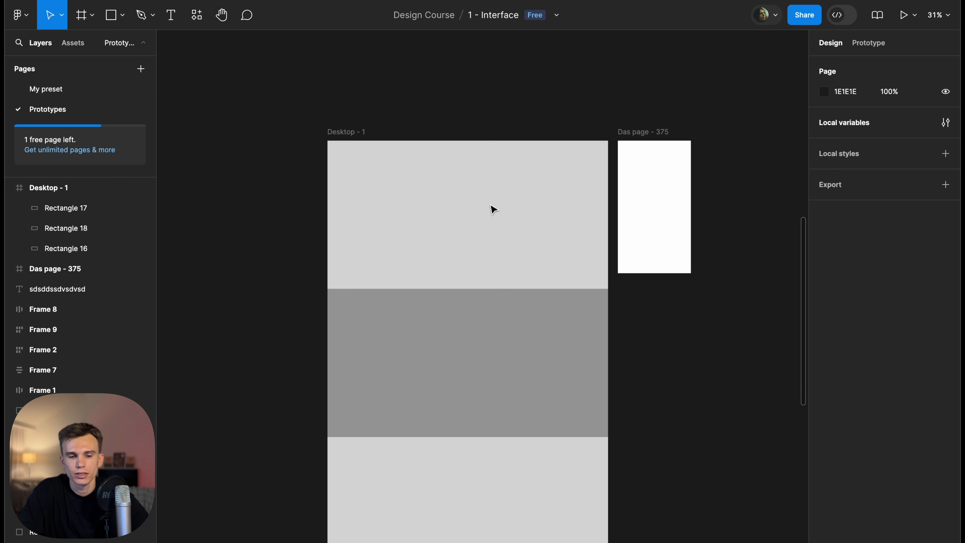
{"action": "left_click", "coordinate": [491, 209]}
{"action": "left_click_drag", "start_coordinate": [476, 289], "coordinate": [473, 374]}
{"action": "key", "text": "bracketright"}
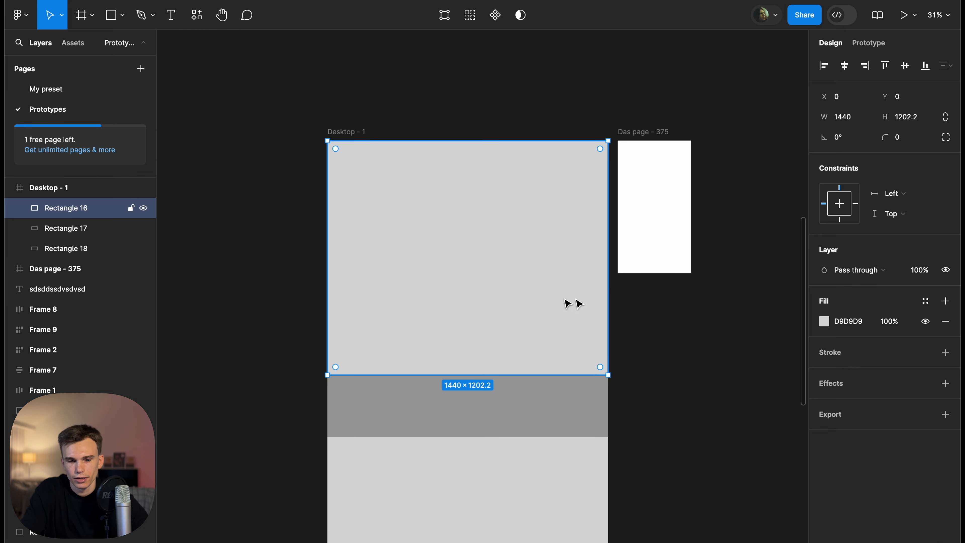
{"action": "scroll", "coordinate": [544, 98], "scroll_direction": "up", "scroll_amount": 3}
{"action": "left_click", "coordinate": [546, 103]}
{"action": "scroll", "coordinate": [545, 103], "scroll_direction": "down", "scroll_amount": 3}
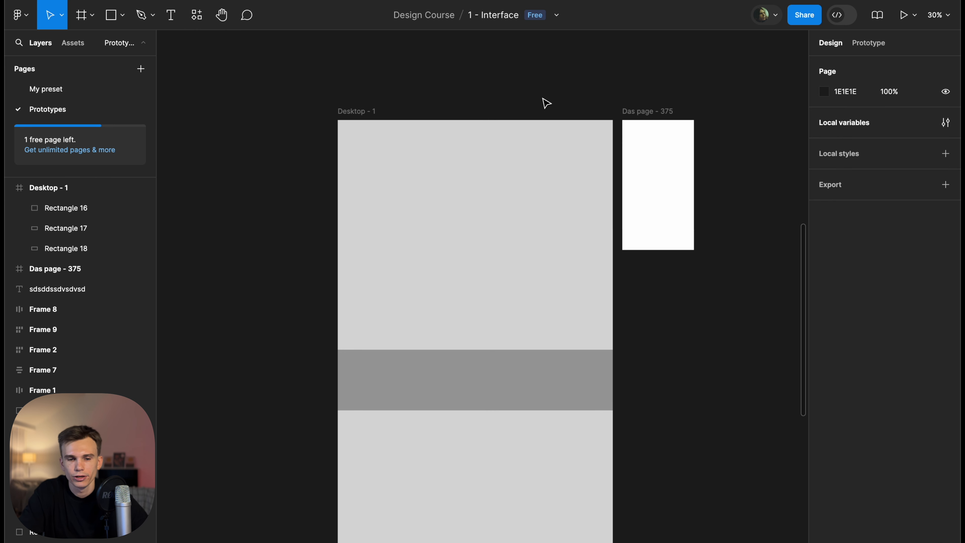
Undo the top rectangle's move to the front and its height change
{"action": "scroll", "coordinate": [546, 102], "scroll_direction": "up", "scroll_amount": 2}
{"action": "key", "text": "ctrl+z"}
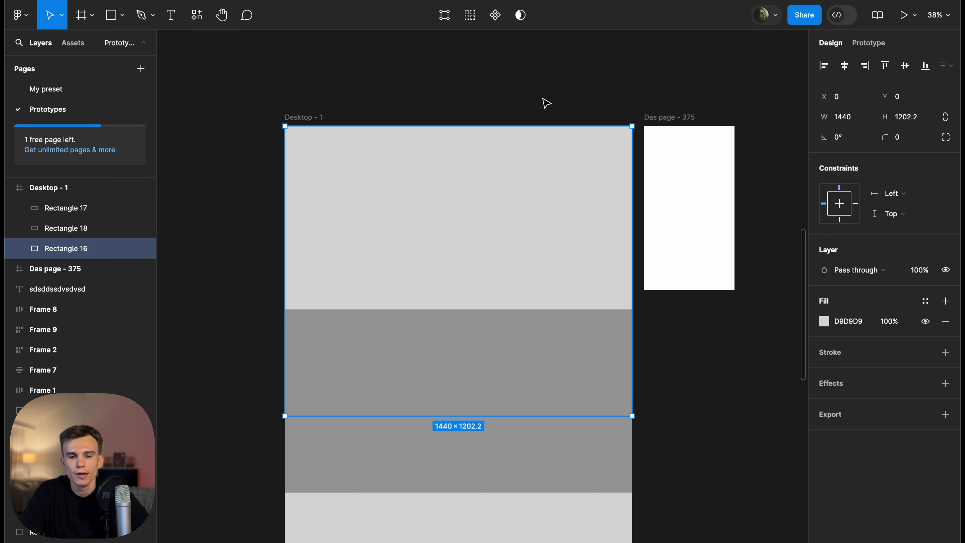
{"action": "key", "text": "ctrl+z"}
{"action": "key", "text": "ctrl+z"}
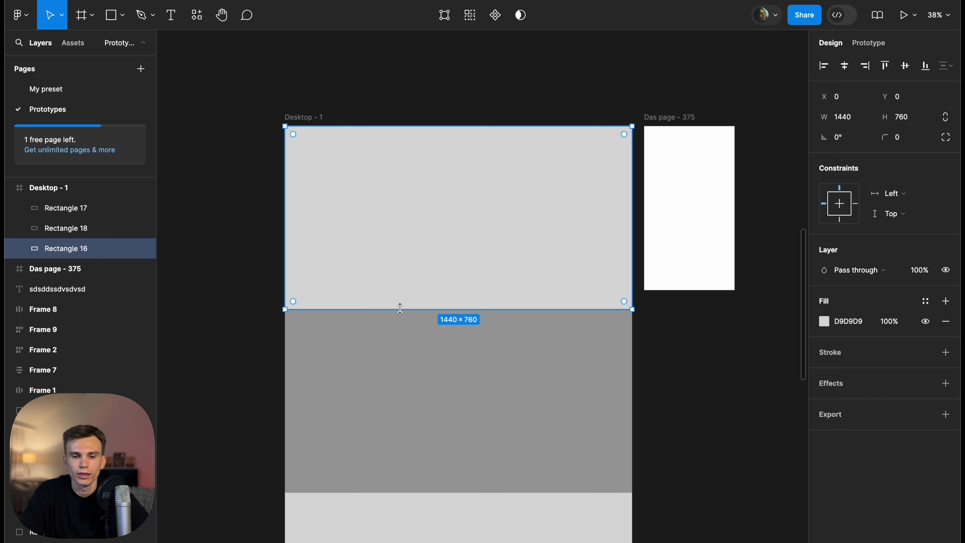
Examine the three stacked sections of the Desktop - 1 frame and the dimensions of the top section and the frame
{"action": "left_click", "coordinate": [504, 98]}
{"action": "scroll", "coordinate": [503, 99], "scroll_direction": "down", "scroll_amount": 4}
{"action": "scroll", "coordinate": [458, 89], "scroll_direction": "up", "scroll_amount": 5}
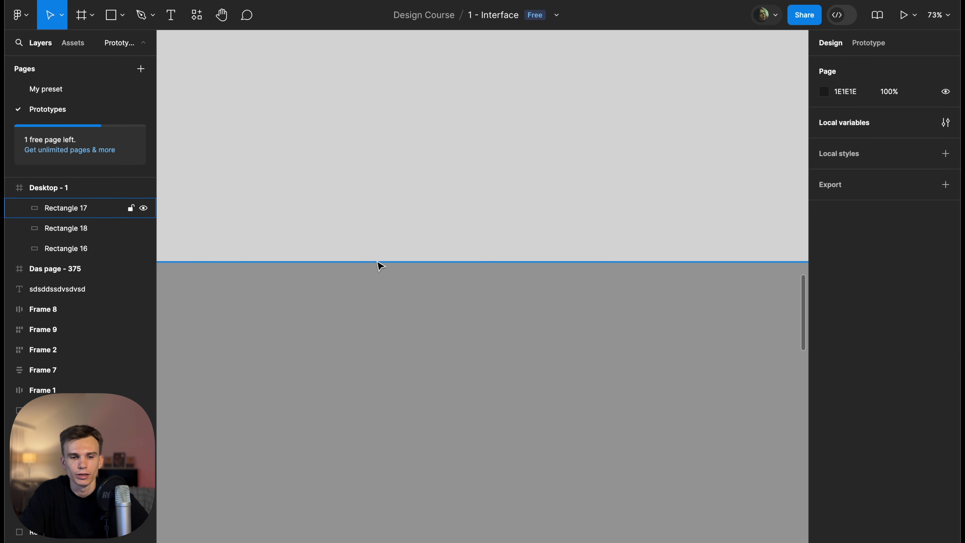
{"action": "scroll", "coordinate": [471, 269], "scroll_direction": "down", "scroll_amount": 6}
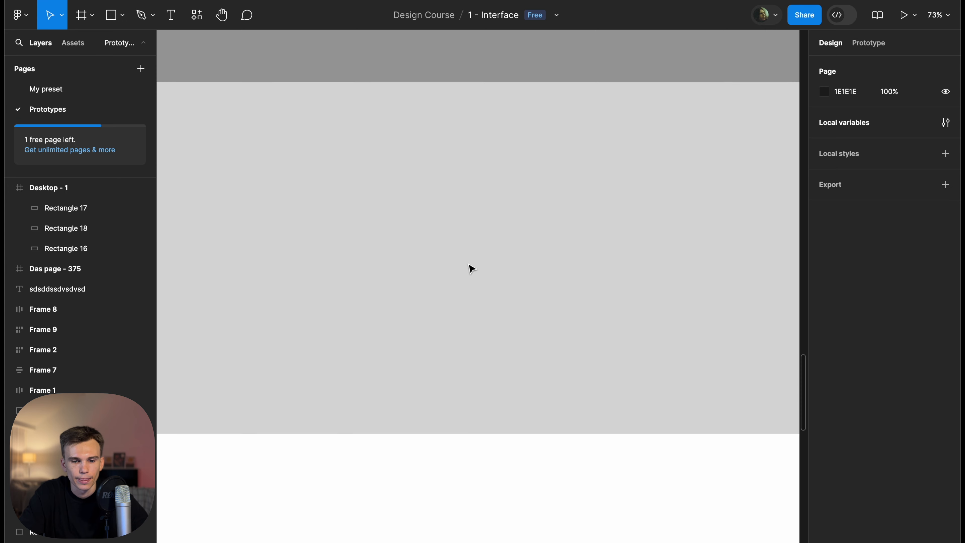
{"action": "scroll", "coordinate": [472, 268], "scroll_direction": "down", "scroll_amount": 5}
{"action": "scroll", "coordinate": [405, 75], "scroll_direction": "down", "scroll_amount": 3}
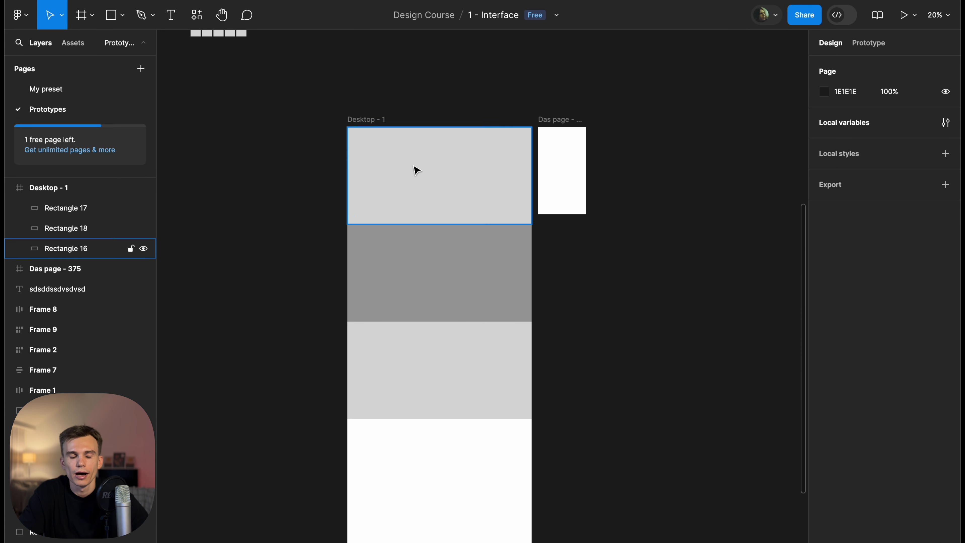
{"action": "left_click", "coordinate": [473, 170]}
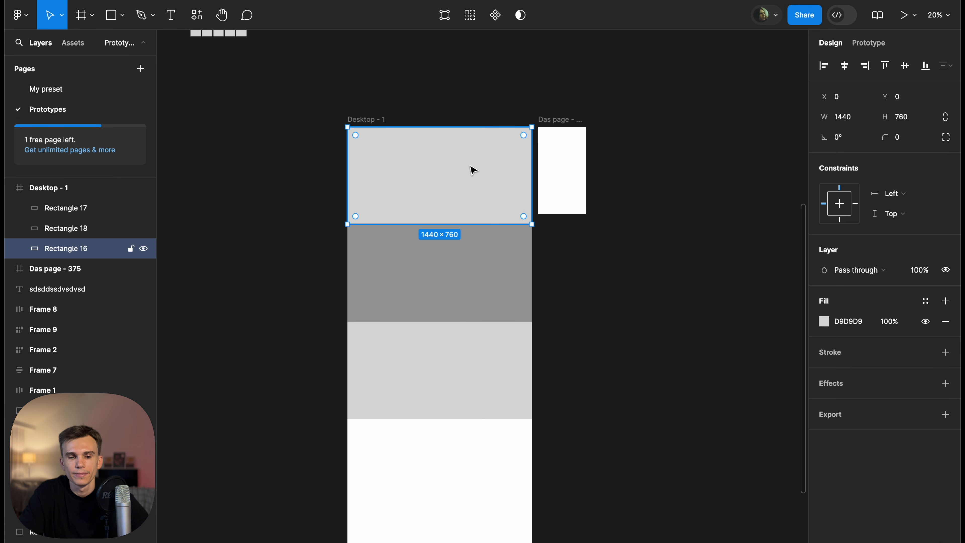
{"action": "left_click", "coordinate": [367, 119]}
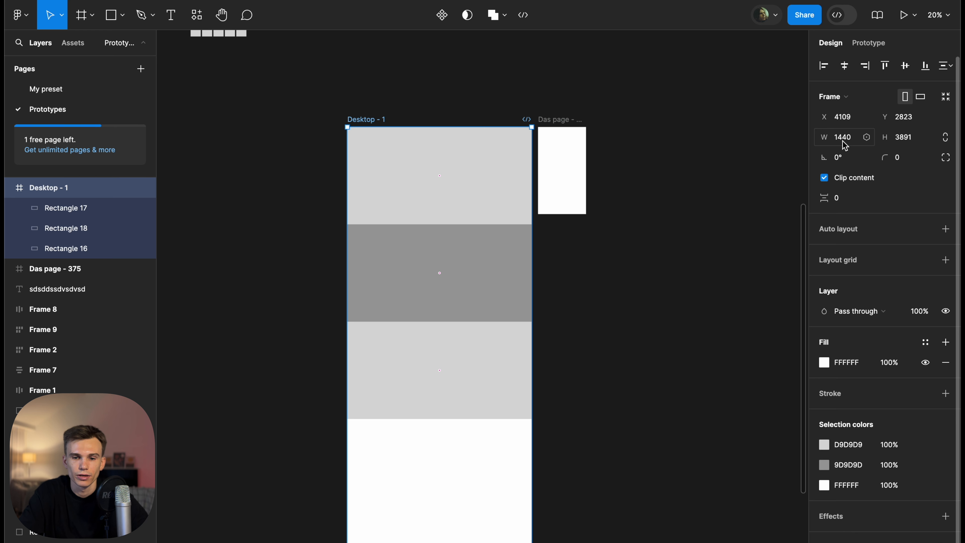
{"action": "left_click", "coordinate": [534, 48]}
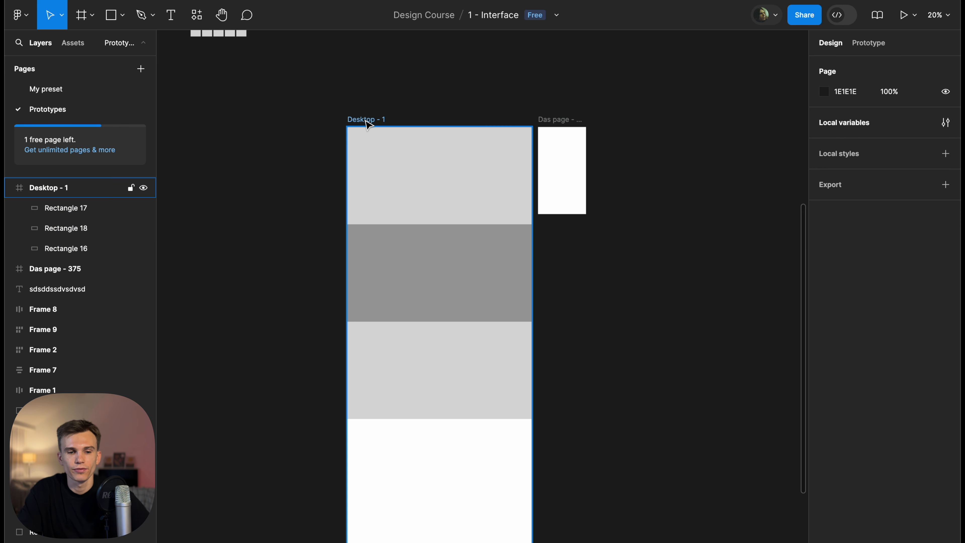
Duplicate the Desktop - 1 frame beyond the Das page - 375 frame and set the copy's width to 1920 with constrained proportions
{"action": "left_click_drag", "start_coordinate": [368, 119], "coordinate": [625, 121]}
{"action": "scroll", "coordinate": [624, 120], "scroll_direction": "right", "scroll_amount": 5}
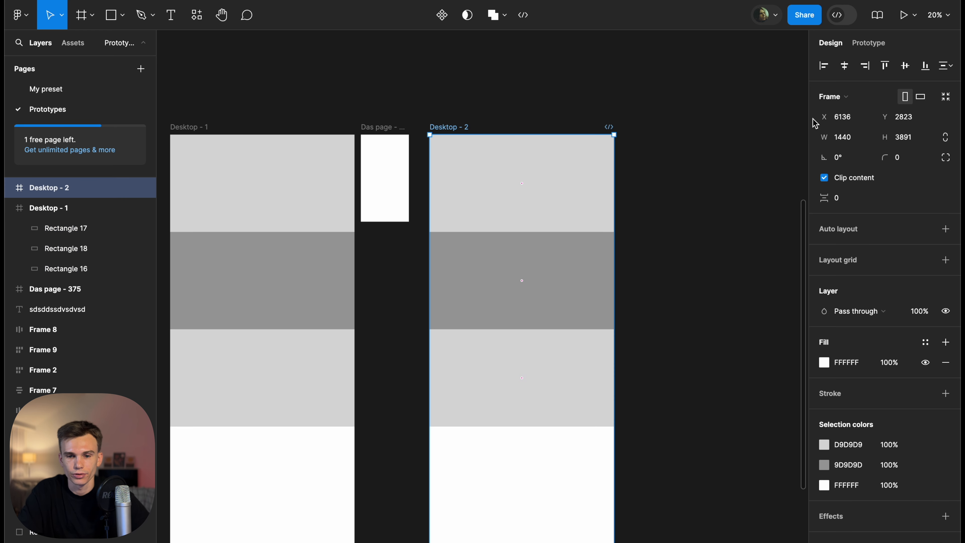
{"action": "left_click", "coordinate": [944, 141]}
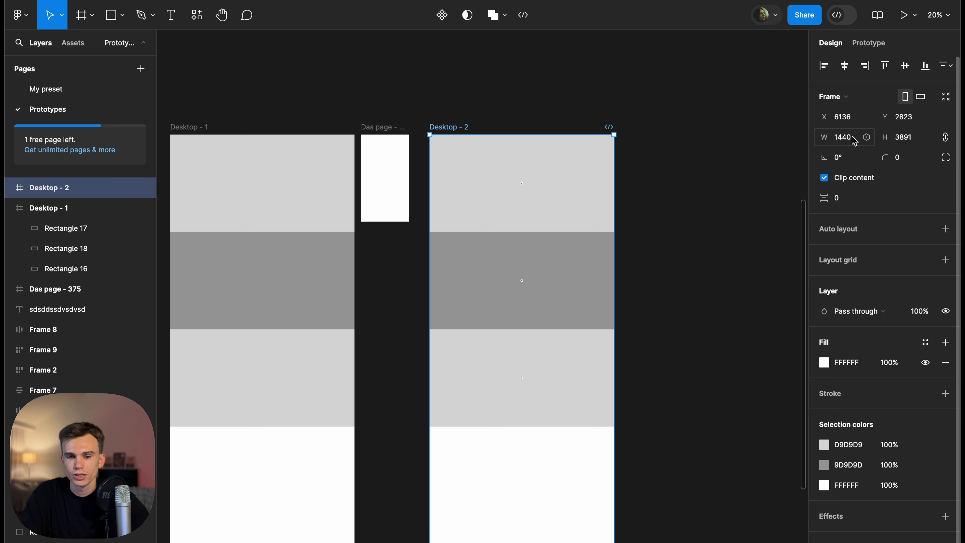
{"action": "left_click", "coordinate": [873, 139]}
{"action": "type", "text": "1"}
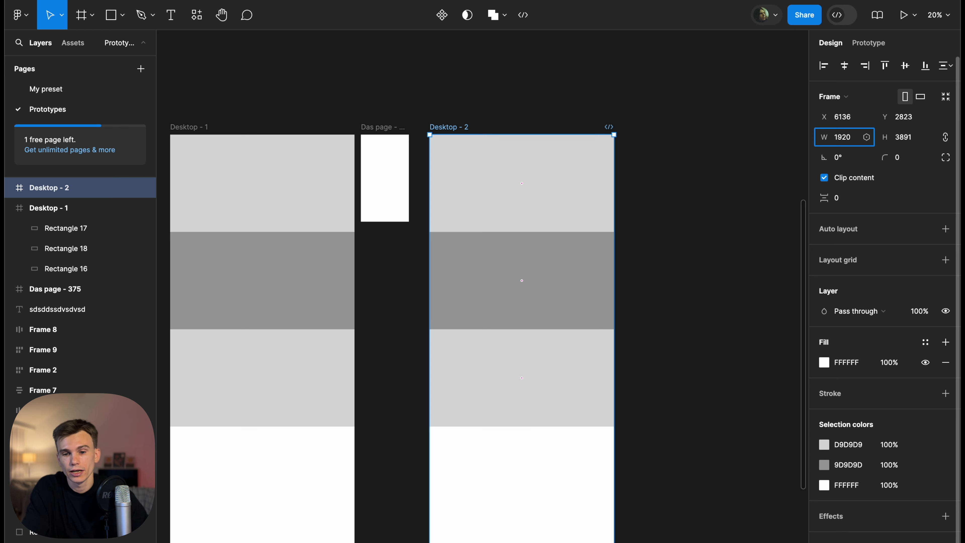
{"action": "key", "text": "Return"}
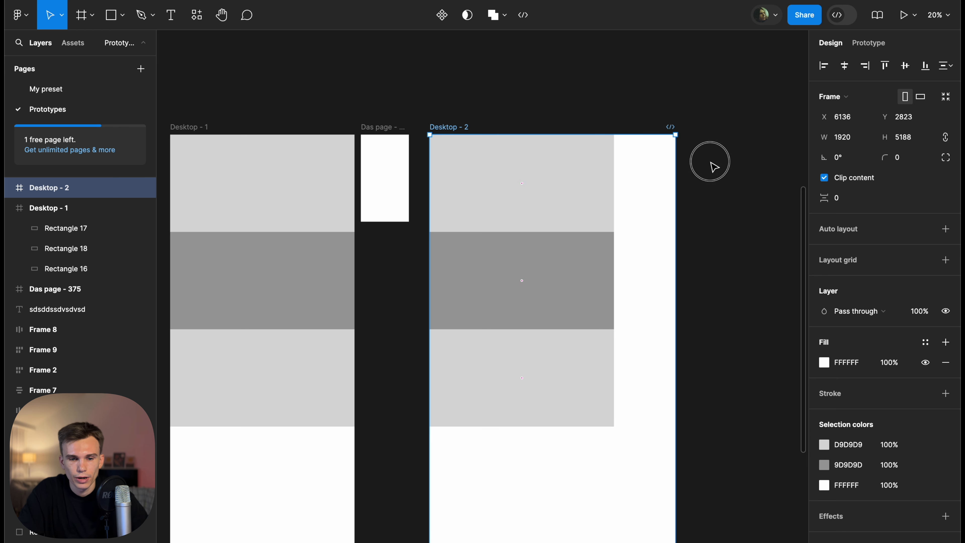
Set the width of all three section rectangles in the Desktop - 2 frame to 1920 with constrained proportions
{"action": "left_click_drag", "start_coordinate": [708, 162], "coordinate": [573, 399]}
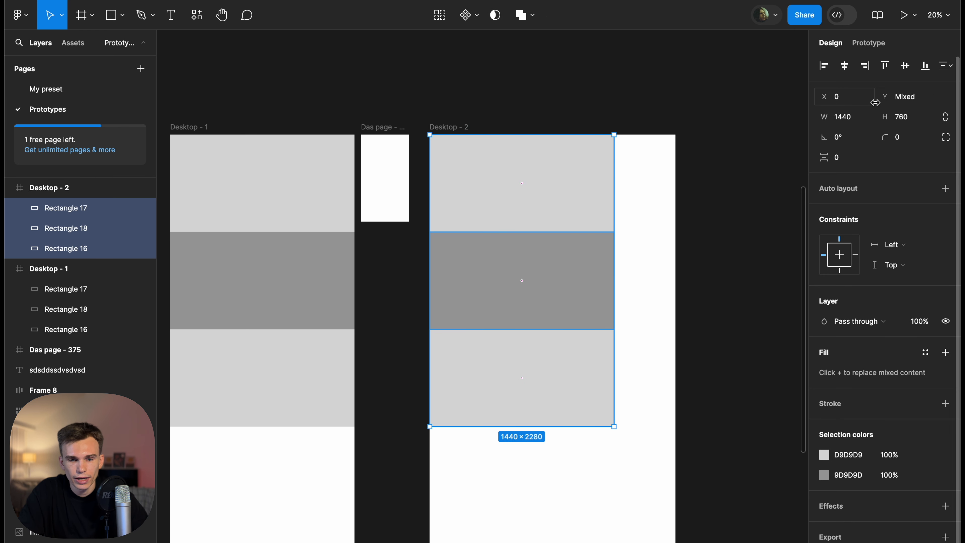
{"action": "left_click", "coordinate": [848, 121]}
{"action": "type", "text": "1920"}
{"action": "key", "text": "Return"}
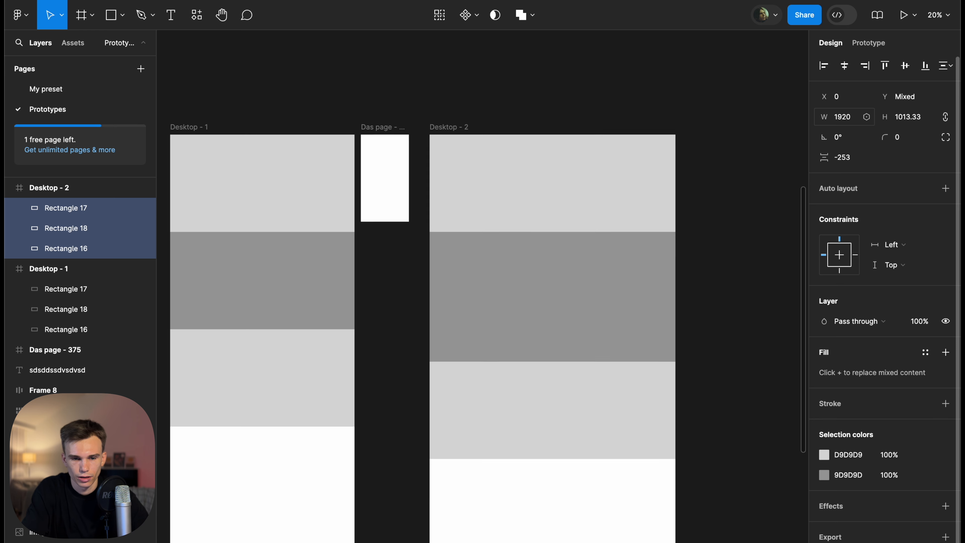
Restack the Desktop - 2 sections edge to edge, with the dark one under the top one and the lowest at Y 2026.67
{"action": "left_click", "coordinate": [595, 202]}
{"action": "left_click", "coordinate": [581, 320]}
{"action": "left_click_drag", "start_coordinate": [638, 415], "coordinate": [622, 445]}
{"action": "left_click", "coordinate": [681, 422]}
{"action": "left_click", "coordinate": [717, 353]}
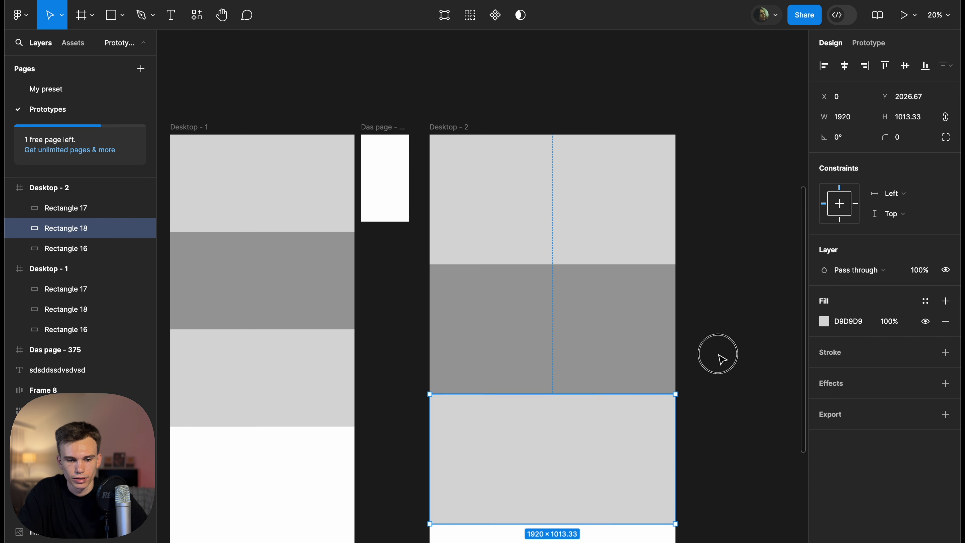
Rename the Desktop - 2 frame as 1920
{"action": "scroll", "coordinate": [711, 94], "scroll_direction": "down", "scroll_amount": 3}
{"action": "scroll", "coordinate": [711, 94], "scroll_direction": "left", "scroll_amount": 1}
{"action": "scroll", "coordinate": [711, 94], "scroll_direction": "right", "scroll_amount": 1}
{"action": "scroll", "coordinate": [711, 94], "scroll_direction": "right", "scroll_amount": 1}
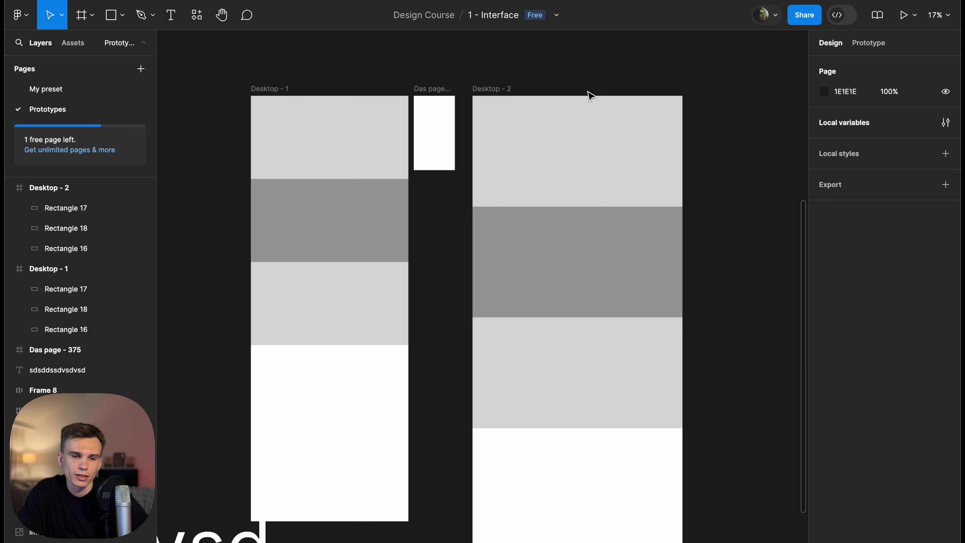
{"action": "left_click", "coordinate": [495, 90]}
{"action": "double_click", "coordinate": [493, 88]}
{"action": "type", "text": "1920"}
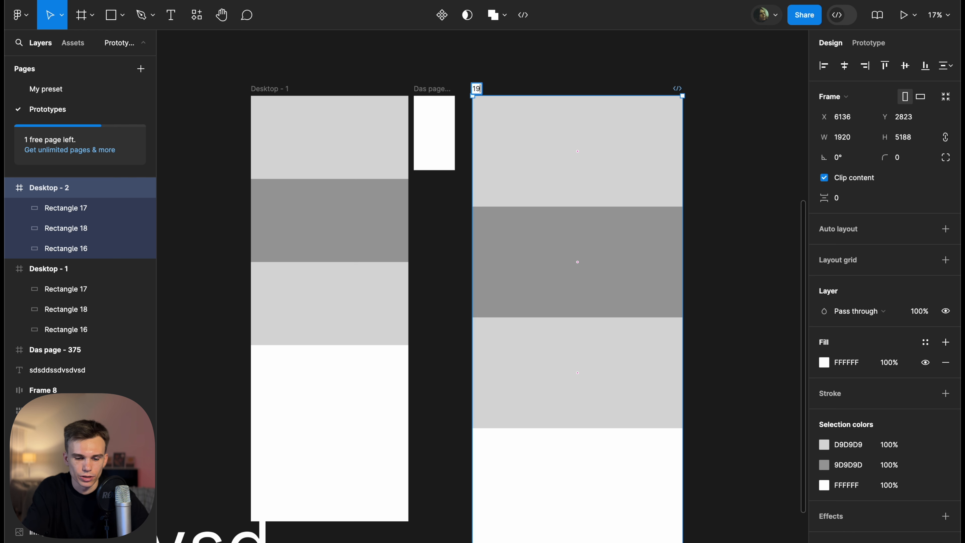
{"action": "key", "text": "Return"}
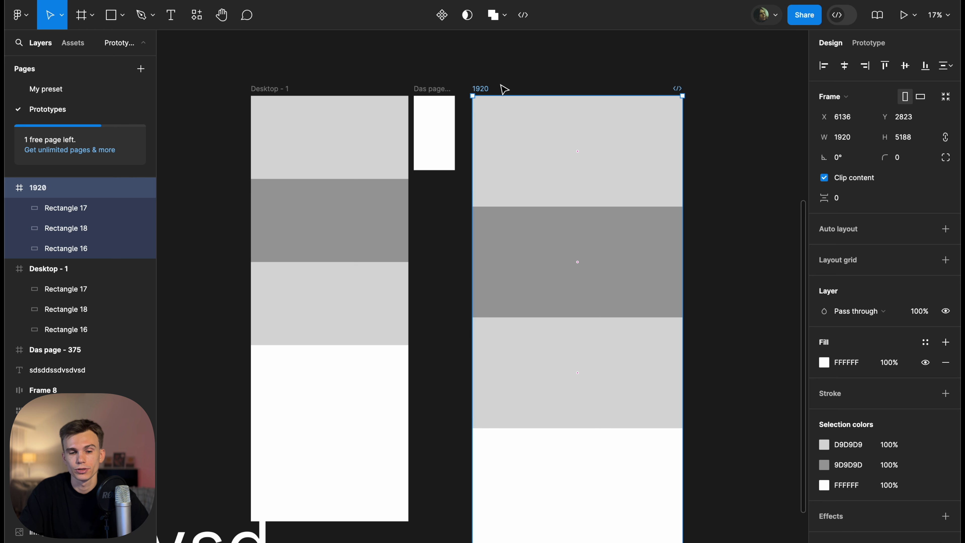
{"action": "left_click", "coordinate": [503, 90]}
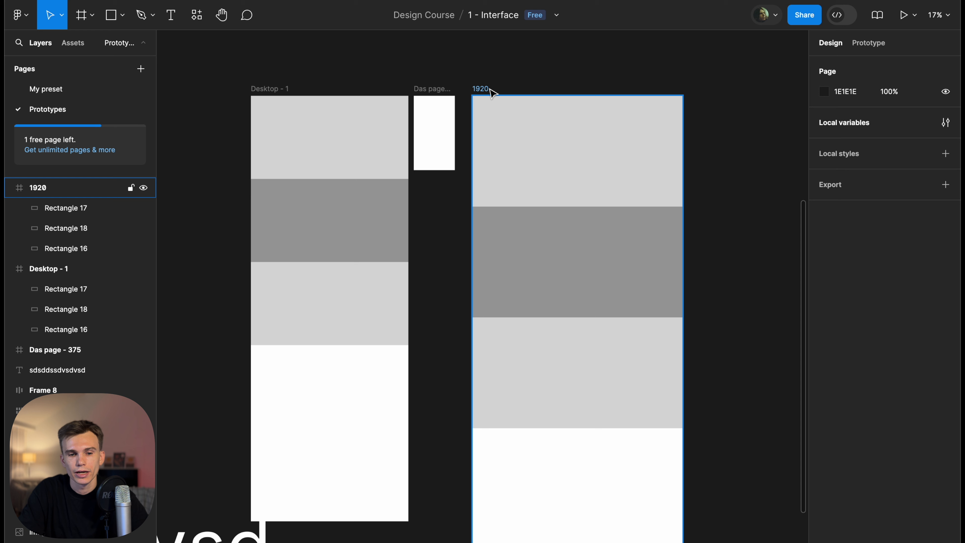
Rename the Desktop - 1 frame as 1440 - Laptop
{"action": "left_click", "coordinate": [274, 88]}
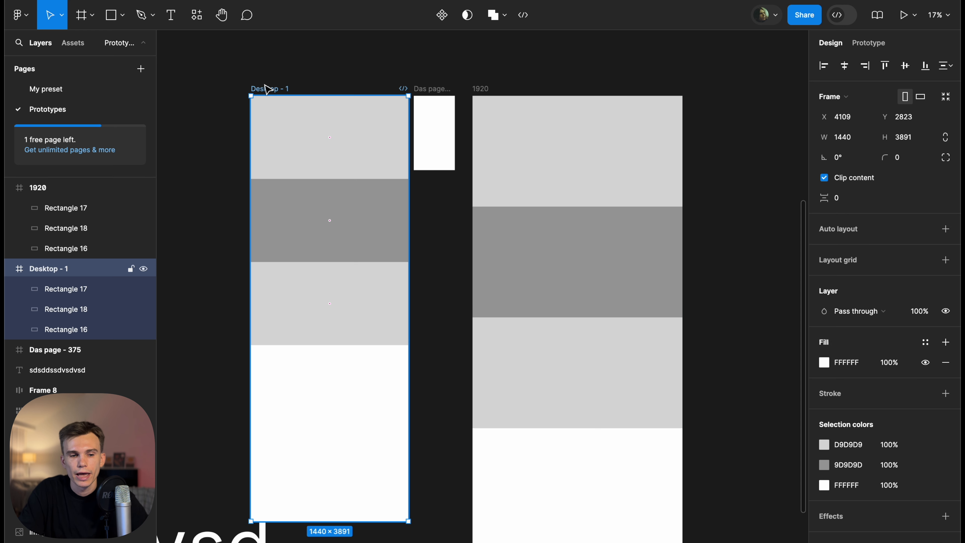
{"action": "double_click", "coordinate": [274, 88]}
{"action": "type", "text": "1440"}
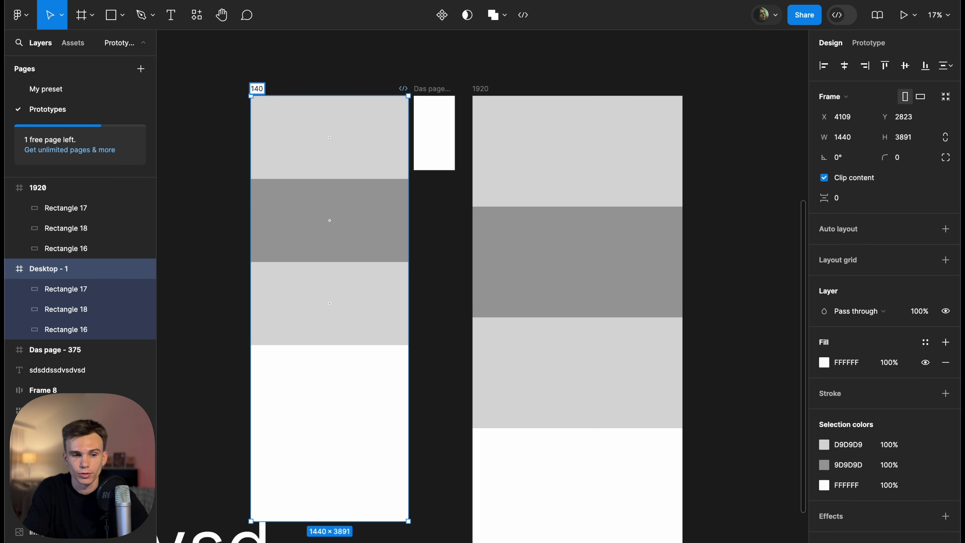
{"action": "type", "text": " - Lap"}
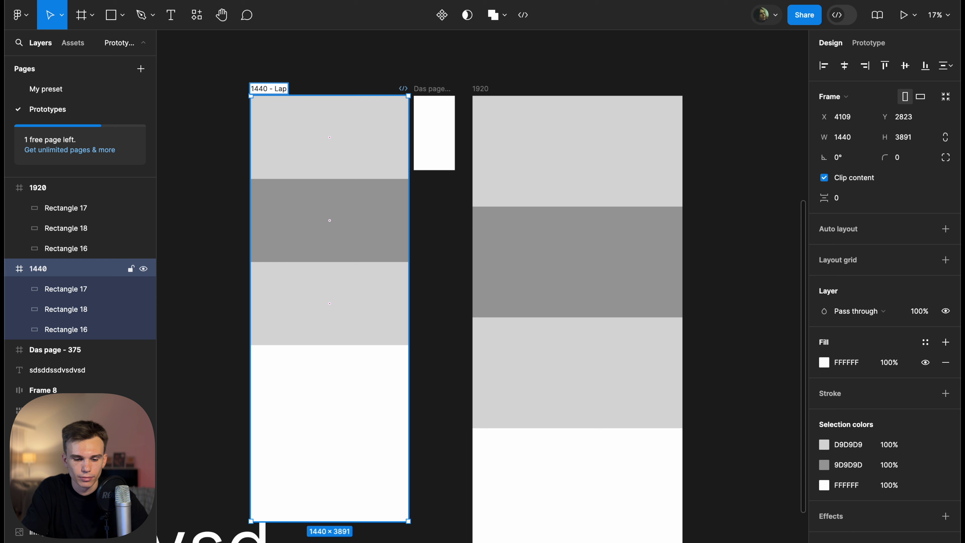
{"action": "type", "text": "top"}
{"action": "key", "text": "Return"}
Extend the name of the 1920 frame to 1920 - Desktop
{"action": "left_click", "coordinate": [480, 89]}
{"action": "double_click", "coordinate": [481, 88]}
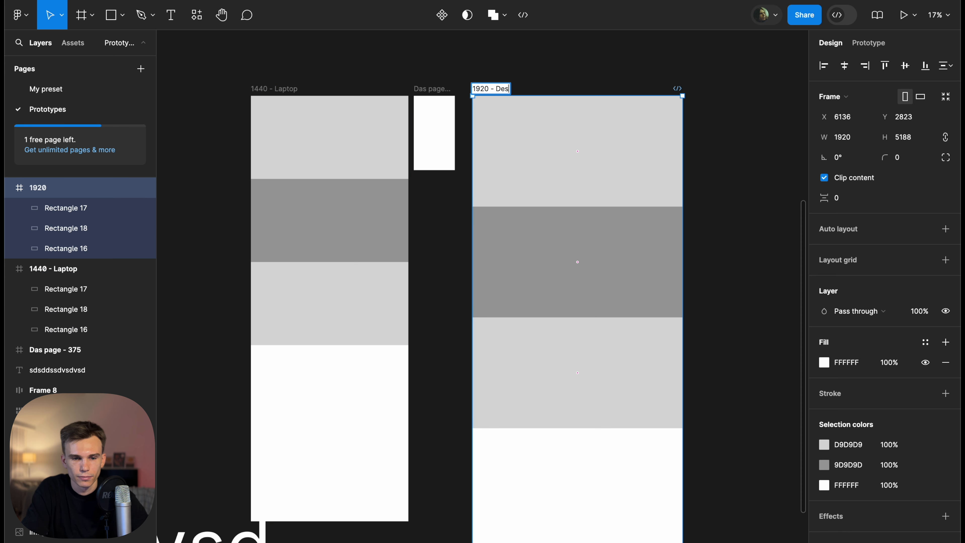
{"action": "key", "text": "Return"}
{"action": "left_click", "coordinate": [539, 82]}
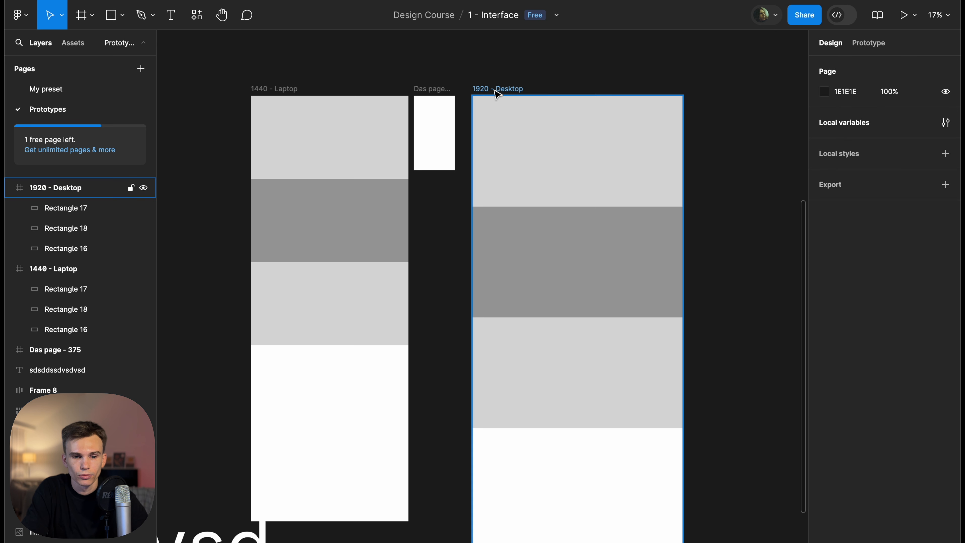
Reorder the frames in a row so that 1440 - Laptop follows 1920 - Desktop and Das page - 375 comes last
{"action": "left_click_drag", "start_coordinate": [445, 86], "coordinate": [724, 85]}
{"action": "scroll", "coordinate": [439, 72], "scroll_direction": "down", "scroll_amount": 5}
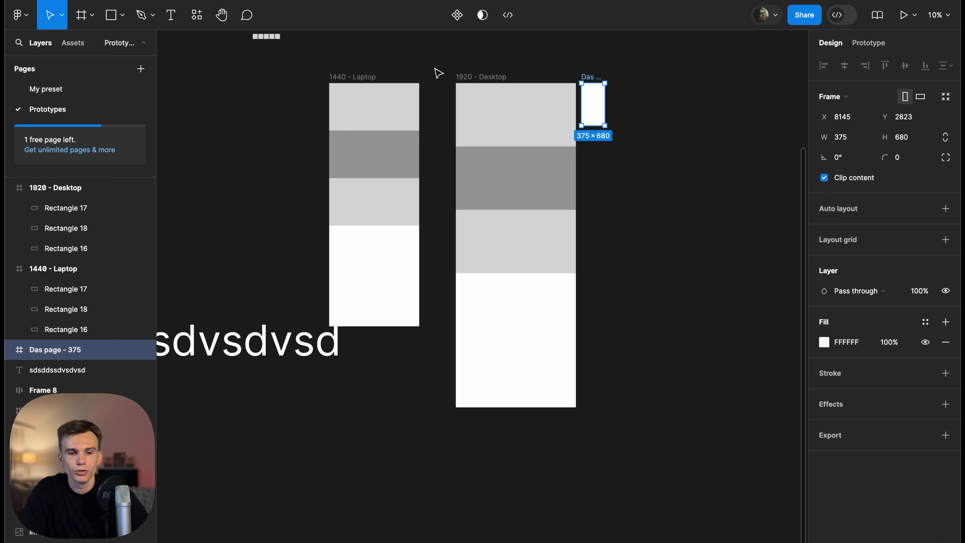
{"action": "left_click", "coordinate": [438, 71]}
{"action": "left_click_drag", "start_coordinate": [363, 78], "coordinate": [692, 81]}
{"action": "key", "text": "shift+2"}
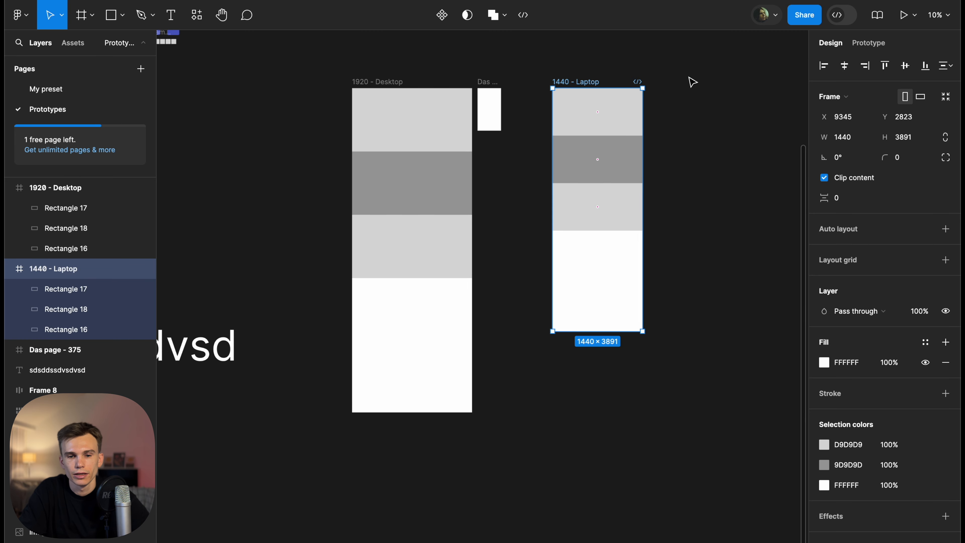
{"action": "scroll", "coordinate": [367, 58], "scroll_direction": "down", "scroll_amount": 6}
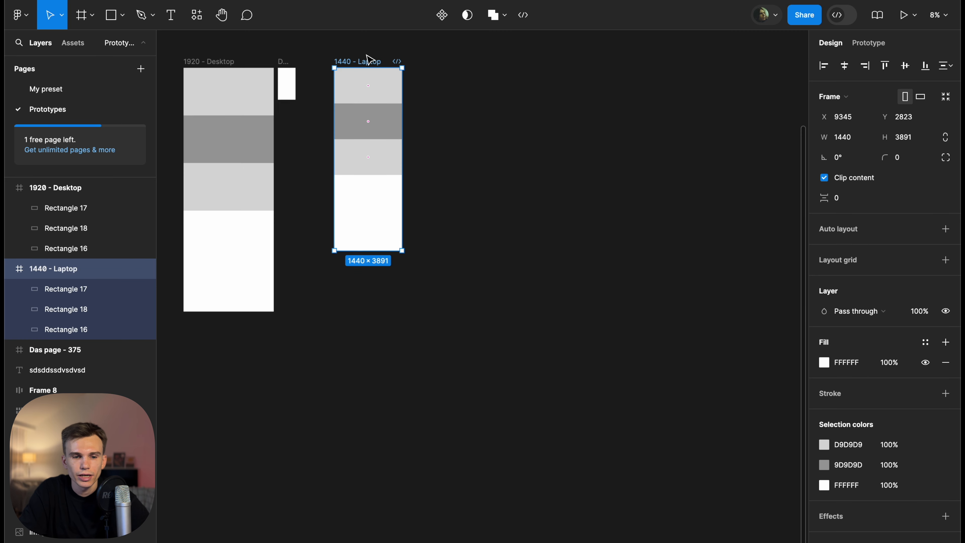
{"action": "left_click_drag", "start_coordinate": [293, 63], "coordinate": [409, 65]}
{"action": "key", "text": "shift+2"}
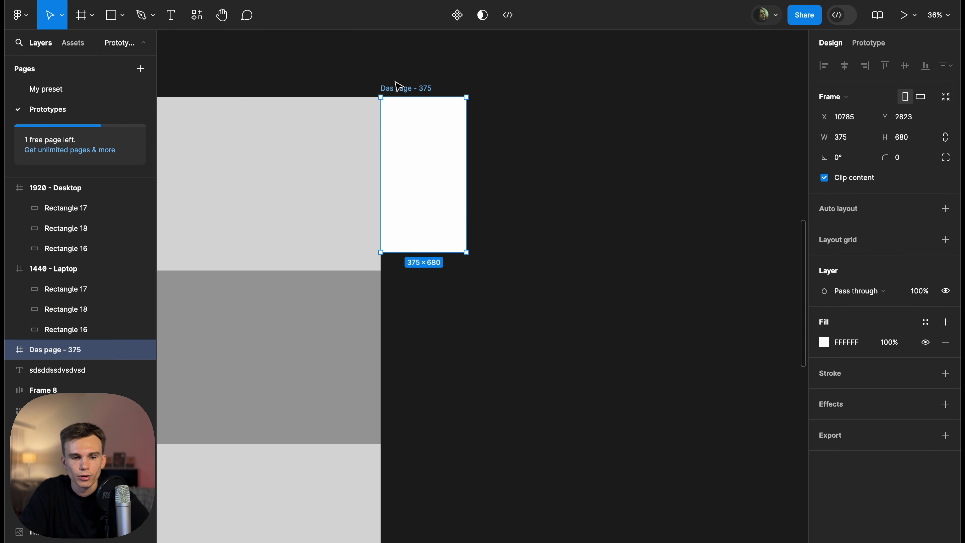
{"action": "scroll", "coordinate": [410, 86], "scroll_direction": "down", "scroll_amount": 5}
{"action": "key", "text": "shift+1"}
Move the 1920 - Desktop frame closer to the 1440 - Laptop frame, keeping their top edges in line
{"action": "left_click", "coordinate": [259, 103]}
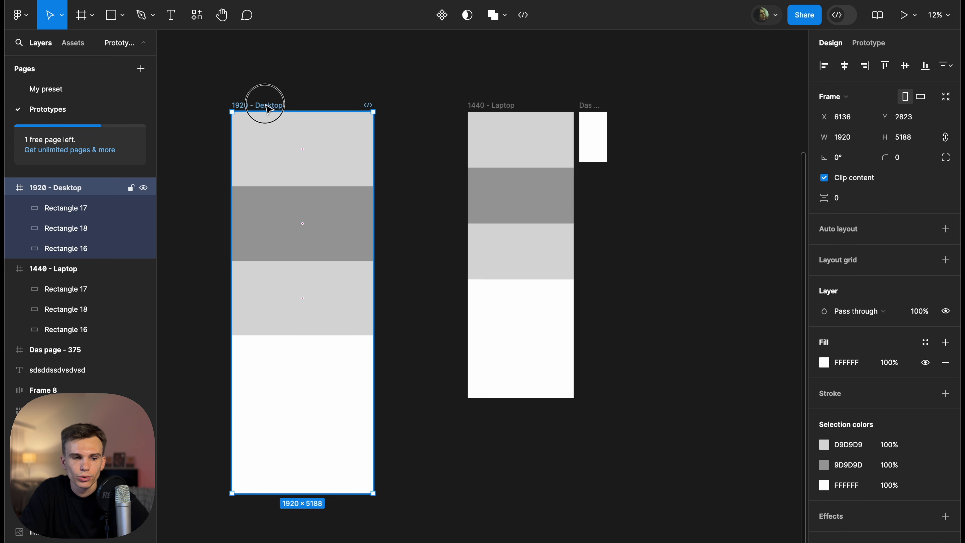
{"action": "left_click_drag", "start_coordinate": [259, 104], "coordinate": [352, 110]}
{"action": "scroll", "coordinate": [364, 103], "scroll_direction": "up", "scroll_amount": 5}
Hide the interface and examine the row of frames and the top section of the 1920 - Desktop frame
{"action": "key", "text": "ctrl+backslash"}
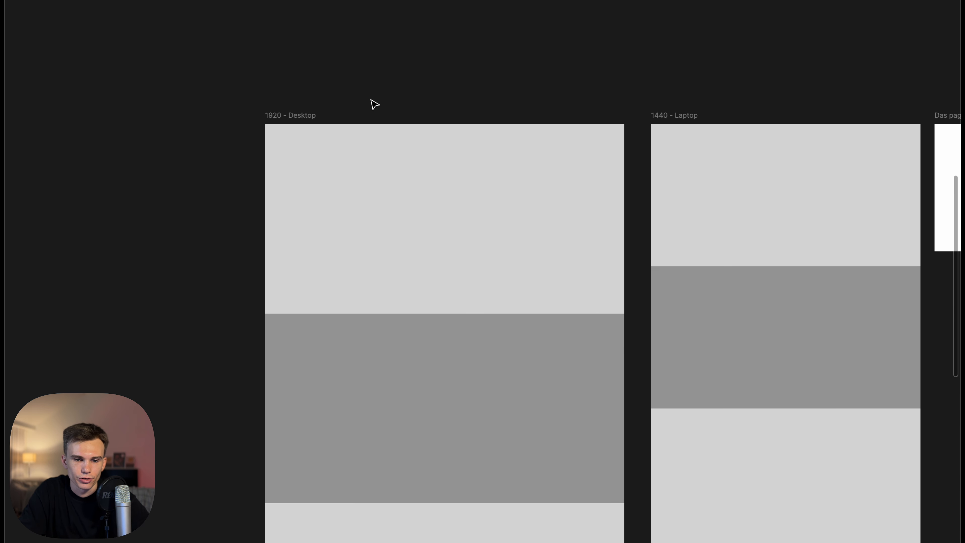
{"action": "scroll", "coordinate": [373, 102], "scroll_direction": "down", "scroll_amount": 2}
{"action": "scroll", "coordinate": [373, 103], "scroll_direction": "right", "scroll_amount": 3}
{"action": "scroll", "coordinate": [374, 104], "scroll_direction": "up", "scroll_amount": 1}
{"action": "left_click", "coordinate": [642, 61]}
{"action": "left_click", "coordinate": [453, 69]}
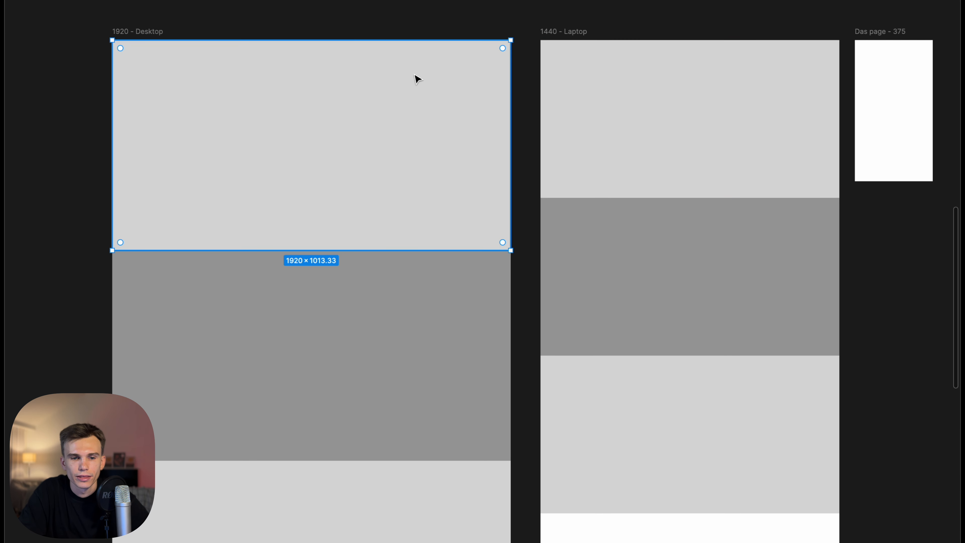
Draw a square frame of about 381 by 381 in the top section of 1440 - Laptop and show the interface again
{"action": "scroll", "coordinate": [517, 46], "scroll_direction": "up", "scroll_amount": 2}
{"action": "scroll", "coordinate": [517, 46], "scroll_direction": "right", "scroll_amount": 1}
{"action": "key", "text": "Escape"}
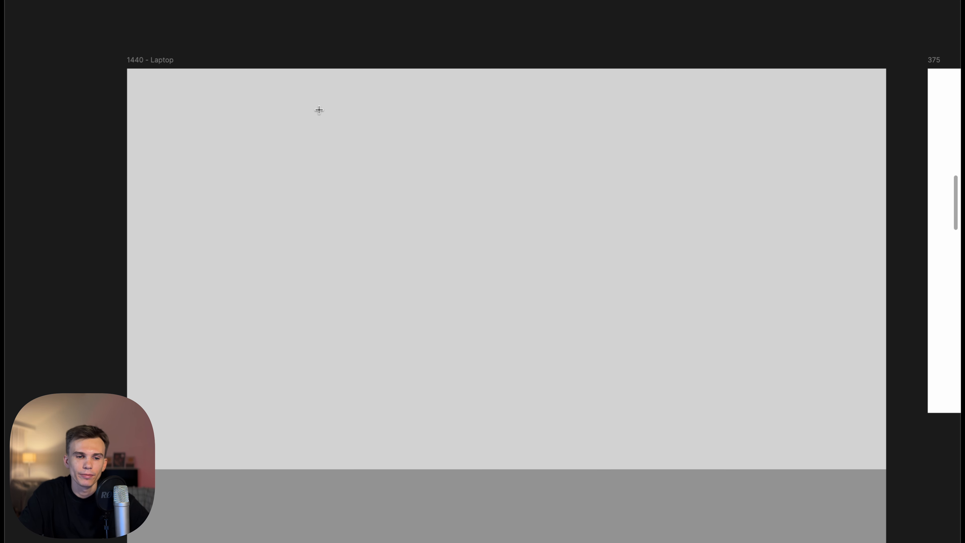
{"action": "left_click_drag", "start_coordinate": [318, 109], "coordinate": [519, 271]}
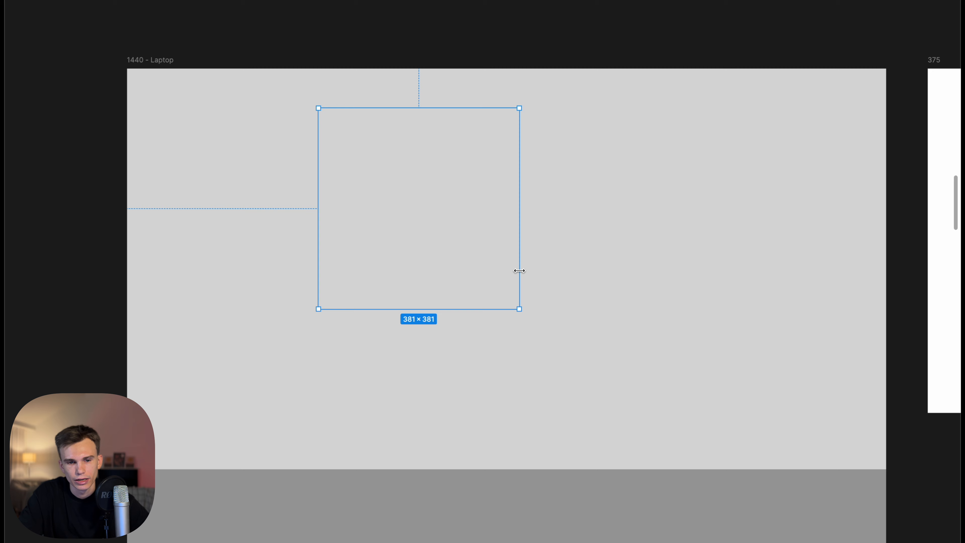
{"action": "key", "text": "super+backslash"}
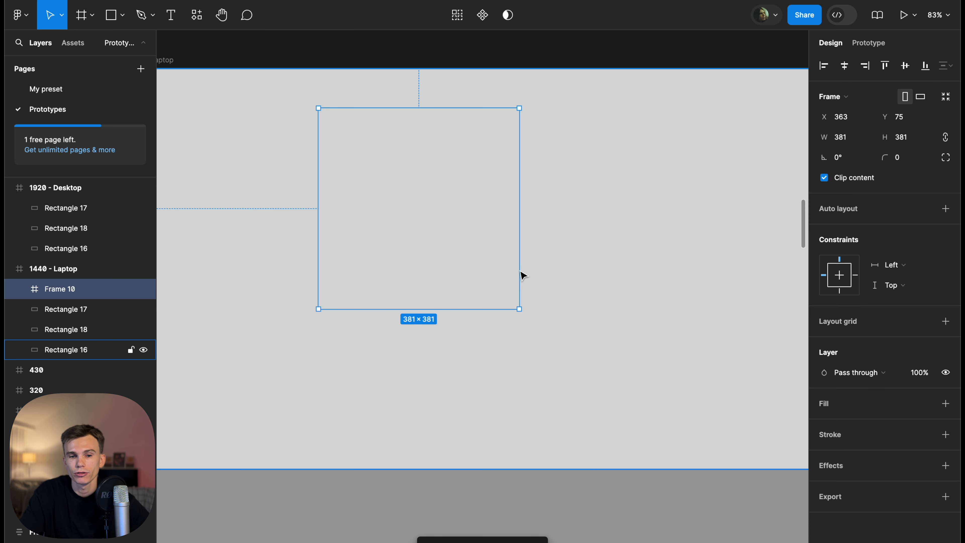
{"action": "scroll", "coordinate": [623, 255], "scroll_direction": "up", "scroll_amount": 1}
{"action": "scroll", "coordinate": [622, 255], "scroll_direction": "left", "scroll_amount": 1}
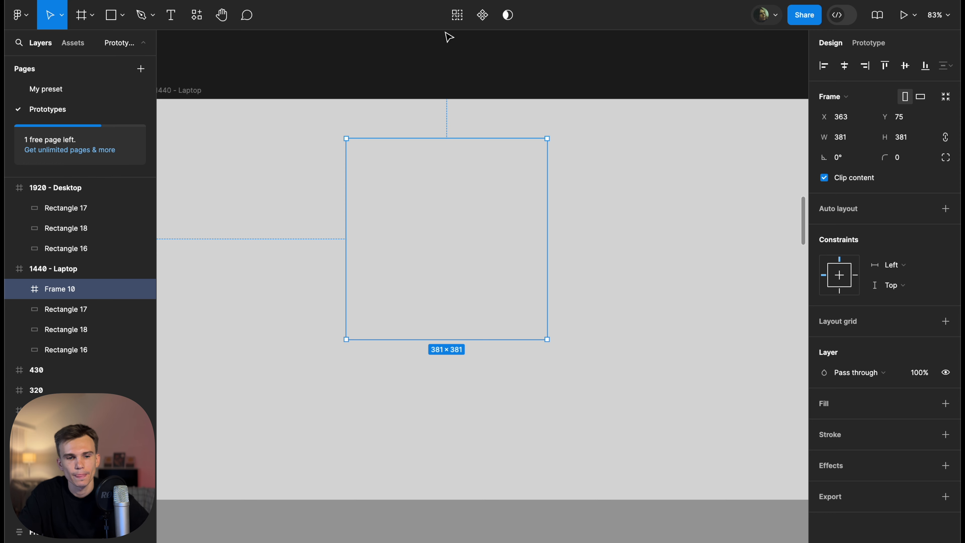
Reopen the Iconify plugin's arrow right results and place the bold up-right arrow icon in the 1440 - Laptop frame
{"action": "key", "text": "alt+super+p"}
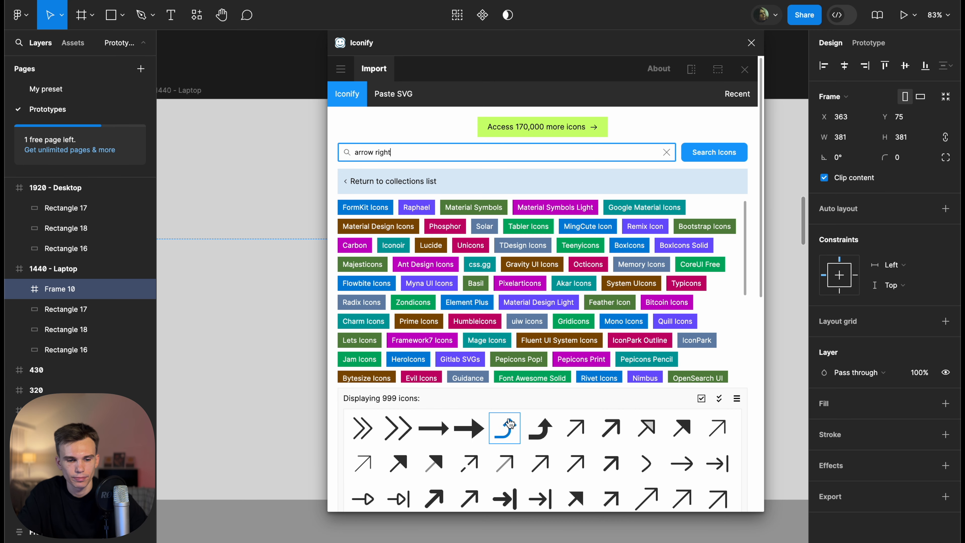
{"action": "left_click_drag", "start_coordinate": [610, 428], "coordinate": [269, 146]}
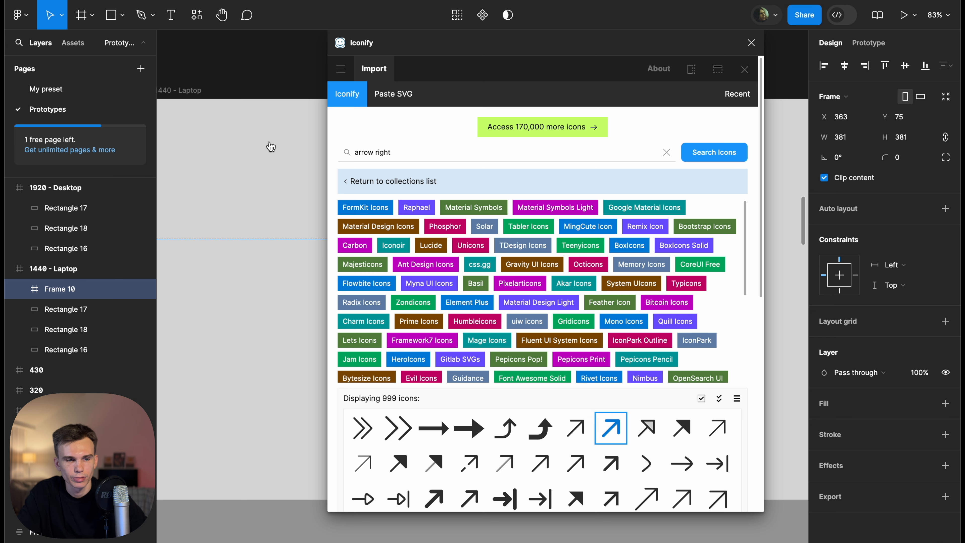
{"action": "left_click", "coordinate": [750, 42]}
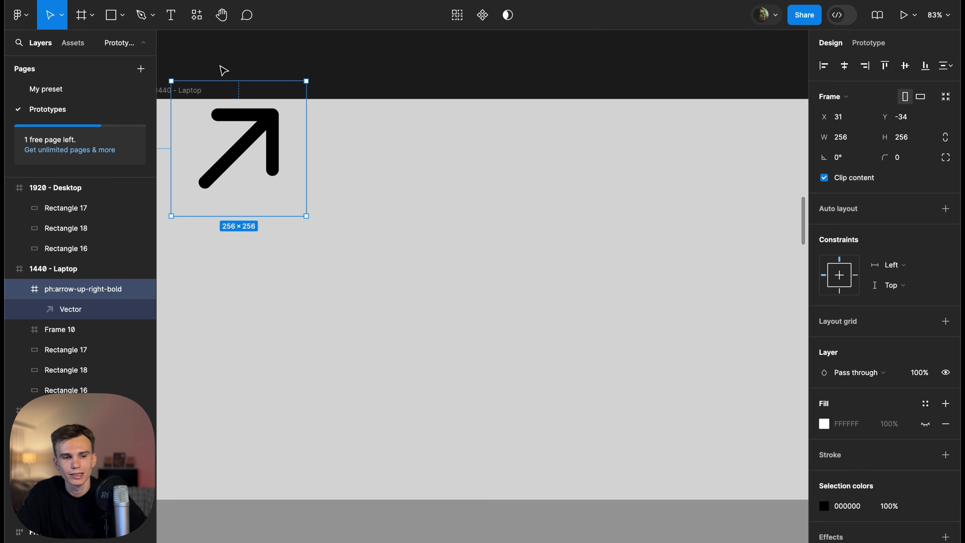
Move the arrow icon clear of the square frame to about X 925, Y 272 in 1440 - Laptop
{"action": "left_click_drag", "start_coordinate": [271, 101], "coordinate": [494, 487]}
{"action": "scroll", "coordinate": [551, 361], "scroll_direction": "down", "scroll_amount": 6}
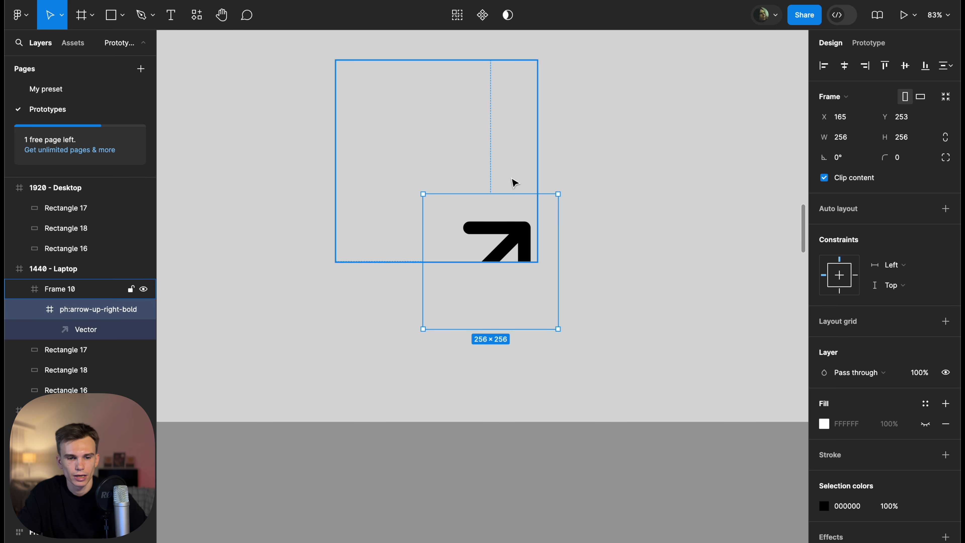
{"action": "left_click_drag", "start_coordinate": [518, 260], "coordinate": [730, 230]}
{"action": "scroll", "coordinate": [731, 230], "scroll_direction": "right", "scroll_amount": 3}
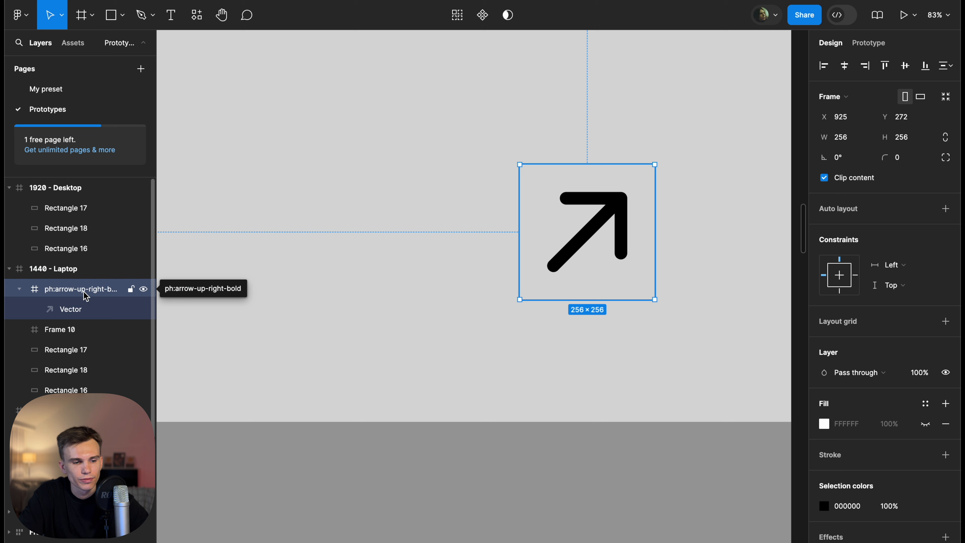
Inspect the Vector shape nested in the arrow icon's frame and compare it with the icon frame itself
{"action": "left_click", "coordinate": [65, 315]}
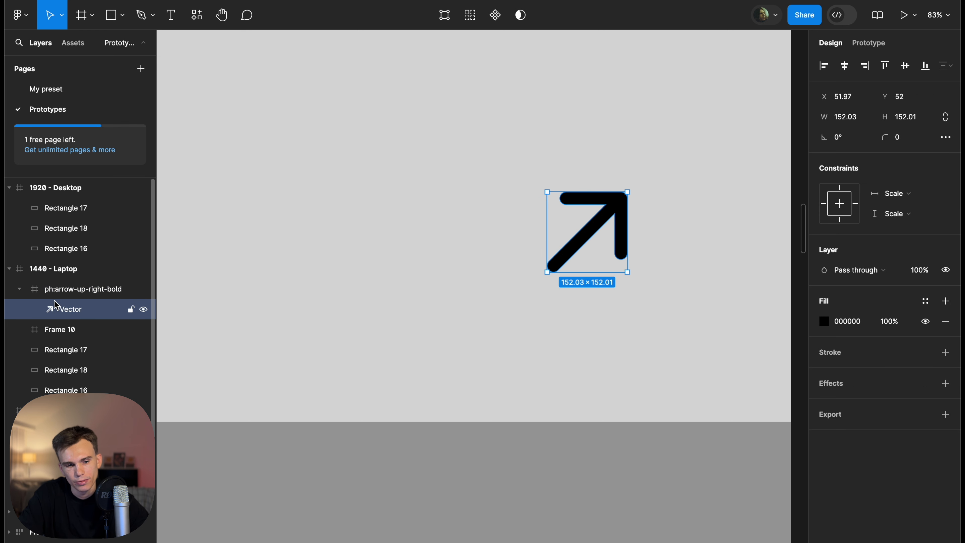
{"action": "left_click", "coordinate": [20, 290]}
{"action": "left_click", "coordinate": [19, 289]}
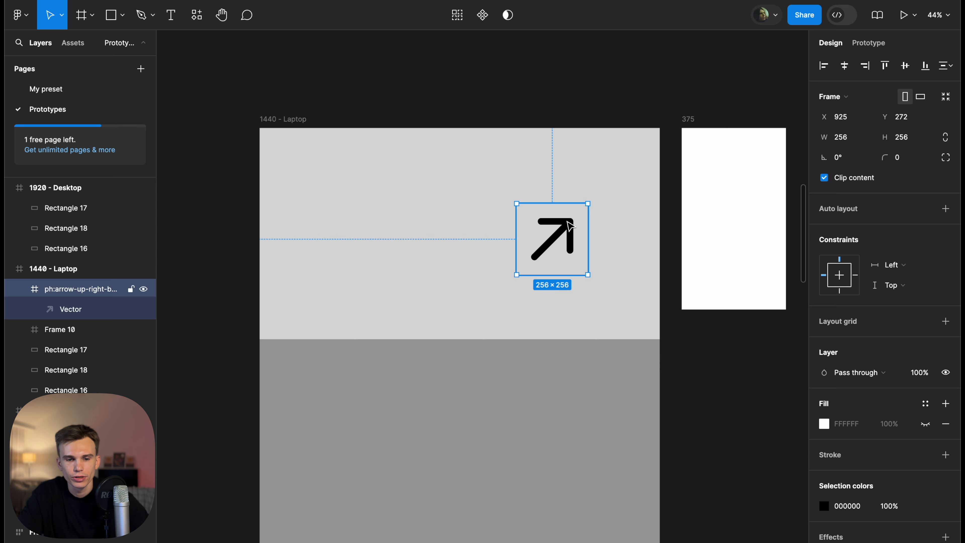
{"action": "scroll", "coordinate": [545, 225], "scroll_direction": "up", "scroll_amount": 5}
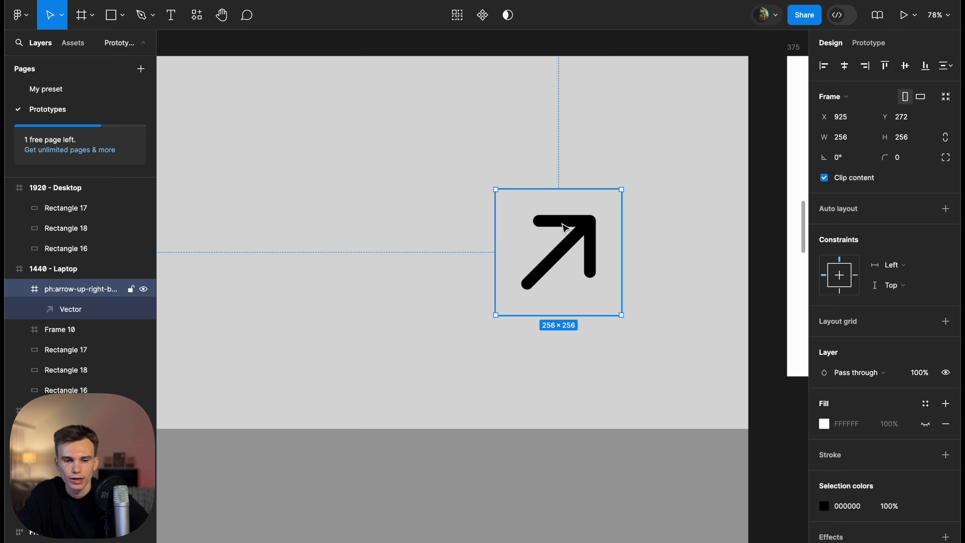
Delete the empty square frame and duplicate the arrow icon to about X 622, Y 272 beside the original
{"action": "left_click", "coordinate": [393, 175]}
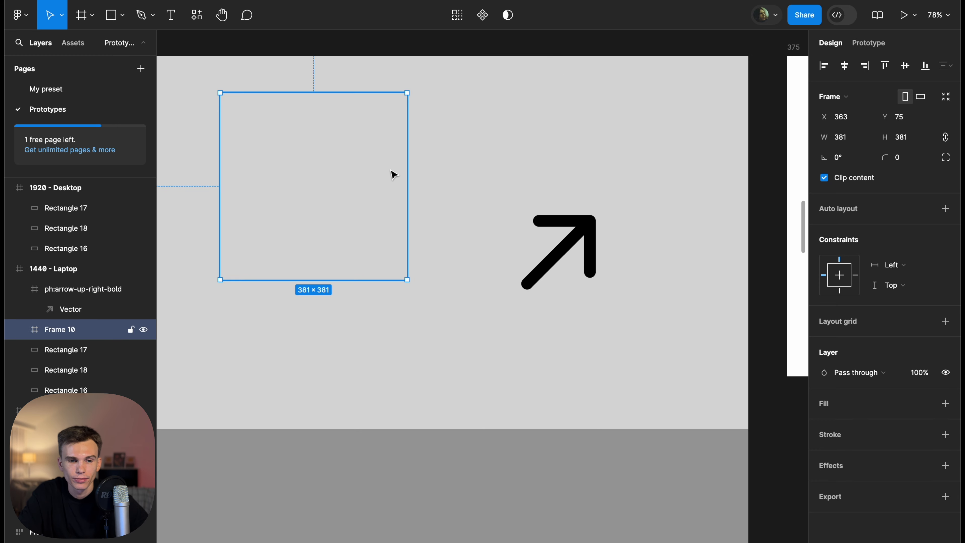
{"action": "key", "text": "Delete"}
{"action": "left_click_drag", "start_coordinate": [581, 236], "coordinate": [432, 236]}
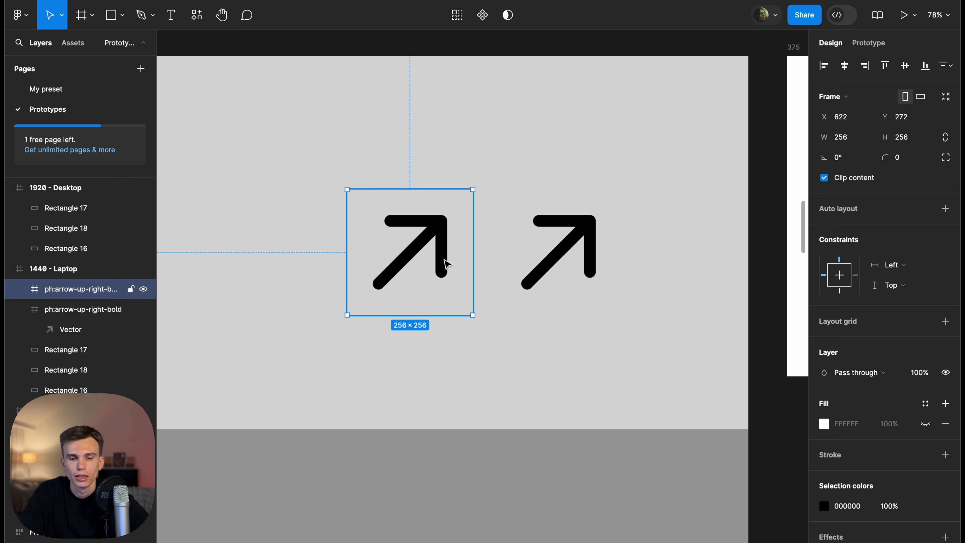
Compare the two arrow icons and select the Vector shape inside the copy's frame
{"action": "left_click", "coordinate": [552, 253]}
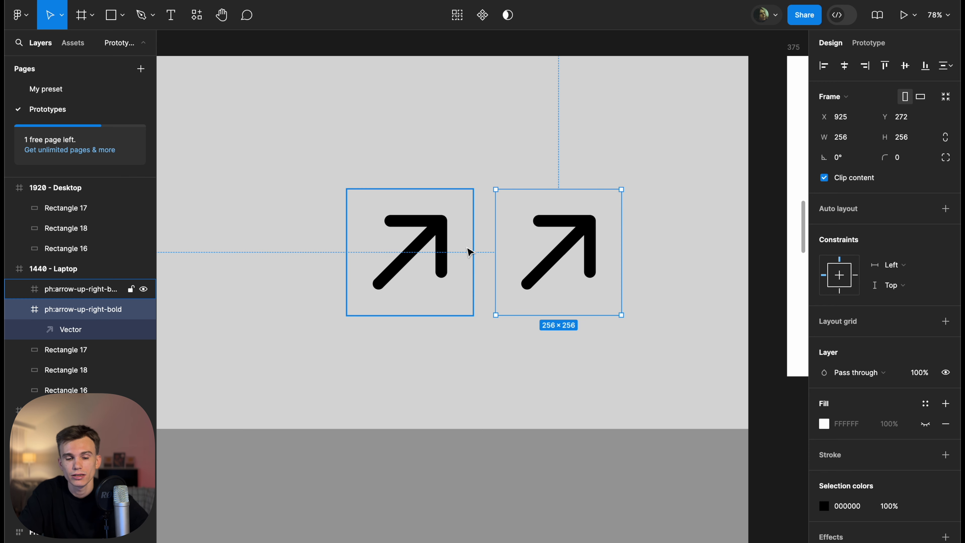
{"action": "left_click", "coordinate": [443, 252]}
{"action": "double_click", "coordinate": [442, 254]}
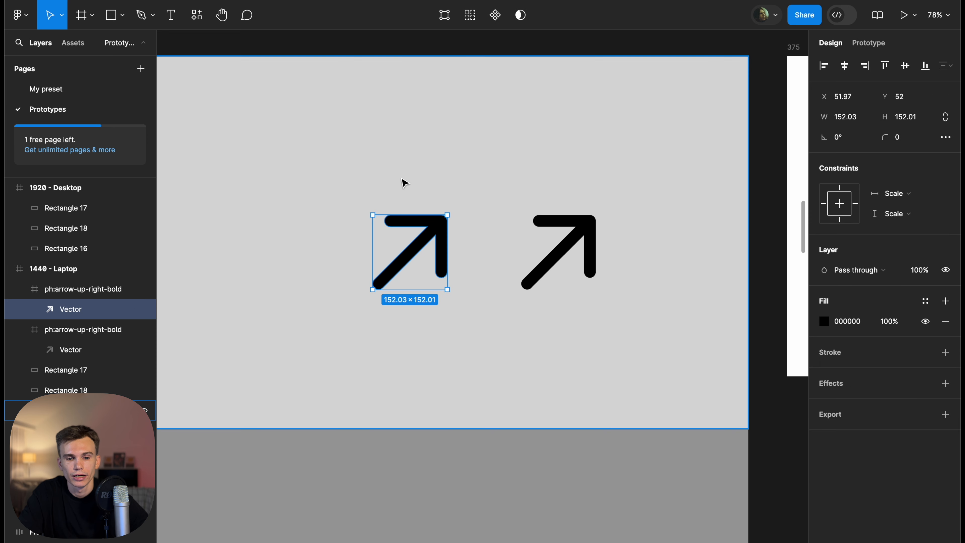
Search Iconify for "face" and place the first face icon in 1440 - Laptop at about X 388, Y 269
{"action": "left_click", "coordinate": [367, 205]}
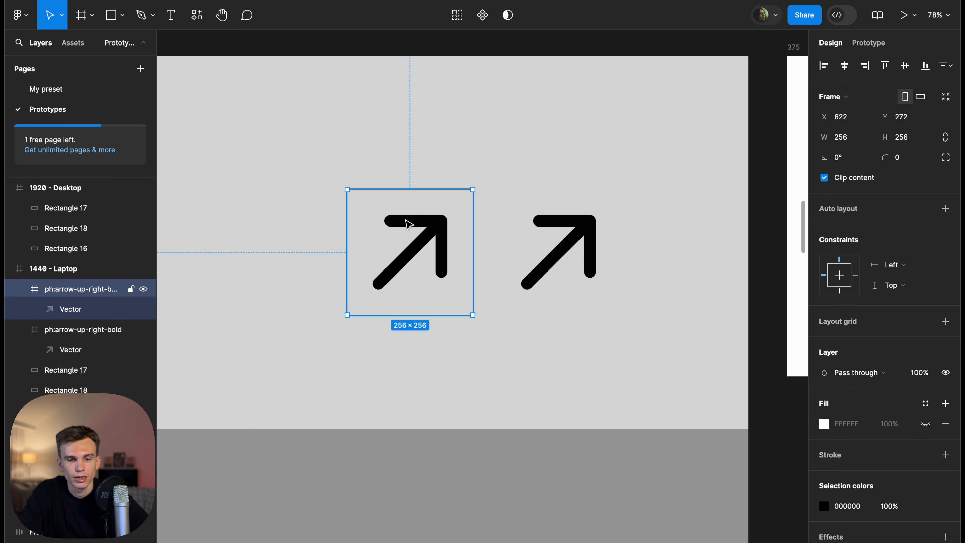
{"action": "left_click", "coordinate": [340, 1]}
{"action": "left_click", "coordinate": [373, 2]}
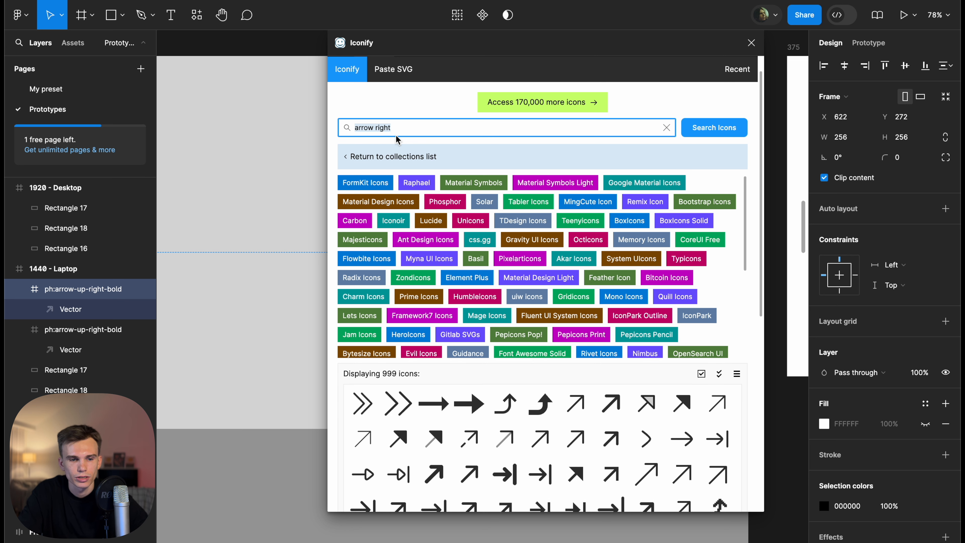
{"action": "key", "text": "BackSpace"}
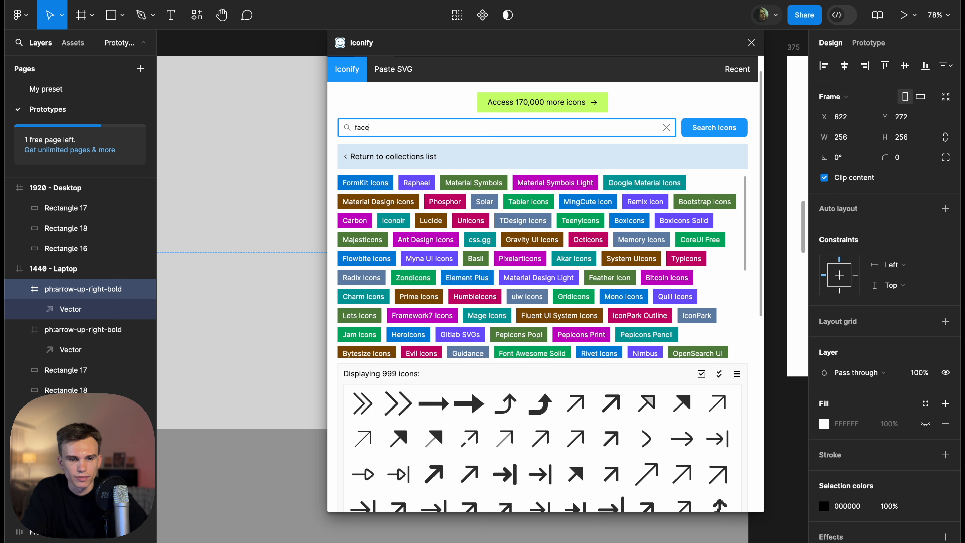
{"action": "key", "text": "Return"}
{"action": "left_click_drag", "start_coordinate": [363, 316], "coordinate": [242, 201]}
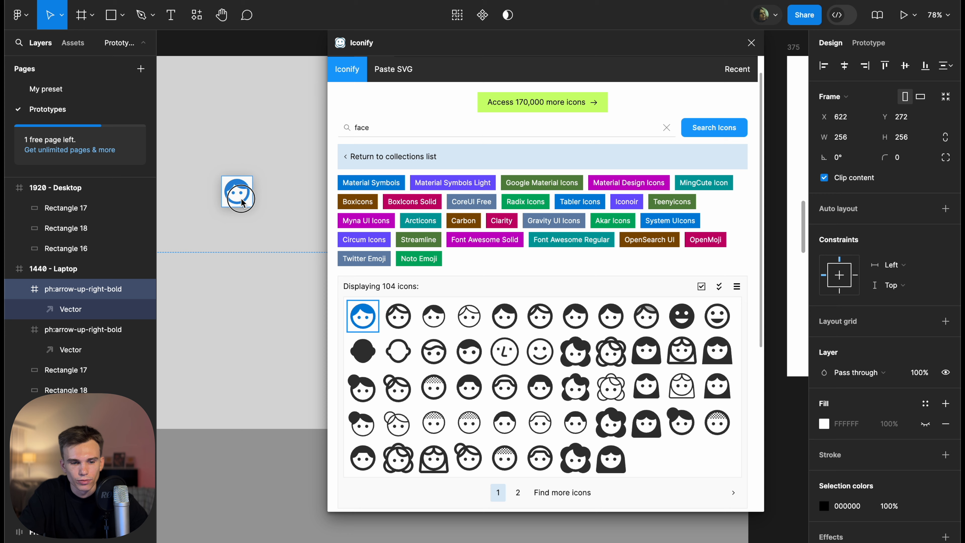
{"action": "left_click", "coordinate": [751, 42]}
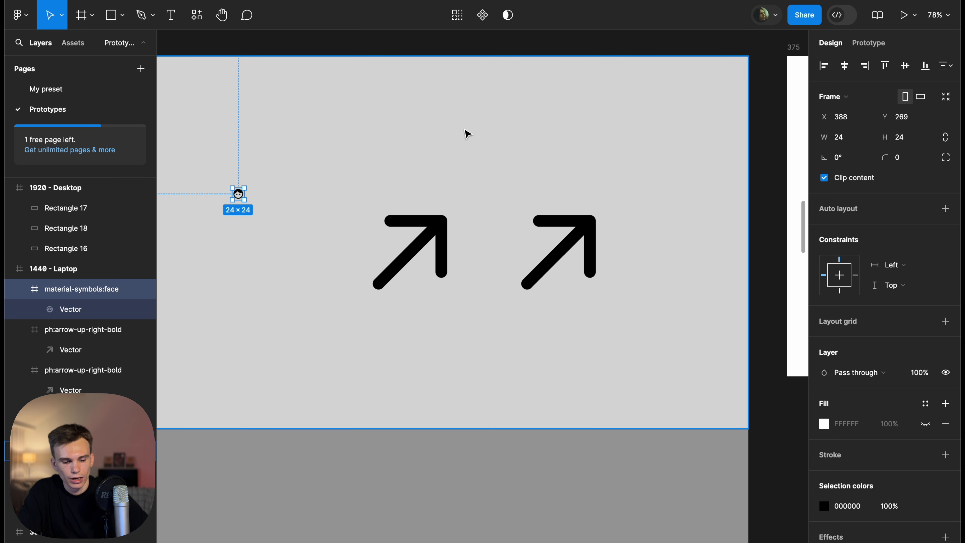
Replace the arrow Vector inside the duplicated icon frame with the material-symbols:face icon
{"action": "key", "text": "Delete"}
{"action": "double_click", "coordinate": [427, 240]}
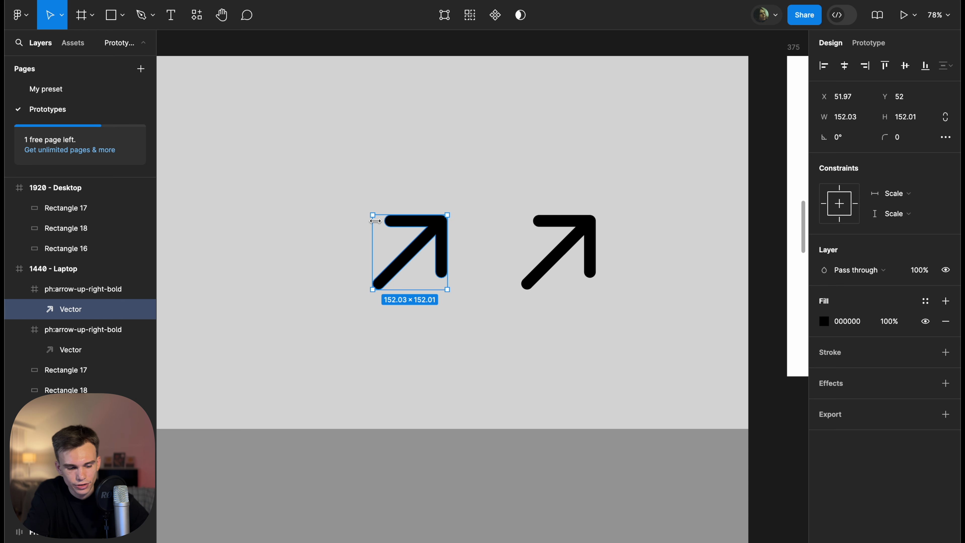
{"action": "key", "text": "ctrl+z"}
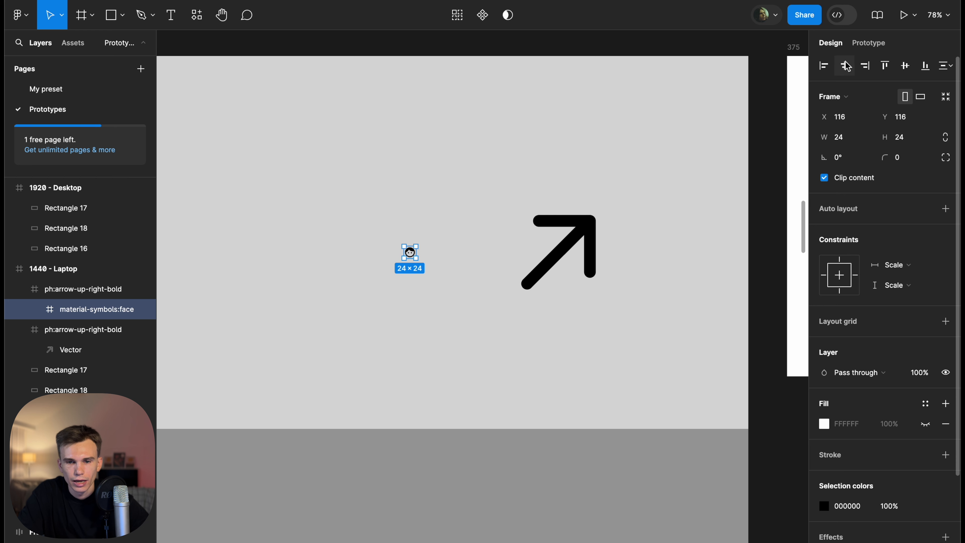
Set the nested face icon's horizontal and vertical constraints to Center and enlarge it from its centre to 196 × 196
{"action": "left_click", "coordinate": [839, 265]}
{"action": "left_click", "coordinate": [829, 275]}
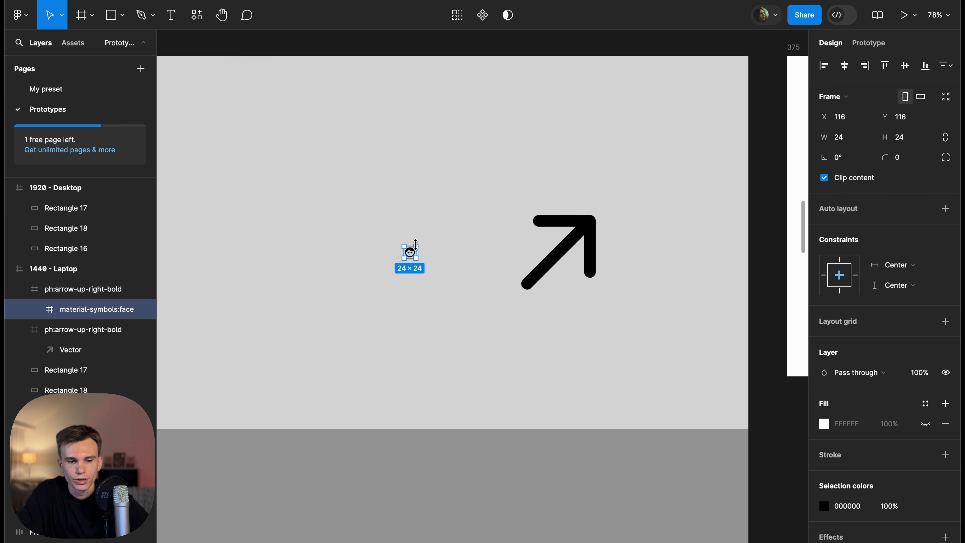
{"action": "left_click_drag", "start_coordinate": [417, 244], "coordinate": [458, 214]}
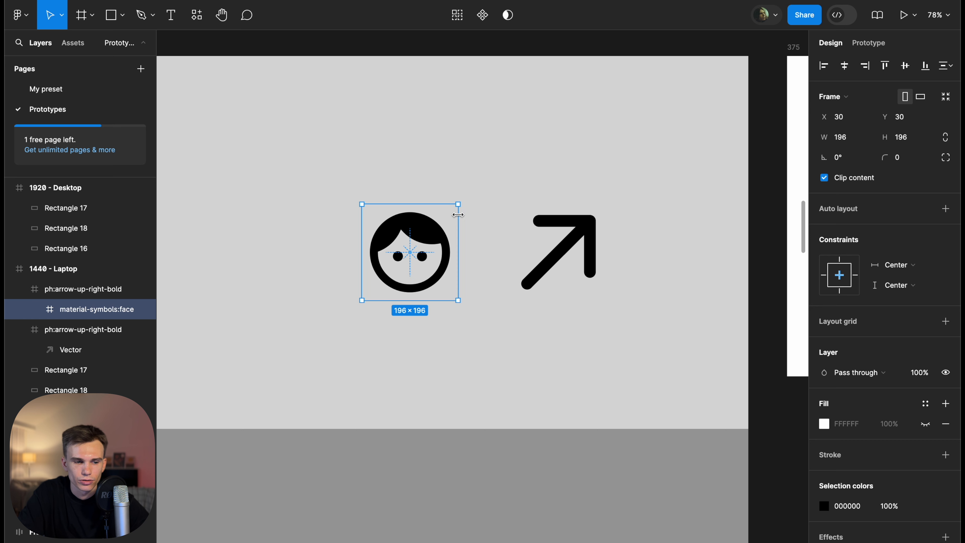
Ungroup the nested material-symbols:face frame and size its Vector to 170 × 170 with Center constraints
{"action": "left_click", "coordinate": [35, 309]}
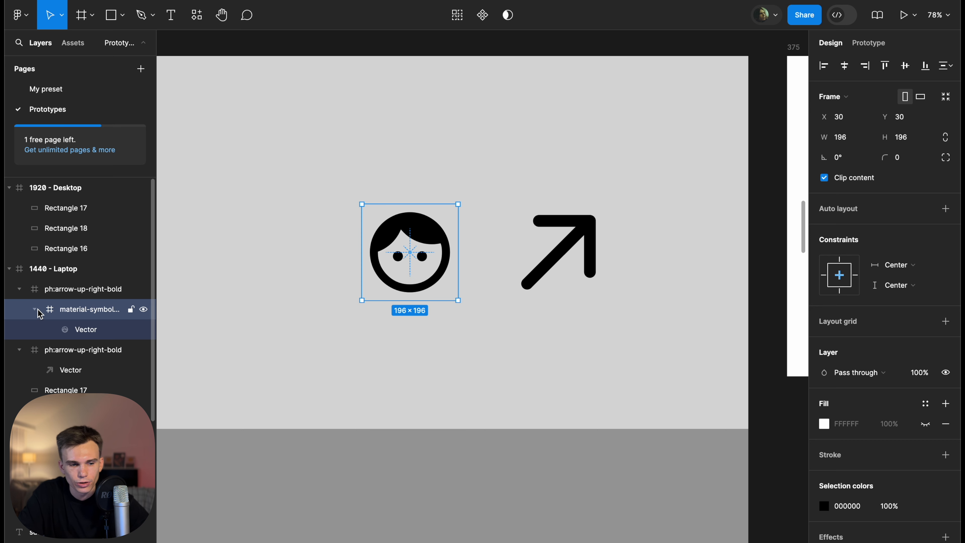
{"action": "left_click", "coordinate": [34, 310]}
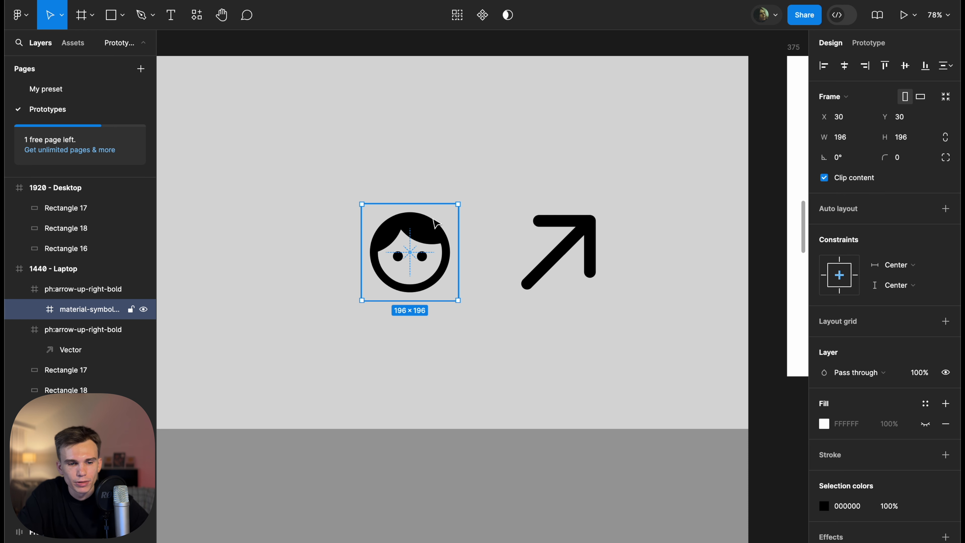
{"action": "key", "text": "shift+super+g"}
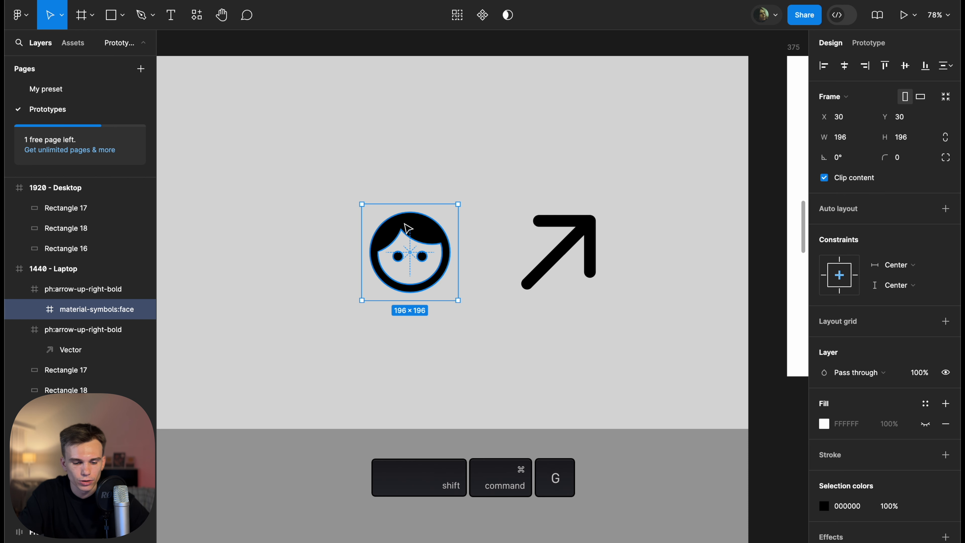
{"action": "key", "text": "shift+super+g"}
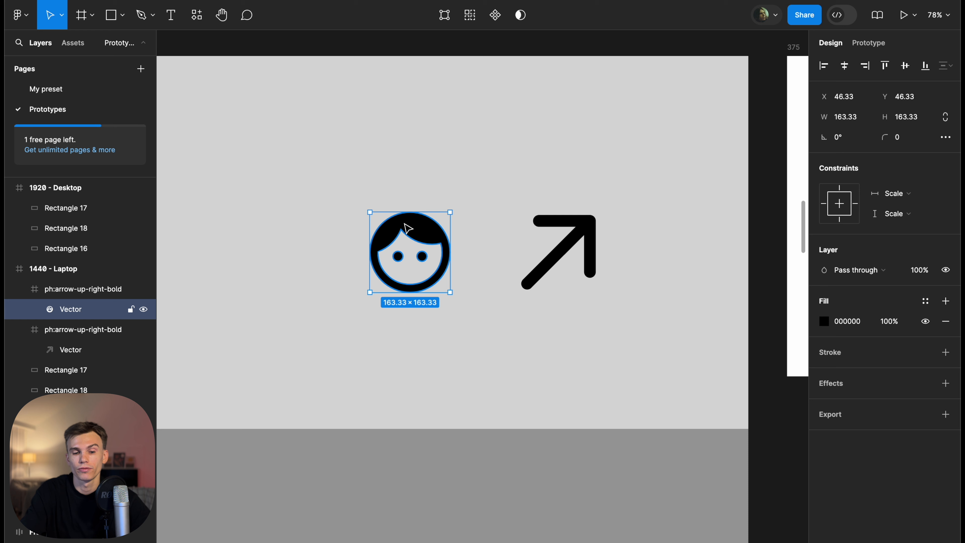
{"action": "key", "text": "shift+super+g"}
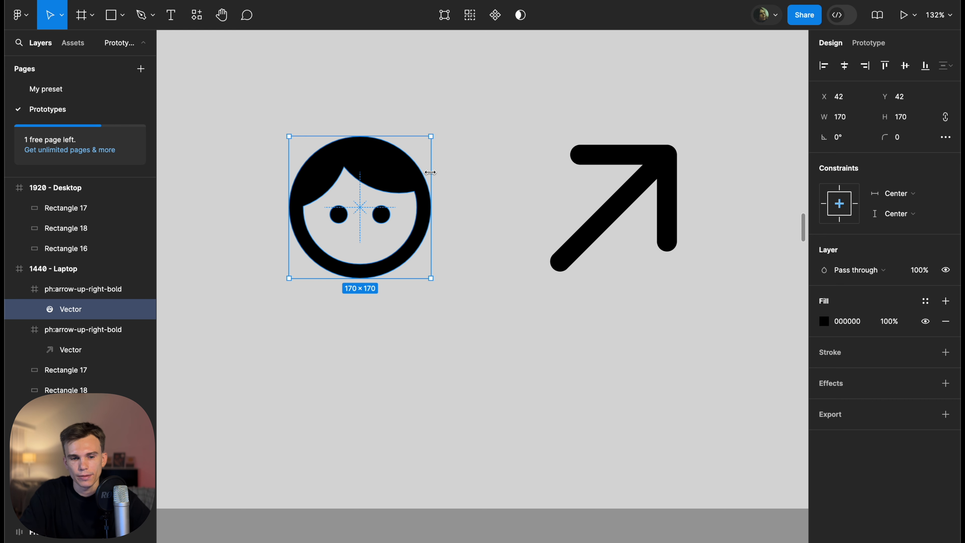
Stretch the face Vector to about 221 × 170, centred in its frame, and compare it with the arrow's Vector and the icon frame
{"action": "mouse_move", "coordinate": [430, 171]}
{"action": "left_mouse_down"}
{"action": "mouse_move", "coordinate": [473, 172]}
{"action": "mouse_move", "coordinate": [423, 168]}
{"action": "left_mouse_up"}
{"action": "left_click", "coordinate": [846, 67]}
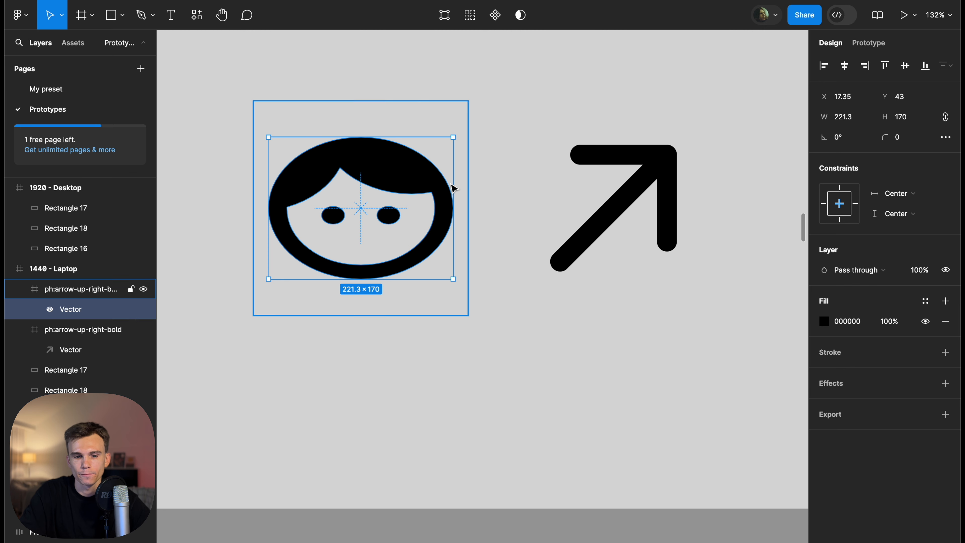
{"action": "double_click", "coordinate": [640, 164]}
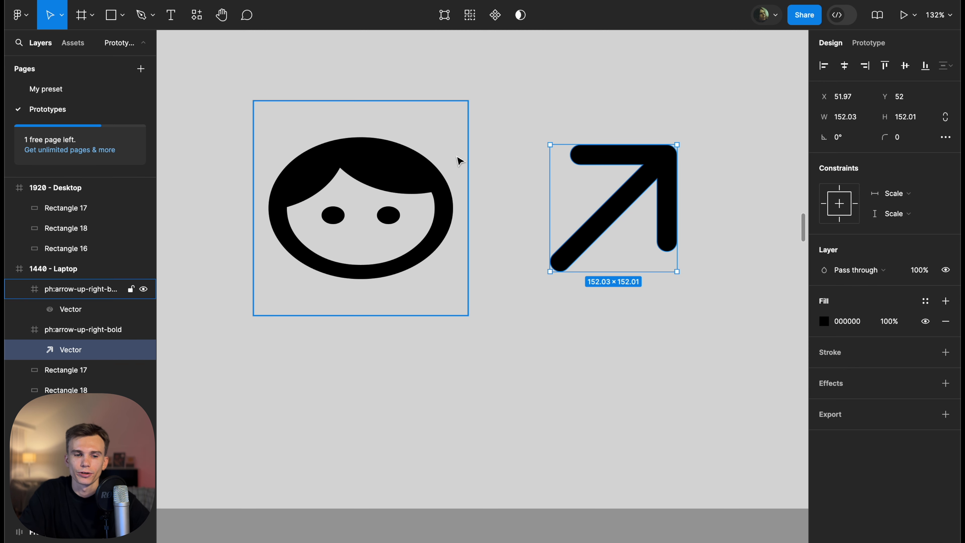
{"action": "scroll", "coordinate": [418, 162], "scroll_direction": "down", "scroll_amount": 3}
{"action": "double_click", "coordinate": [416, 161]}
{"action": "scroll", "coordinate": [416, 163], "scroll_direction": "down", "scroll_amount": 2}
{"action": "left_click", "coordinate": [436, 137]}
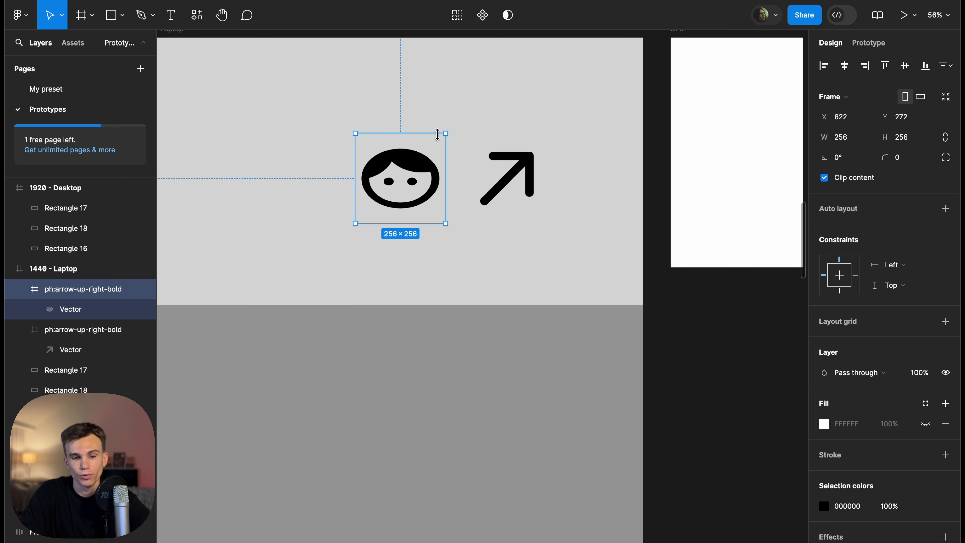
Reshape the face Vector to about 237 × 142, keeping it centred in its icon frame
{"action": "double_click", "coordinate": [406, 156]}
{"action": "scroll", "coordinate": [409, 161], "scroll_direction": "up", "scroll_amount": 5}
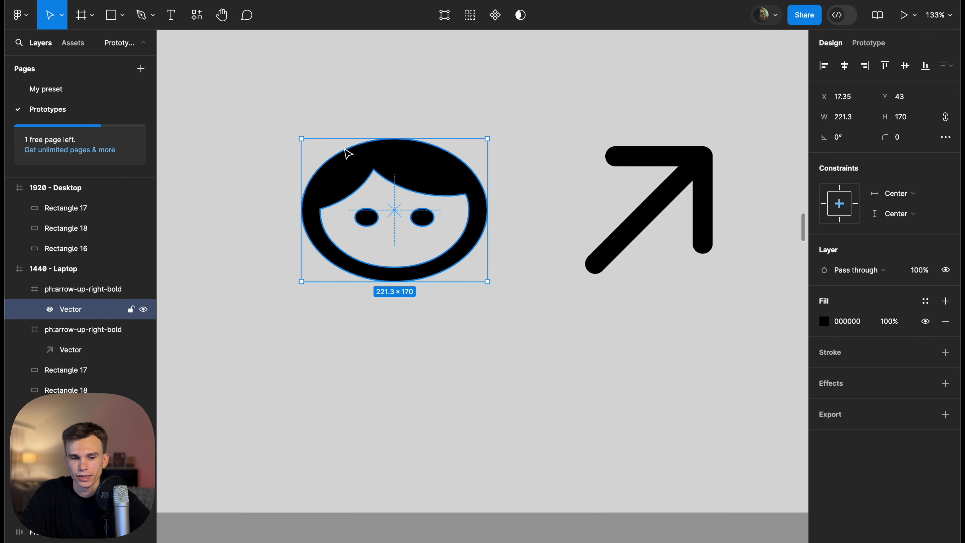
{"action": "left_click_drag", "start_coordinate": [346, 139], "coordinate": [344, 151]}
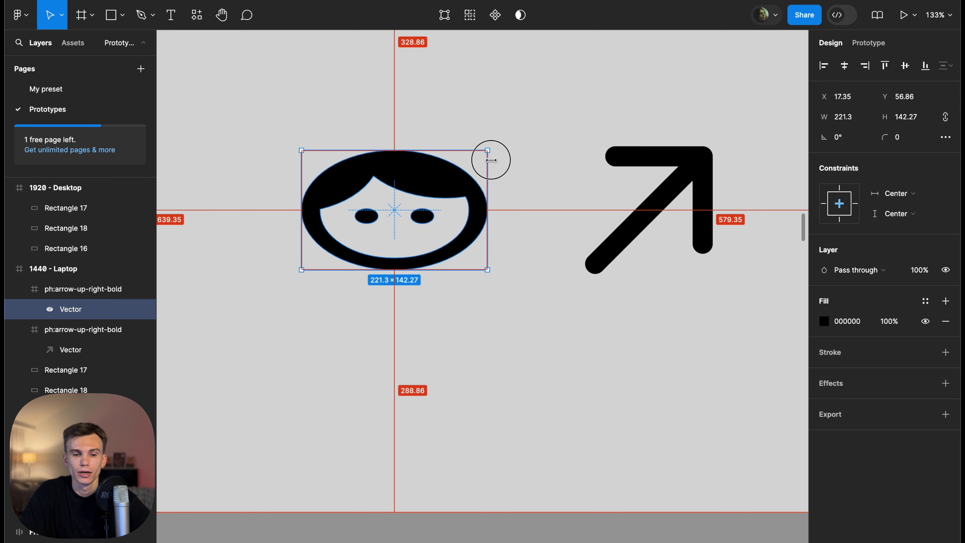
{"action": "left_click_drag", "start_coordinate": [489, 156], "coordinate": [494, 157]}
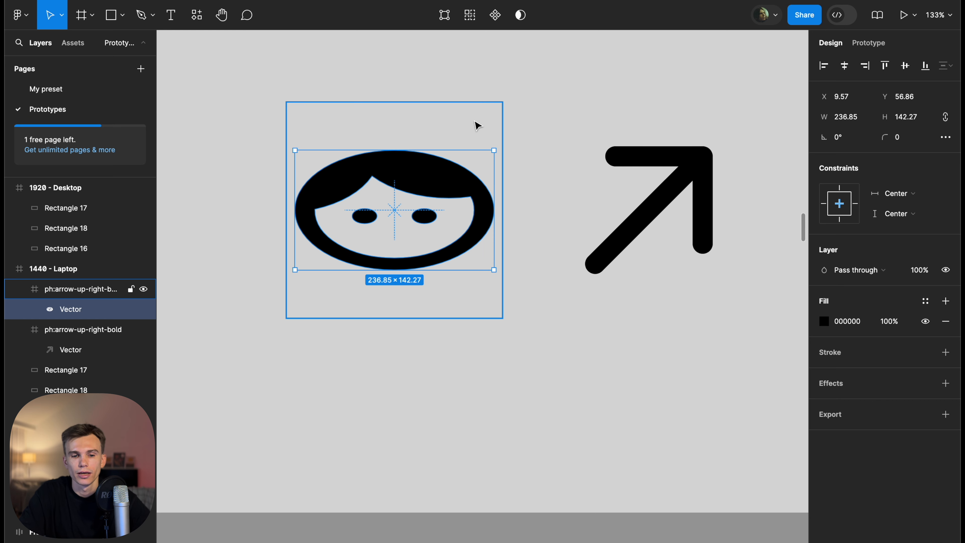
{"action": "left_click", "coordinate": [851, 65]}
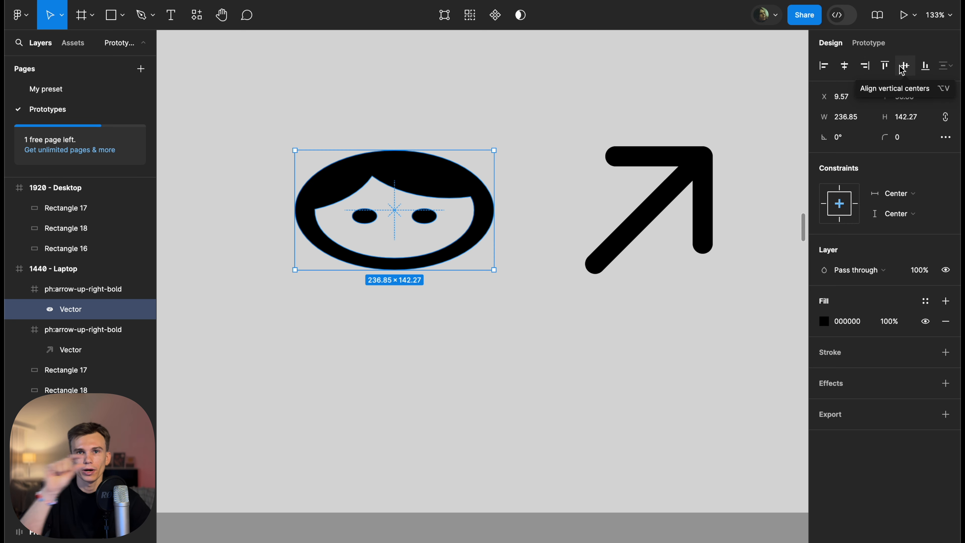
Compare the dimensions of the face and arrow icon frames with those of the Vectors nested inside them
{"action": "scroll", "coordinate": [446, 133], "scroll_direction": "down", "scroll_amount": 5}
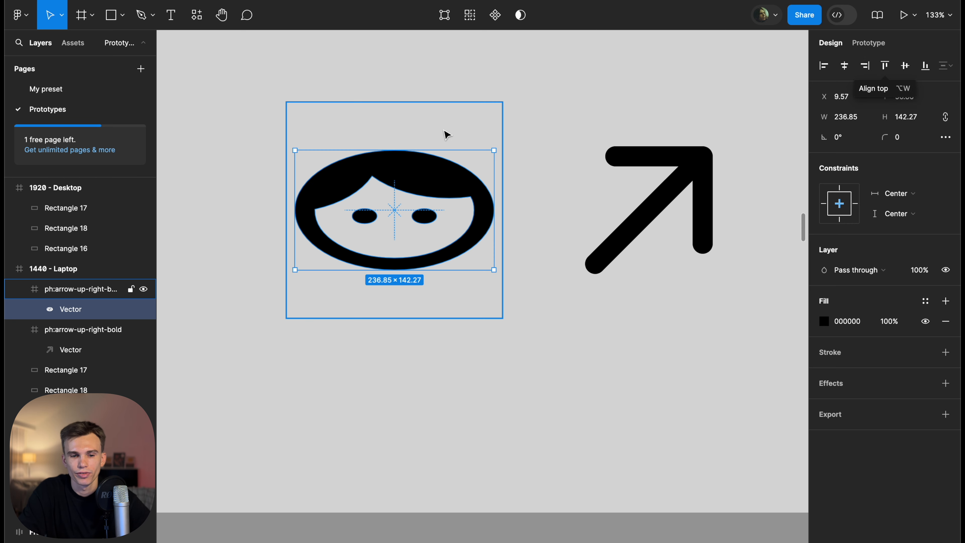
{"action": "left_click", "coordinate": [457, 108]}
{"action": "scroll", "coordinate": [439, 122], "scroll_direction": "down", "scroll_amount": 2}
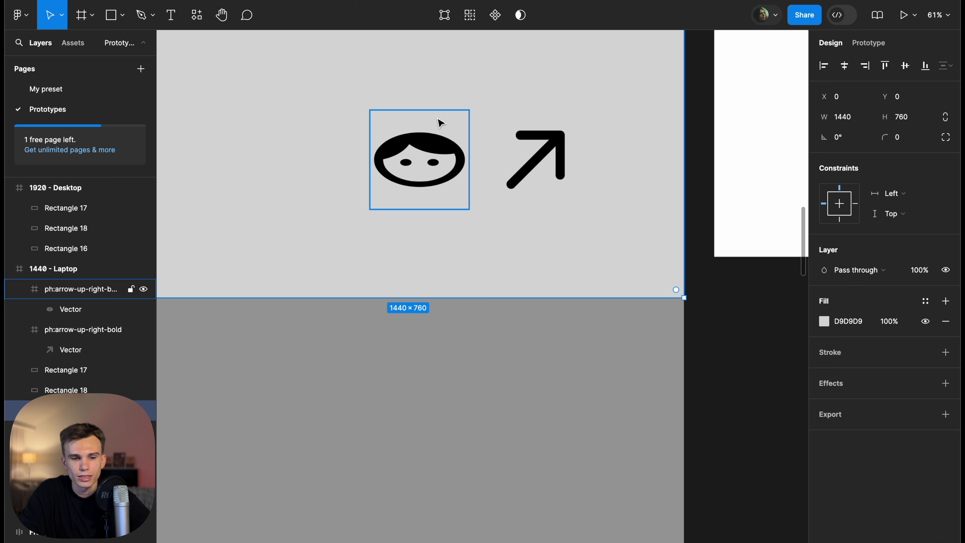
{"action": "left_click", "coordinate": [432, 132]}
{"action": "scroll", "coordinate": [429, 129], "scroll_direction": "up", "scroll_amount": 5}
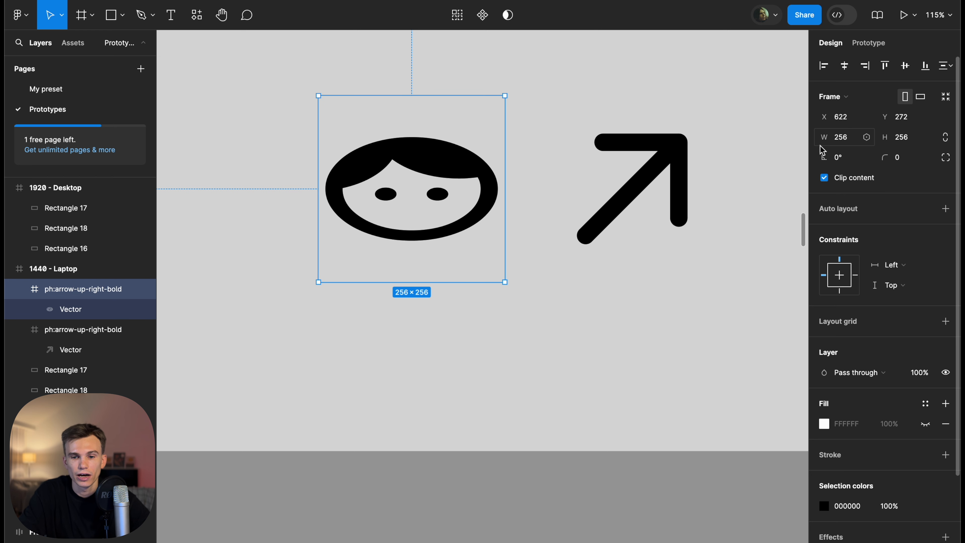
{"action": "left_click", "coordinate": [666, 147]}
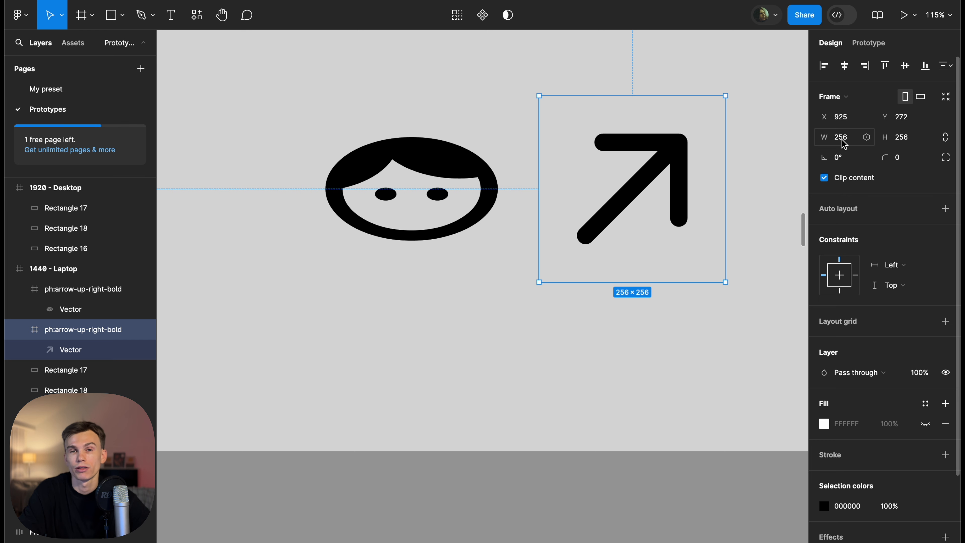
{"action": "double_click", "coordinate": [458, 166]}
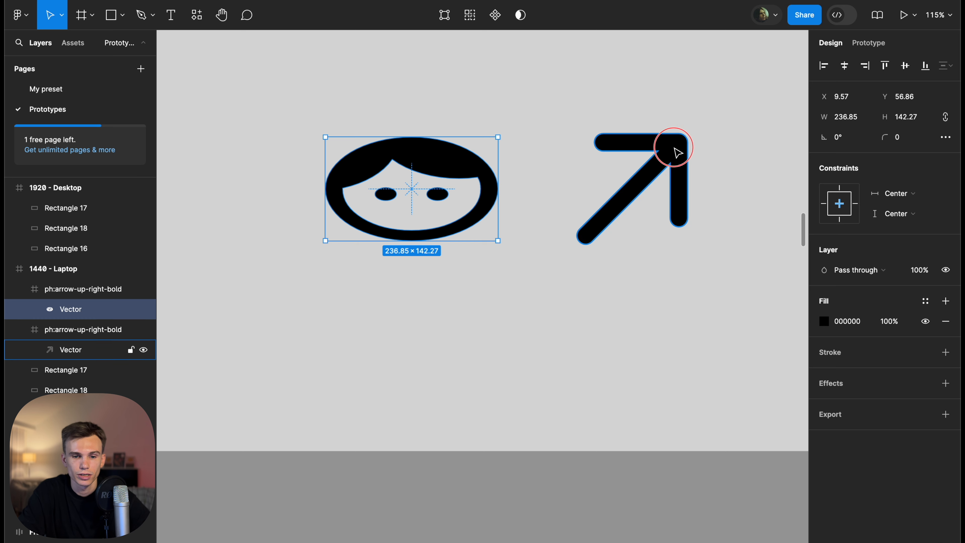
{"action": "left_click", "coordinate": [674, 151]}
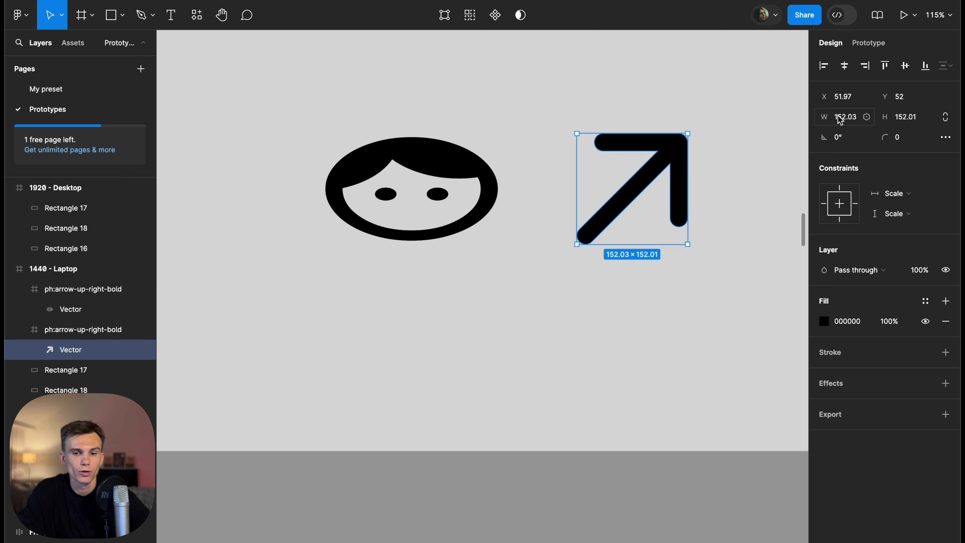
{"action": "scroll", "coordinate": [541, 95], "scroll_direction": "down", "scroll_amount": 5}
{"action": "left_click", "coordinate": [499, 91]}
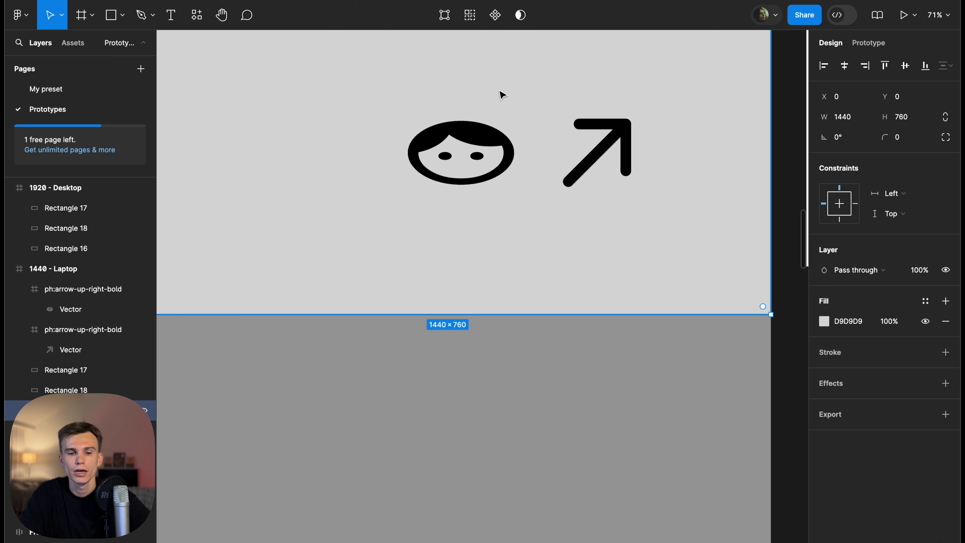
Select the face and arrow icon frames together and move them to the upper-left area of 1440 - Laptop
{"action": "left_click", "coordinate": [476, 136]}
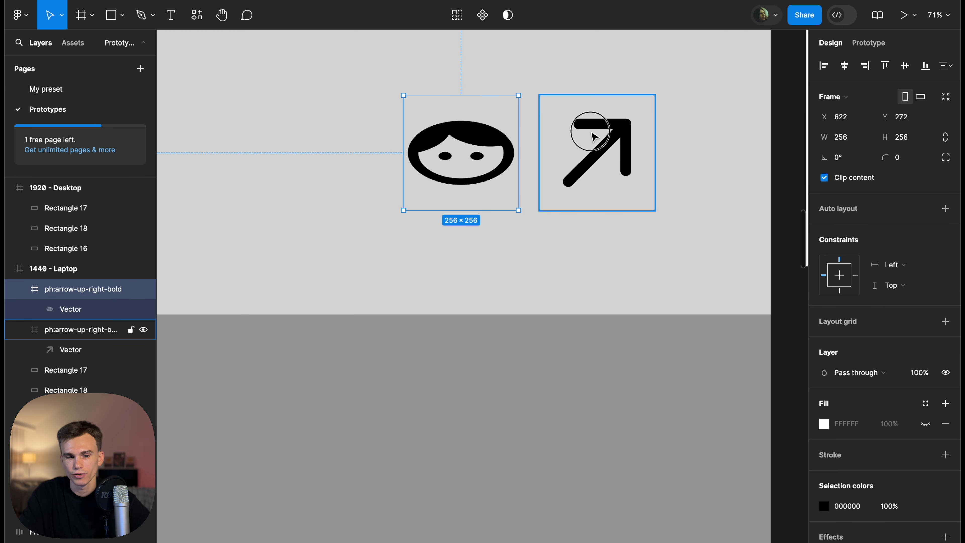
{"action": "left_click", "coordinate": [588, 137], "text": "shift"}
{"action": "scroll", "coordinate": [588, 141], "scroll_direction": "down", "scroll_amount": 5}
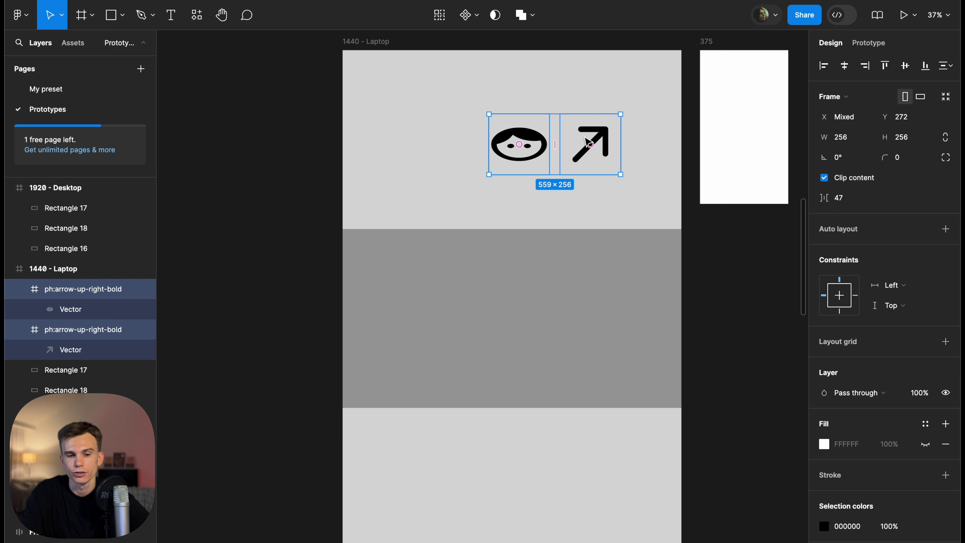
{"action": "scroll", "coordinate": [509, 179], "scroll_direction": "up", "scroll_amount": 3}
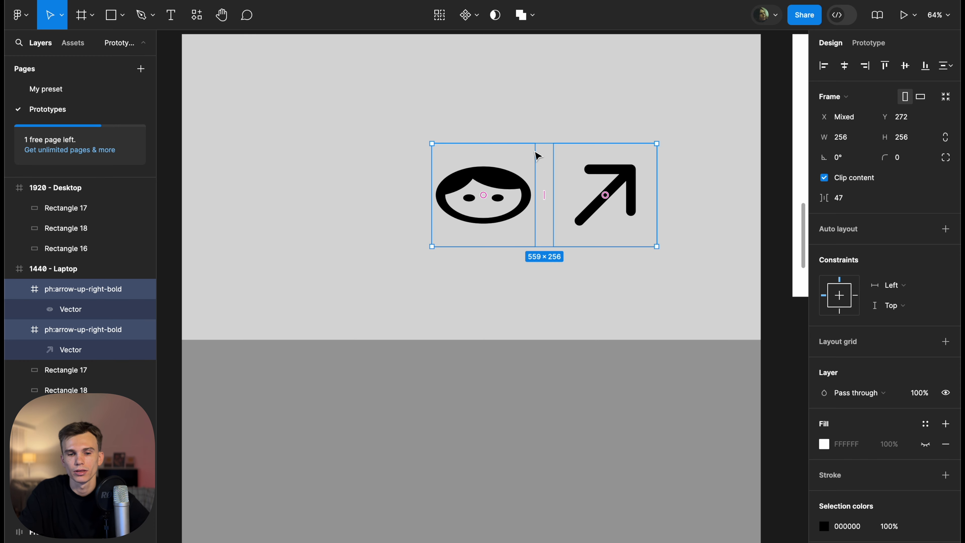
{"action": "left_click", "coordinate": [521, 267]}
{"action": "left_click", "coordinate": [519, 210]}
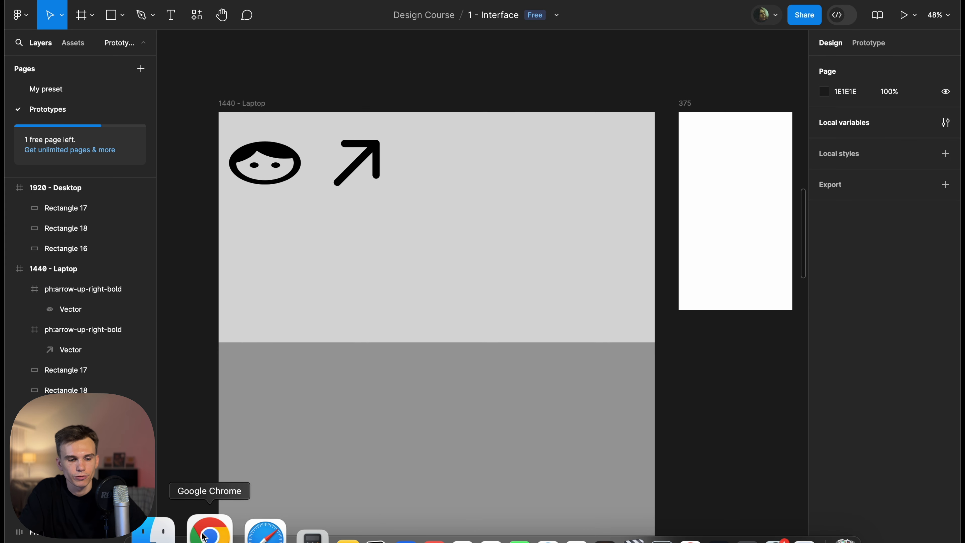
Switch to Google Chrome, copy the desktop app picture from Figma's downloads page, and return to Figma
{"action": "left_click", "coordinate": [209, 530]}
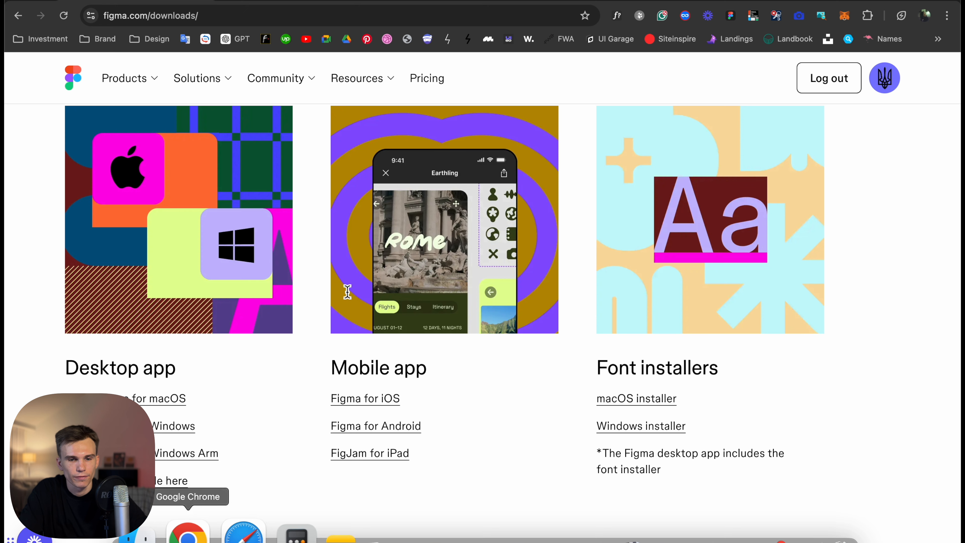
{"action": "right_click", "coordinate": [175, 215]}
{"action": "left_click", "coordinate": [218, 247]}
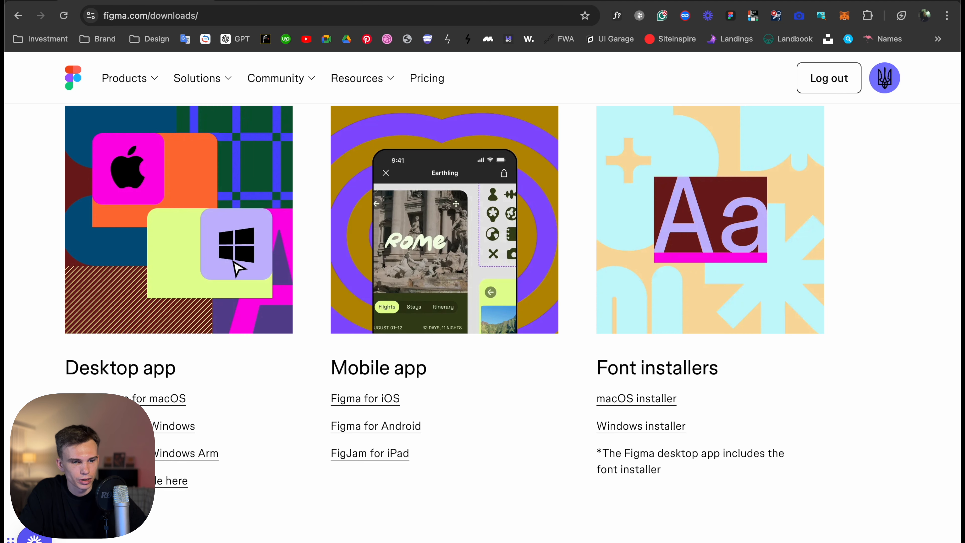
{"action": "left_click", "coordinate": [534, 525]}
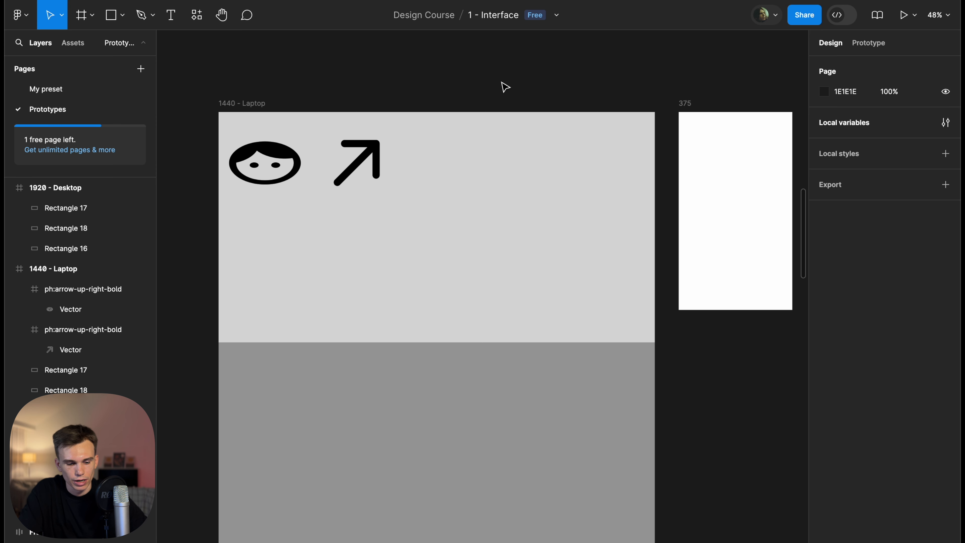
Paste the copied desktop app picture into 1440 - Laptop and place it in the upper-right area at X 631, Y 20
{"action": "key", "text": "super+v"}
{"action": "left_click_drag", "start_coordinate": [474, 243], "coordinate": [511, 196]}
{"action": "scroll", "coordinate": [511, 196], "scroll_direction": "down", "scroll_amount": 3}
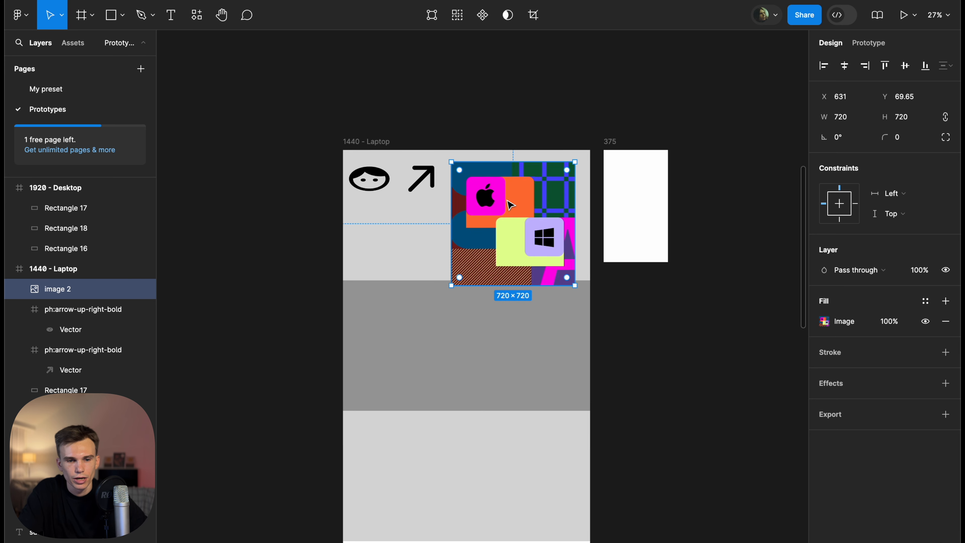
{"action": "scroll", "coordinate": [511, 205], "scroll_direction": "up", "scroll_amount": 4}
{"action": "left_click_drag", "start_coordinate": [552, 166], "coordinate": [551, 156]}
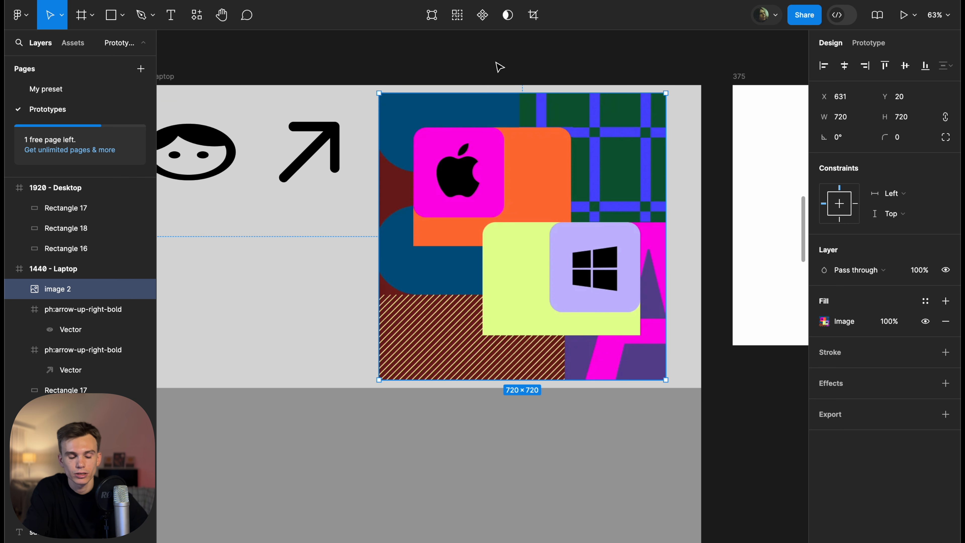
Wrap the pasted picture in its own frame, reveal the nested image, and enable Clip content on the new frame
{"action": "key", "text": "ctrl+alt+g"}
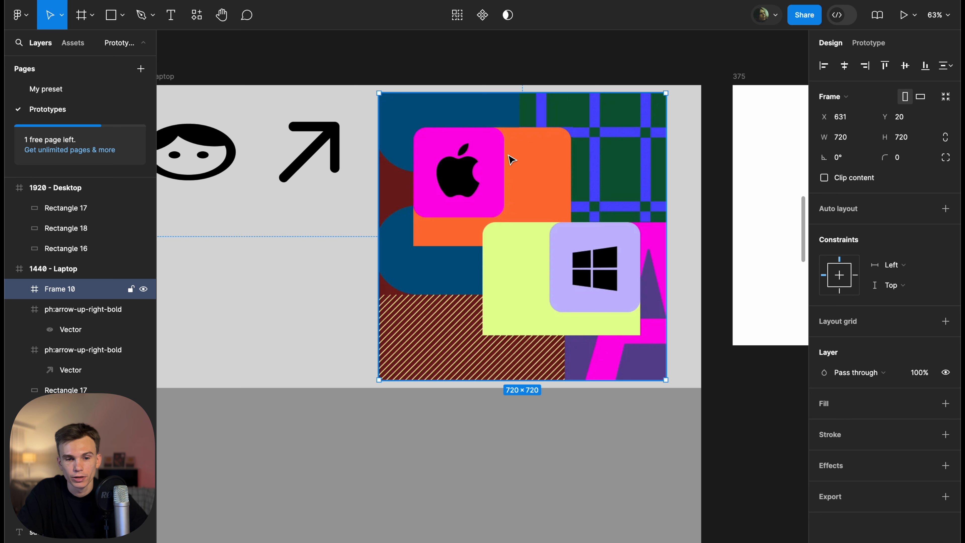
{"action": "scroll", "coordinate": [603, 93], "scroll_direction": "up", "scroll_amount": 2}
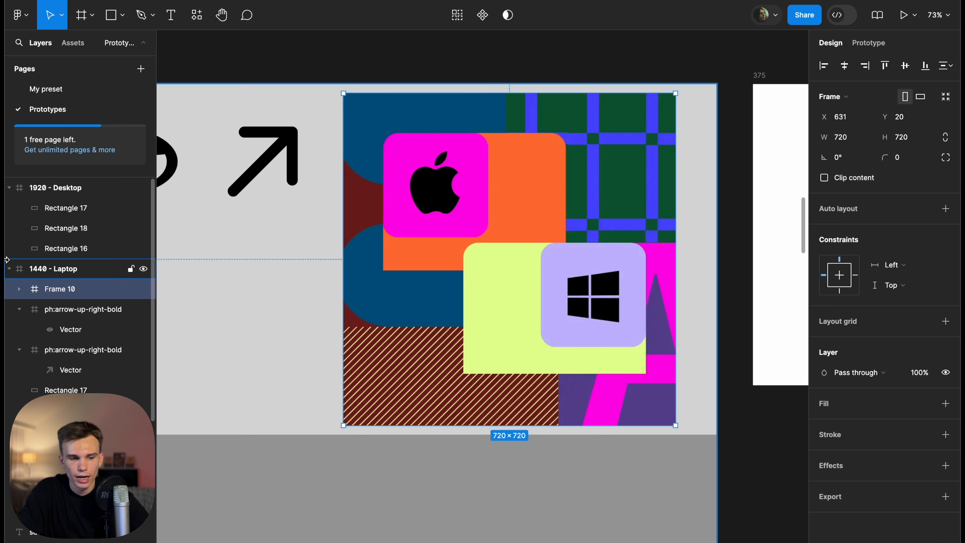
{"action": "left_click", "coordinate": [19, 289]}
{"action": "left_click", "coordinate": [56, 308]}
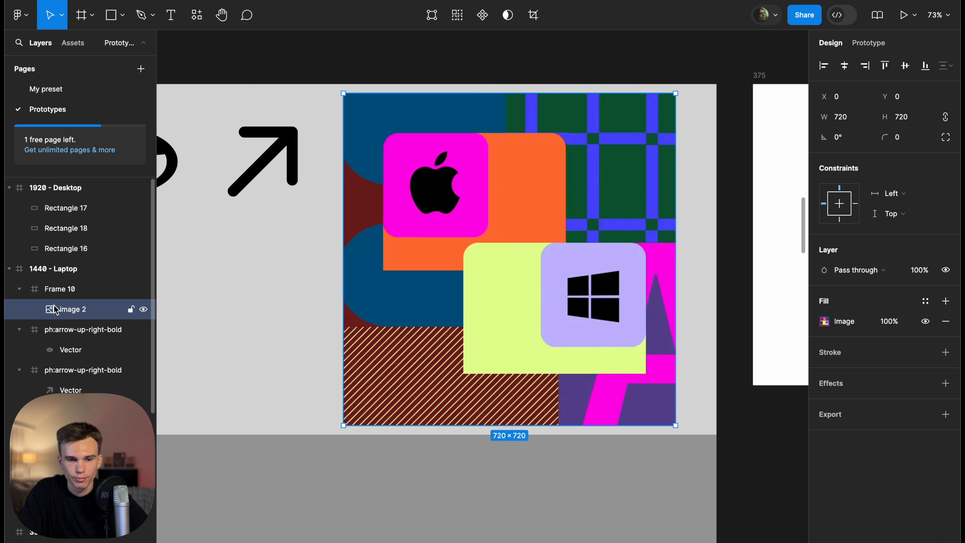
{"action": "left_click", "coordinate": [73, 288]}
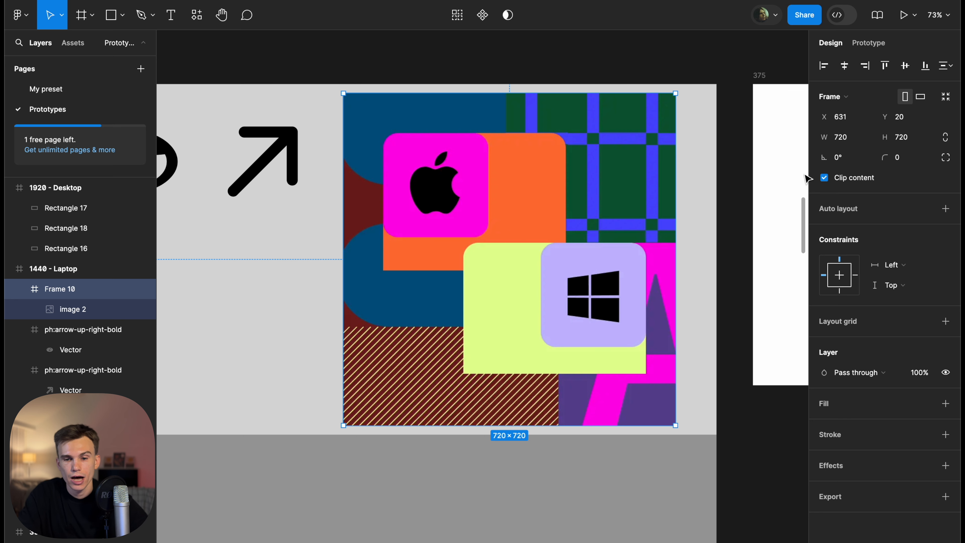
Reduce the picture frame's width to 580 in steps of 10, cropping the picture inside
{"action": "left_click", "coordinate": [848, 143]}
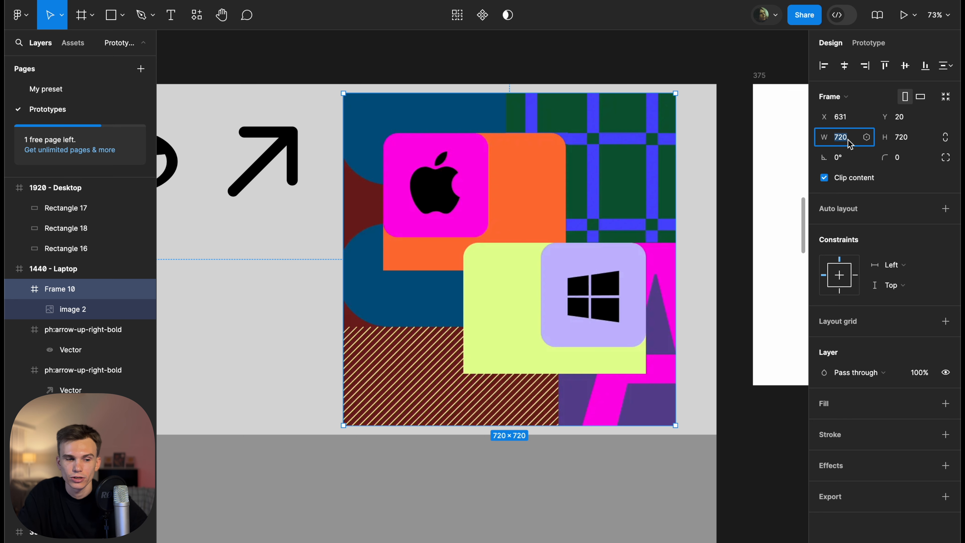
{"action": "key", "text": "shift+Down"}
{"action": "key", "text": "shift+Down"}
{"action": "key", "text": "shift+Down"}
{"action": "key", "text": "shift+Down"}
{"action": "key", "text": "shift+Down"}
{"action": "key", "text": "shift+Down"}
{"action": "key", "text": "shift+Down"}
{"action": "key", "text": "shift+Down"}
{"action": "key", "text": "shift+Down"}
{"action": "key", "text": "shift+Down"}
{"action": "key", "text": "shift+Down"}
{"action": "key", "text": "shift+Down"}
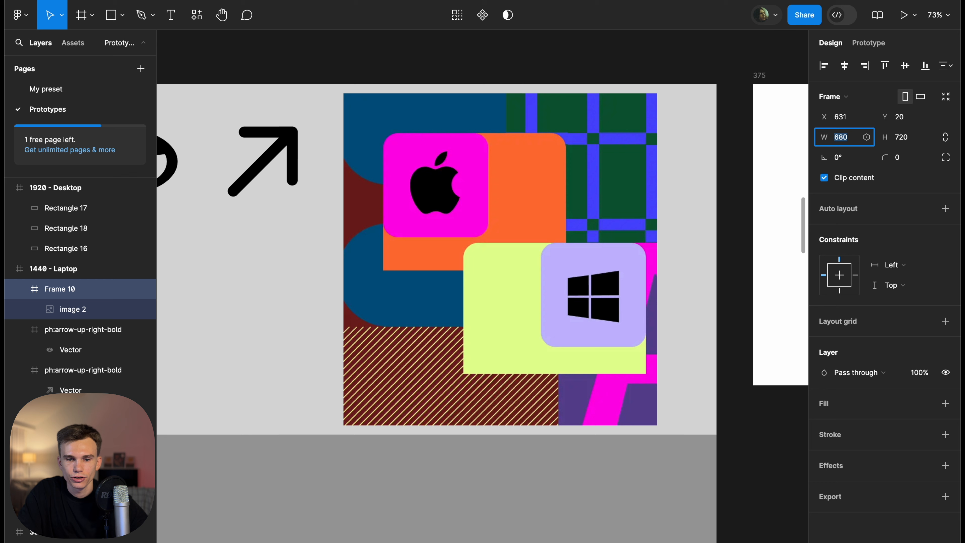
{"action": "key", "text": "shift+Down"}
{"action": "key", "text": "shift+Down"}
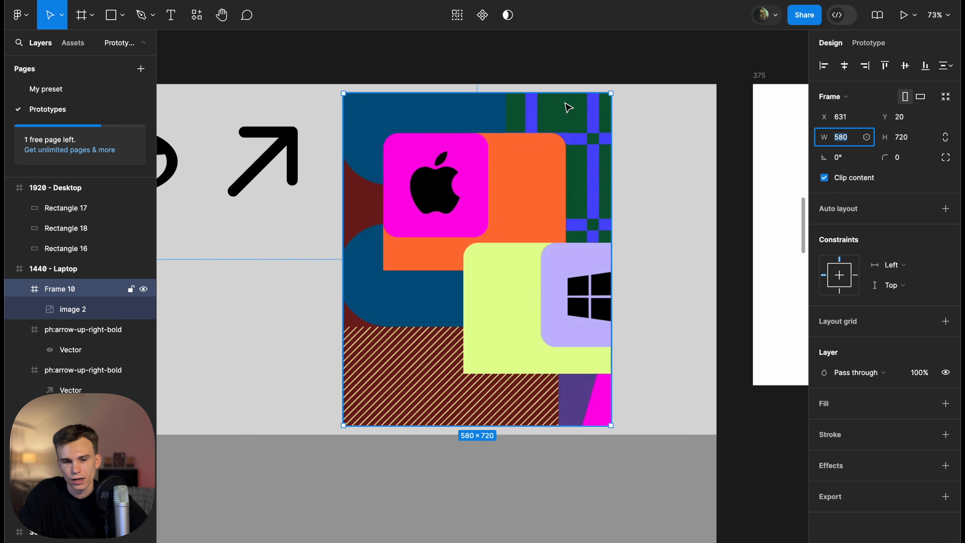
Check the nested image's size against its frame and move Frame 10 out of 1440 - Laptop onto the empty canvas
{"action": "left_click", "coordinate": [65, 309]}
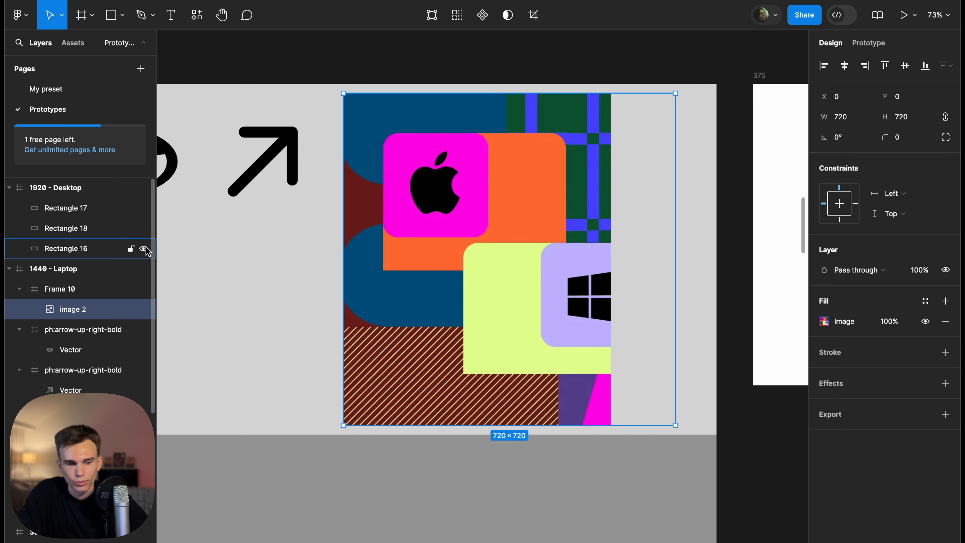
{"action": "left_click", "coordinate": [74, 289]}
{"action": "scroll", "coordinate": [453, 176], "scroll_direction": "down", "scroll_amount": 10}
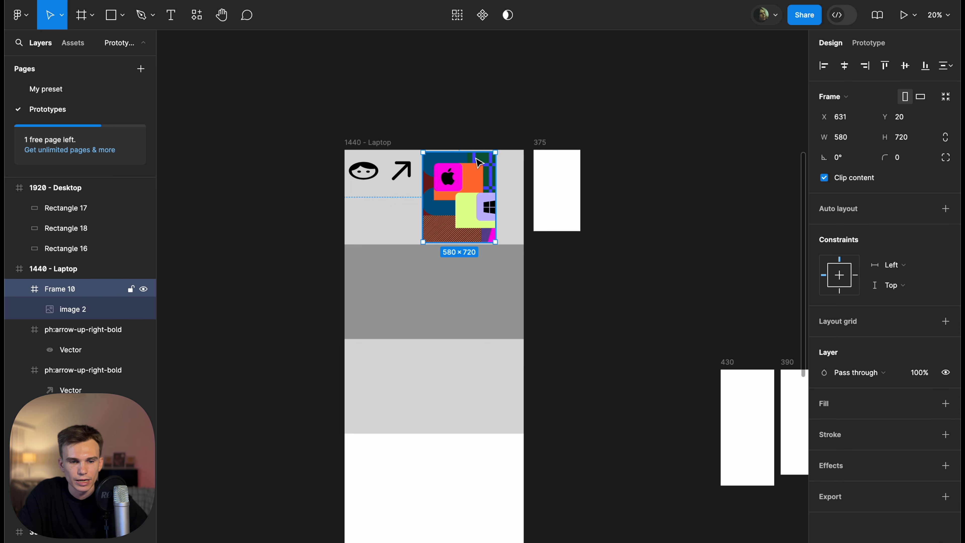
{"action": "left_click_drag", "start_coordinate": [443, 193], "coordinate": [705, 132]}
{"action": "scroll", "coordinate": [704, 130], "scroll_direction": "right", "scroll_amount": 4}
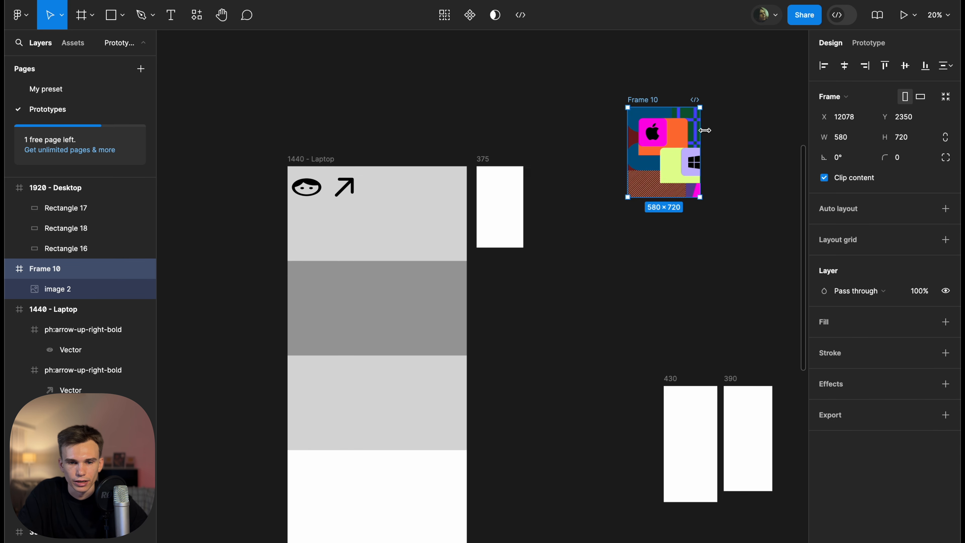
Duplicate the cropped Frame 10 and place the copy beside it at the same height, at X 12849
{"action": "scroll", "coordinate": [706, 132], "scroll_direction": "up", "scroll_amount": 10}
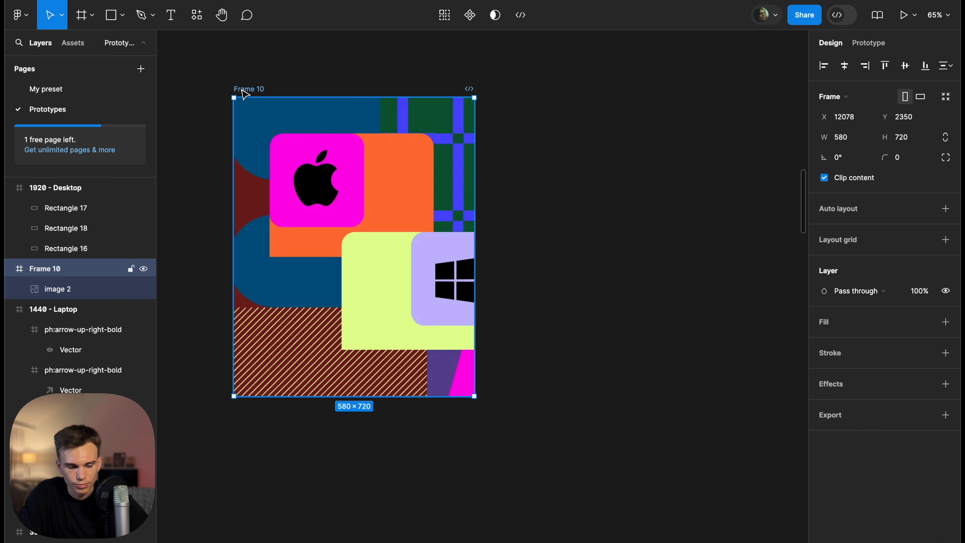
{"action": "left_click_drag", "start_coordinate": [248, 95], "coordinate": [562, 81]}
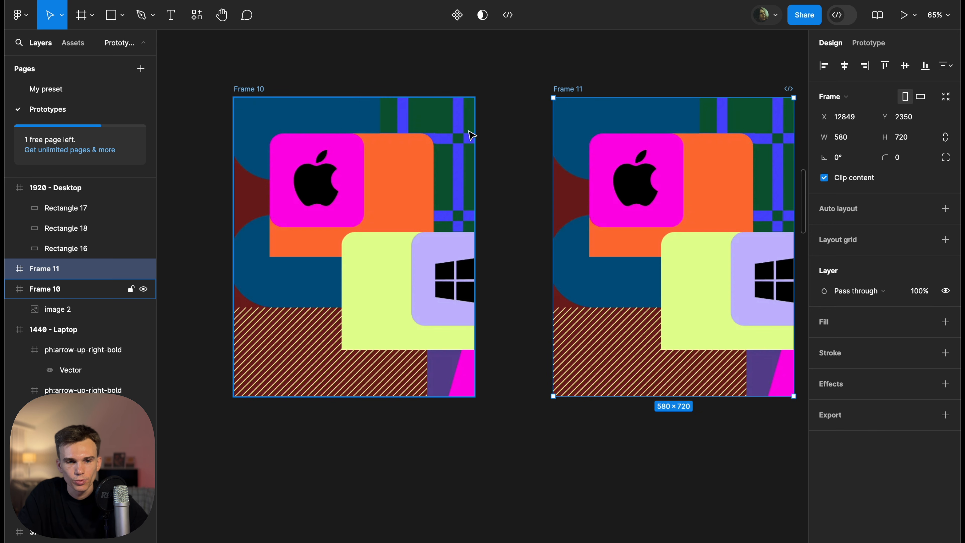
{"action": "scroll", "coordinate": [561, 78], "scroll_direction": "right", "scroll_amount": 3}
{"action": "scroll", "coordinate": [571, 108], "scroll_direction": "down", "scroll_amount": 3}
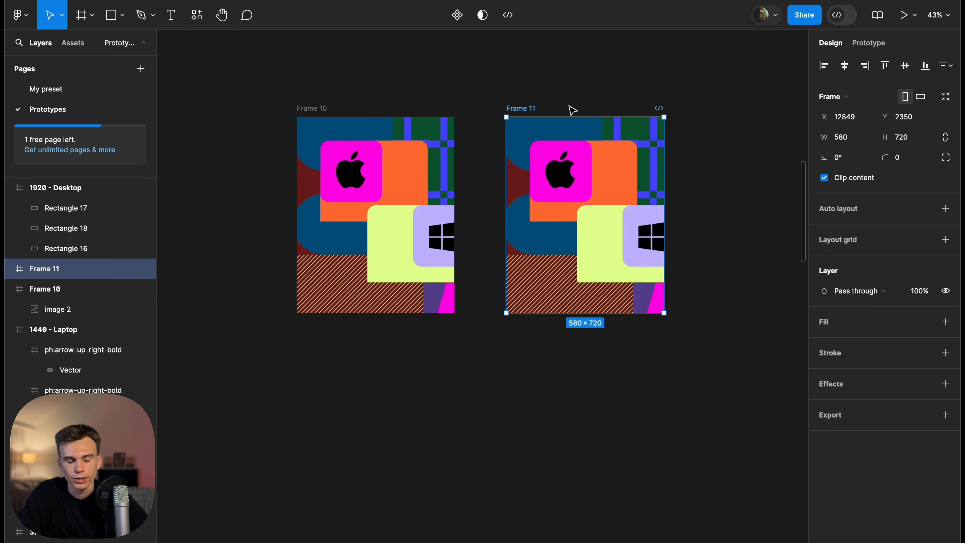
Remove the frame around the duplicated picture, leaving its image directly on the canvas
{"action": "left_click", "coordinate": [600, 109]}
{"action": "left_click", "coordinate": [532, 108]}
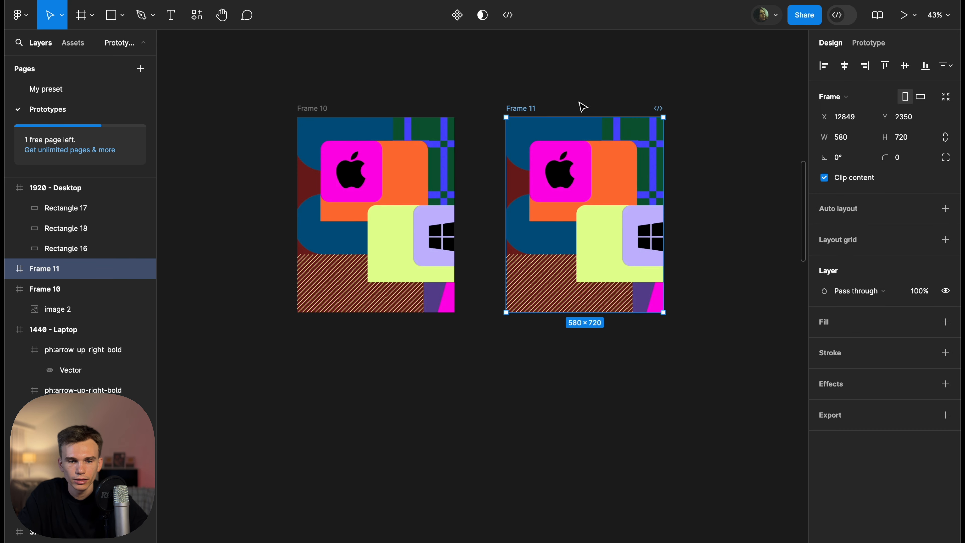
{"action": "key", "text": "shift+super+g"}
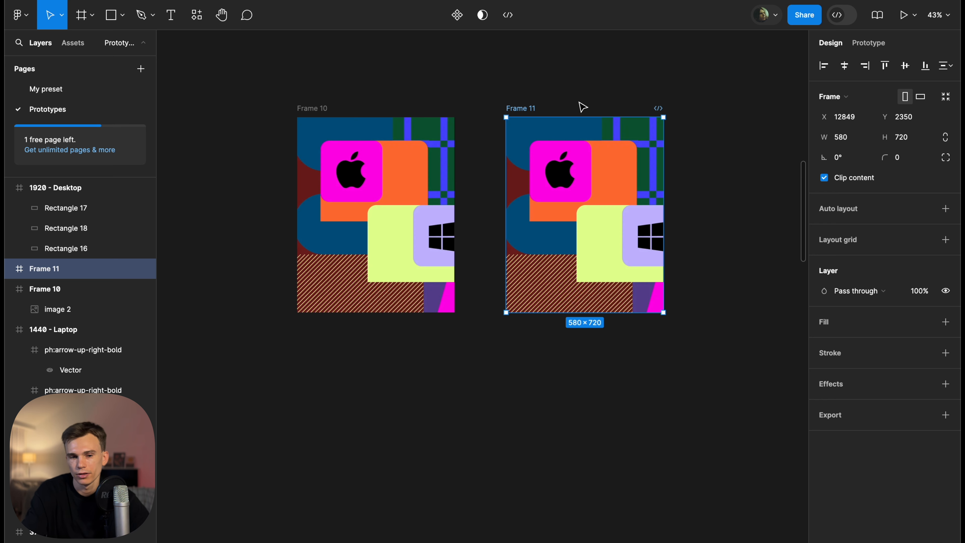
{"action": "key", "text": "shift+super+g"}
{"action": "scroll", "coordinate": [589, 109], "scroll_direction": "up", "scroll_amount": 2}
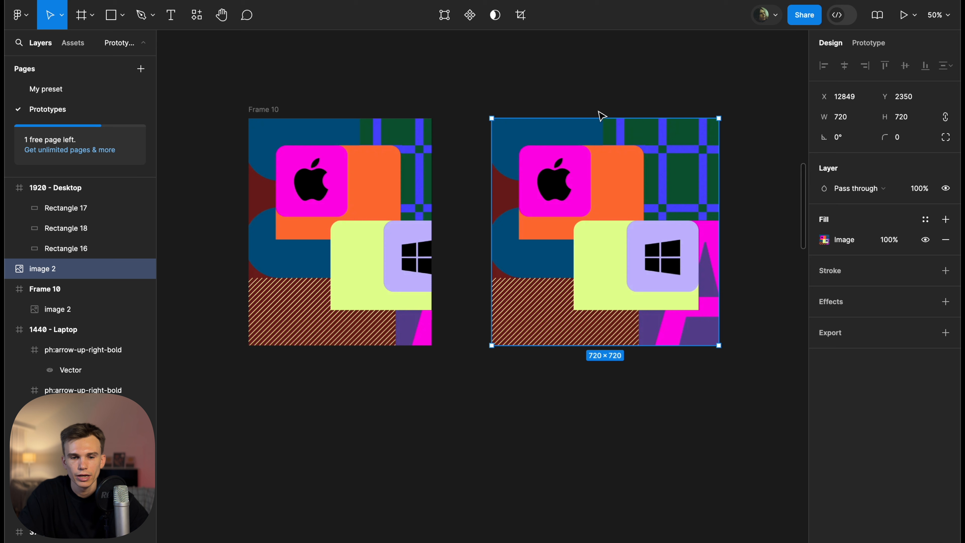
{"action": "scroll", "coordinate": [649, 91], "scroll_direction": "right", "scroll_amount": 1}
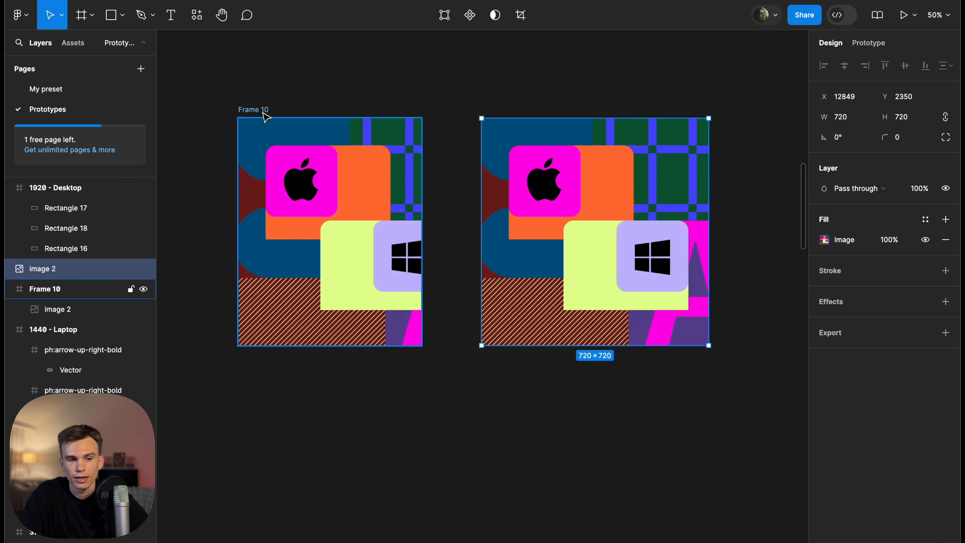
Compare Frame 10 and its nested image with the unframed picture beside it
{"action": "left_click", "coordinate": [266, 117]}
{"action": "left_click", "coordinate": [580, 209]}
{"action": "left_click", "coordinate": [387, 200]}
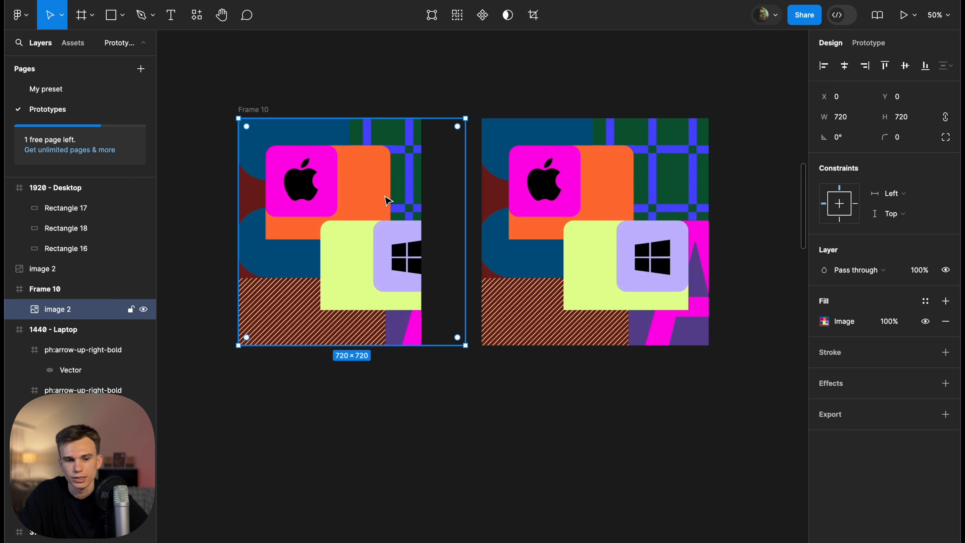
{"action": "left_click", "coordinate": [498, 22]}
{"action": "key", "text": "ctrl+z"}
{"action": "left_click", "coordinate": [455, 61]}
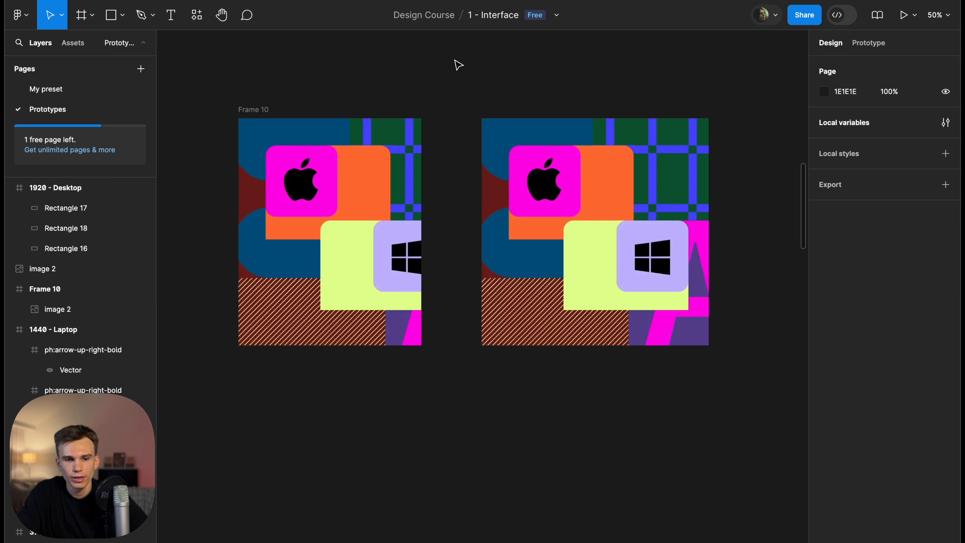
Narrow Frame 10 to about 387 wide and compare the frame's bounds with those of the image inside it
{"action": "left_click", "coordinate": [245, 113]}
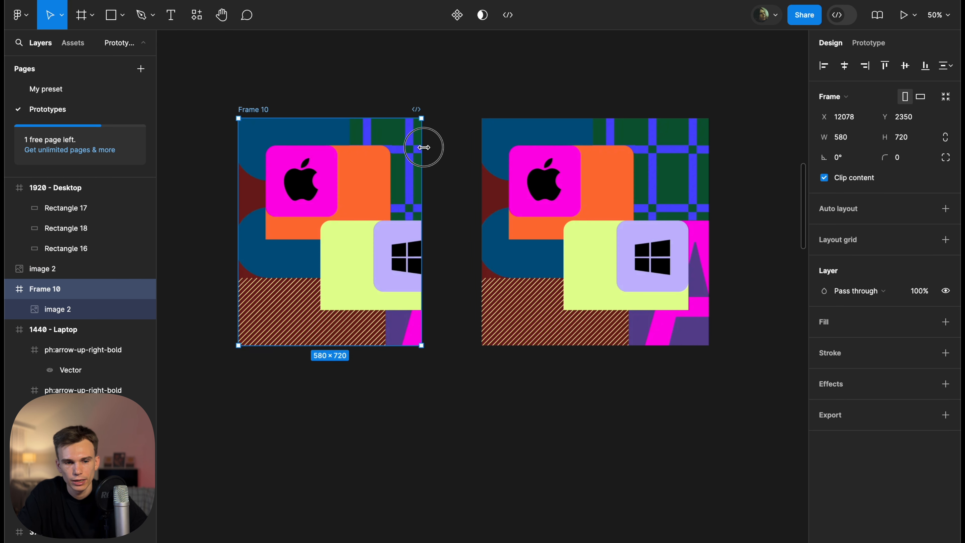
{"action": "left_click_drag", "start_coordinate": [421, 149], "coordinate": [359, 155]}
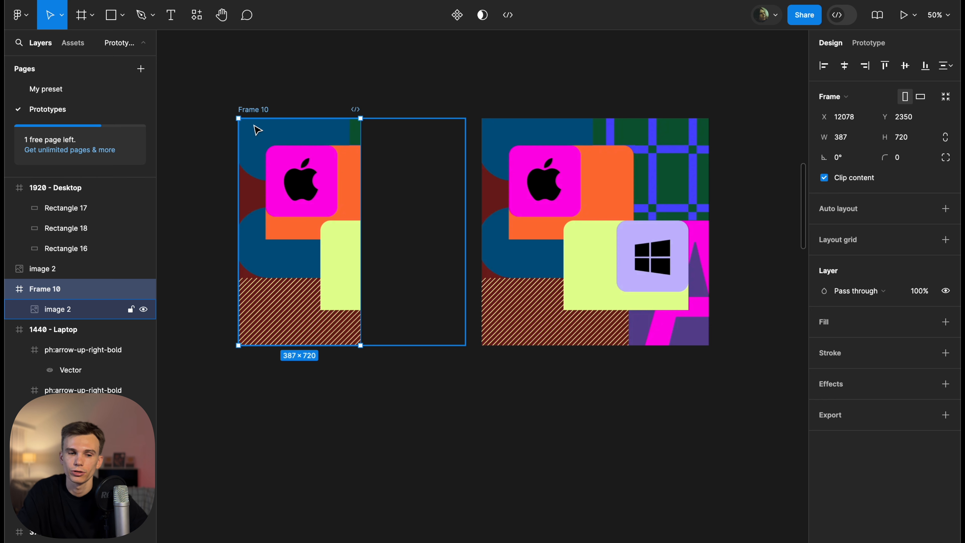
{"action": "left_click", "coordinate": [285, 185]}
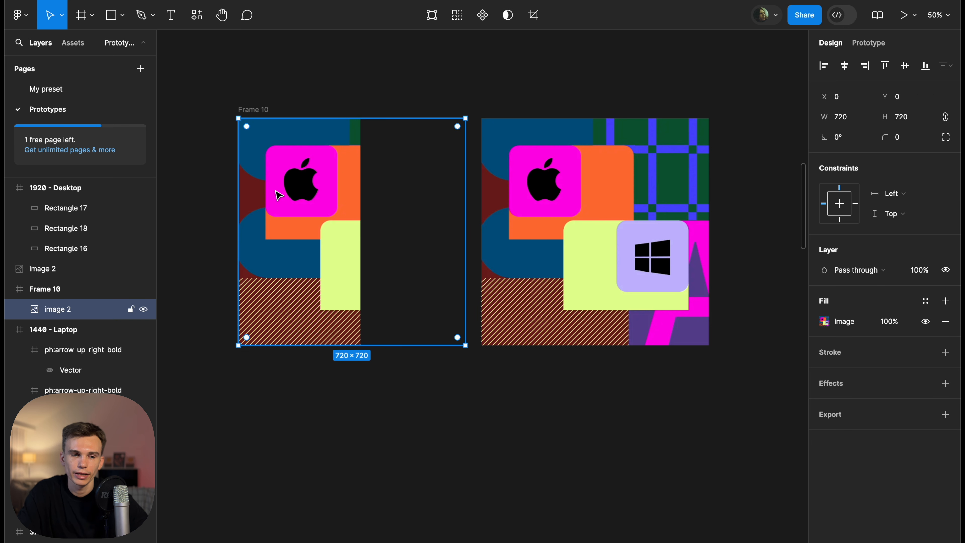
{"action": "left_click", "coordinate": [262, 111]}
{"action": "left_click", "coordinate": [295, 183]}
{"action": "left_click", "coordinate": [308, 111]}
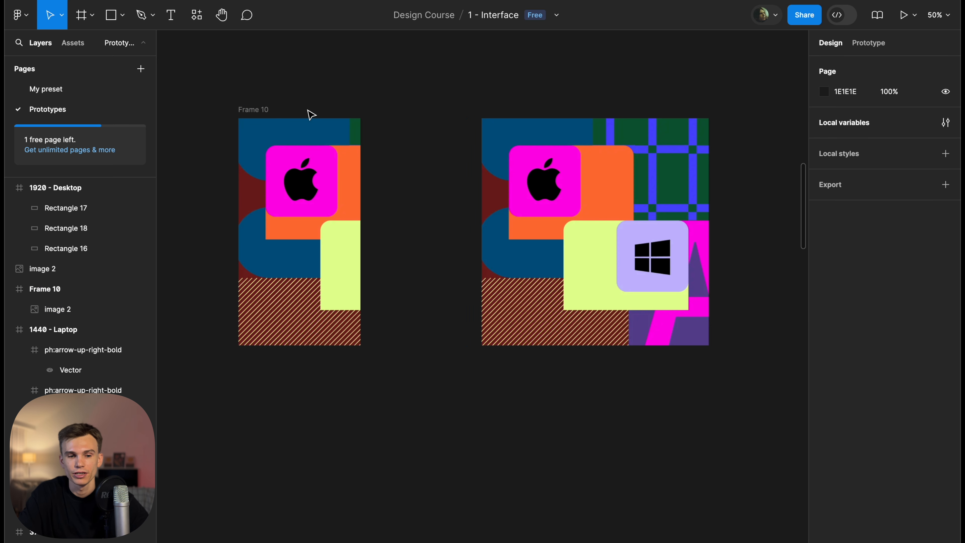
{"action": "left_click", "coordinate": [267, 111]}
{"action": "left_click", "coordinate": [321, 155]}
{"action": "left_click", "coordinate": [377, 114]}
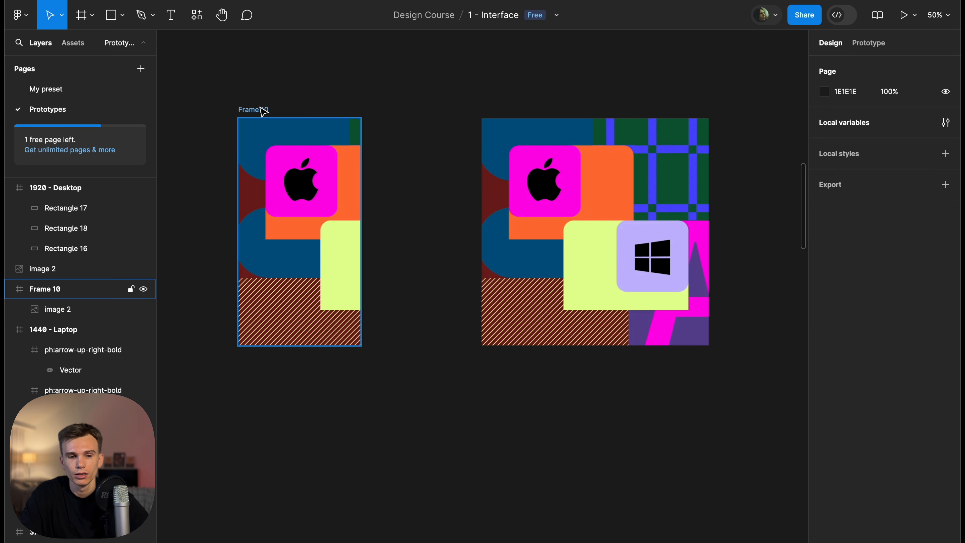
Widen Frame 10 to 720 to fit the whole picture, and inspect the frame and its nested image
{"action": "left_click", "coordinate": [263, 108]}
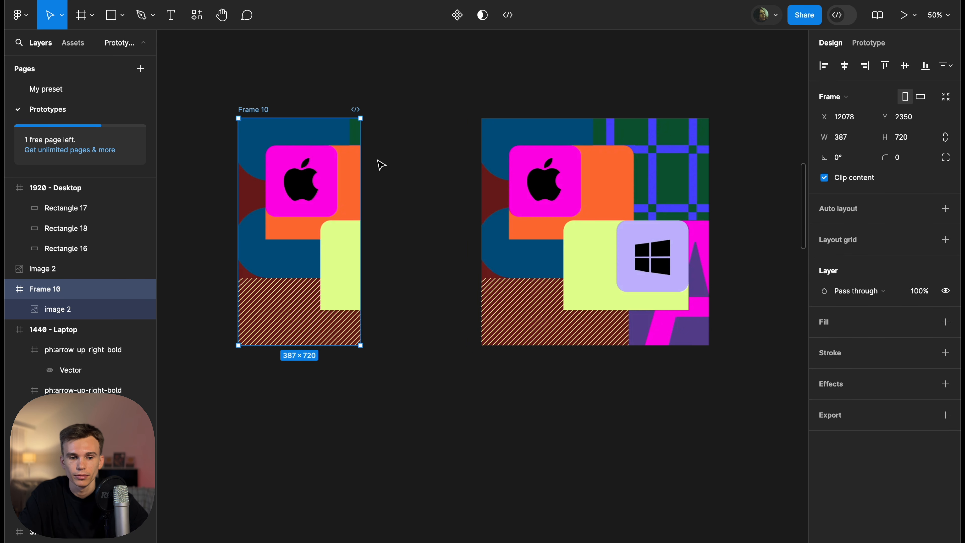
{"action": "left_click_drag", "start_coordinate": [364, 159], "coordinate": [466, 140]}
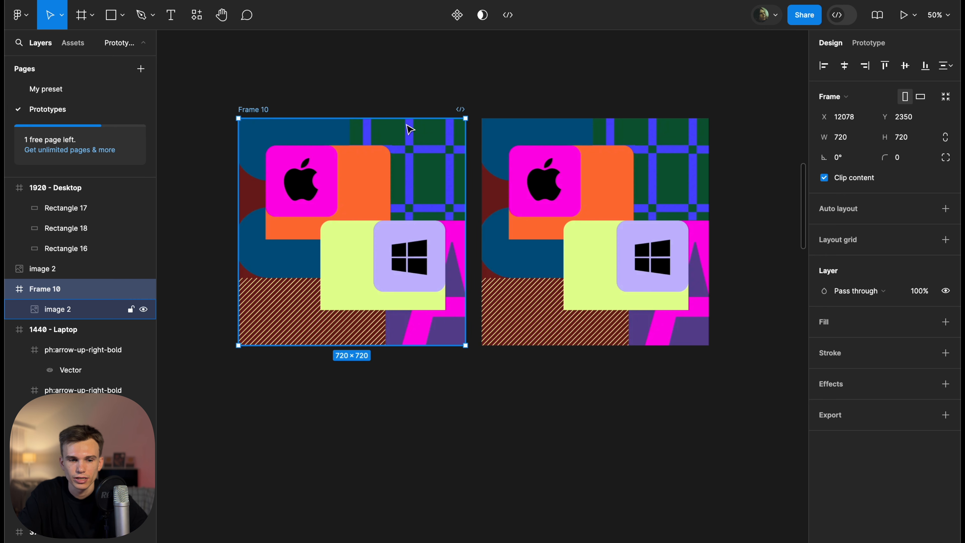
{"action": "left_click_drag", "start_coordinate": [407, 121], "coordinate": [379, 118]}
{"action": "left_click", "coordinate": [282, 114]}
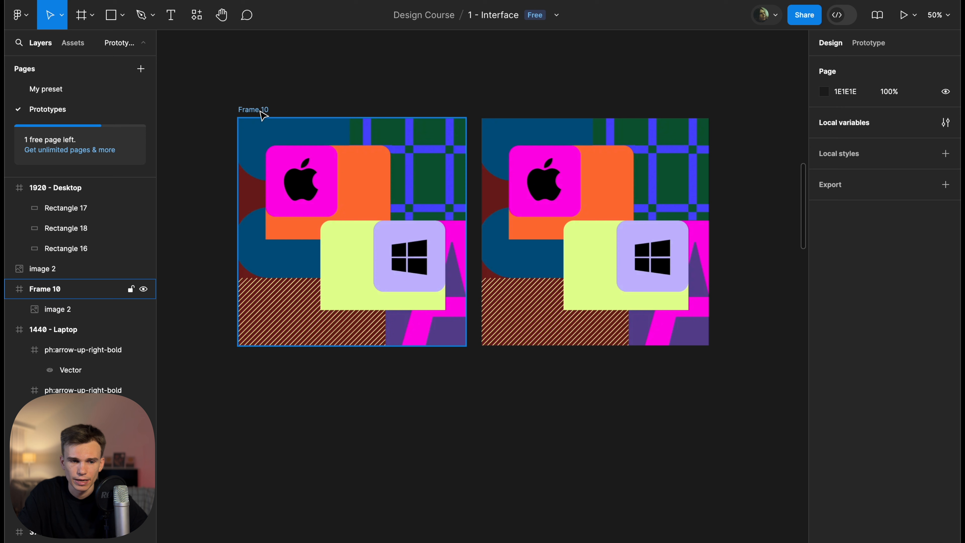
{"action": "left_click", "coordinate": [258, 111]}
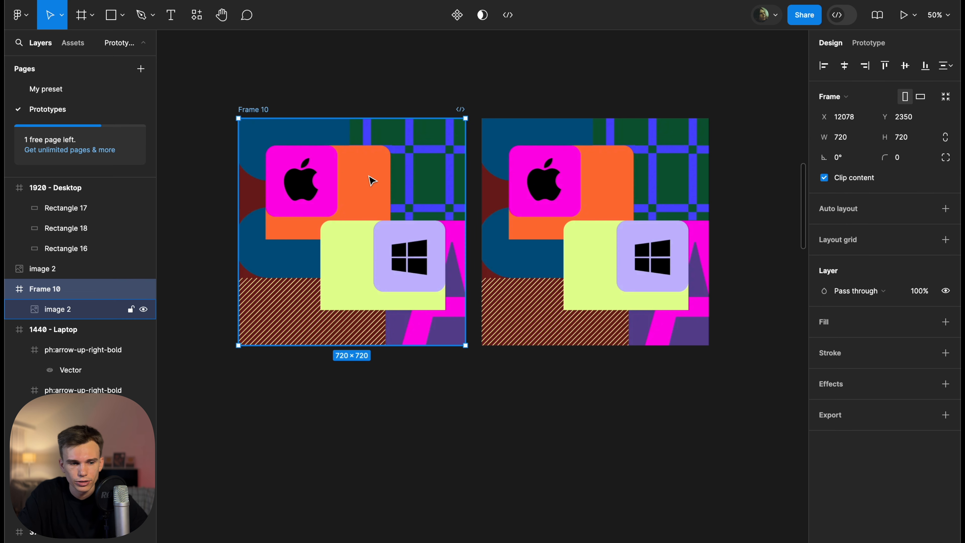
{"action": "left_click", "coordinate": [72, 313]}
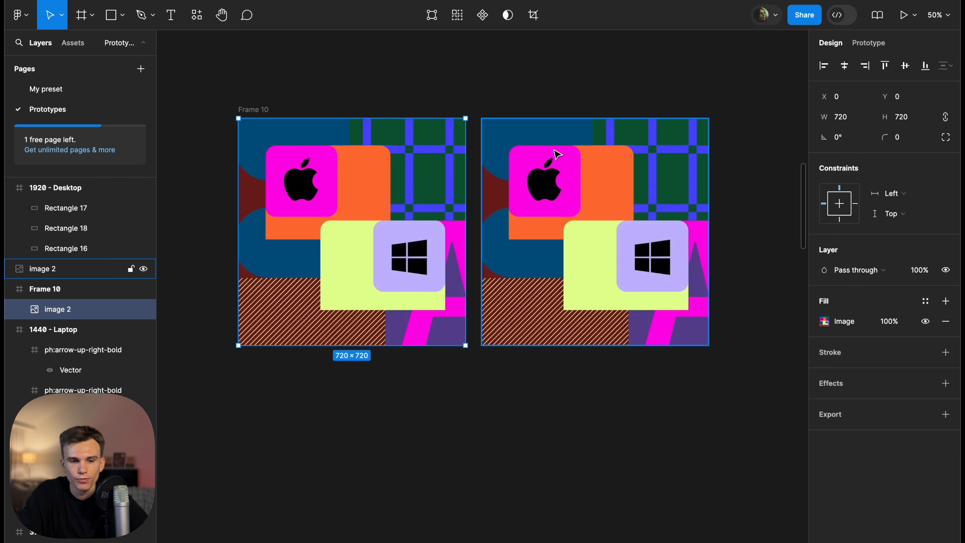
Move the unframed picture farther away from Frame 10 and select Frame 10
{"action": "left_click_drag", "start_coordinate": [556, 155], "coordinate": [775, 156]}
{"action": "left_click", "coordinate": [247, 110]}
{"action": "scroll", "coordinate": [251, 114], "scroll_direction": "left", "scroll_amount": 5}
{"action": "scroll", "coordinate": [251, 114], "scroll_direction": "up", "scroll_amount": 2}
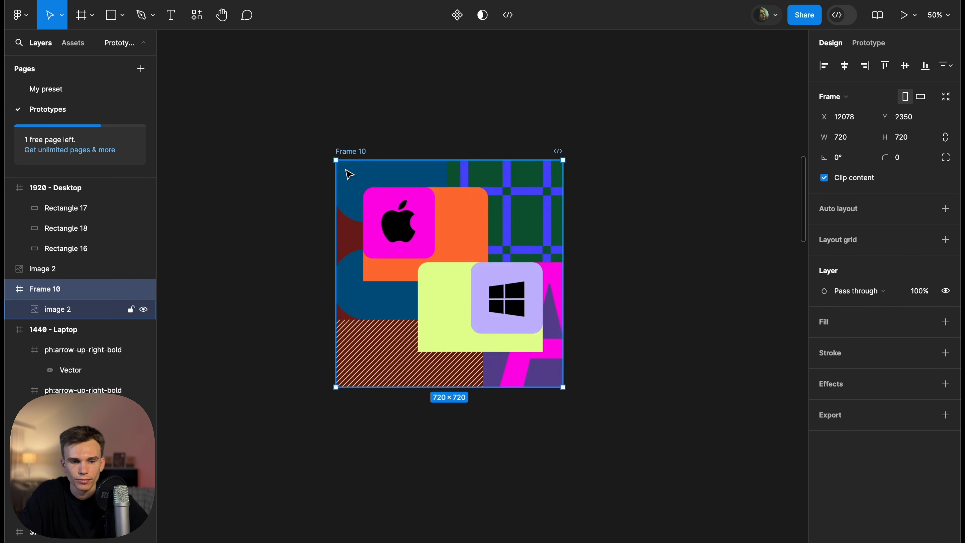
Try enlarging Frame 10 from its upper-left corner to about 1047 × 917, and undo the resize
{"action": "left_click_drag", "start_coordinate": [337, 160], "coordinate": [233, 98]}
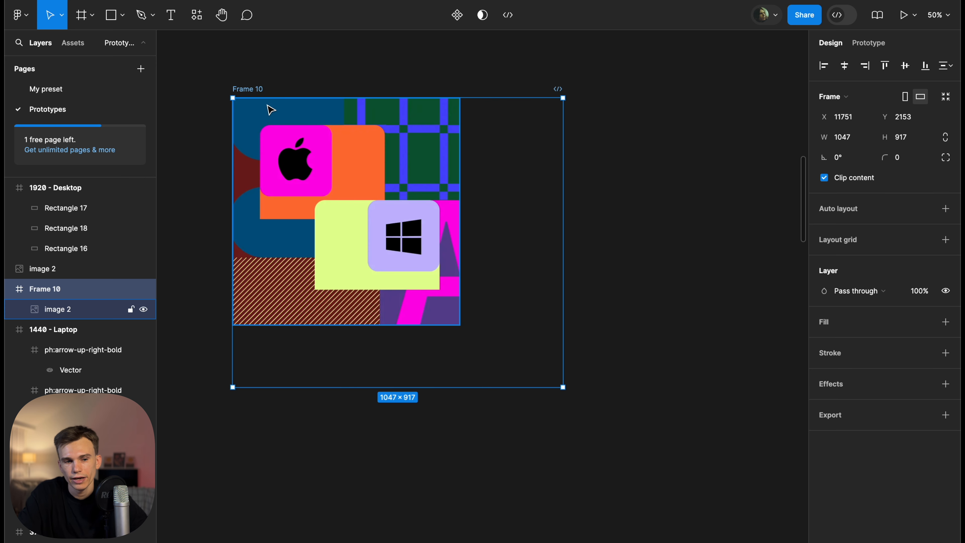
{"action": "key", "text": "ctrl+z"}
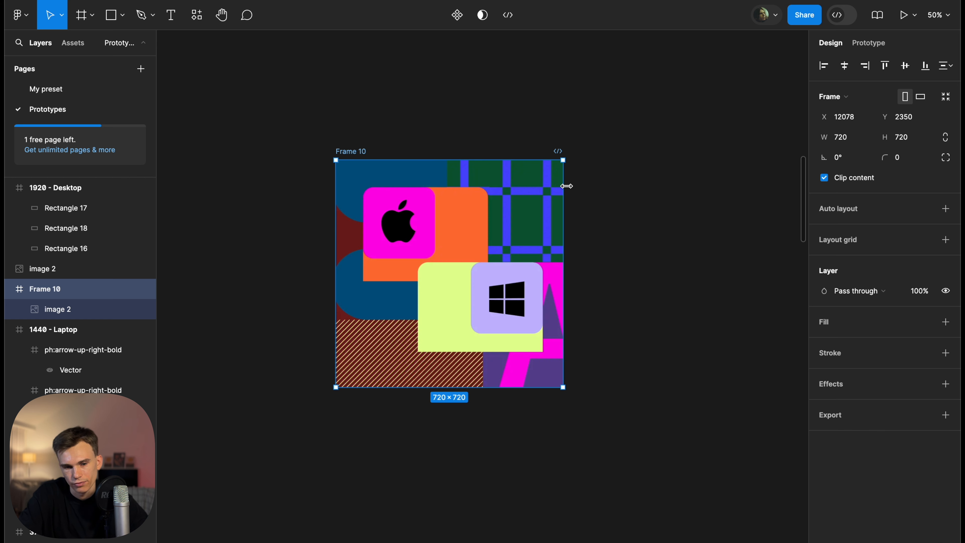
Enlarge Frame 10 from its upper-right corner to about 890 × 1032
{"action": "left_click_drag", "start_coordinate": [564, 160], "coordinate": [615, 58]}
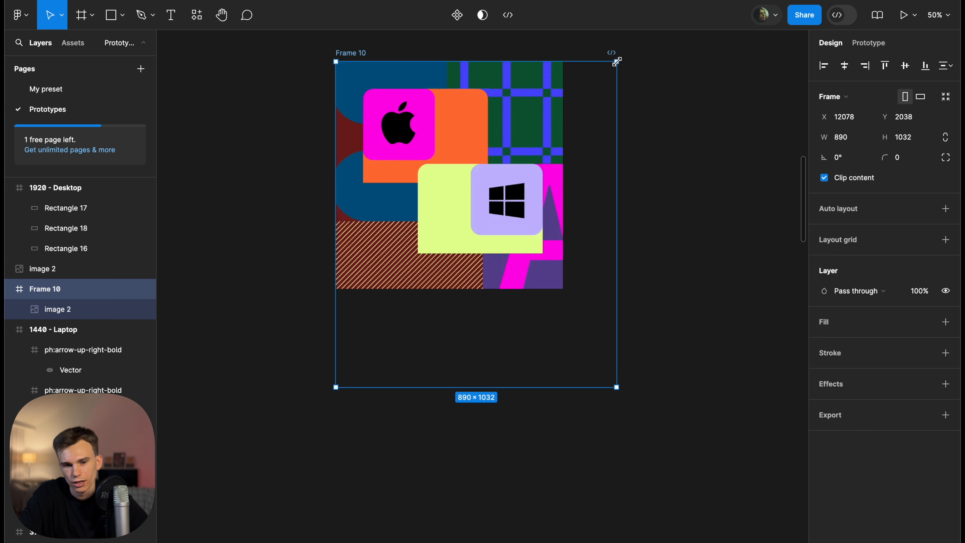
Undo the last enlargement of Frame 10, and select the frame and its nested image in turn to compare them
{"action": "key", "text": "ctrl+z"}
{"action": "left_click", "coordinate": [352, 144]}
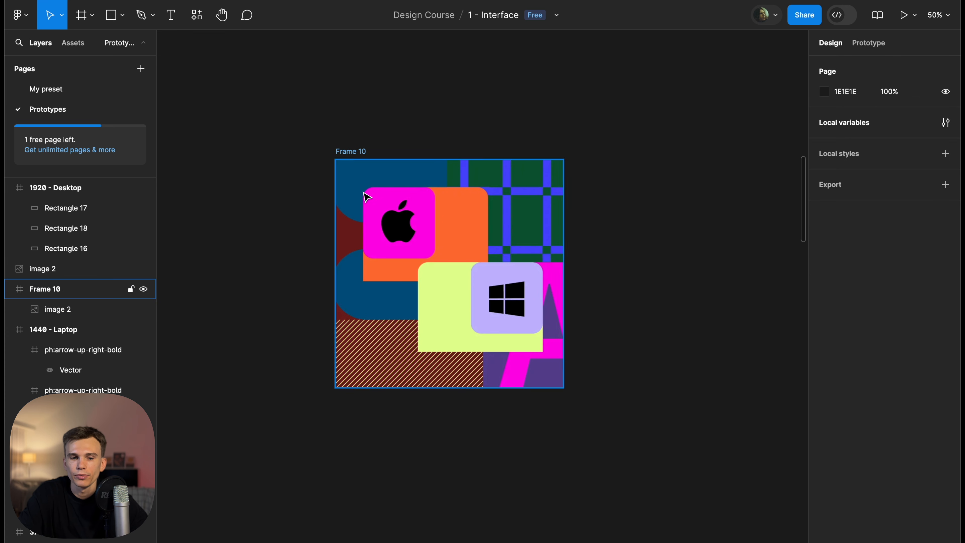
{"action": "left_click", "coordinate": [349, 151]}
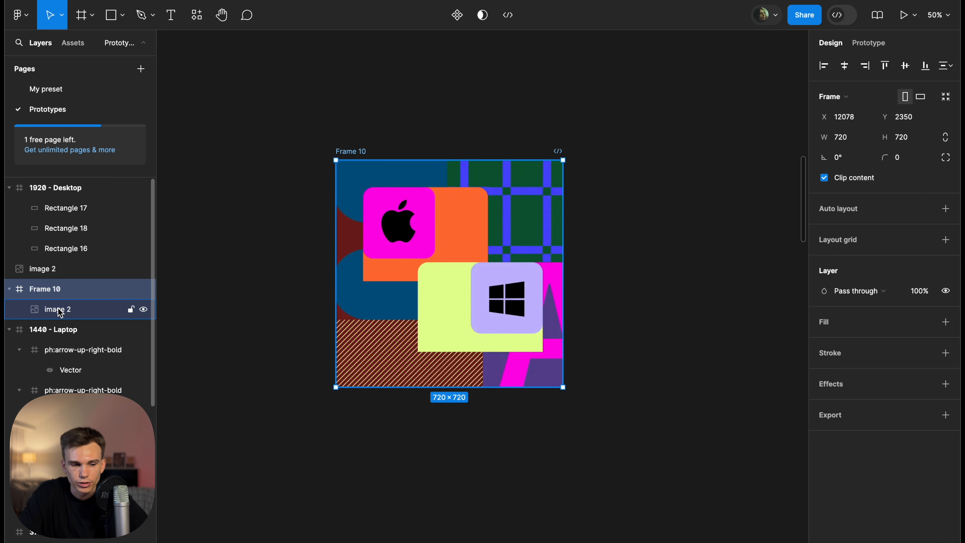
{"action": "double_click", "coordinate": [452, 230]}
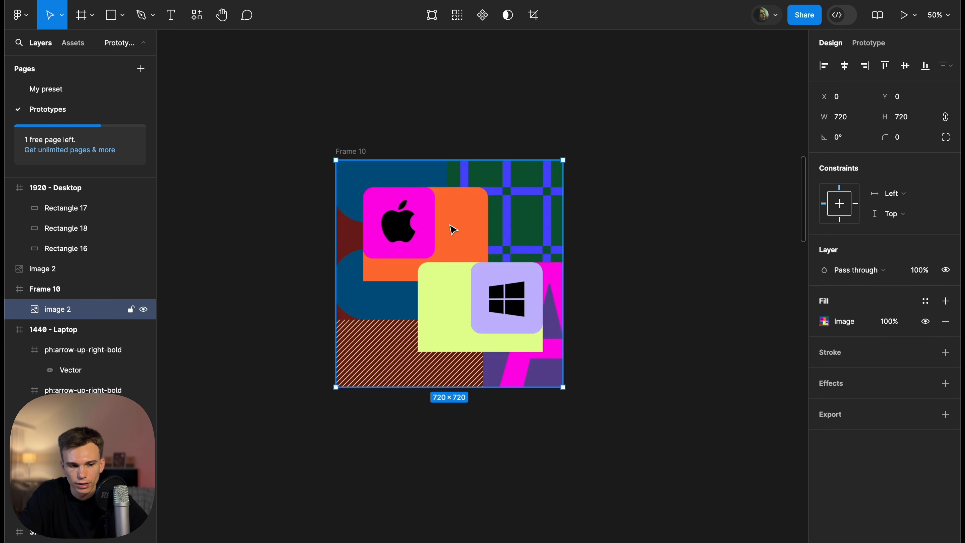
{"action": "left_click", "coordinate": [476, 108]}
{"action": "left_click", "coordinate": [458, 251]}
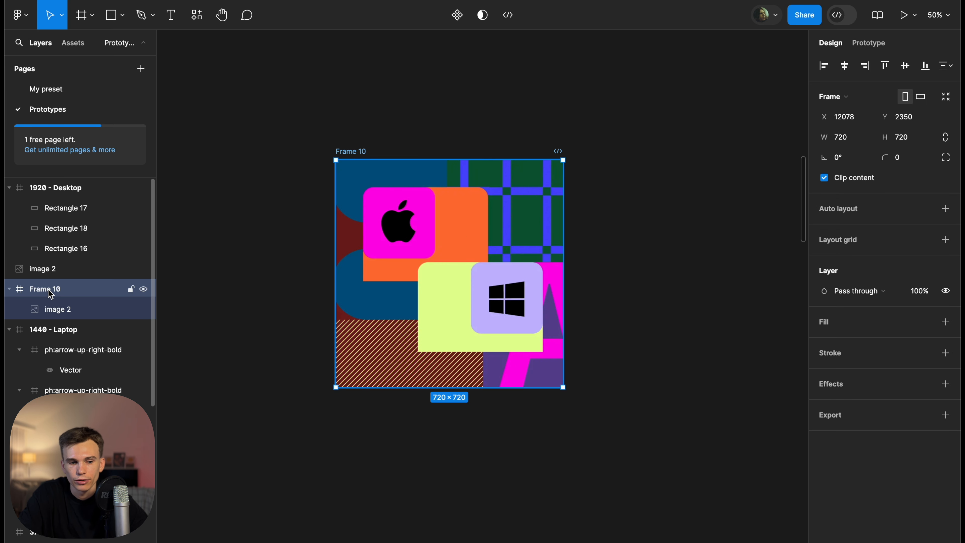
{"action": "double_click", "coordinate": [462, 232]}
{"action": "left_click", "coordinate": [563, 133]}
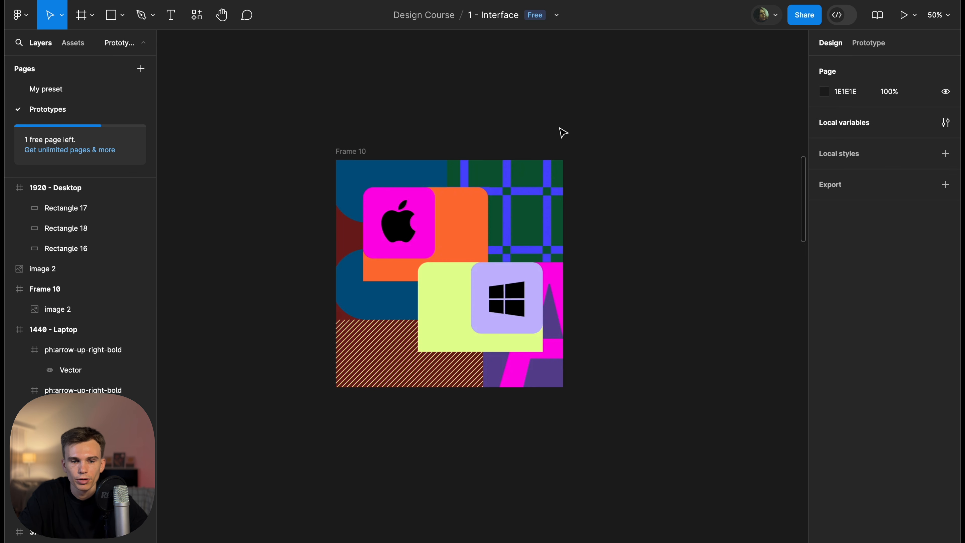
Select the image nested in Frame 10 directly on the canvas, bypassing its parent frame
{"action": "left_click", "coordinate": [517, 161]}
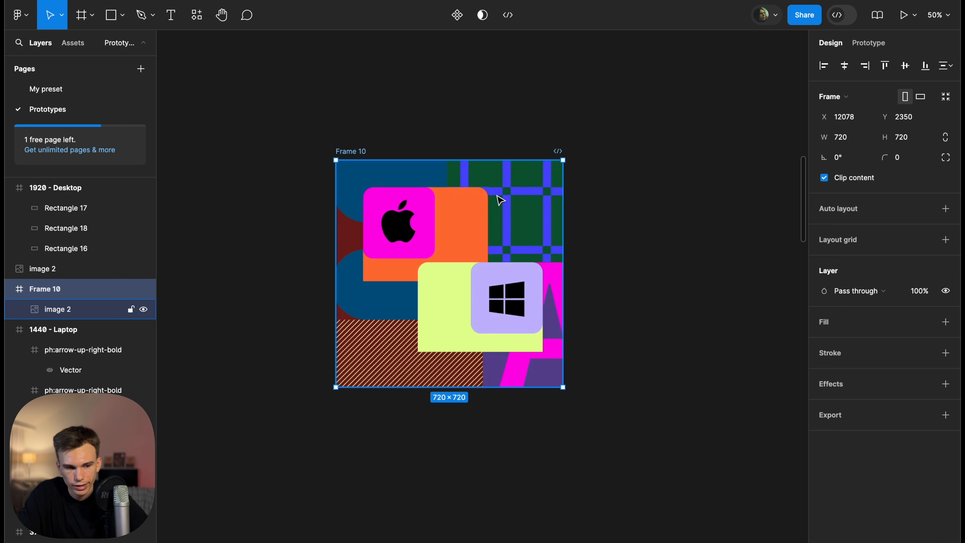
{"action": "key", "text": "super"}
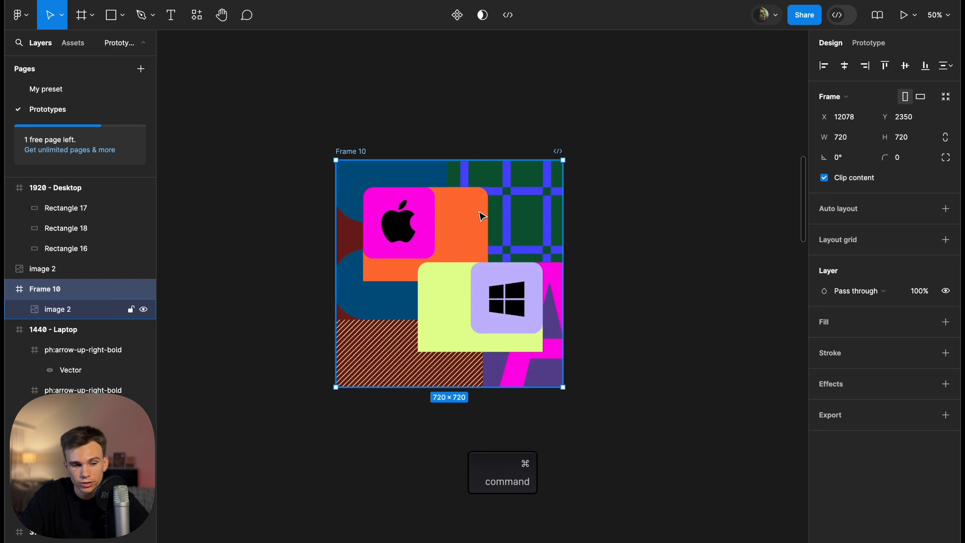
{"action": "left_click", "coordinate": [481, 217], "text": "super"}
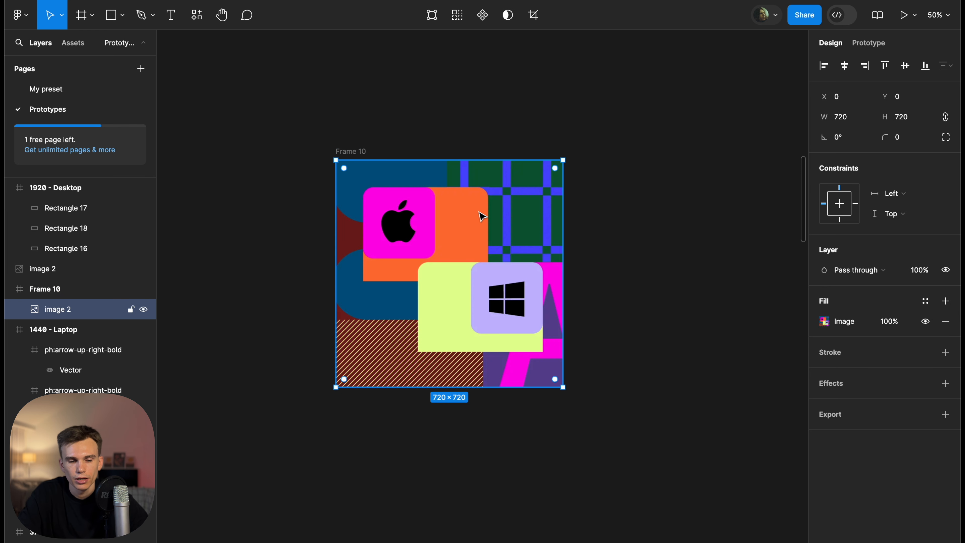
{"action": "left_click", "coordinate": [54, 295]}
{"action": "left_click", "coordinate": [54, 309]}
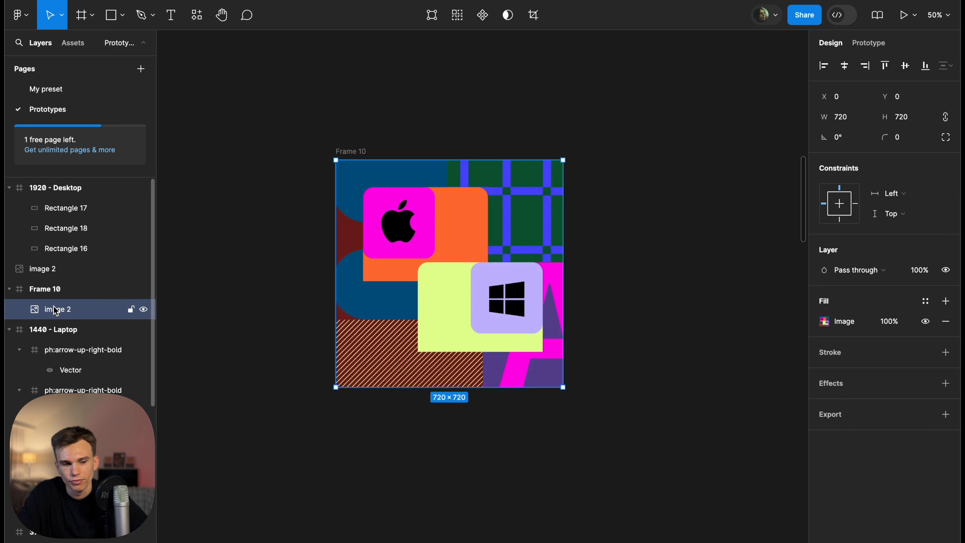
{"action": "left_click", "coordinate": [547, 132]}
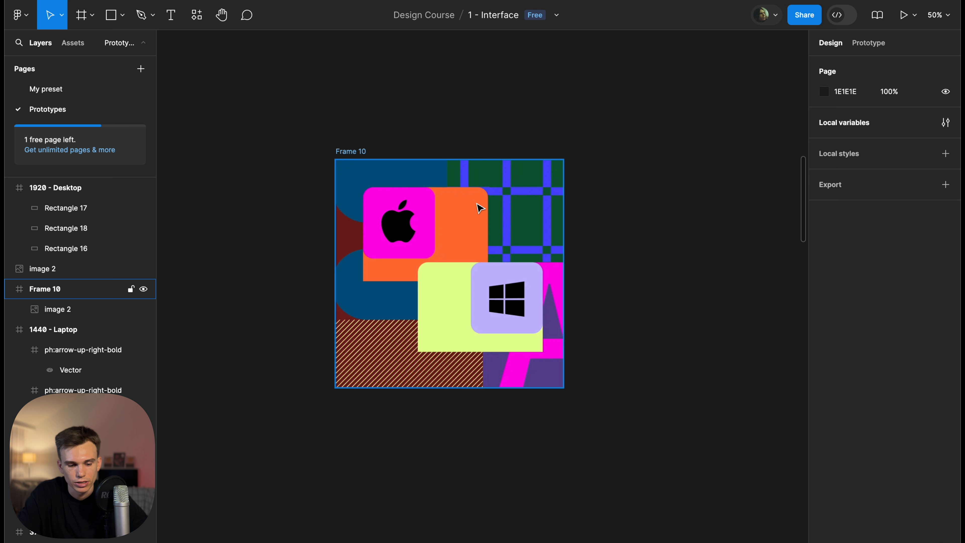
{"action": "key", "text": "super"}
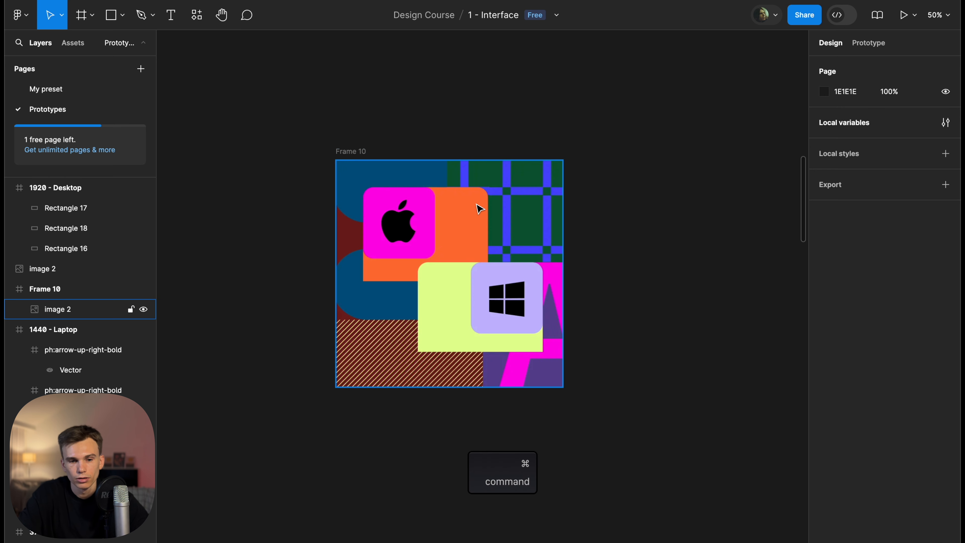
{"action": "left_click", "coordinate": [477, 205], "text": "super"}
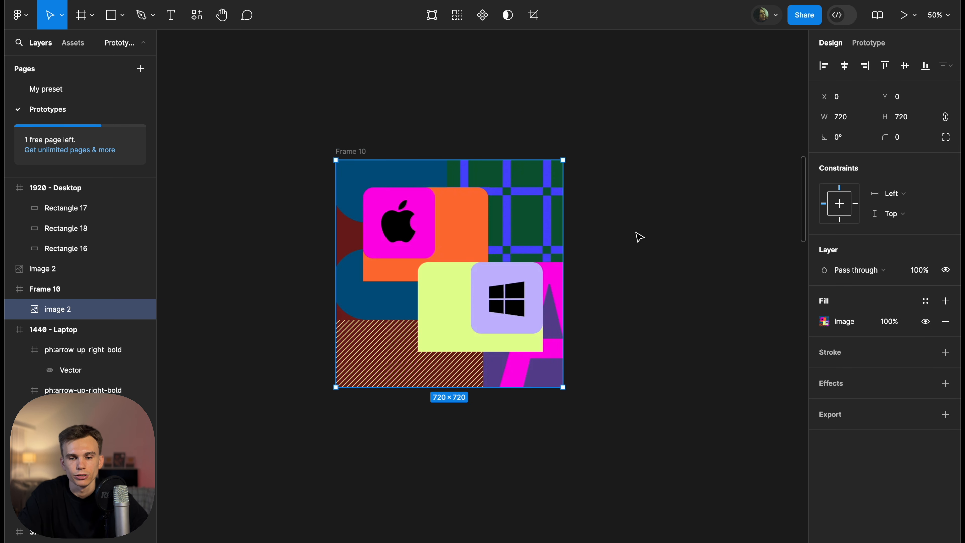
Try different constraints on the nested image, ending with both horizontal and vertical set to Center
{"action": "left_click", "coordinate": [841, 205]}
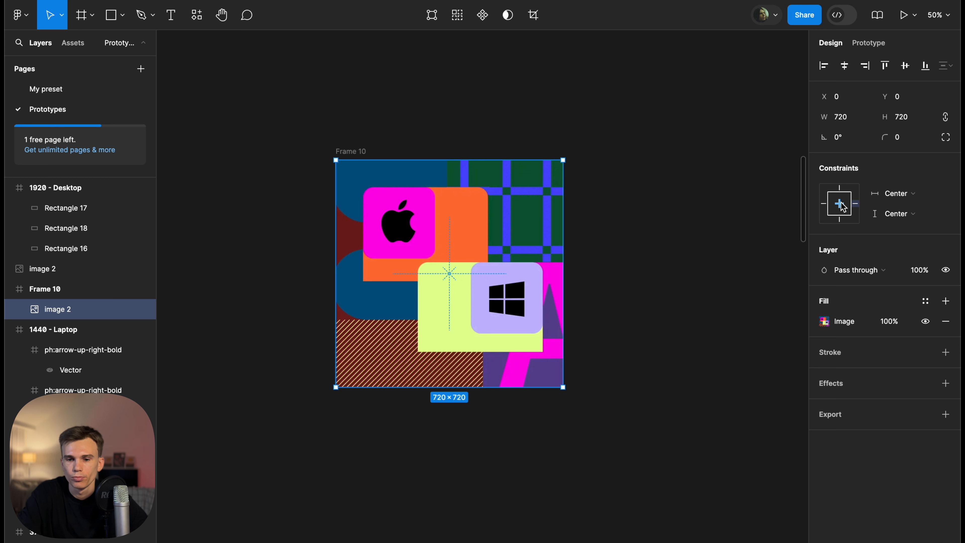
{"action": "left_click", "coordinate": [839, 188]}
{"action": "left_click", "coordinate": [824, 203]}
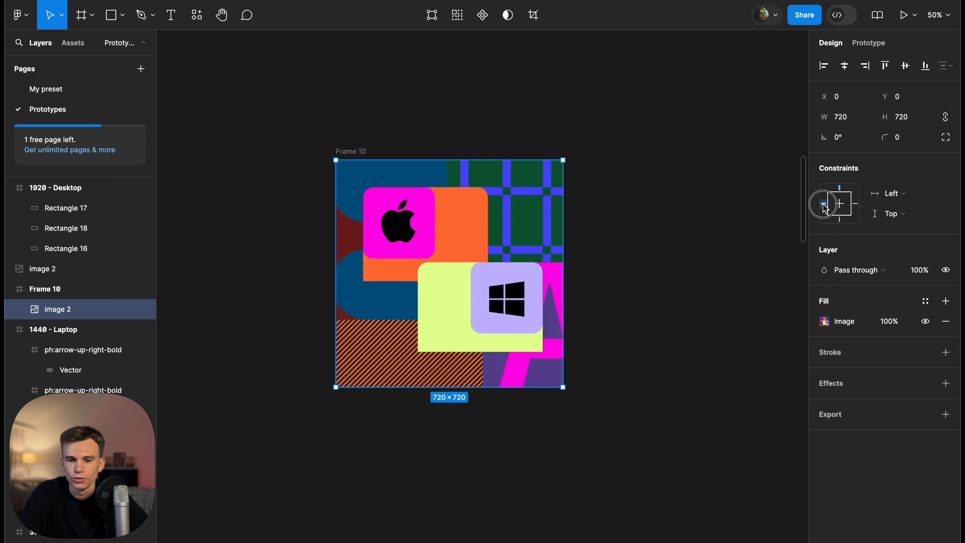
{"action": "left_click", "coordinate": [841, 206]}
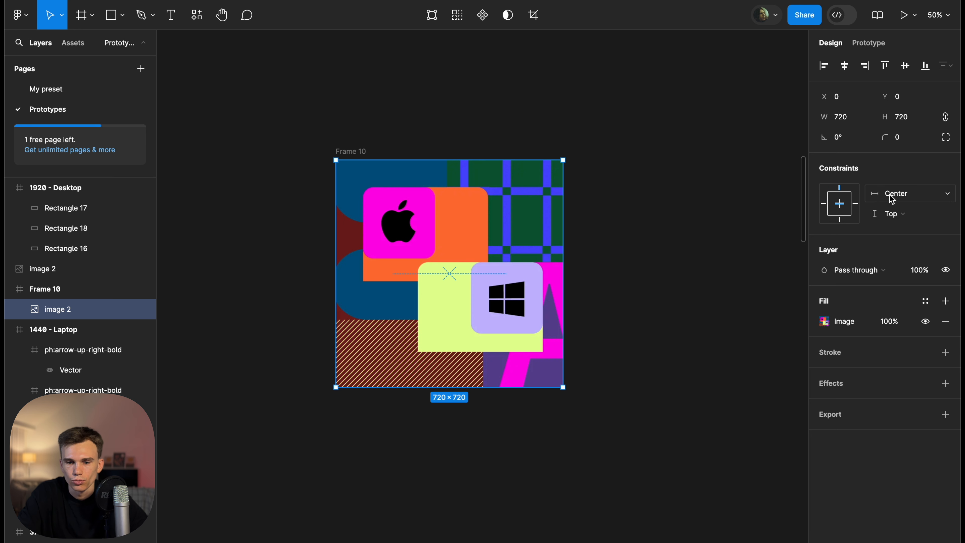
{"action": "left_click", "coordinate": [840, 205]}
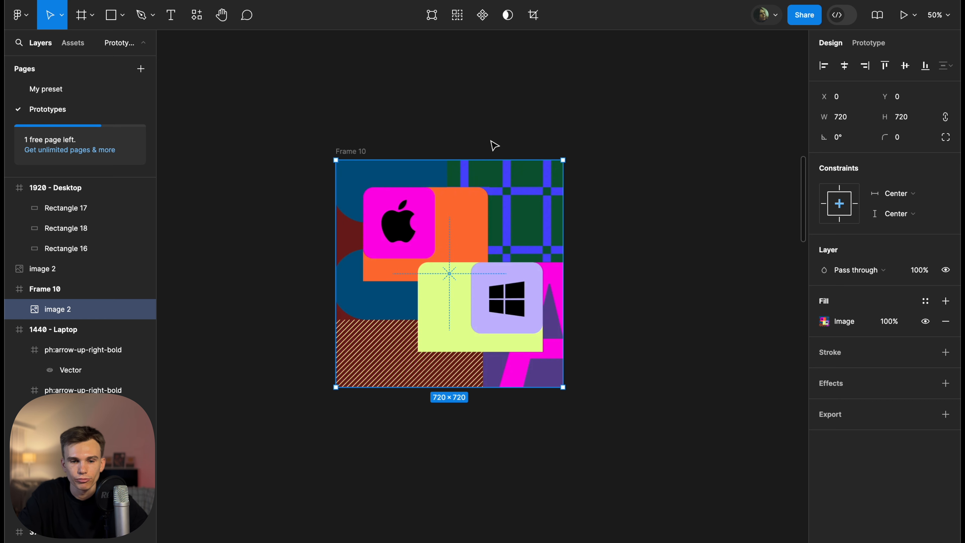
Select the image's parent frame and resize Frame 10 in several stages to about 529 × 512
{"action": "key", "text": "shift+Return"}
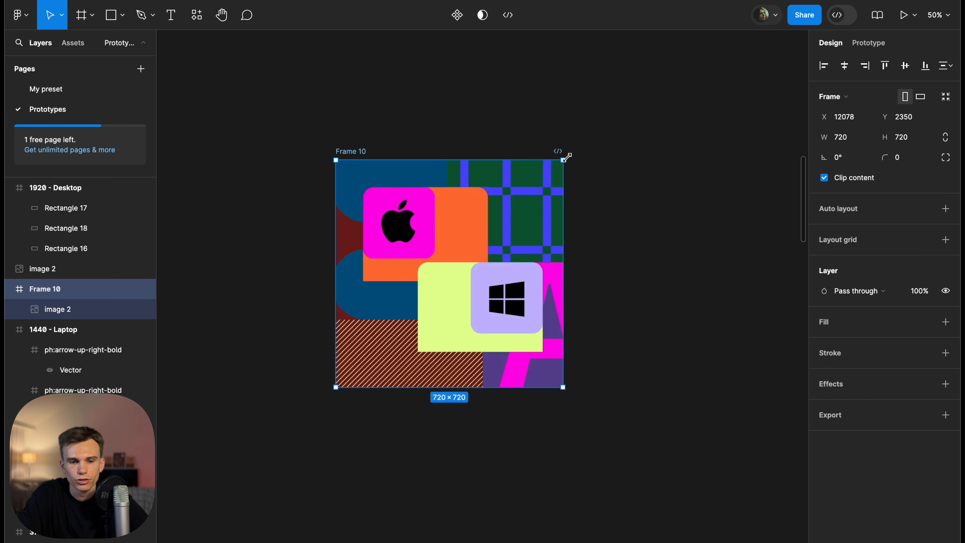
{"action": "left_click_drag", "start_coordinate": [566, 158], "coordinate": [595, 148]}
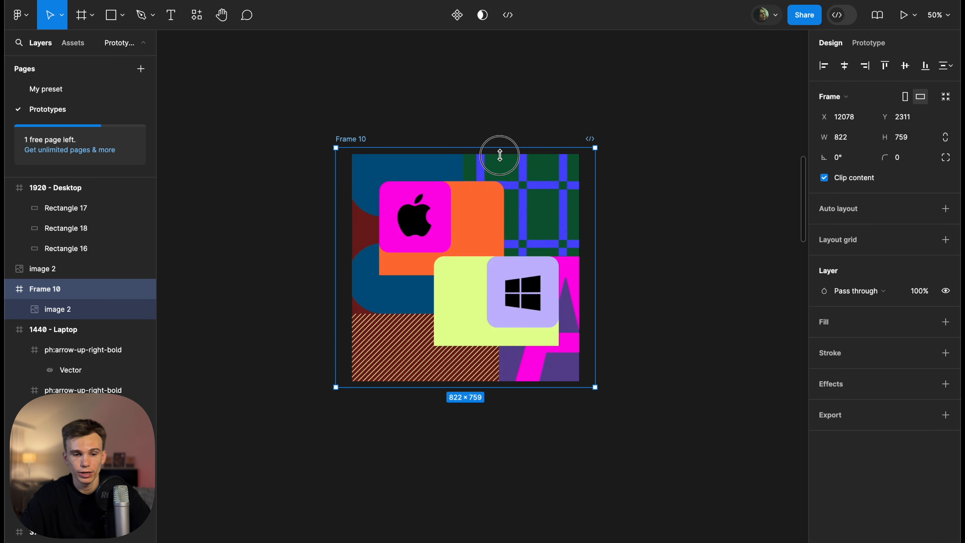
{"action": "left_click_drag", "start_coordinate": [500, 155], "coordinate": [461, 225]}
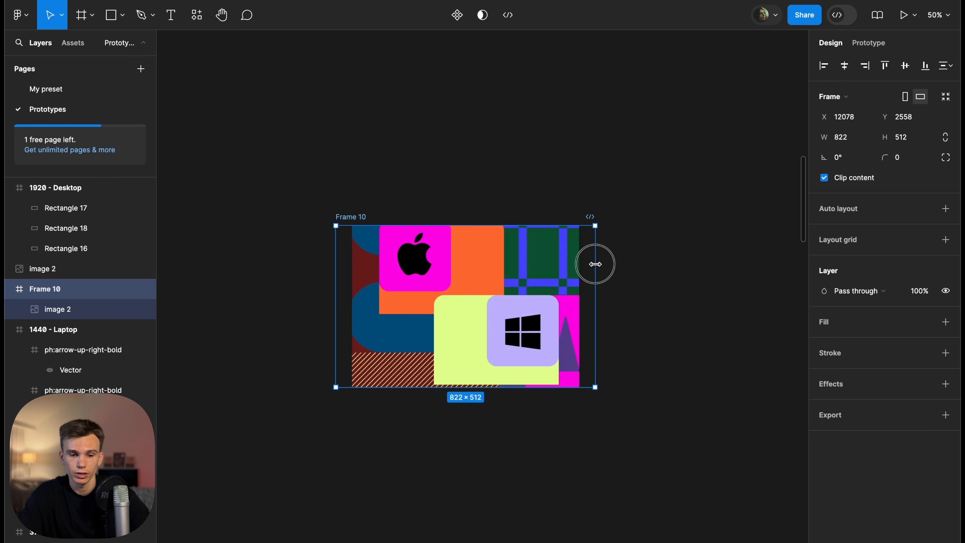
{"action": "left_click_drag", "start_coordinate": [594, 263], "coordinate": [503, 264]}
Reposition the nested image inside Frame 10 to about X -159, Y -89
{"action": "scroll", "coordinate": [433, 271], "scroll_direction": "up", "scroll_amount": 3}
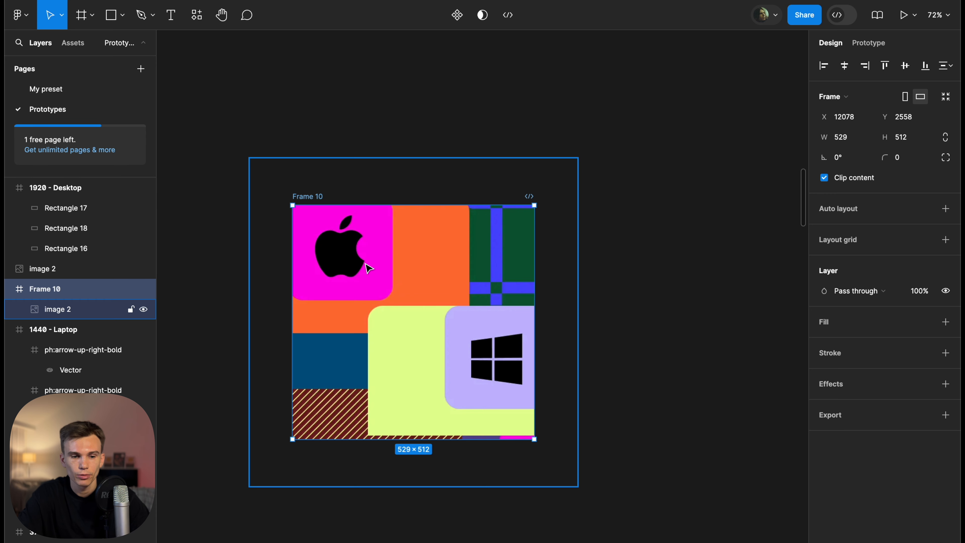
{"action": "left_click", "coordinate": [366, 265]}
{"action": "scroll", "coordinate": [366, 266], "scroll_direction": "left", "scroll_amount": 1}
{"action": "scroll", "coordinate": [366, 266], "scroll_direction": "down", "scroll_amount": 1}
{"action": "left_click_drag", "start_coordinate": [436, 239], "coordinate": [456, 284]}
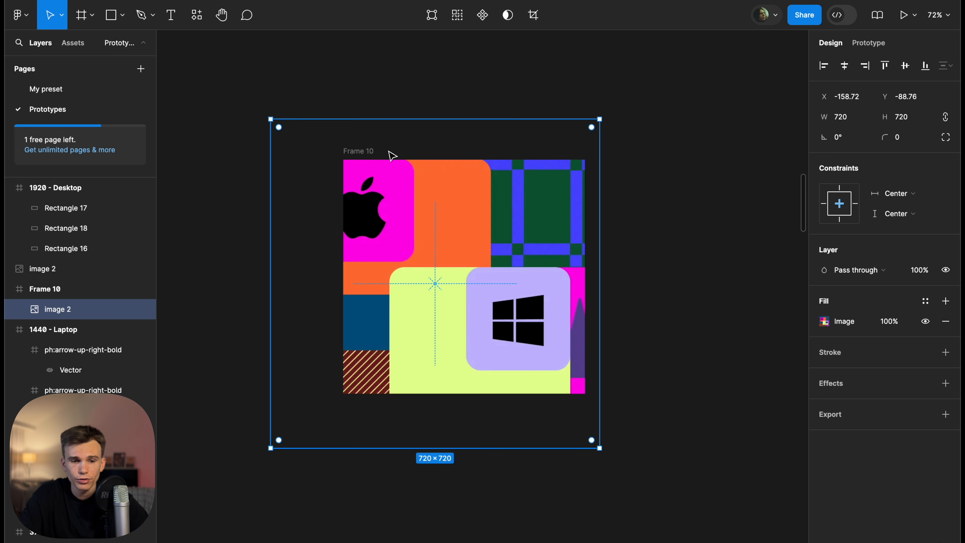
Turn content clipping off for Frame 10 and back on to compare the masked and full image
{"action": "left_click", "coordinate": [359, 151]}
{"action": "left_click", "coordinate": [823, 178]}
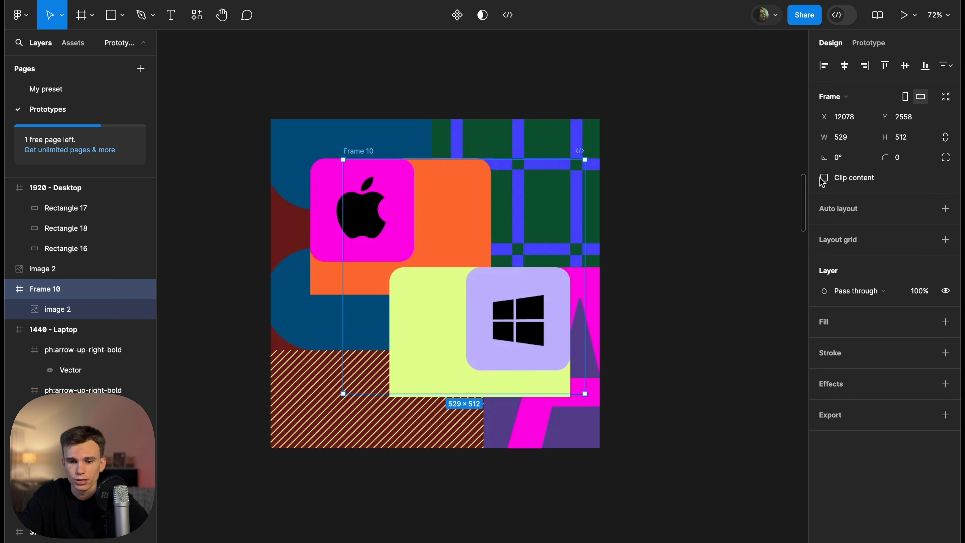
{"action": "left_click", "coordinate": [824, 178]}
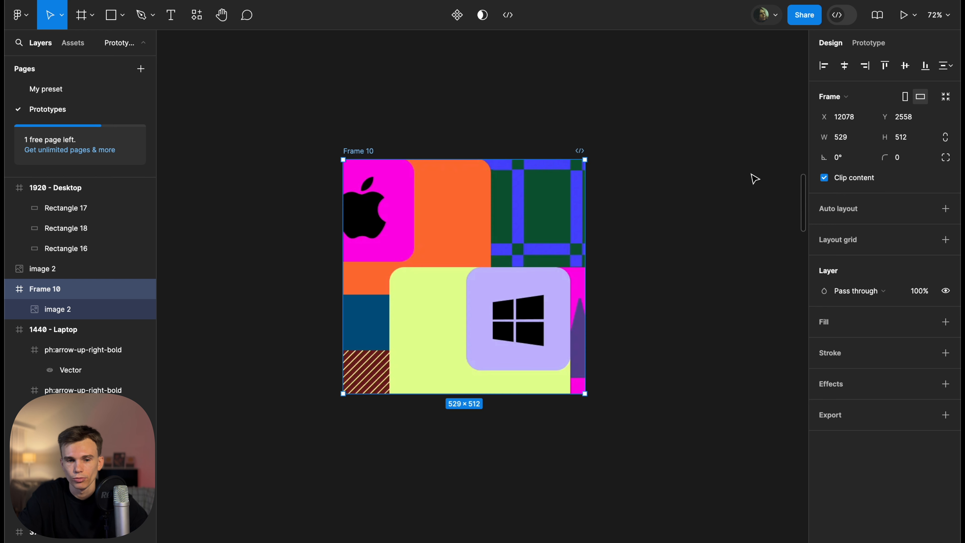
Ungroup Frame 10 to free its image, and switch the image fill from Fill to Crop
{"action": "key", "text": "ctrl+shift+g"}
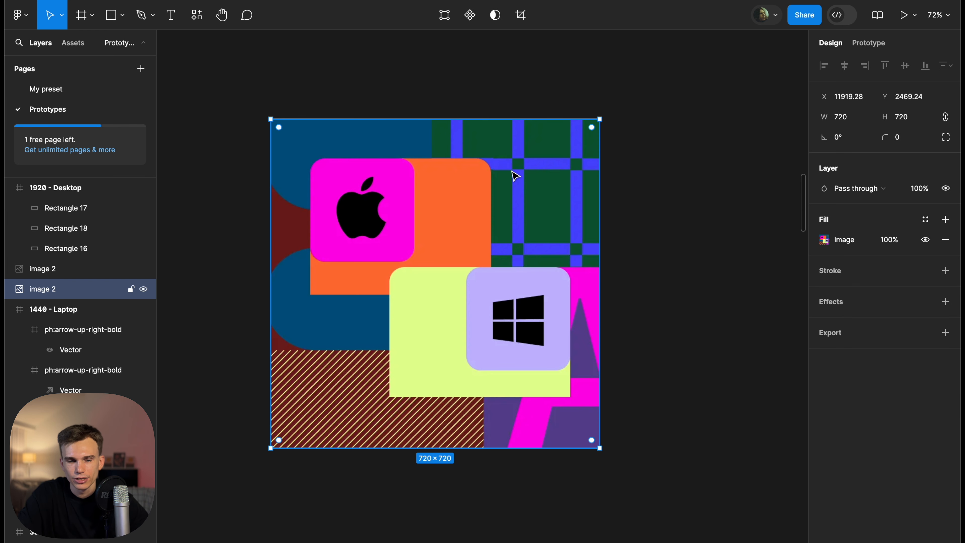
{"action": "double_click", "coordinate": [515, 175]}
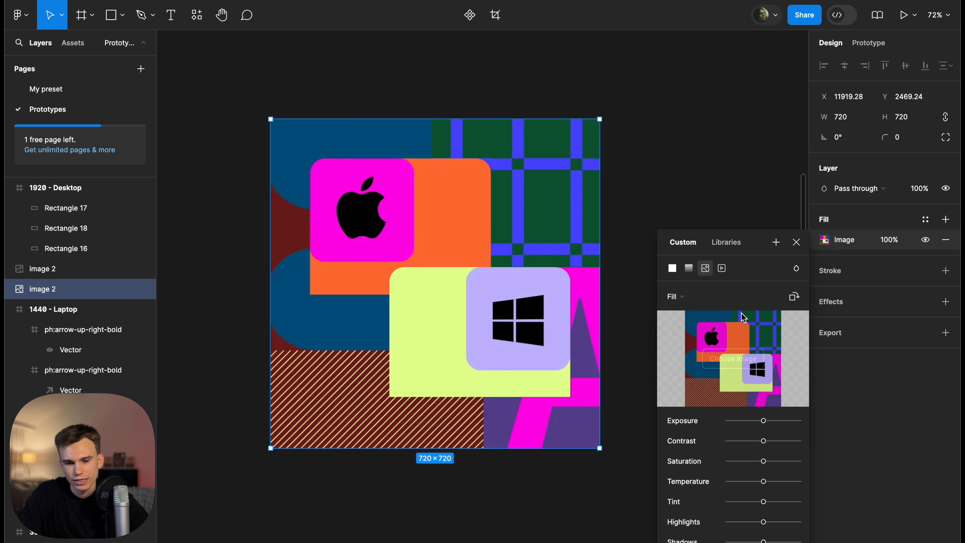
{"action": "left_click", "coordinate": [697, 305]}
{"action": "left_click", "coordinate": [699, 325]}
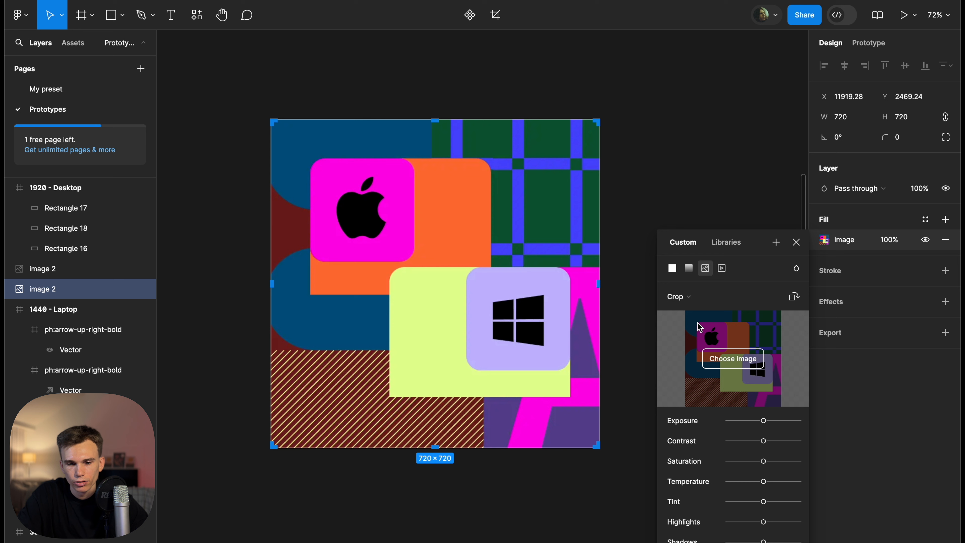
Crop the image's right, top and left edges to about 530.5 × 656 and apply the crop
{"action": "left_click_drag", "start_coordinate": [601, 281], "coordinate": [547, 280]}
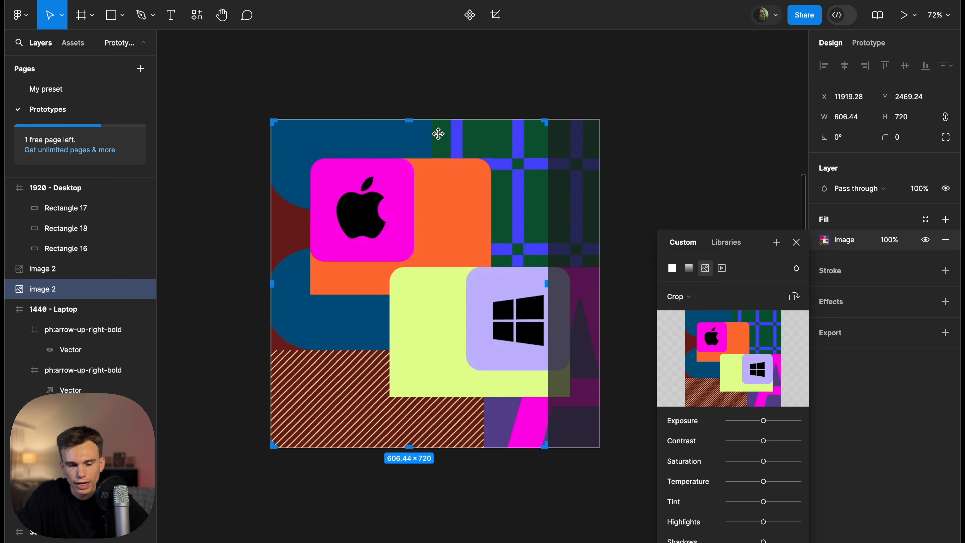
{"action": "left_click_drag", "start_coordinate": [409, 118], "coordinate": [409, 150]}
{"action": "left_click_drag", "start_coordinate": [272, 290], "coordinate": [307, 290]}
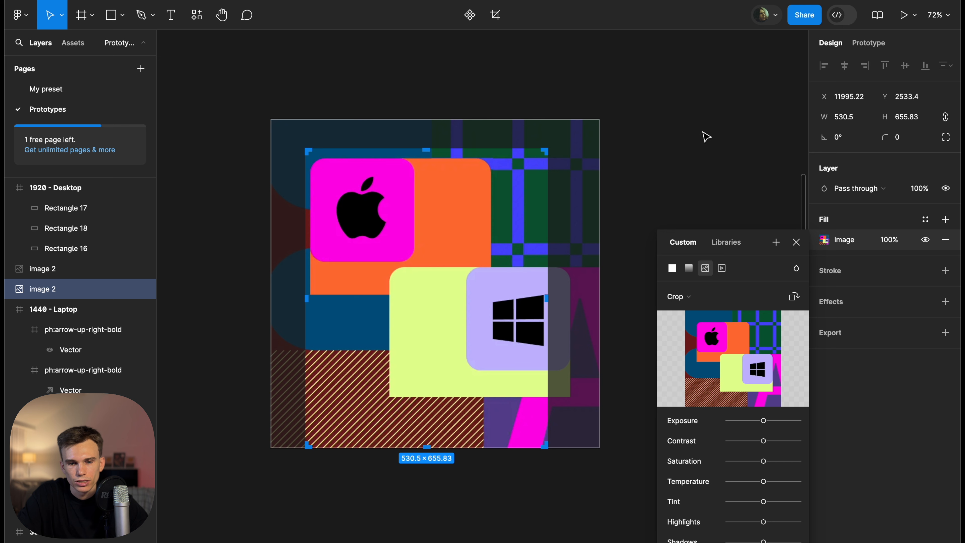
{"action": "key", "text": "Return"}
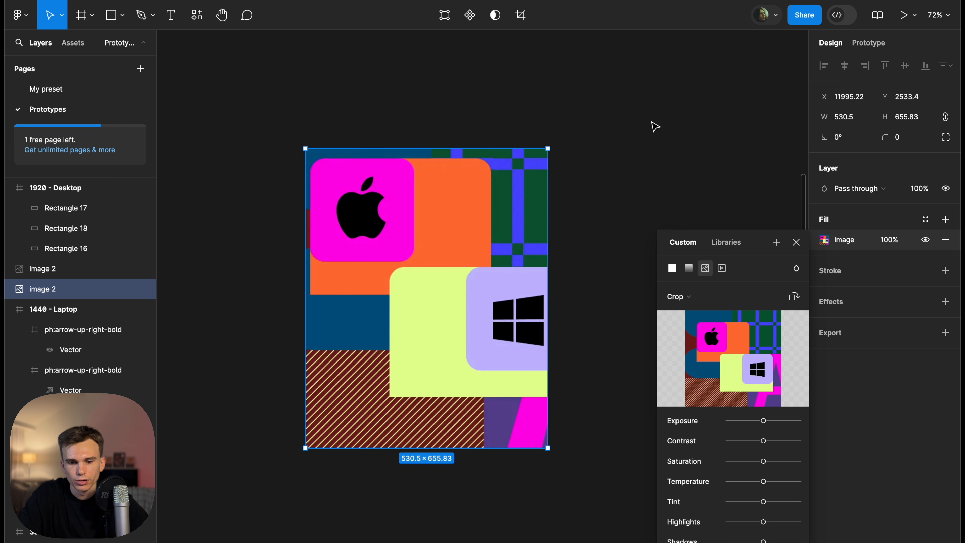
{"action": "left_click", "coordinate": [724, 95]}
Reopen the image's crop, extend its right edge to a width of about 634, and close the fill settings
{"action": "left_click", "coordinate": [435, 222]}
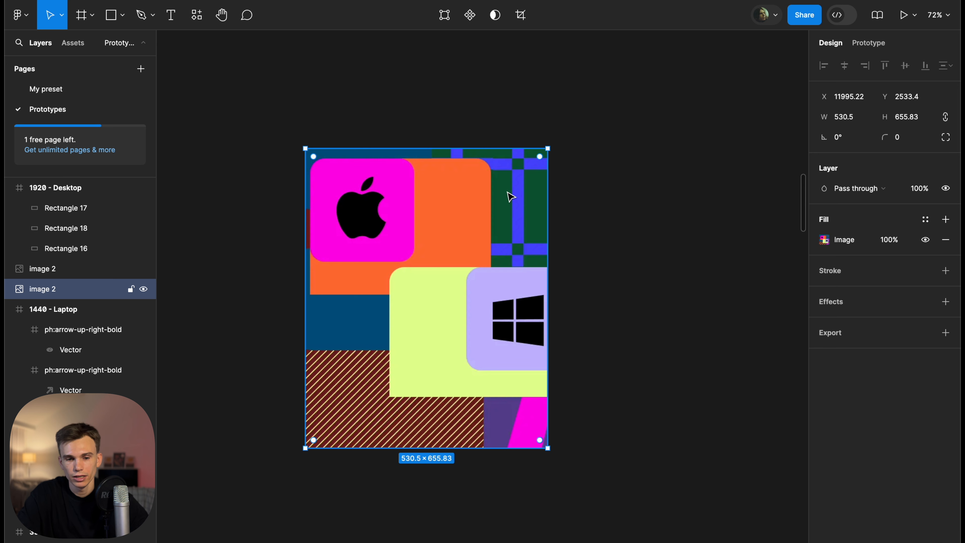
{"action": "double_click", "coordinate": [511, 196]}
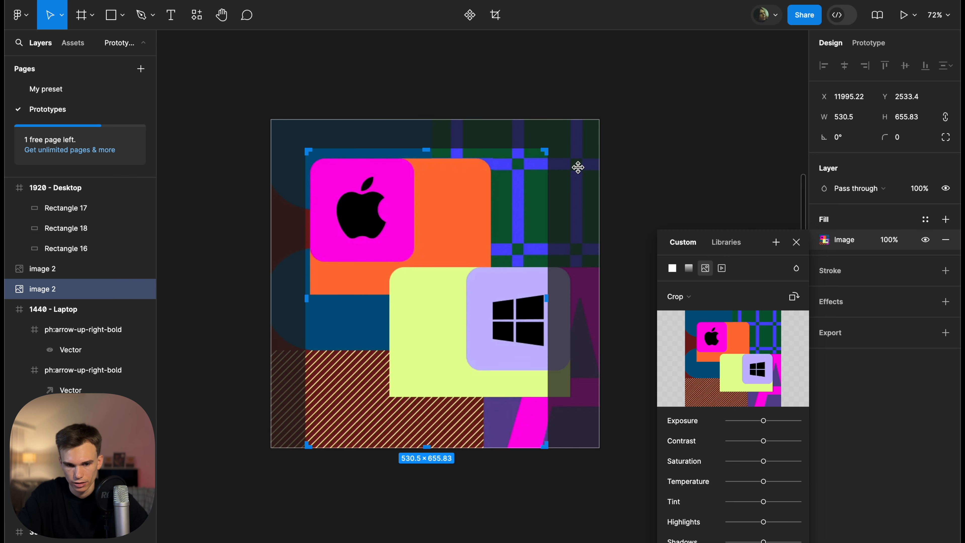
{"action": "left_click_drag", "start_coordinate": [547, 159], "coordinate": [651, 149]}
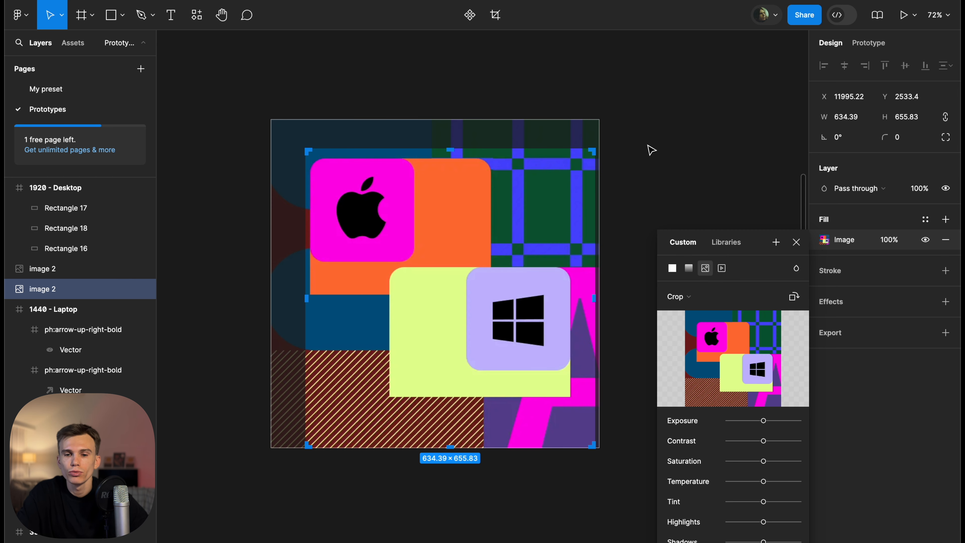
{"action": "key", "text": "Escape"}
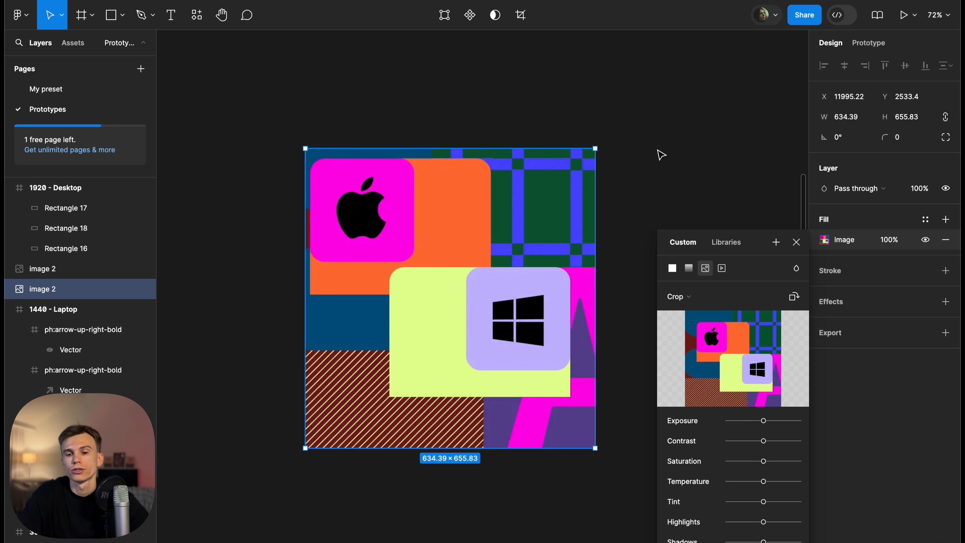
{"action": "left_click", "coordinate": [797, 240]}
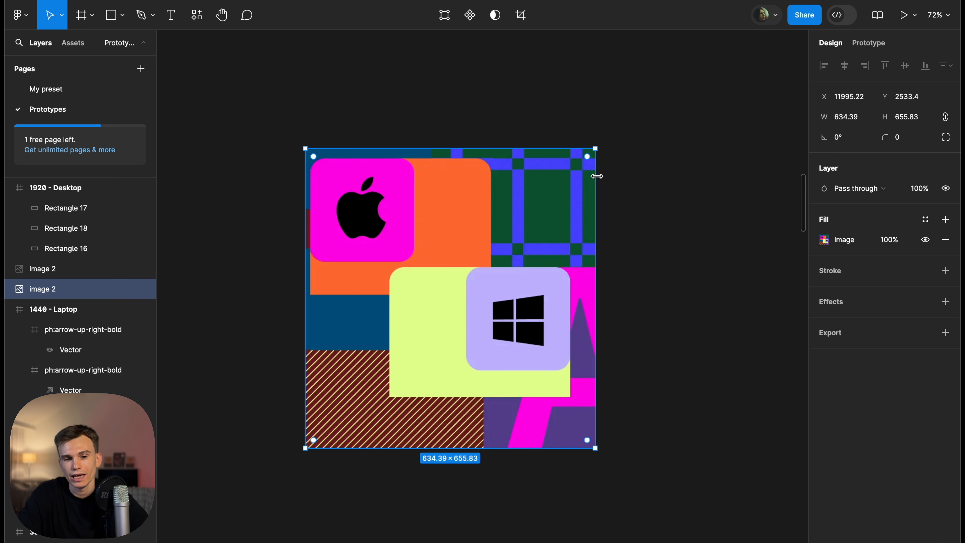
{"action": "key", "text": "super"}
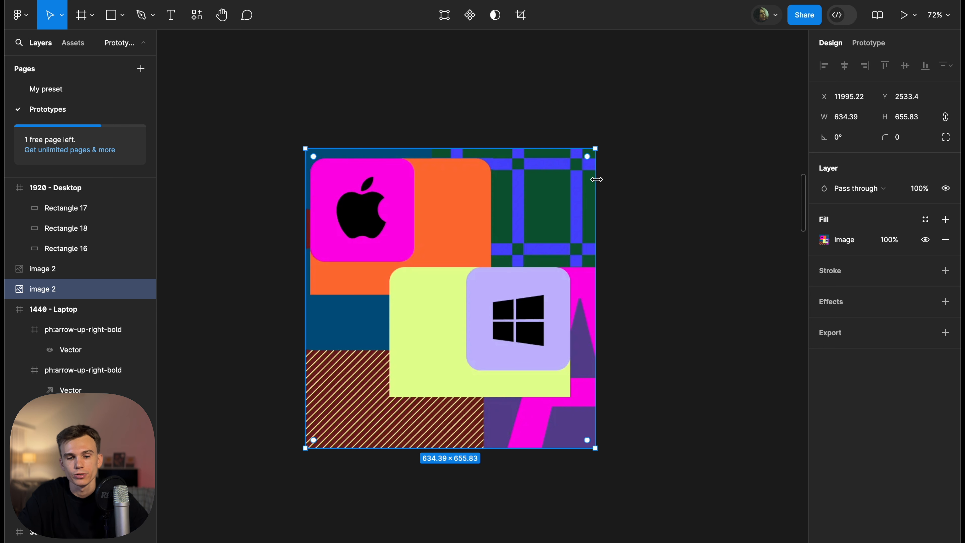
Narrow the cropped image to 410 wide, enlarge it to about 694 × 750, and adjust the right edge of its crop
{"action": "left_click_drag", "start_coordinate": [595, 182], "coordinate": [493, 189]}
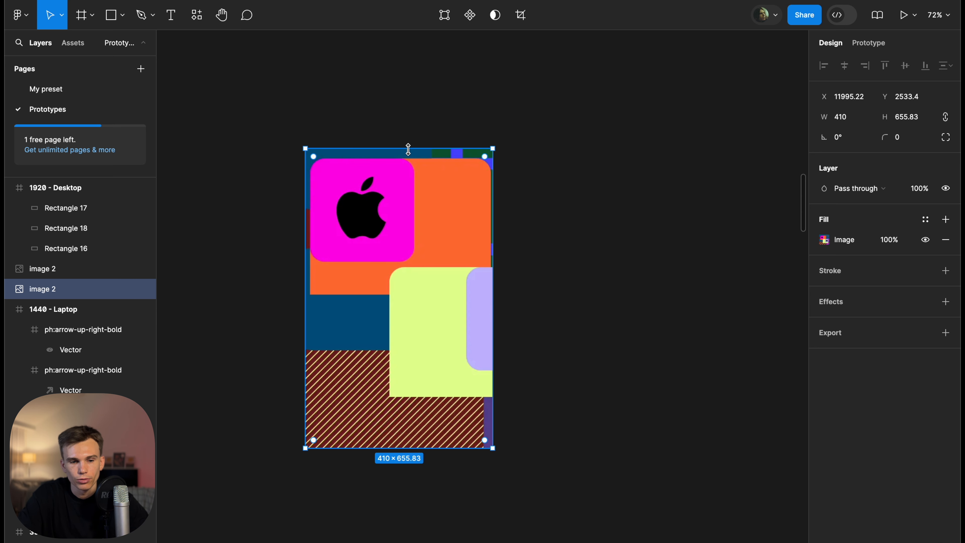
{"action": "left_click_drag", "start_coordinate": [408, 149], "coordinate": [623, 105]}
{"action": "double_click", "coordinate": [577, 185]}
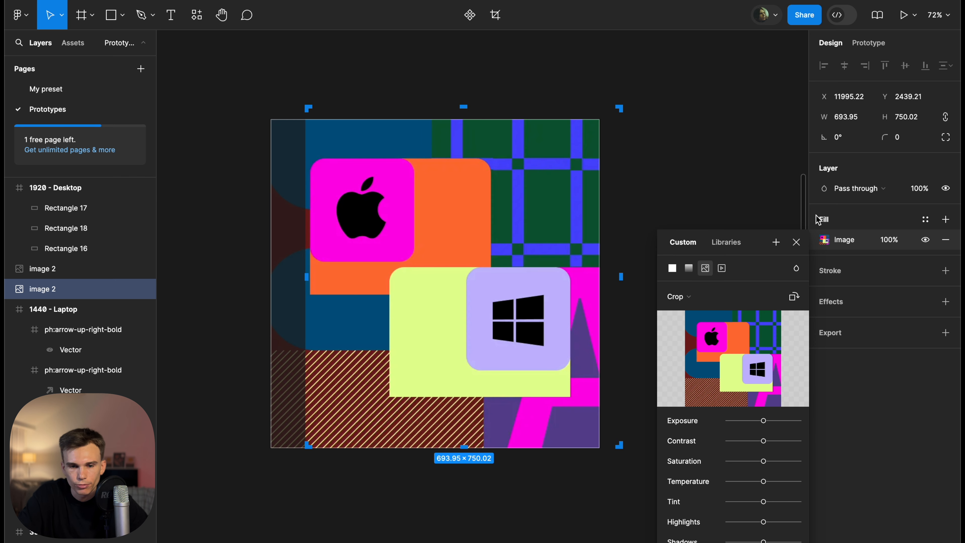
{"action": "left_click_drag", "start_coordinate": [622, 298], "coordinate": [610, 280]}
{"action": "left_click", "coordinate": [715, 177]}
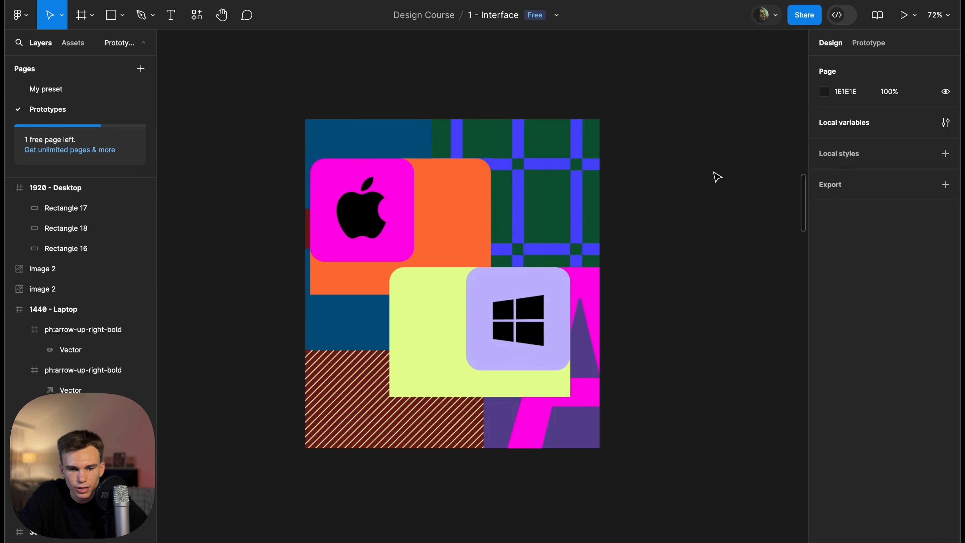
Shrink the cropped image from its edges to about 462.63 × 423.85 and deselect it
{"action": "left_click", "coordinate": [586, 244]}
{"action": "left_click_drag", "start_coordinate": [610, 237], "coordinate": [501, 235]}
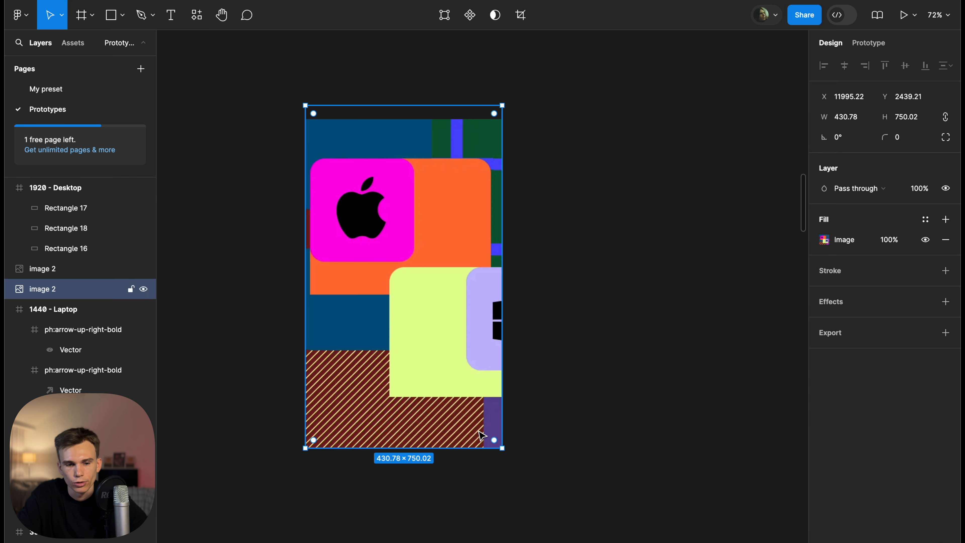
{"action": "left_click_drag", "start_coordinate": [462, 448], "coordinate": [463, 448]}
{"action": "left_click_drag", "start_coordinate": [463, 448], "coordinate": [463, 401]}
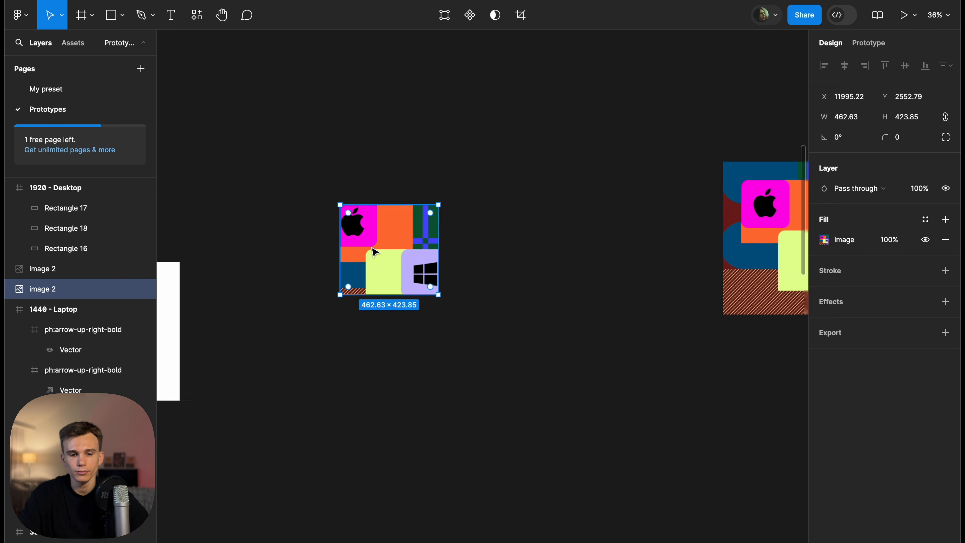
{"action": "left_click", "coordinate": [306, 142]}
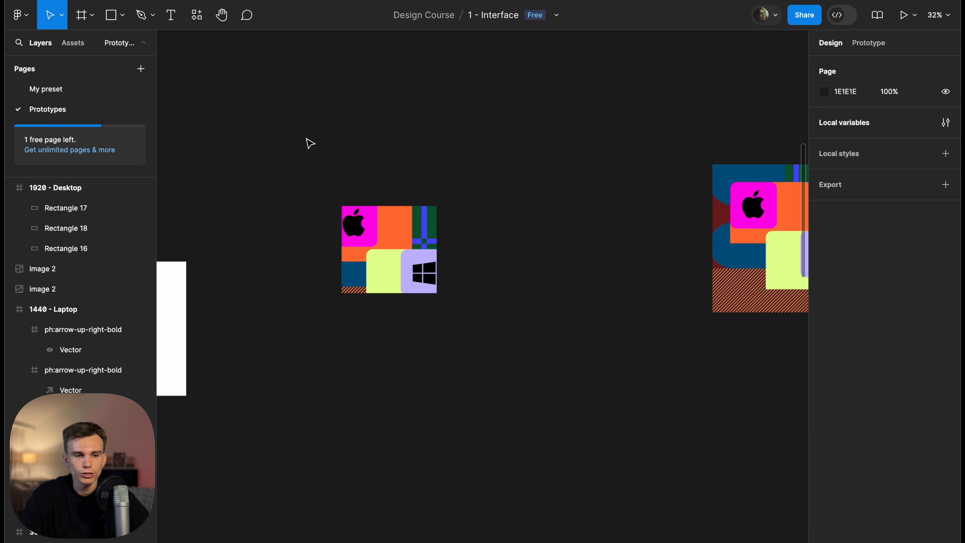
Draw a section of about 2755 × 4739 enclosing the 1440 - Laptop and 375 frames
{"action": "left_click", "coordinate": [81, 16]}
{"action": "left_click", "coordinate": [93, 17]}
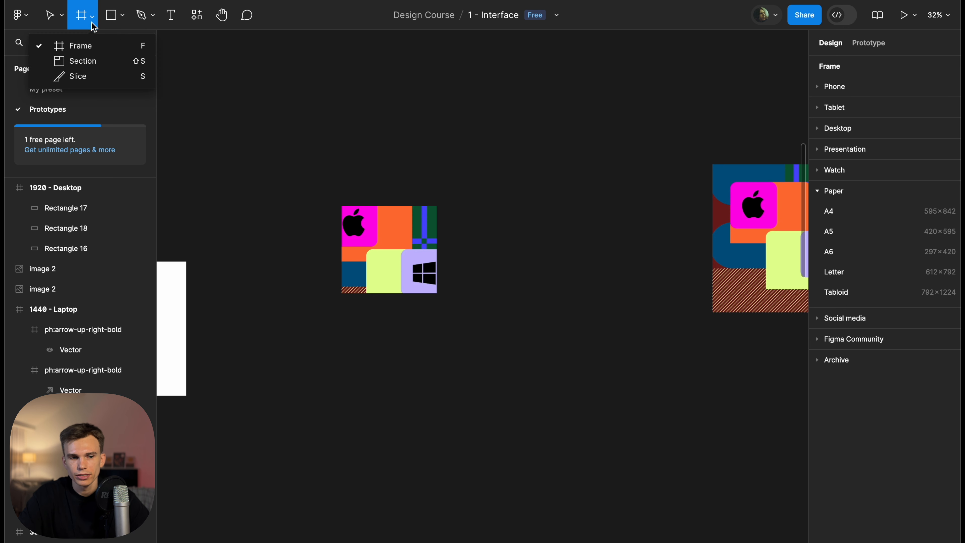
{"action": "left_click", "coordinate": [85, 63]}
{"action": "scroll", "coordinate": [366, 100], "scroll_direction": "down", "scroll_amount": 2}
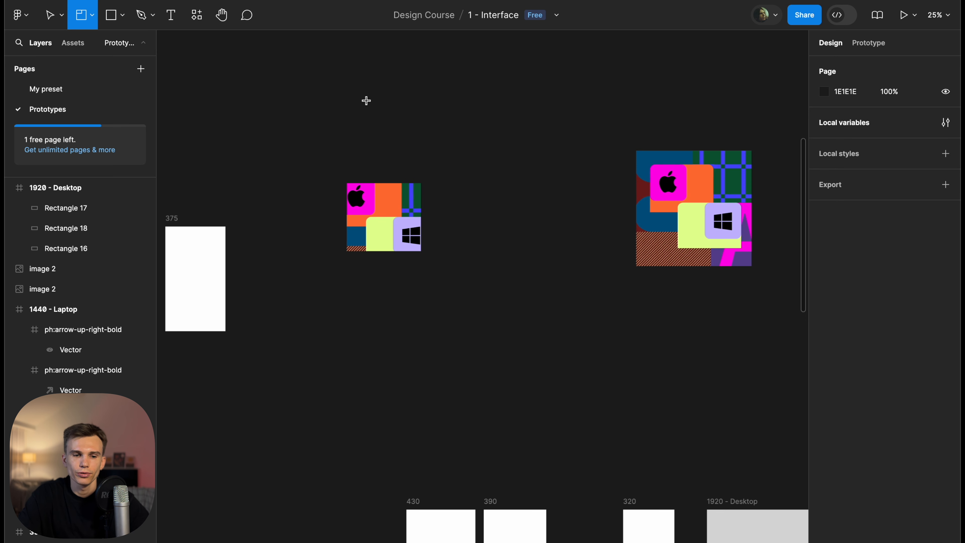
{"action": "scroll", "coordinate": [430, 89], "scroll_direction": "down", "scroll_amount": 6}
{"action": "scroll", "coordinate": [431, 88], "scroll_direction": "up", "scroll_amount": 3}
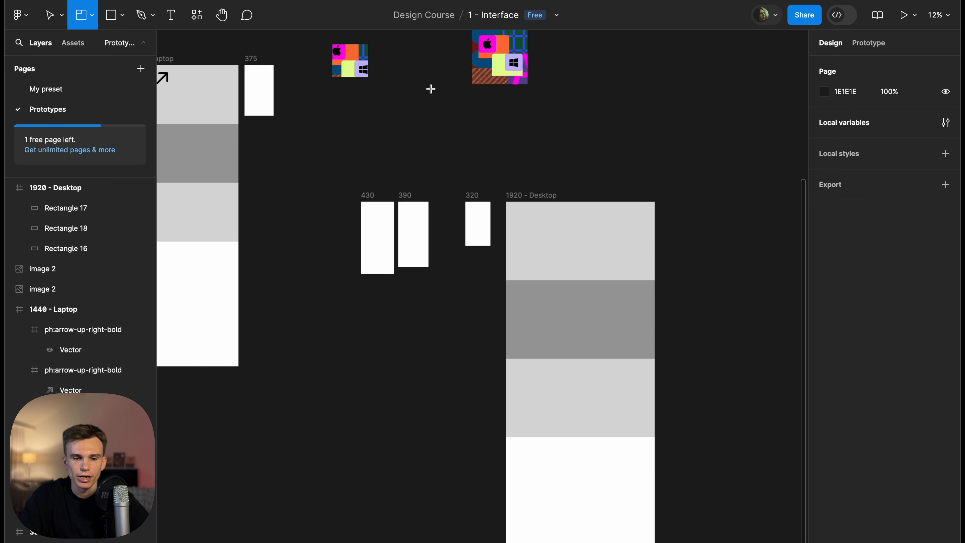
{"action": "scroll", "coordinate": [431, 89], "scroll_direction": "down", "scroll_amount": 3}
{"action": "scroll", "coordinate": [431, 89], "scroll_direction": "right", "scroll_amount": 3}
{"action": "scroll", "coordinate": [430, 89], "scroll_direction": "up", "scroll_amount": 4}
{"action": "scroll", "coordinate": [431, 89], "scroll_direction": "left", "scroll_amount": 6}
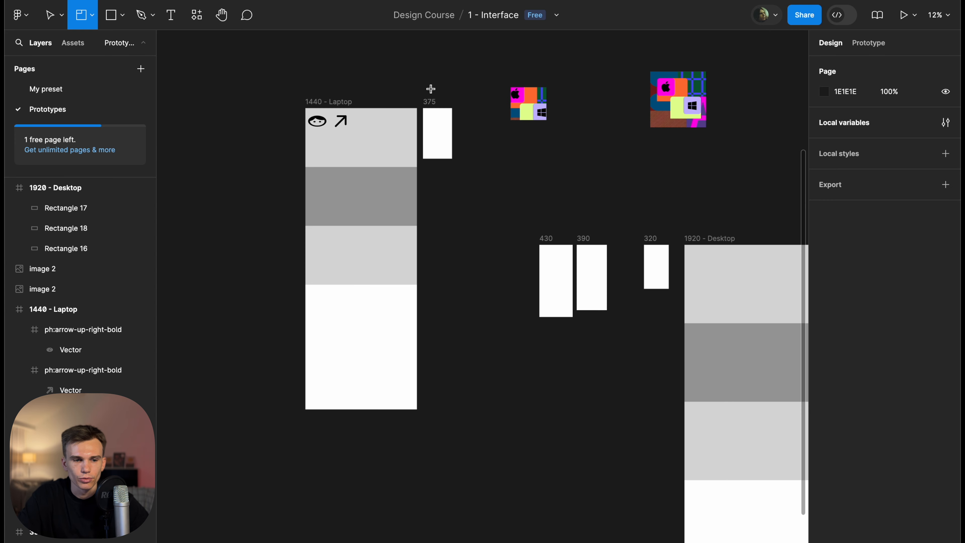
{"action": "left_click_drag", "start_coordinate": [262, 87], "coordinate": [476, 454]}
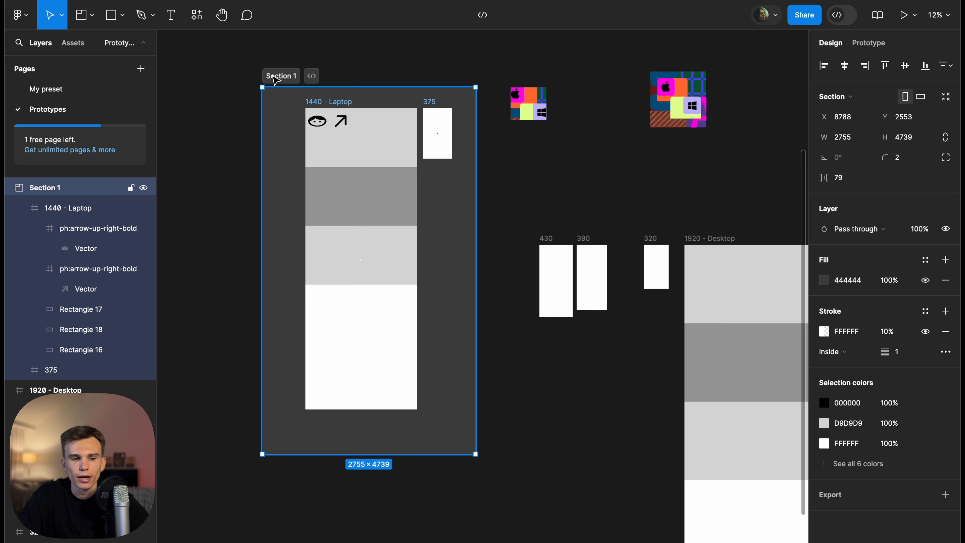
Rename the new section as Contact Page and deselect it
{"action": "type", "text": "dontact"}
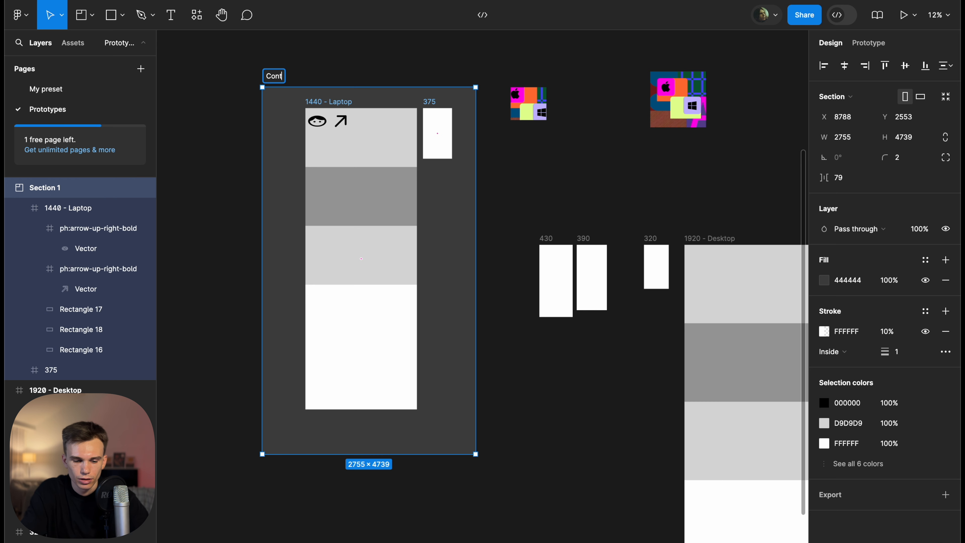
{"action": "type", "text": "e"}
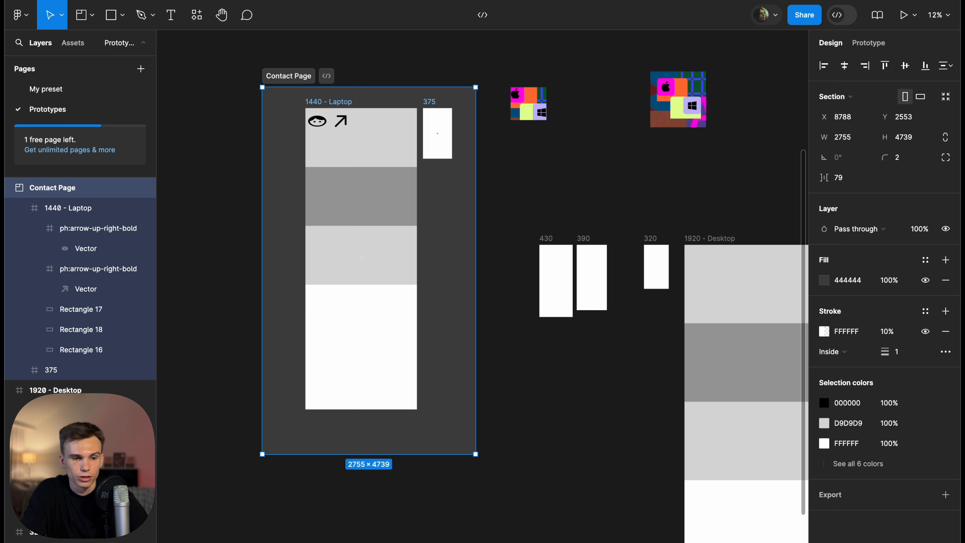
{"action": "left_click", "coordinate": [351, 58]}
Move the 1440 - Laptop and 375 frames closer to the section's left edge and narrow the Contact Page section to about 2384
{"action": "scroll", "coordinate": [346, 143], "scroll_direction": "up", "scroll_amount": 5}
{"action": "scroll", "coordinate": [398, 108], "scroll_direction": "up", "scroll_amount": 3}
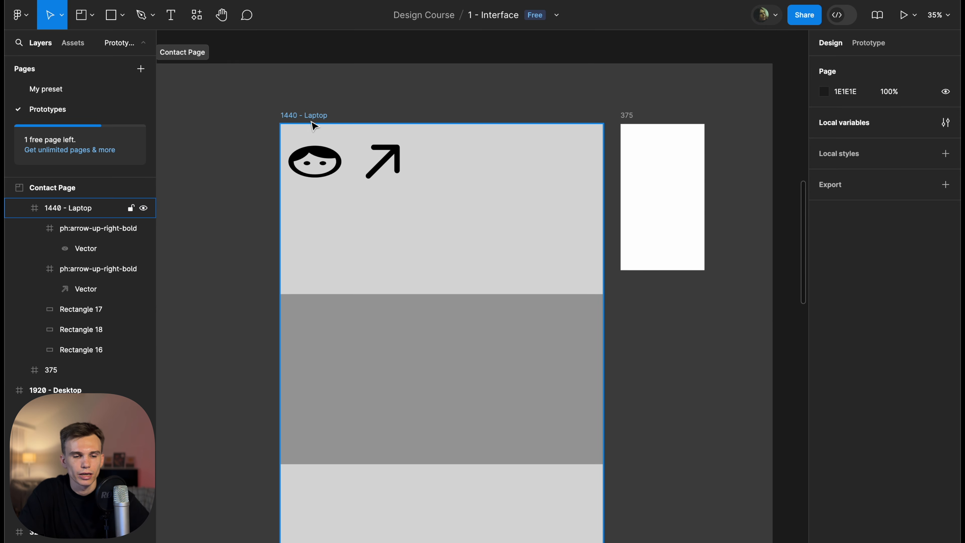
{"action": "left_click_drag", "start_coordinate": [309, 113], "coordinate": [223, 113]}
{"action": "scroll", "coordinate": [262, 115], "scroll_direction": "left", "scroll_amount": 3}
{"action": "left_click_drag", "start_coordinate": [750, 113], "coordinate": [597, 95]}
{"action": "scroll", "coordinate": [673, 114], "scroll_direction": "down", "scroll_amount": 3}
{"action": "scroll", "coordinate": [673, 114], "scroll_direction": "right", "scroll_amount": 4}
{"action": "left_click", "coordinate": [627, 97]}
{"action": "left_click", "coordinate": [670, 126]}
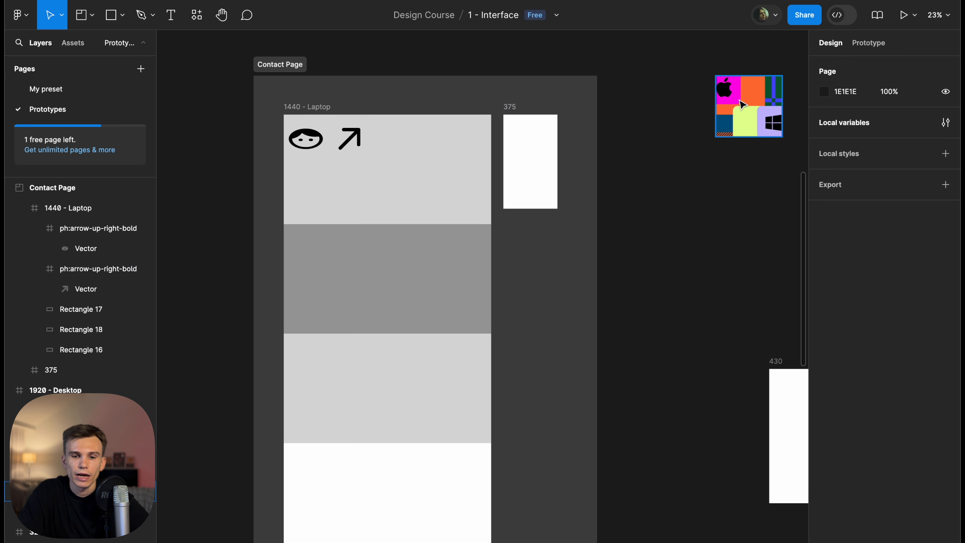
Move the small cropped image into the Contact Page section, just below the 375 frame and aligned with its left edge
{"action": "left_click_drag", "start_coordinate": [744, 104], "coordinate": [531, 249]}
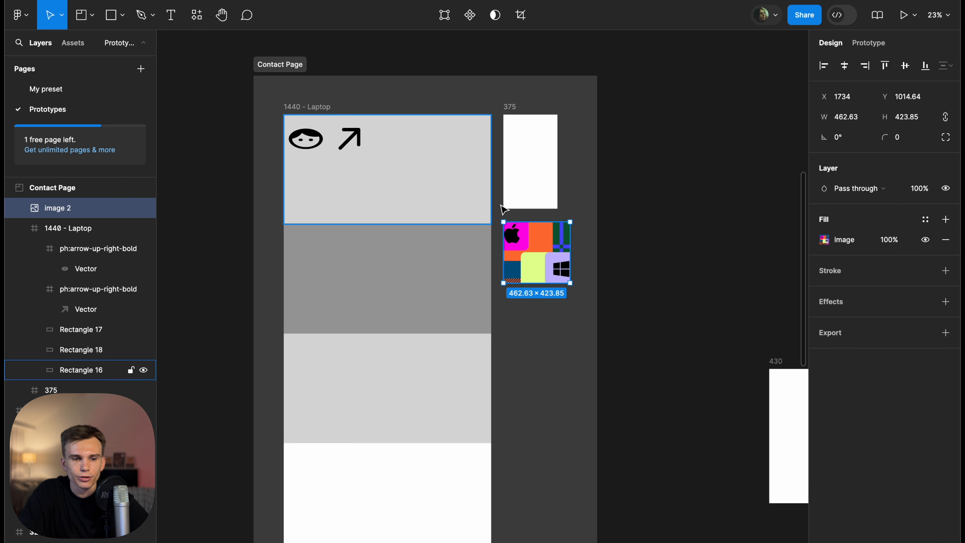
{"action": "scroll", "coordinate": [535, 275], "scroll_direction": "up", "scroll_amount": 2}
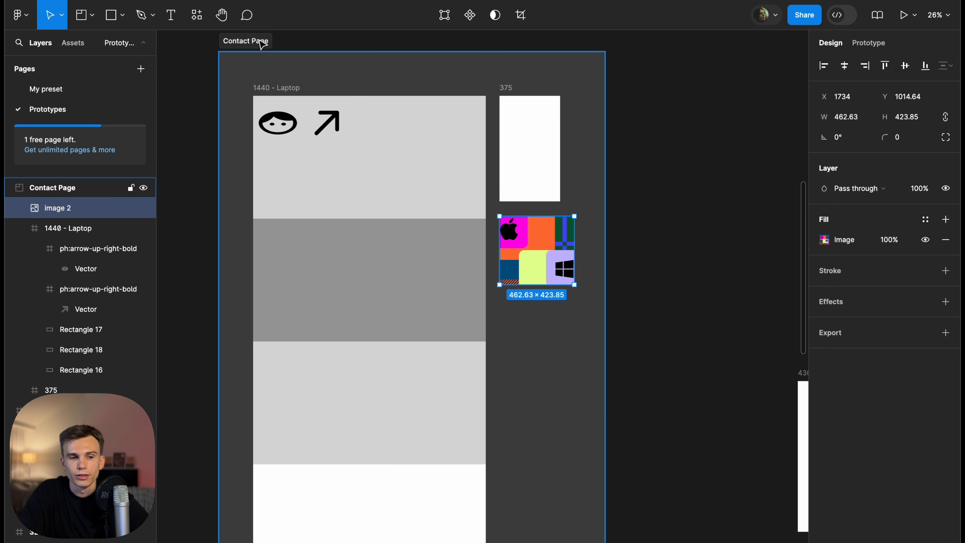
Select the Contact Page section at its bottom edge
{"action": "scroll", "coordinate": [287, 43], "scroll_direction": "down", "scroll_amount": 4}
{"action": "scroll", "coordinate": [604, 174], "scroll_direction": "up", "scroll_amount": 2}
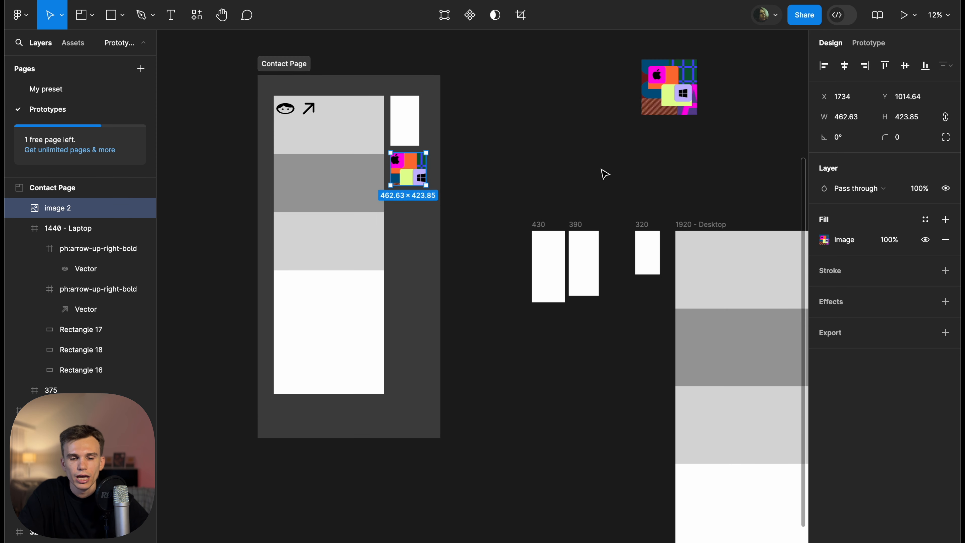
{"action": "left_click", "coordinate": [395, 440]}
{"action": "left_click", "coordinate": [390, 436]}
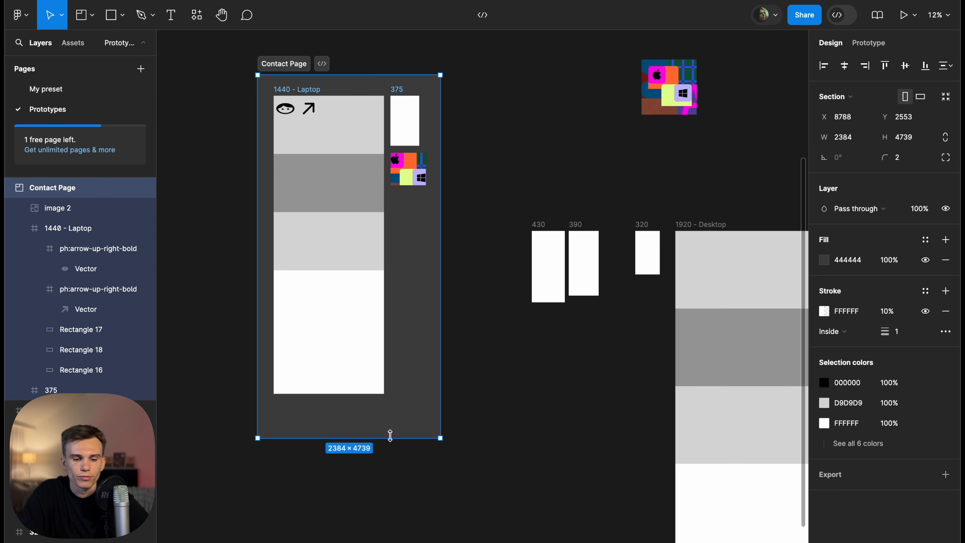
Draw a rectangle about 932 × 294 in the empty area below the 1440 - Laptop frame of the Contact Page section
{"action": "scroll", "coordinate": [285, 469], "scroll_direction": "up", "scroll_amount": 5}
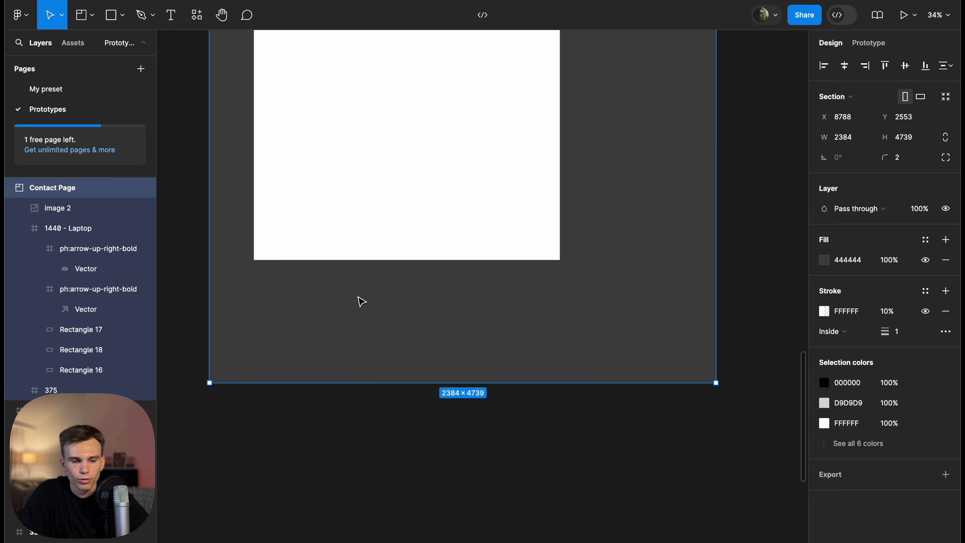
{"action": "scroll", "coordinate": [657, 240], "scroll_direction": "down", "scroll_amount": 3}
{"action": "key", "text": "r"}
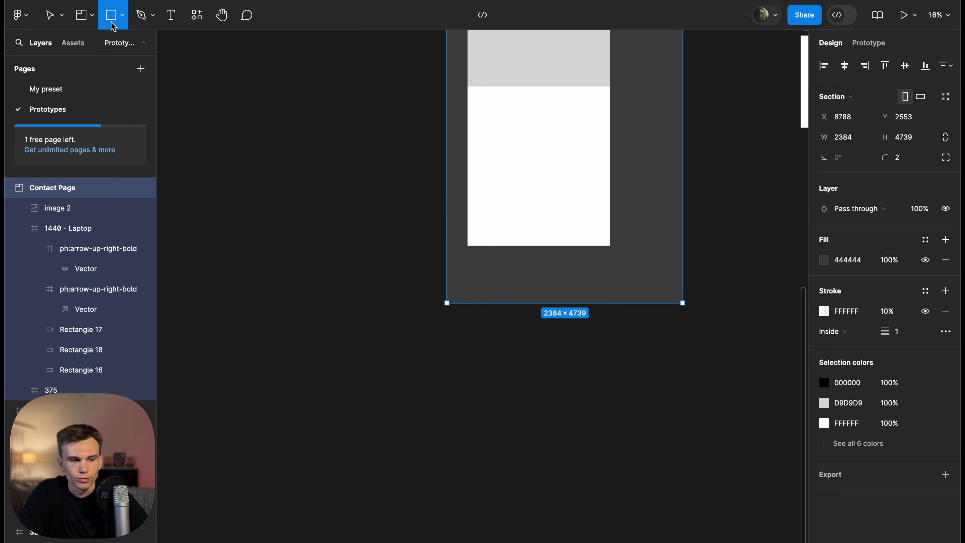
{"action": "scroll", "coordinate": [615, 235], "scroll_direction": "up", "scroll_amount": 4}
{"action": "left_click_drag", "start_coordinate": [268, 296], "coordinate": [487, 364]}
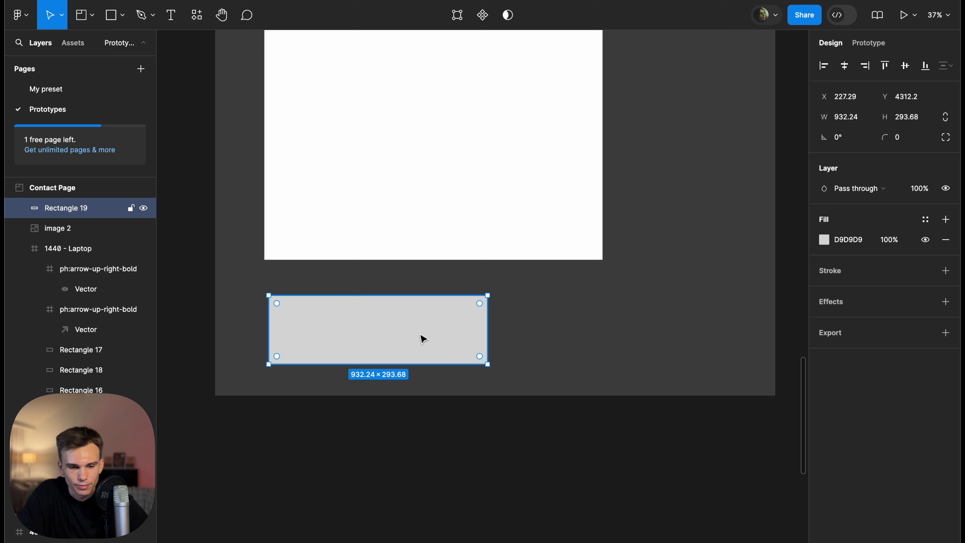
Move the new rectangle up closer to the laptop frame and add two thin bars stacked beneath it
{"action": "left_click_drag", "start_coordinate": [421, 336], "coordinate": [418, 318]}
{"action": "mouse_move", "coordinate": [432, 350]}
{"action": "left_mouse_down"}
{"action": "mouse_move", "coordinate": [418, 320]}
{"action": "mouse_move", "coordinate": [407, 349]}
{"action": "mouse_move", "coordinate": [426, 341]}
{"action": "mouse_move", "coordinate": [427, 354]}
{"action": "left_mouse_up"}
{"action": "scroll", "coordinate": [425, 352], "scroll_direction": "down", "scroll_amount": 5}
{"action": "left_click", "coordinate": [437, 421]}
{"action": "scroll", "coordinate": [437, 421], "scroll_direction": "up", "scroll_amount": 6}
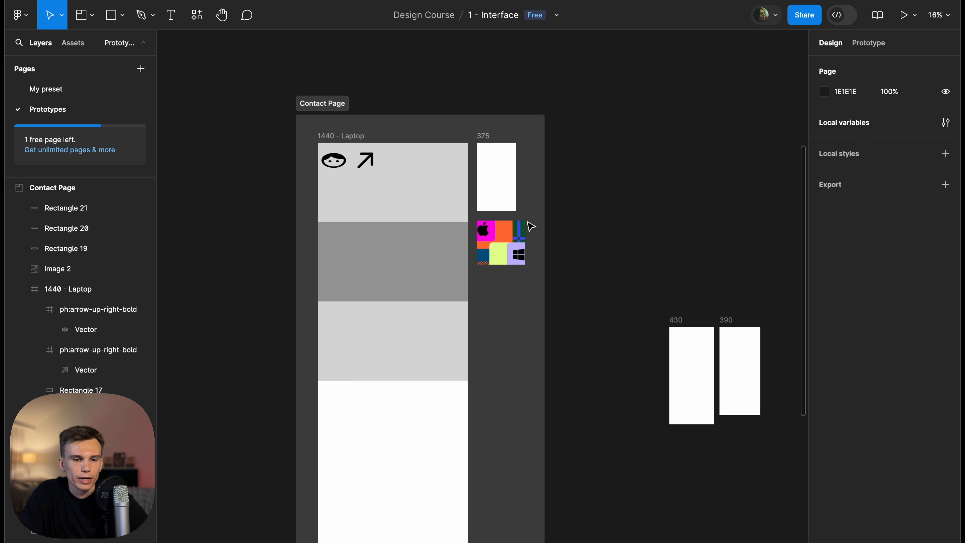
Move the whole Contact Page section to the left to free up canvas space beside it
{"action": "scroll", "coordinate": [319, 108], "scroll_direction": "down", "scroll_amount": 2}
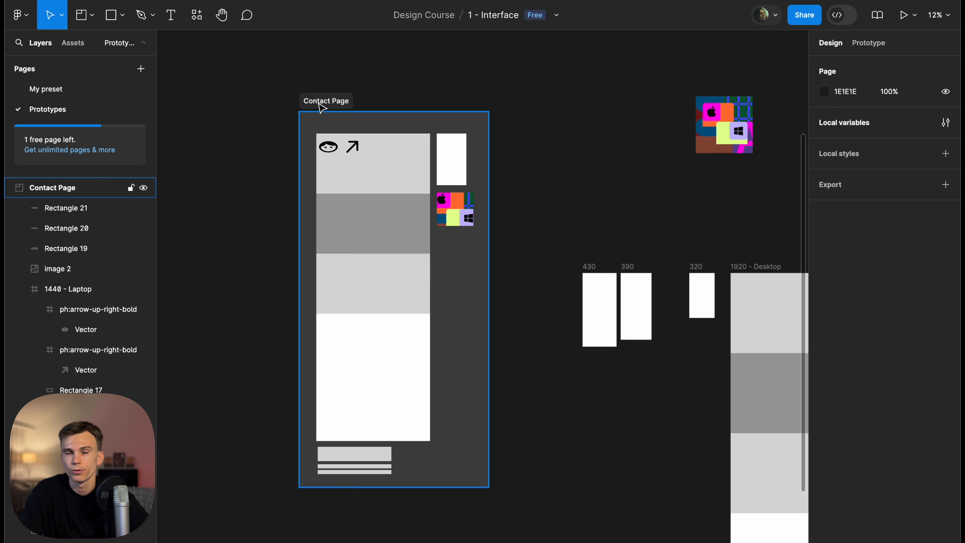
{"action": "left_click_drag", "start_coordinate": [319, 108], "coordinate": [166, 98]}
{"action": "scroll", "coordinate": [216, 99], "scroll_direction": "down", "scroll_amount": 3}
{"action": "scroll", "coordinate": [166, 98], "scroll_direction": "up", "scroll_amount": 3}
Duplicate the Contact Page section to its right and name the copy "Home Page"
{"action": "left_click_drag", "start_coordinate": [323, 117], "coordinate": [459, 119], "text": "alt"}
{"action": "double_click", "coordinate": [452, 115]}
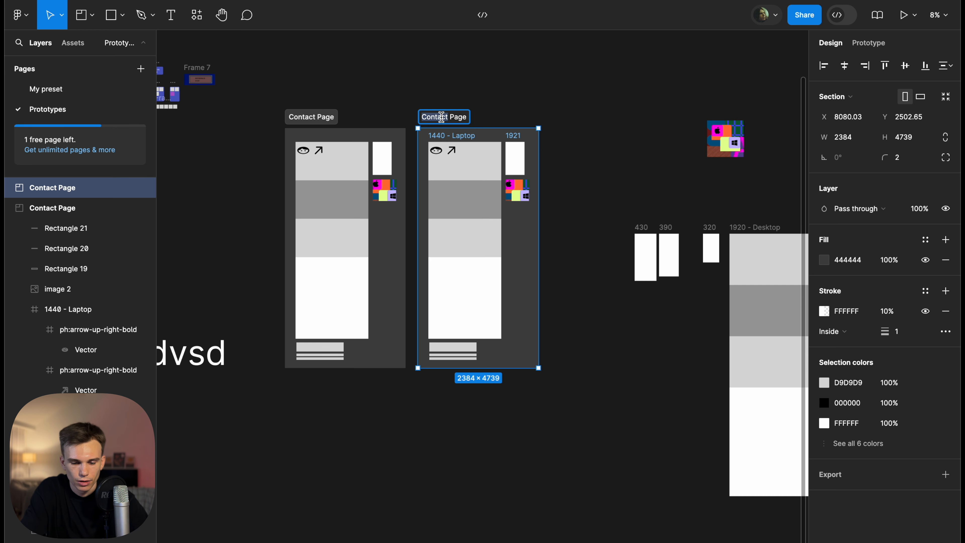
{"action": "type", "text": "Home Page"}
{"action": "left_click", "coordinate": [509, 97]}
{"action": "scroll", "coordinate": [509, 98], "scroll_direction": "right", "scroll_amount": 3}
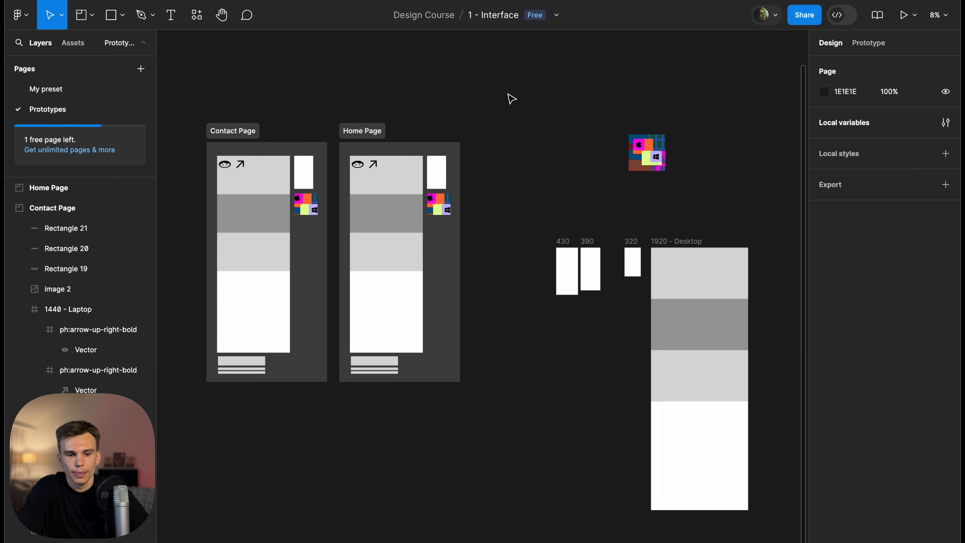
Duplicate the Home Page section to its right and name the copy "About Page"
{"action": "left_click_drag", "start_coordinate": [342, 131], "coordinate": [465, 130], "text": "alt"}
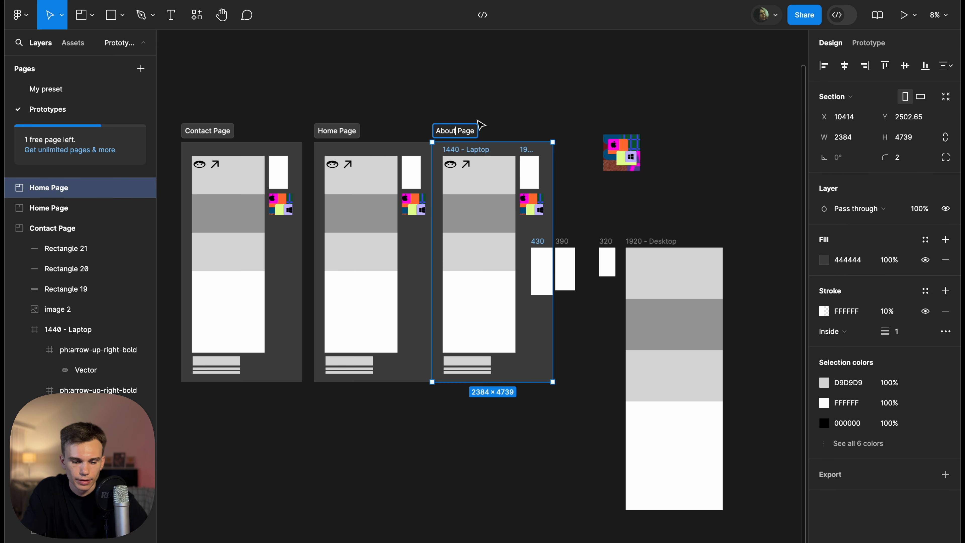
{"action": "left_click", "coordinate": [479, 126]}
{"action": "scroll", "coordinate": [577, 205], "scroll_direction": "left", "scroll_amount": 1}
{"action": "left_click", "coordinate": [477, 136]}
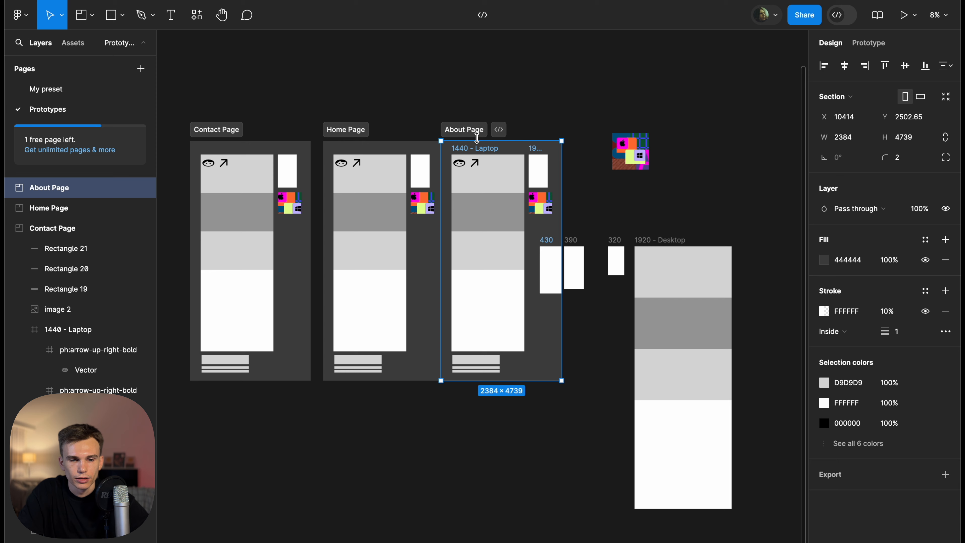
Shift the 390 frame to the right and place the About Page section in line beside the Home Page section
{"action": "left_click", "coordinate": [472, 117]}
{"action": "left_click_drag", "start_coordinate": [472, 131], "coordinate": [473, 321]}
{"action": "left_click", "coordinate": [544, 214]}
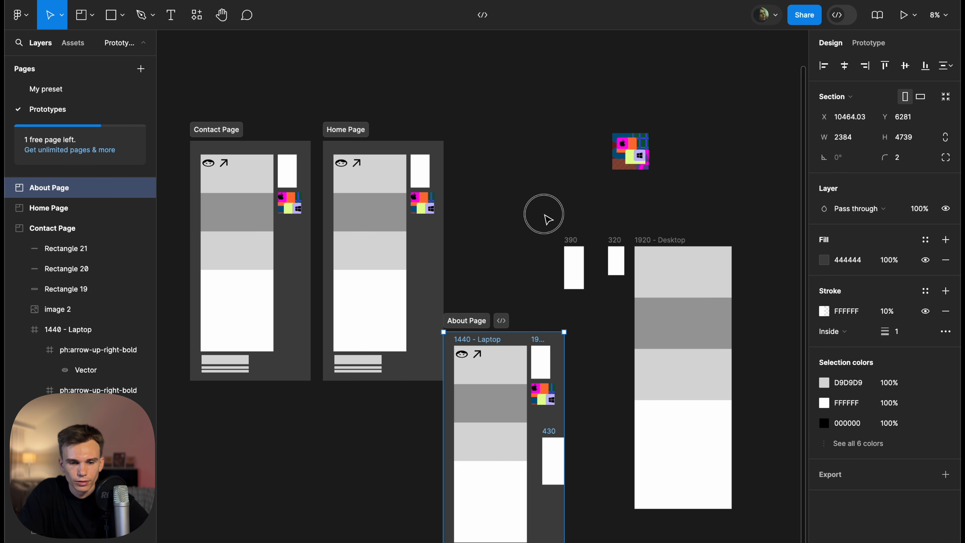
{"action": "left_click_drag", "start_coordinate": [566, 239], "coordinate": [591, 239]}
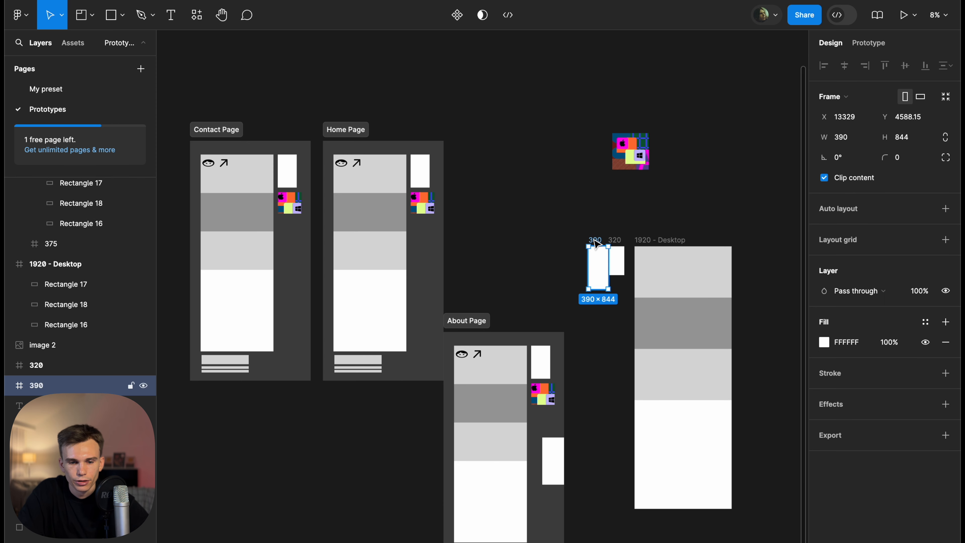
{"action": "left_click_drag", "start_coordinate": [472, 314], "coordinate": [479, 123]}
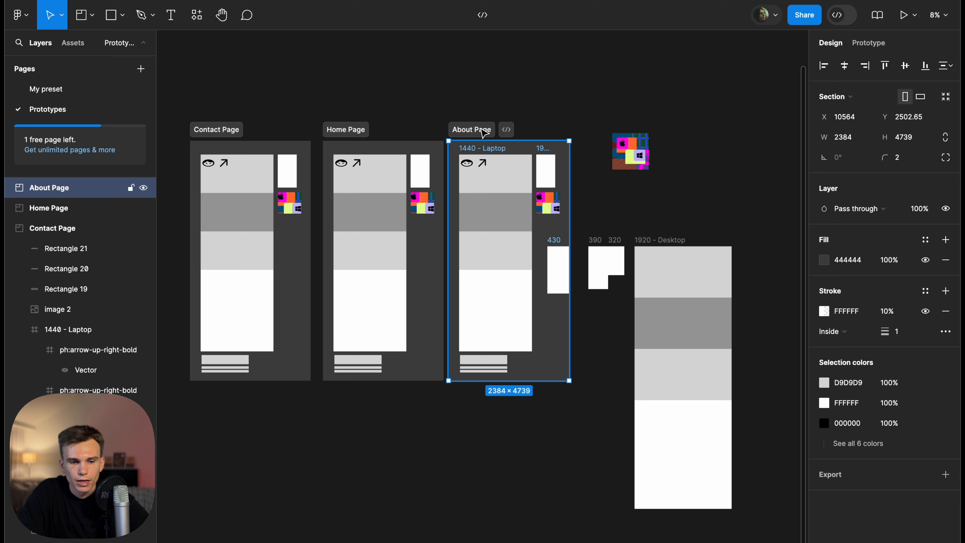
{"action": "left_click", "coordinate": [545, 103]}
{"action": "scroll", "coordinate": [545, 103], "scroll_direction": "left", "scroll_amount": 3}
{"action": "scroll", "coordinate": [547, 107], "scroll_direction": "up", "scroll_amount": 2}
{"action": "scroll", "coordinate": [547, 108], "scroll_direction": "up", "scroll_amount": 2}
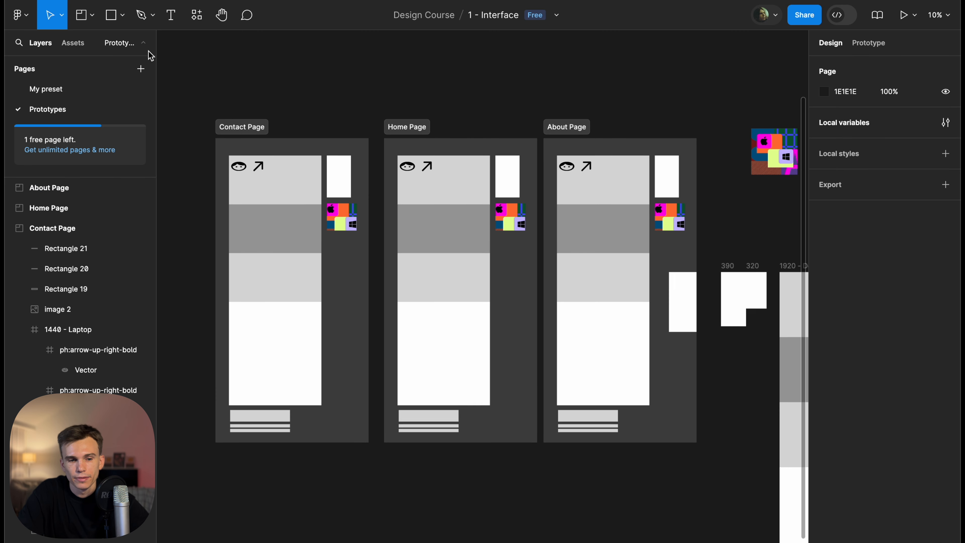
{"action": "left_click", "coordinate": [90, 14]}
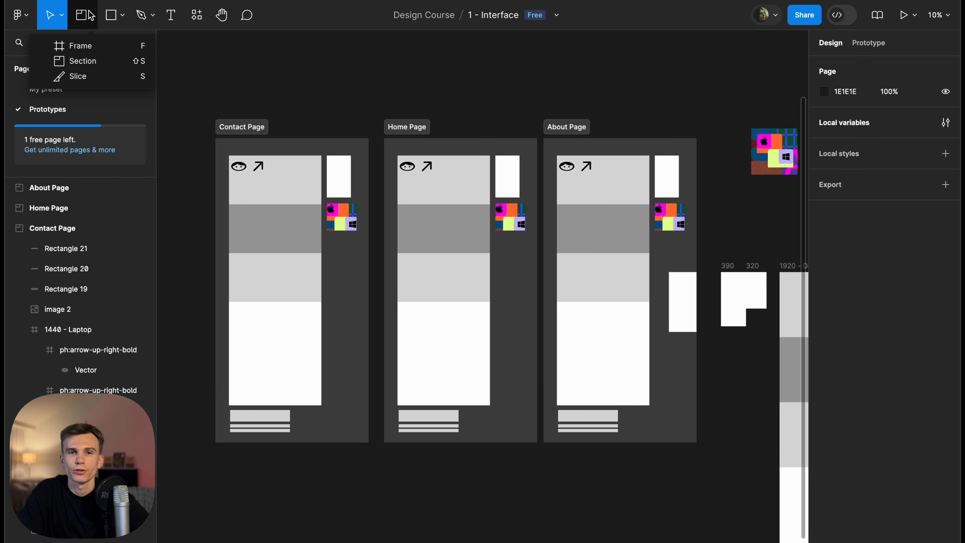
{"action": "left_click", "coordinate": [364, 78]}
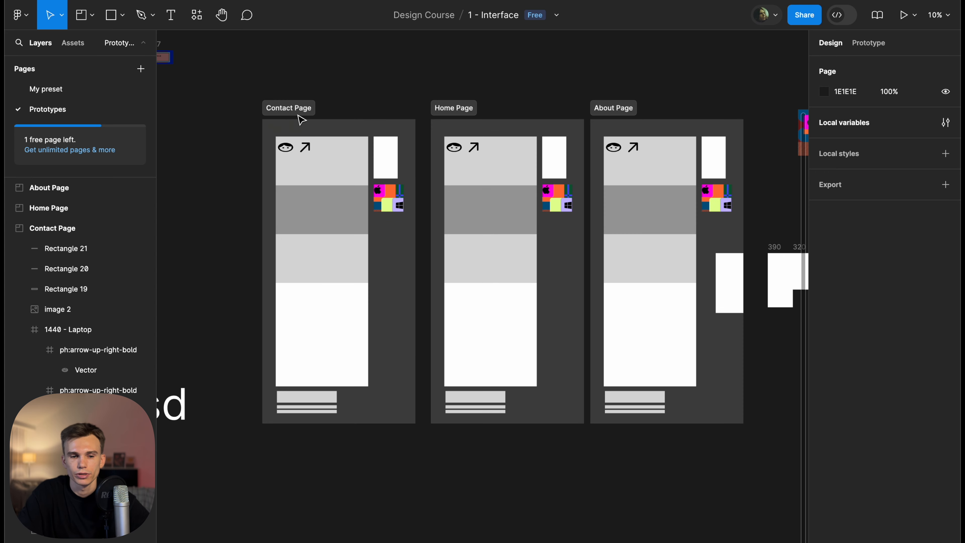
Convert the Blog section to a frame
{"action": "scroll", "coordinate": [342, 164], "scroll_direction": "up", "scroll_amount": 3}
{"action": "left_click", "coordinate": [327, 165]}
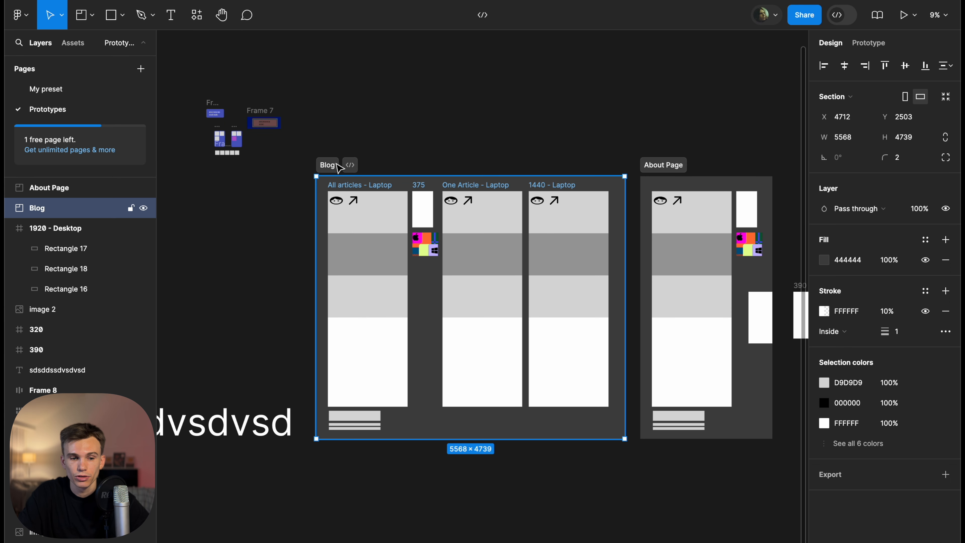
{"action": "left_click", "coordinate": [850, 98]}
{"action": "left_click", "coordinate": [854, 112]}
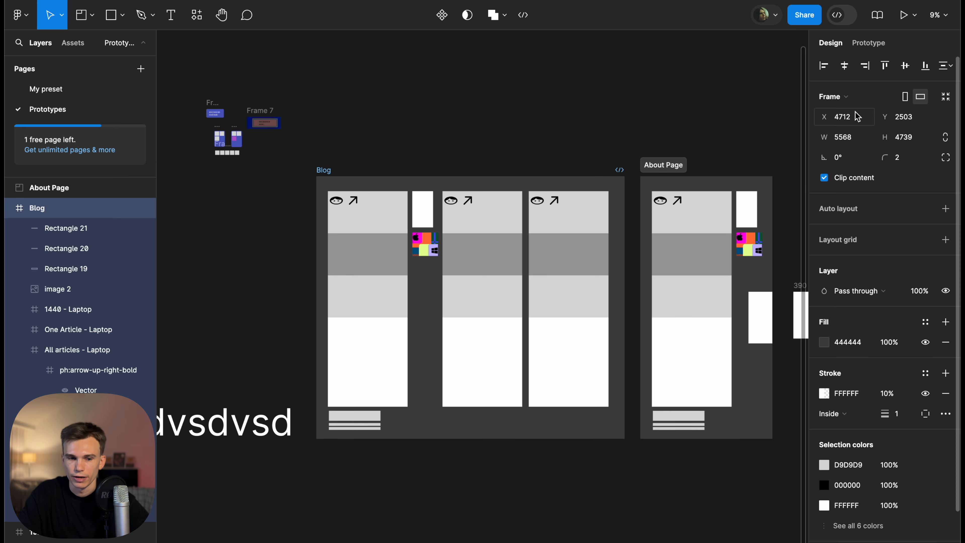
Convert the Blog frame to a group
{"action": "left_click", "coordinate": [847, 97]}
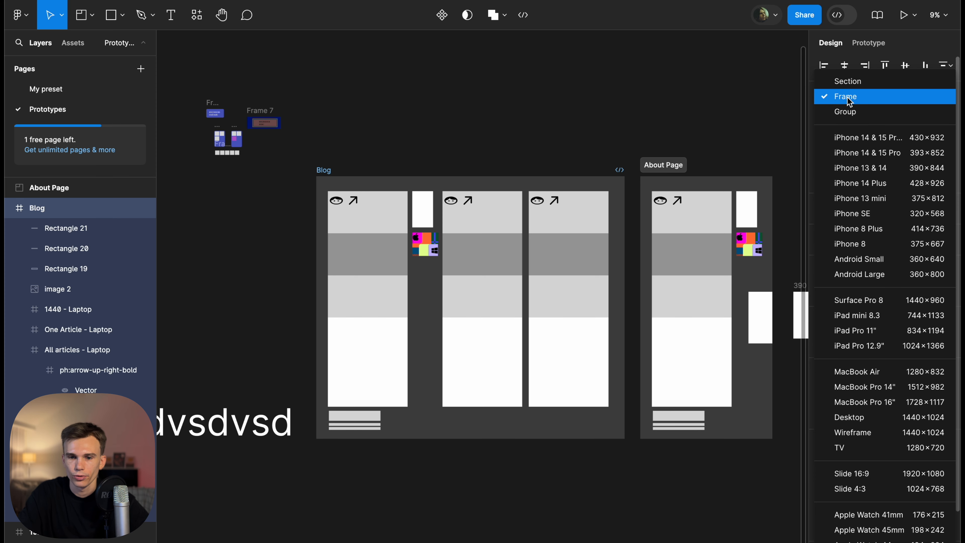
{"action": "left_click", "coordinate": [850, 112]}
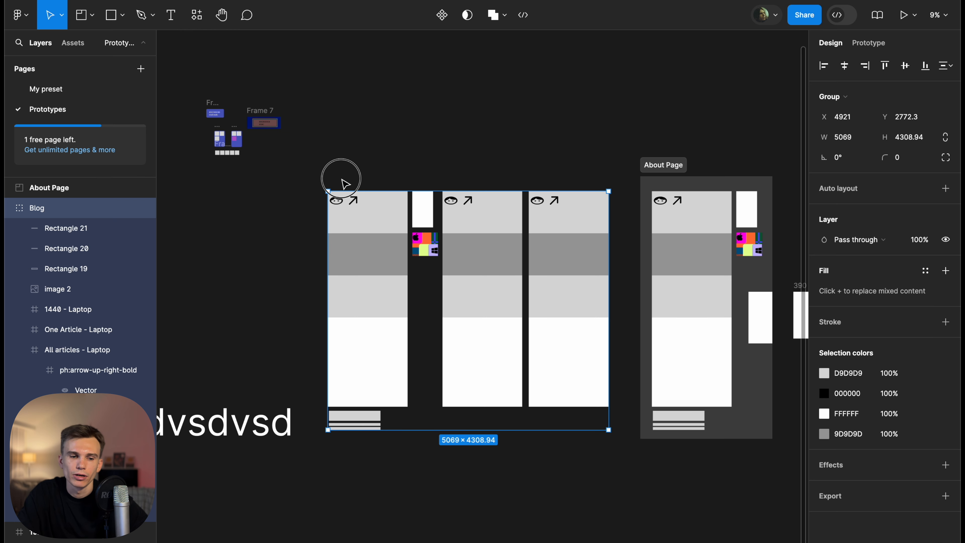
{"action": "scroll", "coordinate": [344, 178], "scroll_direction": "up", "scroll_amount": 5}
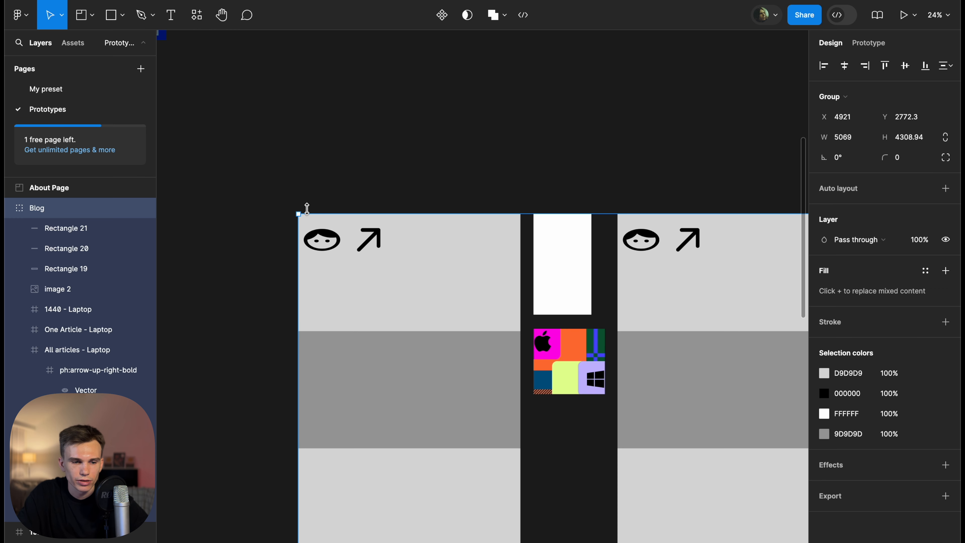
{"action": "scroll", "coordinate": [307, 208], "scroll_direction": "down", "scroll_amount": 3}
Convert the Blog group back to a frame
{"action": "left_click", "coordinate": [834, 96]}
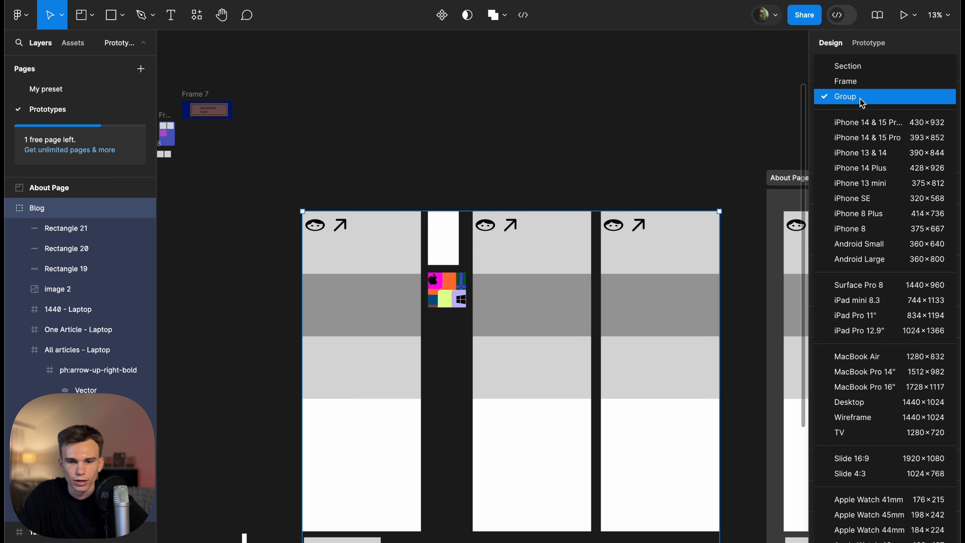
{"action": "left_click", "coordinate": [851, 86]}
{"action": "left_click", "coordinate": [361, 168]}
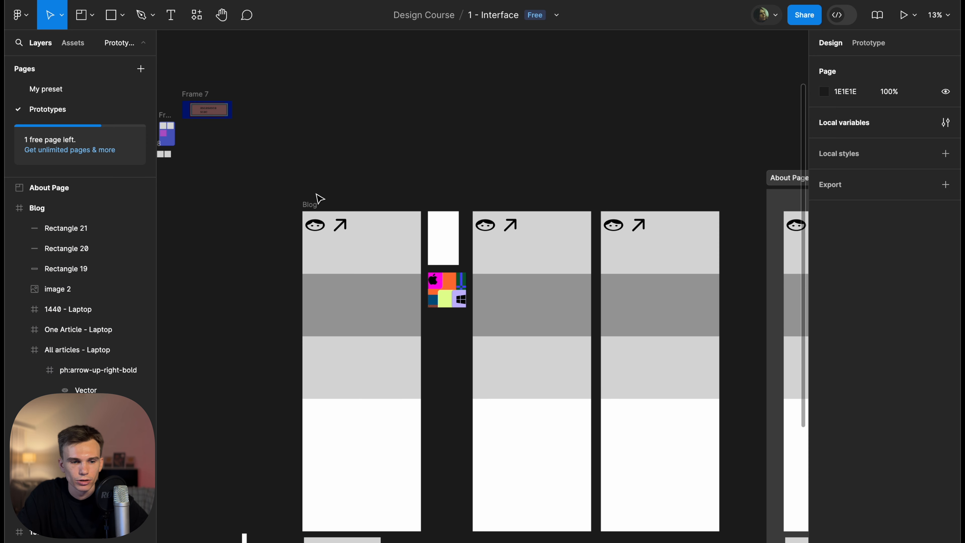
Convert the Blog frame back to a section
{"action": "left_click", "coordinate": [314, 205]}
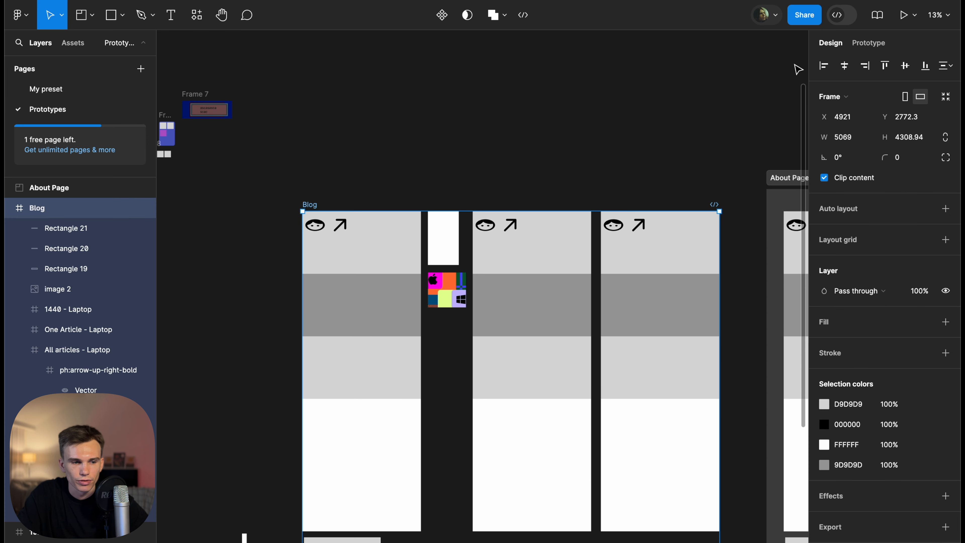
{"action": "left_click", "coordinate": [846, 98]}
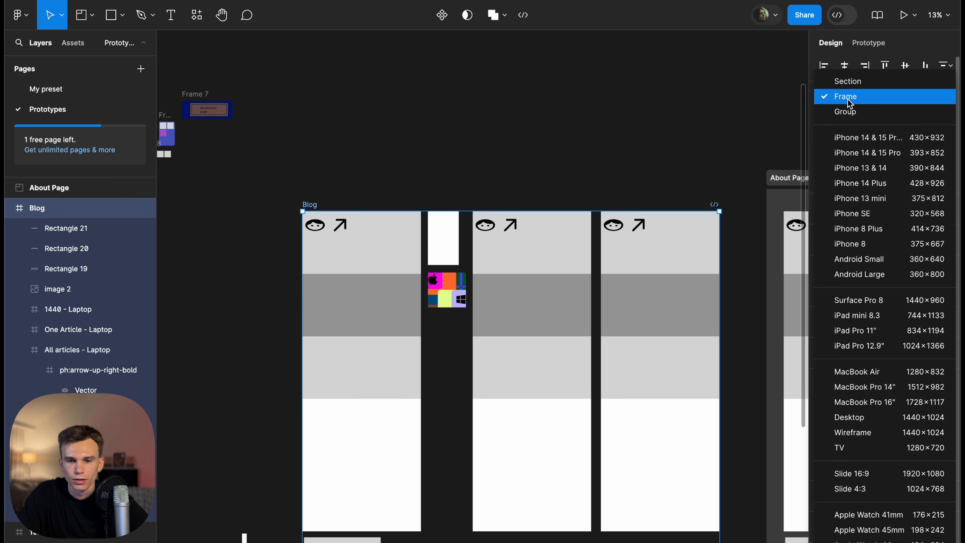
{"action": "left_click", "coordinate": [873, 84]}
{"action": "left_click", "coordinate": [556, 148]}
{"action": "scroll", "coordinate": [556, 148], "scroll_direction": "down", "scroll_amount": 4}
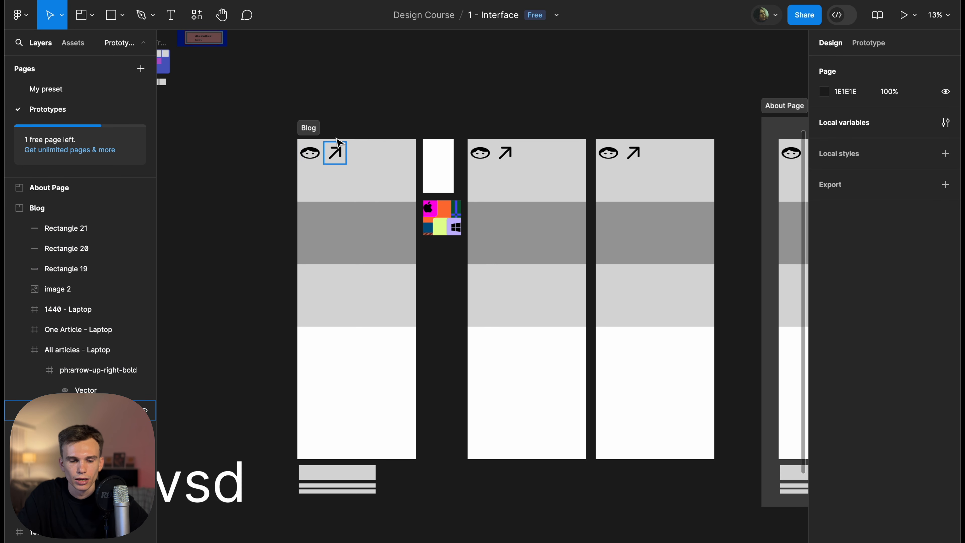
Inspect the Blog section's fill and stroke settings and compare them with those of the About Page section
{"action": "left_click", "coordinate": [310, 128]}
{"action": "scroll", "coordinate": [312, 128], "scroll_direction": "up", "scroll_amount": 5}
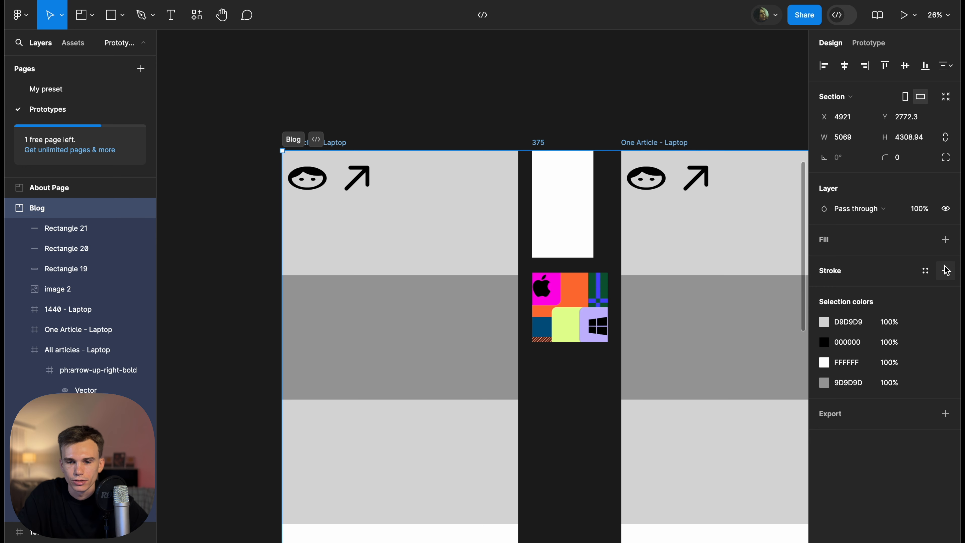
{"action": "scroll", "coordinate": [356, 71], "scroll_direction": "down", "scroll_amount": 5}
{"action": "scroll", "coordinate": [357, 70], "scroll_direction": "right", "scroll_amount": 4}
{"action": "left_click", "coordinate": [547, 78]}
{"action": "scroll", "coordinate": [546, 78], "scroll_direction": "up", "scroll_amount": 5}
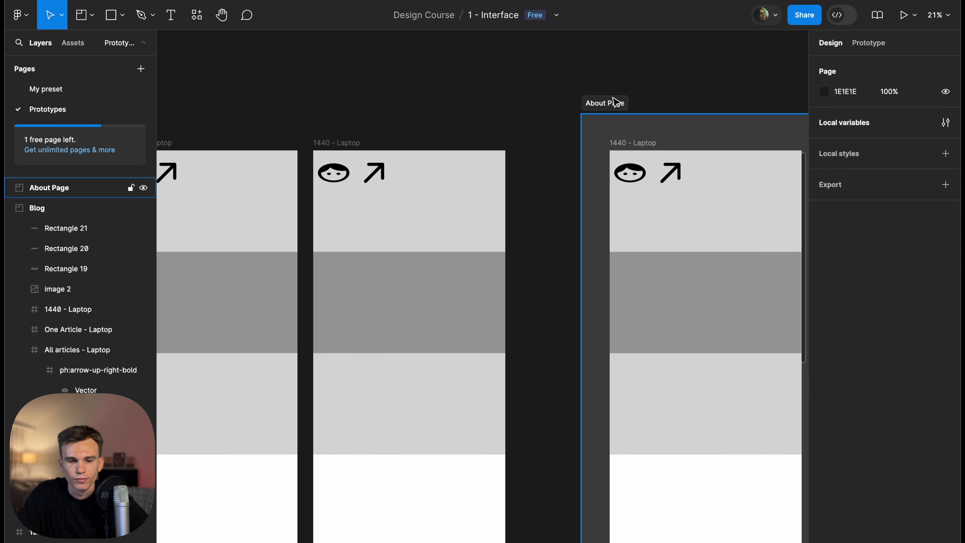
{"action": "left_click", "coordinate": [615, 101]}
{"action": "scroll", "coordinate": [614, 101], "scroll_direction": "right", "scroll_amount": 3}
{"action": "scroll", "coordinate": [618, 106], "scroll_direction": "right", "scroll_amount": 3}
{"action": "scroll", "coordinate": [573, 84], "scroll_direction": "down", "scroll_amount": 5}
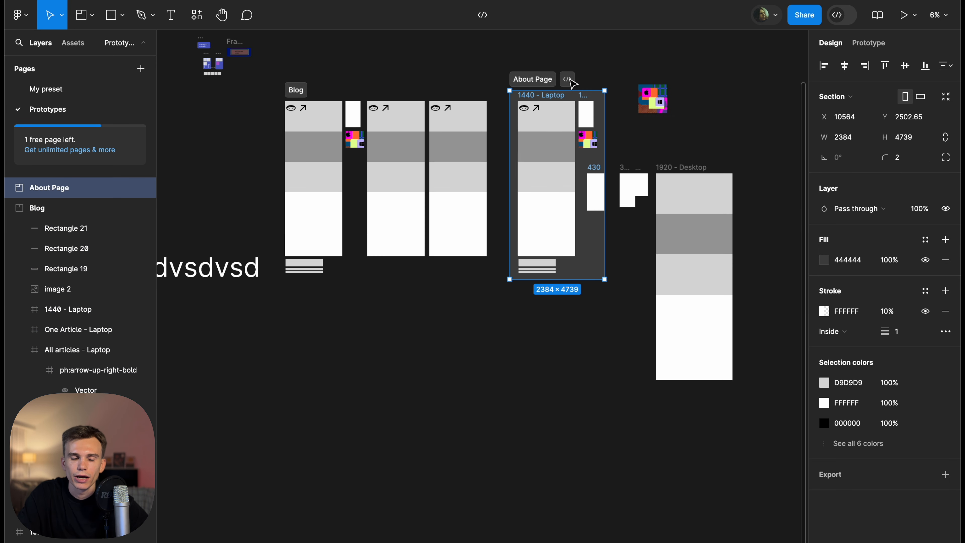
{"action": "left_click", "coordinate": [588, 75]}
{"action": "scroll", "coordinate": [588, 75], "scroll_direction": "left", "scroll_amount": 3}
{"action": "left_click", "coordinate": [91, 15]}
{"action": "key", "text": "Escape"}
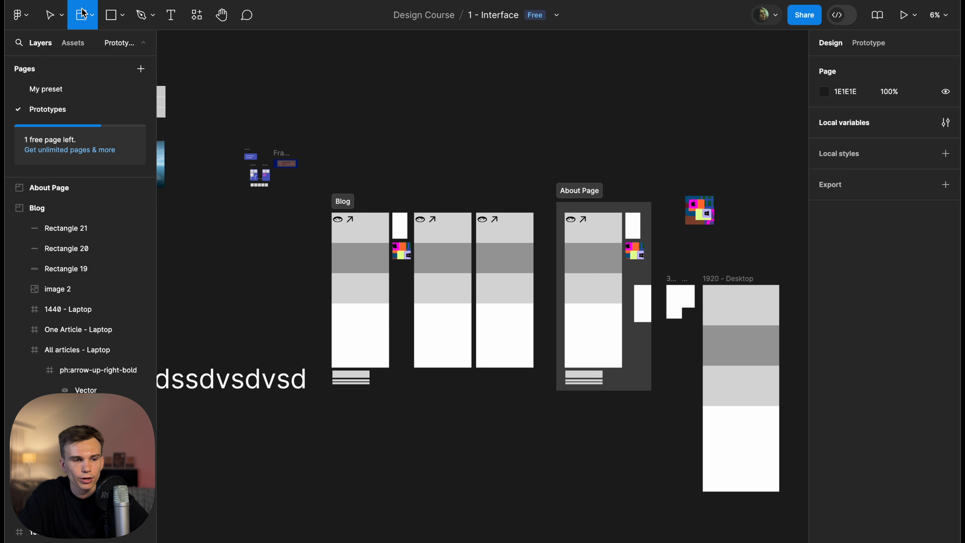
{"action": "left_click", "coordinate": [102, 14]}
Draw a rectangle about 841 × 1445 on the empty canvas above the Blog section and move it toward the logo image
{"action": "left_click", "coordinate": [123, 18]}
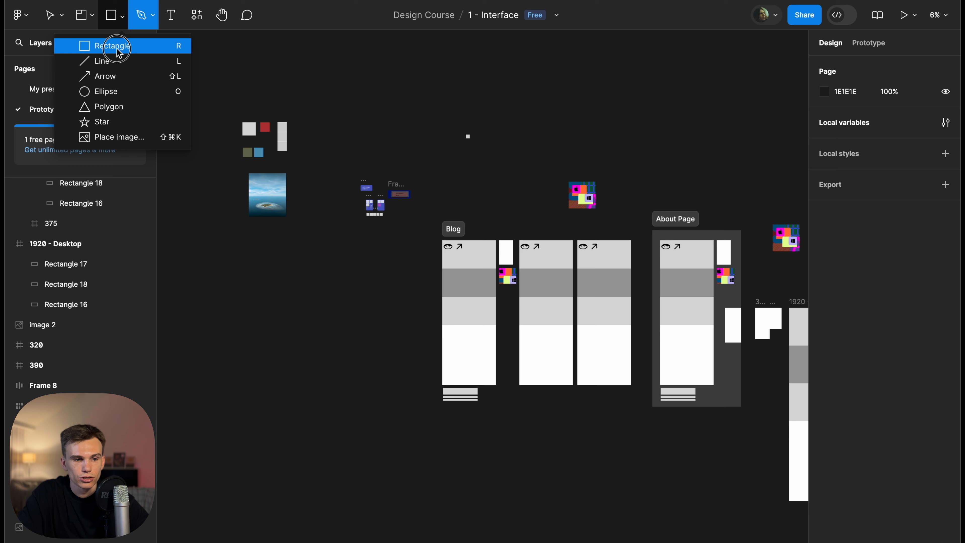
{"action": "left_click", "coordinate": [118, 46]}
{"action": "left_click_drag", "start_coordinate": [506, 75], "coordinate": [560, 110]}
{"action": "scroll", "coordinate": [561, 114], "scroll_direction": "right", "scroll_amount": 2}
{"action": "scroll", "coordinate": [562, 114], "scroll_direction": "up", "scroll_amount": 1}
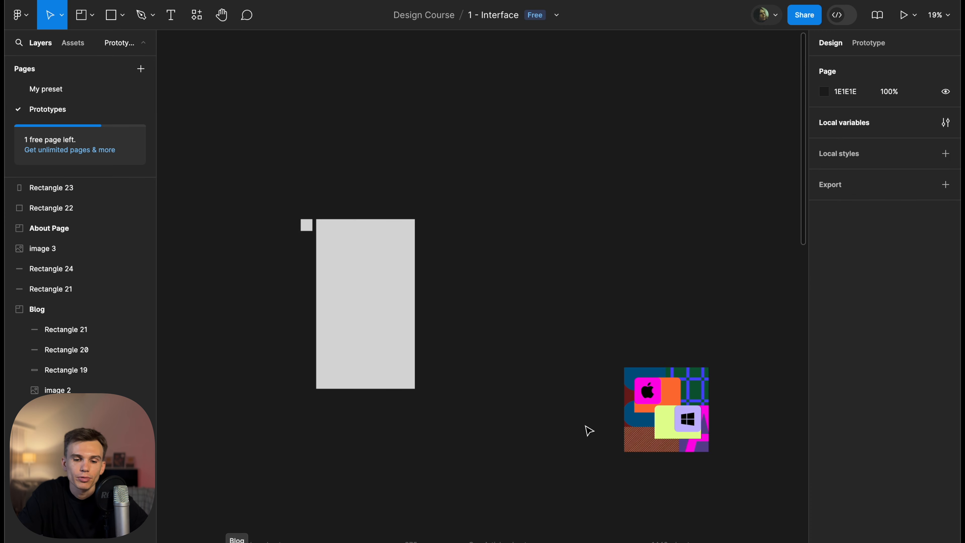
{"action": "scroll", "coordinate": [284, 231], "scroll_direction": "right", "scroll_amount": 4}
{"action": "left_click_drag", "start_coordinate": [284, 230], "coordinate": [426, 261]}
Move the tall grey rectangle over the Apple and Windows logo image and narrow it to about 402 wide
{"action": "scroll", "coordinate": [428, 261], "scroll_direction": "up", "scroll_amount": 5}
{"action": "scroll", "coordinate": [429, 262], "scroll_direction": "right", "scroll_amount": 4}
{"action": "scroll", "coordinate": [429, 262], "scroll_direction": "down", "scroll_amount": 4}
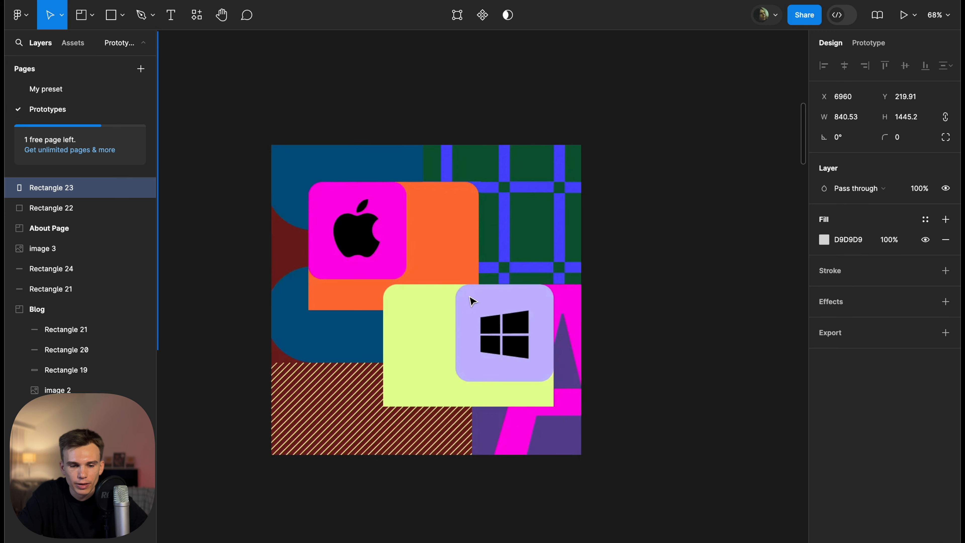
{"action": "scroll", "coordinate": [406, 209], "scroll_direction": "up", "scroll_amount": 5}
{"action": "left_click", "coordinate": [487, 254]}
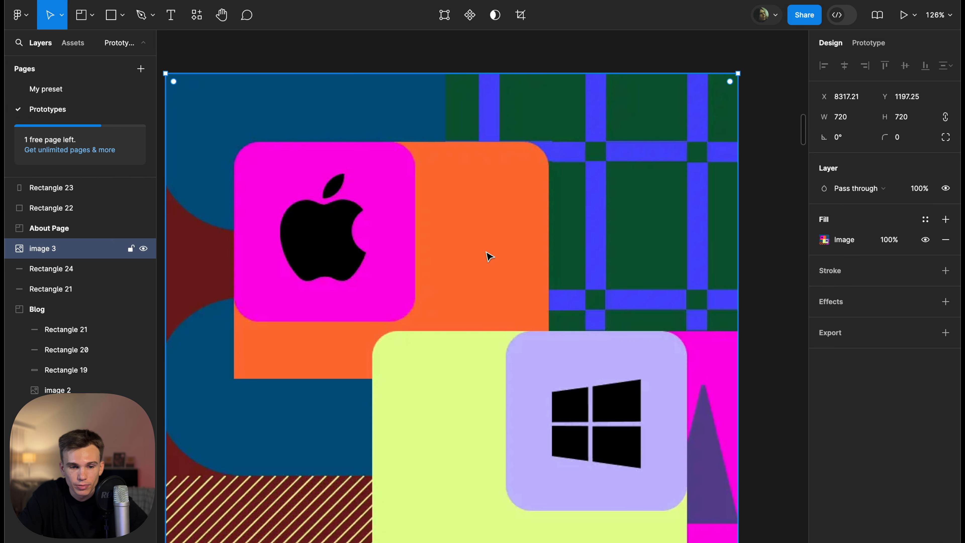
{"action": "scroll", "coordinate": [487, 254], "scroll_direction": "down", "scroll_amount": 5}
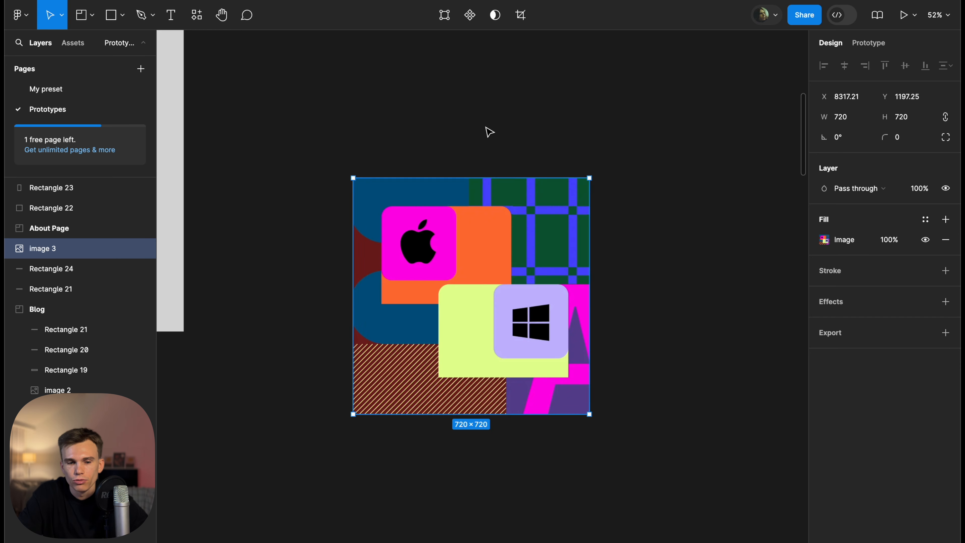
{"action": "scroll", "coordinate": [487, 131], "scroll_direction": "down", "scroll_amount": 5}
{"action": "left_click_drag", "start_coordinate": [327, 88], "coordinate": [506, 227]}
{"action": "left_click_drag", "start_coordinate": [564, 246], "coordinate": [498, 243]}
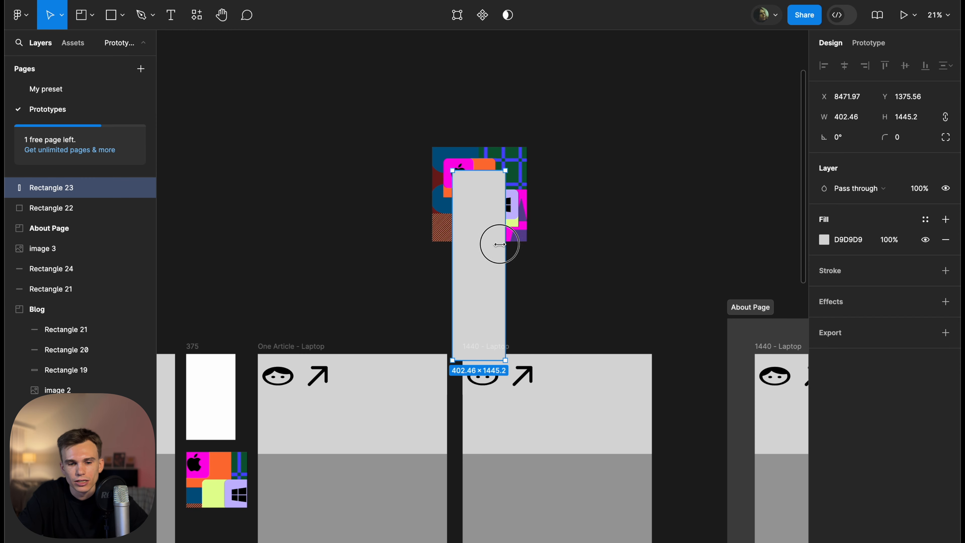
Narrow the tall grey rectangle to about 287 wide and line its left edge up with the Apple tile's right edge
{"action": "scroll", "coordinate": [499, 243], "scroll_direction": "up", "scroll_amount": 5}
{"action": "left_click_drag", "start_coordinate": [445, 152], "coordinate": [491, 118]}
{"action": "scroll", "coordinate": [491, 121], "scroll_direction": "up", "scroll_amount": 5}
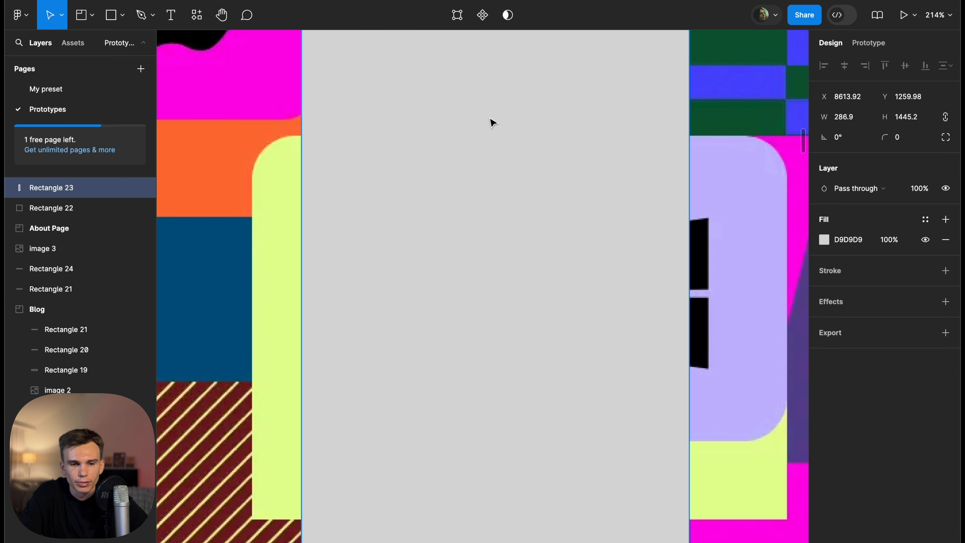
{"action": "scroll", "coordinate": [539, 128], "scroll_direction": "left", "scroll_amount": 10}
{"action": "left_click_drag", "start_coordinate": [693, 170], "coordinate": [726, 170]}
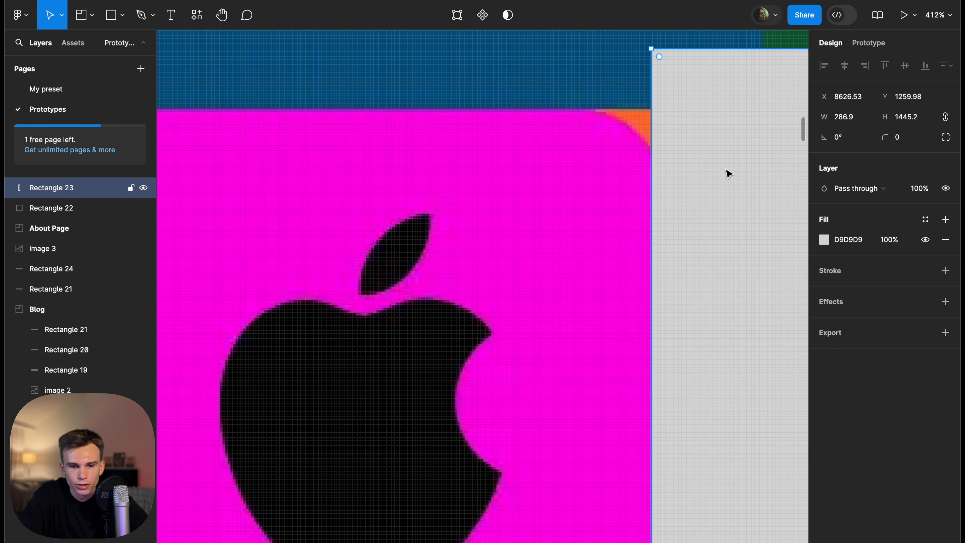
Narrow the grey rectangle to 111 wide between the Apple and Windows tiles and shorten it to about 663 high, ending at the image's lower edge
{"action": "scroll", "coordinate": [726, 170], "scroll_direction": "down", "scroll_amount": 5}
{"action": "scroll", "coordinate": [727, 170], "scroll_direction": "right", "scroll_amount": 8}
{"action": "left_click_drag", "start_coordinate": [515, 203], "coordinate": [397, 185]}
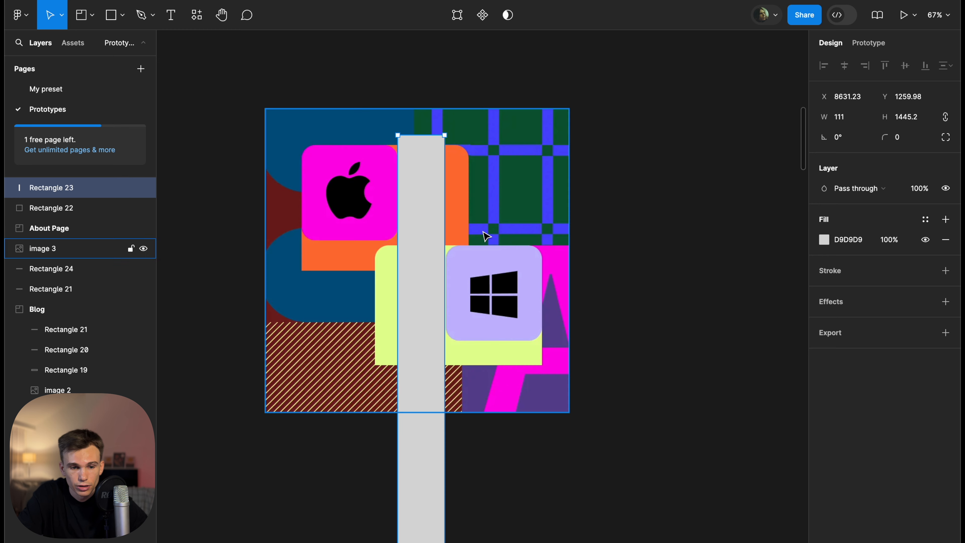
{"action": "scroll", "coordinate": [434, 231], "scroll_direction": "up", "scroll_amount": 5}
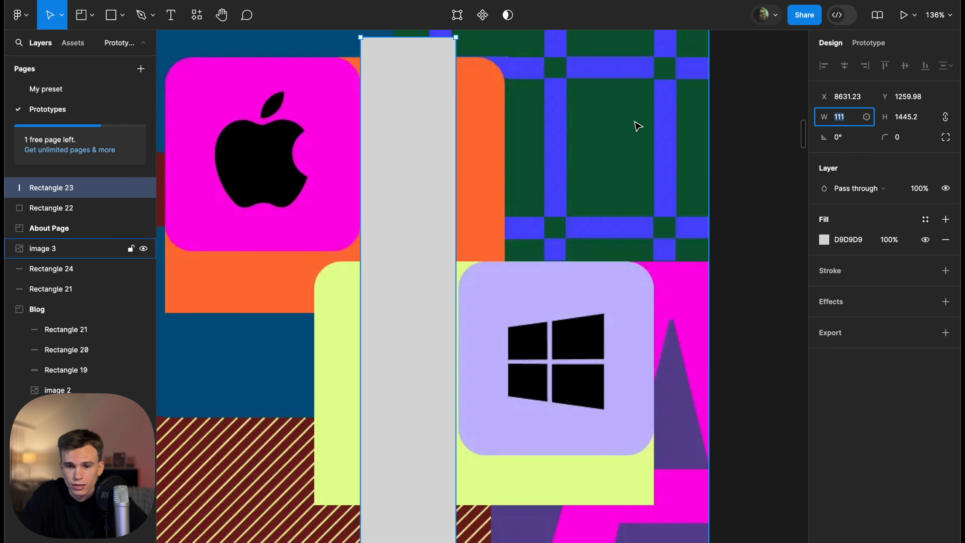
{"action": "scroll", "coordinate": [634, 124], "scroll_direction": "down", "scroll_amount": 5}
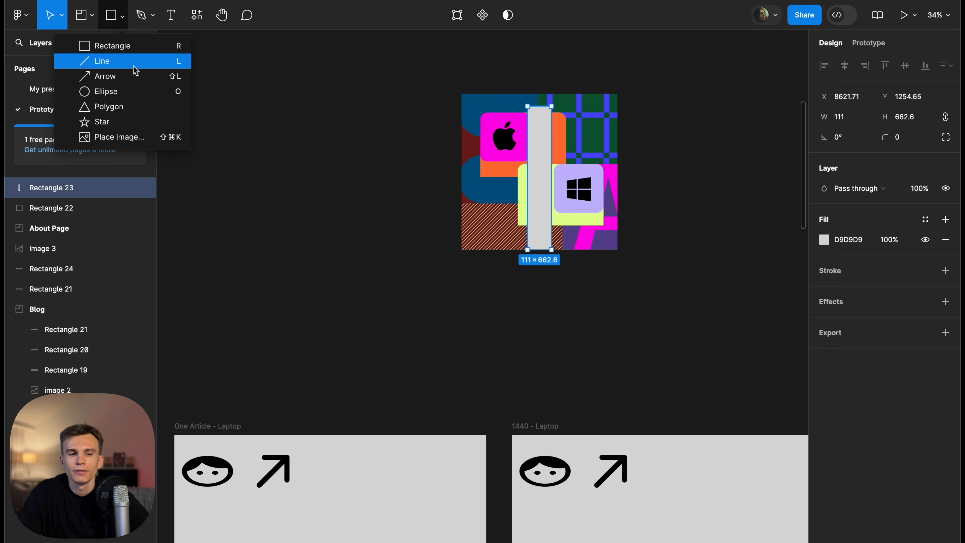
Draw a horizontal line about 684 wide to the left of the logo image and raise its stroke weight to 101
{"action": "left_click", "coordinate": [135, 63]}
{"action": "left_click_drag", "start_coordinate": [335, 96], "coordinate": [483, 93]}
{"action": "key", "text": "shift+Up"}
{"action": "key", "text": "shift+Up"}
{"action": "key", "text": "shift+Up"}
{"action": "key", "text": "shift+Up"}
{"action": "key", "text": "shift+Up"}
{"action": "key", "text": "shift+Up"}
{"action": "key", "text": "shift+Up"}
{"action": "key", "text": "shift+Up"}
{"action": "key", "text": "shift+Up"}
{"action": "key", "text": "shift+Up"}
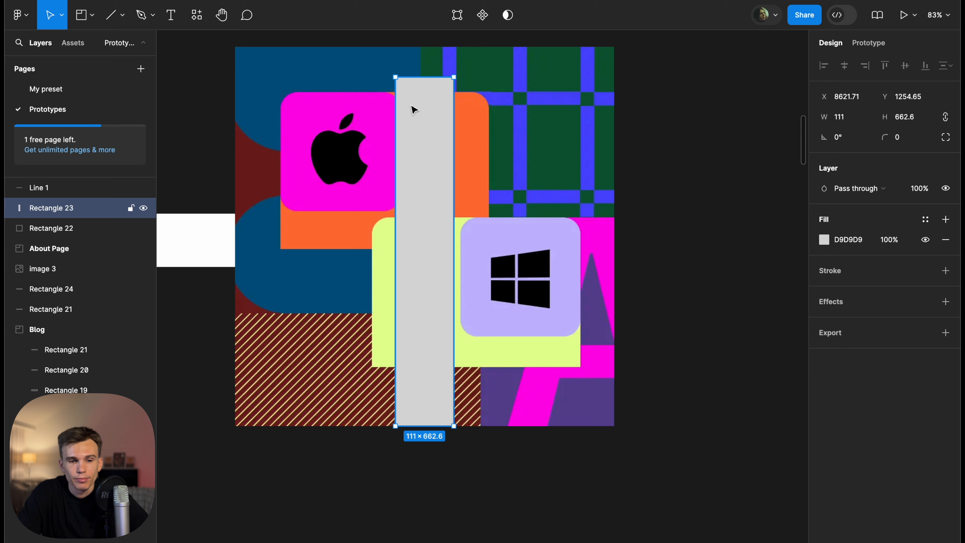
Widen the grey rectangle to about 121 so its right edge reaches the Windows tile
{"action": "scroll", "coordinate": [415, 110], "scroll_direction": "up", "scroll_amount": 3}
{"action": "mouse_move", "coordinate": [472, 109]}
{"action": "left_mouse_down"}
{"action": "mouse_move", "coordinate": [412, 101]}
{"action": "mouse_move", "coordinate": [482, 99]}
{"action": "left_mouse_up"}
{"action": "scroll", "coordinate": [482, 98], "scroll_direction": "down", "scroll_amount": 5}
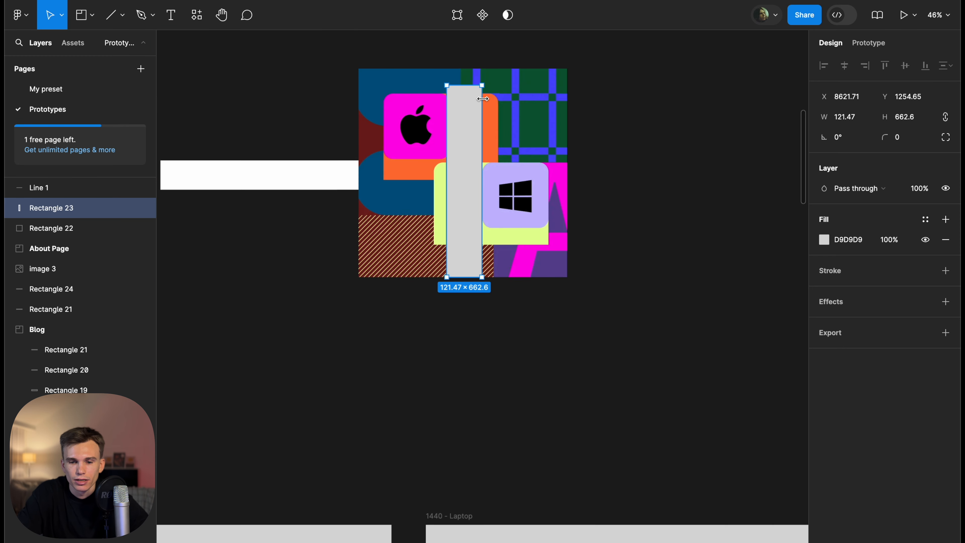
Select the thick white line and examine its dimensions and stroke settings
{"action": "scroll", "coordinate": [485, 101], "scroll_direction": "left", "scroll_amount": 5}
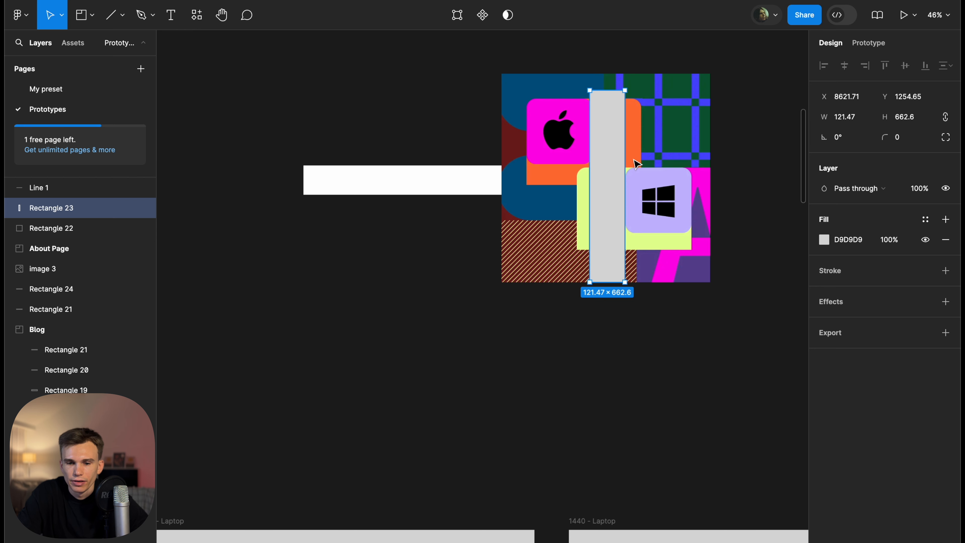
{"action": "left_click", "coordinate": [353, 179]}
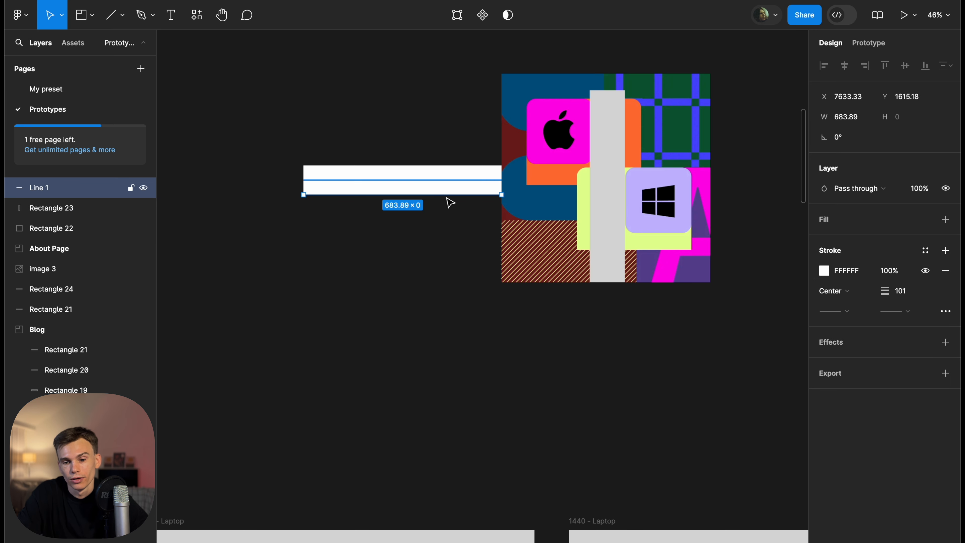
{"action": "scroll", "coordinate": [450, 202], "scroll_direction": "up", "scroll_amount": 5}
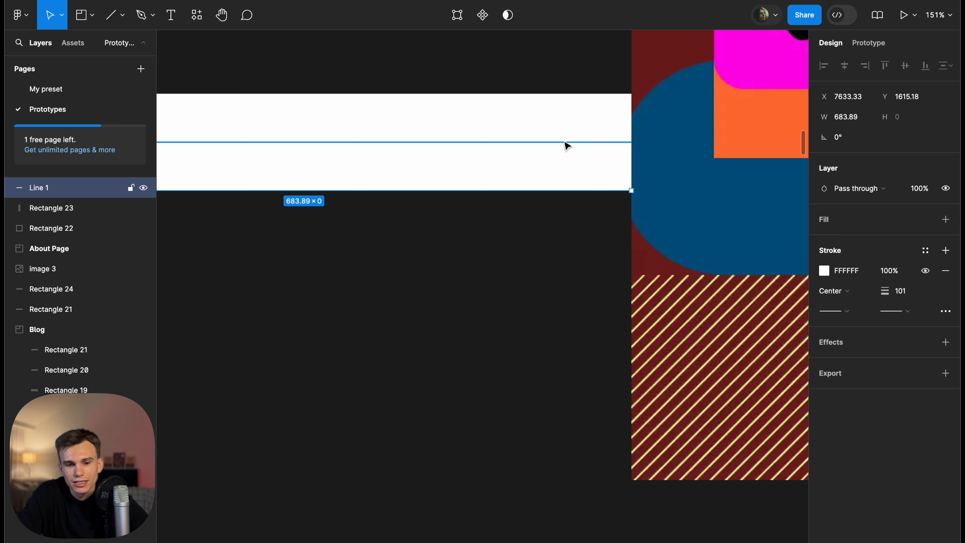
{"action": "scroll", "coordinate": [562, 145], "scroll_direction": "down", "scroll_amount": 3}
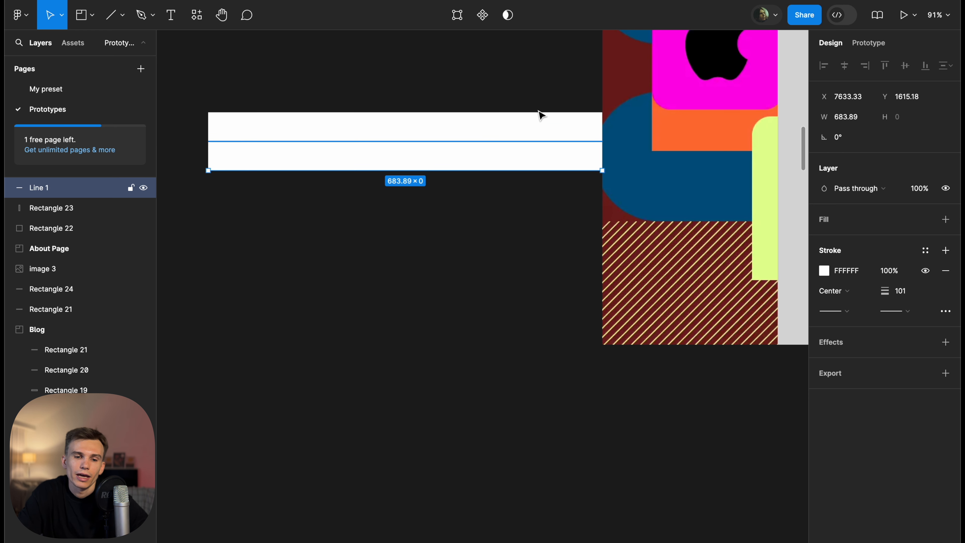
{"action": "scroll", "coordinate": [528, 293], "scroll_direction": "down", "scroll_amount": 3}
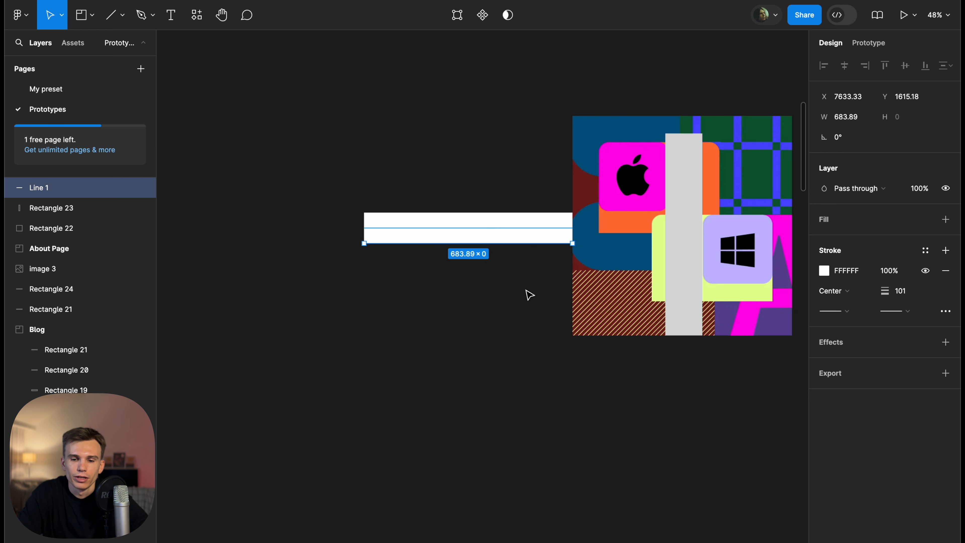
Draw a horizontal arrow about 317 long on the empty canvas above the logo image
{"action": "left_click", "coordinate": [122, 14]}
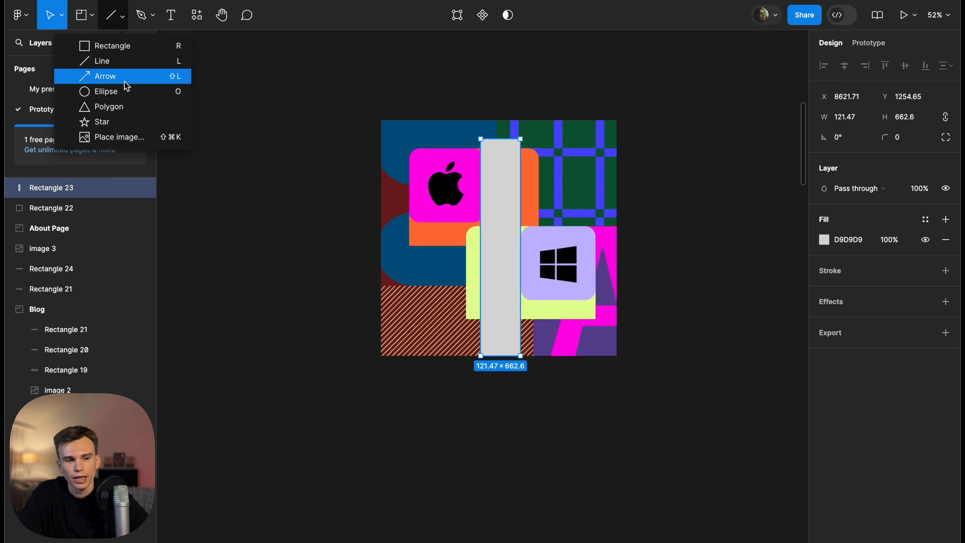
{"action": "left_click", "coordinate": [124, 81]}
{"action": "left_click_drag", "start_coordinate": [345, 59], "coordinate": [448, 58]}
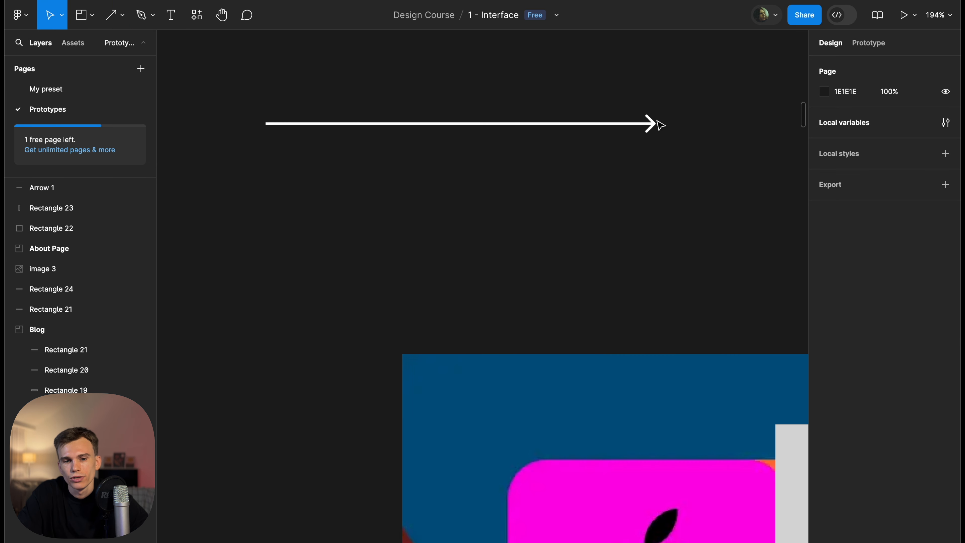
{"action": "left_click", "coordinate": [655, 123]}
{"action": "left_click", "coordinate": [526, 164]}
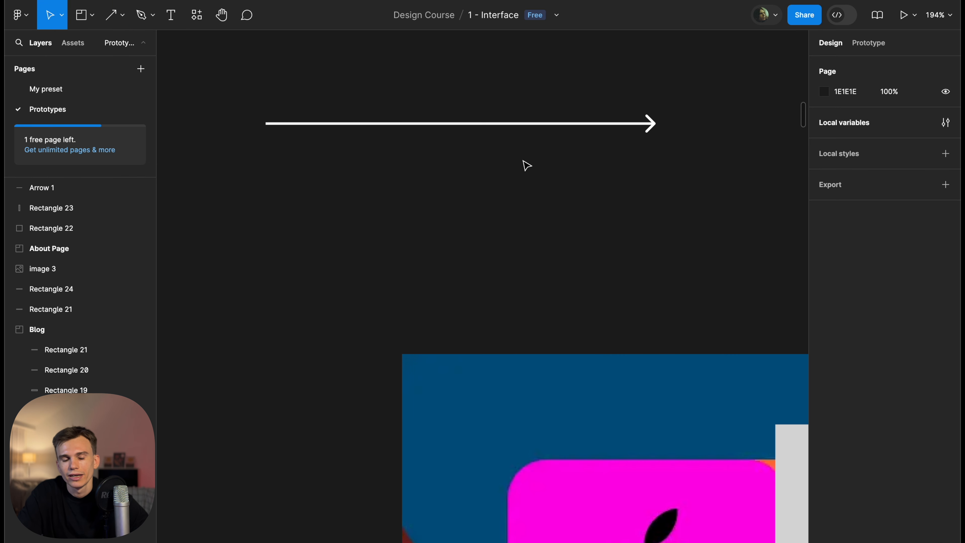
Move the arrow down to the right side of the logo image
{"action": "scroll", "coordinate": [525, 164], "scroll_direction": "down", "scroll_amount": 5}
{"action": "left_click", "coordinate": [480, 149]}
{"action": "left_click_drag", "start_coordinate": [578, 149], "coordinate": [636, 280]}
{"action": "scroll", "coordinate": [635, 279], "scroll_direction": "right", "scroll_amount": 5}
{"action": "left_click", "coordinate": [424, 227]}
{"action": "scroll", "coordinate": [406, 219], "scroll_direction": "down", "scroll_amount": 5}
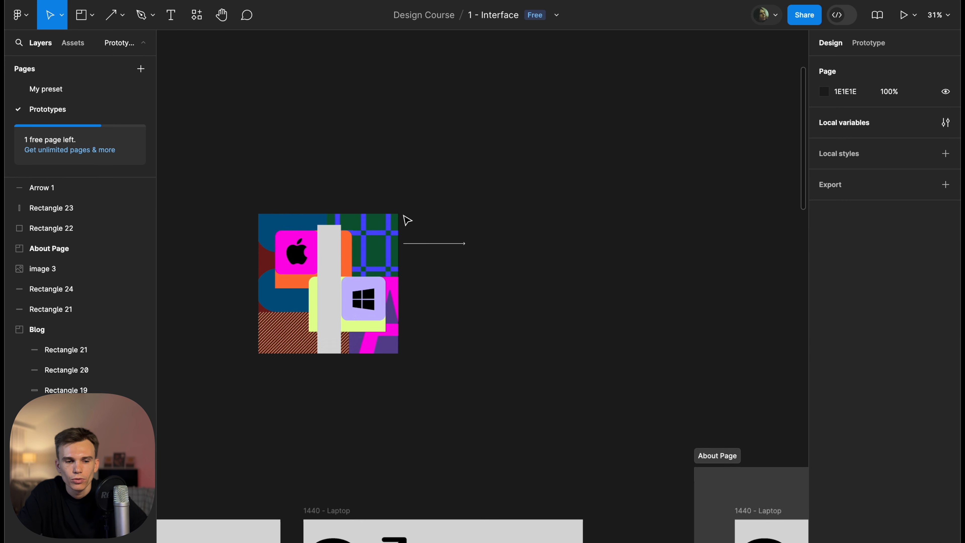
Duplicate the logo image with its grey rectangle to the right of the arrow and delete the rectangle from the original image
{"action": "scroll", "coordinate": [405, 220], "scroll_direction": "down", "scroll_amount": 4}
{"action": "scroll", "coordinate": [405, 219], "scroll_direction": "up", "scroll_amount": 3}
{"action": "scroll", "coordinate": [405, 220], "scroll_direction": "up", "scroll_amount": 2}
{"action": "left_click_drag", "start_coordinate": [437, 103], "coordinate": [707, 199]}
{"action": "left_click", "coordinate": [364, 205]}
{"action": "key", "text": "Delete"}
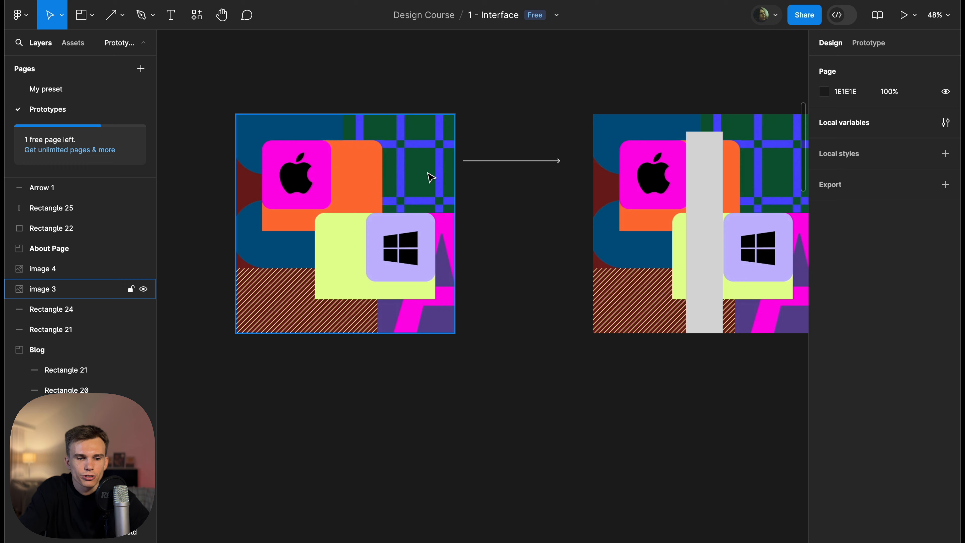
Move the arrow lower in the gap between the two logo images
{"action": "scroll", "coordinate": [500, 138], "scroll_direction": "up", "scroll_amount": 1}
{"action": "left_click", "coordinate": [493, 170]}
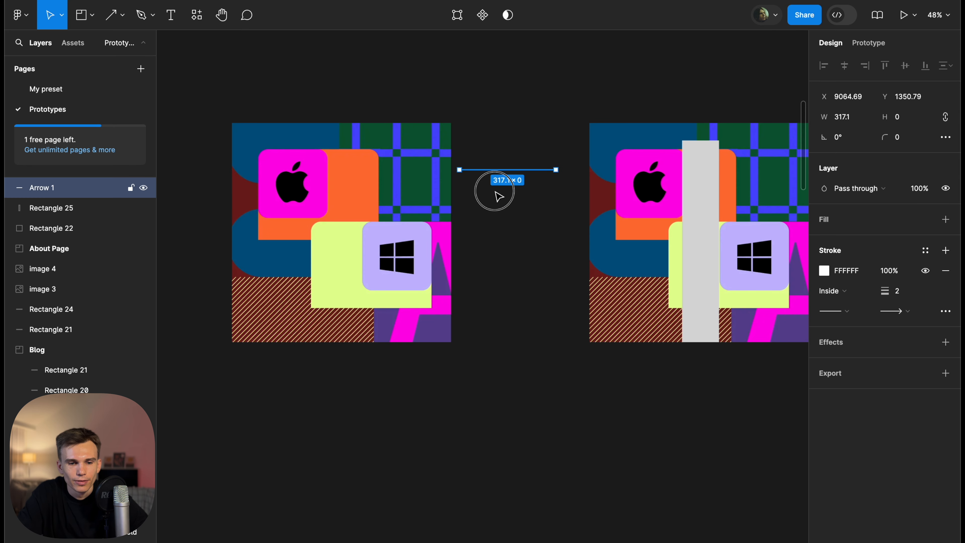
{"action": "left_click", "coordinate": [344, 216]}
{"action": "scroll", "coordinate": [512, 214], "scroll_direction": "right", "scroll_amount": 5}
Shift the grey rectangle on the copied logo image slightly right and change its fill to red
{"action": "left_click", "coordinate": [513, 214]}
{"action": "scroll", "coordinate": [513, 214], "scroll_direction": "up", "scroll_amount": 3}
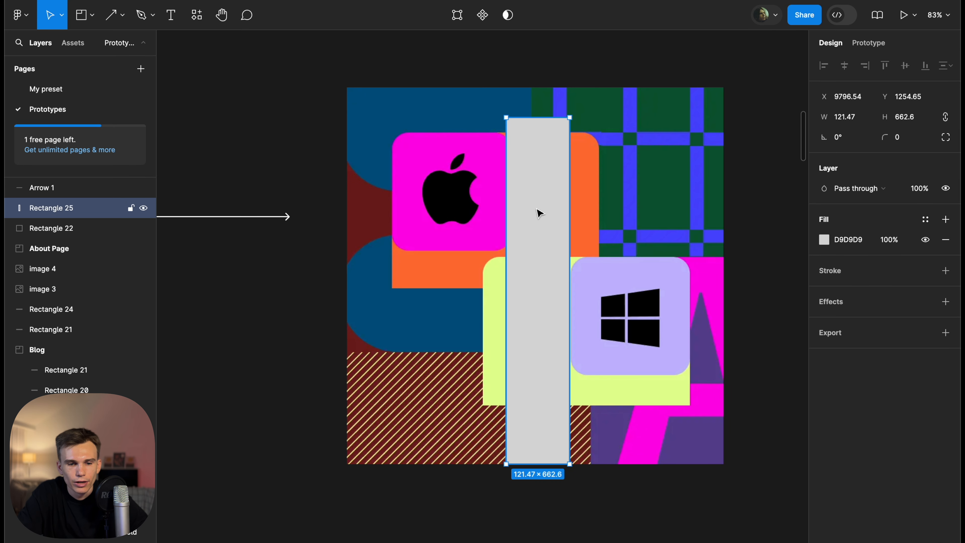
{"action": "left_click_drag", "start_coordinate": [542, 210], "coordinate": [554, 209]}
{"action": "left_click", "coordinate": [824, 240]}
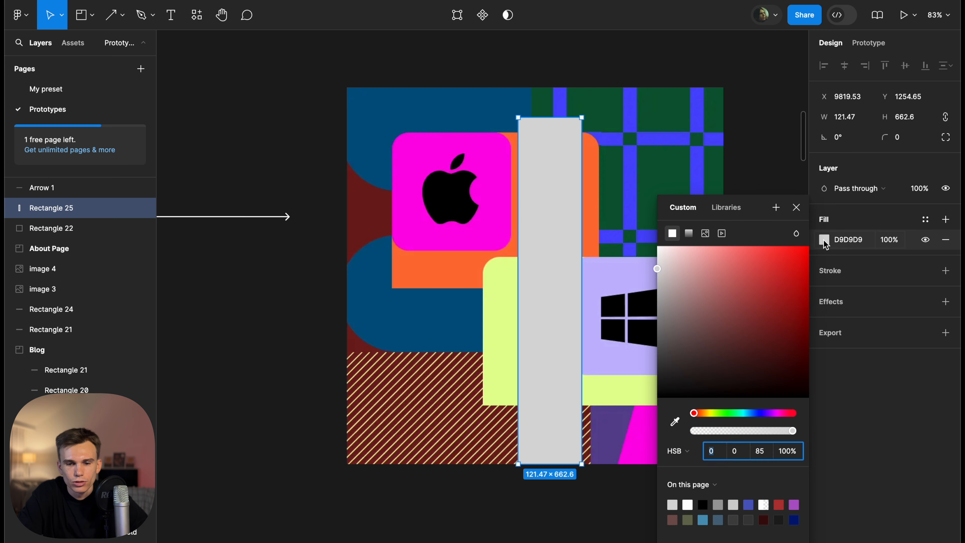
{"action": "left_click", "coordinate": [774, 266]}
{"action": "left_click", "coordinate": [655, 143]}
Move the copied logo image together with its red rectangle closer to the arrow and slightly upward
{"action": "scroll", "coordinate": [654, 142], "scroll_direction": "down", "scroll_amount": 5}
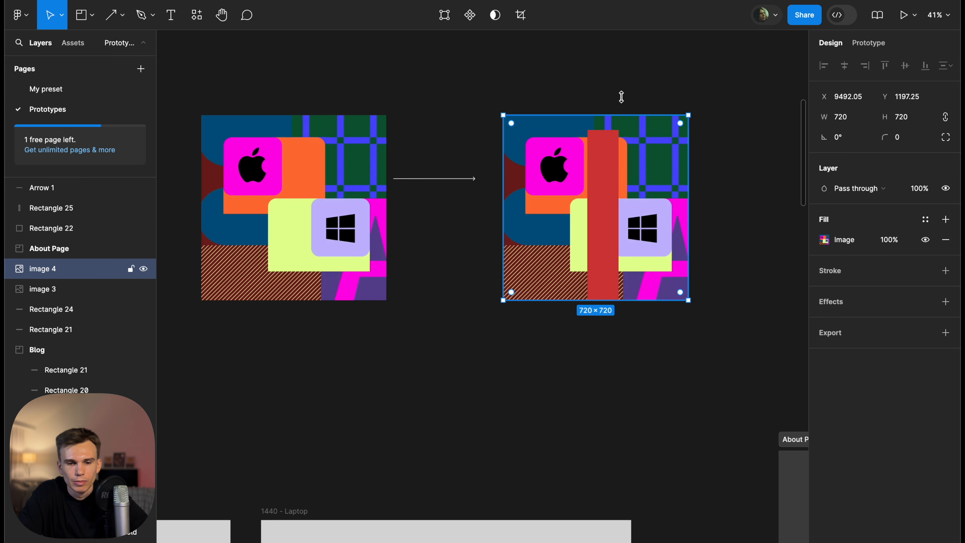
{"action": "left_click_drag", "start_coordinate": [694, 57], "coordinate": [586, 170]}
{"action": "left_click_drag", "start_coordinate": [586, 170], "coordinate": [558, 159]}
{"action": "left_click", "coordinate": [430, 149]}
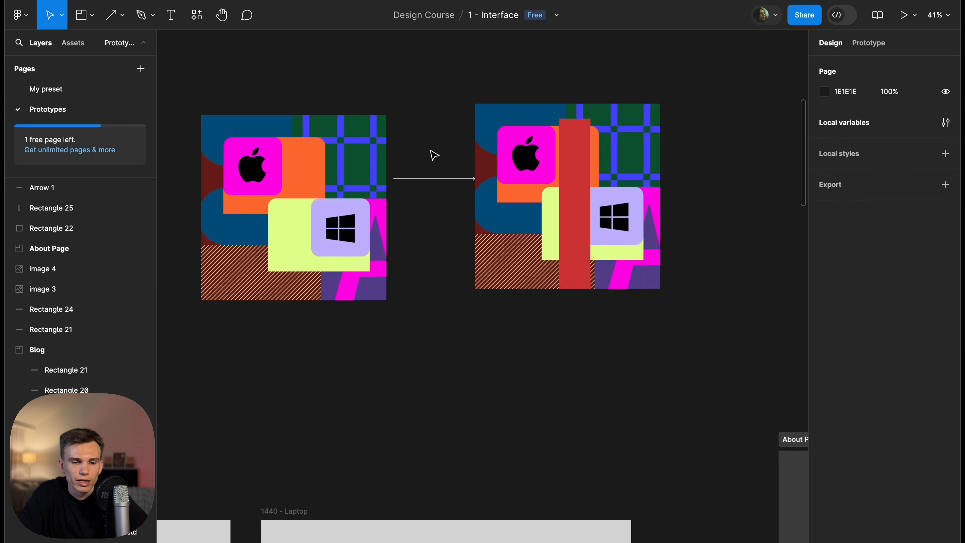
Shorten the arrow between the two images from its tail to about 13 long
{"action": "scroll", "coordinate": [430, 149], "scroll_direction": "up", "scroll_amount": 6}
{"action": "scroll", "coordinate": [450, 154], "scroll_direction": "down", "scroll_amount": 6}
{"action": "left_click_drag", "start_coordinate": [693, 147], "coordinate": [570, 244]}
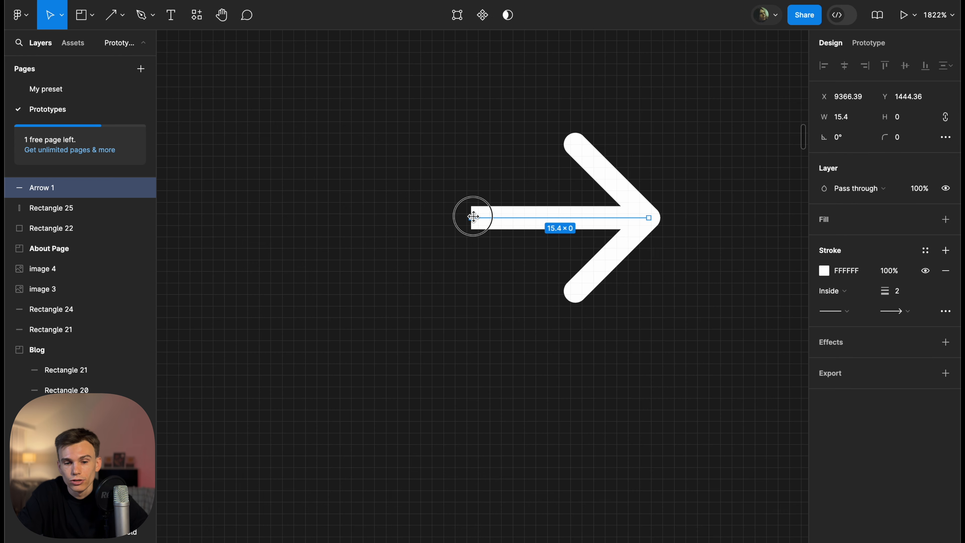
{"action": "left_click_drag", "start_coordinate": [473, 217], "coordinate": [495, 217]}
Change the arrow's end point to Triangle arrow and shorten it to about 10 so only the triangle remains
{"action": "left_click", "coordinate": [907, 310]}
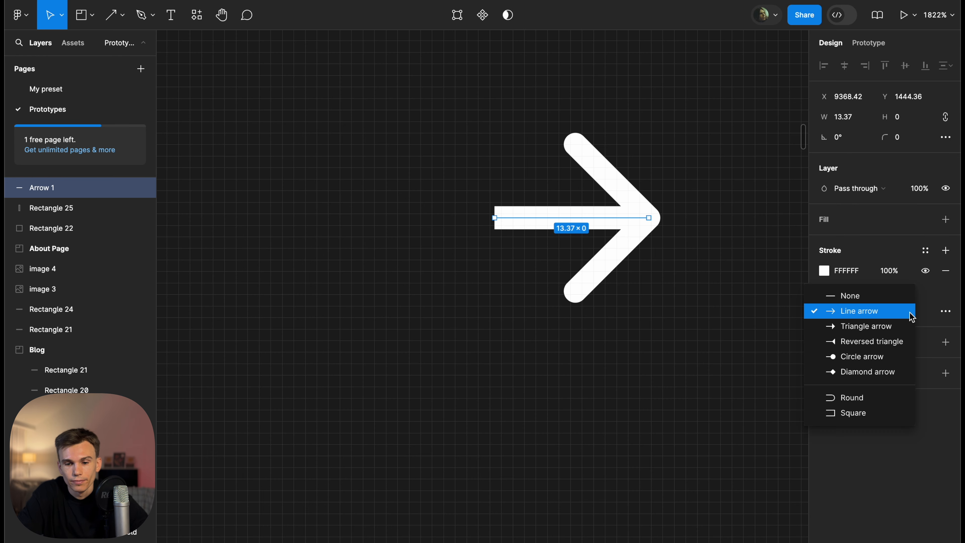
{"action": "left_click", "coordinate": [909, 329]}
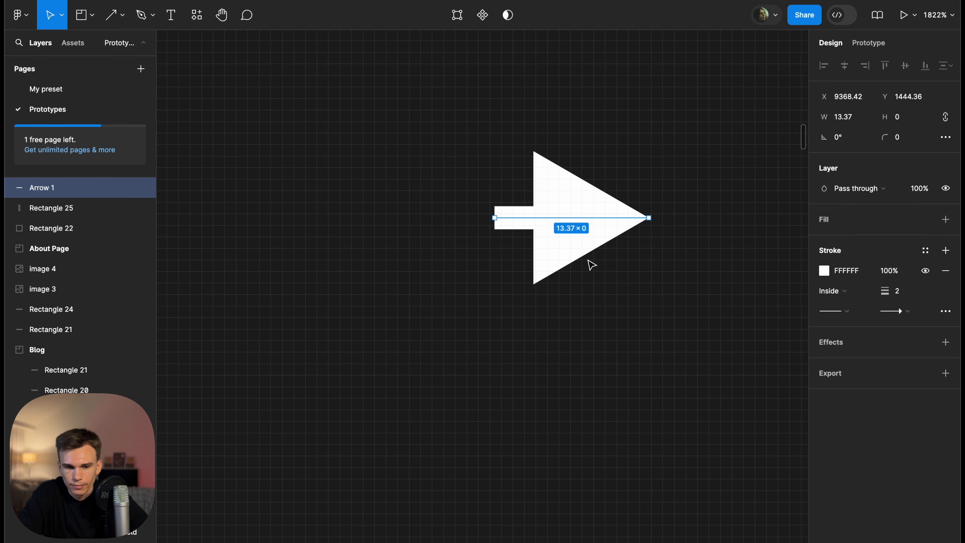
{"action": "left_click_drag", "start_coordinate": [496, 218], "coordinate": [535, 217]}
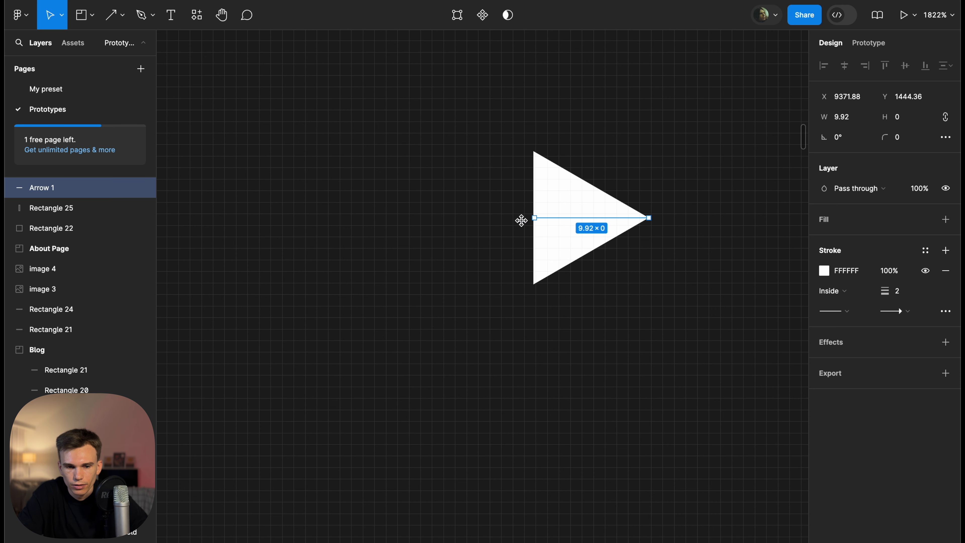
{"action": "left_click", "coordinate": [480, 222]}
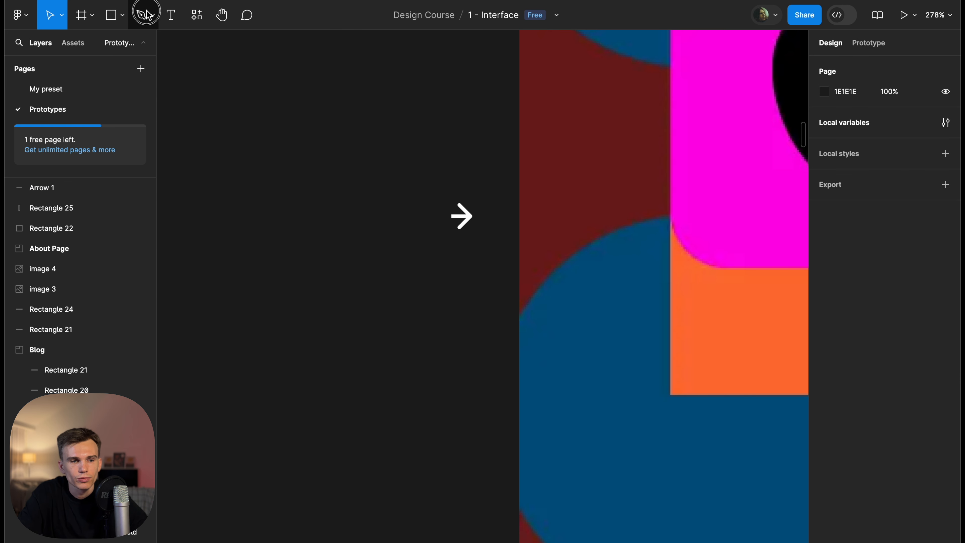
Draw a circle about 237 × 237 with the Ellipse tool in the gap between the two logo images
{"action": "left_click", "coordinate": [145, 11]}
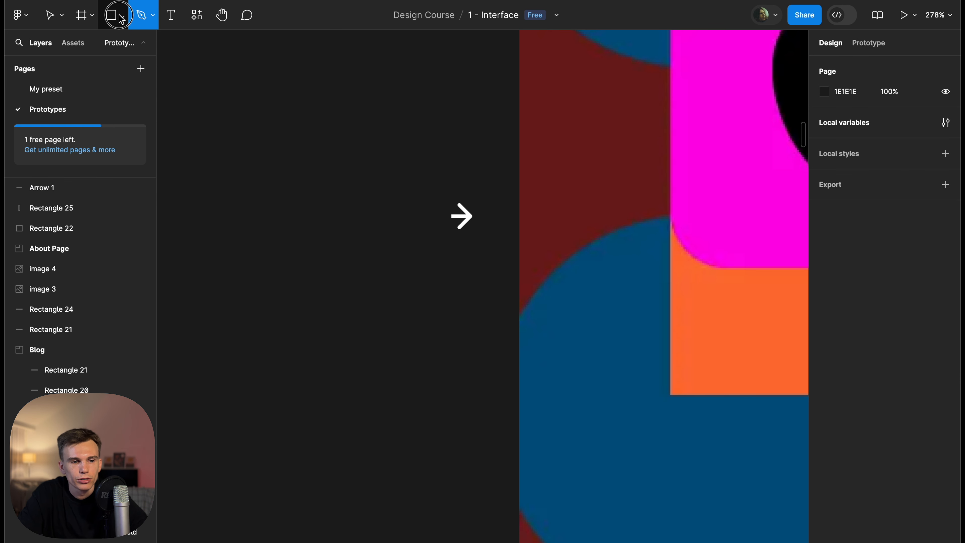
{"action": "left_click", "coordinate": [121, 18]}
{"action": "left_click", "coordinate": [120, 93]}
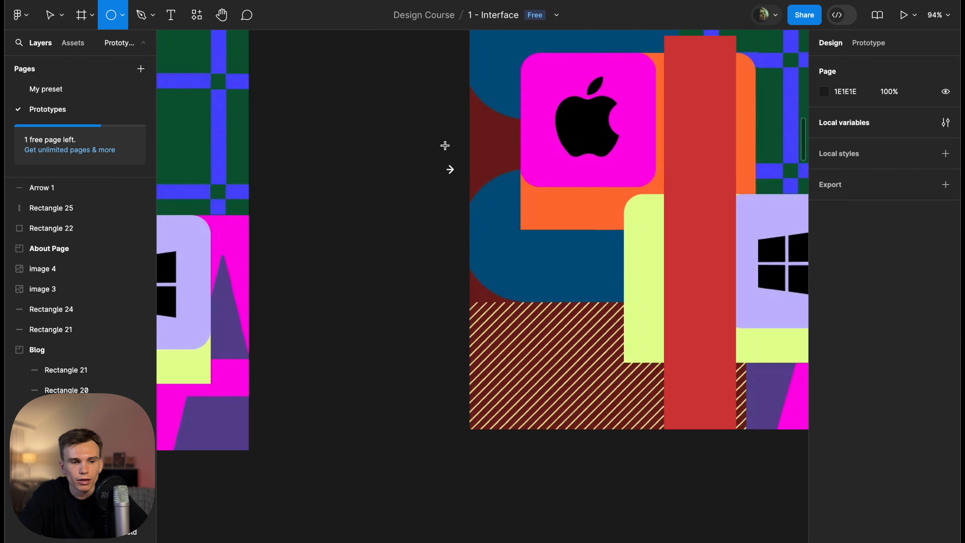
{"action": "scroll", "coordinate": [444, 145], "scroll_direction": "left", "scroll_amount": 5}
{"action": "left_click_drag", "start_coordinate": [501, 135], "coordinate": [642, 276]}
{"action": "scroll", "coordinate": [596, 226], "scroll_direction": "down", "scroll_amount": 5}
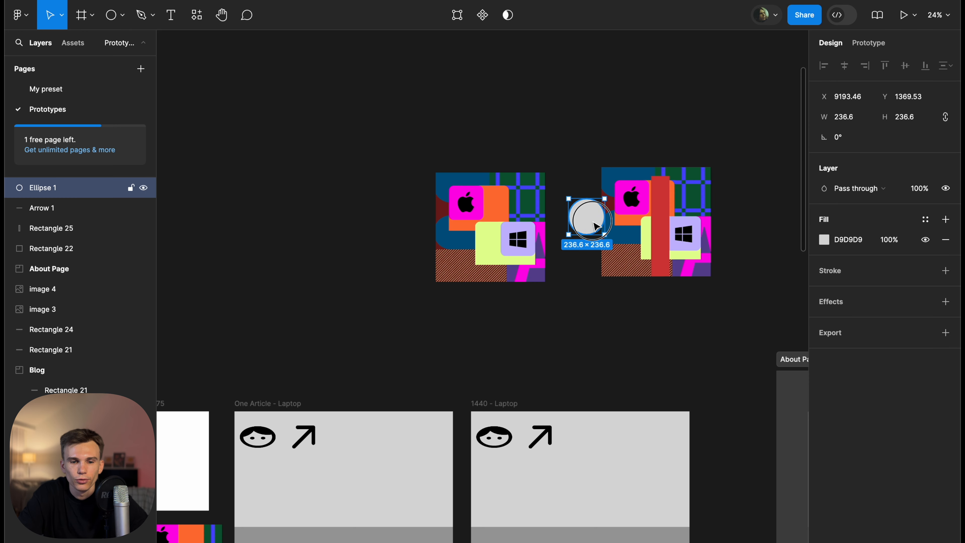
Move the circle to the empty canvas above the first logo image
{"action": "left_click_drag", "start_coordinate": [596, 226], "coordinate": [446, 135]}
{"action": "scroll", "coordinate": [446, 135], "scroll_direction": "up", "scroll_amount": 5}
{"action": "scroll", "coordinate": [448, 131], "scroll_direction": "up", "scroll_amount": 2}
{"action": "scroll", "coordinate": [444, 127], "scroll_direction": "right", "scroll_amount": 1}
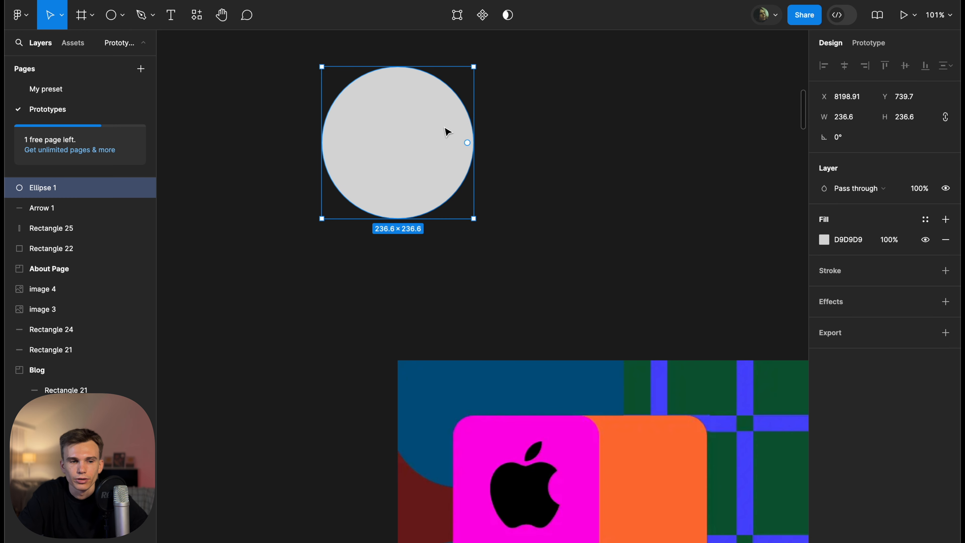
{"action": "scroll", "coordinate": [503, 173], "scroll_direction": "down", "scroll_amount": 5}
{"action": "scroll", "coordinate": [508, 250], "scroll_direction": "down", "scroll_amount": 1}
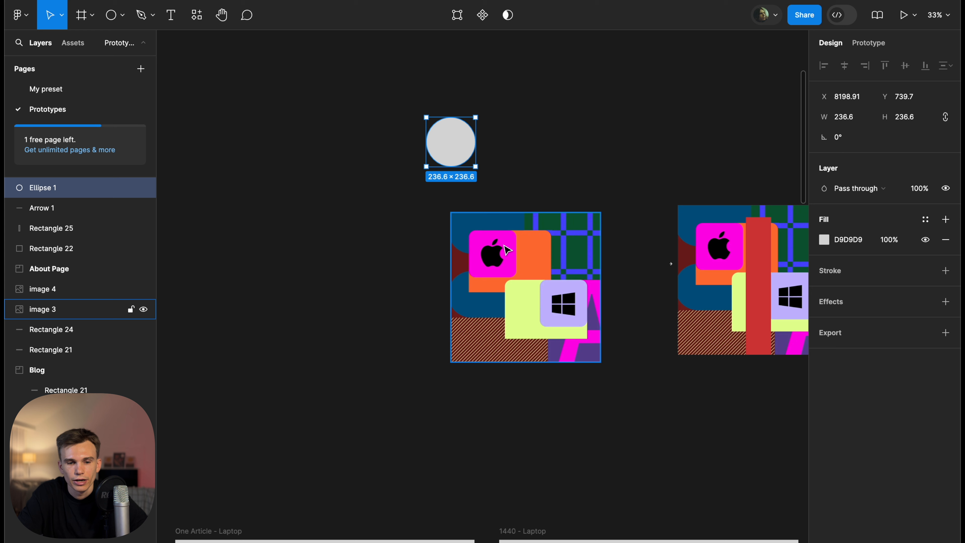
{"action": "left_click", "coordinate": [588, 119]}
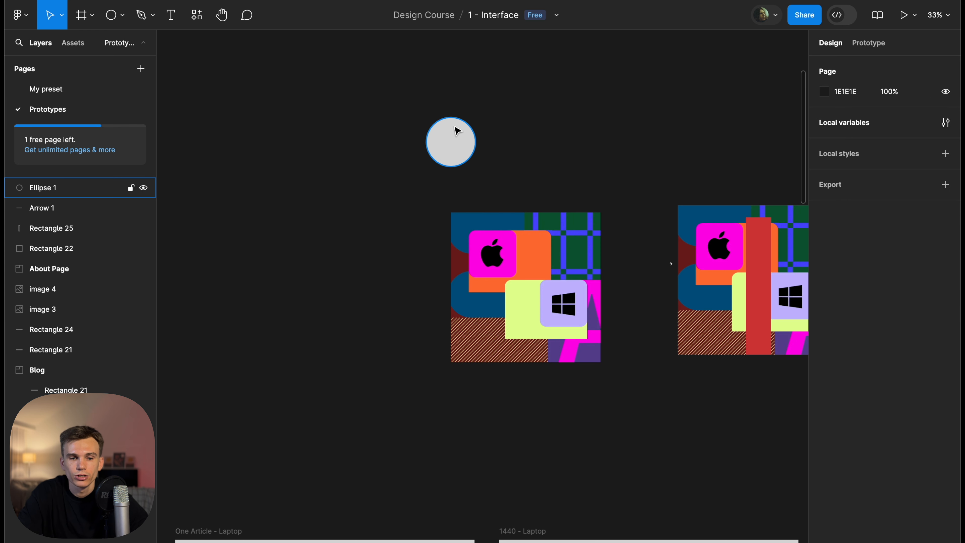
{"action": "left_click", "coordinate": [450, 137]}
{"action": "scroll", "coordinate": [452, 125], "scroll_direction": "up", "scroll_amount": 3}
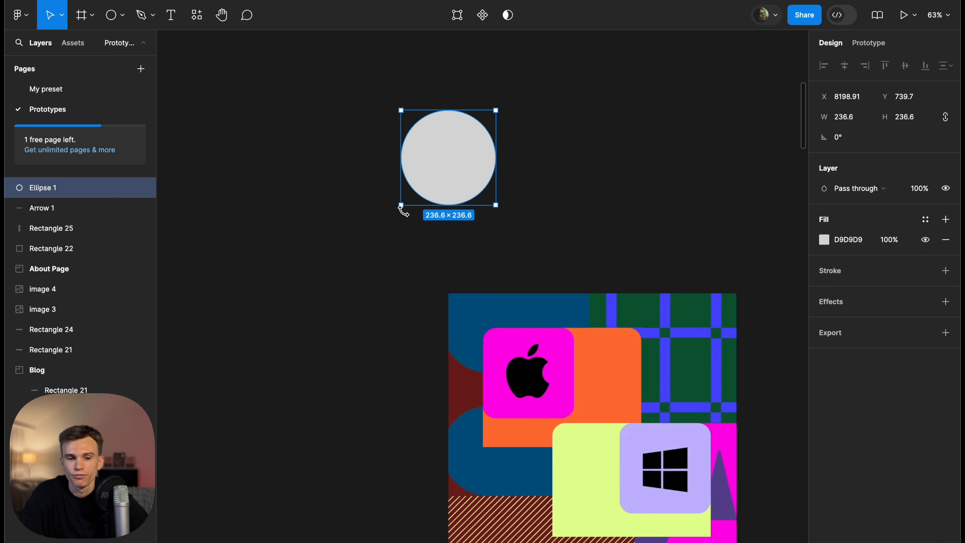
{"action": "left_click", "coordinate": [519, 216]}
{"action": "scroll", "coordinate": [509, 144], "scroll_direction": "left", "scroll_amount": 2}
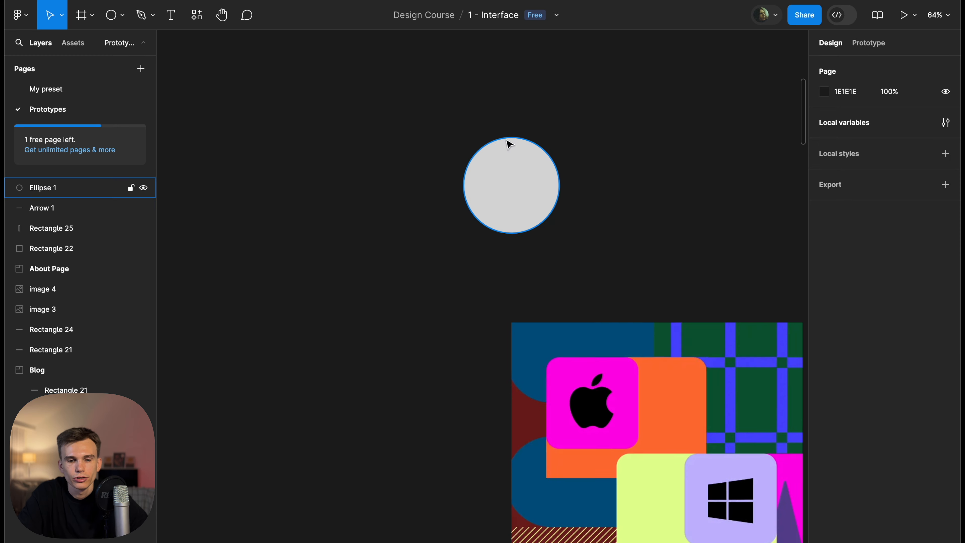
Move the first logo image up to the circle so that the circle overlaps the image's left edge
{"action": "scroll", "coordinate": [492, 147], "scroll_direction": "right", "scroll_amount": 1}
{"action": "left_click_drag", "start_coordinate": [553, 391], "coordinate": [639, 137]}
{"action": "scroll", "coordinate": [584, 168], "scroll_direction": "up", "scroll_amount": 3}
{"action": "left_click_drag", "start_coordinate": [584, 168], "coordinate": [499, 171]}
{"action": "left_click", "coordinate": [394, 177]}
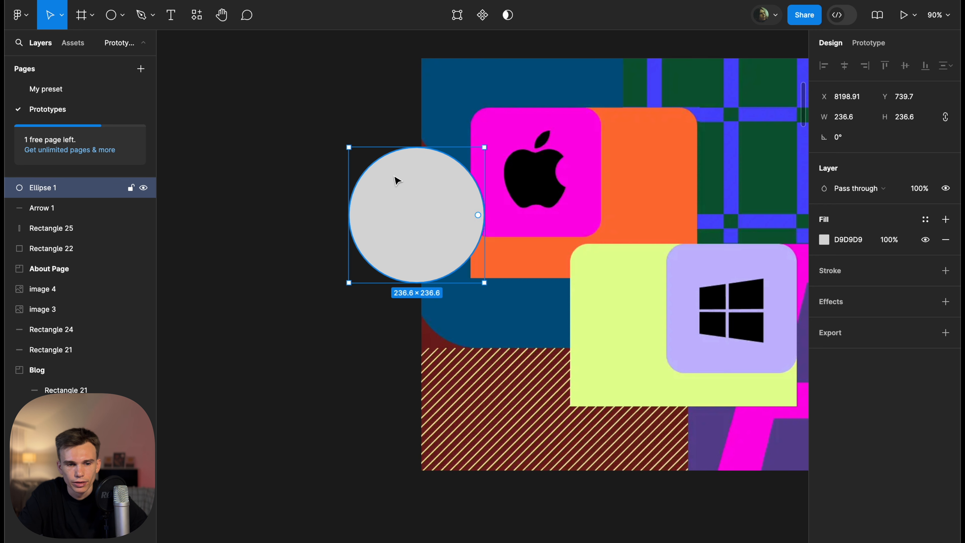
{"action": "left_click", "coordinate": [351, 75]}
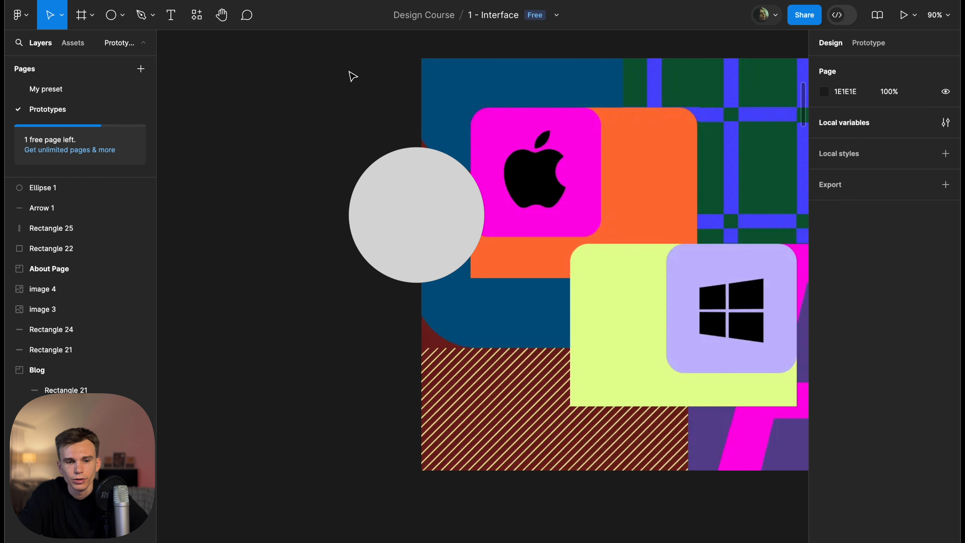
{"action": "left_click", "coordinate": [555, 136]}
{"action": "left_click", "coordinate": [370, 199]}
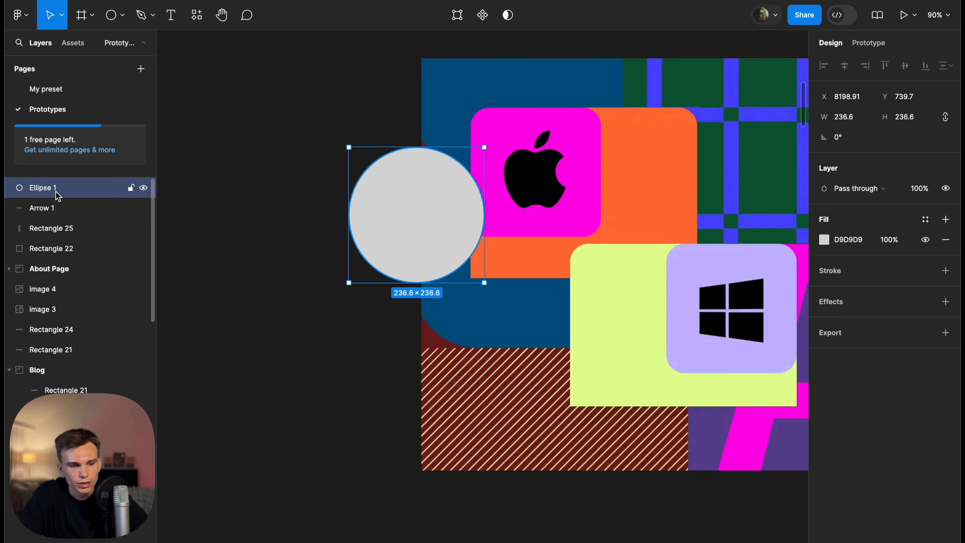
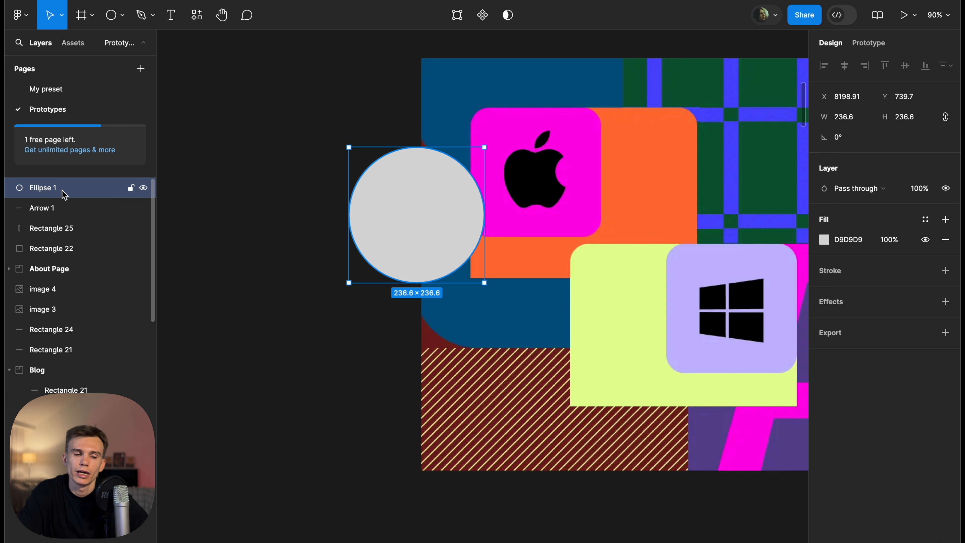
Reorder image 3 above Ellipse 1 in the layer stack, and return it below image 4
{"action": "left_click", "coordinate": [532, 123]}
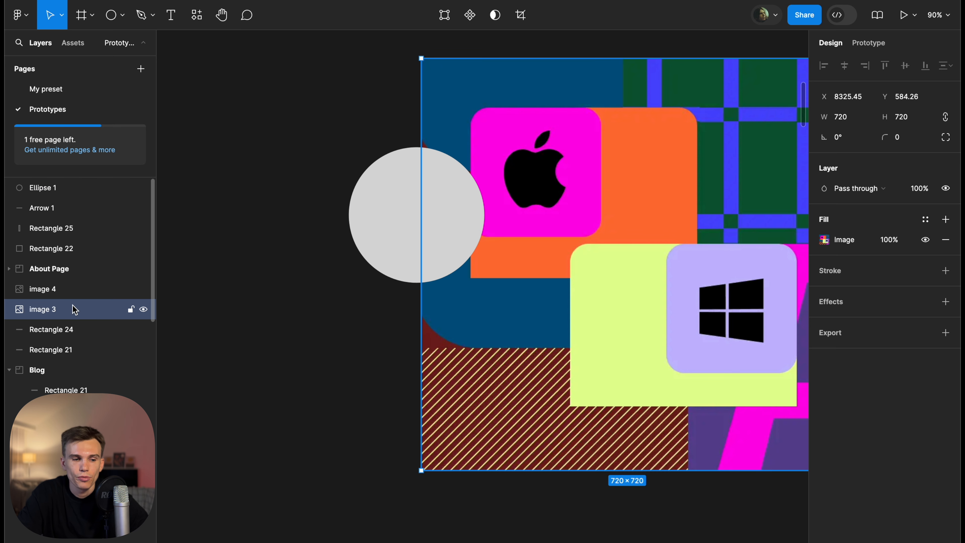
{"action": "left_click_drag", "start_coordinate": [74, 309], "coordinate": [51, 188]}
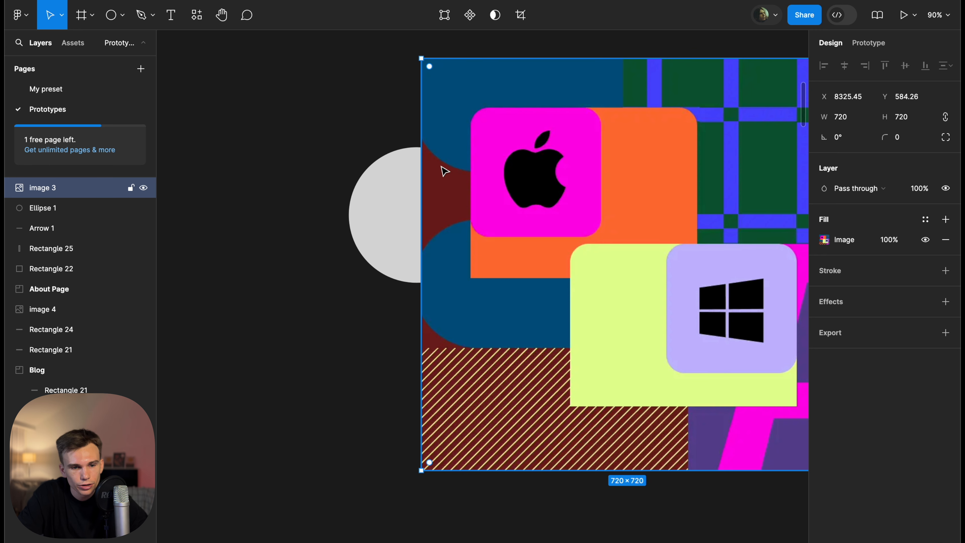
{"action": "scroll", "coordinate": [349, 150], "scroll_direction": "down", "scroll_amount": 1}
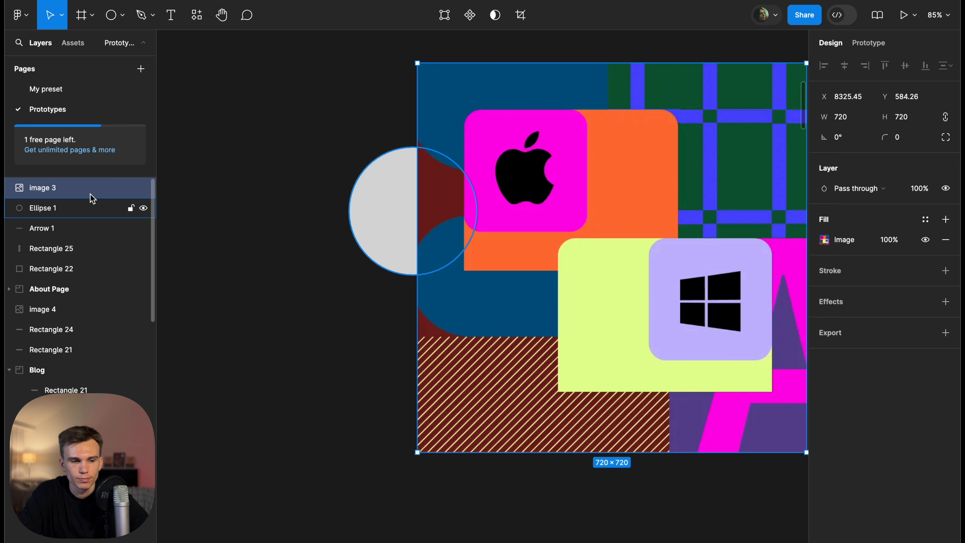
{"action": "left_click_drag", "start_coordinate": [91, 193], "coordinate": [90, 321]}
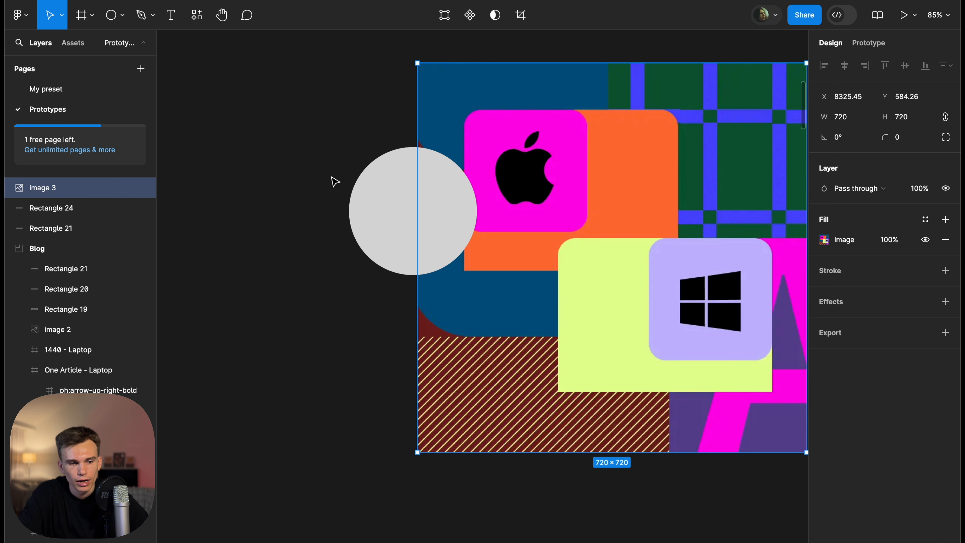
{"action": "scroll", "coordinate": [8, 226], "scroll_direction": "up", "scroll_amount": 3}
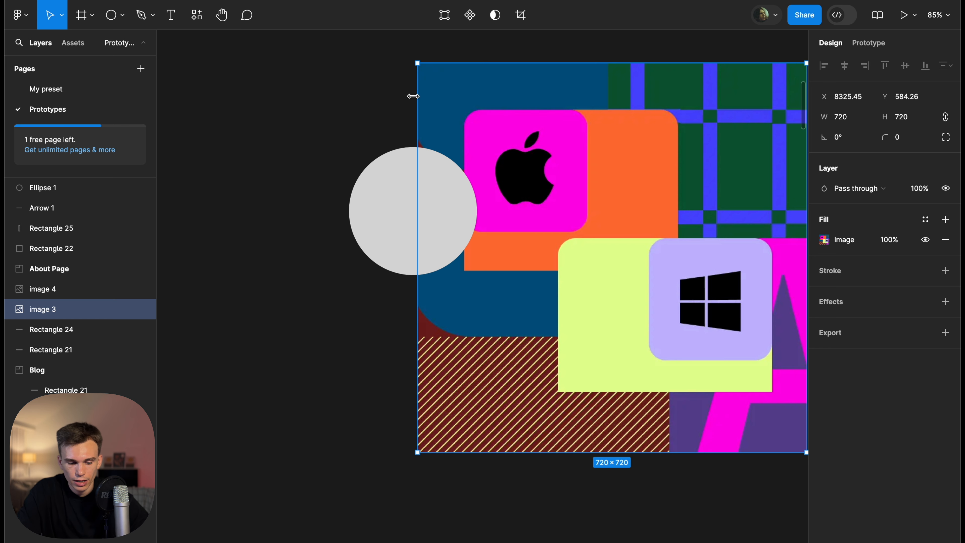
Bring image 3 to the front of the circle and nudge the circle slightly downward
{"action": "key", "text": "alt"}
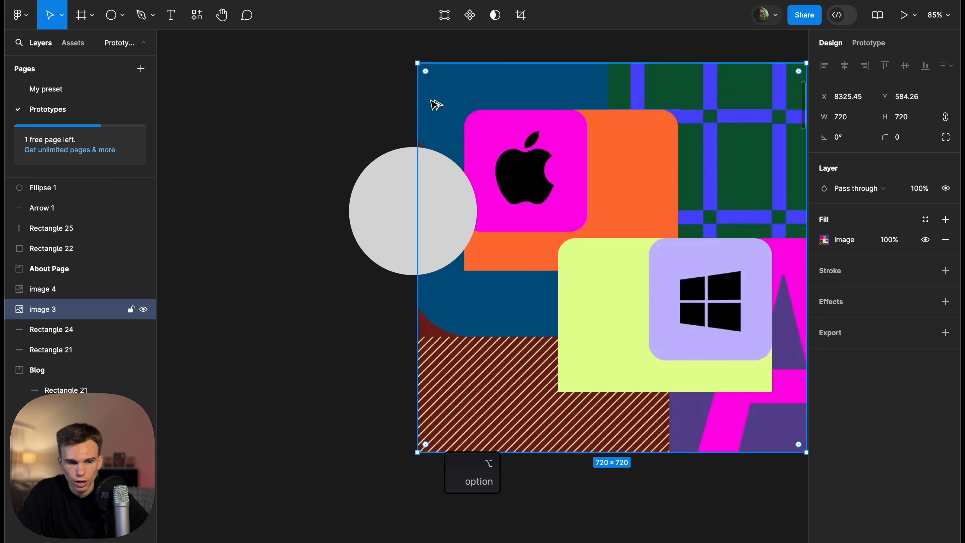
{"action": "key", "text": "super"}
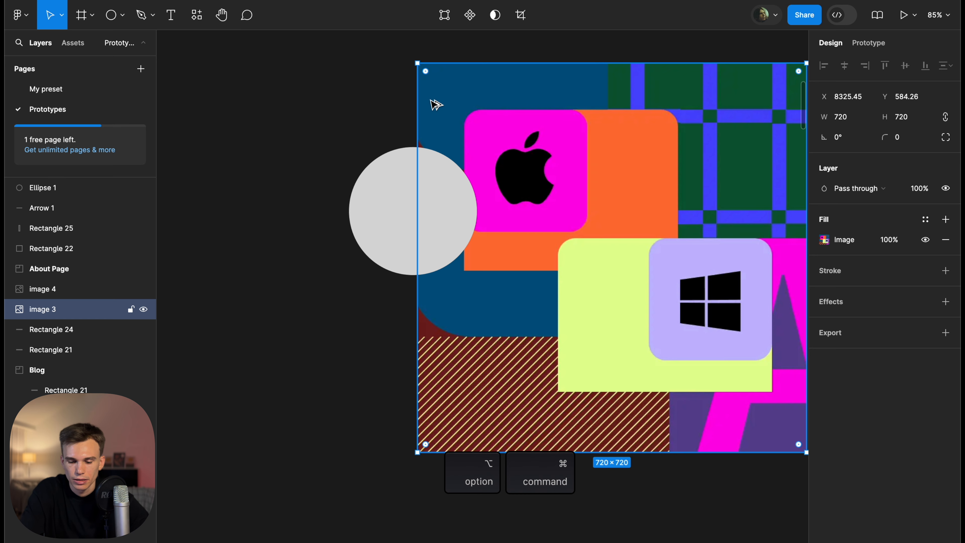
{"action": "key", "text": "alt+super+bracketright"}
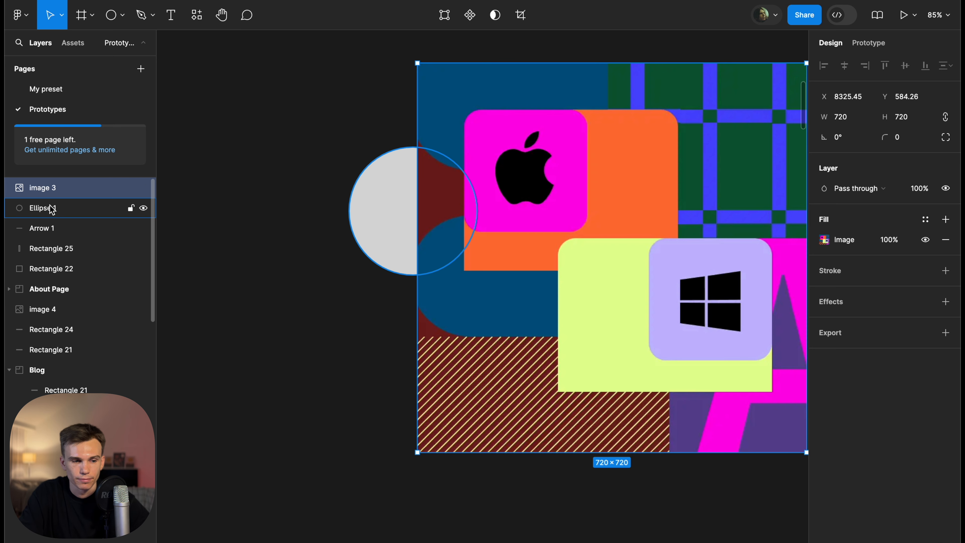
{"action": "left_click_drag", "start_coordinate": [328, 112], "coordinate": [357, 152]}
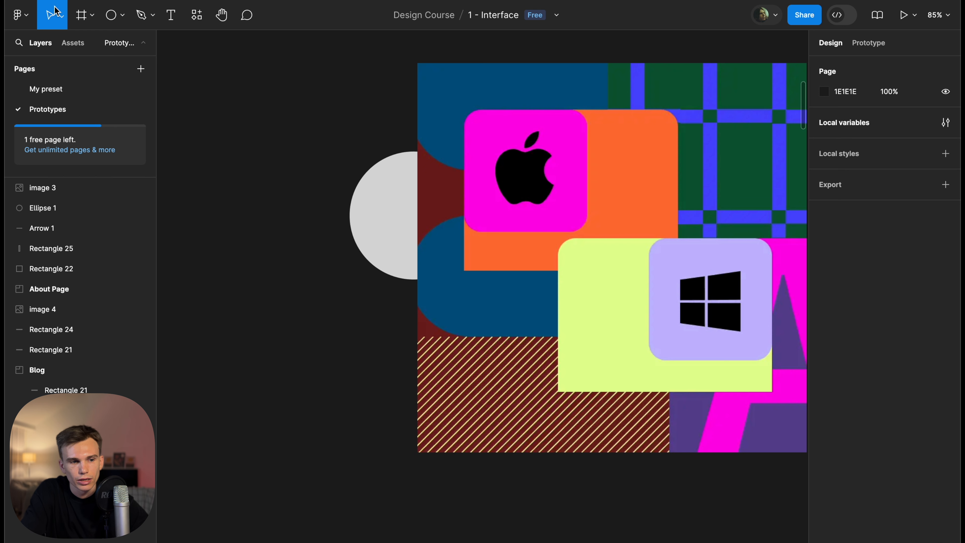
Select the circle and image 3 together with the Move tool
{"action": "left_click", "coordinate": [62, 15]}
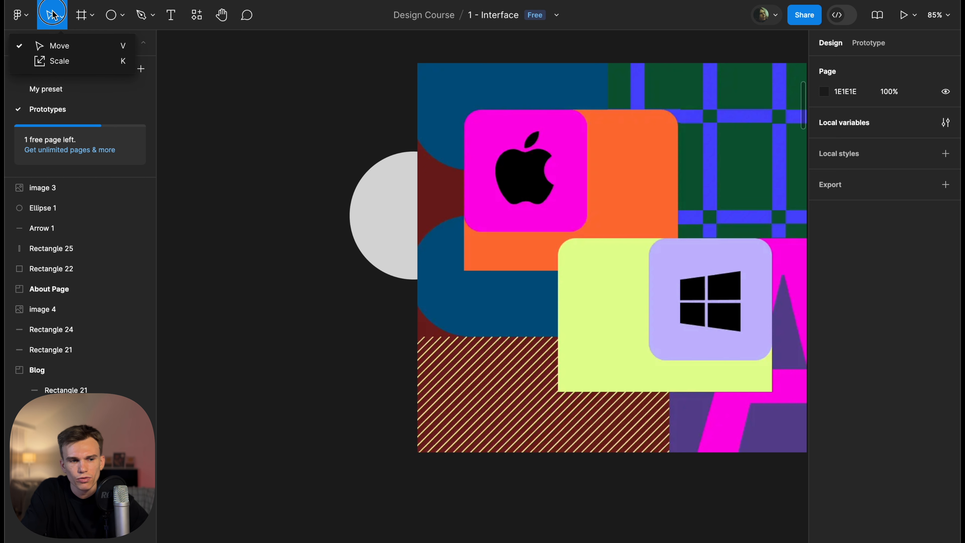
{"action": "left_click", "coordinate": [57, 15]}
{"action": "left_click_drag", "start_coordinate": [232, 103], "coordinate": [392, 241]}
{"action": "left_click_drag", "start_coordinate": [320, 109], "coordinate": [466, 213]}
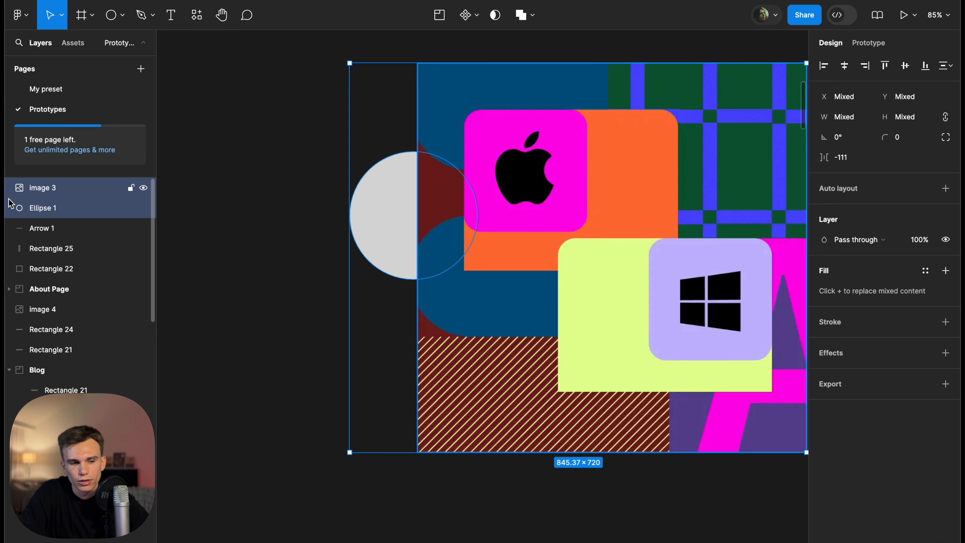
{"action": "scroll", "coordinate": [232, 202], "scroll_direction": "down", "scroll_amount": 3}
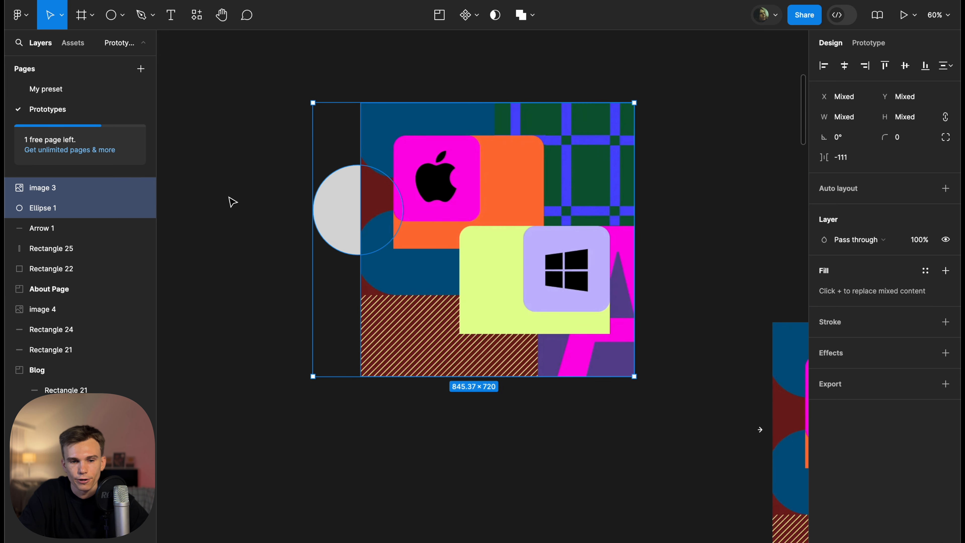
{"action": "left_click", "coordinate": [489, 73]}
Shift image 3 slightly left over the circle and mask it with the circle as the mask shape
{"action": "scroll", "coordinate": [476, 65], "scroll_direction": "up", "scroll_amount": 3}
{"action": "left_click_drag", "start_coordinate": [551, 138], "coordinate": [533, 134]}
{"action": "left_click_drag", "start_coordinate": [297, 116], "coordinate": [446, 294]}
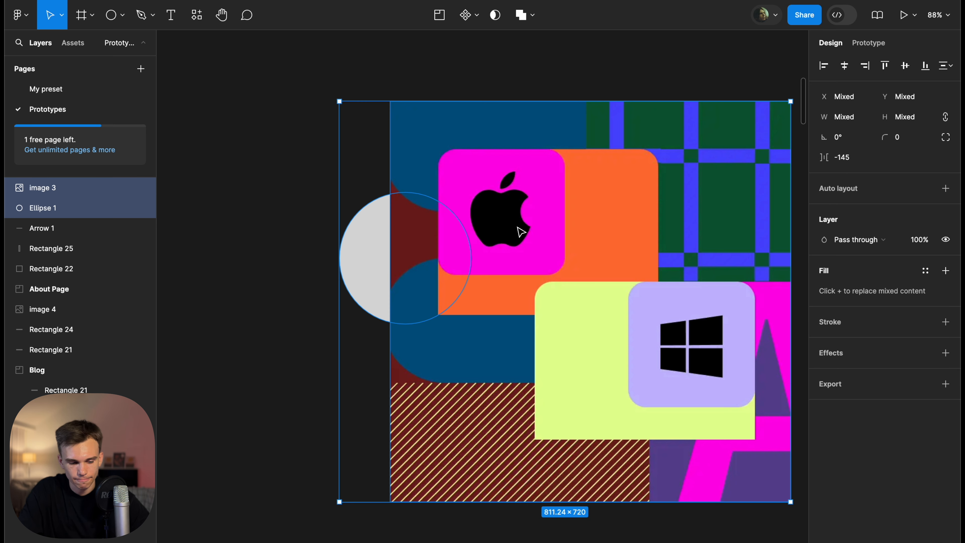
{"action": "key", "text": "ctrl+super+m"}
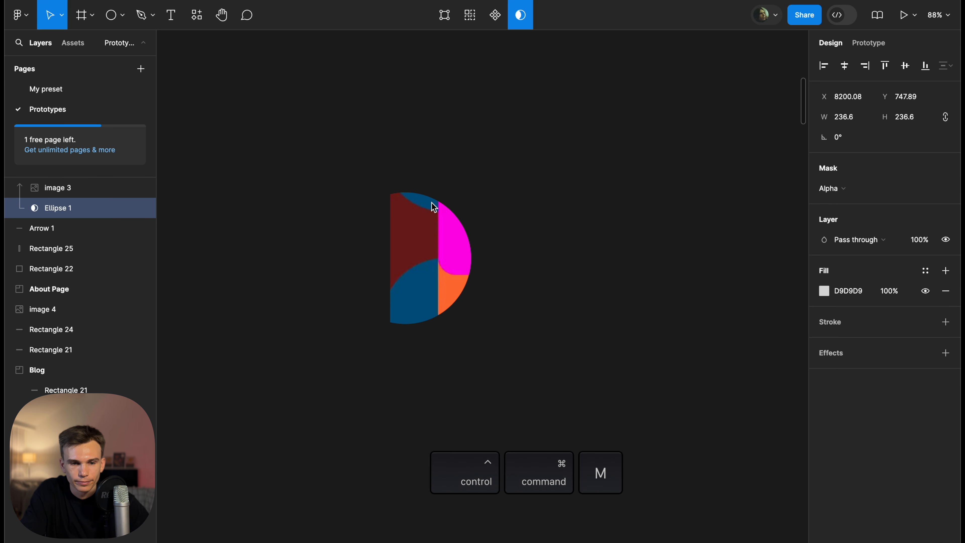
Scale image 3 inside the circular mask to about 273 × 273 and position it to fill the circle
{"action": "left_click", "coordinate": [433, 207]}
{"action": "left_click_drag", "start_coordinate": [450, 256], "coordinate": [395, 260]}
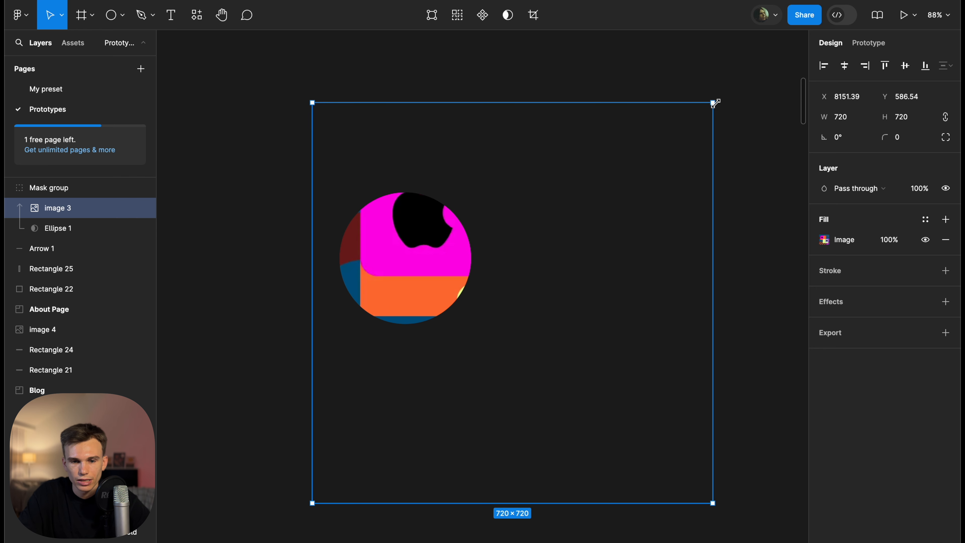
{"action": "left_click_drag", "start_coordinate": [716, 103], "coordinate": [624, 192]}
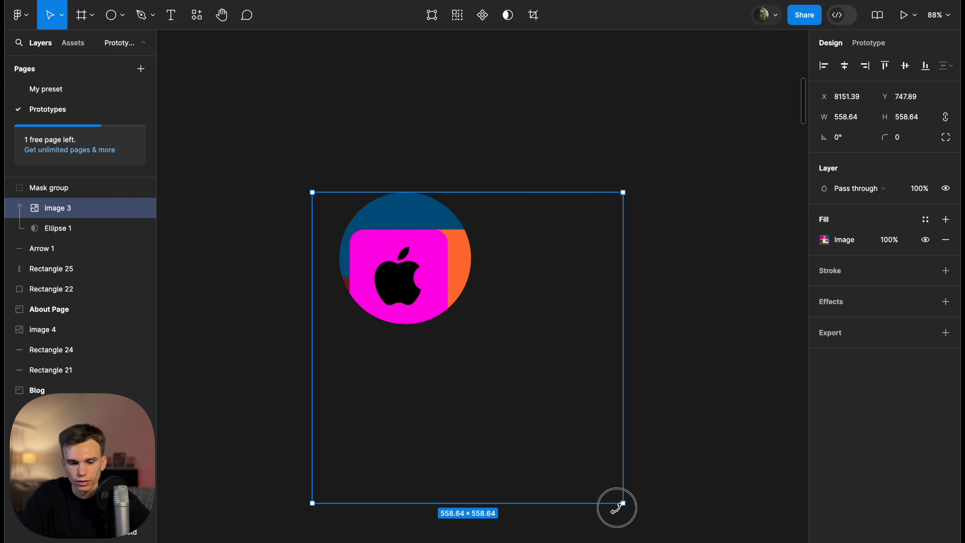
{"action": "left_click_drag", "start_coordinate": [619, 506], "coordinate": [464, 344]}
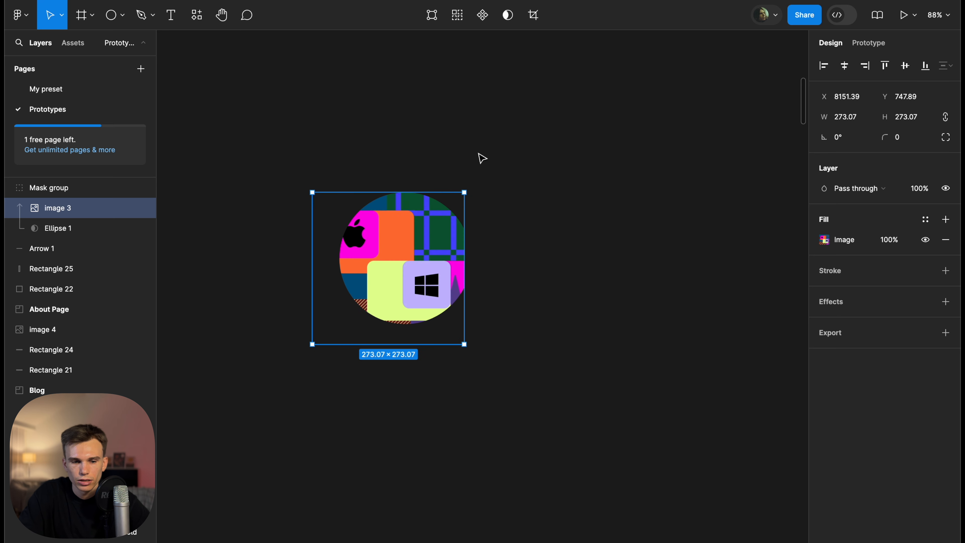
{"action": "left_click_drag", "start_coordinate": [474, 214], "coordinate": [486, 259]}
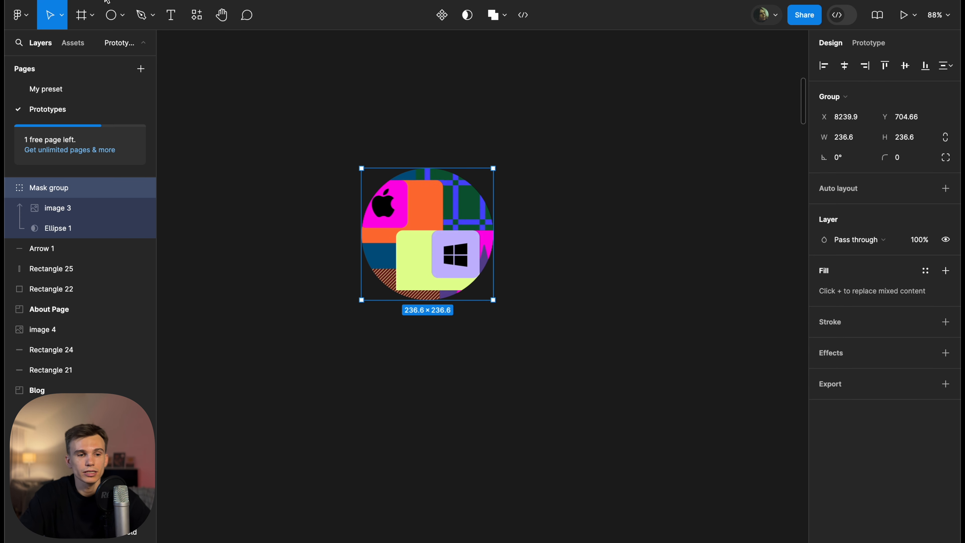
Draw a triangle about 189 × 189 with the Polygon tool to the right of the masked circle
{"action": "left_click", "coordinate": [116, 15]}
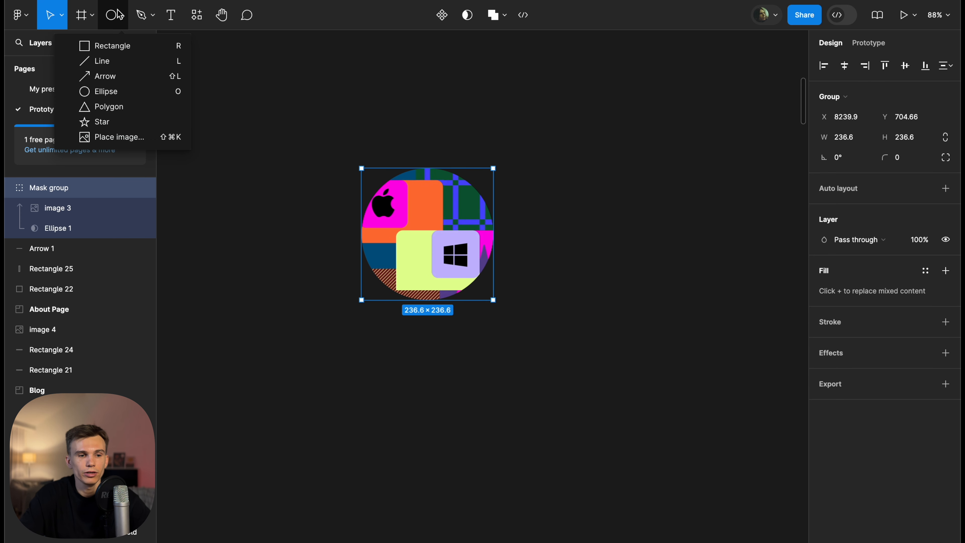
{"action": "left_click", "coordinate": [138, 106]}
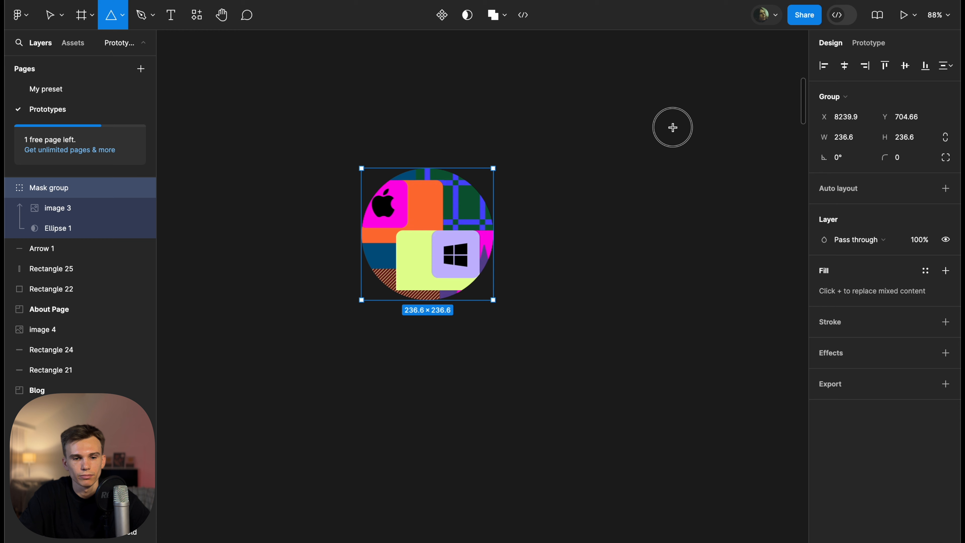
{"action": "left_click_drag", "start_coordinate": [511, 98], "coordinate": [601, 173]}
{"action": "left_click_drag", "start_coordinate": [562, 138], "coordinate": [614, 196]}
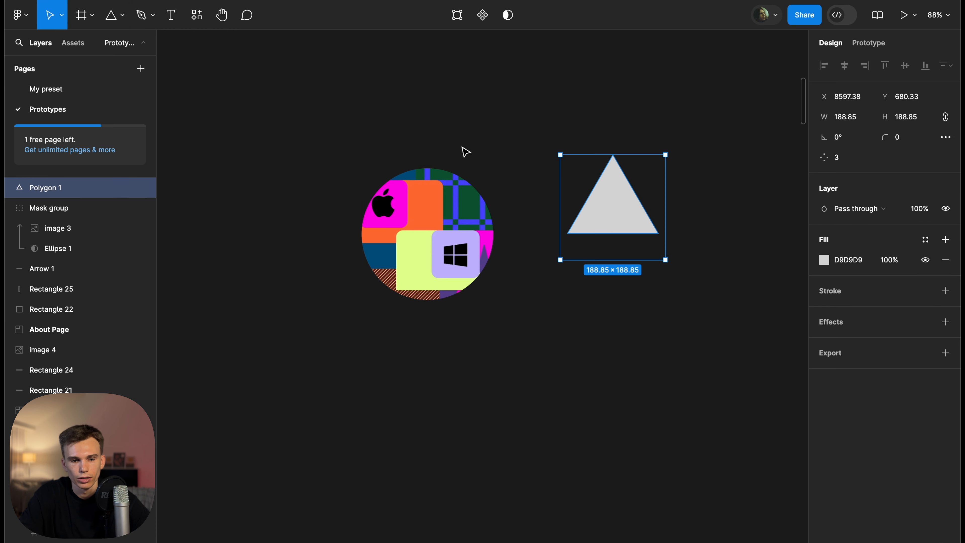
Copy image 3 from the circular mask, paste it onto the canvas and place it overlapping the triangle's right side
{"action": "left_click", "coordinate": [464, 152]}
{"action": "scroll", "coordinate": [460, 154], "scroll_direction": "right", "scroll_amount": 2}
{"action": "double_click", "coordinate": [384, 214]}
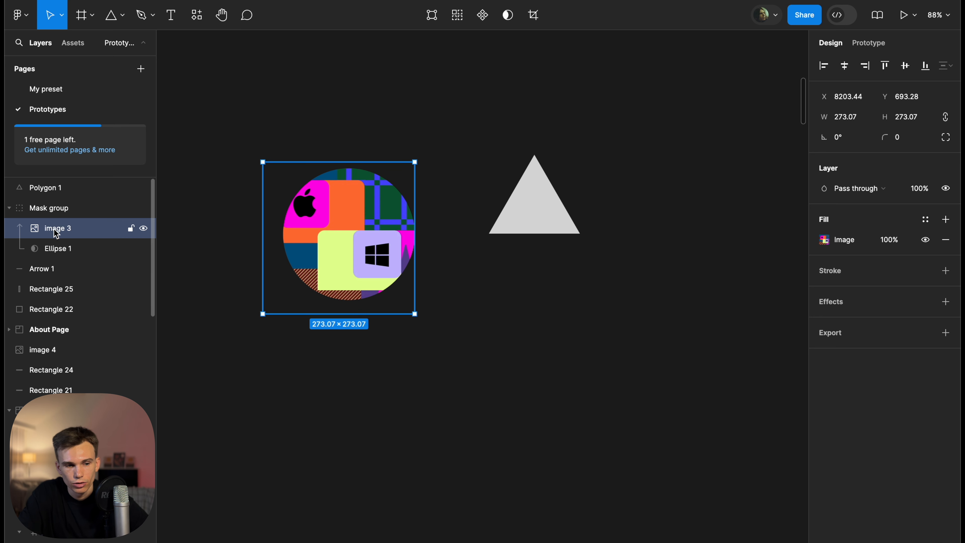
{"action": "left_click", "coordinate": [539, 203]}
{"action": "left_click", "coordinate": [586, 338]}
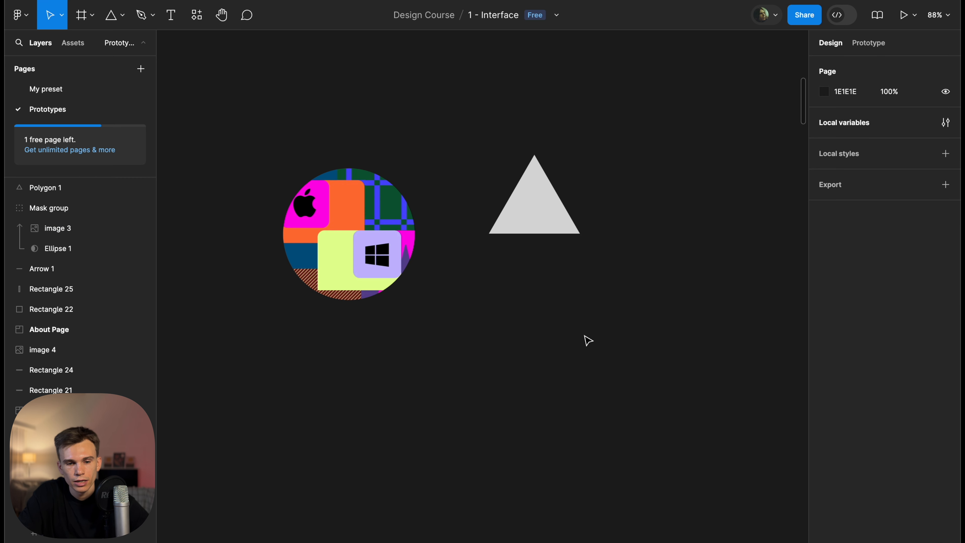
{"action": "scroll", "coordinate": [585, 338], "scroll_direction": "right", "scroll_amount": 3}
{"action": "key", "text": "ctrl+v"}
{"action": "left_click", "coordinate": [269, 190]}
{"action": "left_click_drag", "start_coordinate": [269, 190], "coordinate": [588, 185]}
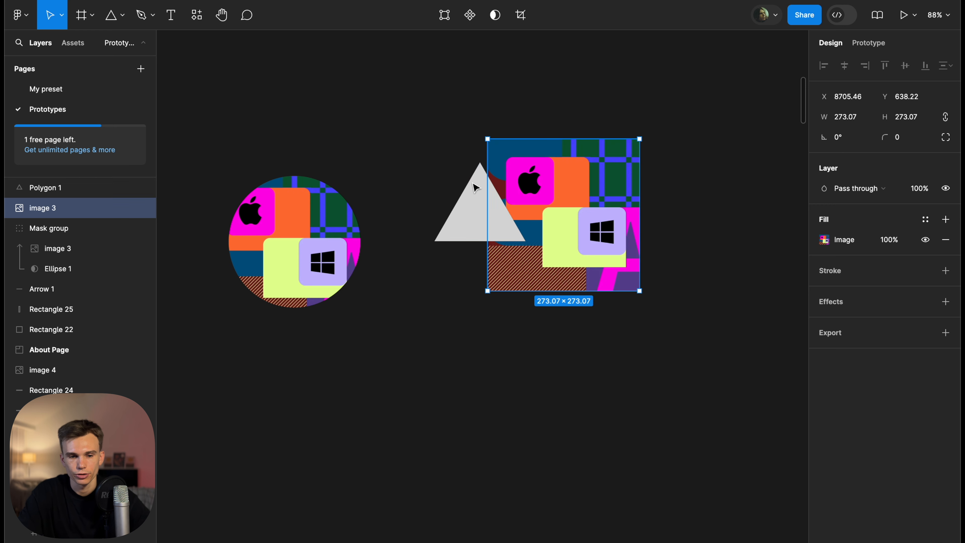
Bring the copied image in front of the triangle and mask it with the triangle as the mask shape
{"action": "key", "text": "alt"}
{"action": "key", "text": "super"}
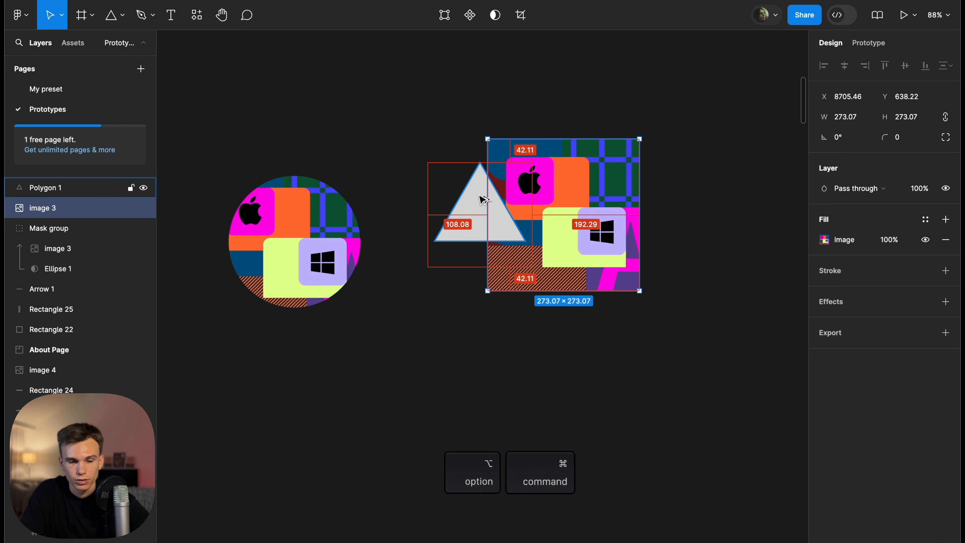
{"action": "key", "text": "alt+super+]"}
{"action": "left_click_drag", "start_coordinate": [444, 148], "coordinate": [564, 254]}
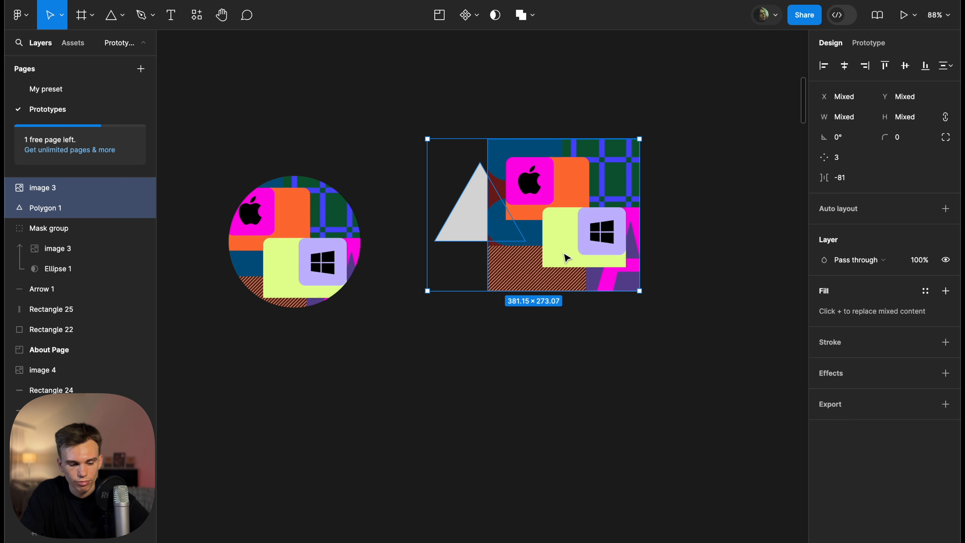
{"action": "key", "text": "ctrl+super+m"}
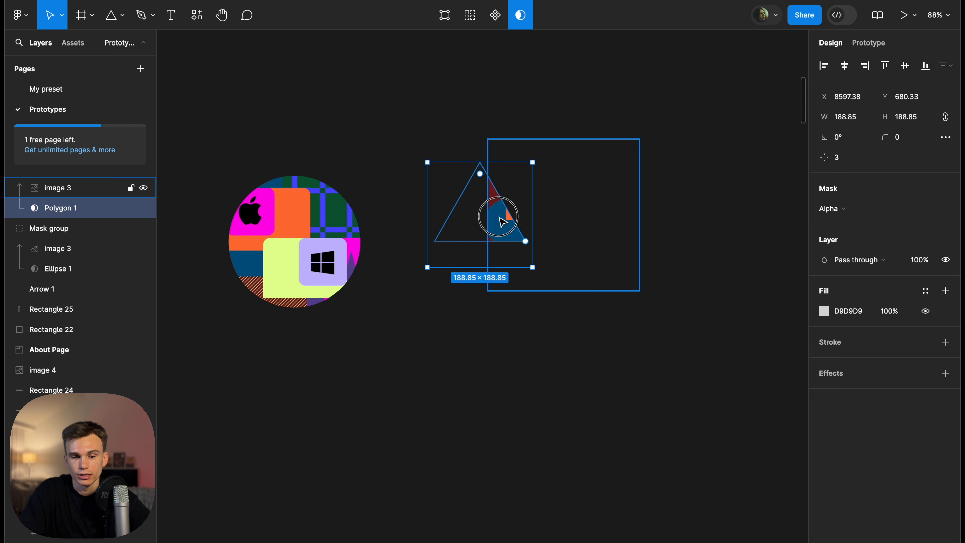
Move the image left inside the triangular mask so it fills the whole triangle
{"action": "left_click_drag", "start_coordinate": [503, 222], "coordinate": [440, 218]}
{"action": "left_click_drag", "start_coordinate": [500, 224], "coordinate": [490, 231]}
{"action": "left_click", "coordinate": [487, 201]}
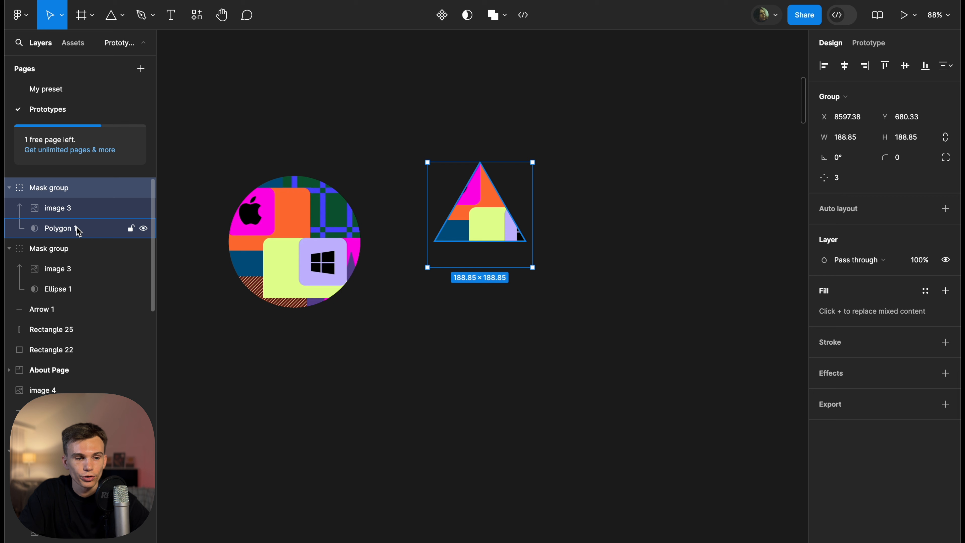
{"action": "left_click", "coordinate": [63, 233]}
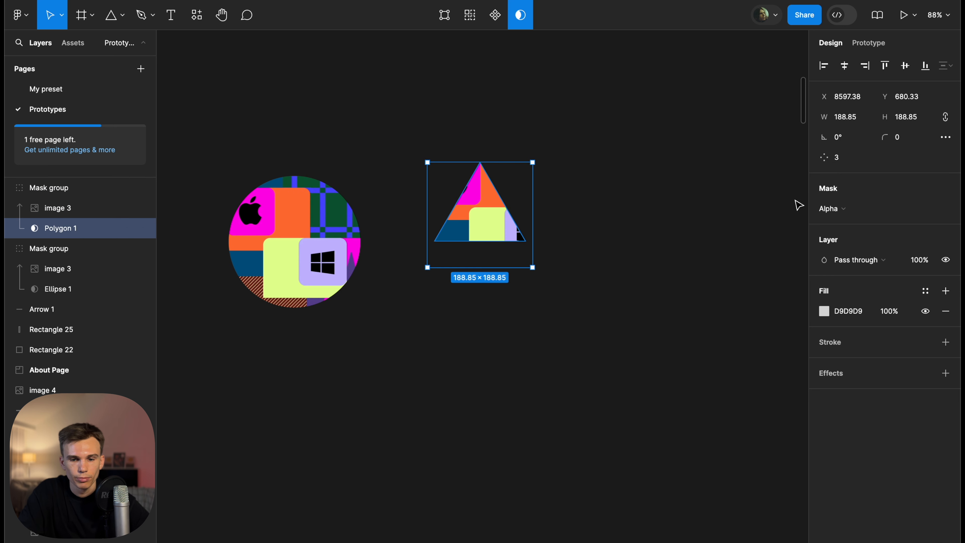
{"action": "left_click", "coordinate": [603, 207]}
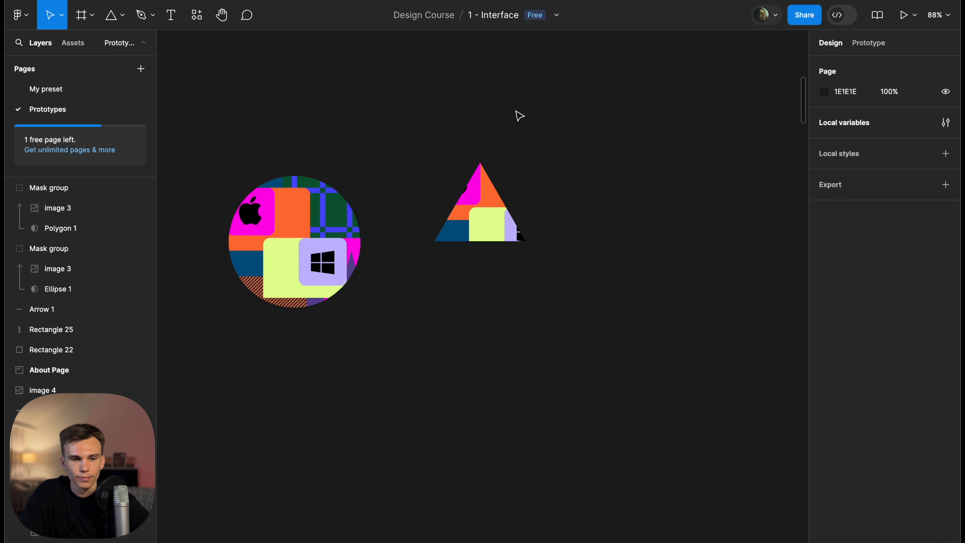
Draw a second triangle about 208 × 207 with the Polygon tool to the right of the masked triangle
{"action": "left_click", "coordinate": [113, 17]}
{"action": "left_click_drag", "start_coordinate": [642, 124], "coordinate": [757, 238]}
{"action": "scroll", "coordinate": [753, 244], "scroll_direction": "right", "scroll_amount": 5}
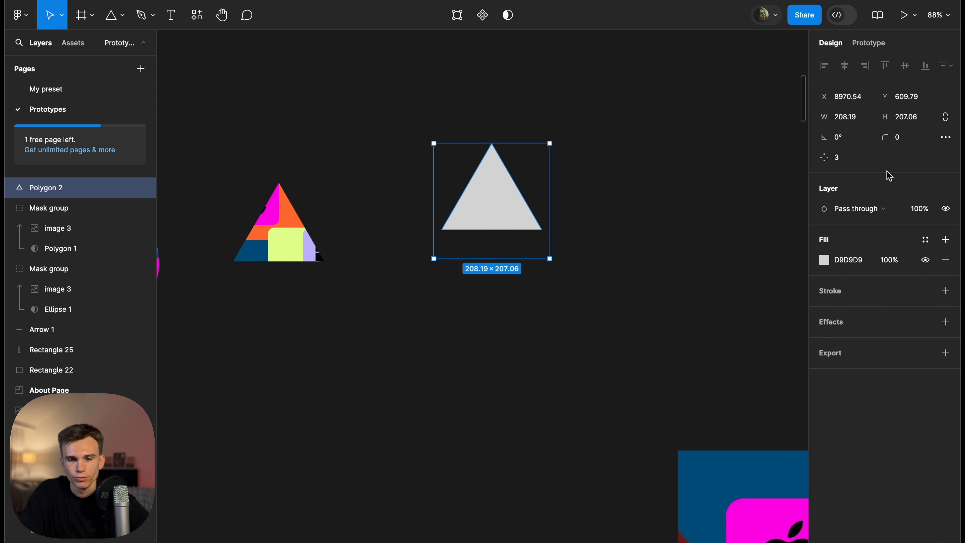
Raise the number of sides of the grey polygon to 13
{"action": "key", "text": "Up"}
{"action": "key", "text": "Up"}
{"action": "key", "text": "Up"}
{"action": "key", "text": "Up"}
{"action": "key", "text": "Up"}
{"action": "key", "text": "Up"}
{"action": "key", "text": "Up"}
{"action": "key", "text": "Up"}
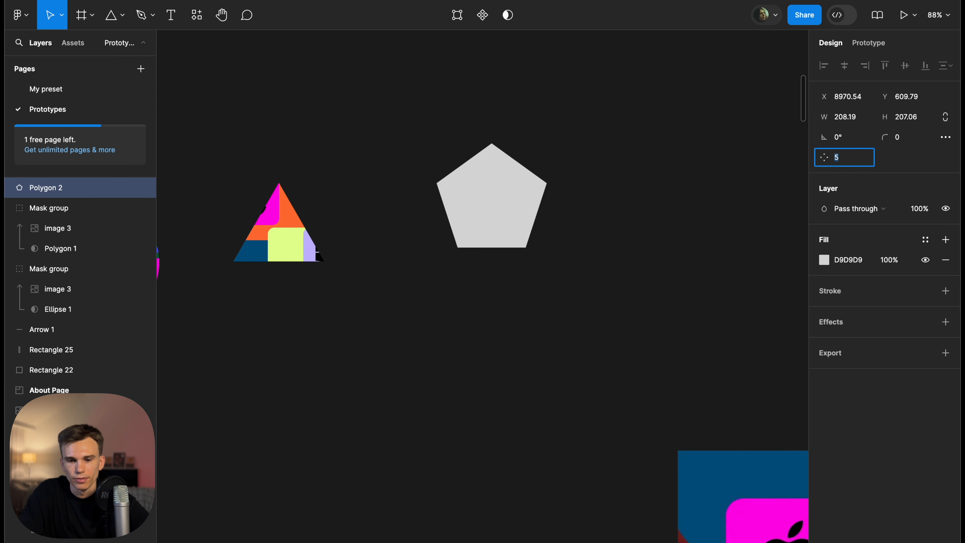
{"action": "key", "text": "Up"}
{"action": "key", "text": "Up"}
{"action": "scroll", "coordinate": [487, 157], "scroll_direction": "up", "scroll_amount": 5}
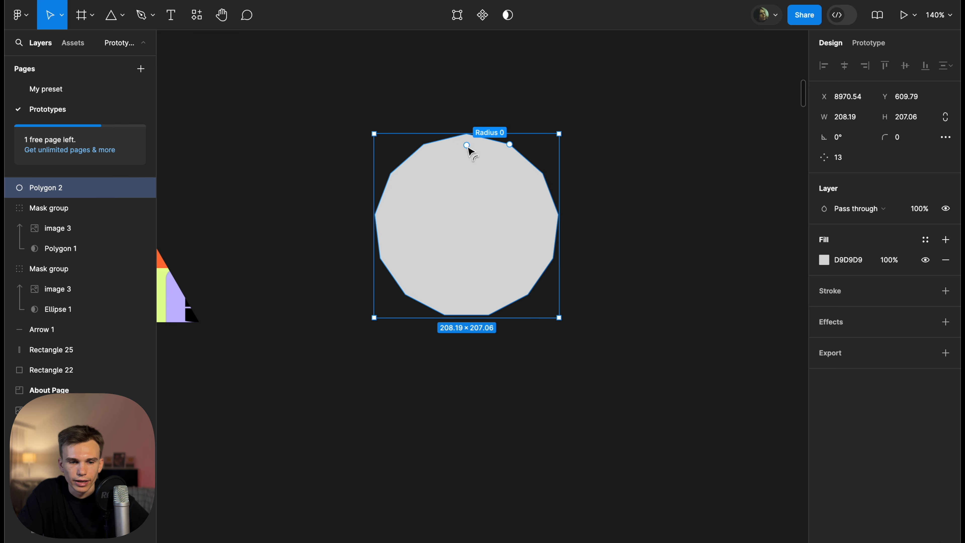
Try out the grey polygon's corner rounding and change its side count to 8
{"action": "left_click_drag", "start_coordinate": [510, 144], "coordinate": [492, 218]}
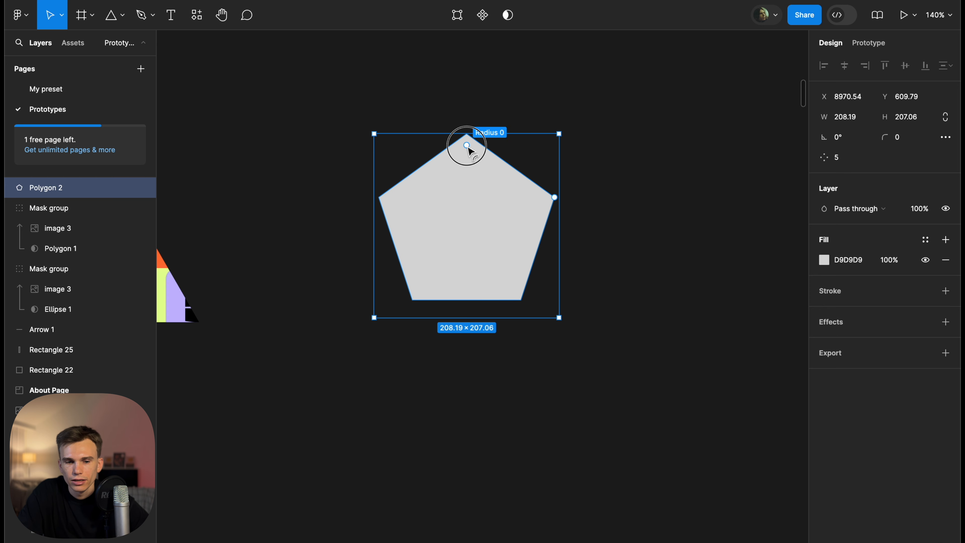
{"action": "left_click_drag", "start_coordinate": [467, 148], "coordinate": [459, 90]}
{"action": "left_click", "coordinate": [682, 115]}
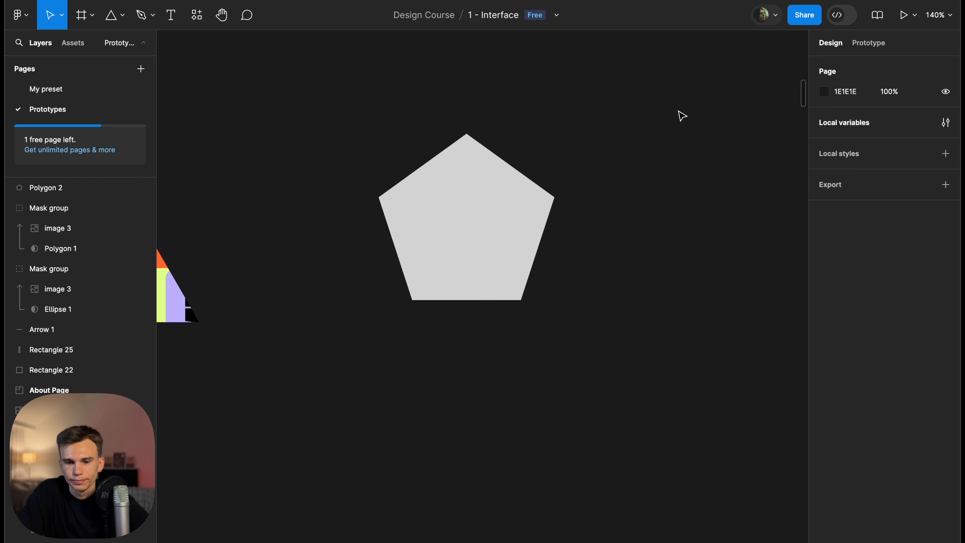
{"action": "left_click", "coordinate": [547, 196]}
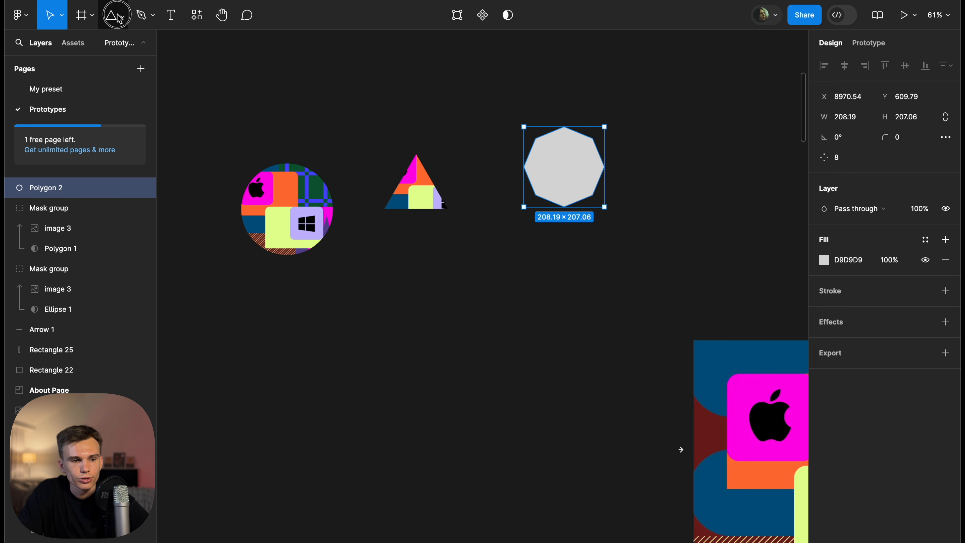
Draw a circle about 231 × 231 with the Ellipse tool below the grey octagon
{"action": "left_click", "coordinate": [122, 15]}
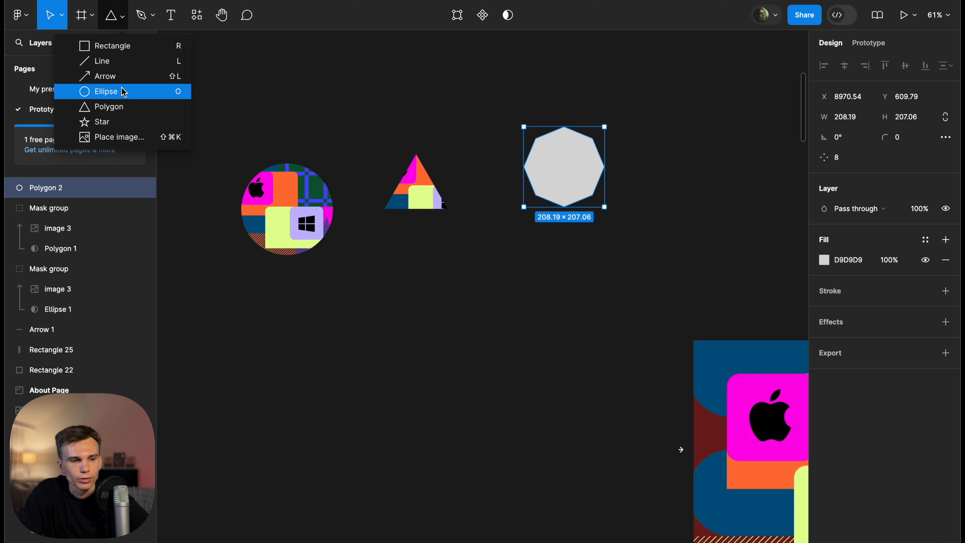
{"action": "left_click", "coordinate": [107, 92]}
{"action": "left_click_drag", "start_coordinate": [487, 282], "coordinate": [578, 373]}
{"action": "scroll", "coordinate": [577, 336], "scroll_direction": "down", "scroll_amount": 1}
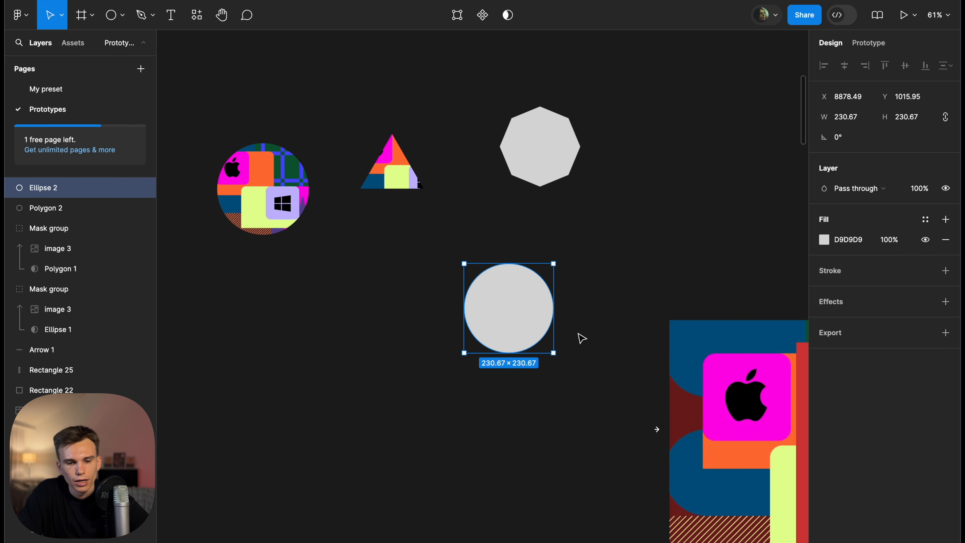
{"action": "scroll", "coordinate": [524, 291], "scroll_direction": "up", "scroll_amount": 5}
{"action": "scroll", "coordinate": [521, 287], "scroll_direction": "down", "scroll_amount": 2}
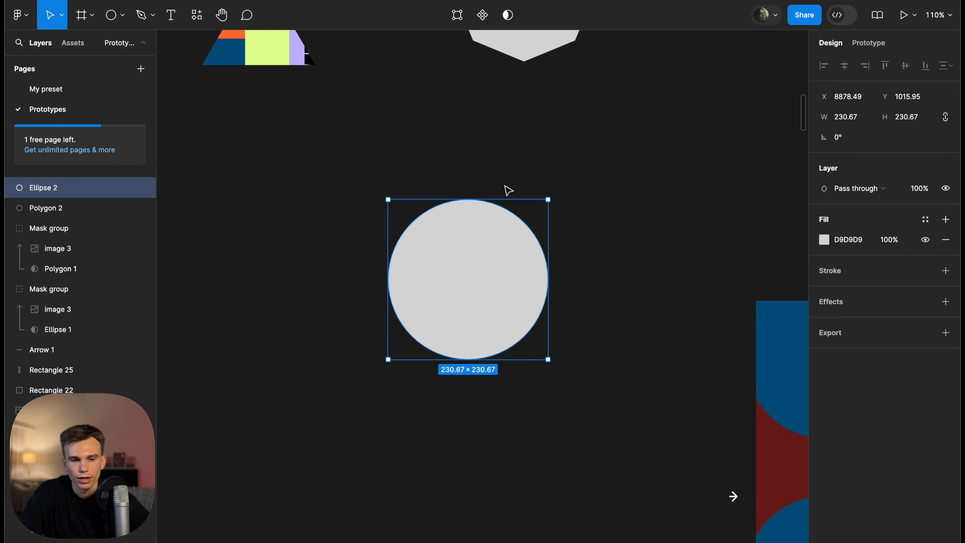
Try drawing a second circle about 194 × 194 beside the grey one with constrained proportions, and delete it
{"action": "left_click", "coordinate": [113, 19]}
{"action": "scroll", "coordinate": [244, 218], "scroll_direction": "left", "scroll_amount": 5}
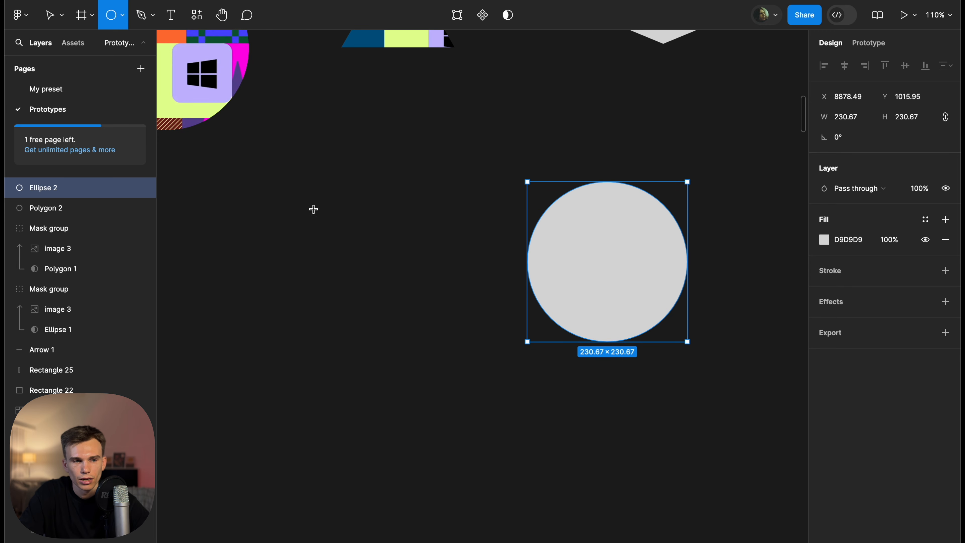
{"action": "left_click_drag", "start_coordinate": [275, 201], "coordinate": [410, 256]}
{"action": "key", "text": "shift"}
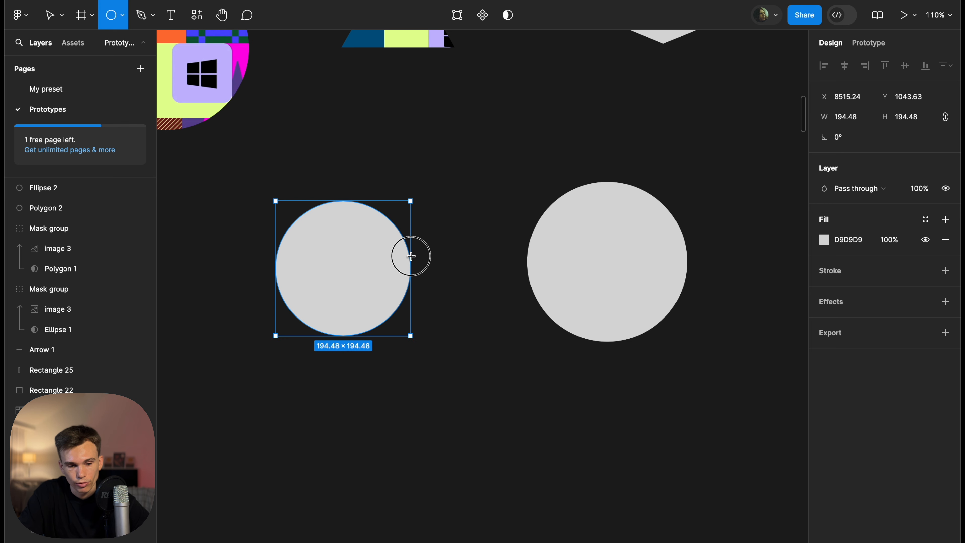
{"action": "key", "text": "shift"}
{"action": "key", "text": "shift"}
{"action": "key", "text": "shift"}
{"action": "left_click_drag", "start_coordinate": [411, 257], "coordinate": [411, 256]}
{"action": "key", "text": "Delete"}
Cut a narrow wedge out of the grey circle with its arc handle, giving a sweep of about -93%
{"action": "left_click", "coordinate": [650, 231]}
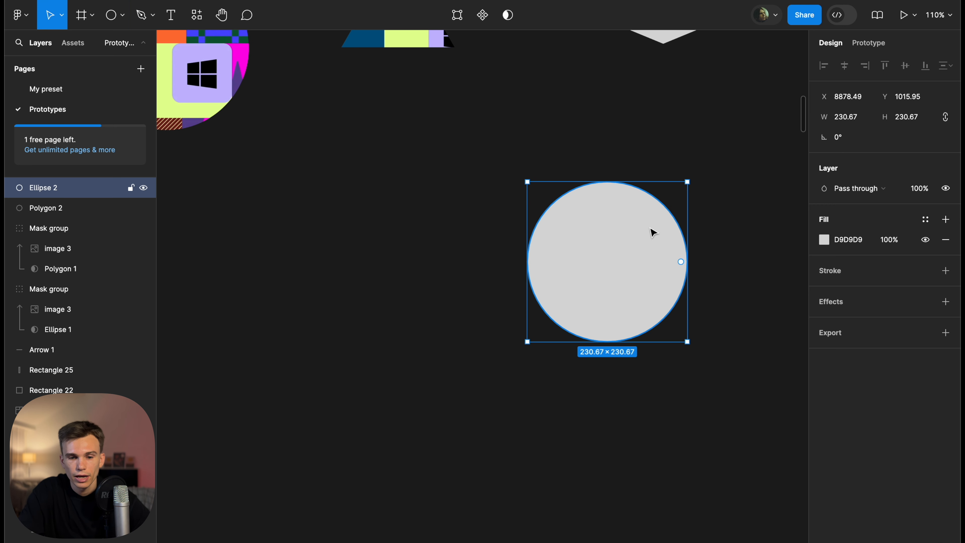
{"action": "scroll", "coordinate": [649, 229], "scroll_direction": "up", "scroll_amount": 5}
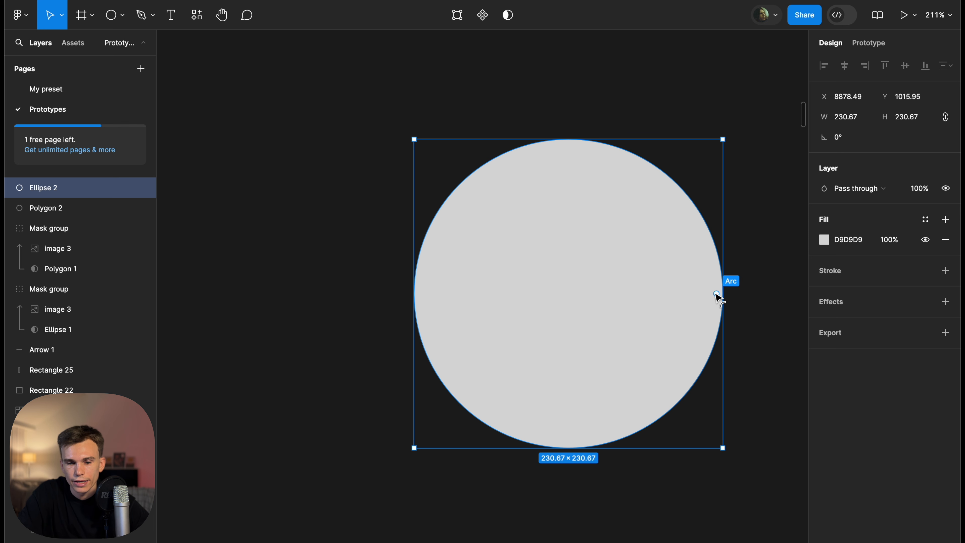
{"action": "scroll", "coordinate": [717, 298], "scroll_direction": "down", "scroll_amount": 5}
{"action": "scroll", "coordinate": [609, 250], "scroll_direction": "up", "scroll_amount": 3}
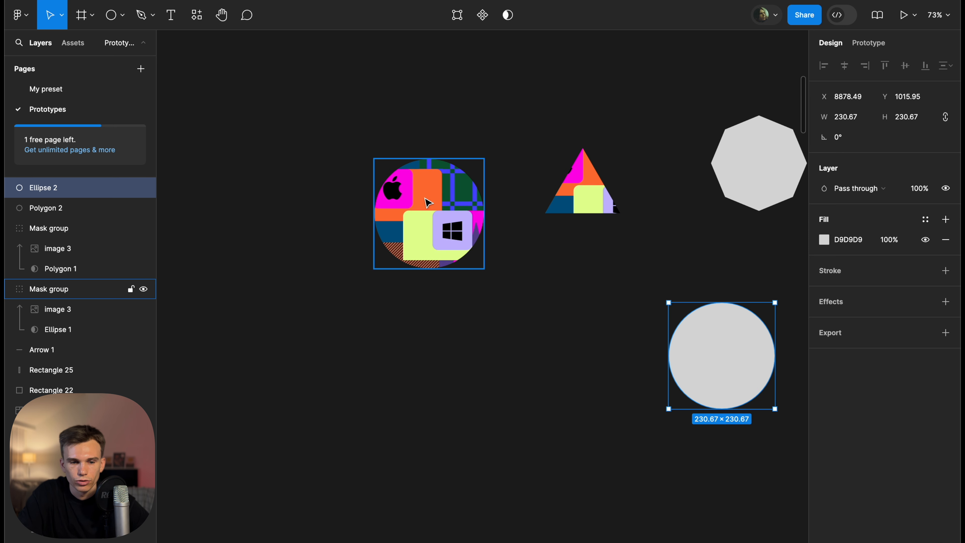
{"action": "left_click", "coordinate": [424, 198]}
{"action": "scroll", "coordinate": [424, 197], "scroll_direction": "right", "scroll_amount": 3}
{"action": "left_click", "coordinate": [625, 272]}
{"action": "scroll", "coordinate": [624, 272], "scroll_direction": "up", "scroll_amount": 5}
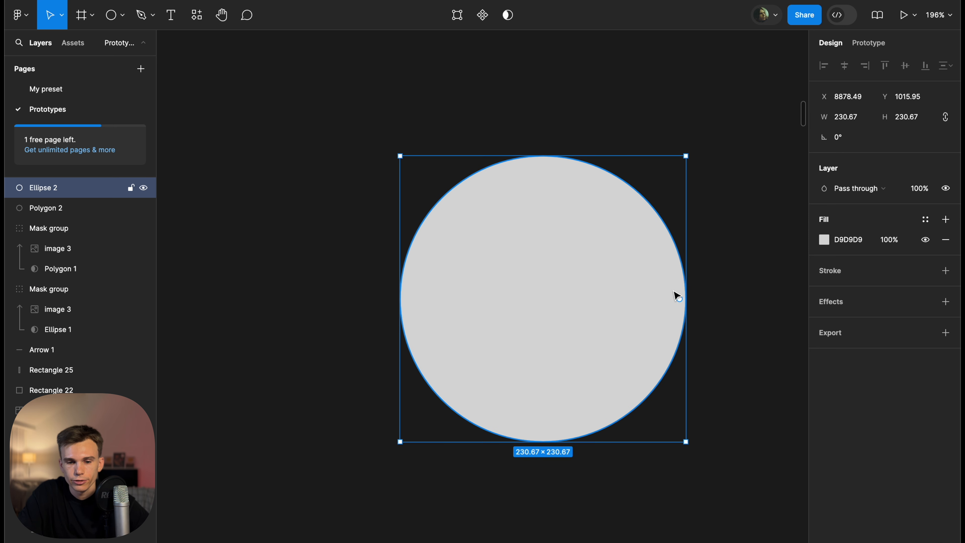
{"action": "left_click_drag", "start_coordinate": [681, 301], "coordinate": [614, 328]}
{"action": "scroll", "coordinate": [613, 327], "scroll_direction": "down", "scroll_amount": 3}
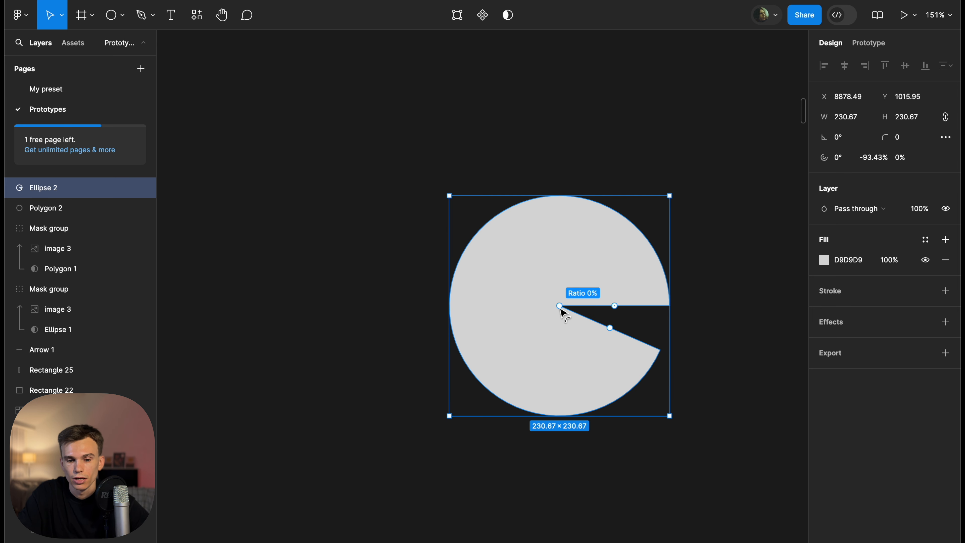
Rotate the pie shape's start to -45° and vary its sweep, ending at about -84%
{"action": "left_click_drag", "start_coordinate": [615, 306], "coordinate": [595, 356]}
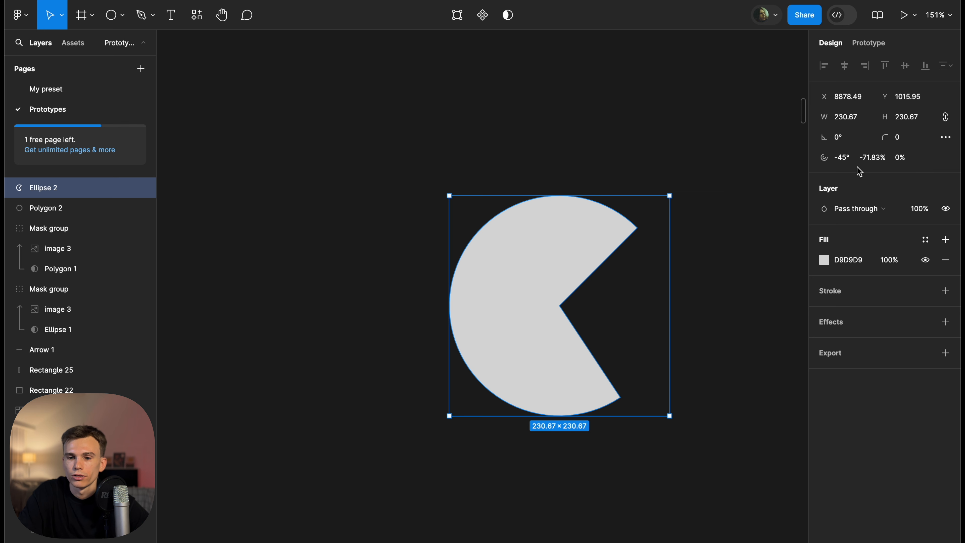
{"action": "left_click_drag", "start_coordinate": [593, 353], "coordinate": [494, 292]}
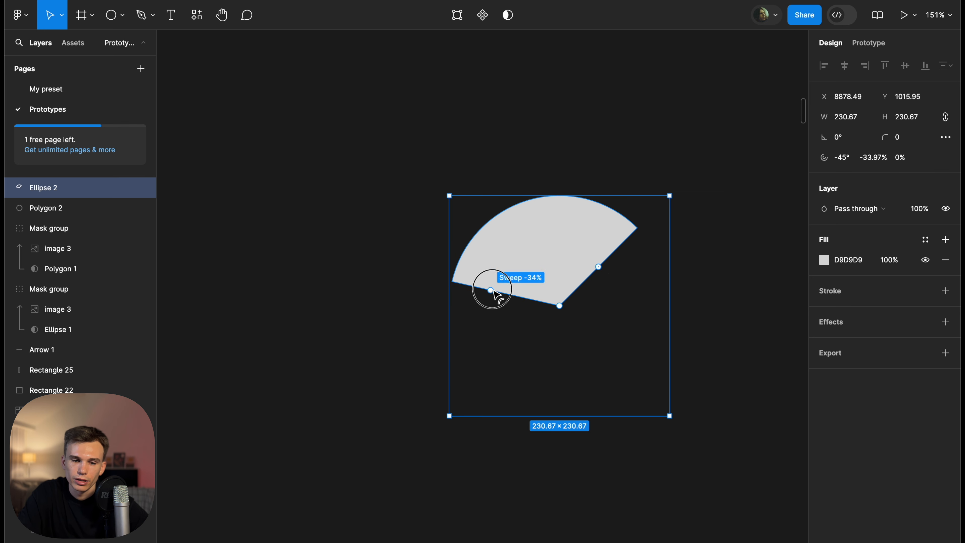
{"action": "left_click", "coordinate": [552, 277]}
{"action": "left_click_drag", "start_coordinate": [504, 297], "coordinate": [630, 332]}
Hollow the pie shape into a thin arc with a ratio of about 89%, a start of about -55° and a -50% sweep
{"action": "left_click_drag", "start_coordinate": [558, 309], "coordinate": [465, 330]}
{"action": "left_click", "coordinate": [618, 252]}
{"action": "left_click", "coordinate": [618, 237]}
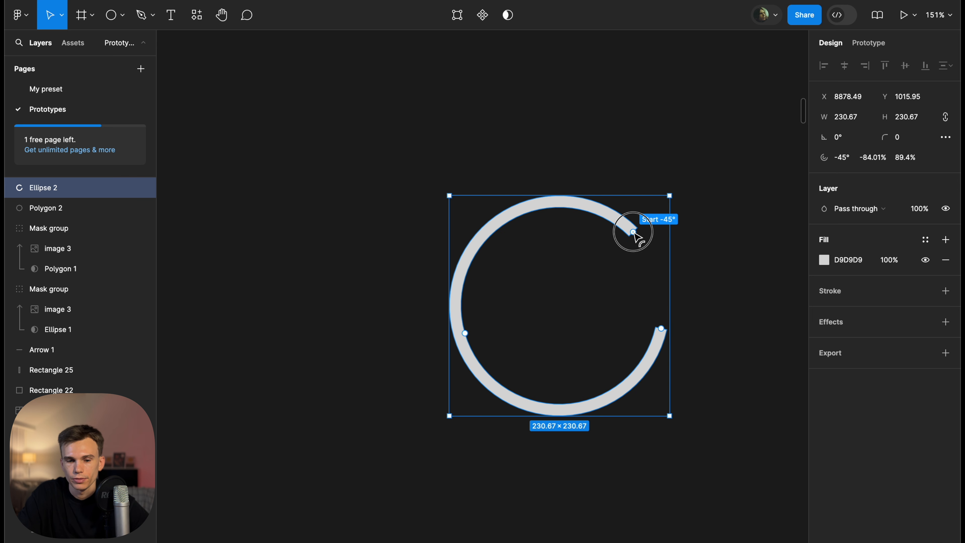
{"action": "left_click_drag", "start_coordinate": [633, 233], "coordinate": [641, 254]}
{"action": "left_click_drag", "start_coordinate": [668, 319], "coordinate": [497, 392]}
{"action": "left_click", "coordinate": [695, 304]}
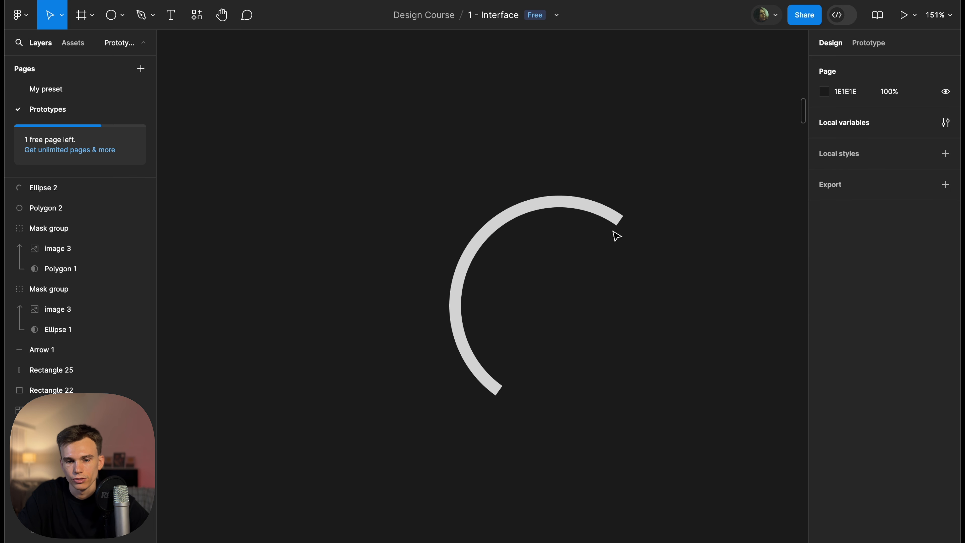
Round the ends of the thin arc with a corner radius of 40
{"action": "left_click", "coordinate": [612, 215]}
{"action": "type", "text": "10"}
{"action": "key", "text": "Return"}
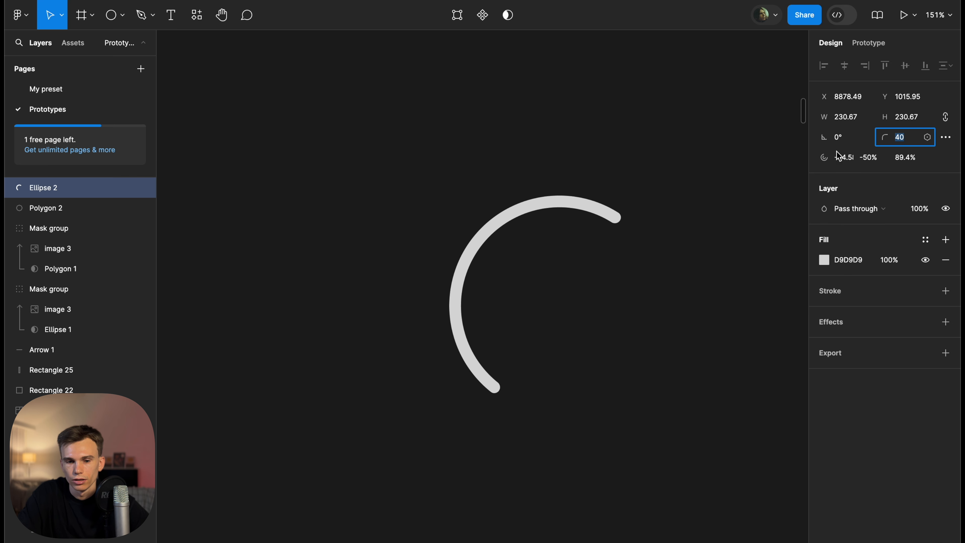
{"action": "left_click", "coordinate": [754, 171]}
{"action": "left_click", "coordinate": [470, 349]}
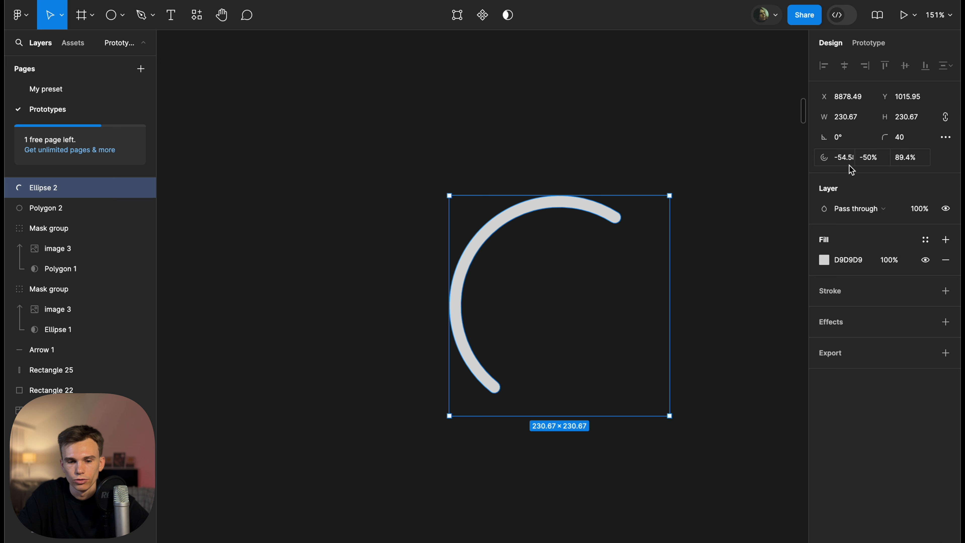
Set the arc's start to -4.58°, sweep to -80% and ratio to 69.4%, and rotate it to 15°
{"action": "key", "text": "shift+Up"}
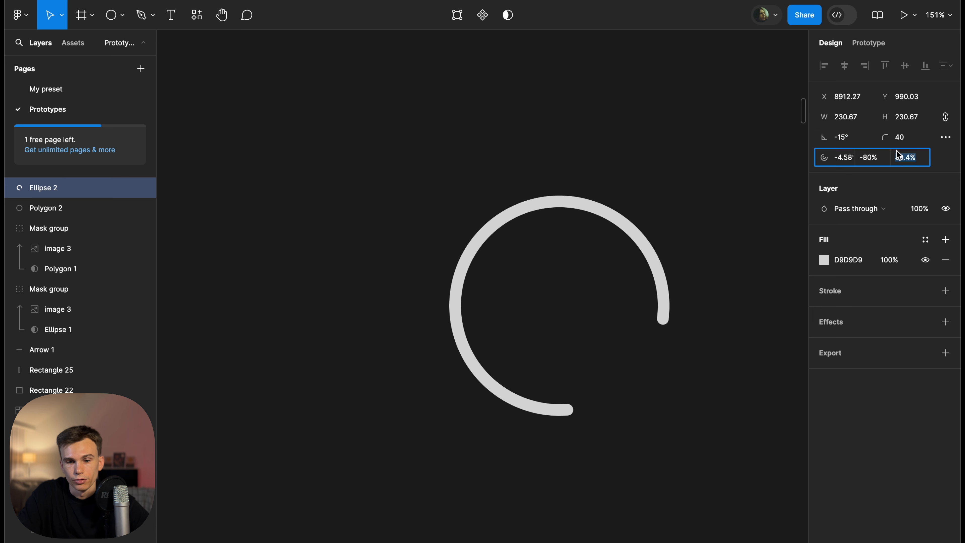
{"action": "key", "text": "shift+Up"}
{"action": "key", "text": "shift+Down"}
{"action": "key", "text": "shift+Down"}
{"action": "key", "text": "shift+Down"}
{"action": "key", "text": "shift+Down"}
{"action": "key", "text": "shift+Down"}
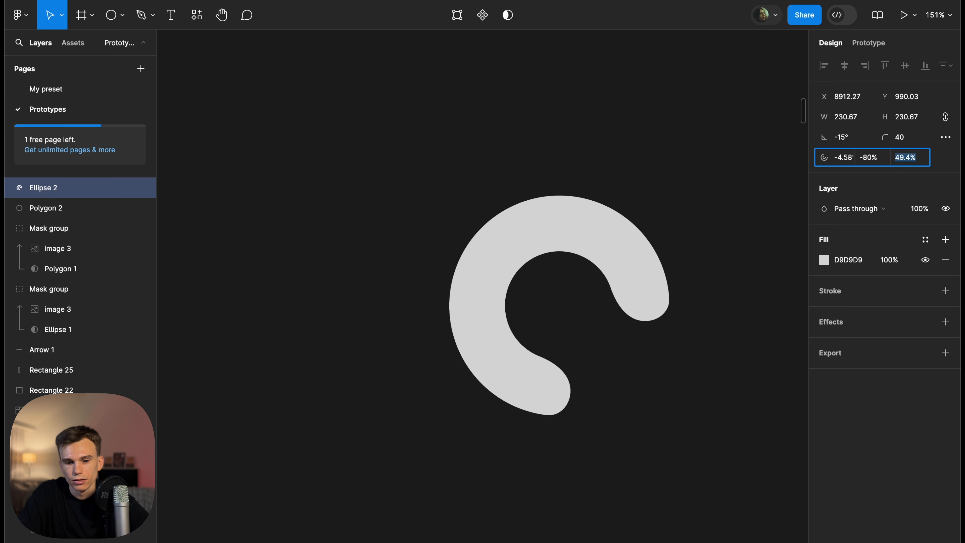
{"action": "key", "text": "shift+Up"}
{"action": "key", "text": "shift+Up"}
{"action": "left_click", "coordinate": [607, 267]}
Draw a star about 197 × 197 with the Star tool between the octagon and the arc
{"action": "left_click", "coordinate": [114, 16]}
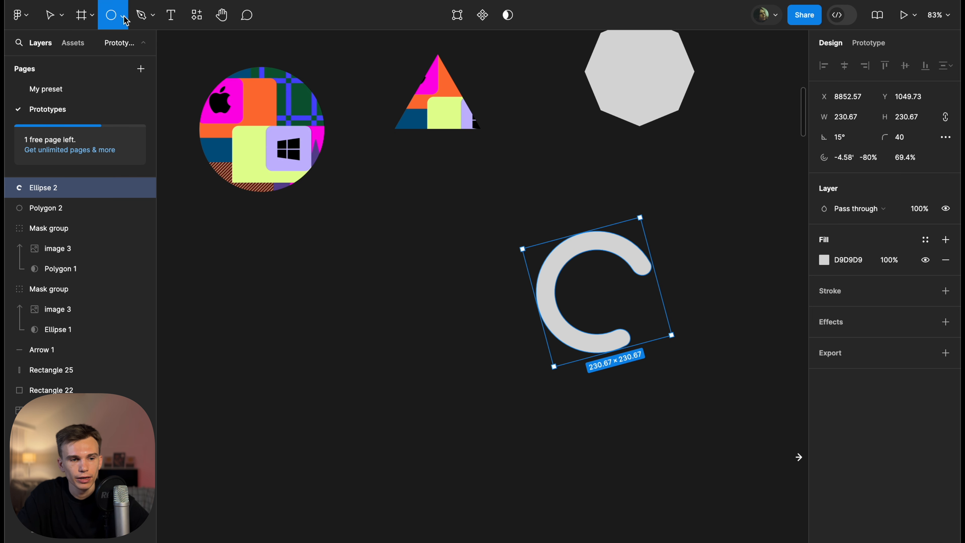
{"action": "left_click", "coordinate": [122, 17]}
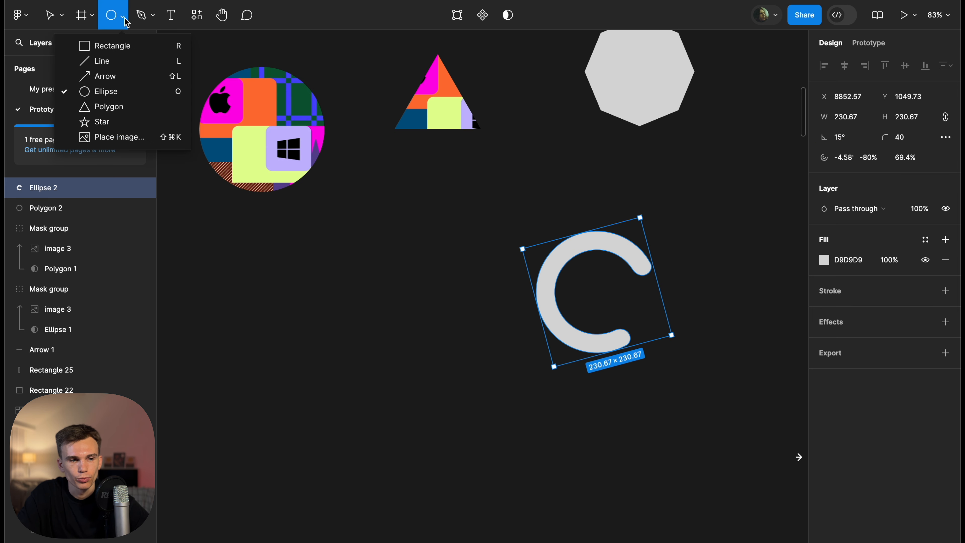
{"action": "left_click", "coordinate": [125, 121]}
{"action": "left_click_drag", "start_coordinate": [602, 129], "coordinate": [707, 216]}
{"action": "scroll", "coordinate": [741, 176], "scroll_direction": "up", "scroll_amount": 5}
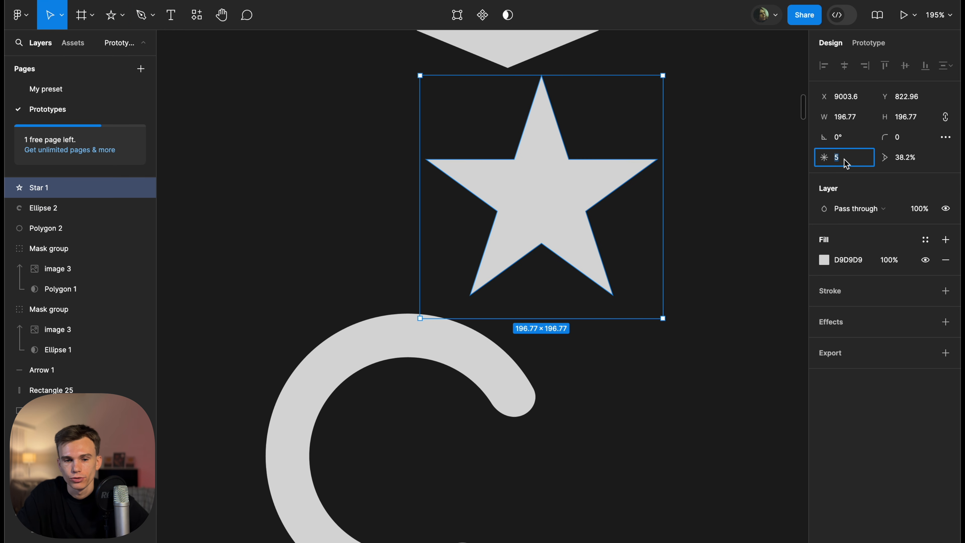
Lower the star's point count to 3 and raise it to 60
{"action": "key", "text": "Down"}
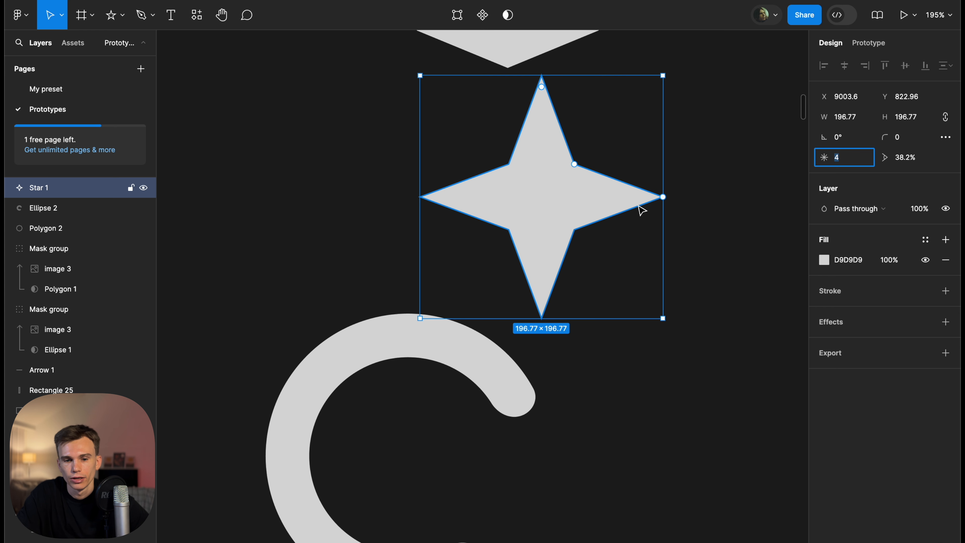
{"action": "key", "text": "Down"}
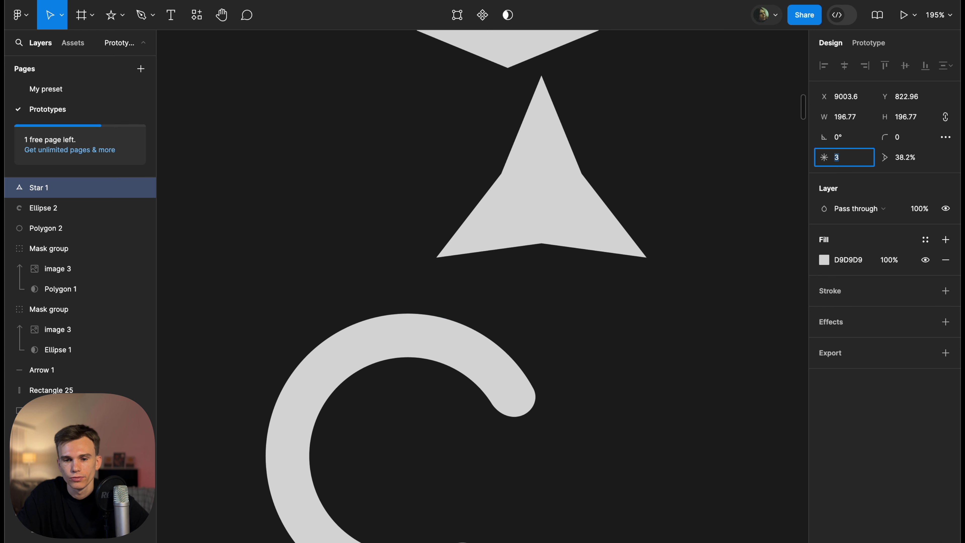
{"action": "key", "text": "Up"}
{"action": "key", "text": "Up"}
{"action": "key", "text": "Up"}
{"action": "key", "text": "Up"}
{"action": "key", "text": "Up"}
{"action": "key", "text": "Up"}
{"action": "key", "text": "Up"}
{"action": "key", "text": "Up"}
{"action": "key", "text": "Up"}
{"action": "key", "text": "Up"}
{"action": "key", "text": "Up"}
{"action": "key", "text": "Up"}
{"action": "key", "text": "Up"}
{"action": "key", "text": "Up"}
{"action": "key", "text": "Up"}
{"action": "key", "text": "Up"}
{"action": "key", "text": "Up"}
{"action": "key", "text": "Up"}
{"action": "key", "text": "Up"}
{"action": "key", "text": "Up"}
{"action": "key", "text": "Up"}
{"action": "key", "text": "Up"}
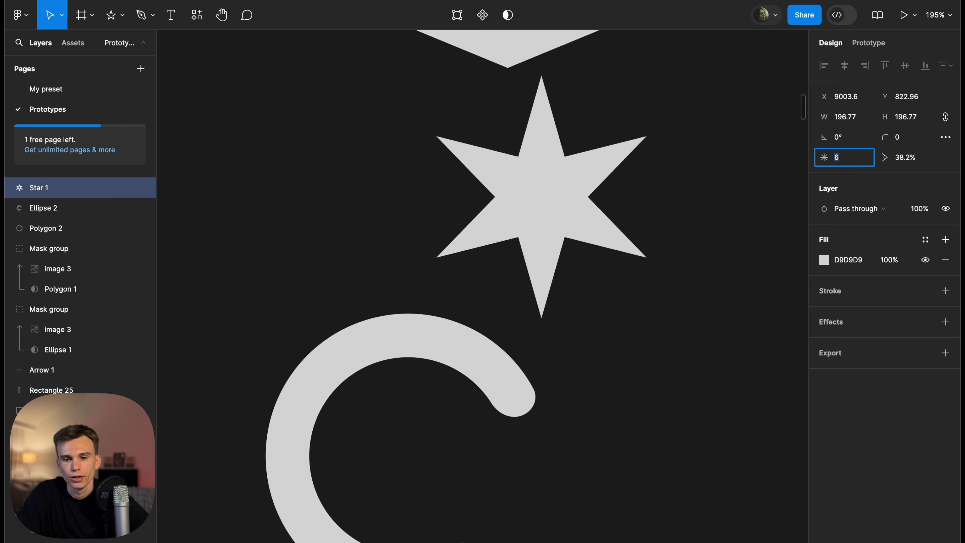
{"action": "key", "text": "Up"}
{"action": "key", "text": "Up"}
{"action": "key", "text": "Up"}
{"action": "key", "text": "Up"}
{"action": "key", "text": "Up"}
{"action": "key", "text": "Up"}
{"action": "key", "text": "Up"}
{"action": "key", "text": "Up"}
{"action": "key", "text": "Up"}
{"action": "key", "text": "Up"}
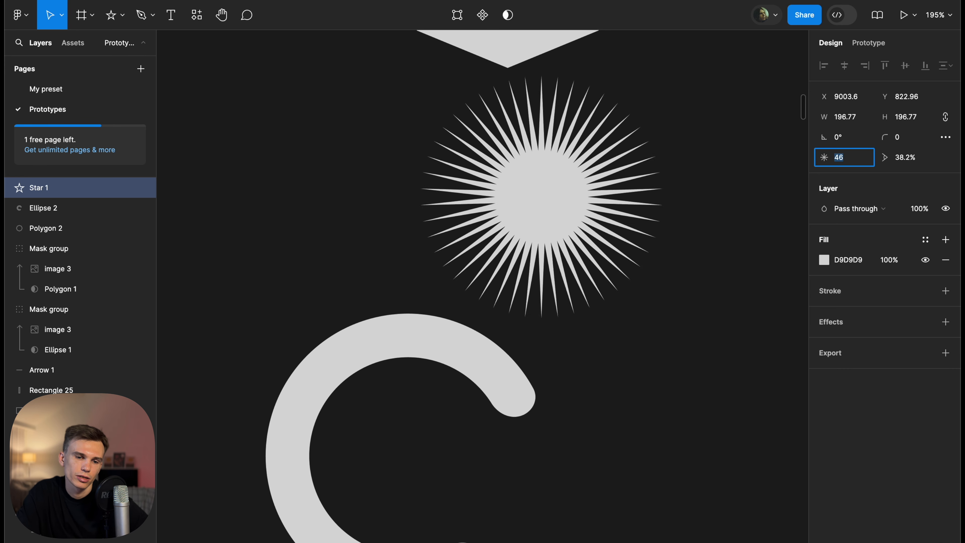
Move the 60-point star left to just below the masked triangle
{"action": "left_click", "coordinate": [720, 95]}
{"action": "scroll", "coordinate": [721, 96], "scroll_direction": "down", "scroll_amount": 5}
{"action": "left_click_drag", "start_coordinate": [669, 129], "coordinate": [441, 153]}
{"action": "left_click", "coordinate": [512, 168]}
{"action": "scroll", "coordinate": [513, 169], "scroll_direction": "up", "scroll_amount": 4}
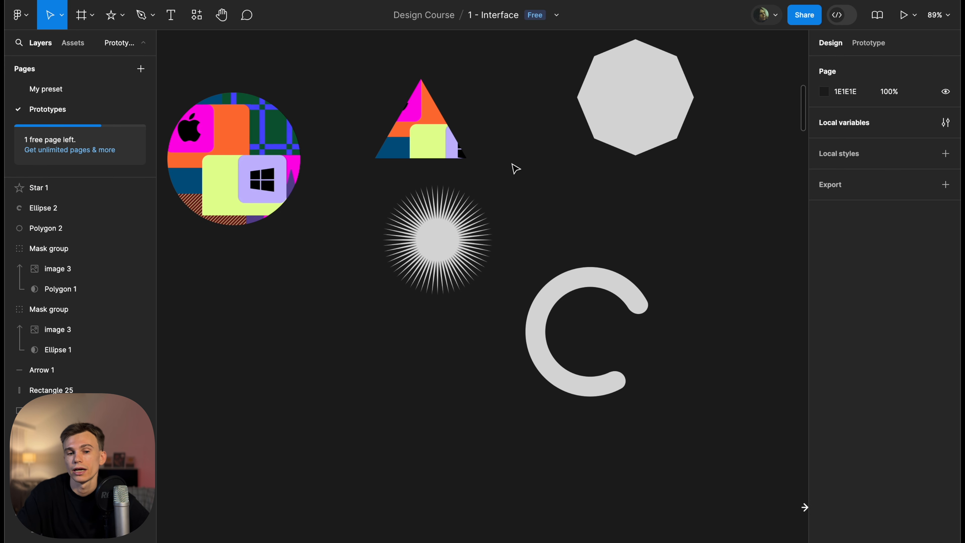
Enlarge the star's solid centre by raising its inner ratio to 43%
{"action": "left_click", "coordinate": [453, 243]}
{"action": "scroll", "coordinate": [452, 244], "scroll_direction": "down", "scroll_amount": 3}
{"action": "scroll", "coordinate": [452, 243], "scroll_direction": "up", "scroll_amount": 8}
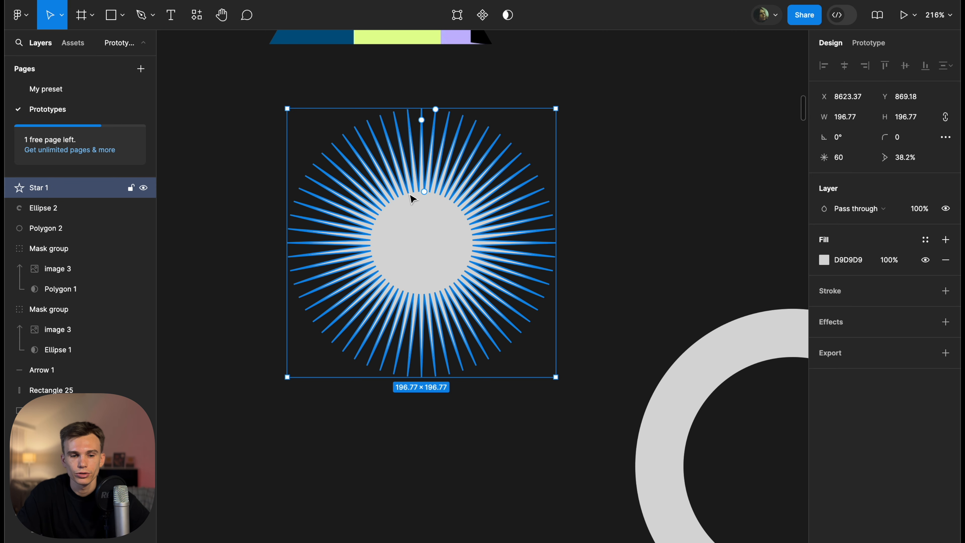
{"action": "mouse_move", "coordinate": [424, 196]}
{"action": "left_mouse_down"}
{"action": "mouse_move", "coordinate": [422, 129]}
{"action": "mouse_move", "coordinate": [423, 221]}
{"action": "mouse_move", "coordinate": [425, 178]}
{"action": "left_mouse_up"}
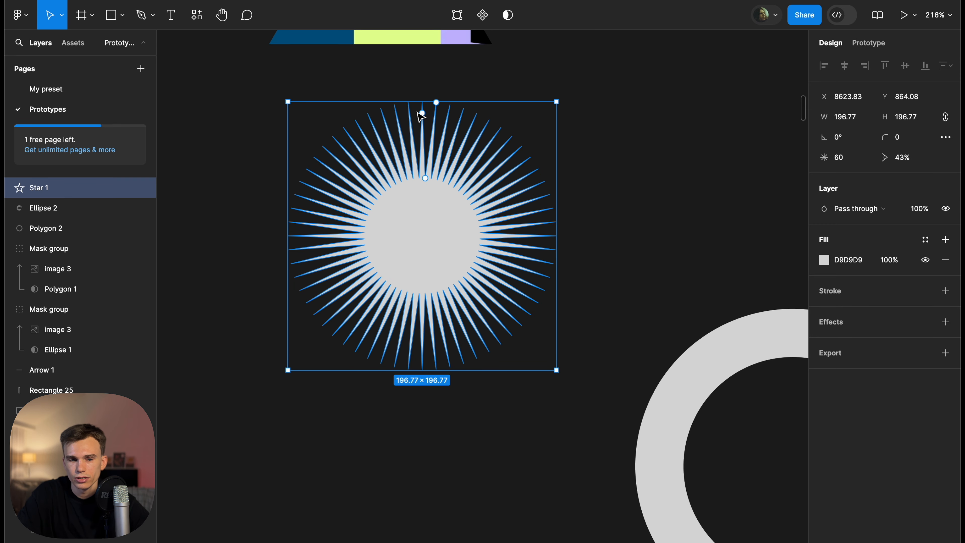
Set the star's corner radius to 10
{"action": "left_click_drag", "start_coordinate": [422, 116], "coordinate": [423, 95]}
{"action": "scroll", "coordinate": [435, 95], "scroll_direction": "up", "scroll_amount": 5}
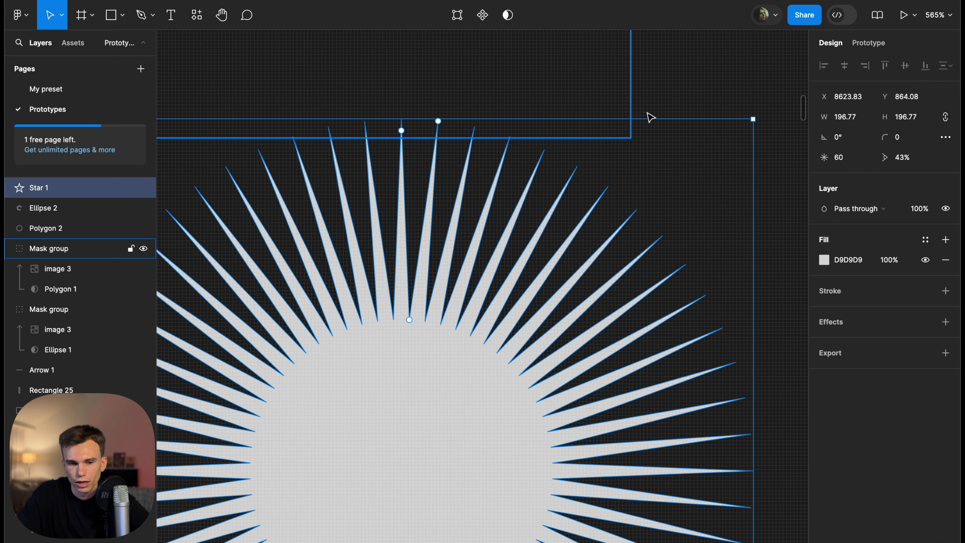
{"action": "left_click", "coordinate": [900, 138]}
{"action": "type", "text": "10"}
{"action": "key", "text": "Return"}
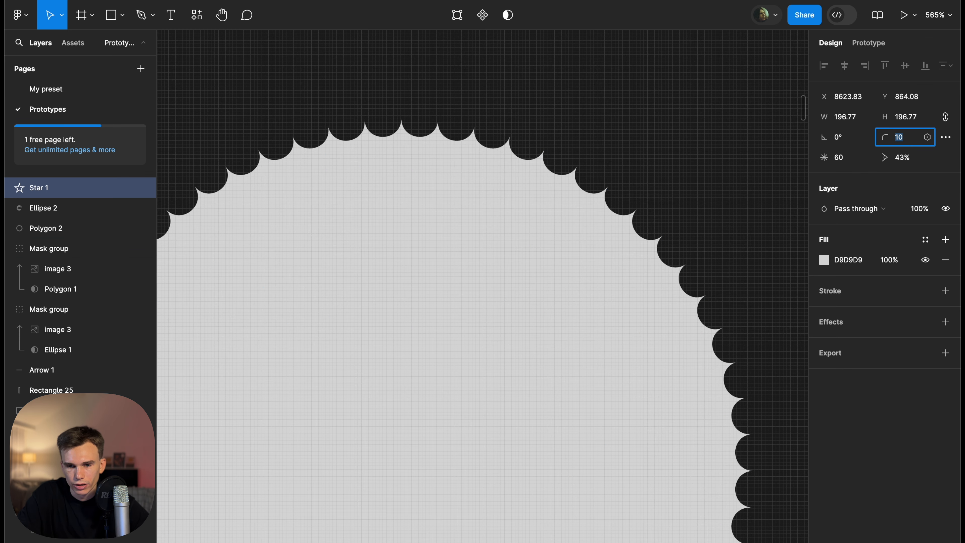
Vary the star's corner radius between 0 and 6, ending at 3
{"action": "scroll", "coordinate": [539, 116], "scroll_direction": "down", "scroll_amount": 5}
{"action": "key", "text": "BackSpace"}
{"action": "type", "text": "4"}
{"action": "key", "text": "Return"}
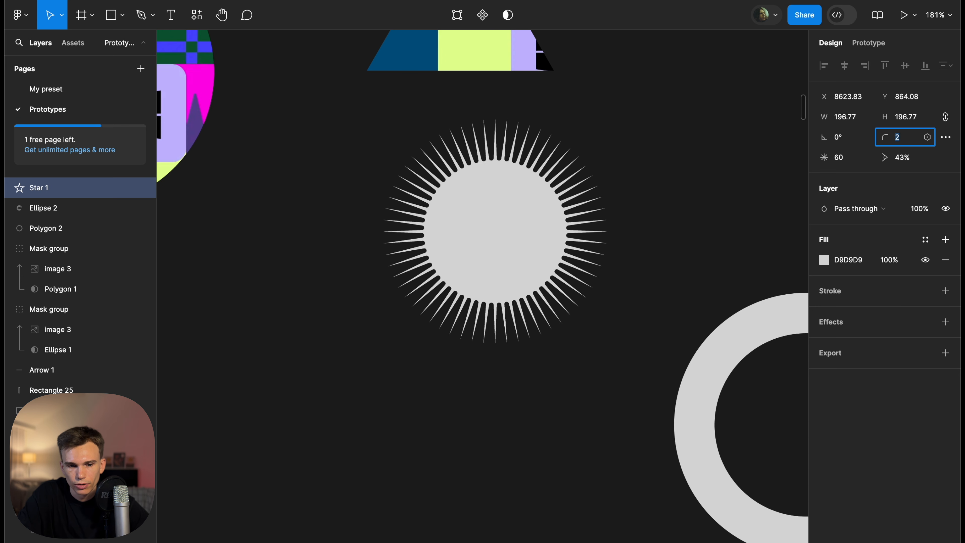
{"action": "key", "text": "Up"}
{"action": "key", "text": "Up"}
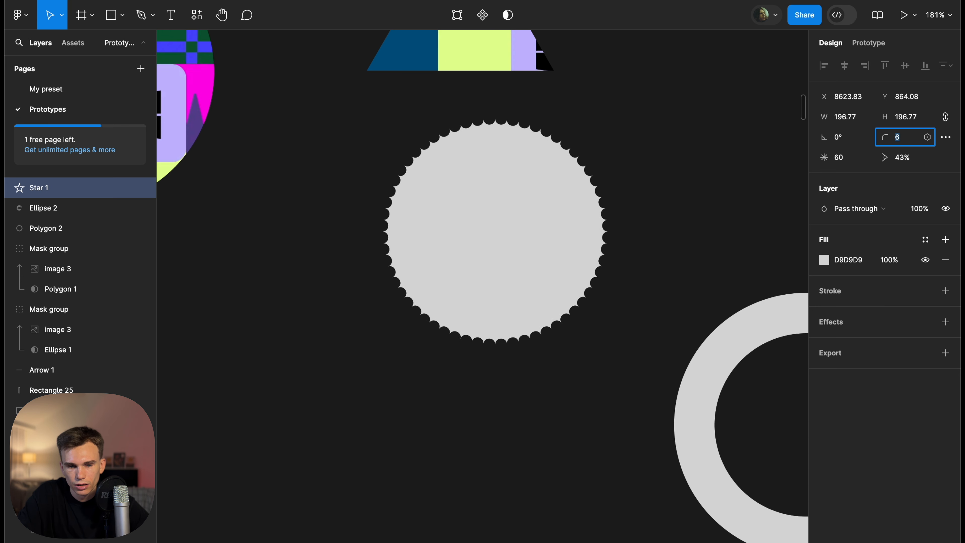
{"action": "key", "text": "Down"}
{"action": "key", "text": "Down"}
{"action": "key", "text": "Down"}
{"action": "key", "text": "Down"}
{"action": "key", "text": "Down"}
{"action": "key", "text": "Down"}
{"action": "key", "text": "Down"}
{"action": "key", "text": "Down"}
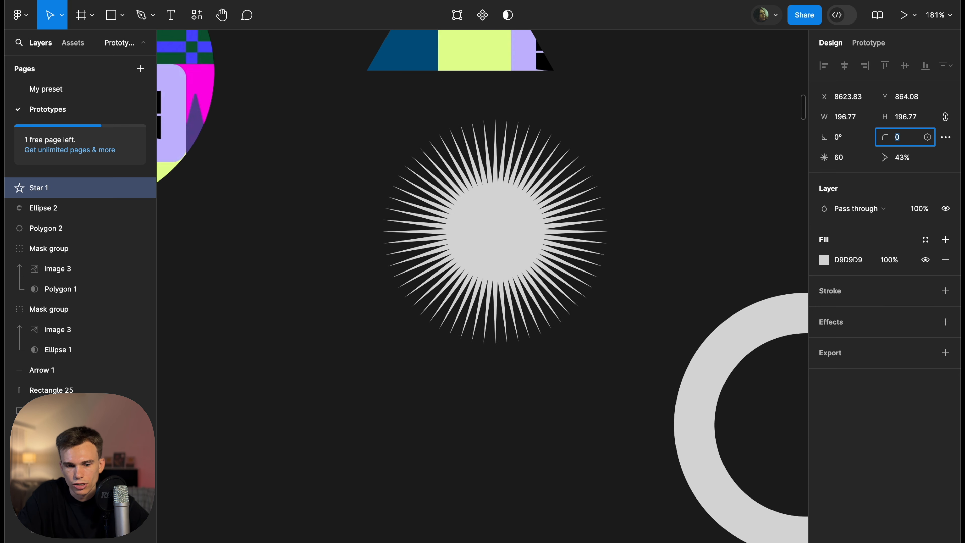
{"action": "key", "text": "Up"}
{"action": "key", "text": "Up"}
{"action": "key", "text": "Up"}
{"action": "scroll", "coordinate": [433, 164], "scroll_direction": "up", "scroll_amount": 5}
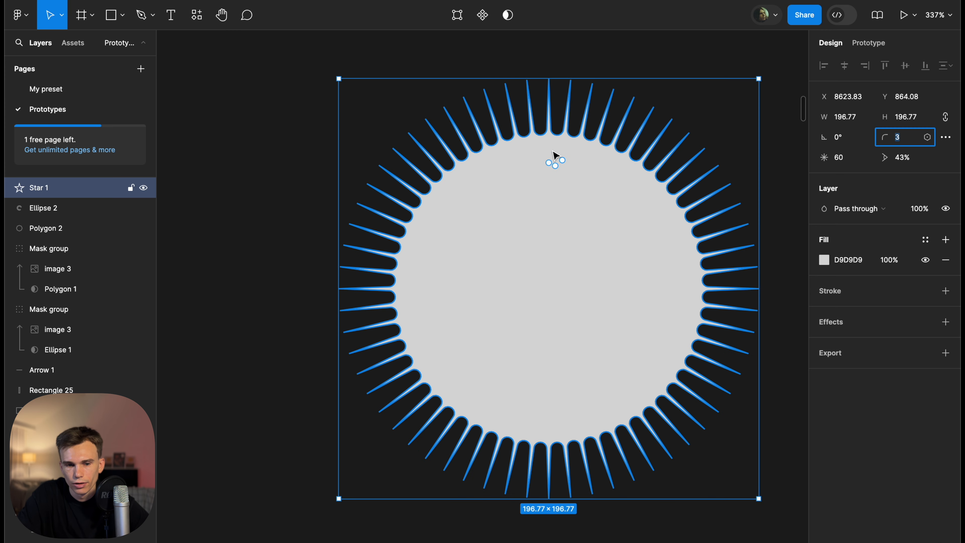
Reduce the star to 10 points and lower its inner ratio to 12%
{"action": "left_click_drag", "start_coordinate": [566, 164], "coordinate": [685, 99]}
{"action": "scroll", "coordinate": [685, 99], "scroll_direction": "down", "scroll_amount": 5}
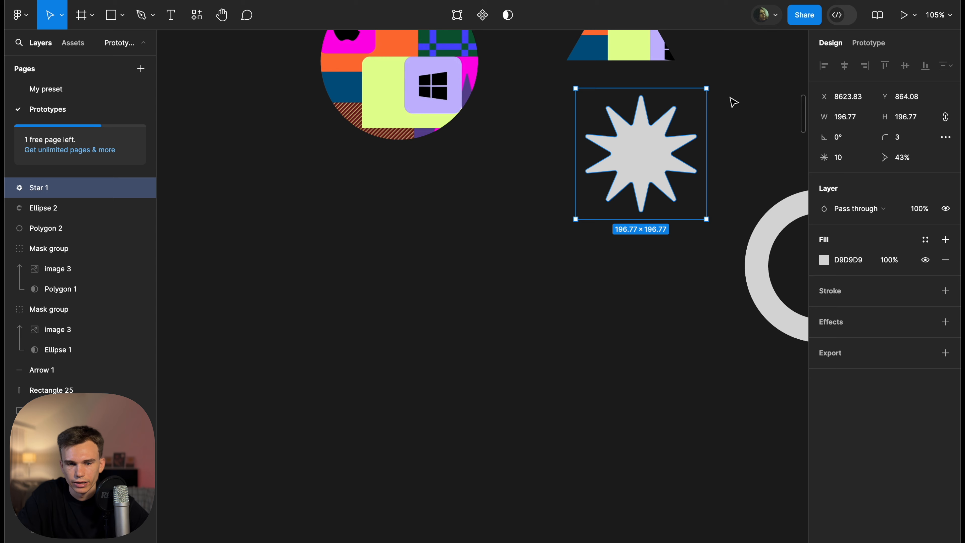
{"action": "scroll", "coordinate": [732, 100], "scroll_direction": "up", "scroll_amount": 3}
{"action": "left_click_drag", "start_coordinate": [591, 144], "coordinate": [577, 173]}
{"action": "left_click", "coordinate": [698, 158]}
{"action": "scroll", "coordinate": [711, 157], "scroll_direction": "down", "scroll_amount": 5}
{"action": "scroll", "coordinate": [573, 247], "scroll_direction": "up", "scroll_amount": 3}
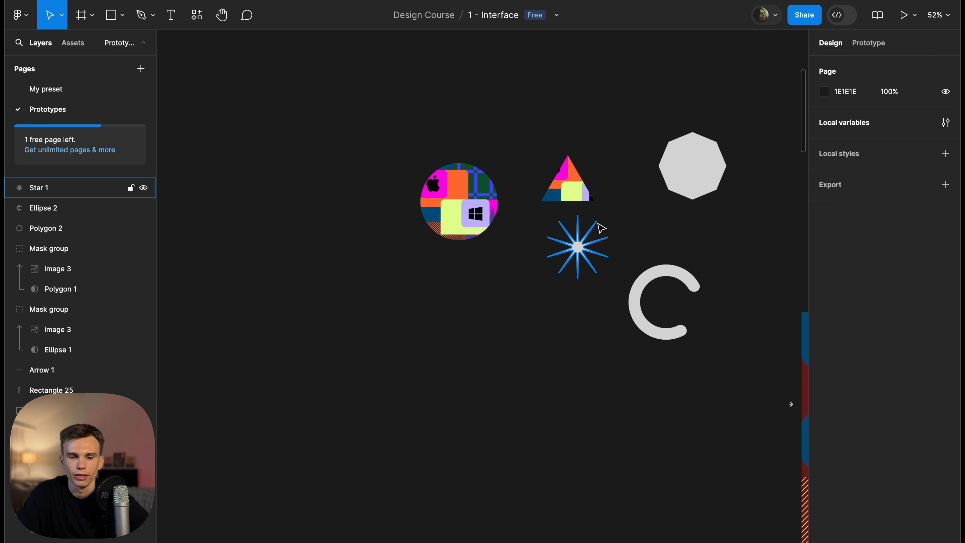
{"action": "left_click", "coordinate": [123, 15]}
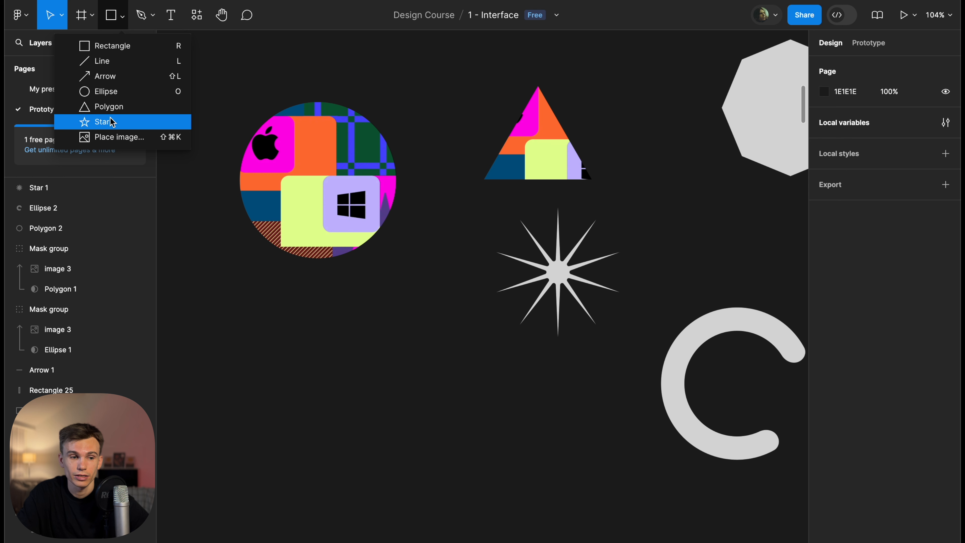
{"action": "left_click", "coordinate": [630, 245]}
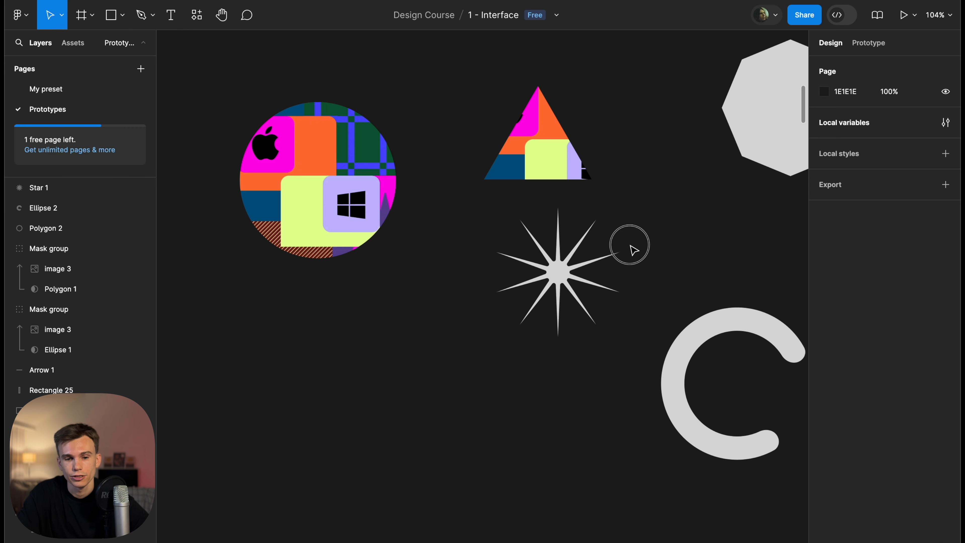
Copy the image from the circular mask group and place the copy over the 10-point star as the front layer
{"action": "left_click", "coordinate": [546, 267]}
{"action": "double_click", "coordinate": [321, 192]}
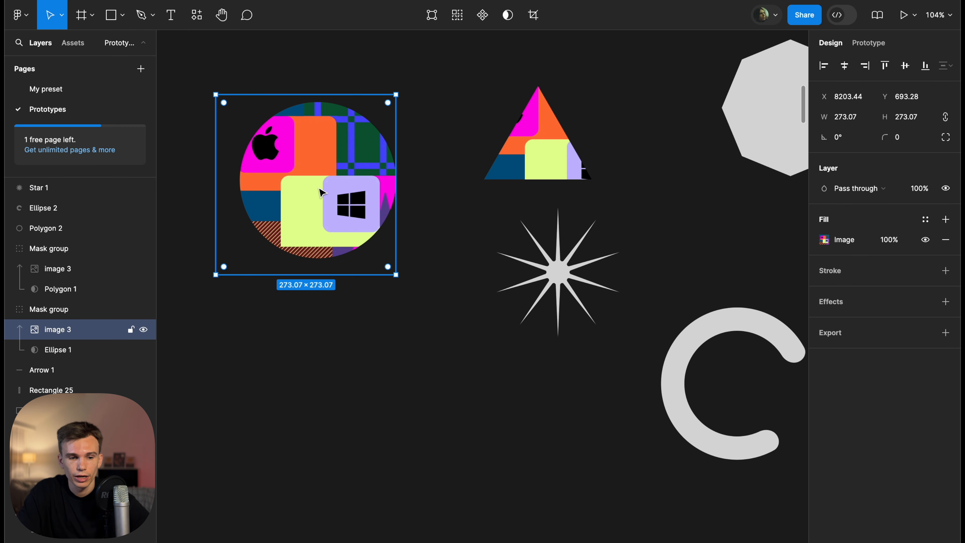
{"action": "key", "text": "ctrl+v"}
{"action": "left_click_drag", "start_coordinate": [355, 177], "coordinate": [559, 298]}
{"action": "key", "text": "super+alt+bracketright"}
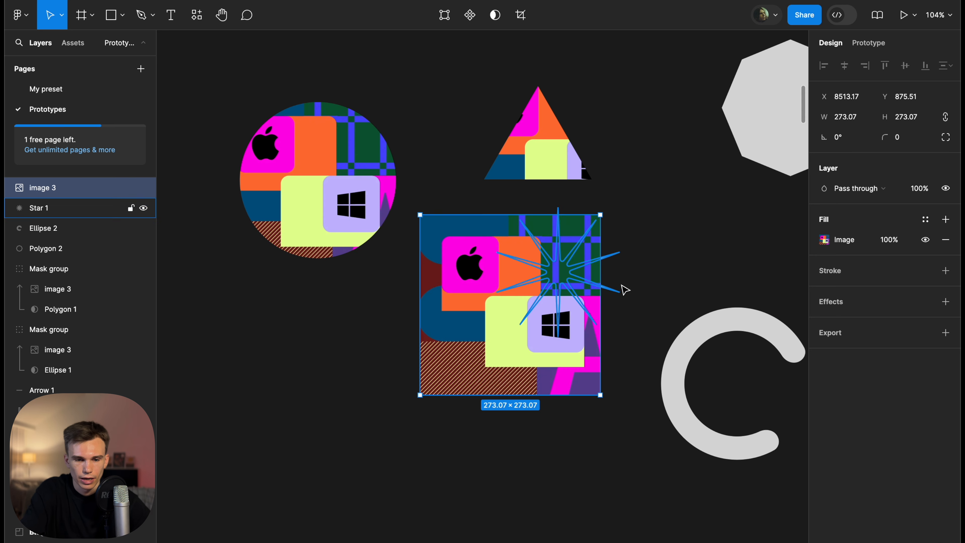
Mask the copied image with the 10-point star
{"action": "left_click", "coordinate": [618, 290], "text": "shift"}
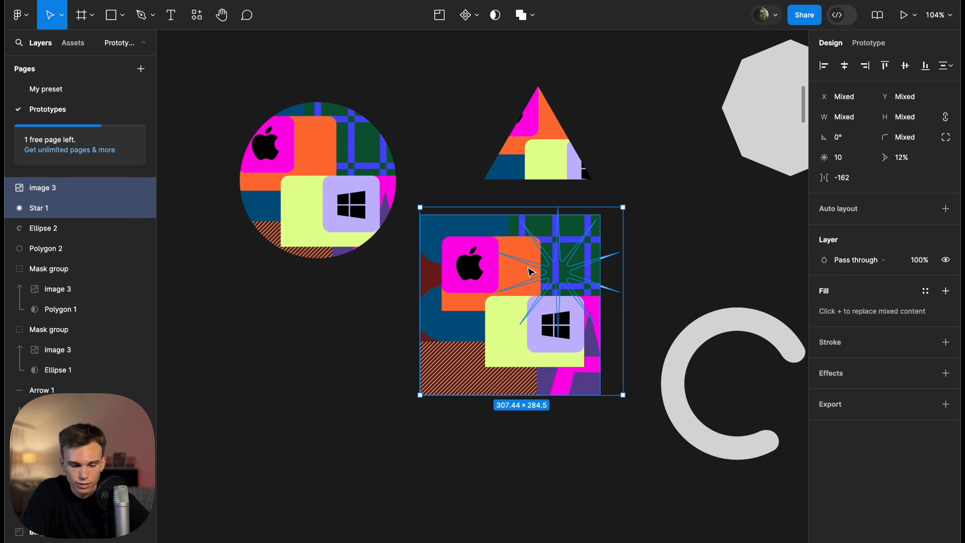
{"action": "key", "text": "super+alt+m"}
{"action": "left_click", "coordinate": [650, 239]}
Shift the image inside the star mask so that it covers all of the star's rays
{"action": "scroll", "coordinate": [648, 236], "scroll_direction": "up", "scroll_amount": 5}
{"action": "left_click", "coordinate": [511, 298]}
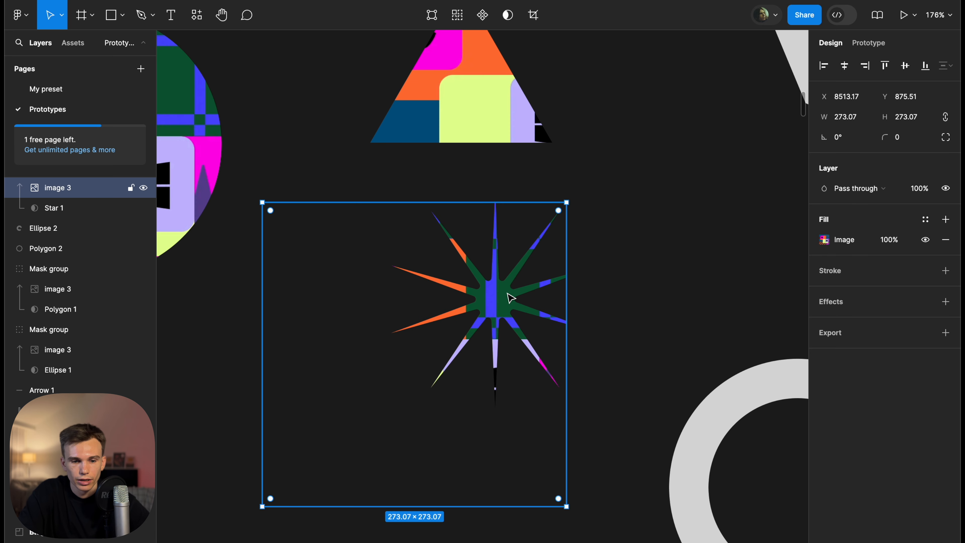
{"action": "left_click_drag", "start_coordinate": [496, 308], "coordinate": [570, 288]}
{"action": "scroll", "coordinate": [568, 286], "scroll_direction": "down", "scroll_amount": 10}
{"action": "left_click", "coordinate": [642, 274]}
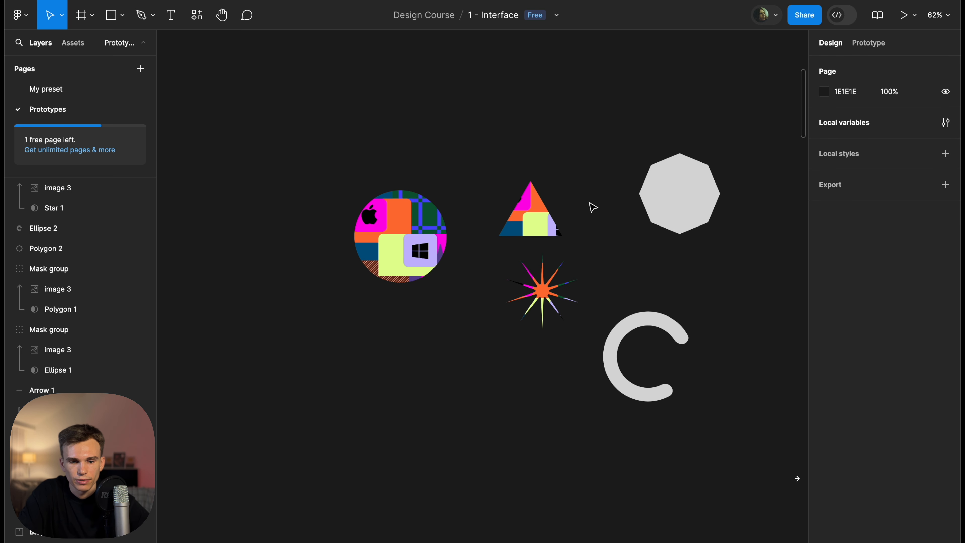
Switch to the My preset page and select the white star above the sdSDDS text
{"action": "scroll", "coordinate": [507, 107], "scroll_direction": "up", "scroll_amount": 1}
{"action": "left_click", "coordinate": [72, 89]}
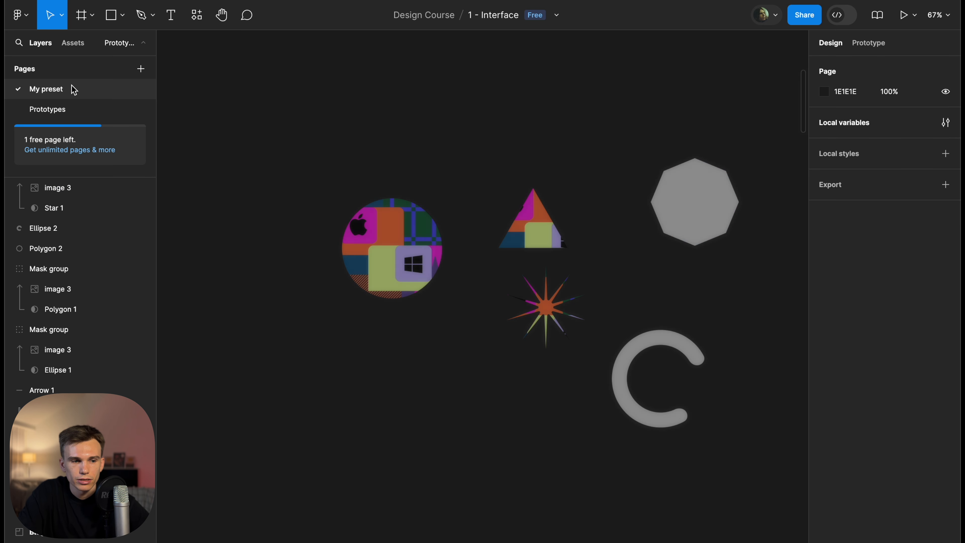
{"action": "scroll", "coordinate": [478, 123], "scroll_direction": "up", "scroll_amount": 3}
{"action": "left_click", "coordinate": [399, 144]}
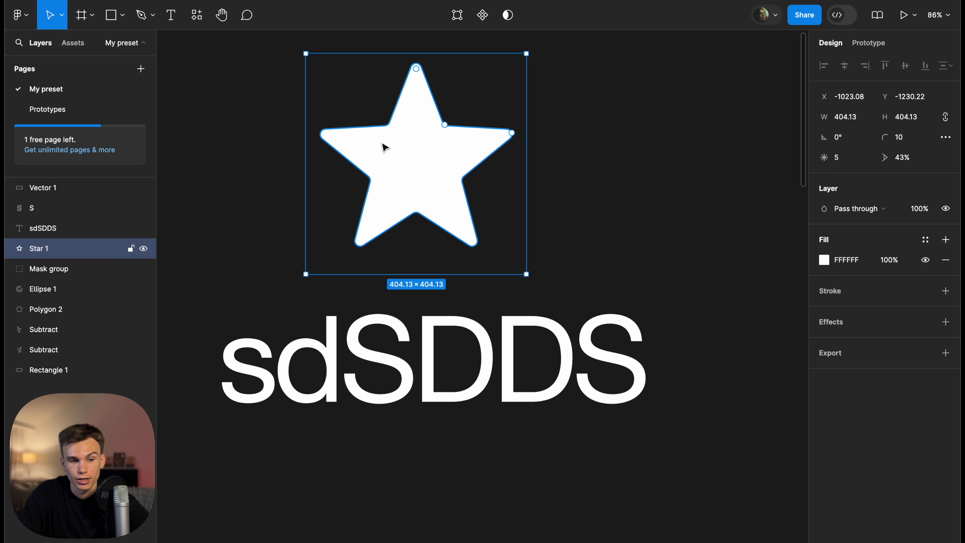
{"action": "scroll", "coordinate": [385, 147], "scroll_direction": "up", "scroll_amount": 3}
{"action": "scroll", "coordinate": [384, 148], "scroll_direction": "right", "scroll_amount": 2}
Draw a five-point star about 307 × 307 beside the white star
{"action": "left_click", "coordinate": [122, 15]}
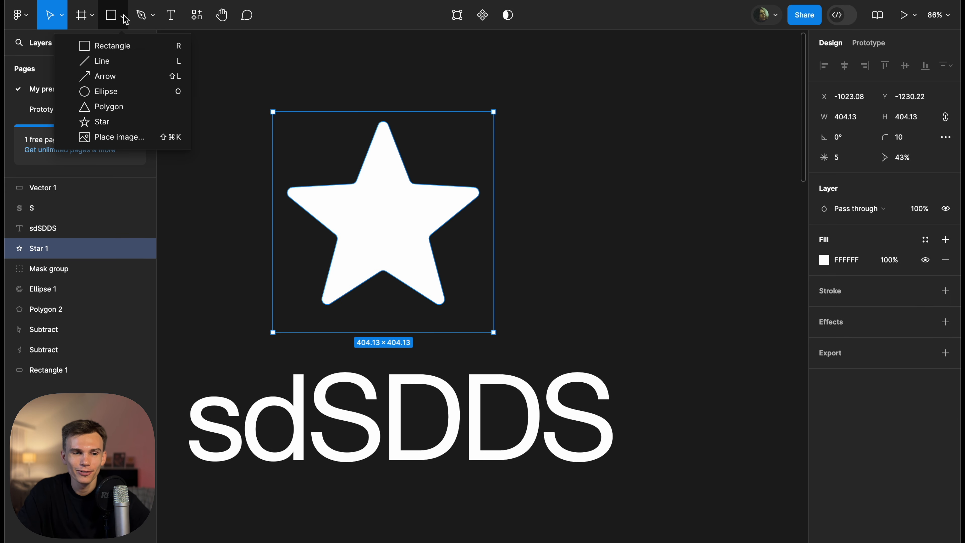
{"action": "left_click", "coordinate": [122, 130]}
{"action": "mouse_move", "coordinate": [617, 99]}
{"action": "left_mouse_down"}
{"action": "mouse_move", "coordinate": [765, 228]}
{"action": "mouse_move", "coordinate": [784, 267]}
{"action": "left_mouse_up"}
{"action": "left_click_drag", "start_coordinate": [713, 199], "coordinate": [677, 253]}
Set the new star's corner radius to 9 and move it up, slightly closer to the white star
{"action": "left_click", "coordinate": [897, 141]}
{"action": "key", "text": "Up"}
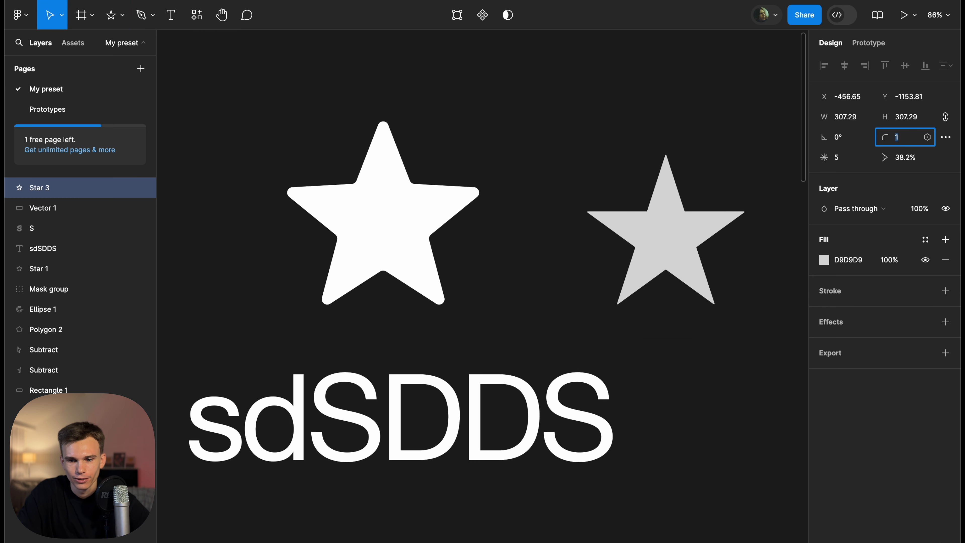
{"action": "key", "text": "Up"}
{"action": "left_click", "coordinate": [723, 65]}
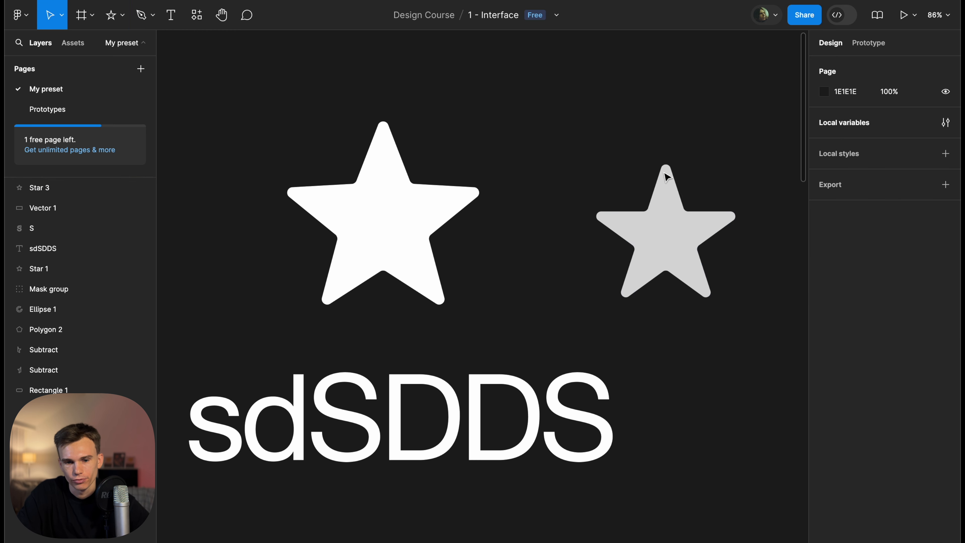
{"action": "left_click_drag", "start_coordinate": [664, 181], "coordinate": [647, 146]}
{"action": "scroll", "coordinate": [647, 145], "scroll_direction": "down", "scroll_amount": 3}
{"action": "scroll", "coordinate": [716, 174], "scroll_direction": "right", "scroll_amount": 4}
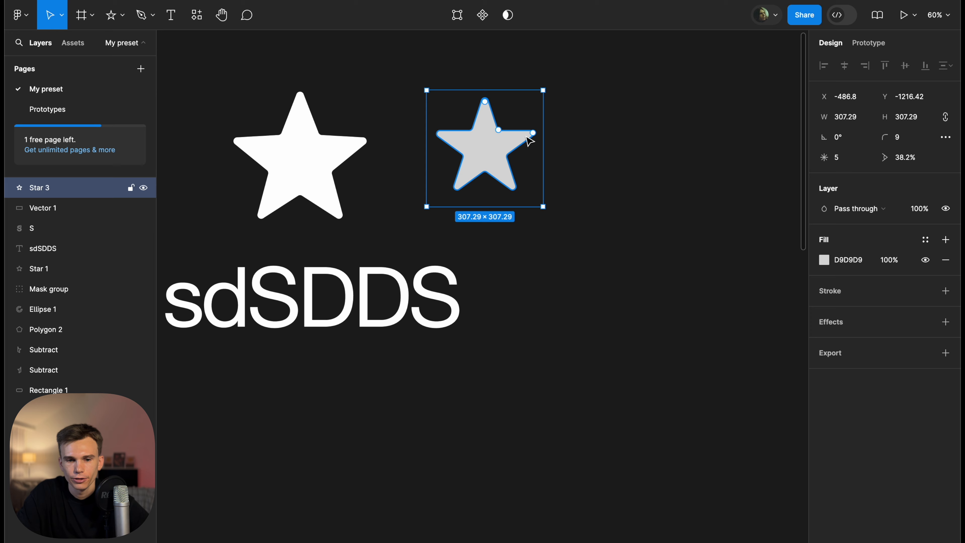
Try moving the star inside the half-filled example's subtracted shape to the right, and undo the move
{"action": "scroll", "coordinate": [528, 140], "scroll_direction": "down", "scroll_amount": 5}
{"action": "scroll", "coordinate": [528, 140], "scroll_direction": "right", "scroll_amount": 2}
{"action": "scroll", "coordinate": [611, 262], "scroll_direction": "up", "scroll_amount": 4}
{"action": "scroll", "coordinate": [613, 265], "scroll_direction": "up", "scroll_amount": 3}
{"action": "left_click_drag", "start_coordinate": [571, 222], "coordinate": [700, 227]}
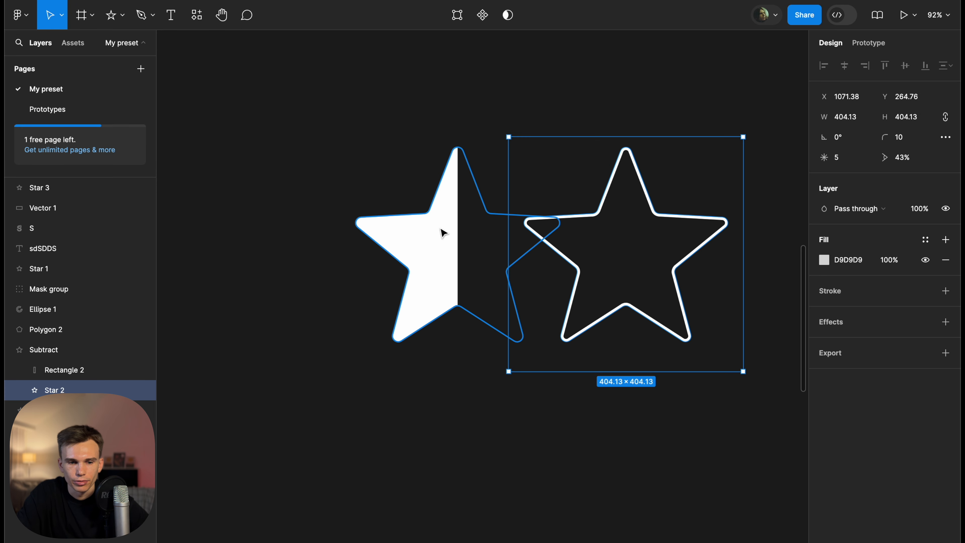
{"action": "key", "text": "ctrl+z"}
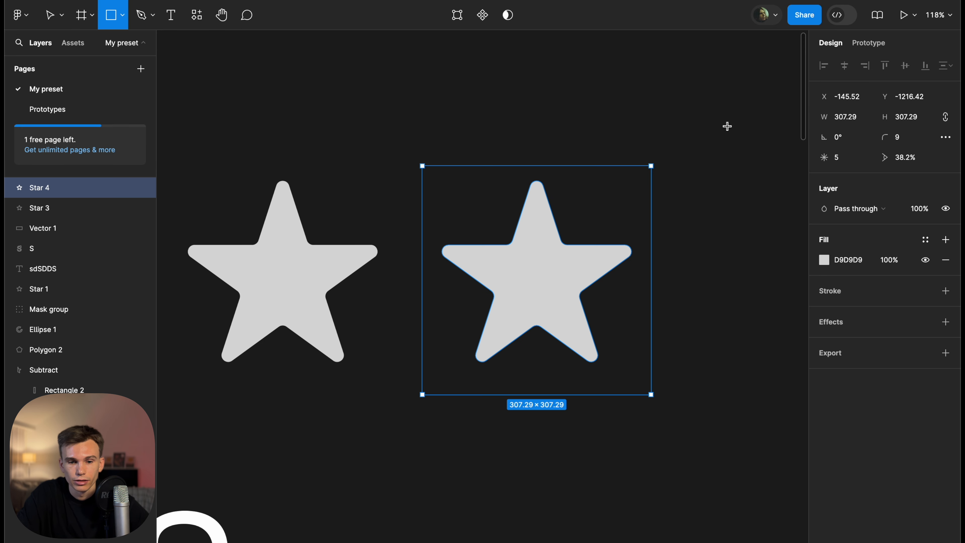
Draw a rectangle about 267 × 408 over the right half of the duplicated grey star, its left edge on the star's centre
{"action": "left_click_drag", "start_coordinate": [736, 118], "coordinate": [536, 421]}
{"action": "mouse_move", "coordinate": [590, 285]}
{"action": "left_mouse_down"}
{"action": "mouse_move", "coordinate": [677, 282]}
{"action": "mouse_move", "coordinate": [593, 292]}
{"action": "left_mouse_up"}
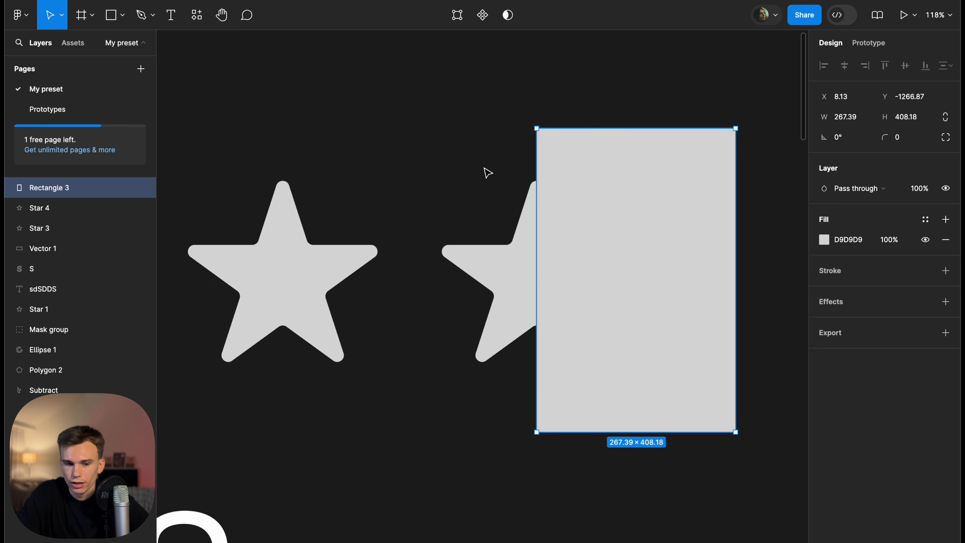
{"action": "left_click_drag", "start_coordinate": [588, 187], "coordinate": [587, 189]}
Subtract the rectangle from the duplicated star to leave only its left half
{"action": "left_click_drag", "start_coordinate": [481, 156], "coordinate": [570, 255]}
{"action": "left_click", "coordinate": [540, 23]}
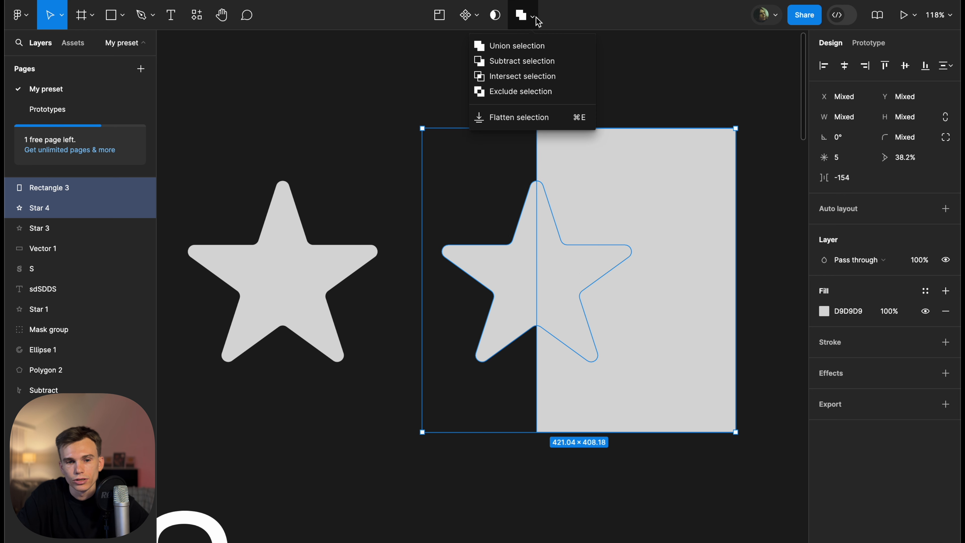
{"action": "left_click", "coordinate": [528, 67]}
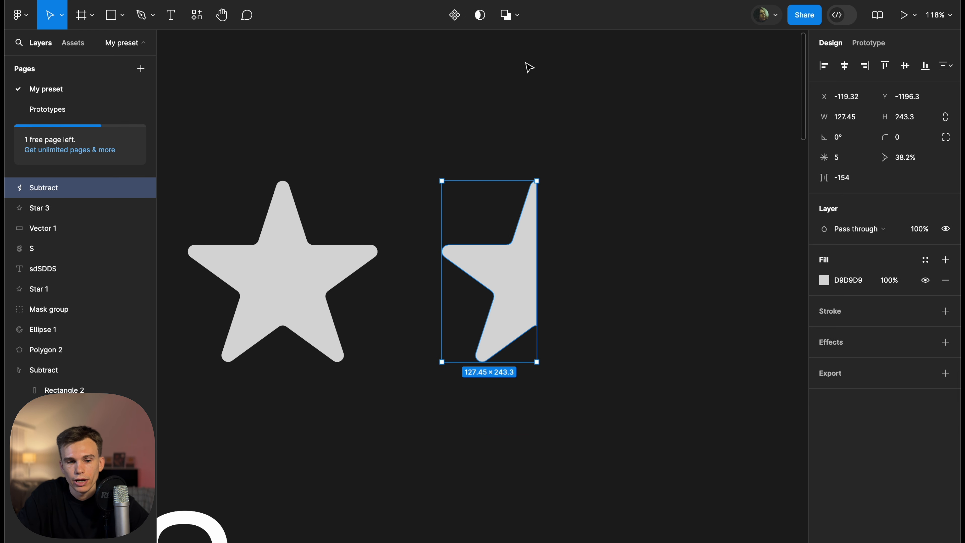
{"action": "left_click", "coordinate": [517, 17]}
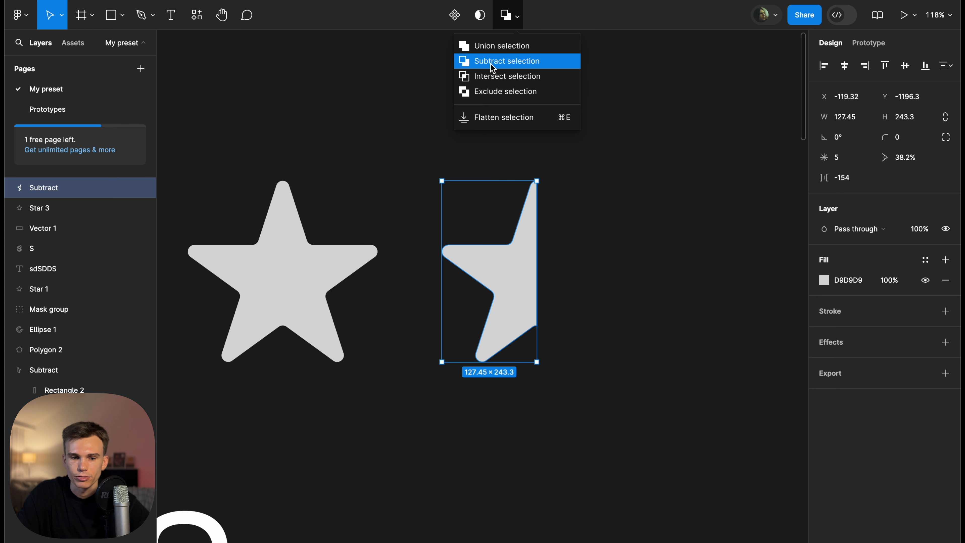
{"action": "left_click", "coordinate": [594, 128]}
Duplicate the half star to its right and flip the copy horizontally
{"action": "left_click", "coordinate": [519, 245]}
{"action": "scroll", "coordinate": [520, 246], "scroll_direction": "down", "scroll_amount": 10}
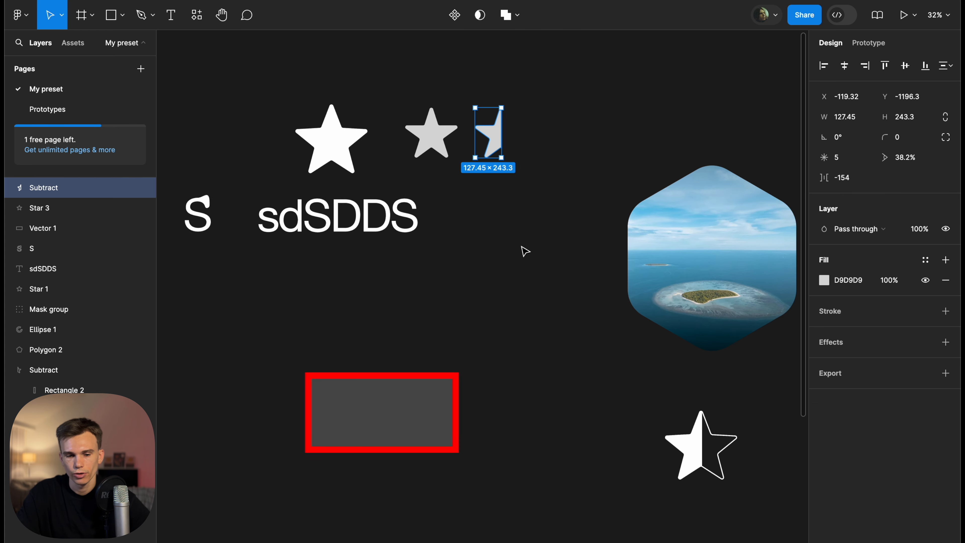
{"action": "key", "text": "shift+2"}
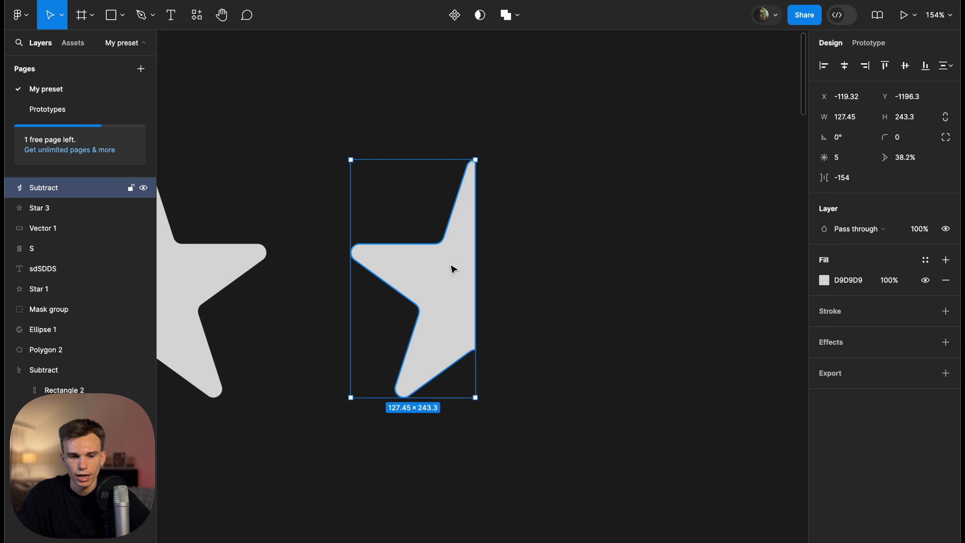
{"action": "left_click_drag", "start_coordinate": [454, 269], "coordinate": [628, 243]}
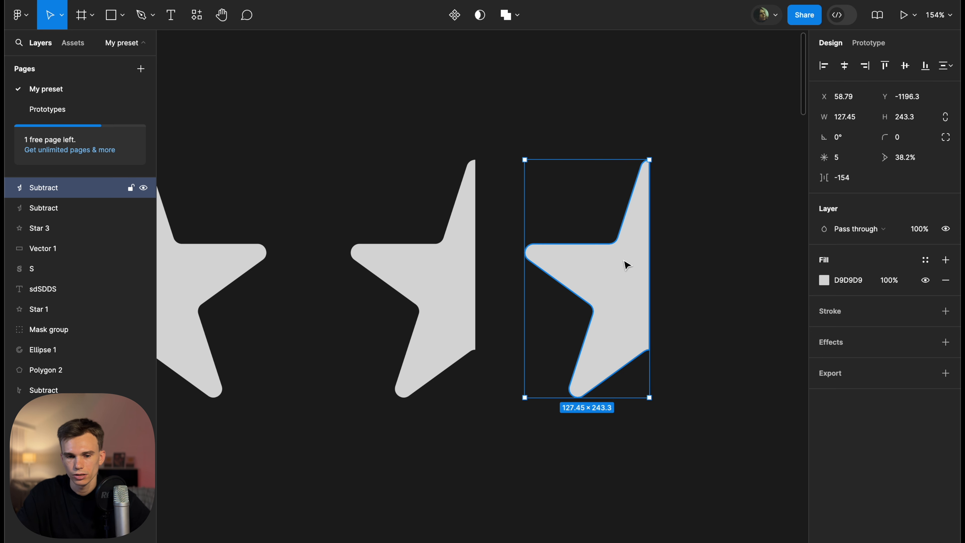
{"action": "right_click", "coordinate": [625, 261]}
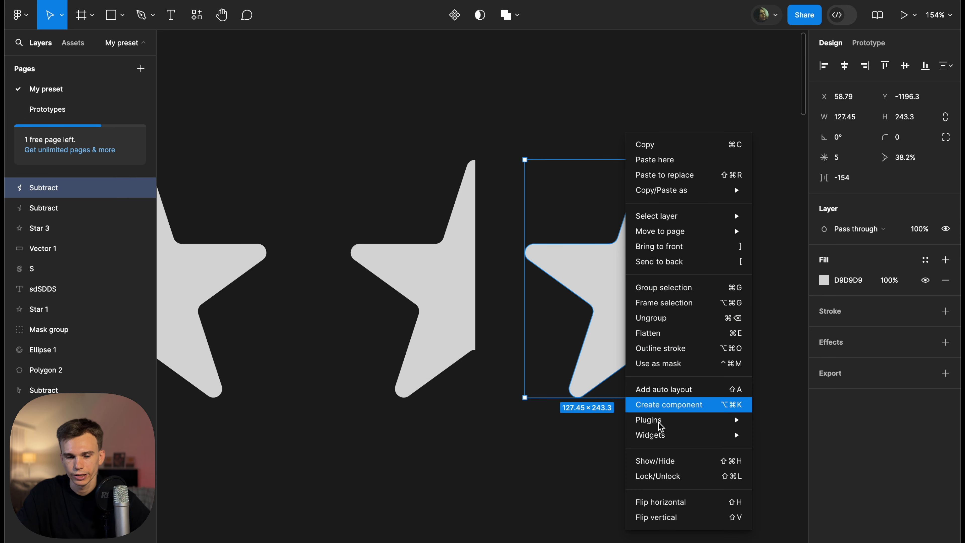
{"action": "left_click", "coordinate": [668, 508]}
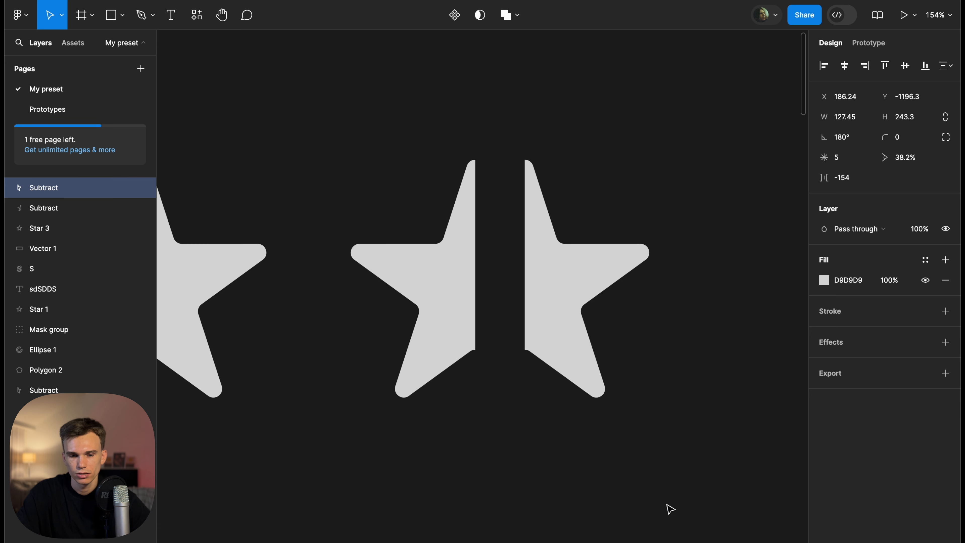
Move the flipped half against the left half so that both form a complete star
{"action": "left_click", "coordinate": [696, 310]}
{"action": "left_click_drag", "start_coordinate": [572, 268], "coordinate": [532, 267]}
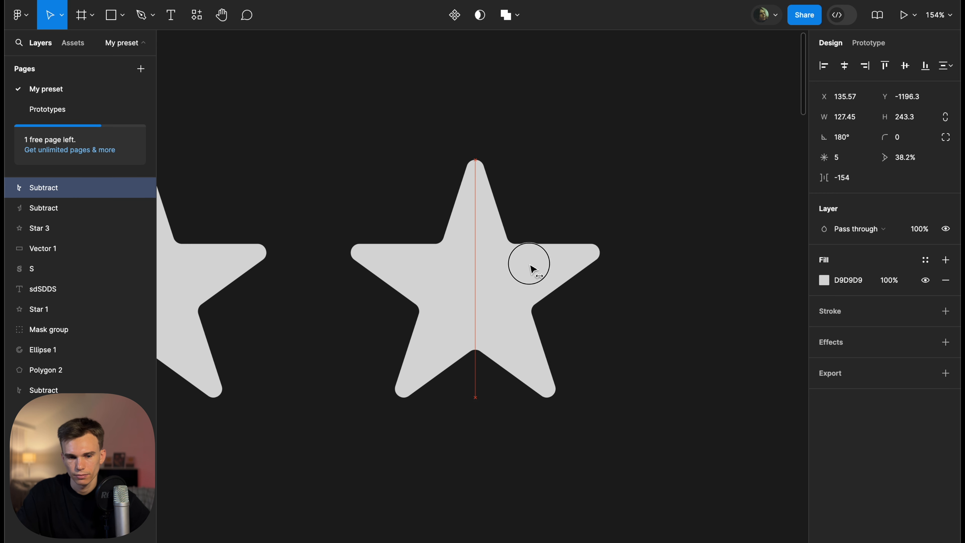
{"action": "left_click", "coordinate": [631, 235]}
Change the right half's fill colour to red FF5757
{"action": "left_click", "coordinate": [577, 255]}
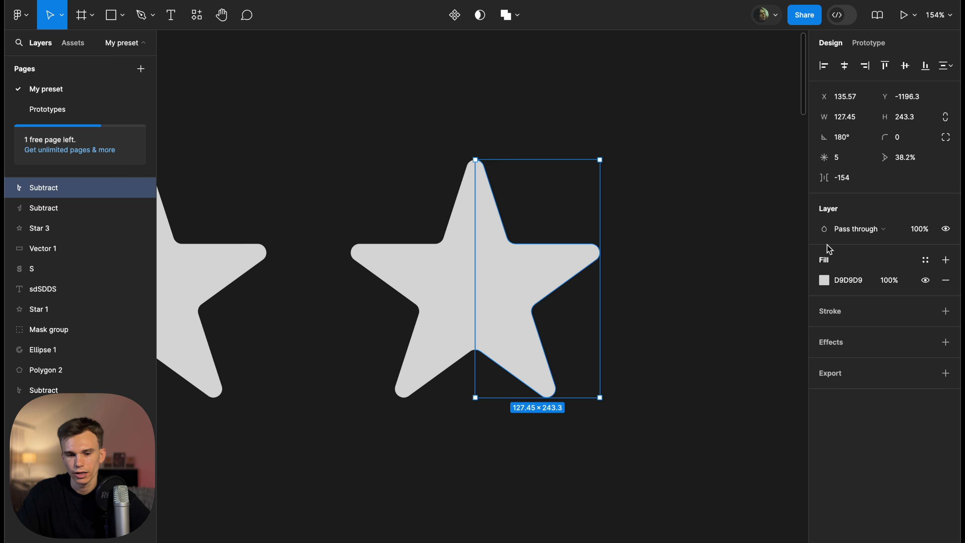
{"action": "left_click", "coordinate": [823, 280]}
{"action": "left_click_drag", "start_coordinate": [777, 263], "coordinate": [757, 246]}
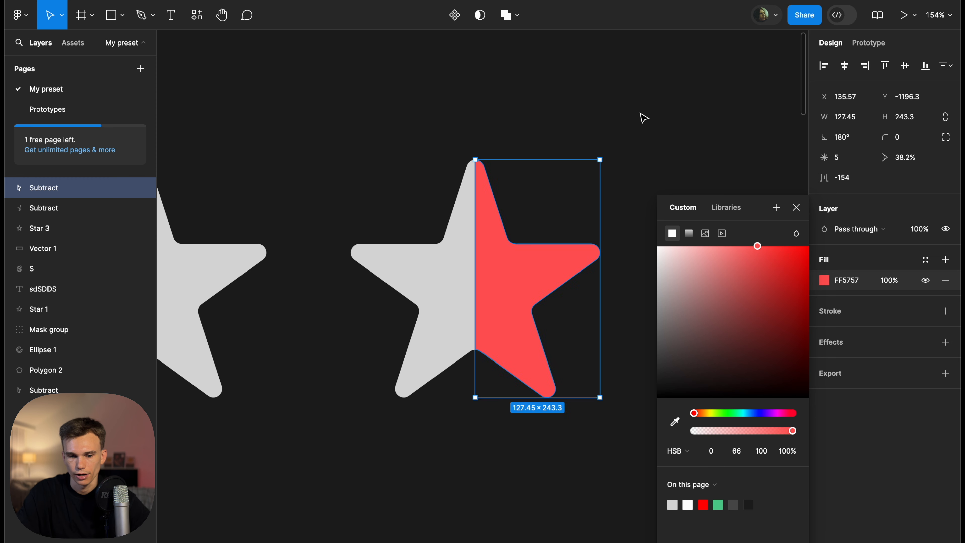
{"action": "left_click", "coordinate": [640, 112]}
{"action": "scroll", "coordinate": [632, 105], "scroll_direction": "down", "scroll_amount": 5}
{"action": "scroll", "coordinate": [632, 105], "scroll_direction": "up", "scroll_amount": 4}
Give the star's right half a white stroke and remove its fill
{"action": "left_click", "coordinate": [567, 223]}
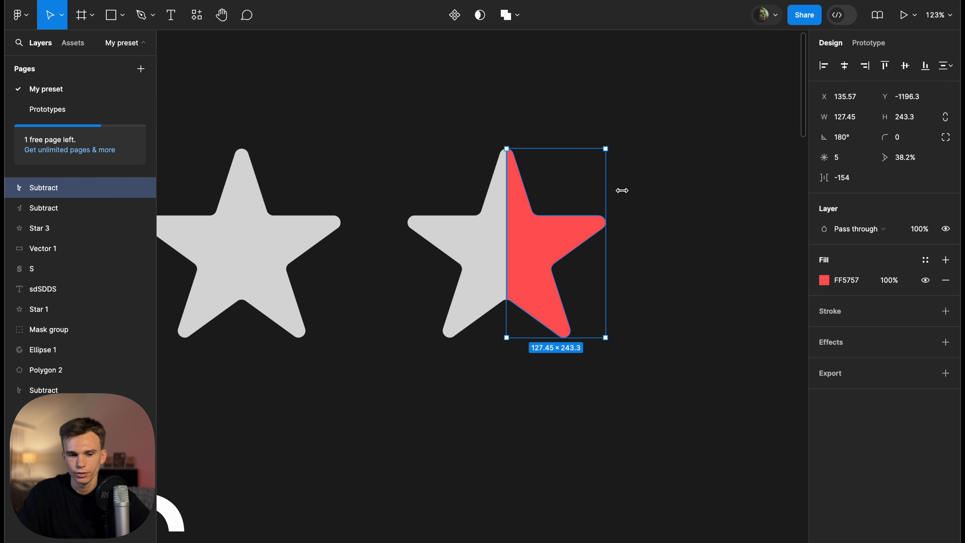
{"action": "left_click", "coordinate": [946, 311]}
{"action": "left_click", "coordinate": [825, 332]}
{"action": "mouse_move", "coordinate": [694, 298]}
{"action": "left_mouse_down"}
{"action": "mouse_move", "coordinate": [680, 244]}
{"action": "mouse_move", "coordinate": [602, 162]}
{"action": "left_mouse_up"}
{"action": "left_click", "coordinate": [944, 280]}
{"action": "left_click", "coordinate": [653, 209]}
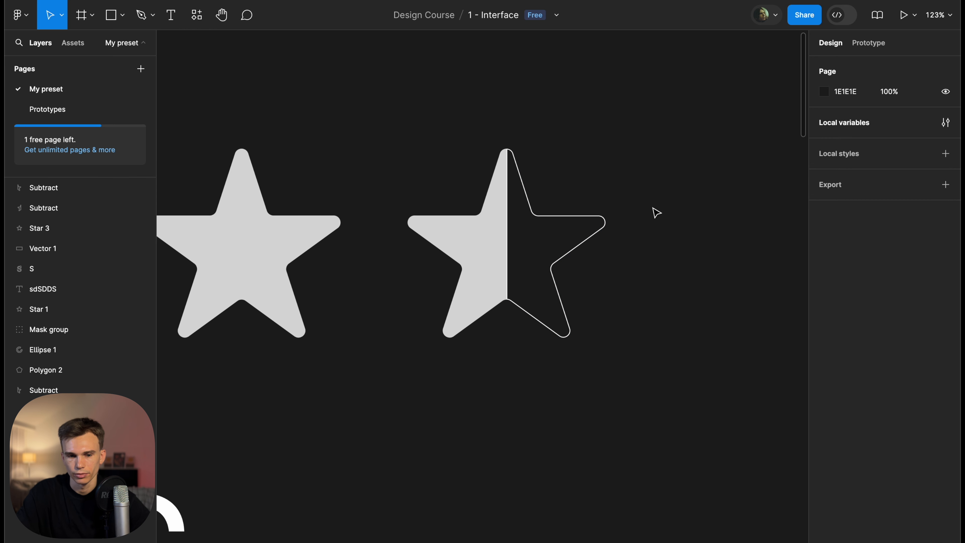
Set the stroke thickness of the star's outlined right half to 2
{"action": "scroll", "coordinate": [534, 200], "scroll_direction": "up", "scroll_amount": 5}
{"action": "left_click", "coordinate": [528, 200]}
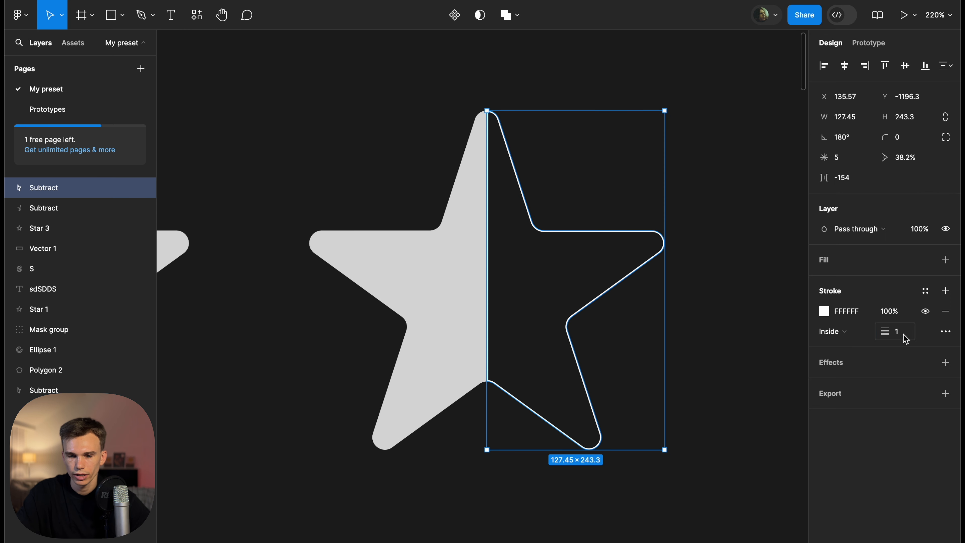
{"action": "type", "text": "2"}
{"action": "left_click", "coordinate": [698, 194]}
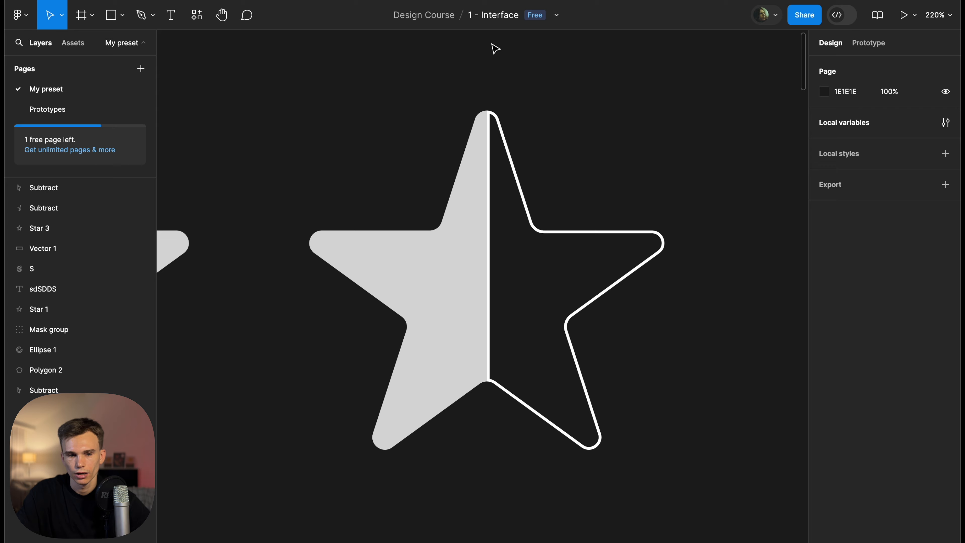
Match the right half's stroke colour to the left half's grey fill (HSB 0, 0, 85) by sampling it with the eyedropper
{"action": "scroll", "coordinate": [491, 43], "scroll_direction": "down", "scroll_amount": 7}
{"action": "scroll", "coordinate": [491, 43], "scroll_direction": "up", "scroll_amount": 10}
{"action": "scroll", "coordinate": [499, 146], "scroll_direction": "up", "scroll_amount": 10}
{"action": "left_click", "coordinate": [472, 151]}
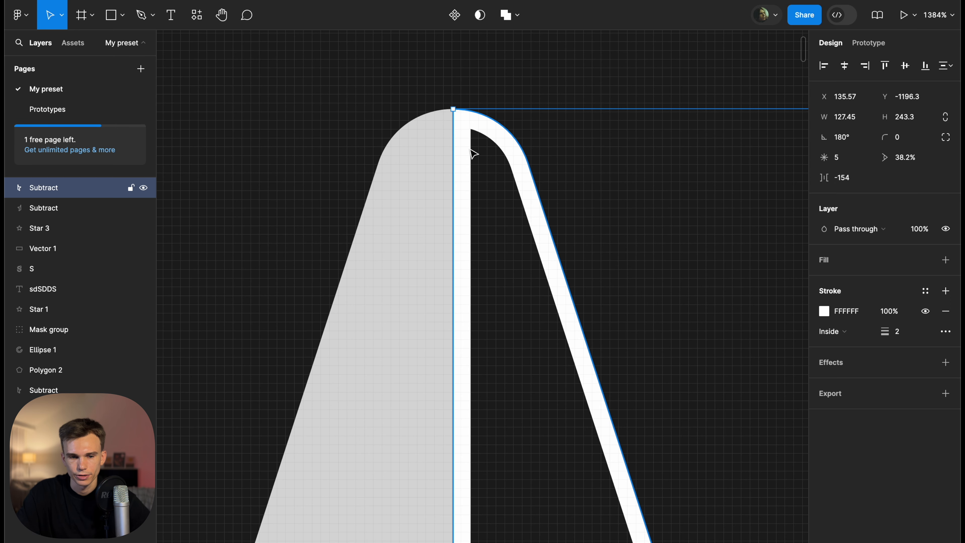
{"action": "left_click", "coordinate": [824, 313]}
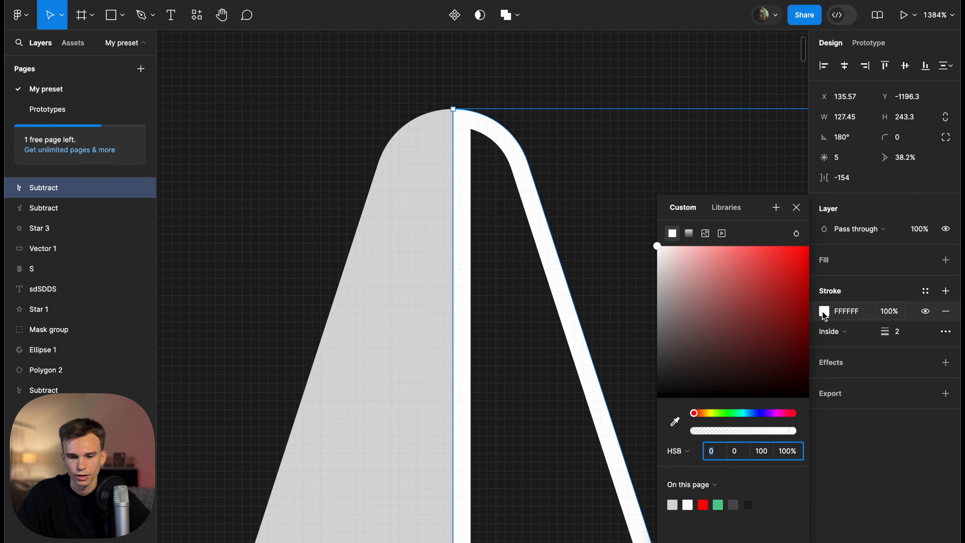
{"action": "left_click", "coordinate": [675, 422]}
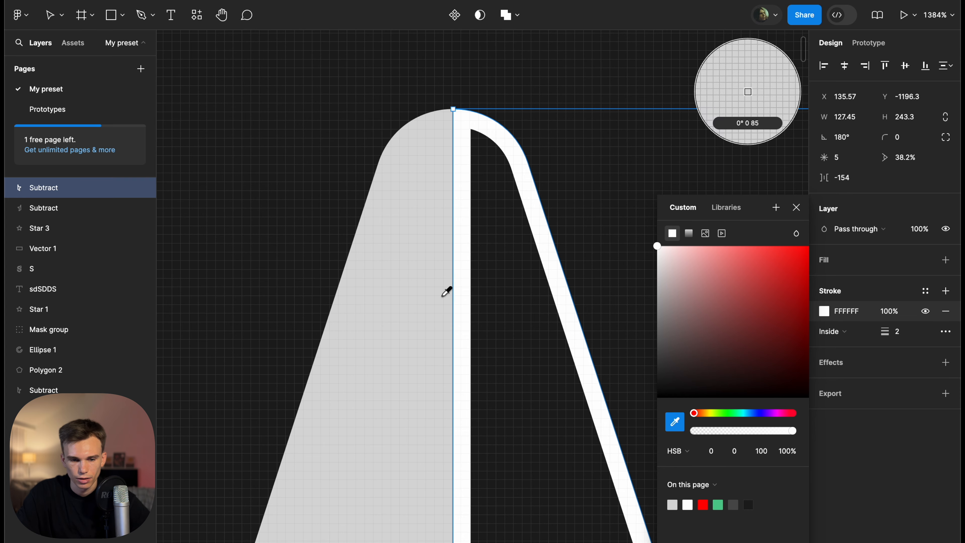
{"action": "left_click", "coordinate": [448, 289]}
{"action": "scroll", "coordinate": [448, 289], "scroll_direction": "down", "scroll_amount": 10}
{"action": "left_click", "coordinate": [802, 208]}
{"action": "left_click", "coordinate": [544, 186]}
{"action": "scroll", "coordinate": [544, 186], "scroll_direction": "down", "scroll_amount": 10}
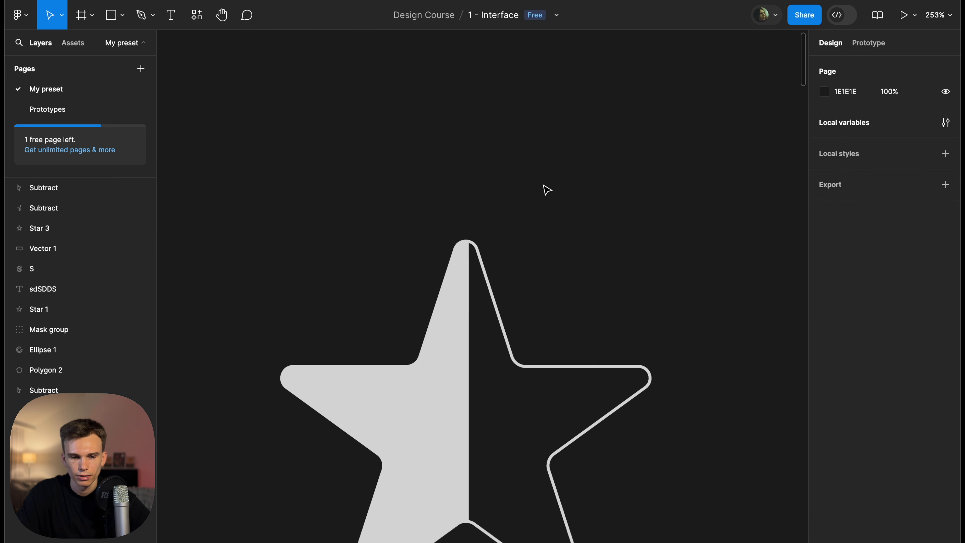
Delete the practice stars and the old "sdSDDS" text from the canvas
{"action": "scroll", "coordinate": [544, 186], "scroll_direction": "up", "scroll_amount": 3}
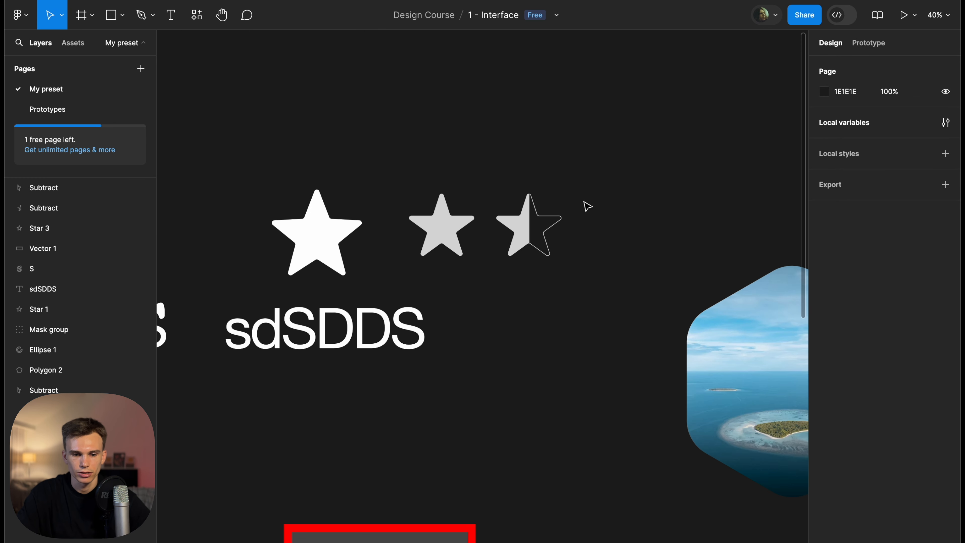
{"action": "scroll", "coordinate": [584, 202], "scroll_direction": "up", "scroll_amount": 5}
{"action": "left_click_drag", "start_coordinate": [593, 200], "coordinate": [459, 258]}
{"action": "left_click_drag", "start_coordinate": [655, 189], "coordinate": [340, 246]}
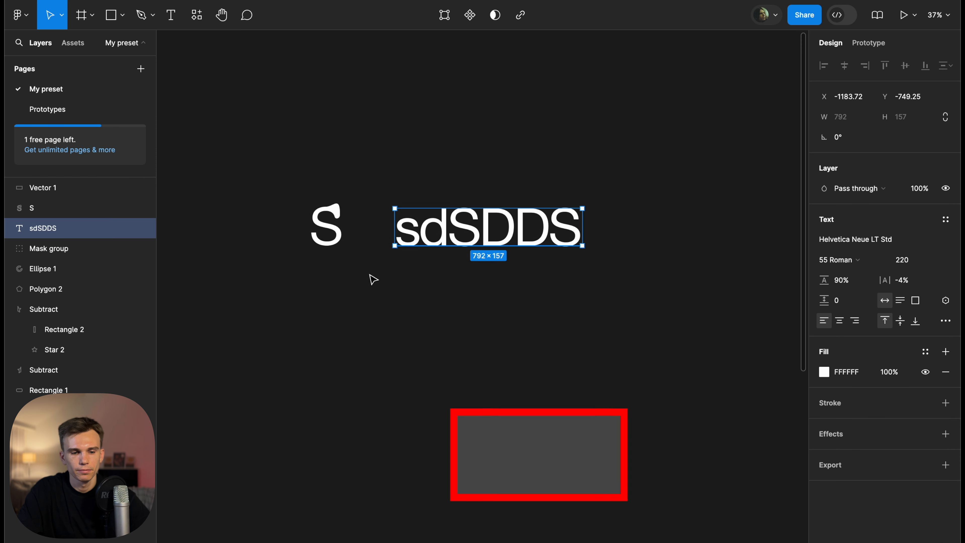
{"action": "scroll", "coordinate": [371, 275], "scroll_direction": "up", "scroll_amount": 5}
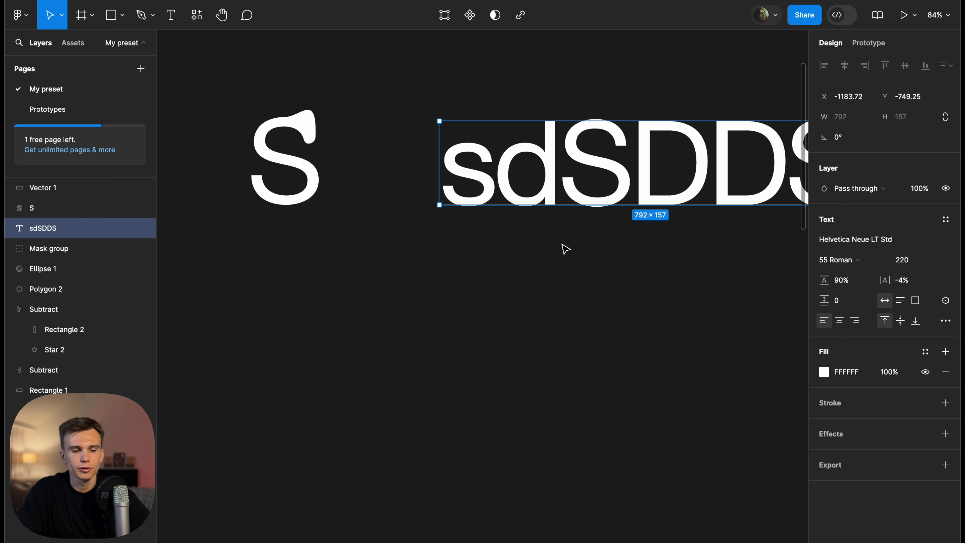
{"action": "scroll", "coordinate": [566, 249], "scroll_direction": "up", "scroll_amount": 3}
{"action": "scroll", "coordinate": [566, 249], "scroll_direction": "right", "scroll_amount": 3}
{"action": "left_click", "coordinate": [510, 123]}
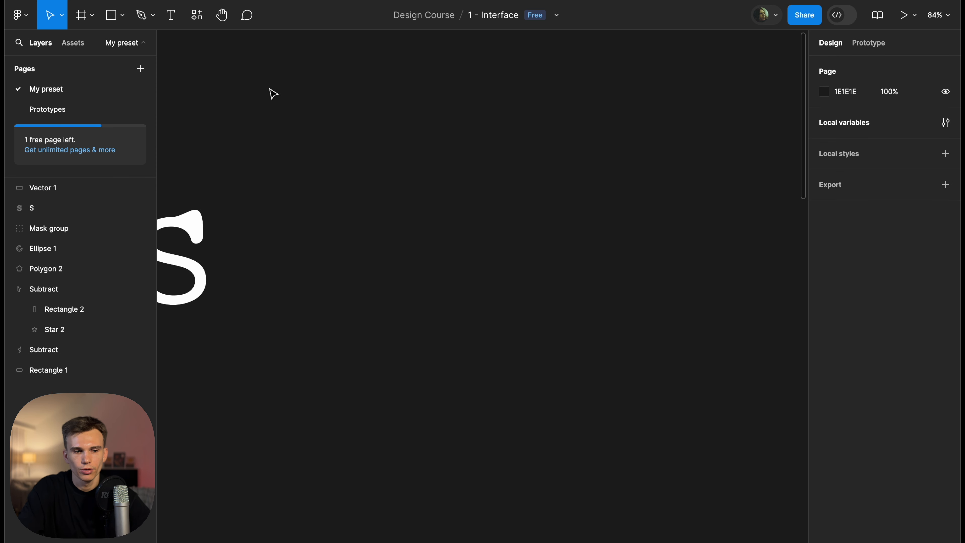
Add a new text "sdcdcsd" on the empty canvas to the right of the reshaped S
{"action": "left_click", "coordinate": [477, 194]}
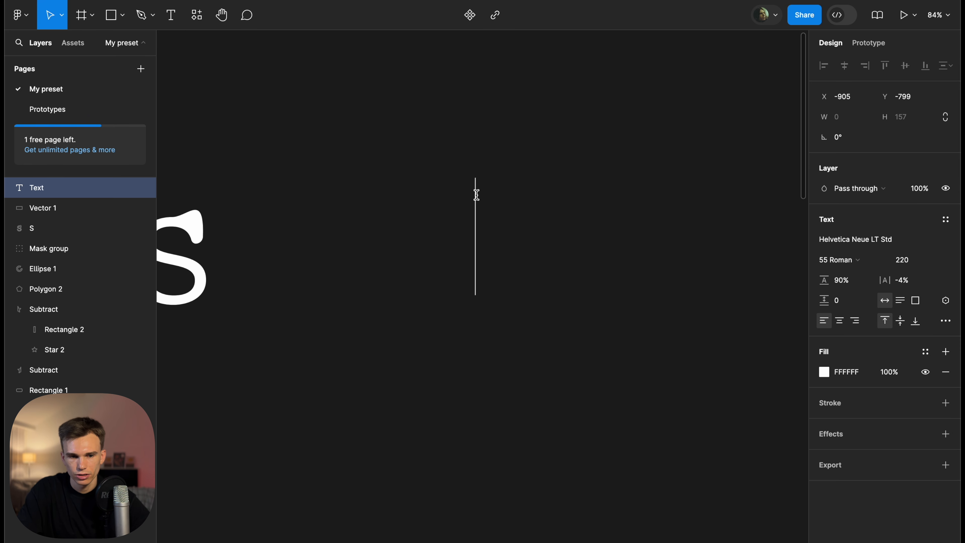
{"action": "type", "text": "sdcdcsd"}
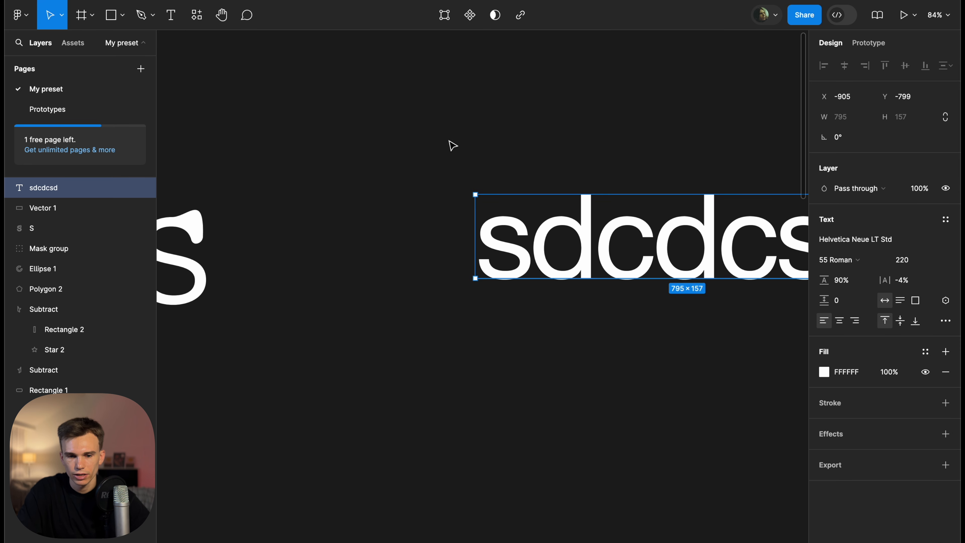
{"action": "key", "text": "Escape"}
{"action": "scroll", "coordinate": [493, 144], "scroll_direction": "down", "scroll_amount": 5}
{"action": "scroll", "coordinate": [544, 143], "scroll_direction": "up", "scroll_amount": 4}
Convert the "sdcdcsd" text into vector letter shapes with Outline Stroke
{"action": "left_click", "coordinate": [532, 186]}
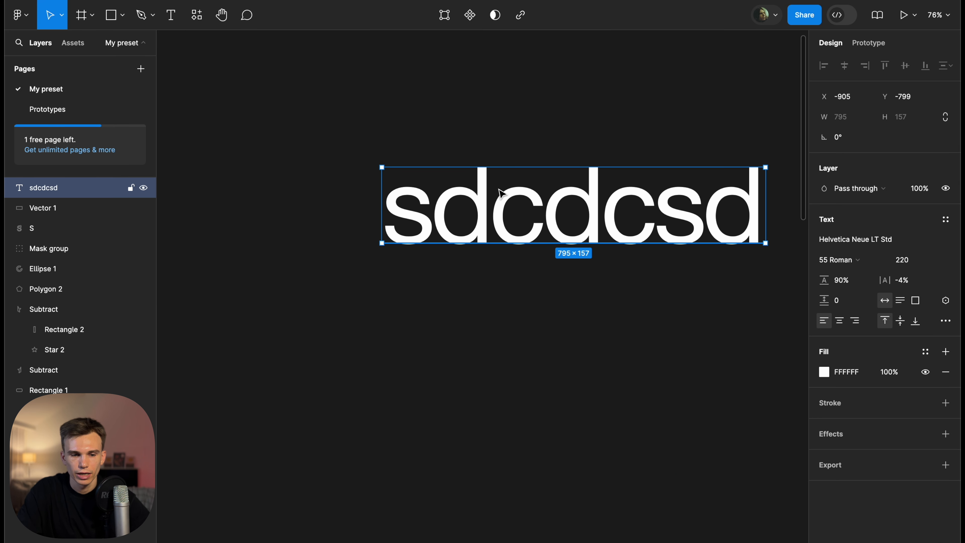
{"action": "scroll", "coordinate": [407, 208], "scroll_direction": "up", "scroll_amount": 10}
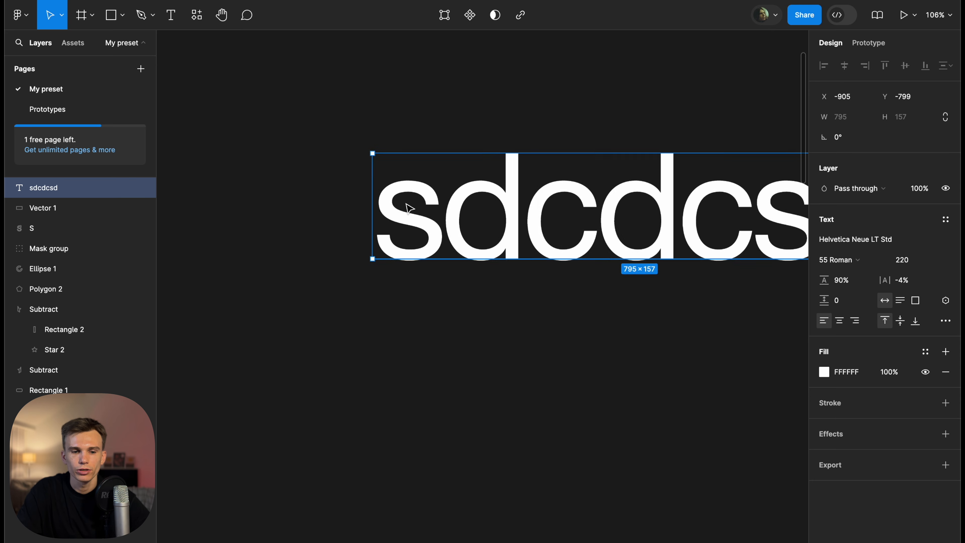
{"action": "scroll", "coordinate": [519, 199], "scroll_direction": "down", "scroll_amount": 10}
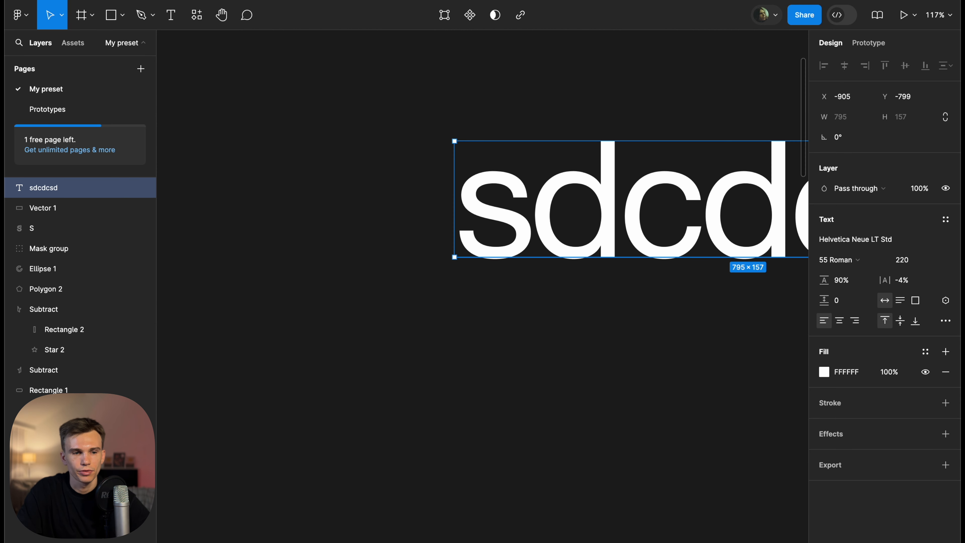
{"action": "left_click", "coordinate": [178, 0]}
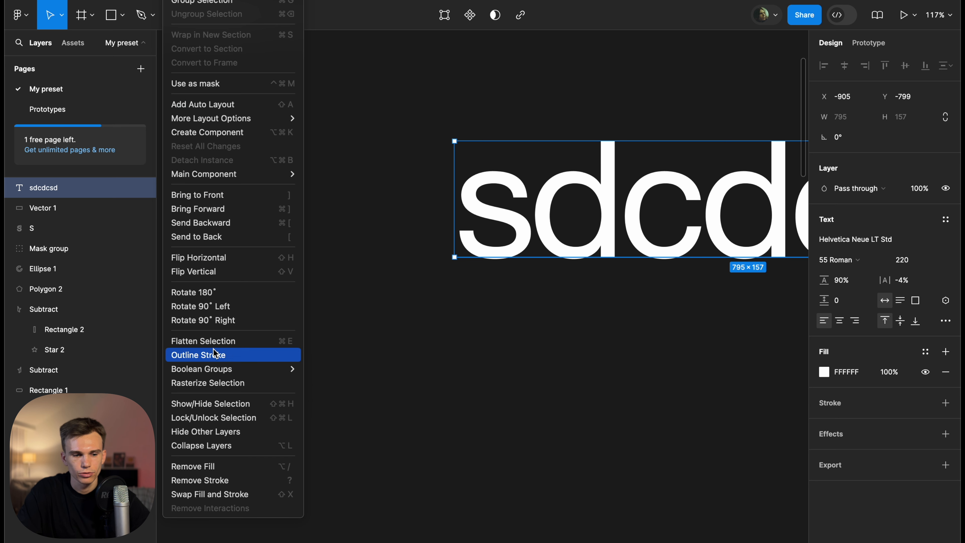
{"action": "left_click", "coordinate": [269, 355]}
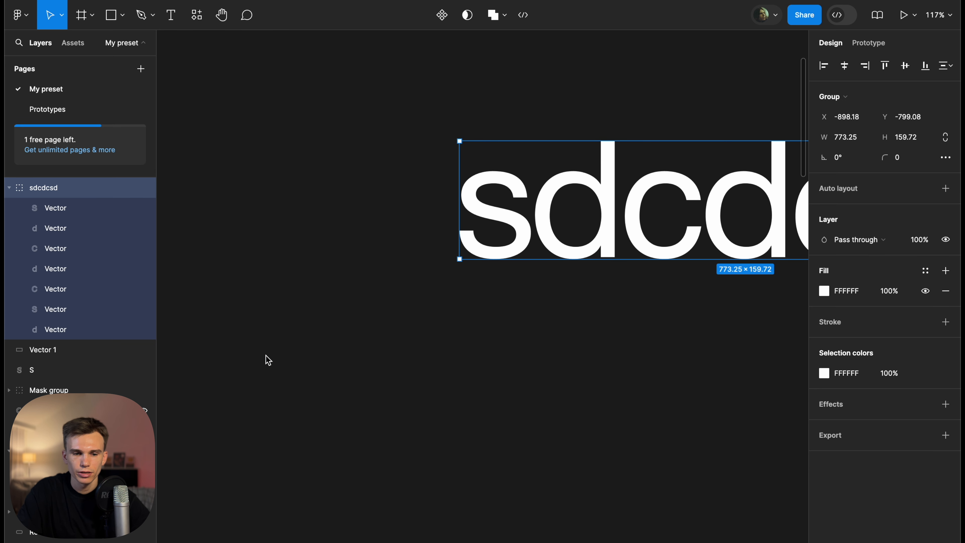
{"action": "scroll", "coordinate": [268, 359], "scroll_direction": "right", "scroll_amount": 3}
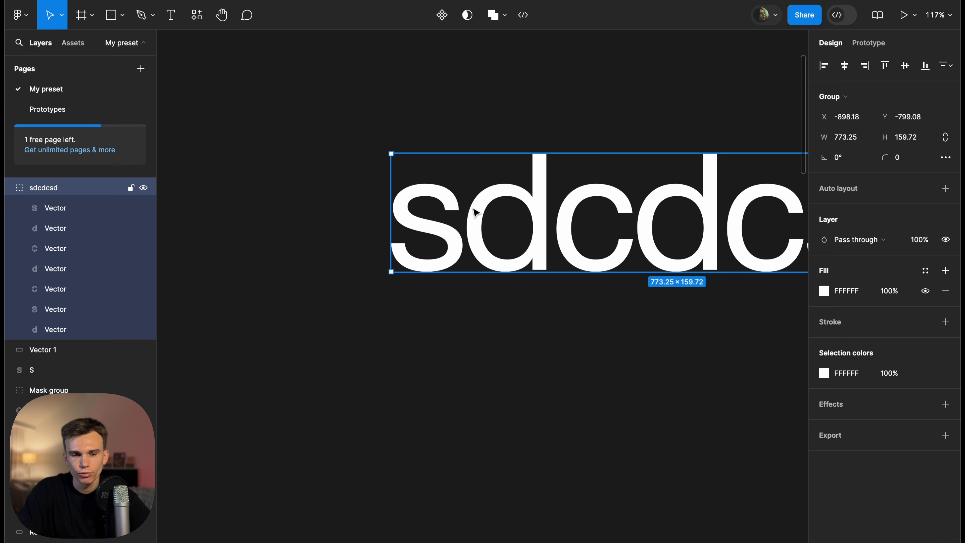
Edit the first s as a vector and move the outer corner point of its upper terminal to X -806.23, Y -729.93
{"action": "double_click", "coordinate": [454, 207]}
{"action": "scroll", "coordinate": [454, 207], "scroll_direction": "up", "scroll_amount": 10}
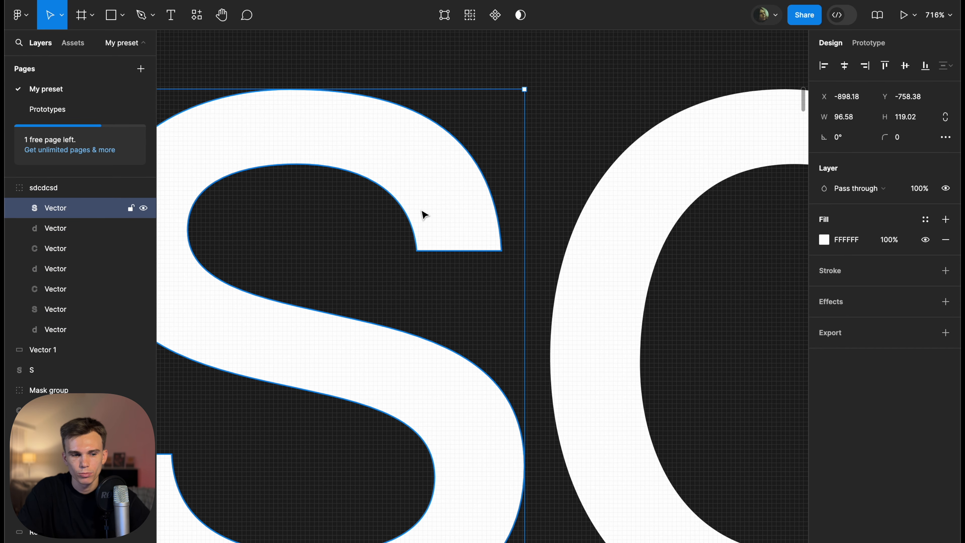
{"action": "scroll", "coordinate": [441, 203], "scroll_direction": "down", "scroll_amount": 5}
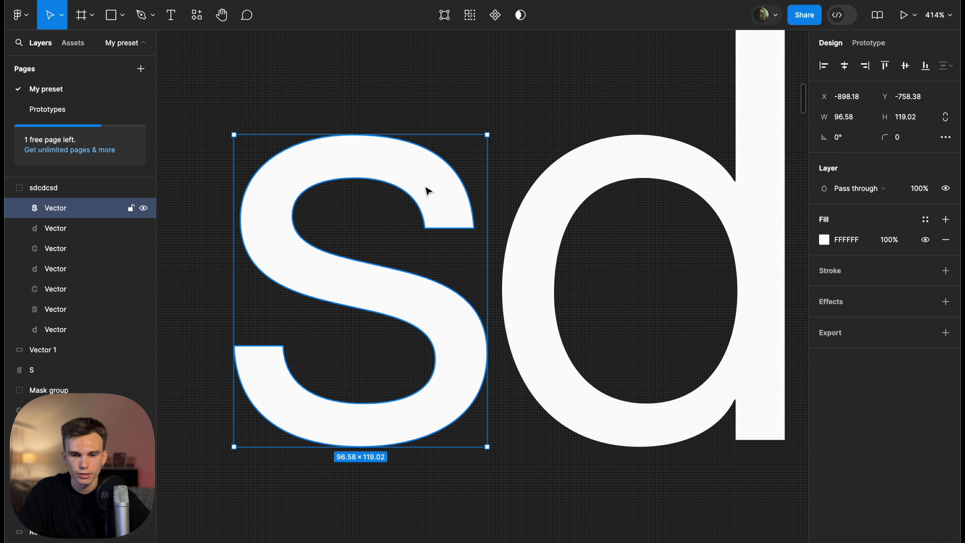
{"action": "double_click", "coordinate": [428, 191]}
{"action": "scroll", "coordinate": [465, 273], "scroll_direction": "up", "scroll_amount": 6}
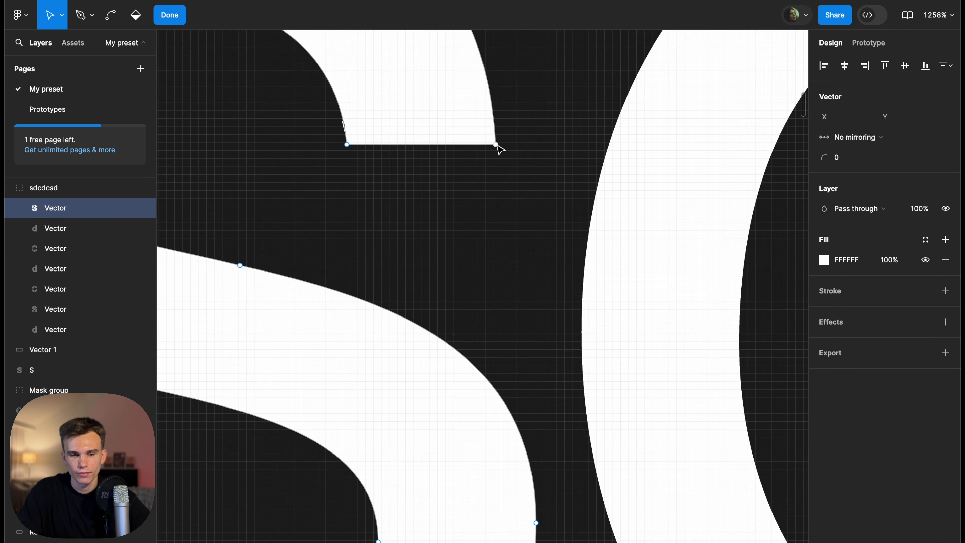
{"action": "scroll", "coordinate": [500, 149], "scroll_direction": "down", "scroll_amount": 4}
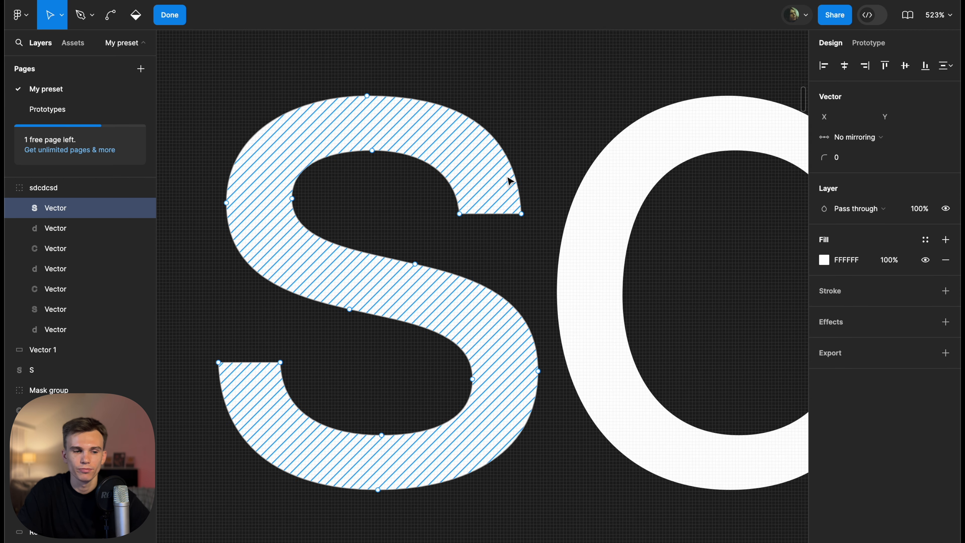
{"action": "left_click_drag", "start_coordinate": [521, 213], "coordinate": [506, 269]}
{"action": "scroll", "coordinate": [530, 175], "scroll_direction": "up", "scroll_amount": 6}
{"action": "scroll", "coordinate": [523, 99], "scroll_direction": "down", "scroll_amount": 3}
{"action": "scroll", "coordinate": [484, 67], "scroll_direction": "up", "scroll_amount": 4}
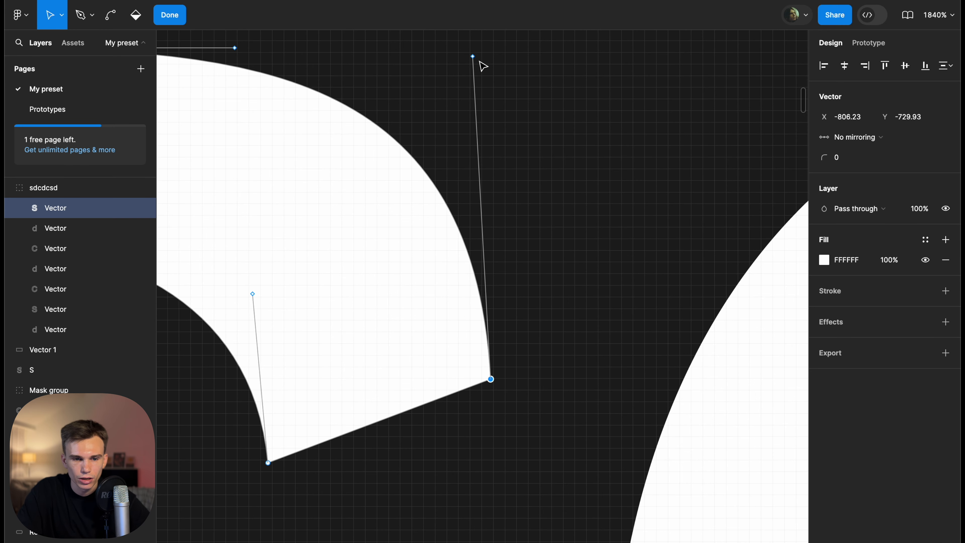
Pull that corner point's curve handle outward to X -771.16, Y -792.86 to bulge the top of the s, and finish vector editing
{"action": "left_click_drag", "start_coordinate": [473, 57], "coordinate": [581, 65]}
{"action": "scroll", "coordinate": [517, 187], "scroll_direction": "down", "scroll_amount": 5}
{"action": "scroll", "coordinate": [545, 91], "scroll_direction": "down", "scroll_amount": 5}
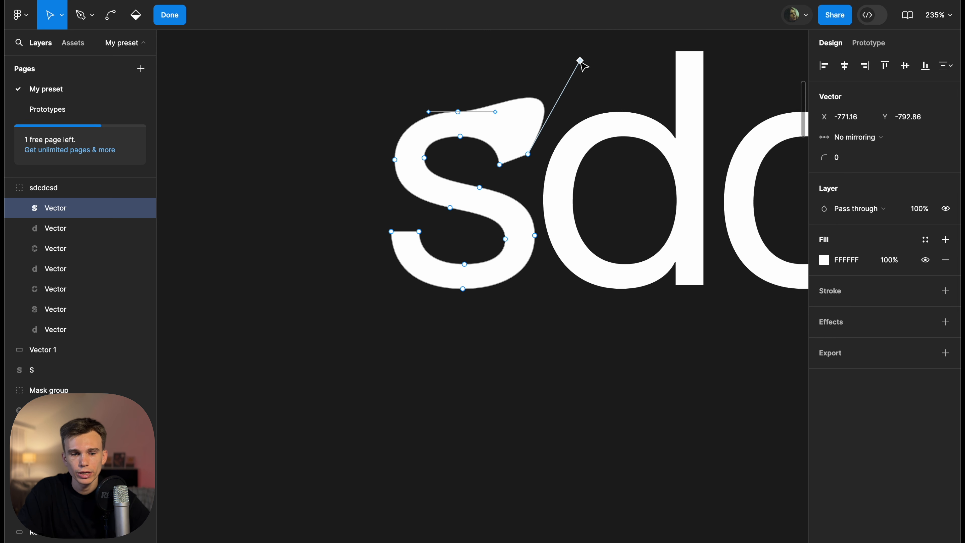
{"action": "key", "text": "Escape"}
{"action": "scroll", "coordinate": [360, 133], "scroll_direction": "down", "scroll_amount": 5}
{"action": "left_click", "coordinate": [442, 244]}
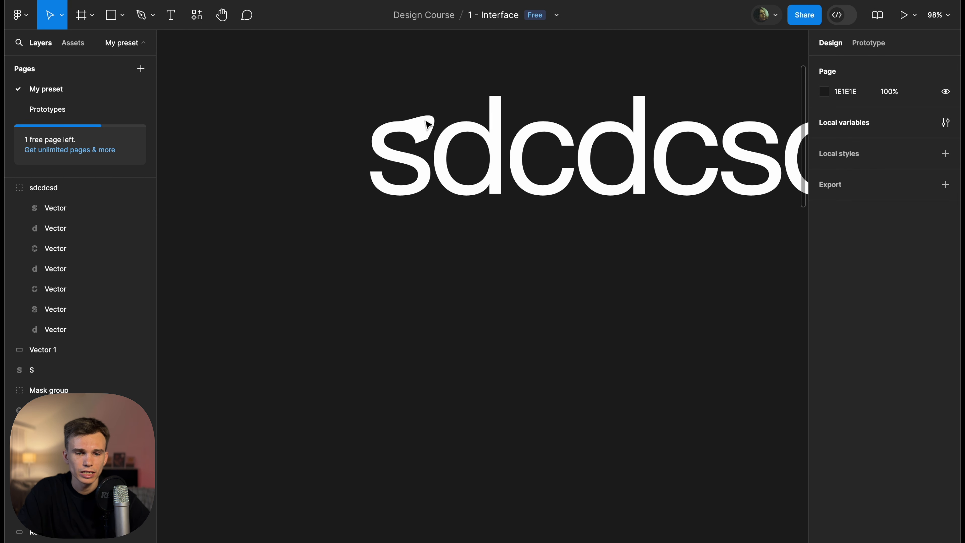
{"action": "scroll", "coordinate": [428, 124], "scroll_direction": "up", "scroll_amount": 2}
{"action": "scroll", "coordinate": [437, 151], "scroll_direction": "down", "scroll_amount": 3}
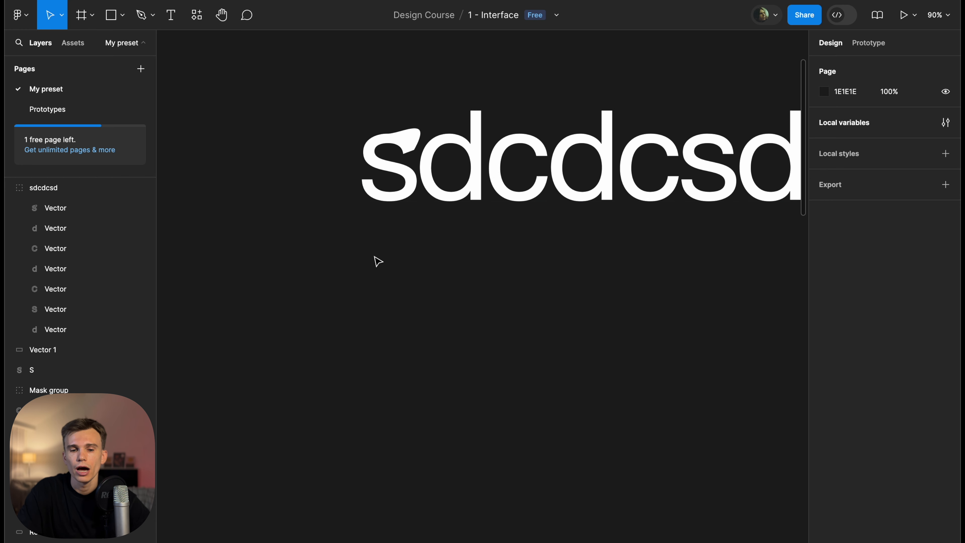
Reopen the first s for vector editing and move the upper terminal's outer point down to X -811.13, Y -703.14
{"action": "scroll", "coordinate": [378, 261], "scroll_direction": "up", "scroll_amount": 5}
{"action": "double_click", "coordinate": [371, 163]}
{"action": "double_click", "coordinate": [372, 190]}
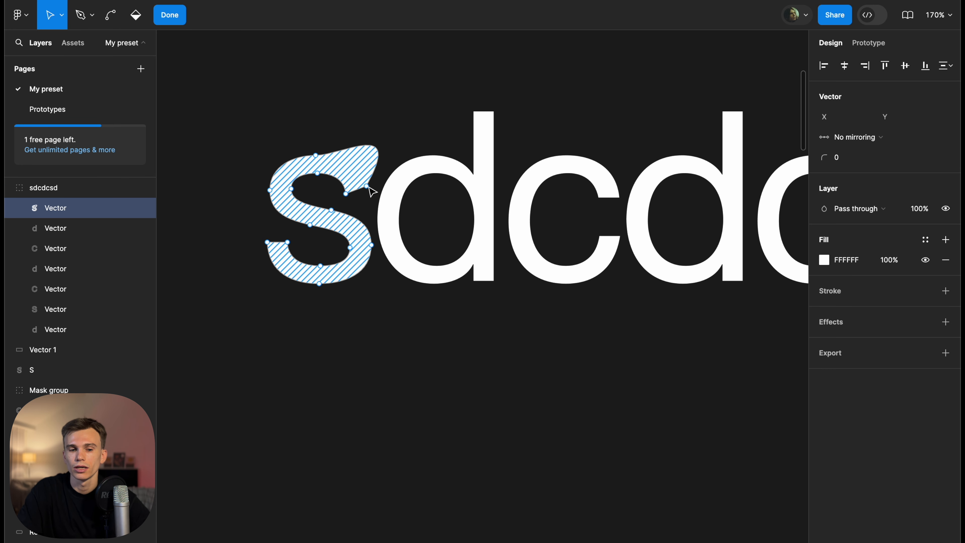
{"action": "left_click_drag", "start_coordinate": [366, 186], "coordinate": [362, 217]}
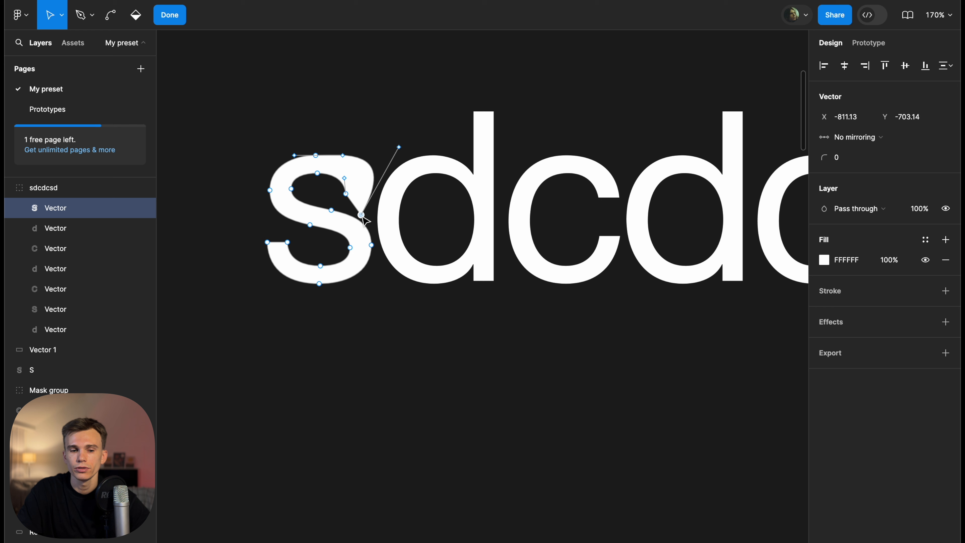
Pull the terminal's curve handle up to X -777.68, Y -837.54, adjust the terminal's inner edge, and finish vector editing
{"action": "left_click_drag", "start_coordinate": [398, 147], "coordinate": [397, 70]}
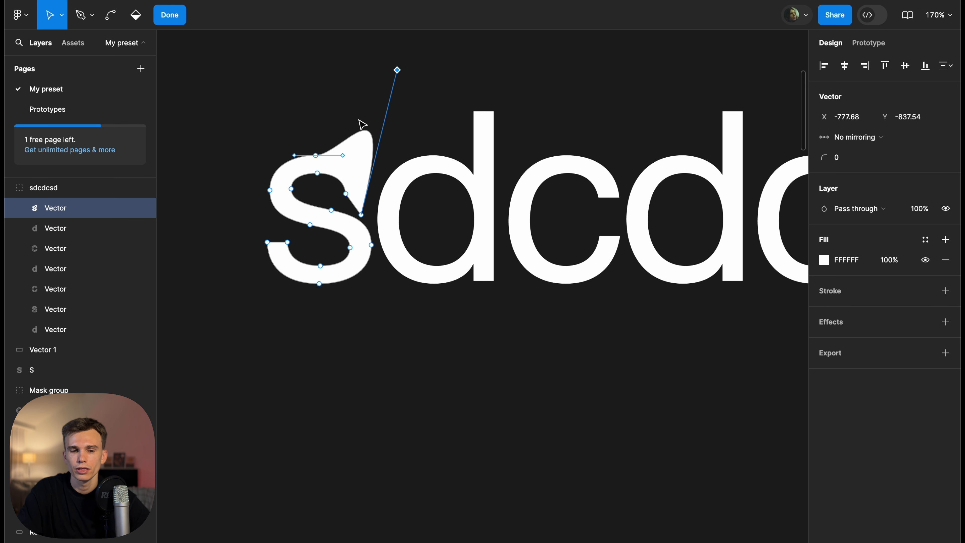
{"action": "left_click_drag", "start_coordinate": [348, 161], "coordinate": [359, 192]}
{"action": "key", "text": "Escape"}
{"action": "scroll", "coordinate": [313, 114], "scroll_direction": "down", "scroll_amount": 5}
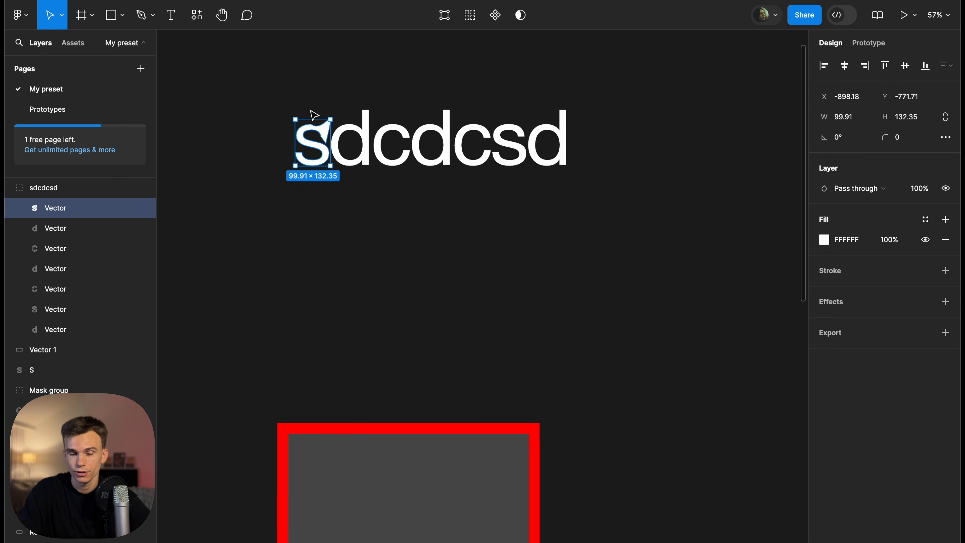
{"action": "left_click", "coordinate": [401, 114]}
{"action": "scroll", "coordinate": [401, 114], "scroll_direction": "down", "scroll_amount": 5}
{"action": "scroll", "coordinate": [391, 126], "scroll_direction": "up", "scroll_amount": 5}
{"action": "left_click", "coordinate": [391, 137]}
{"action": "scroll", "coordinate": [382, 148], "scroll_direction": "up", "scroll_amount": 2}
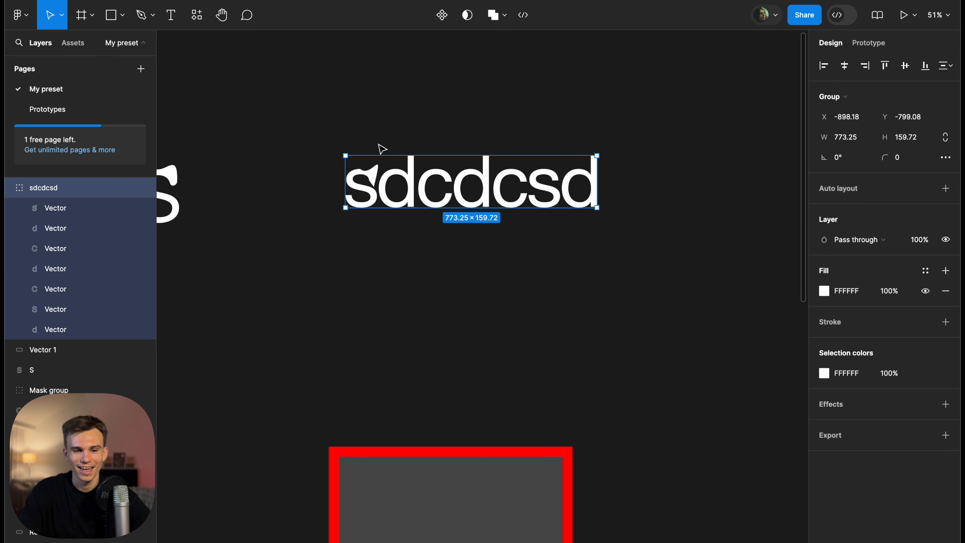
{"action": "scroll", "coordinate": [461, 166], "scroll_direction": "up", "scroll_amount": 3}
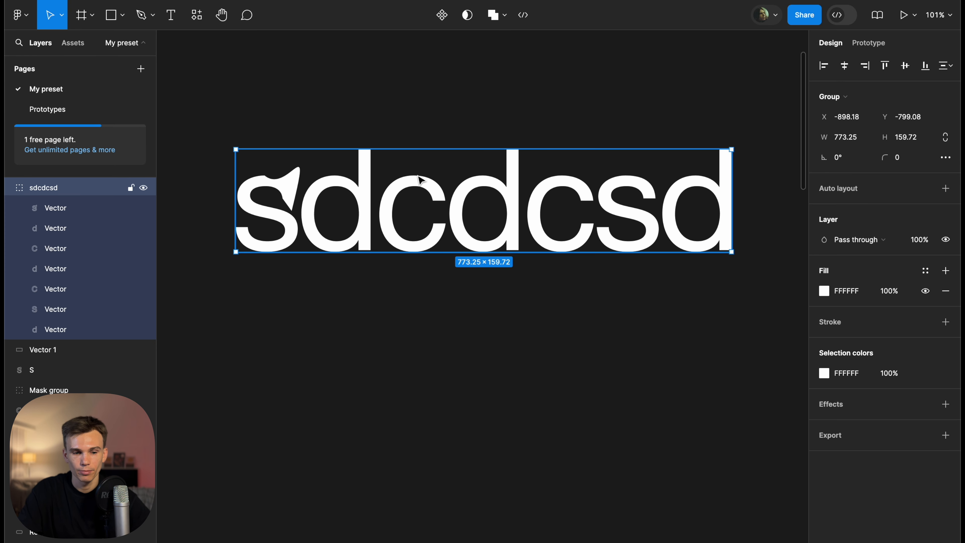
{"action": "double_click", "coordinate": [294, 187]}
{"action": "left_click", "coordinate": [306, 190]}
{"action": "left_click", "coordinate": [406, 202]}
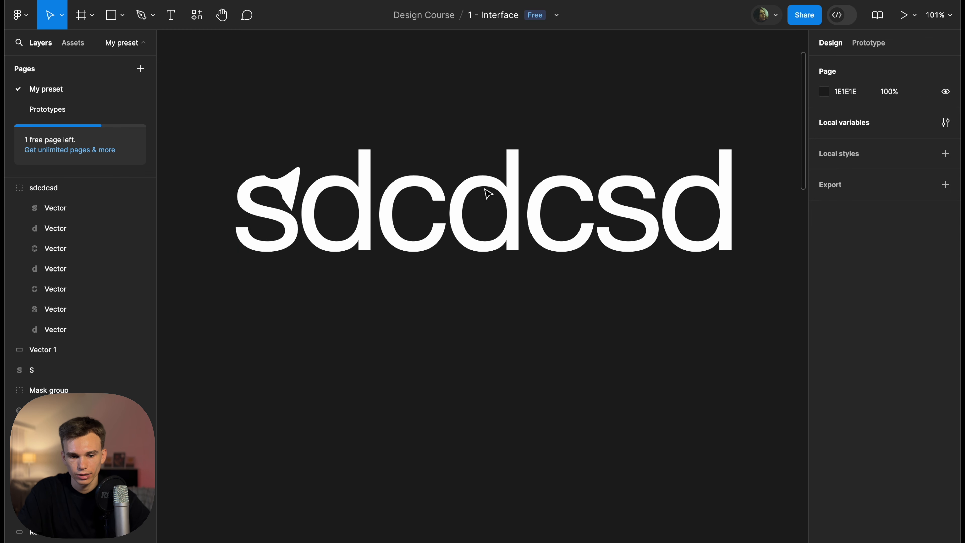
Flatten the outlined sdcdcsd letter group into a single vector and inspect its points in vector editing
{"action": "left_click", "coordinate": [503, 177]}
{"action": "left_click", "coordinate": [505, 175]}
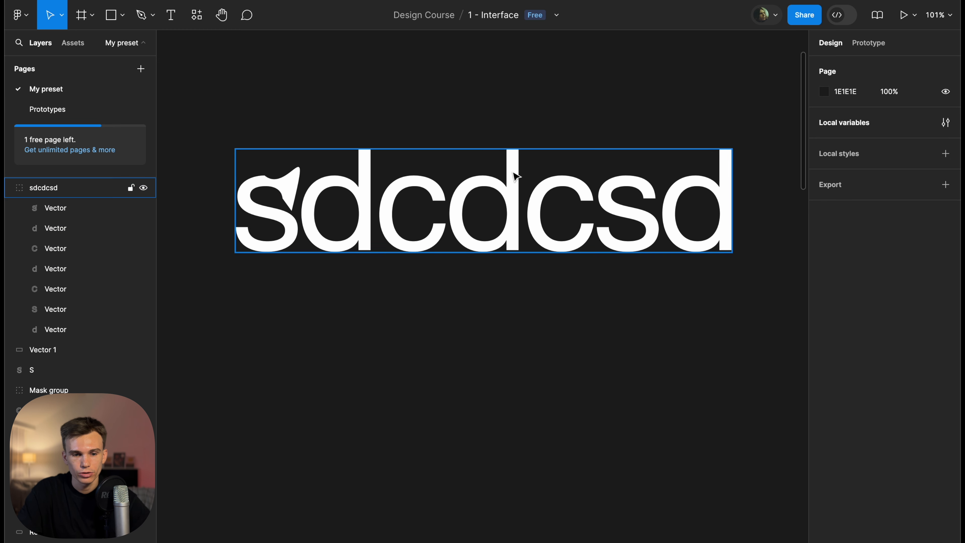
{"action": "right_click", "coordinate": [164, 263]}
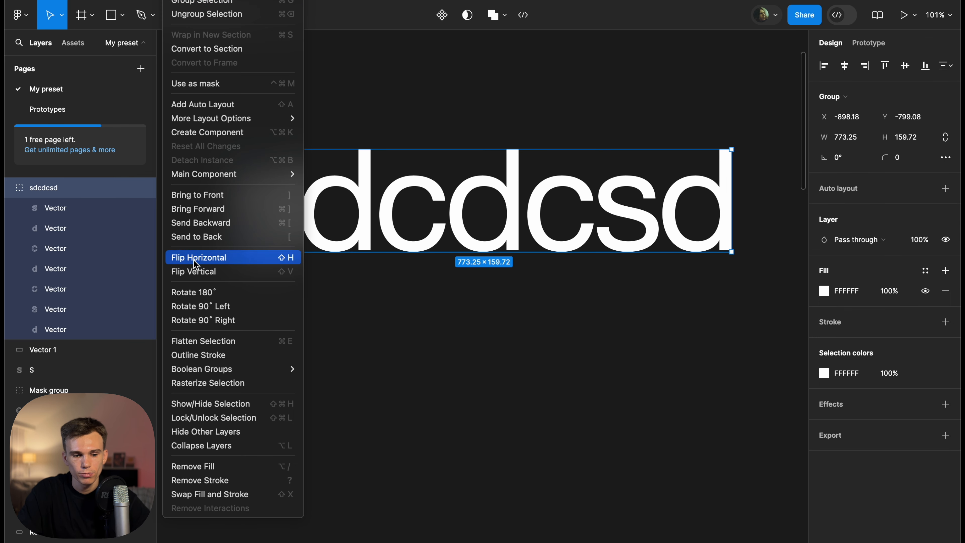
{"action": "left_click", "coordinate": [206, 340]}
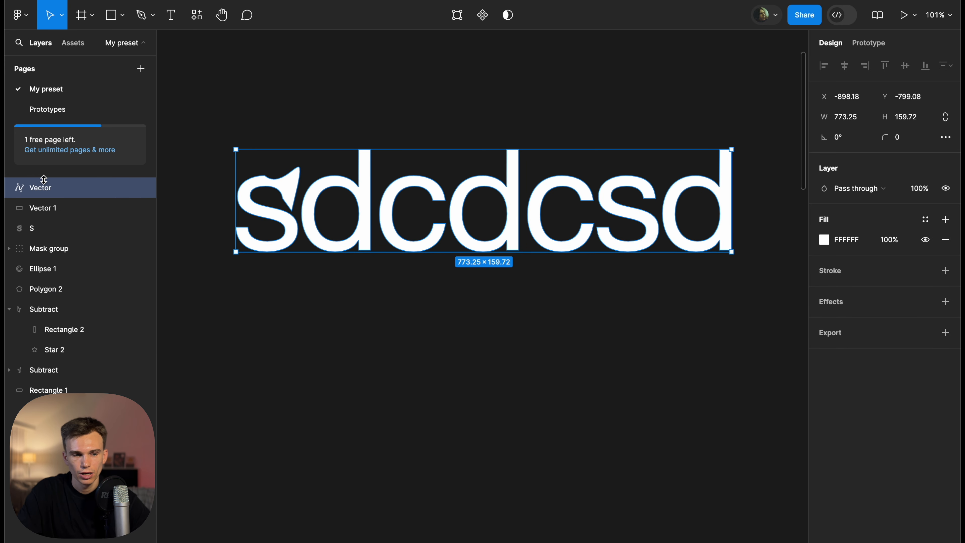
{"action": "key", "text": "Return"}
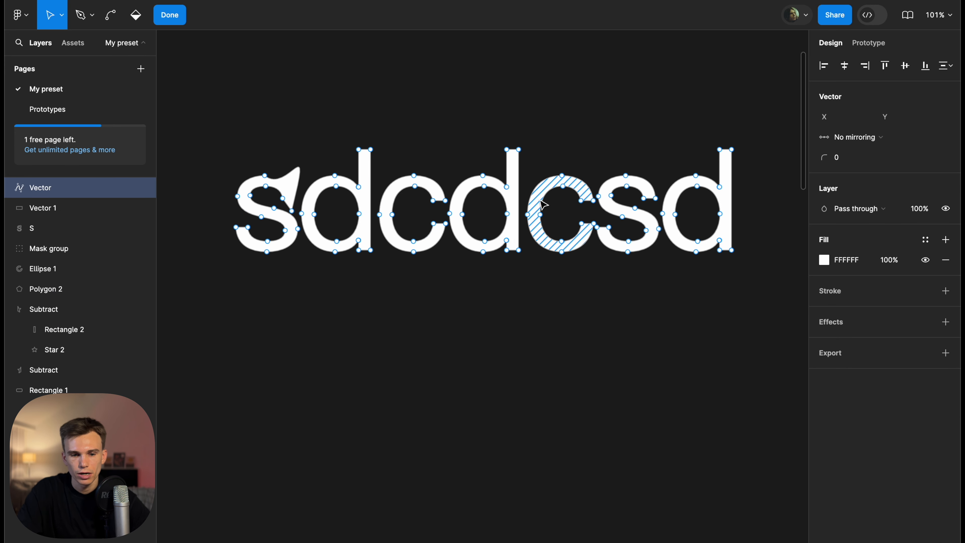
{"action": "scroll", "coordinate": [674, 186], "scroll_direction": "up", "scroll_amount": 5}
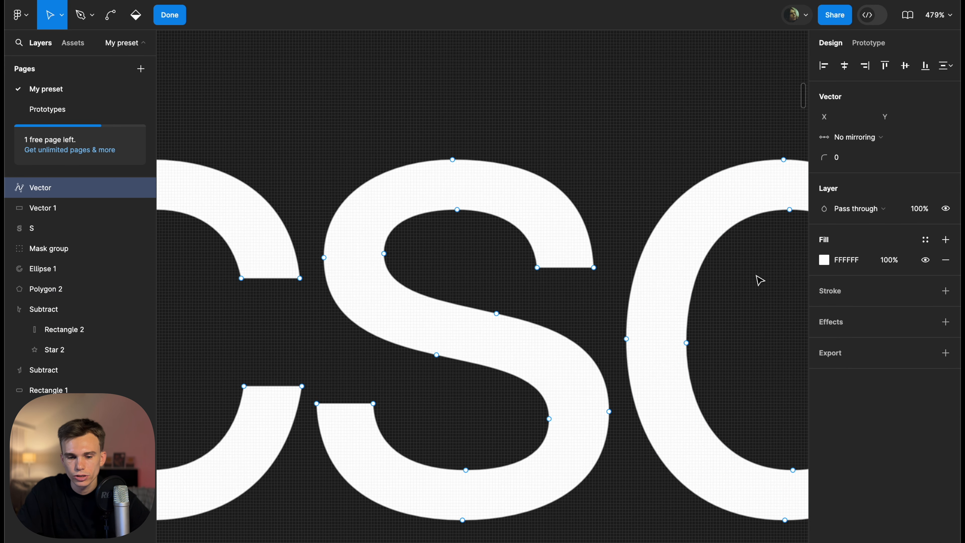
{"action": "scroll", "coordinate": [597, 173], "scroll_direction": "down", "scroll_amount": 8}
{"action": "key", "text": "Escape"}
Undo the flattening and outlining of the lettering, back to the editable ssdcdcsd text
{"action": "scroll", "coordinate": [598, 181], "scroll_direction": "down", "scroll_amount": 3}
{"action": "left_click_drag", "start_coordinate": [596, 206], "coordinate": [583, 230]}
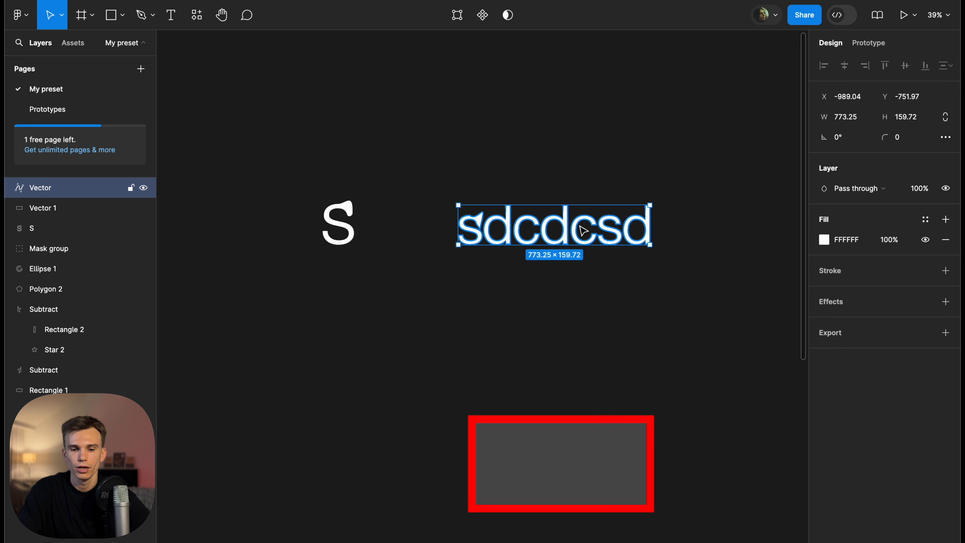
{"action": "left_click", "coordinate": [560, 168]}
{"action": "key", "text": "ctrl+z"}
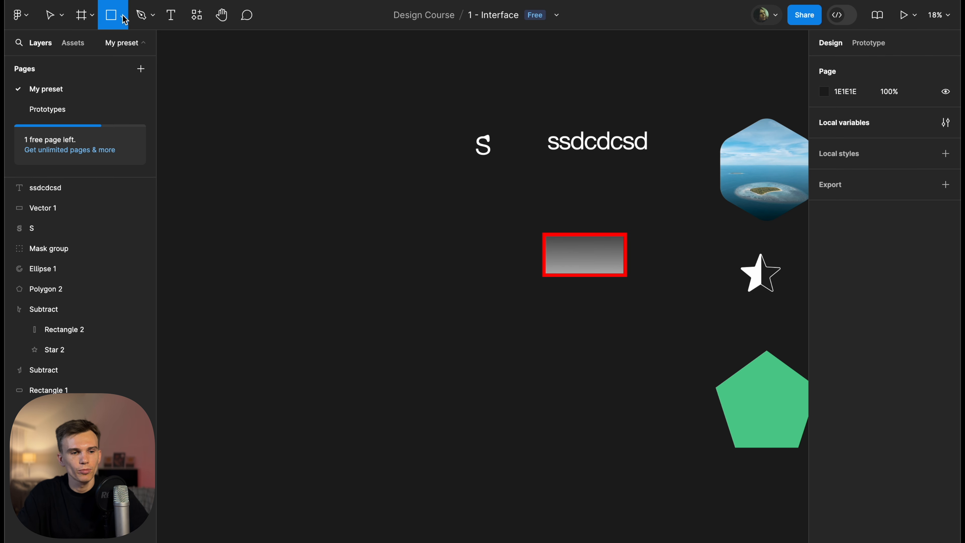
Draw a closed four-sided shape with the Pen tool in the empty canvas area left of the S, and finish editing it
{"action": "left_click", "coordinate": [124, 16]}
{"action": "left_click", "coordinate": [141, 15]}
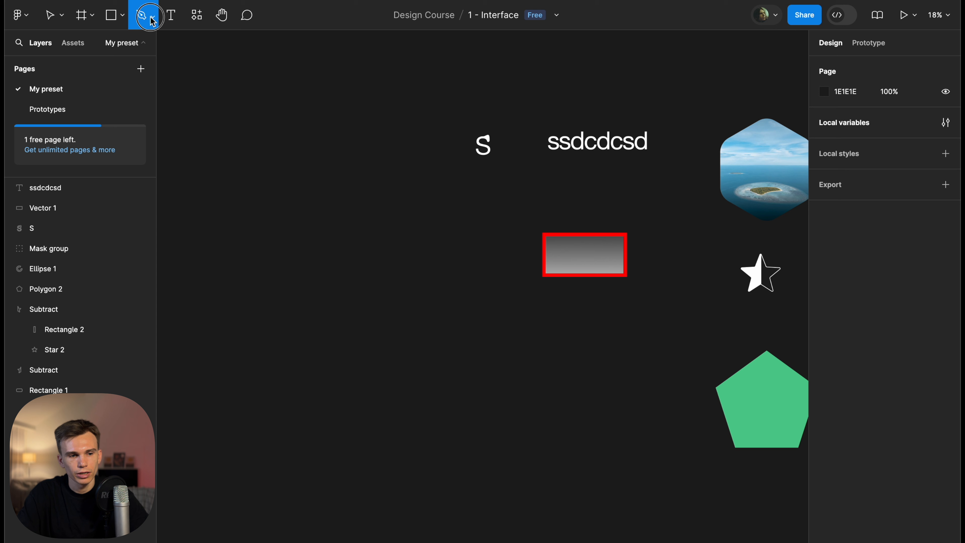
{"action": "left_click", "coordinate": [153, 15]}
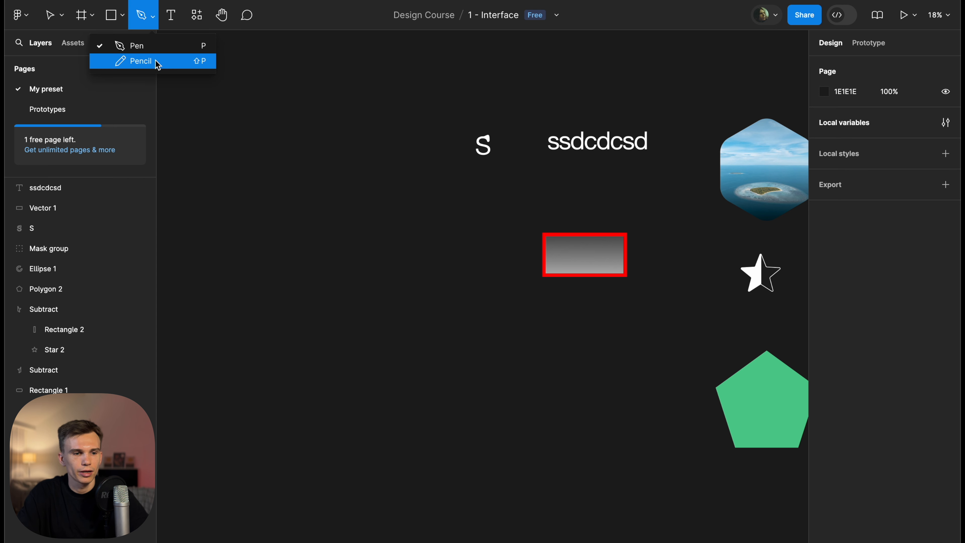
{"action": "left_click", "coordinate": [156, 52]}
{"action": "scroll", "coordinate": [421, 285], "scroll_direction": "left", "scroll_amount": 3}
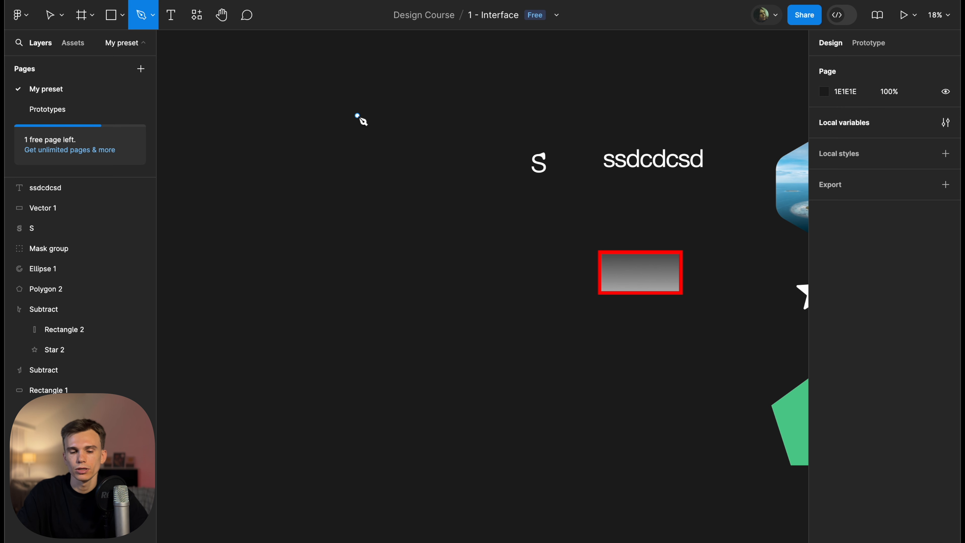
{"action": "left_click", "coordinate": [357, 116]}
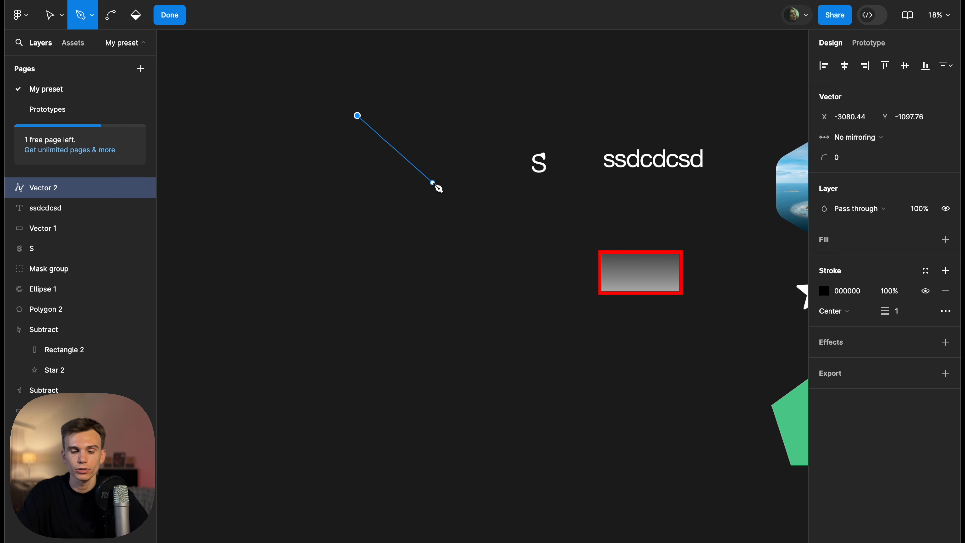
{"action": "left_click", "coordinate": [433, 163]}
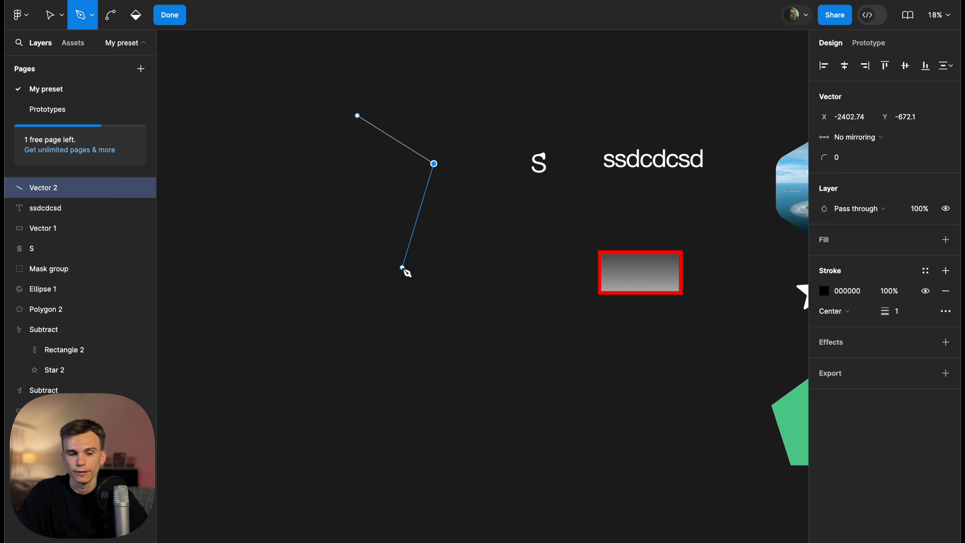
{"action": "left_click", "coordinate": [299, 275]}
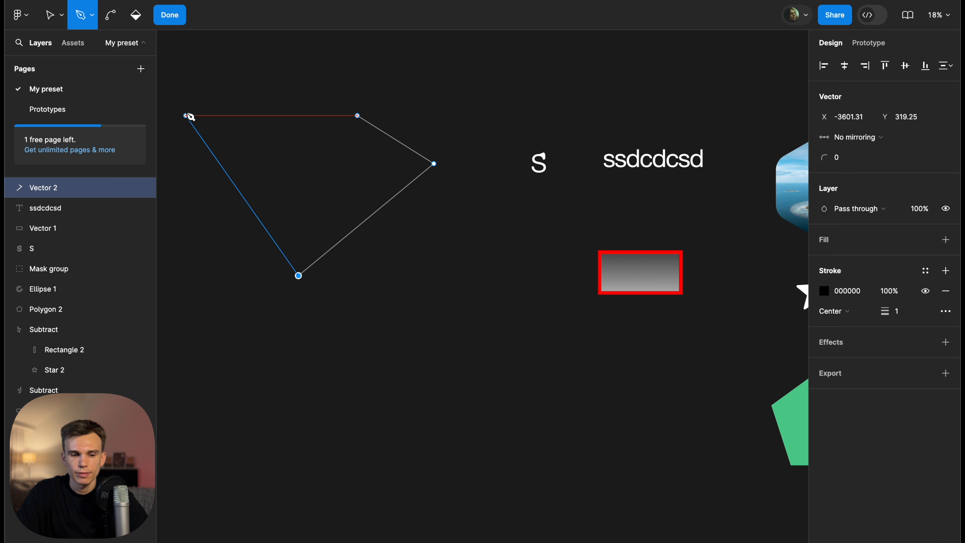
{"action": "left_click", "coordinate": [186, 115]}
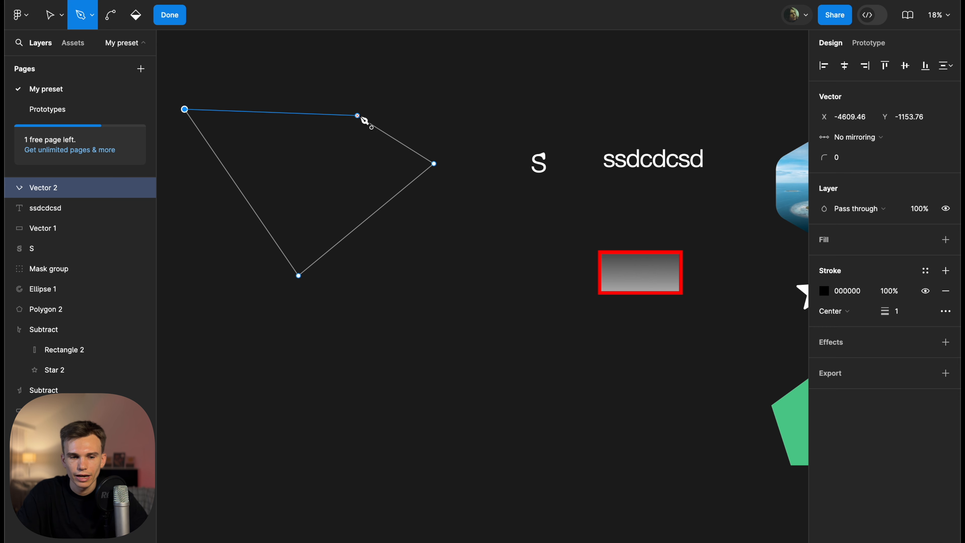
{"action": "left_click", "coordinate": [358, 116]}
{"action": "key", "text": "Escape"}
{"action": "key", "text": "Escape"}
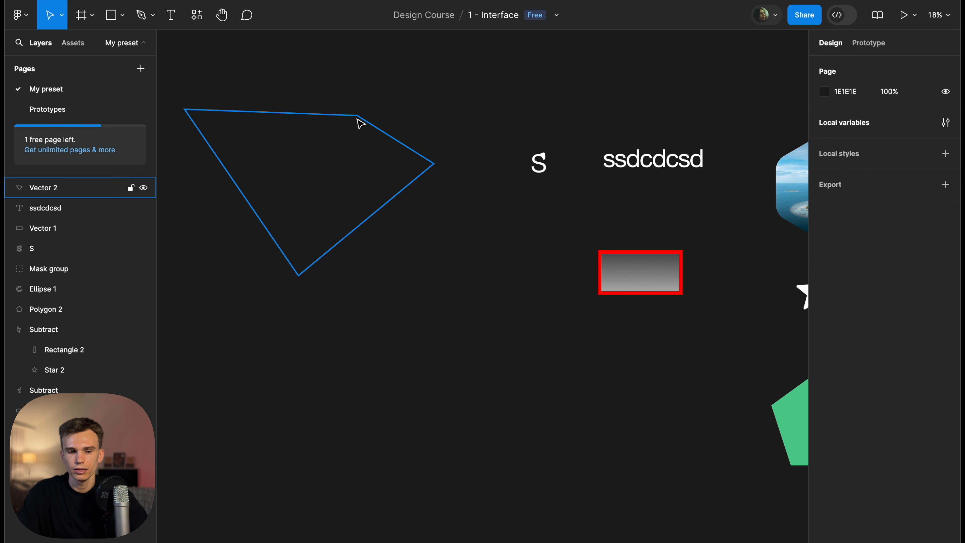
Add a light grey fill to the closed four-sided shape and delete the shape
{"action": "left_click", "coordinate": [360, 122]}
{"action": "left_click", "coordinate": [945, 221]}
{"action": "left_click", "coordinate": [546, 94]}
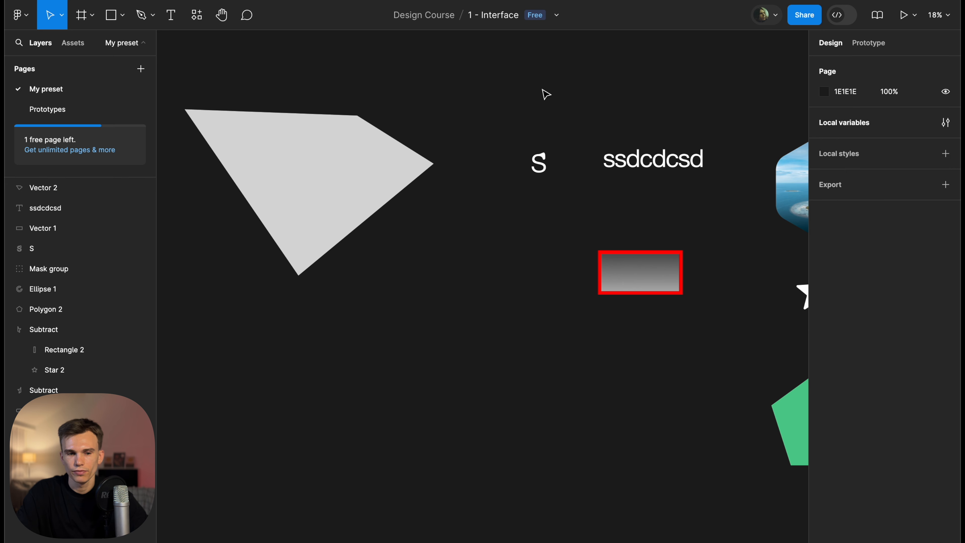
{"action": "left_click", "coordinate": [365, 148]}
{"action": "key", "text": "Delete"}
Draw an open four-point Pen path about 1843 × 1871 left of the S, finish editing and select it
{"action": "left_click", "coordinate": [141, 15]}
{"action": "left_click", "coordinate": [352, 93]}
{"action": "left_click", "coordinate": [424, 173]}
{"action": "left_click", "coordinate": [317, 304]}
{"action": "left_click", "coordinate": [216, 210]}
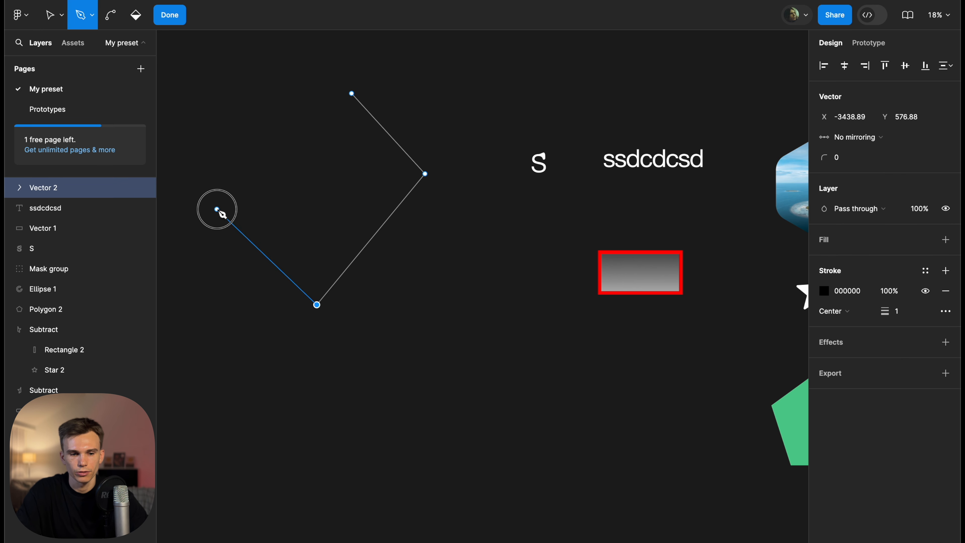
{"action": "left_click", "coordinate": [245, 103]}
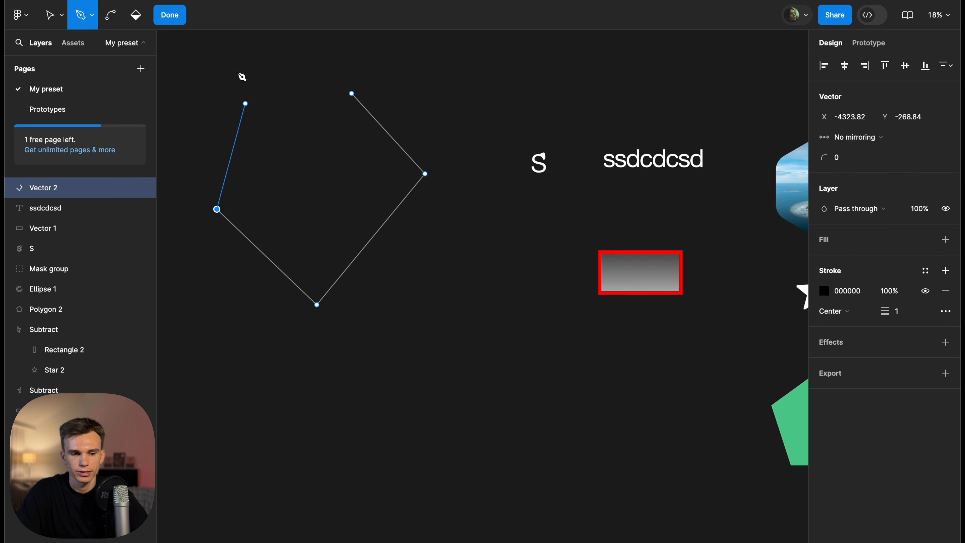
{"action": "left_click", "coordinate": [171, 23]}
{"action": "left_click", "coordinate": [431, 119]}
{"action": "left_click", "coordinate": [392, 140]}
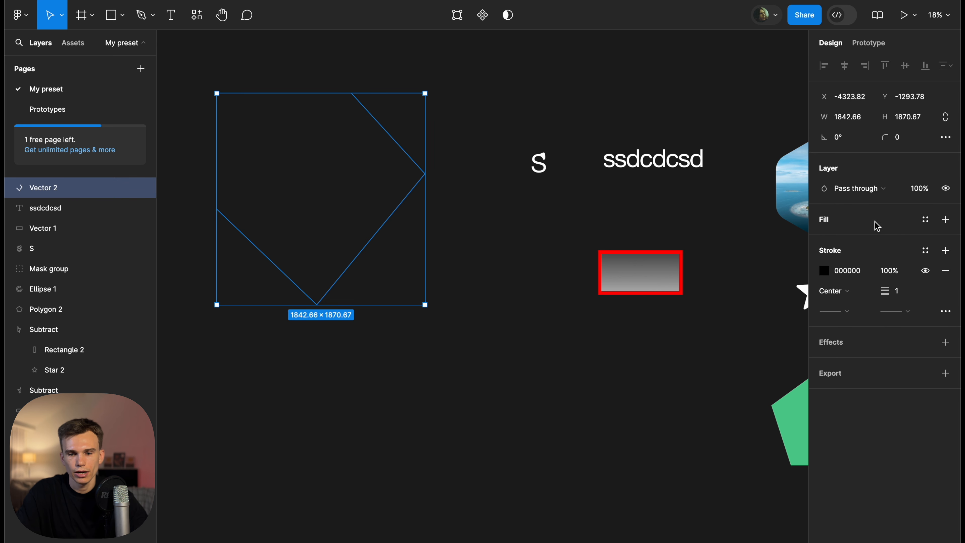
Give the open path a red FF0000 stroke with a weight of 11
{"action": "left_click", "coordinate": [824, 271]}
{"action": "left_click_drag", "start_coordinate": [769, 280], "coordinate": [809, 245]}
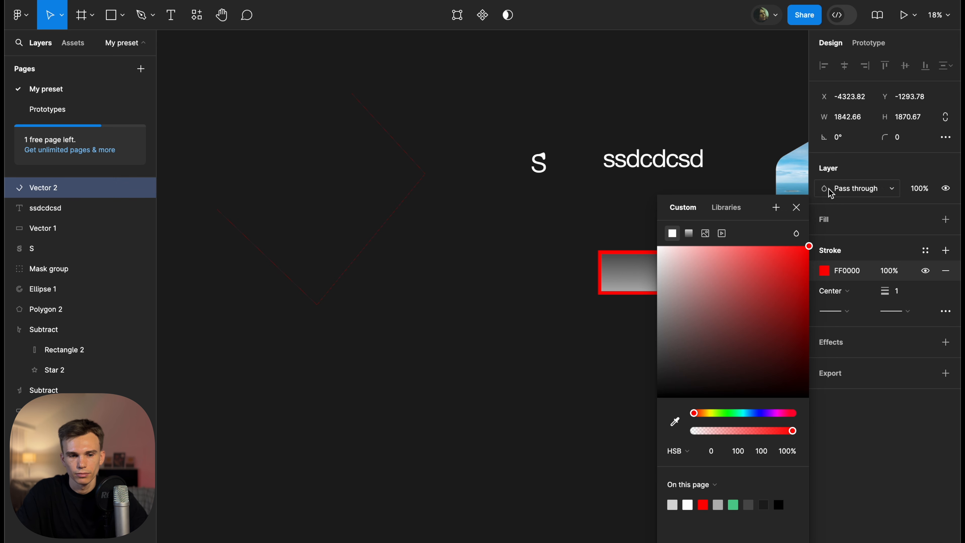
{"action": "left_click", "coordinate": [909, 296]}
{"action": "type", "text": "11"}
{"action": "key", "text": "Return"}
{"action": "left_click", "coordinate": [556, 146]}
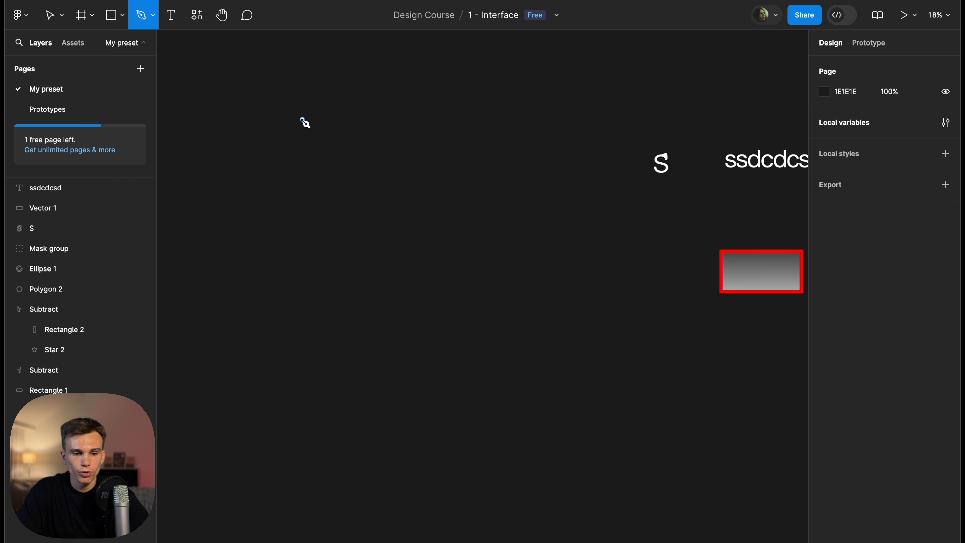
Draw a closed four-sided Pen shape about 1594 × 1560 left of the S and fill it with D9D9D9
{"action": "left_click", "coordinate": [300, 115]}
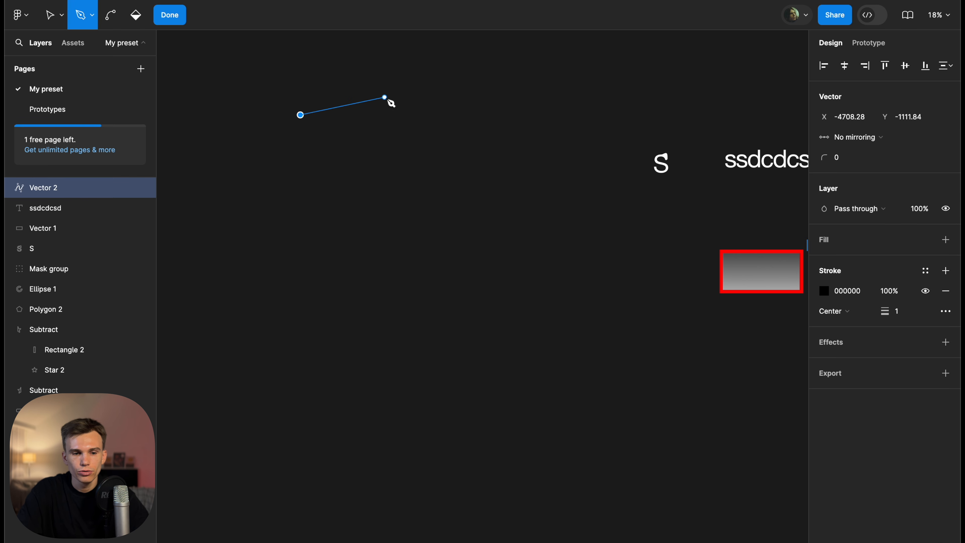
{"action": "left_click", "coordinate": [466, 120]}
{"action": "left_click", "coordinate": [467, 283]}
{"action": "left_click", "coordinate": [288, 288]}
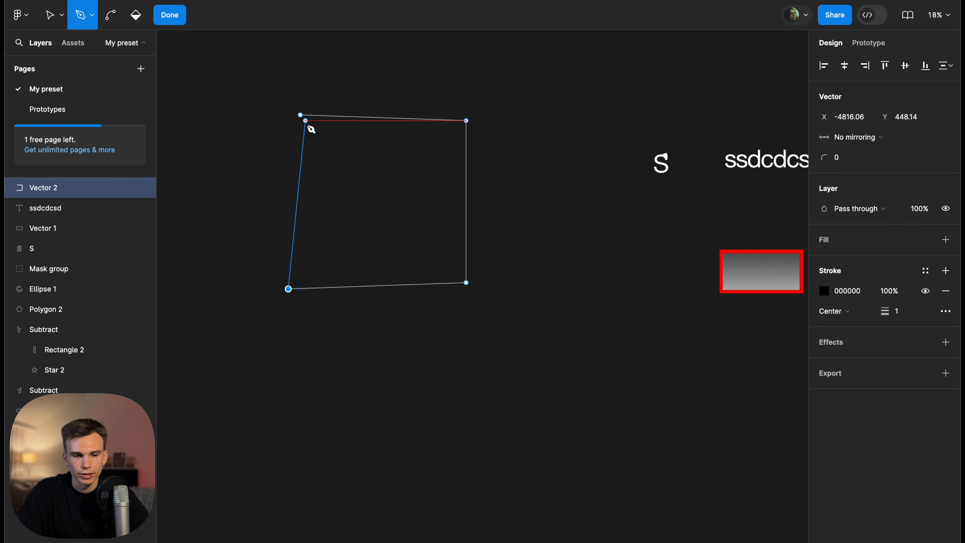
{"action": "left_click", "coordinate": [300, 115]}
{"action": "left_click", "coordinate": [364, 126]}
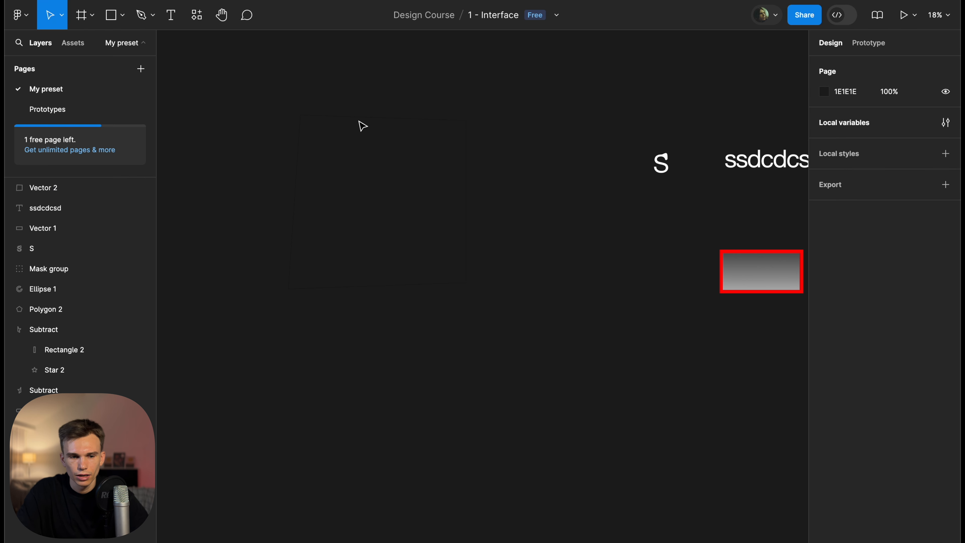
{"action": "left_click", "coordinate": [363, 120]}
{"action": "left_click", "coordinate": [945, 220]}
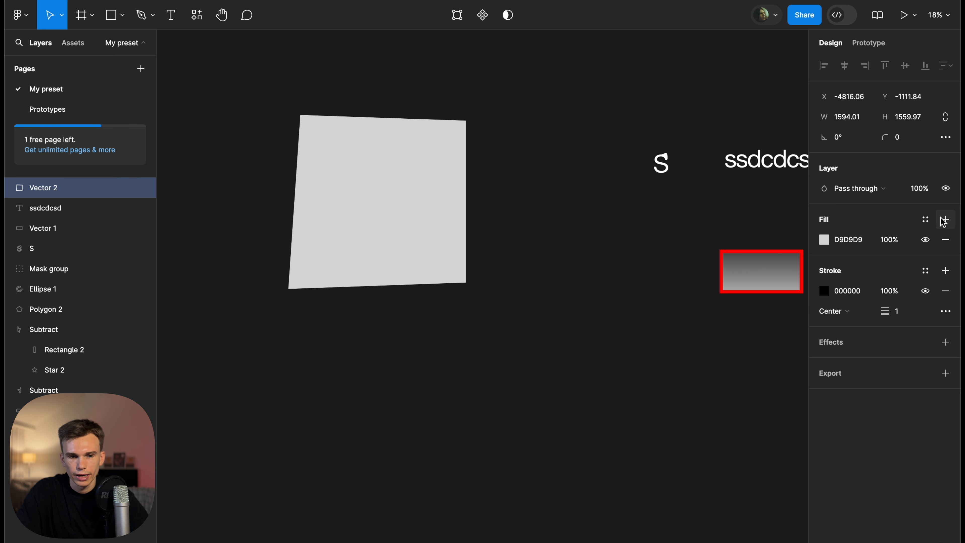
Add a raised point to the shape's top edge, and bend it and the upper-right corner into curves with the Bend tool
{"action": "double_click", "coordinate": [455, 157]}
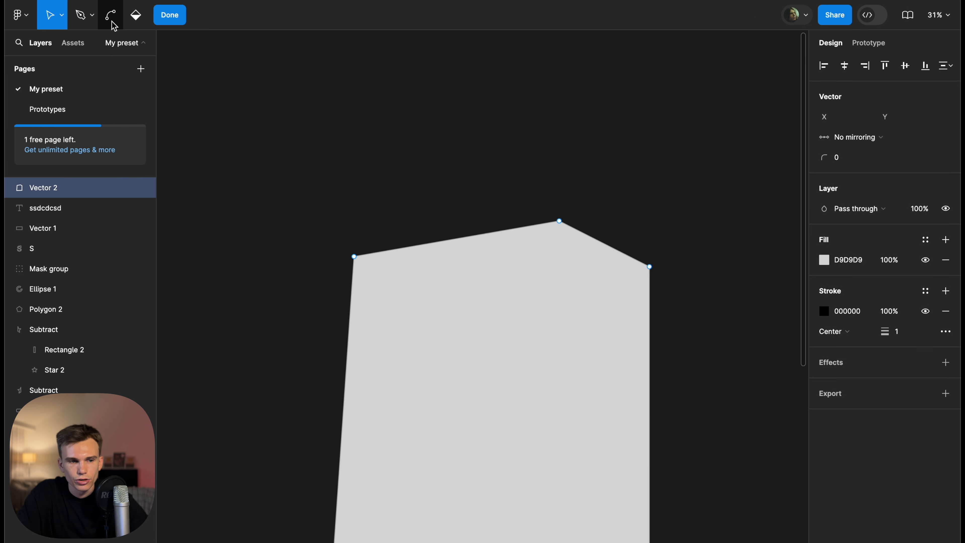
{"action": "left_click", "coordinate": [110, 20]}
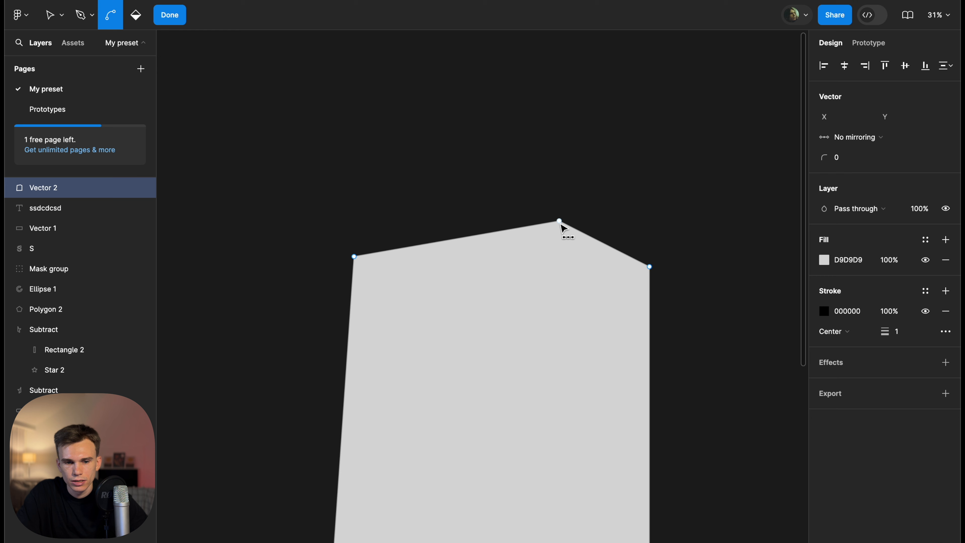
{"action": "left_click", "coordinate": [560, 221]}
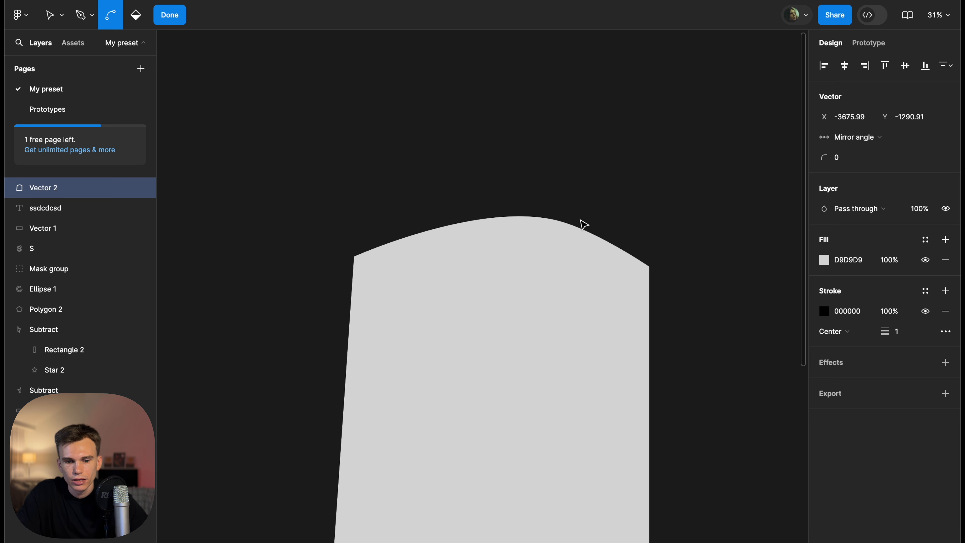
{"action": "mouse_move", "coordinate": [561, 225]}
{"action": "left_mouse_down"}
{"action": "mouse_move", "coordinate": [510, 228]}
{"action": "mouse_move", "coordinate": [497, 218]}
{"action": "mouse_move", "coordinate": [567, 231]}
{"action": "left_mouse_up"}
{"action": "scroll", "coordinate": [434, 138], "scroll_direction": "down", "scroll_amount": 3}
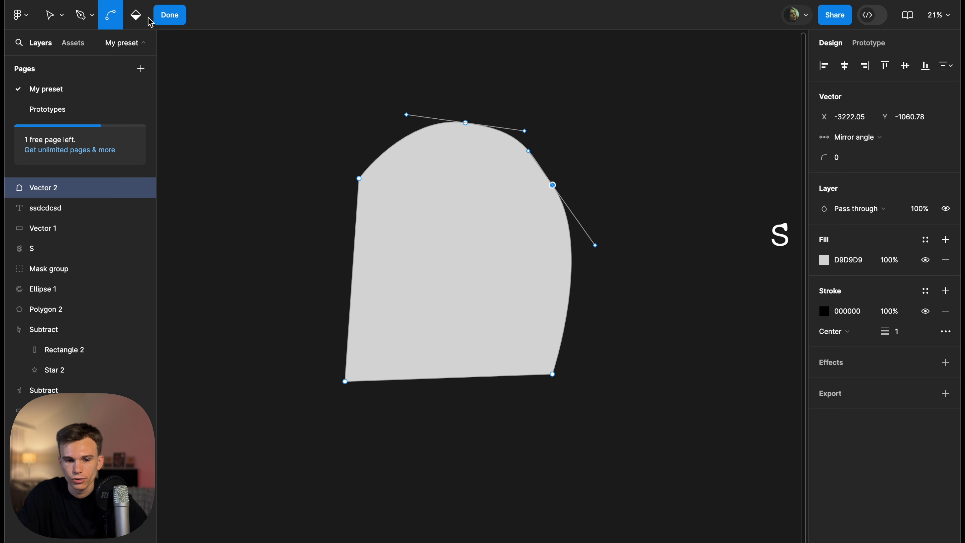
Bend the shape's upper-left, lower-left and lower-right corners into smooth curves
{"action": "left_click_drag", "start_coordinate": [359, 179], "coordinate": [363, 210]}
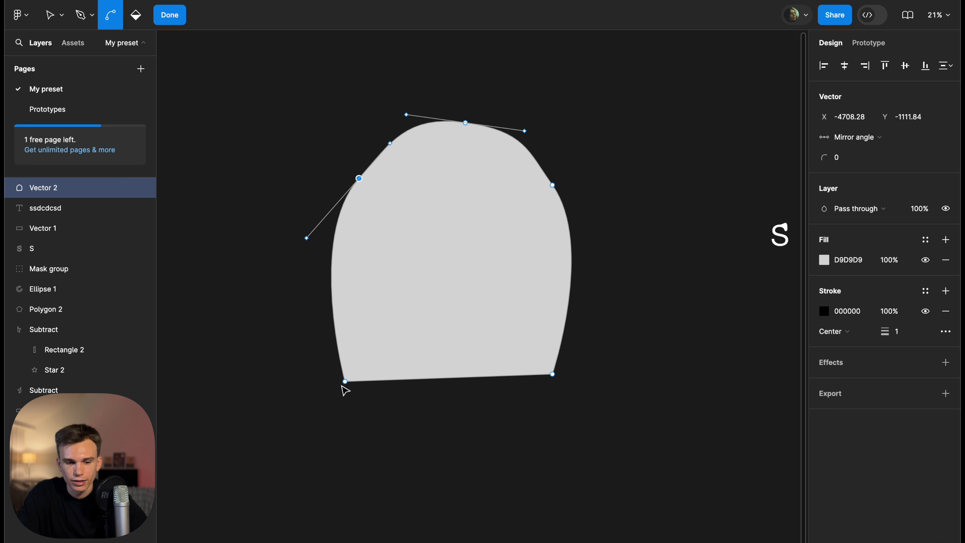
{"action": "left_click_drag", "start_coordinate": [344, 382], "coordinate": [346, 389]}
{"action": "left_click_drag", "start_coordinate": [552, 374], "coordinate": [553, 377]}
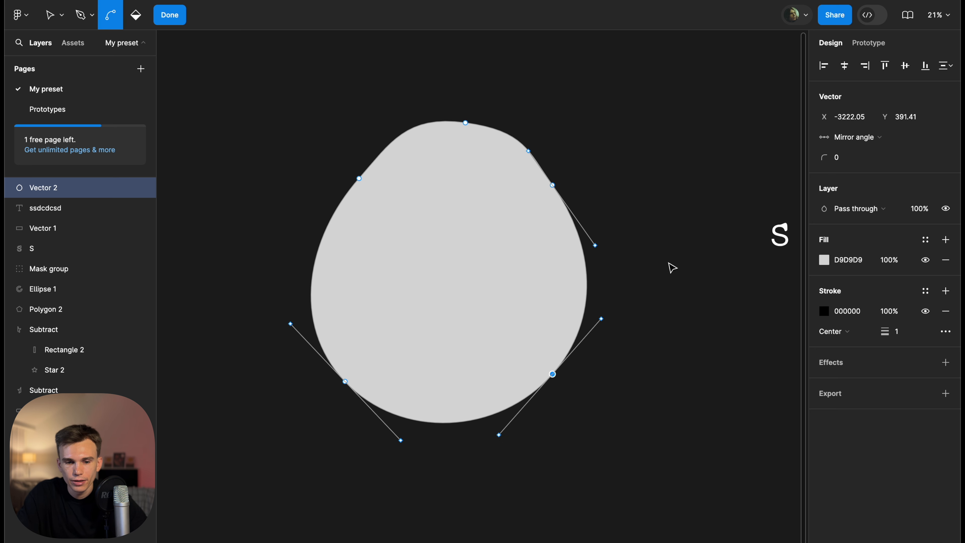
Collapse the lower curve handle of the shape's upper-right point independently, with no mirroring
{"action": "left_click", "coordinate": [50, 14]}
{"action": "scroll", "coordinate": [703, 195], "scroll_direction": "up", "scroll_amount": 2}
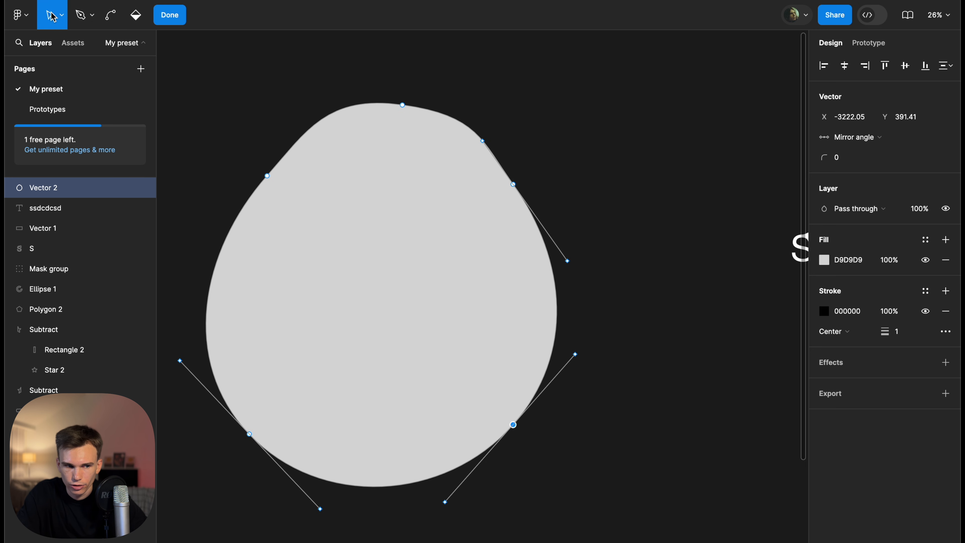
{"action": "left_click_drag", "start_coordinate": [567, 260], "coordinate": [516, 187]}
{"action": "key", "text": "alt"}
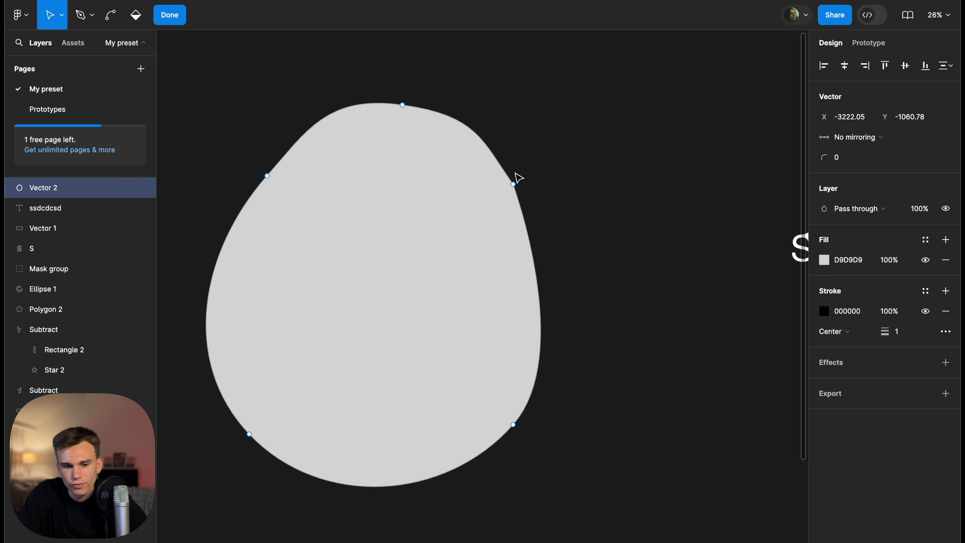
Pull the upper-right point's remaining handle outward into a beak, finish editing, and move the shape to X -6568.24, Y -1878.53
{"action": "left_click", "coordinate": [514, 186]}
{"action": "left_click_drag", "start_coordinate": [484, 141], "coordinate": [547, 117]}
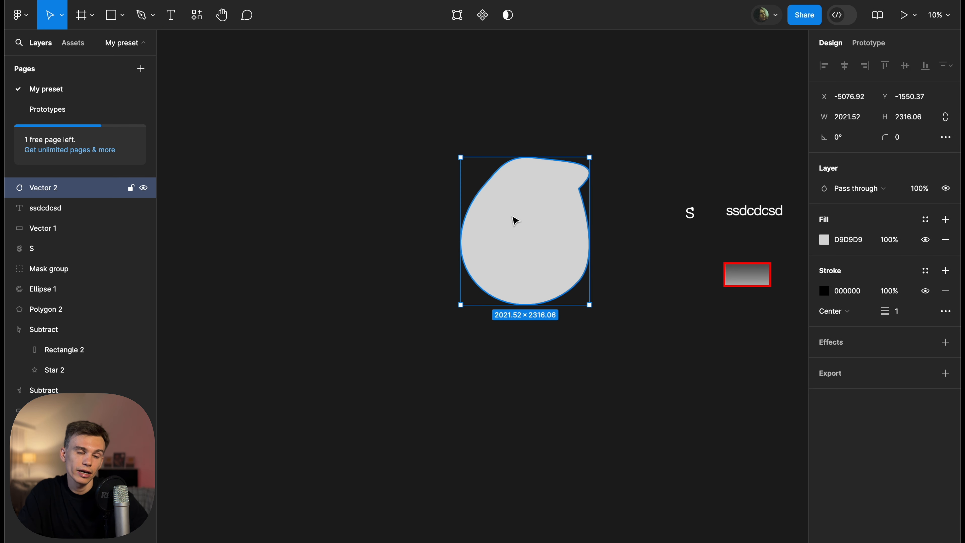
{"action": "left_click_drag", "start_coordinate": [555, 233], "coordinate": [460, 212]}
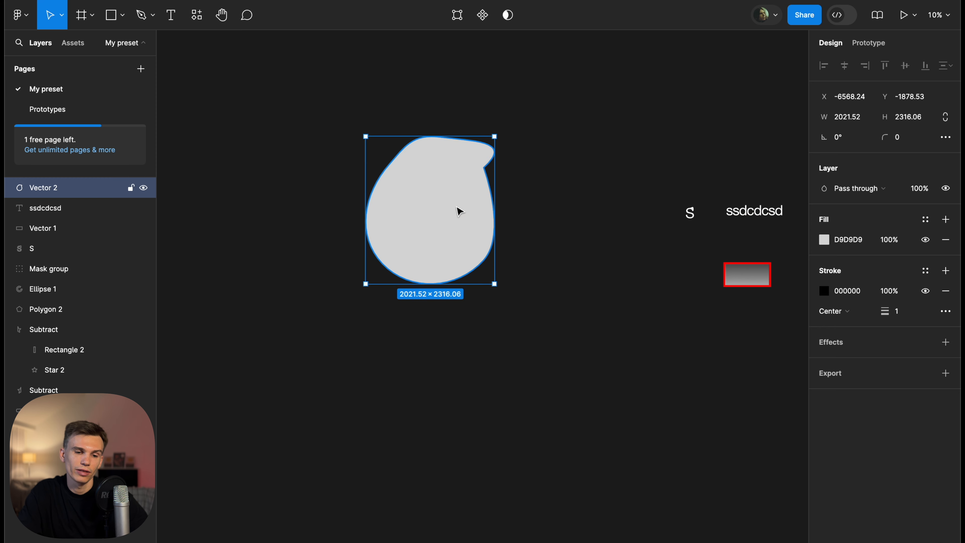
Place an unmasked copy of the hexagon's island image next to the large blob shape
{"action": "scroll", "coordinate": [459, 211], "scroll_direction": "down", "scroll_amount": 5}
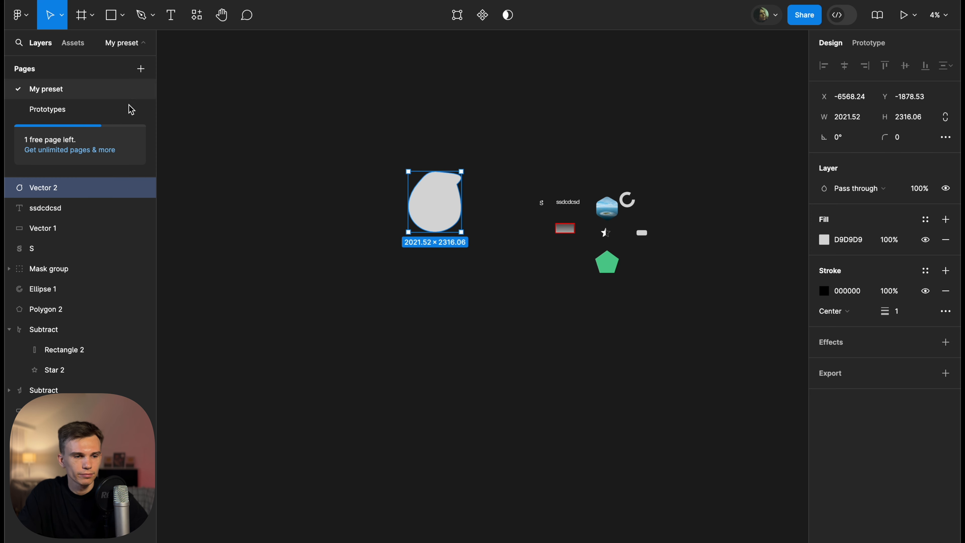
{"action": "left_click", "coordinate": [608, 207]}
{"action": "key", "text": "ctrl+equal"}
{"action": "scroll", "coordinate": [745, 143], "scroll_direction": "up", "scroll_amount": 5}
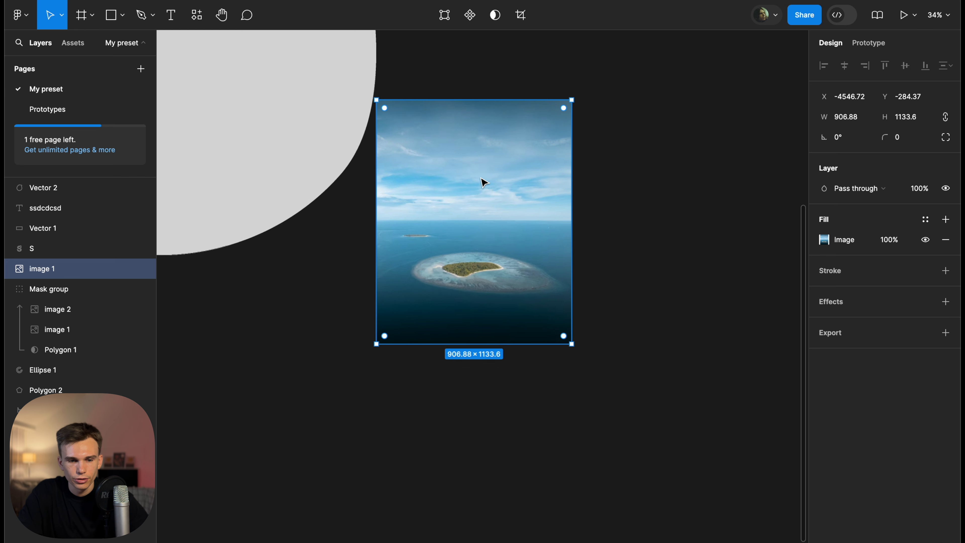
{"action": "scroll", "coordinate": [558, 263], "scroll_direction": "up", "scroll_amount": 5}
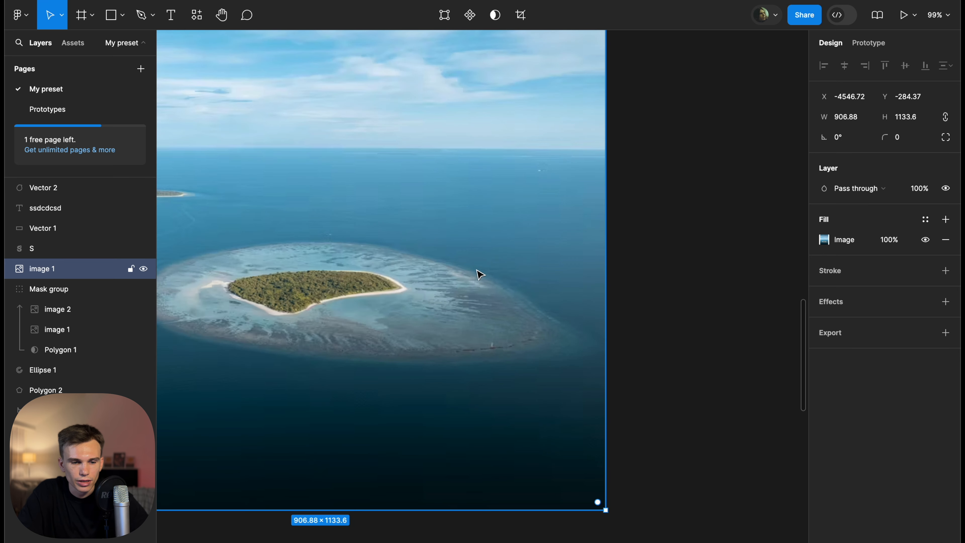
{"action": "scroll", "coordinate": [479, 274], "scroll_direction": "left", "scroll_amount": 5}
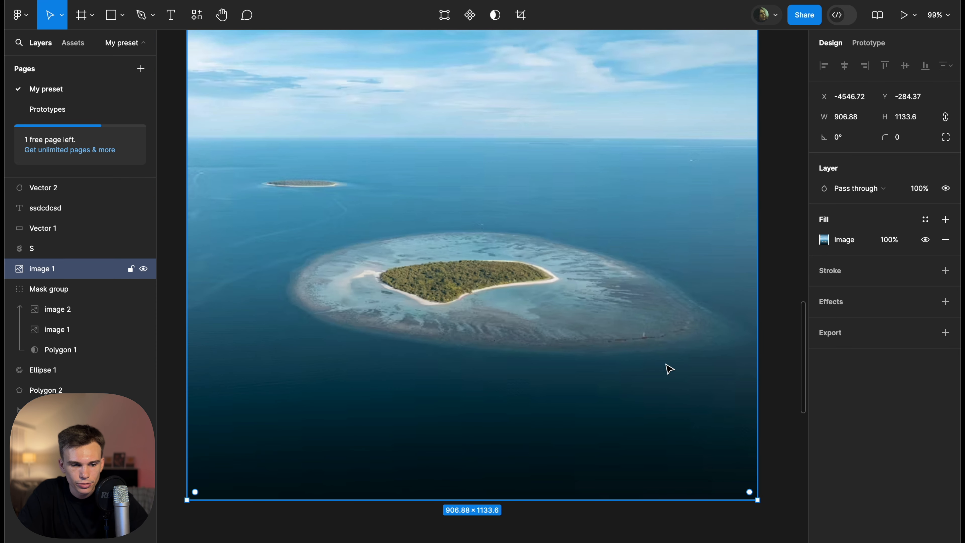
{"action": "scroll", "coordinate": [580, 235], "scroll_direction": "down", "scroll_amount": 2}
Trace the reef's upper, right and lower edges around the island with curved Pen tool points
{"action": "left_click", "coordinate": [141, 15]}
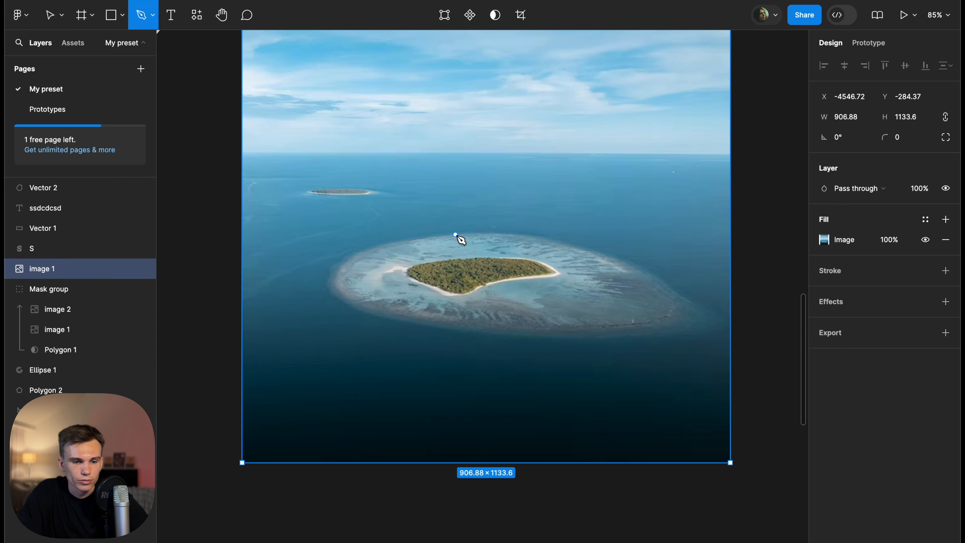
{"action": "left_click", "coordinate": [456, 231]}
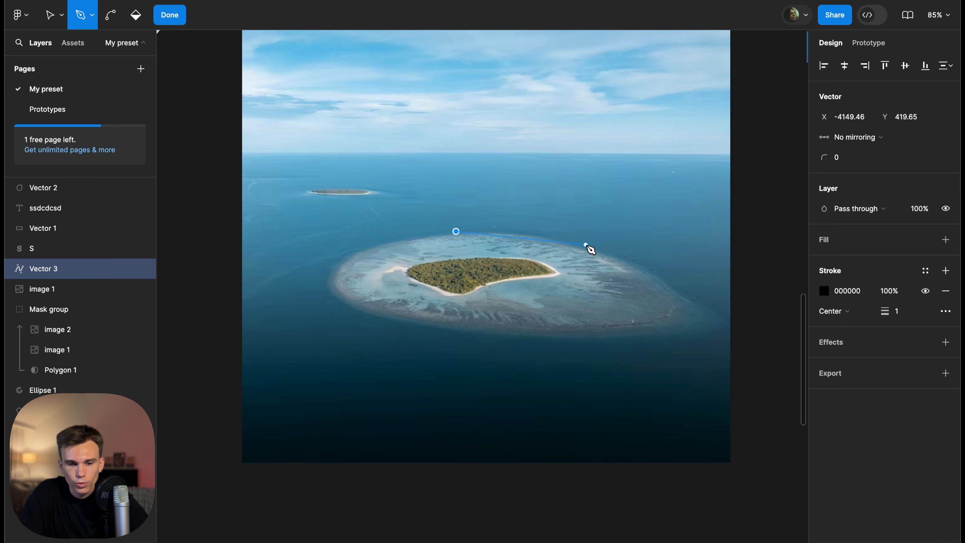
{"action": "left_click_drag", "start_coordinate": [577, 244], "coordinate": [621, 256]}
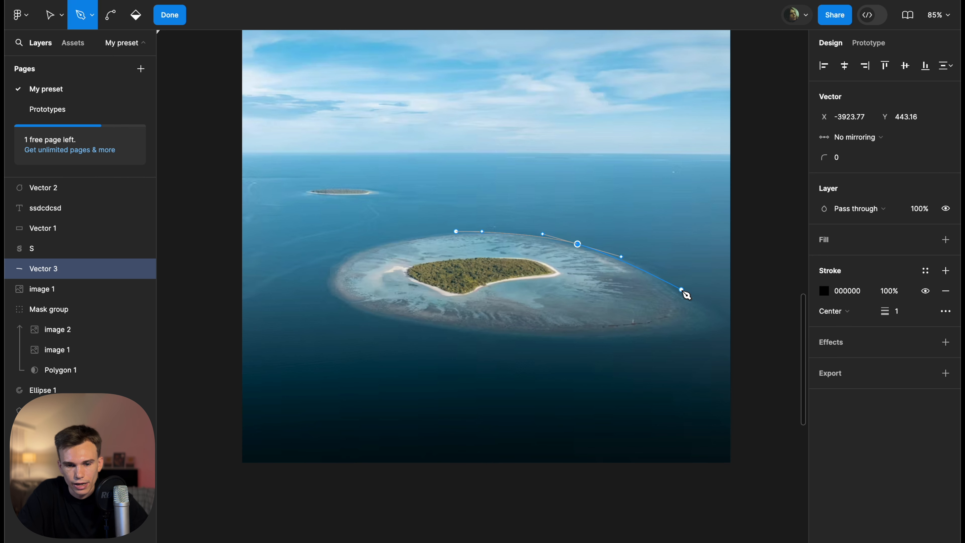
{"action": "scroll", "coordinate": [677, 290], "scroll_direction": "up", "scroll_amount": 5}
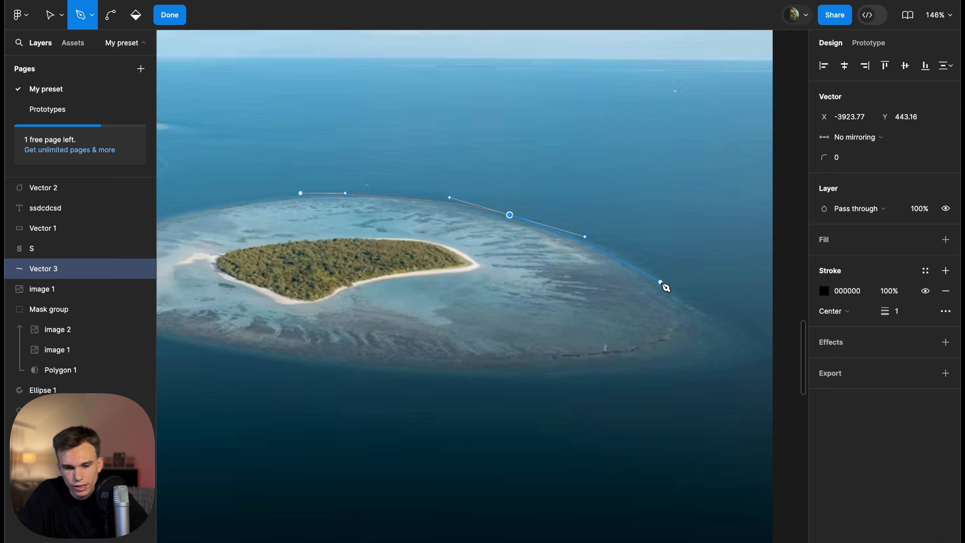
{"action": "left_click_drag", "start_coordinate": [661, 283], "coordinate": [673, 358]}
{"action": "left_click_drag", "start_coordinate": [478, 369], "coordinate": [419, 375]}
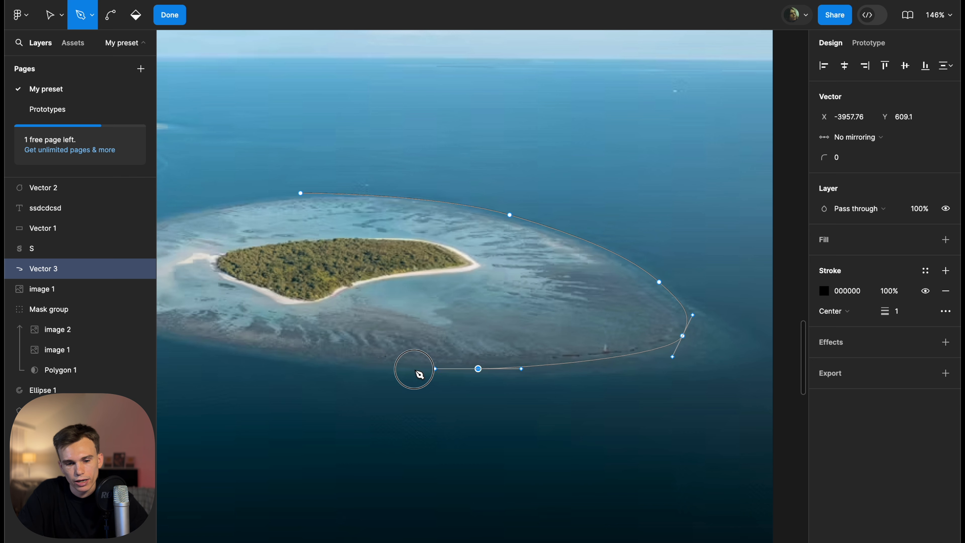
Continue the Pen path around the reef's left side, close it at the starting point, and finish editing
{"action": "scroll", "coordinate": [418, 373], "scroll_direction": "left", "scroll_amount": 10}
{"action": "left_click_drag", "start_coordinate": [562, 335], "coordinate": [502, 312]}
{"action": "scroll", "coordinate": [502, 310], "scroll_direction": "right", "scroll_amount": 4}
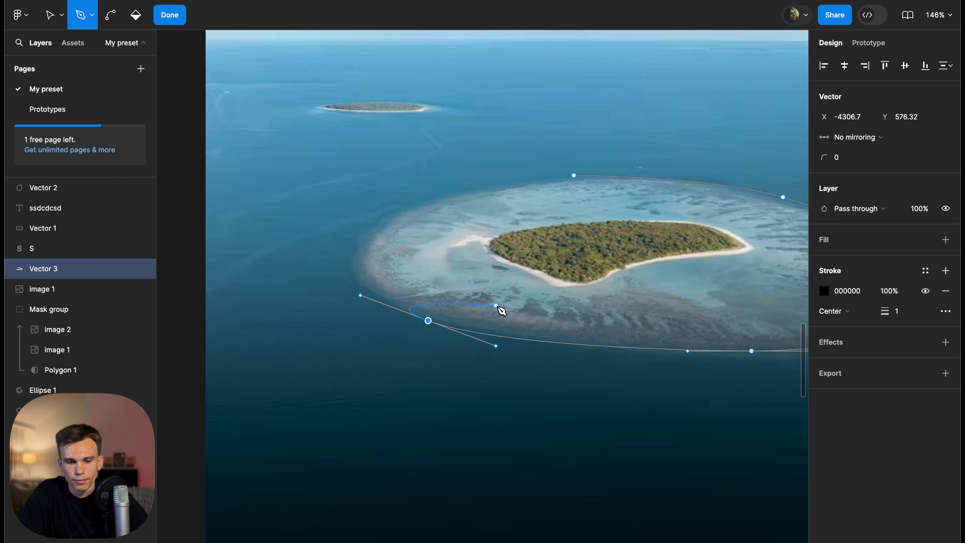
{"action": "scroll", "coordinate": [501, 310], "scroll_direction": "right", "scroll_amount": 3}
{"action": "left_click_drag", "start_coordinate": [336, 258], "coordinate": [335, 246]}
{"action": "left_click_drag", "start_coordinate": [430, 197], "coordinate": [470, 197]}
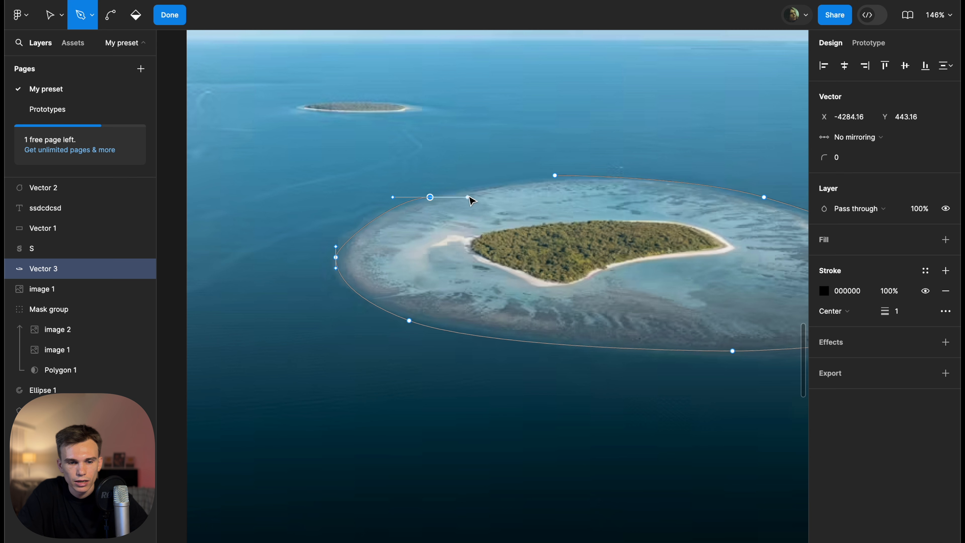
{"action": "left_click", "coordinate": [554, 175]}
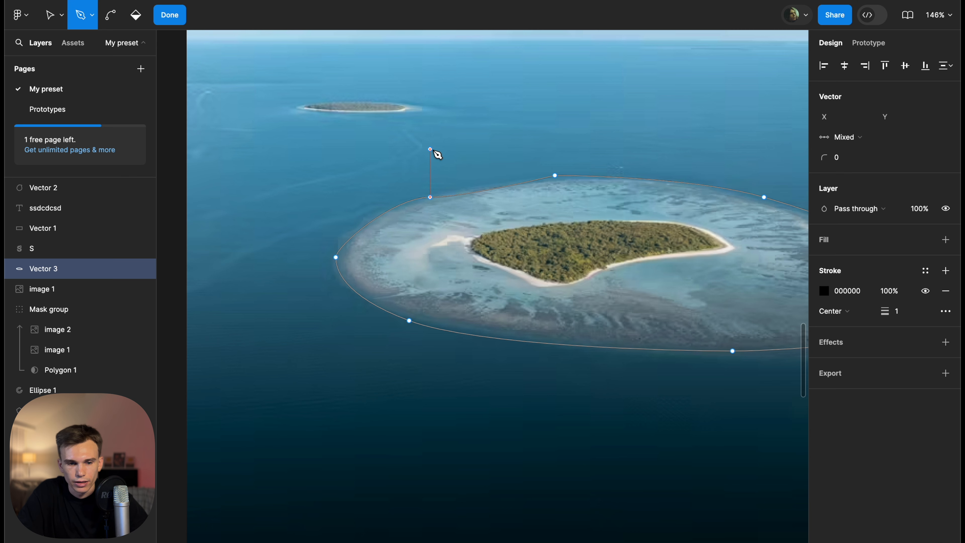
{"action": "key", "text": "Escape"}
{"action": "scroll", "coordinate": [433, 154], "scroll_direction": "down", "scroll_amount": 5}
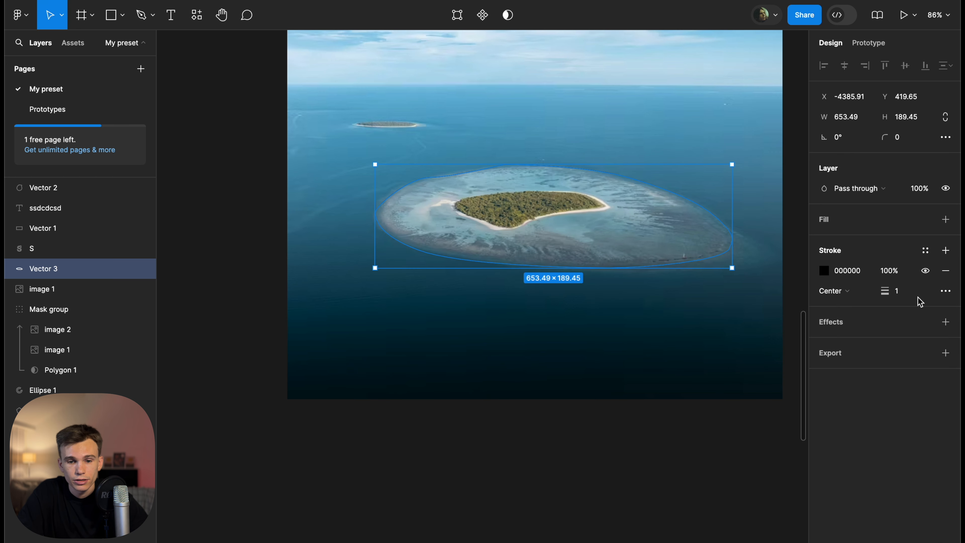
Add a D9D9D9 fill to the traced reef shape and bring the island image to the front
{"action": "left_click", "coordinate": [946, 220]}
{"action": "left_click_drag", "start_coordinate": [563, 201], "coordinate": [570, 205]}
{"action": "scroll", "coordinate": [570, 205], "scroll_direction": "up", "scroll_amount": 2}
{"action": "left_click", "coordinate": [647, 141]}
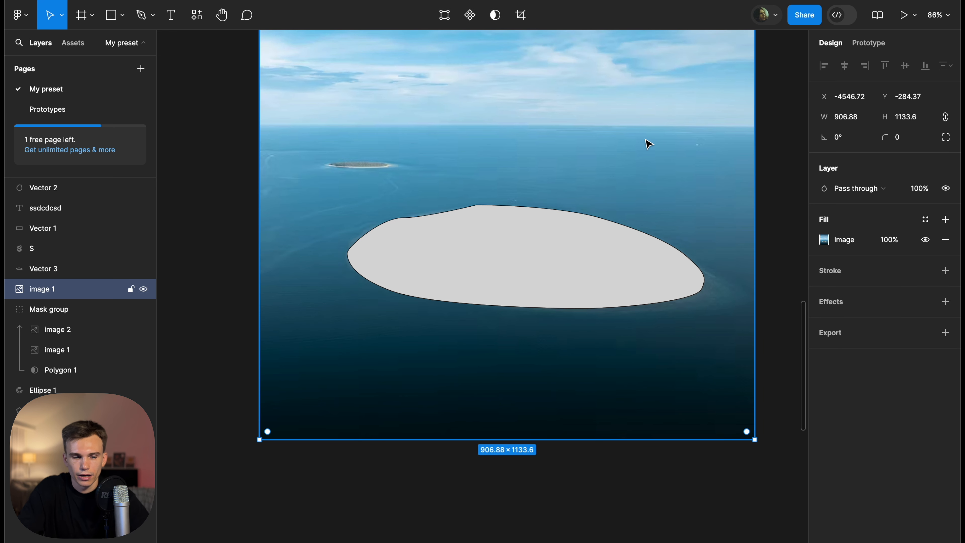
{"action": "key", "text": "ctrl+shift+bracketright"}
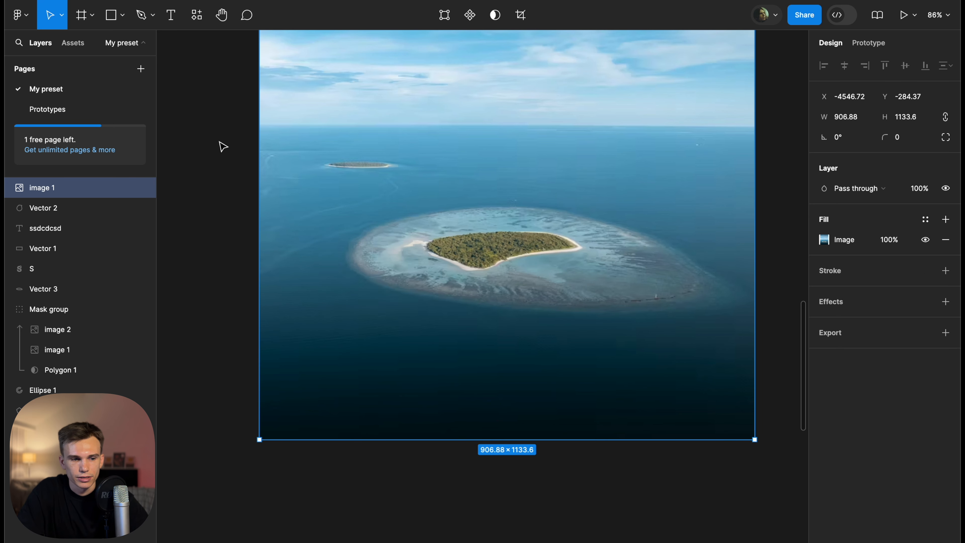
Delete the large blob shape that gets caught in the selection beside the island image
{"action": "scroll", "coordinate": [228, 149], "scroll_direction": "up", "scroll_amount": 1}
{"action": "scroll", "coordinate": [228, 149], "scroll_direction": "left", "scroll_amount": 1}
{"action": "left_click_drag", "start_coordinate": [246, 184], "coordinate": [709, 356]}
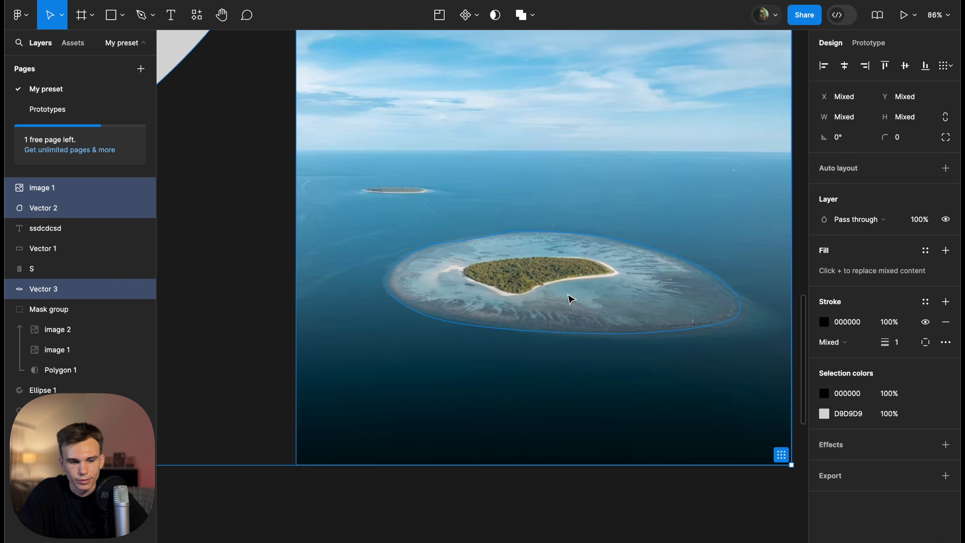
{"action": "scroll", "coordinate": [497, 289], "scroll_direction": "down", "scroll_amount": 5}
{"action": "left_click", "coordinate": [570, 330]}
{"action": "left_click", "coordinate": [452, 215]}
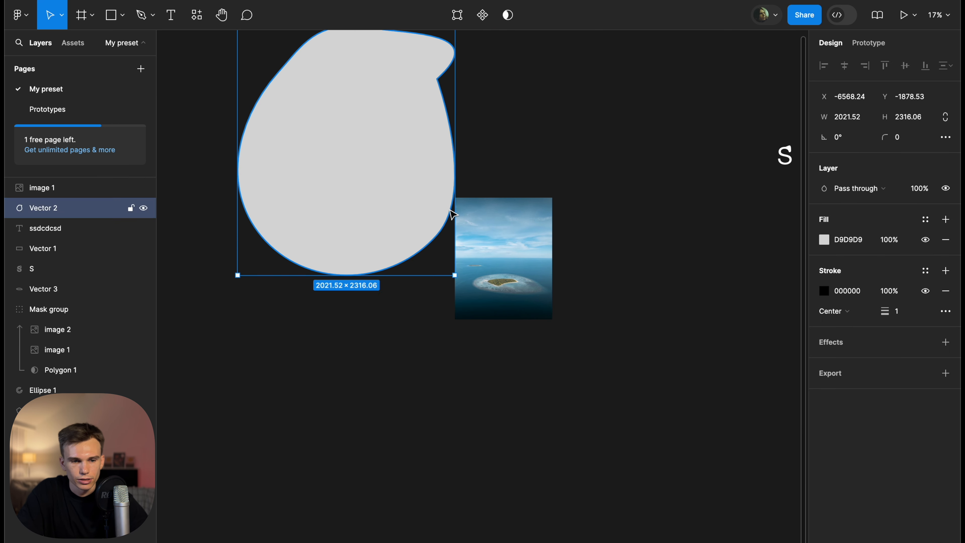
{"action": "key", "text": "Delete"}
Mask the island image with the traced reef shape
{"action": "left_click_drag", "start_coordinate": [694, 219], "coordinate": [426, 399]}
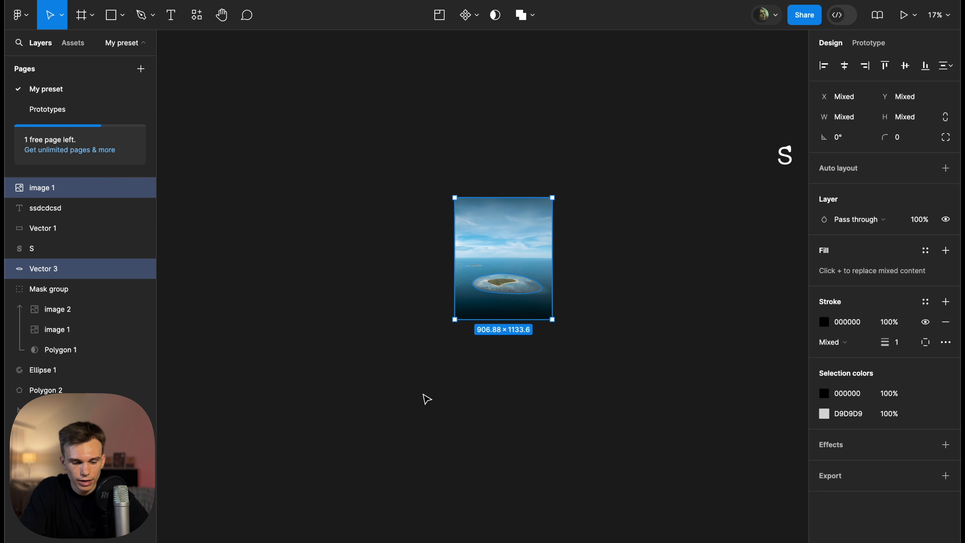
{"action": "key", "text": "ctrl+alt+m"}
{"action": "key", "text": "shift+2"}
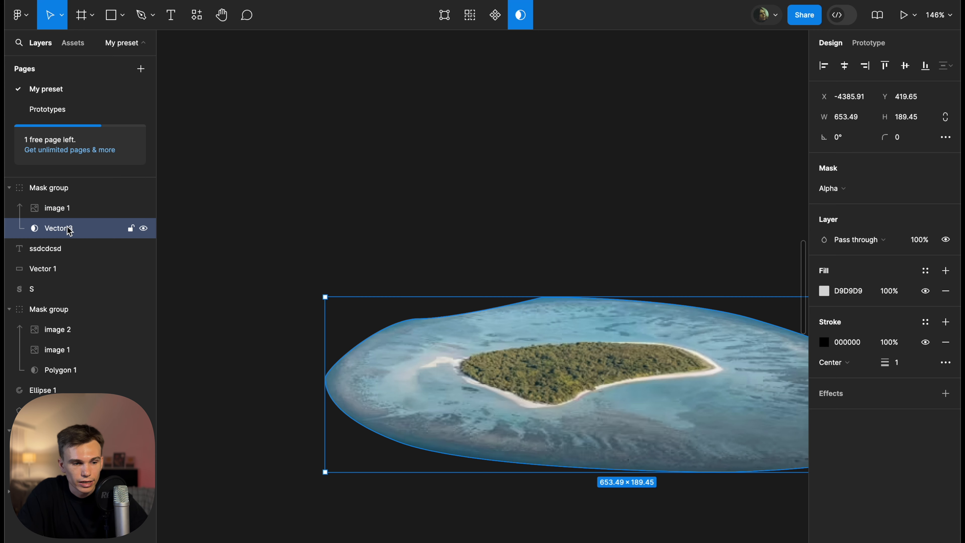
Edit the reef mask's outline, repositioning its upper-left point and angling the curve handle to smooth the upper edge
{"action": "left_click", "coordinate": [444, 14]}
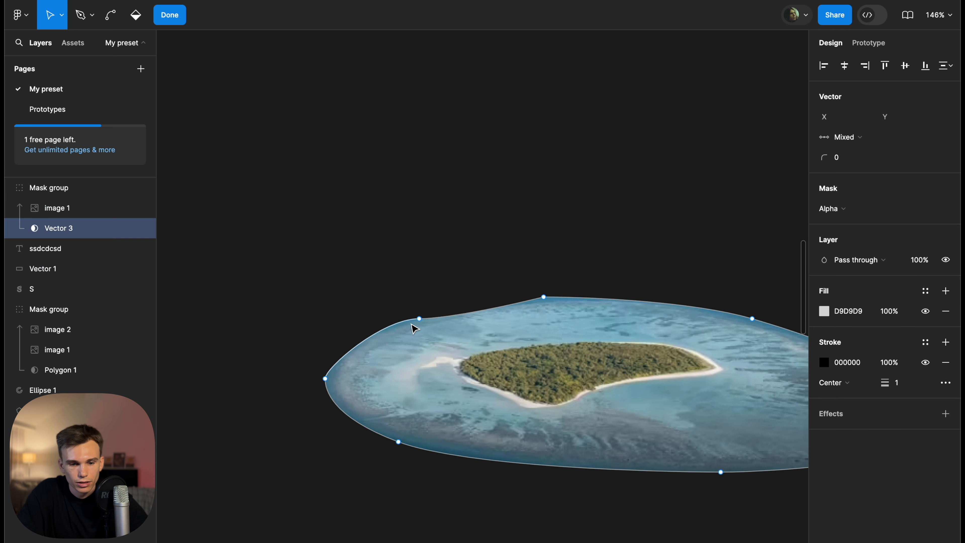
{"action": "scroll", "coordinate": [414, 327], "scroll_direction": "up", "scroll_amount": 5}
{"action": "left_click", "coordinate": [429, 314]}
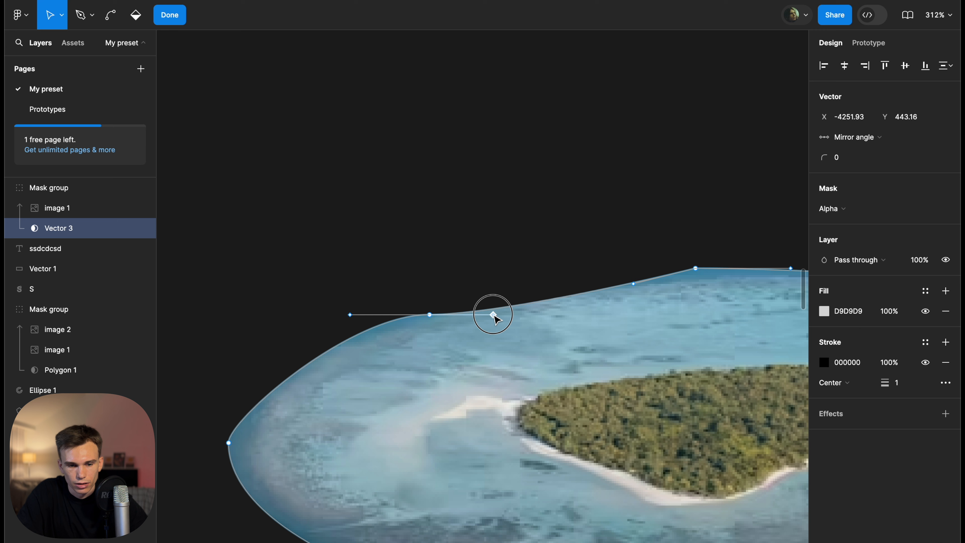
{"action": "left_click_drag", "start_coordinate": [494, 316], "coordinate": [513, 281]}
{"action": "mouse_move", "coordinate": [429, 314]}
{"action": "left_mouse_down"}
{"action": "mouse_move", "coordinate": [426, 274]}
{"action": "mouse_move", "coordinate": [385, 268]}
{"action": "mouse_move", "coordinate": [444, 312]}
{"action": "left_mouse_up"}
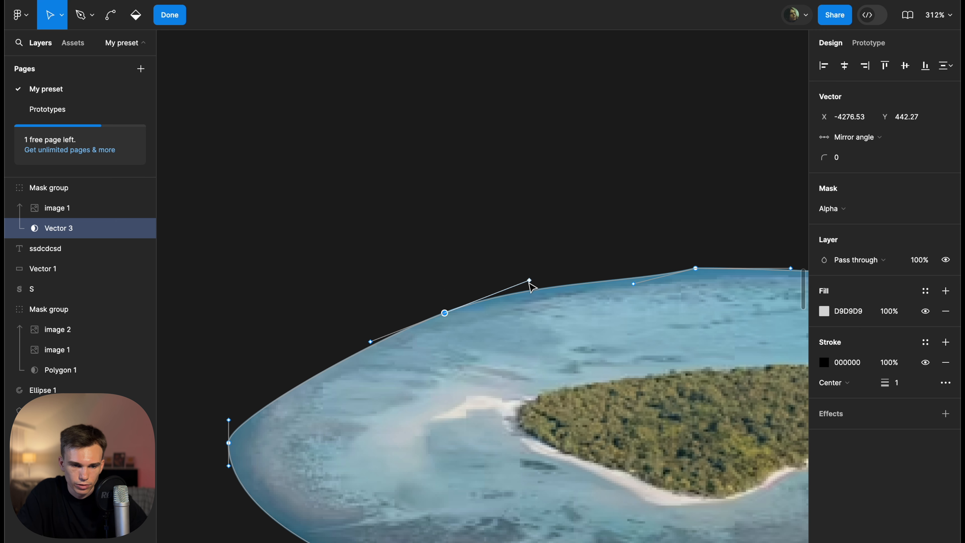
{"action": "left_click_drag", "start_coordinate": [529, 284], "coordinate": [514, 291]}
{"action": "left_click", "coordinate": [622, 283]}
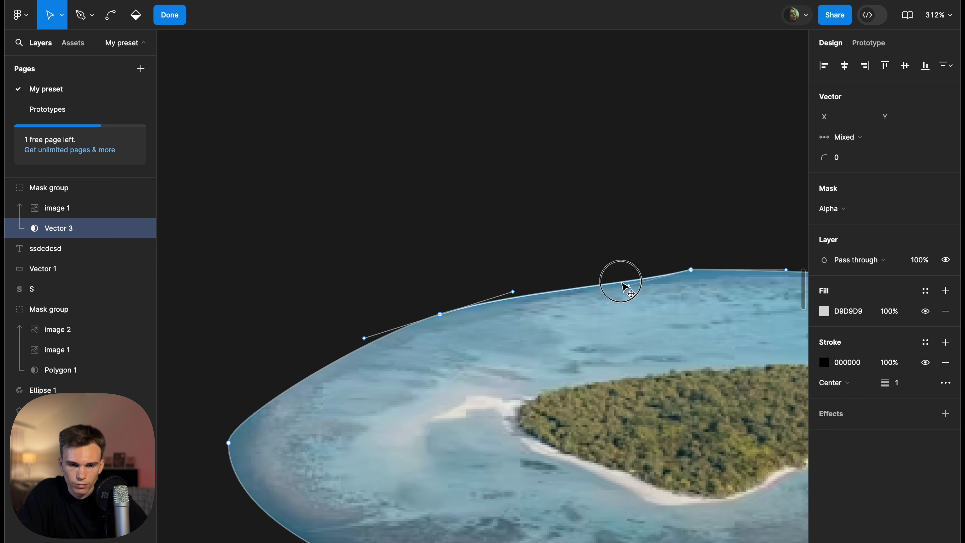
{"action": "left_click", "coordinate": [605, 276]}
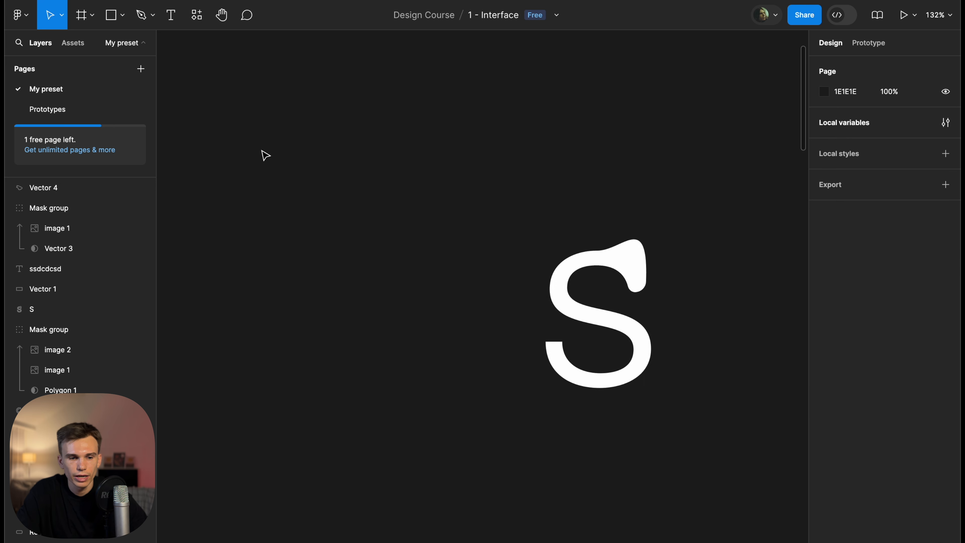
Edit the S outline and pull the curve handle of its upper terminal's right point to X -1372.88, Y -775.5
{"action": "double_click", "coordinate": [609, 261]}
{"action": "scroll", "coordinate": [609, 262], "scroll_direction": "right", "scroll_amount": 2}
{"action": "scroll", "coordinate": [608, 262], "scroll_direction": "up", "scroll_amount": 5}
{"action": "scroll", "coordinate": [558, 225], "scroll_direction": "up", "scroll_amount": 1}
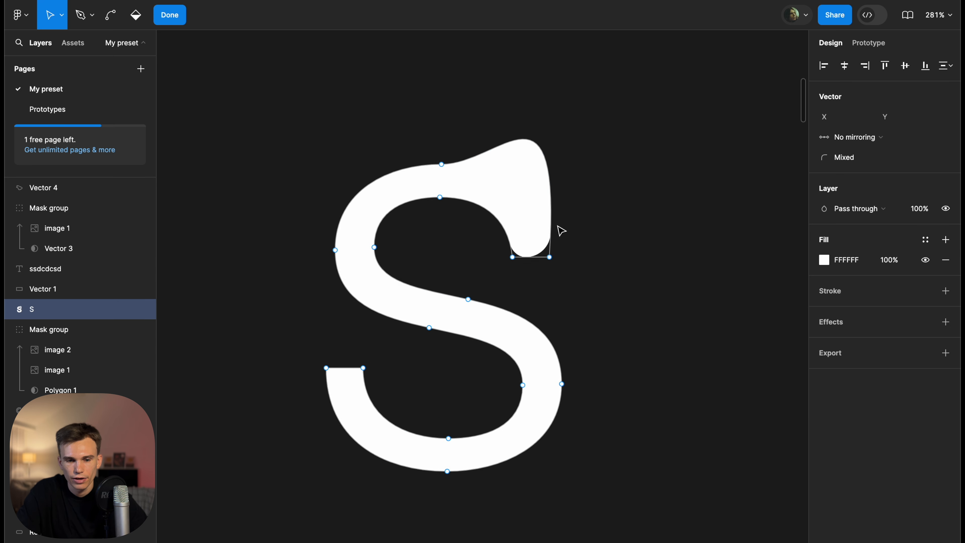
{"action": "scroll", "coordinate": [558, 226], "scroll_direction": "up", "scroll_amount": 2}
{"action": "key", "text": "Escape"}
{"action": "double_click", "coordinate": [525, 225]}
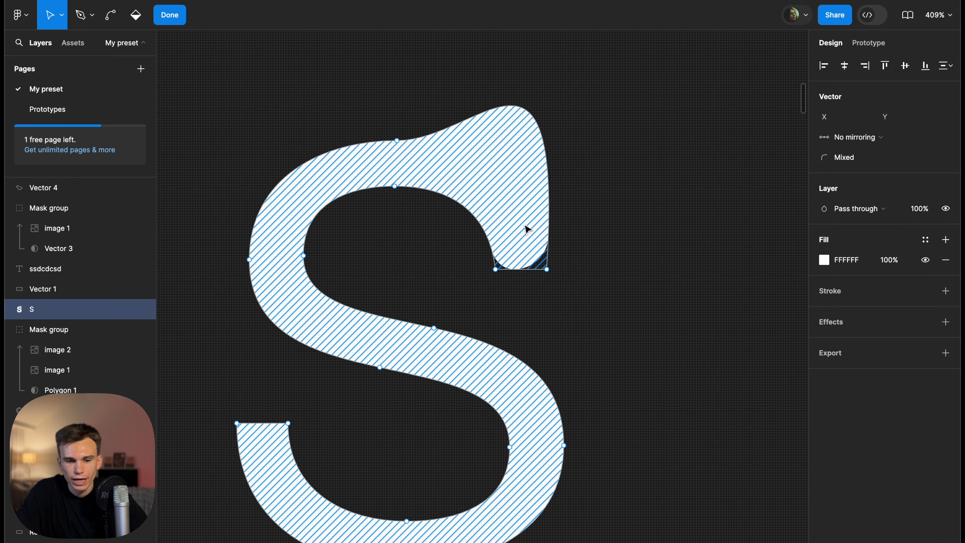
{"action": "left_click", "coordinate": [547, 269]}
{"action": "scroll", "coordinate": [571, 114], "scroll_direction": "up", "scroll_amount": 5}
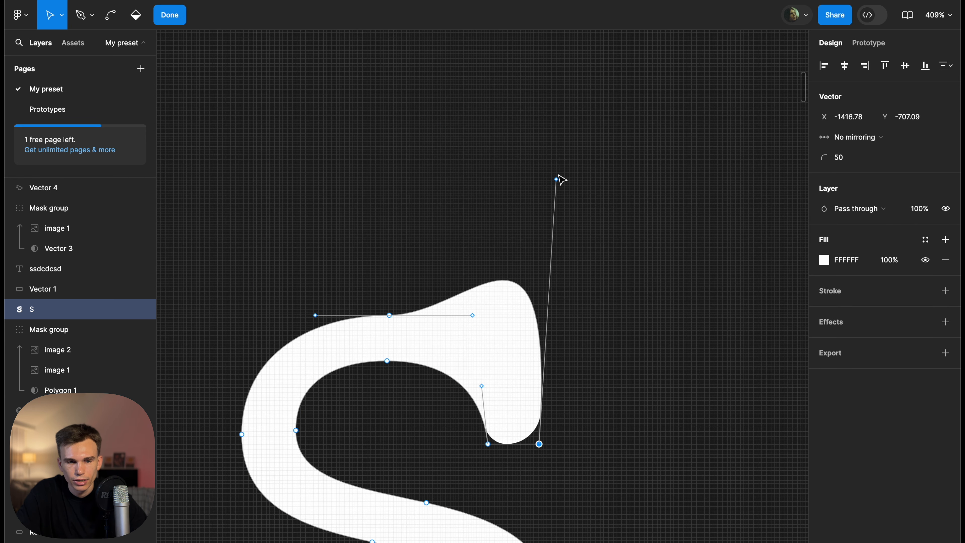
{"action": "left_click_drag", "start_coordinate": [558, 177], "coordinate": [654, 266]}
{"action": "scroll", "coordinate": [524, 226], "scroll_direction": "down", "scroll_amount": 5}
{"action": "scroll", "coordinate": [526, 227], "scroll_direction": "up", "scroll_amount": 3}
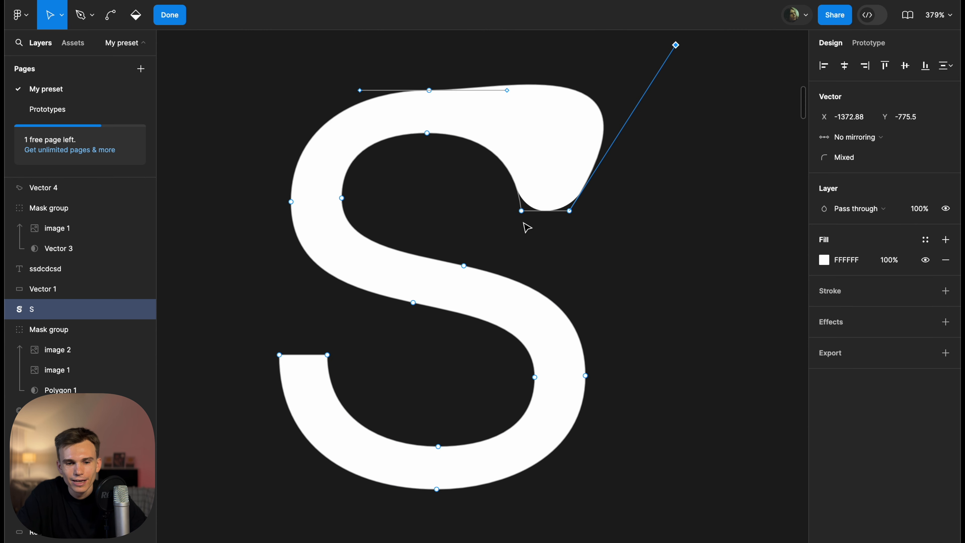
{"action": "scroll", "coordinate": [517, 206], "scroll_direction": "up", "scroll_amount": 2}
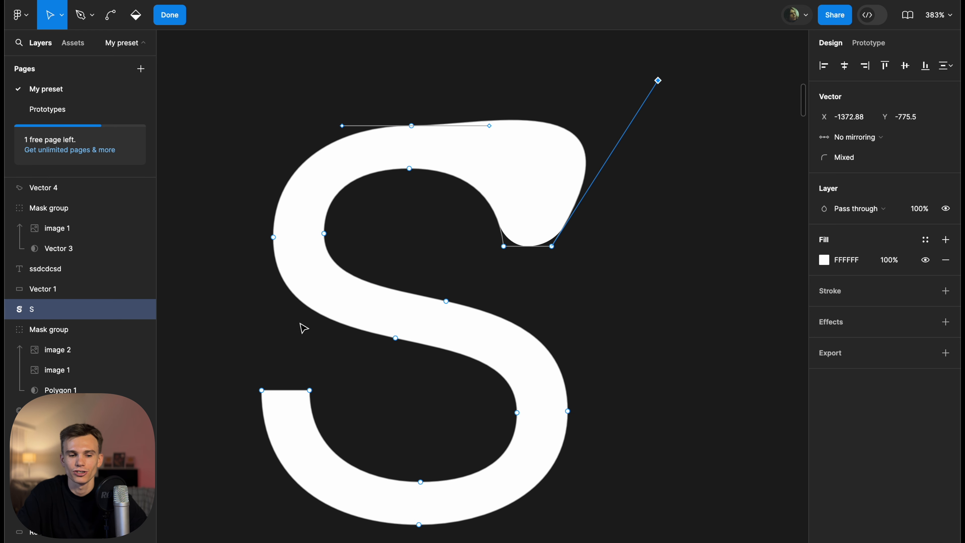
Pull the S terminal's handle to X -1325.7, Y -721.33 and the top point's right handle to X -1387.32, Y -807.48, and finish editing
{"action": "left_click_drag", "start_coordinate": [659, 90], "coordinate": [764, 216]}
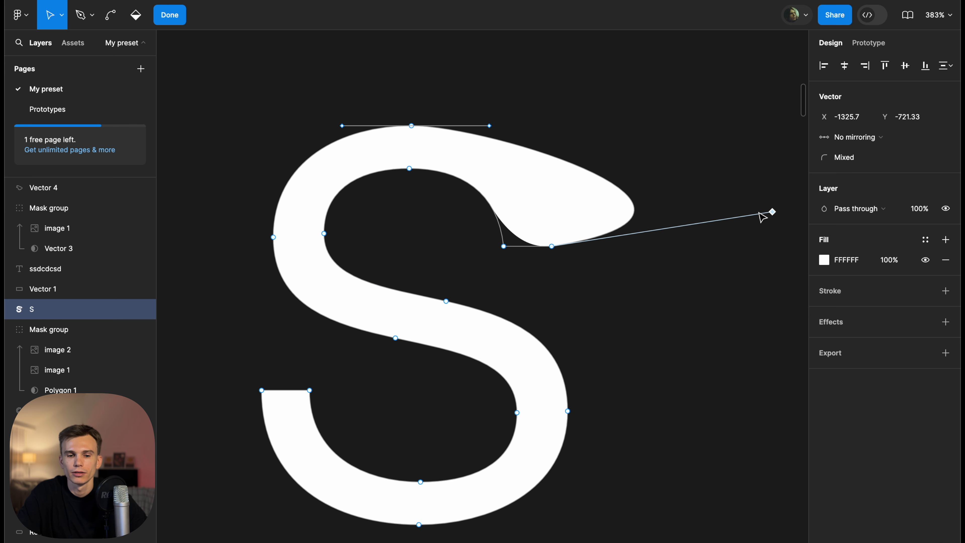
{"action": "left_click", "coordinate": [493, 123]}
{"action": "left_click_drag", "start_coordinate": [495, 124], "coordinate": [625, 7]}
{"action": "scroll", "coordinate": [646, 88], "scroll_direction": "down", "scroll_amount": 5}
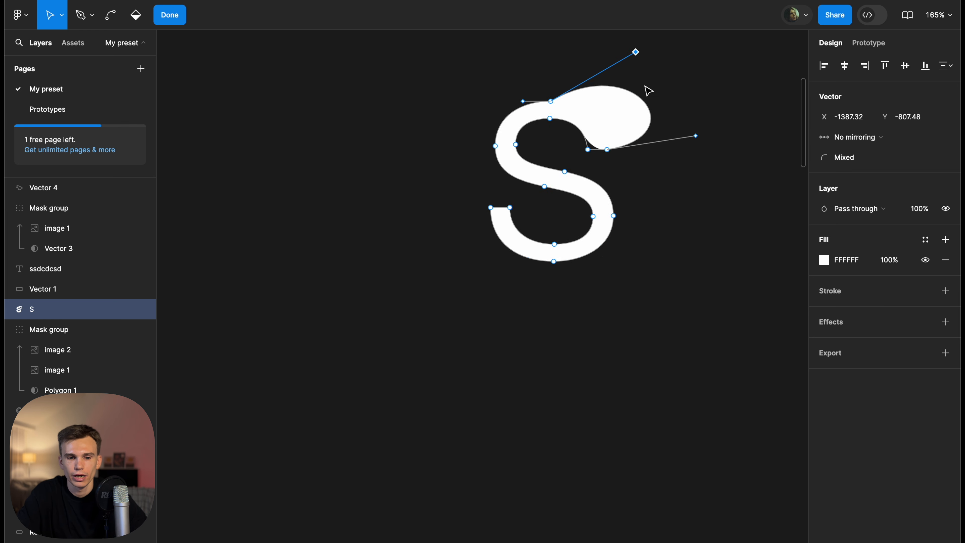
{"action": "scroll", "coordinate": [491, 63], "scroll_direction": "down", "scroll_amount": 10}
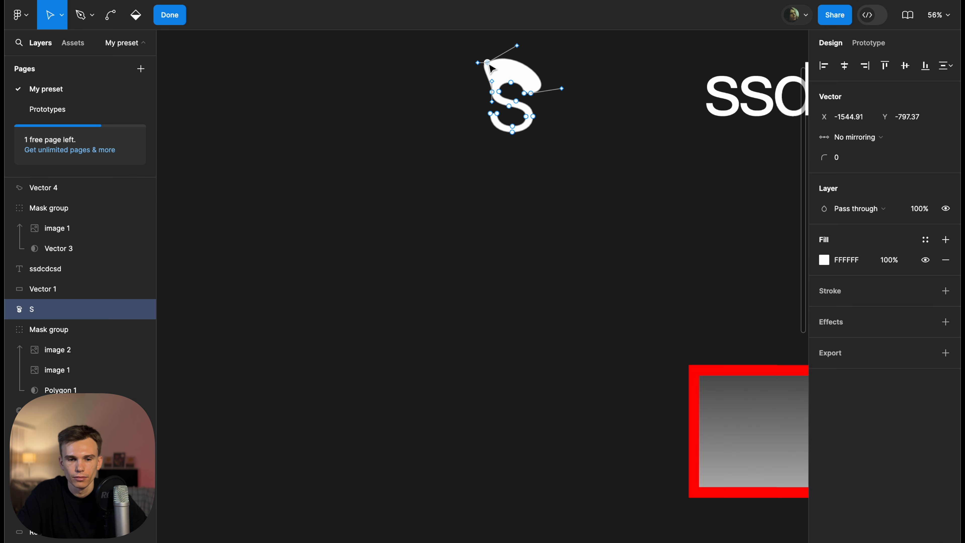
{"action": "key", "text": "Escape"}
{"action": "key", "text": "Escape"}
Draw a freehand loop about 3509 × 1759 above the S with the Pencil tool, and select it
{"action": "left_click", "coordinate": [146, 17]}
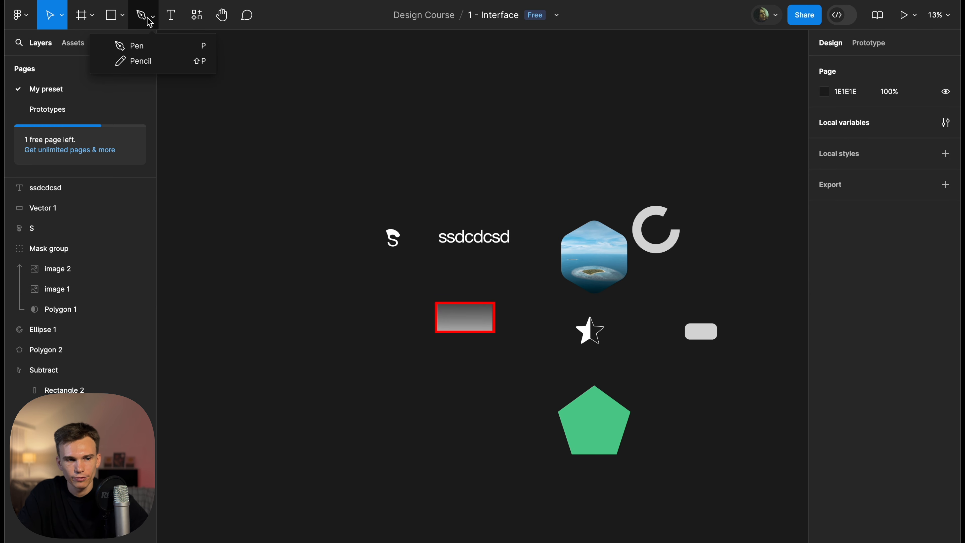
{"action": "left_click", "coordinate": [148, 63]}
{"action": "mouse_move", "coordinate": [374, 106]}
{"action": "left_mouse_down"}
{"action": "mouse_move", "coordinate": [516, 167]}
{"action": "mouse_move", "coordinate": [369, 210]}
{"action": "mouse_move", "coordinate": [252, 151]}
{"action": "mouse_move", "coordinate": [247, 111]}
{"action": "mouse_move", "coordinate": [359, 69]}
{"action": "mouse_move", "coordinate": [435, 82]}
{"action": "mouse_move", "coordinate": [430, 101]}
{"action": "mouse_move", "coordinate": [373, 110]}
{"action": "left_mouse_up"}
{"action": "key", "text": "Escape"}
{"action": "scroll", "coordinate": [547, 91], "scroll_direction": "left", "scroll_amount": 5}
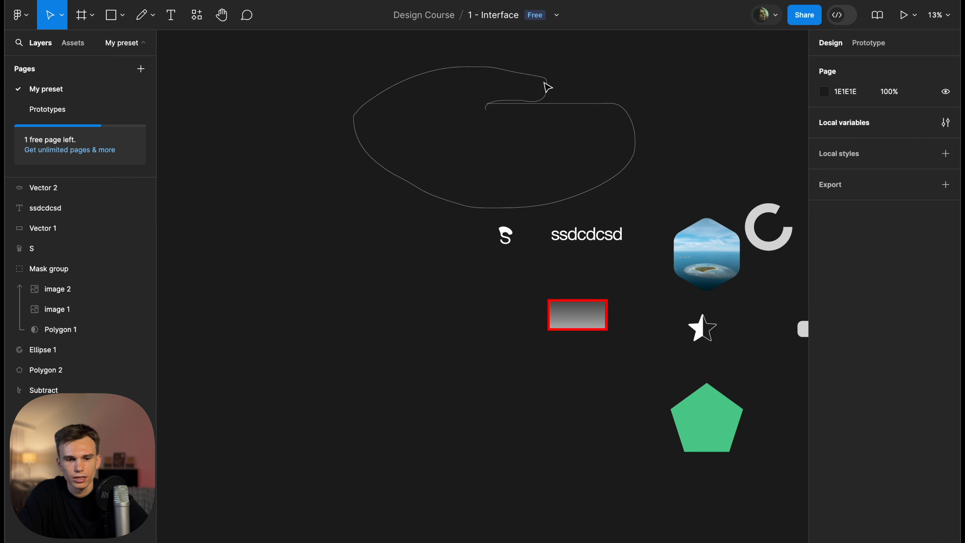
{"action": "left_click", "coordinate": [546, 88]}
{"action": "scroll", "coordinate": [549, 86], "scroll_direction": "up", "scroll_amount": 5}
{"action": "scroll", "coordinate": [551, 87], "scroll_direction": "up", "scroll_amount": 1}
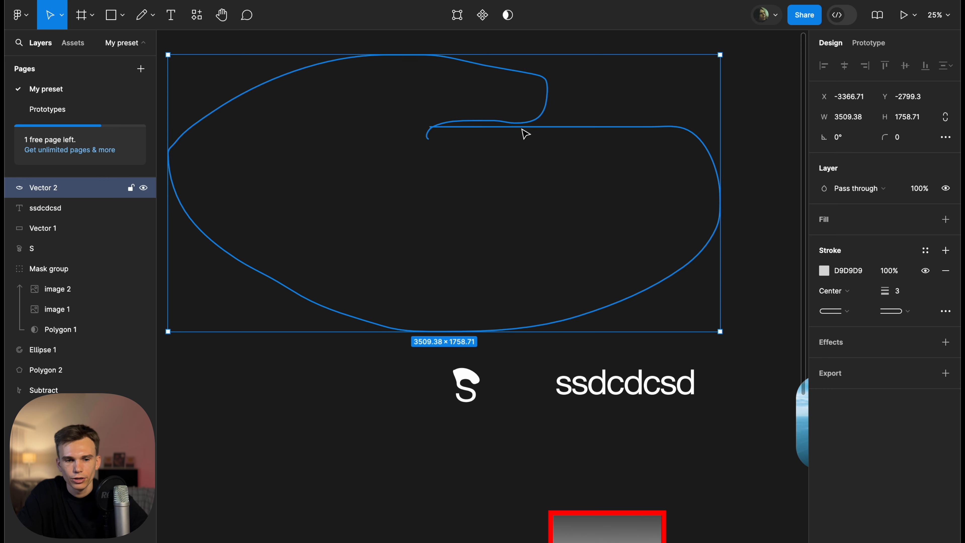
Set the freehand loop's stroke weight to 63, and delete the loop from the canvas
{"action": "scroll", "coordinate": [523, 129], "scroll_direction": "down", "scroll_amount": 5}
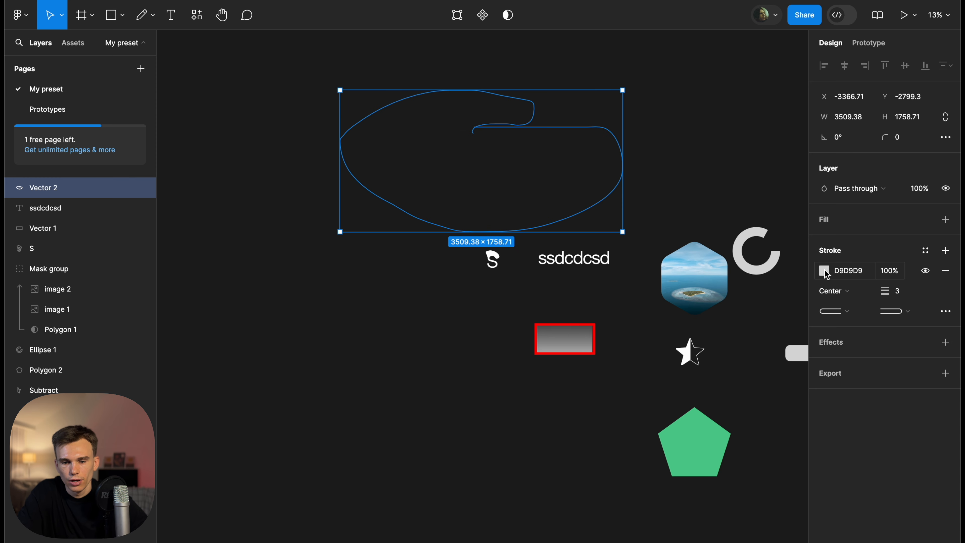
{"action": "left_click", "coordinate": [898, 291]}
{"action": "type", "text": "63"}
{"action": "key", "text": "Return"}
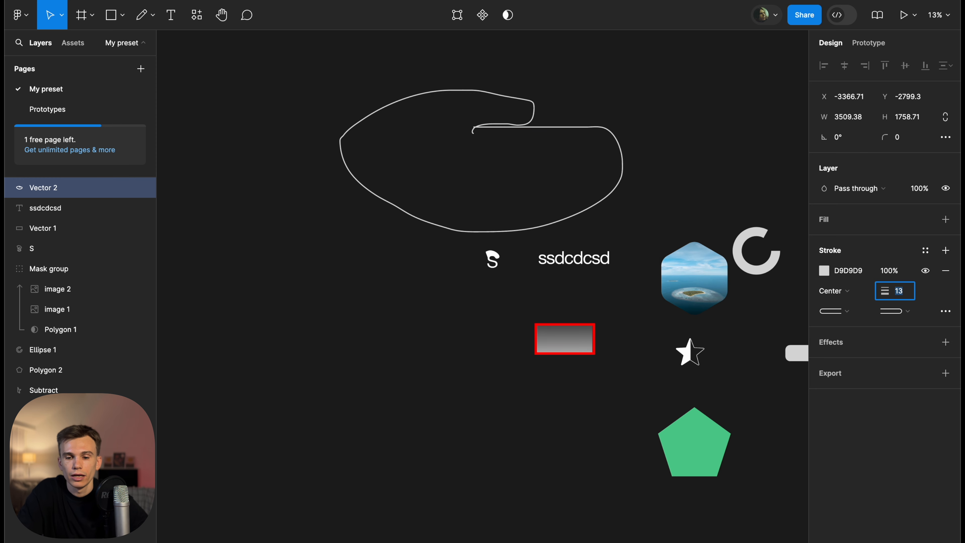
{"action": "left_click", "coordinate": [617, 60]}
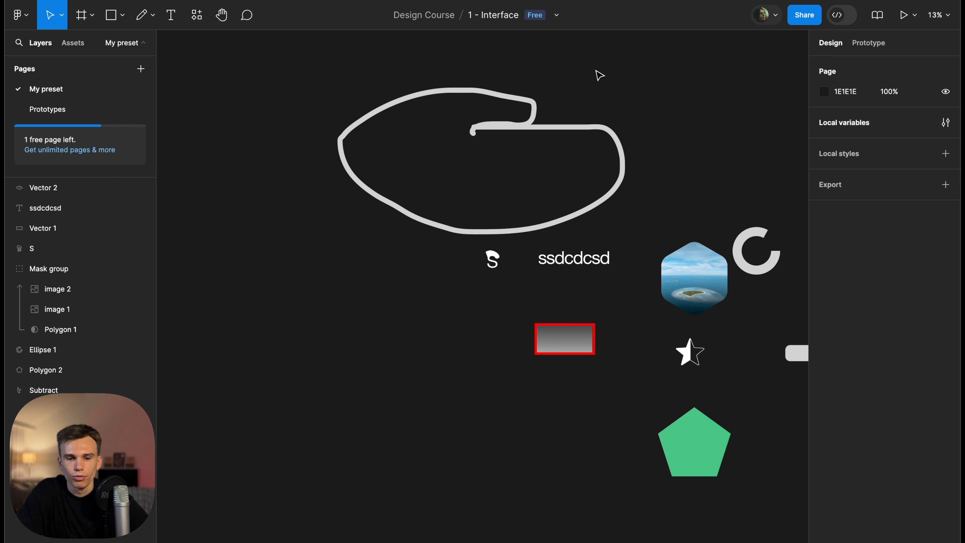
{"action": "left_click", "coordinate": [523, 96]}
{"action": "key", "text": "Delete"}
Draw a winding freehand line with the Pencil tool in the empty area beside the S, and delete it
{"action": "left_click", "coordinate": [140, 14]}
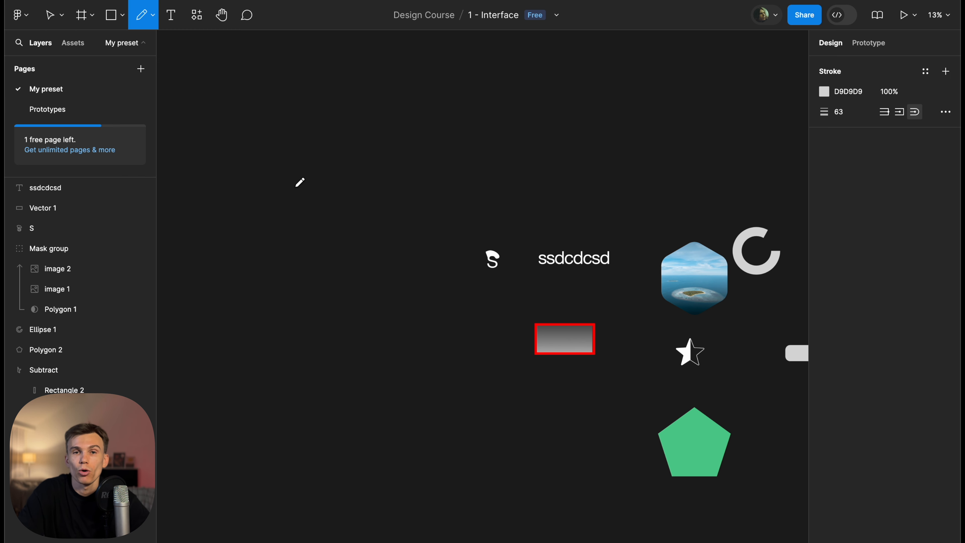
{"action": "mouse_move", "coordinate": [294, 187]}
{"action": "left_mouse_down"}
{"action": "mouse_move", "coordinate": [298, 158]}
{"action": "mouse_move", "coordinate": [343, 127]}
{"action": "mouse_move", "coordinate": [398, 127]}
{"action": "mouse_move", "coordinate": [419, 150]}
{"action": "mouse_move", "coordinate": [419, 169]}
{"action": "mouse_move", "coordinate": [379, 178]}
{"action": "mouse_move", "coordinate": [358, 230]}
{"action": "mouse_move", "coordinate": [271, 264]}
{"action": "mouse_move", "coordinate": [306, 296]}
{"action": "mouse_move", "coordinate": [517, 191]}
{"action": "left_mouse_up"}
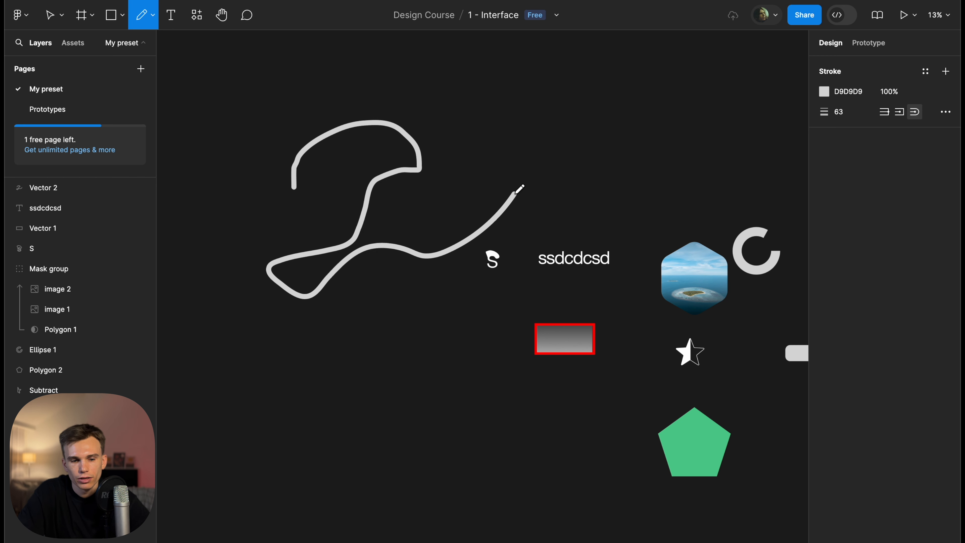
{"action": "key", "text": "Delete"}
Create a fixed-size text box about 3766 × 1745 above the S with two lines of placeholder letters, and delete it
{"action": "left_click", "coordinate": [171, 16]}
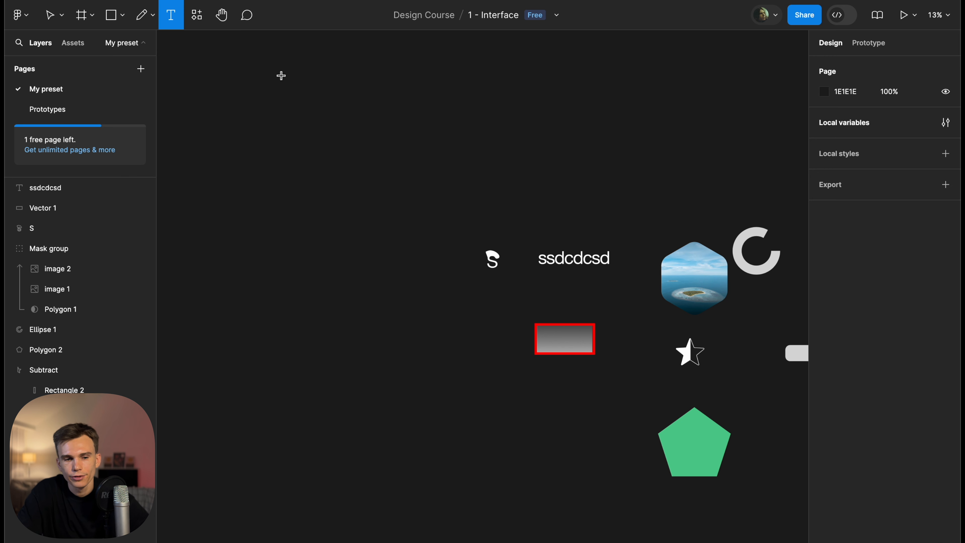
{"action": "left_click_drag", "start_coordinate": [280, 74], "coordinate": [584, 216]}
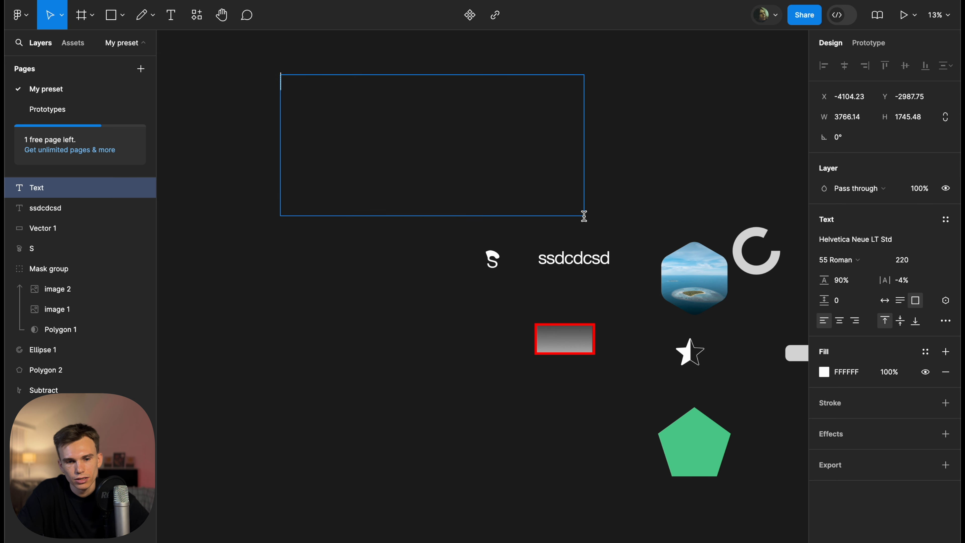
{"action": "type", "text": "csdcsdcsdcsdcsdcssdscsdvv"}
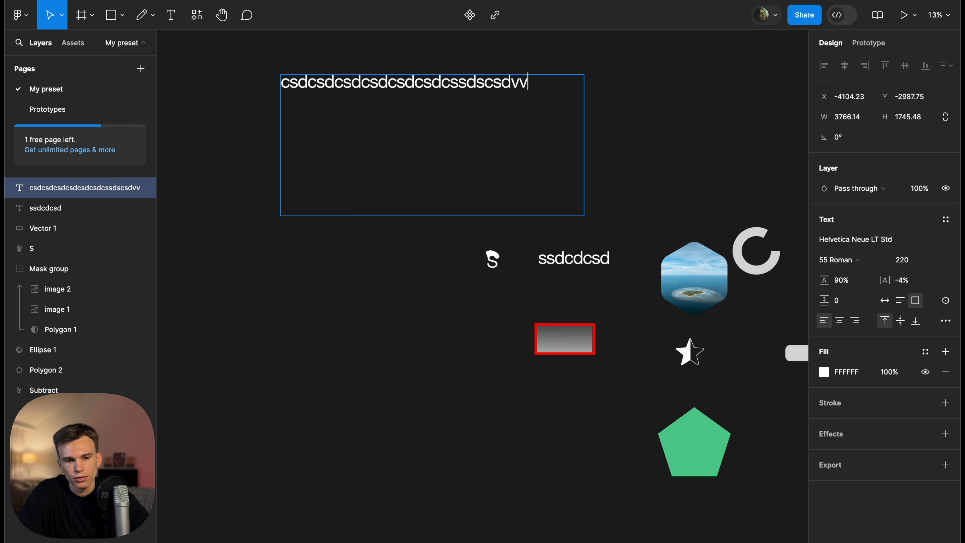
{"action": "type", "text": "vkmvlsmvlsdmvlsdmvsdmsdm msdvlsdv"}
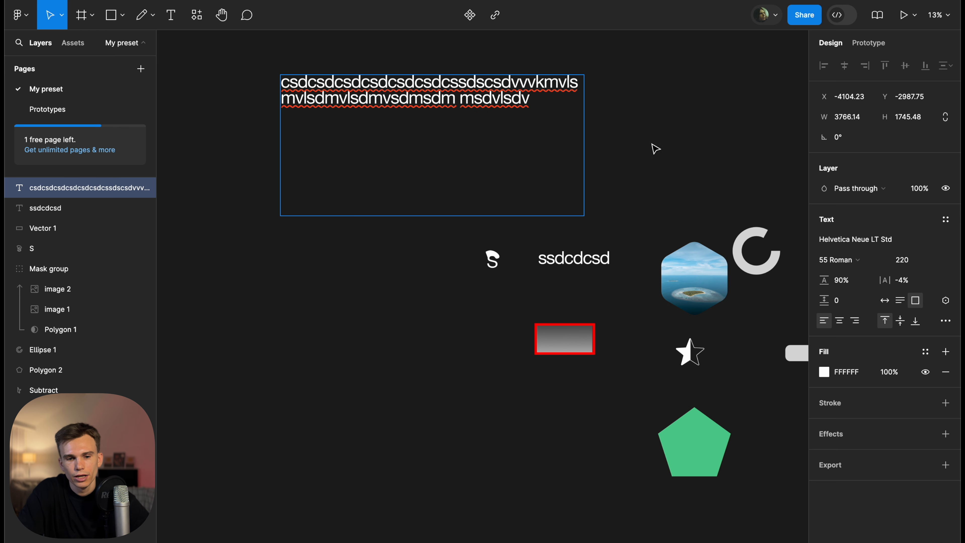
{"action": "key", "text": "Escape"}
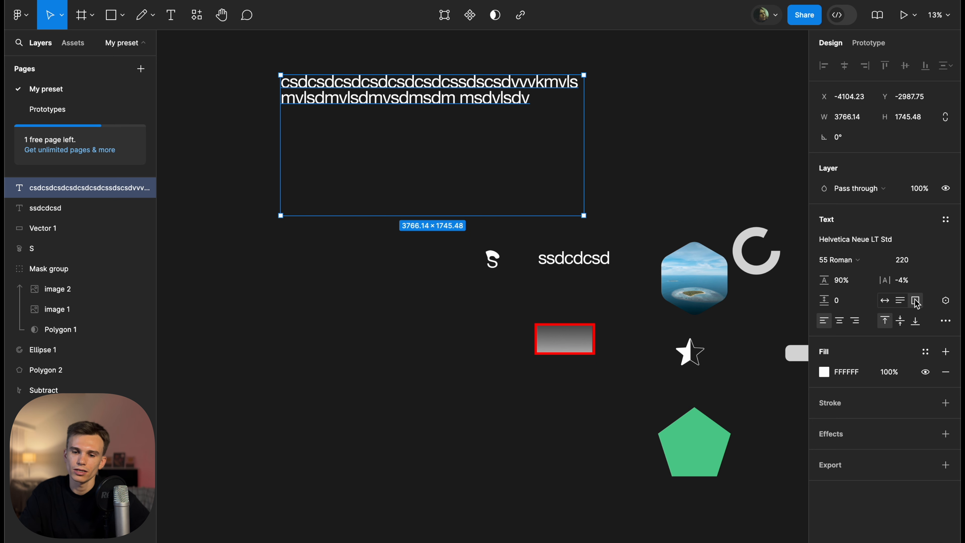
{"action": "key", "text": "Delete"}
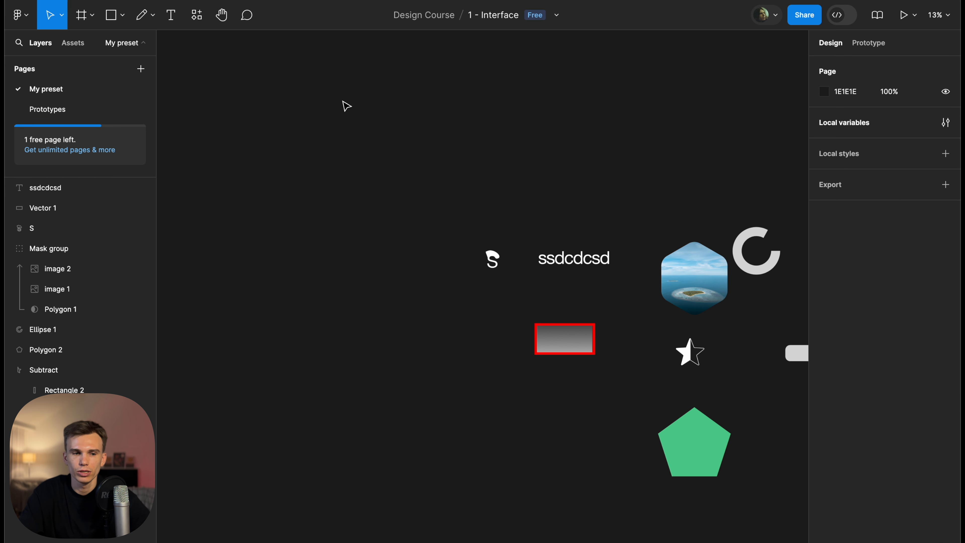
Add an auto-width text layer reading "wvdvvvvvsdvdsvddcsdcdsccdsv" in the empty area above the S
{"action": "left_click", "coordinate": [171, 16]}
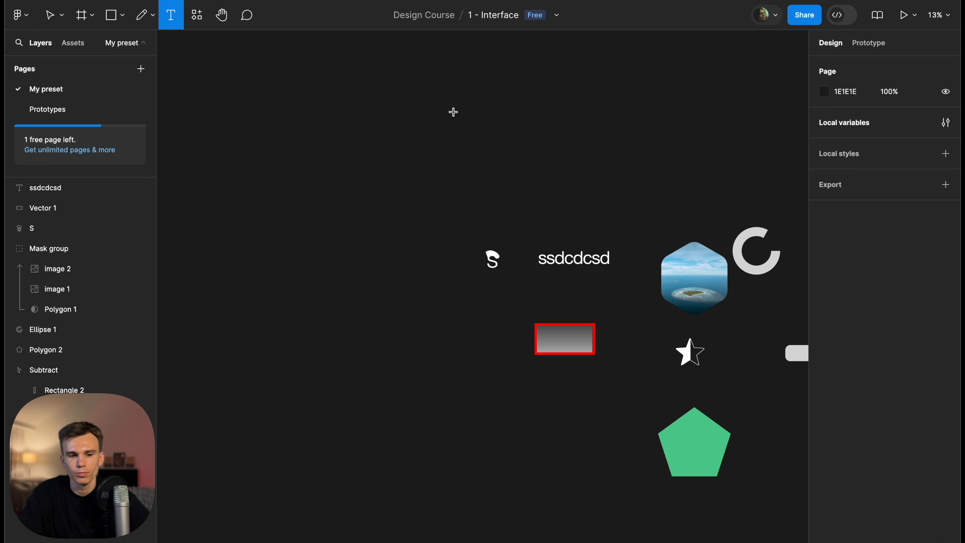
{"action": "left_click", "coordinate": [453, 112]}
{"action": "type", "text": "wvdvvvvvsdvdsvd"}
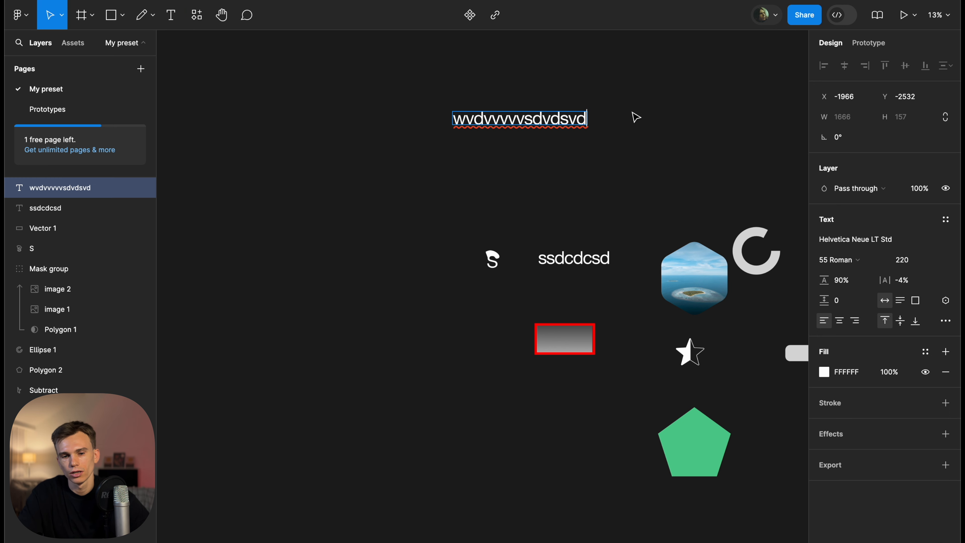
{"action": "type", "text": "dcsdcdsccdsv"}
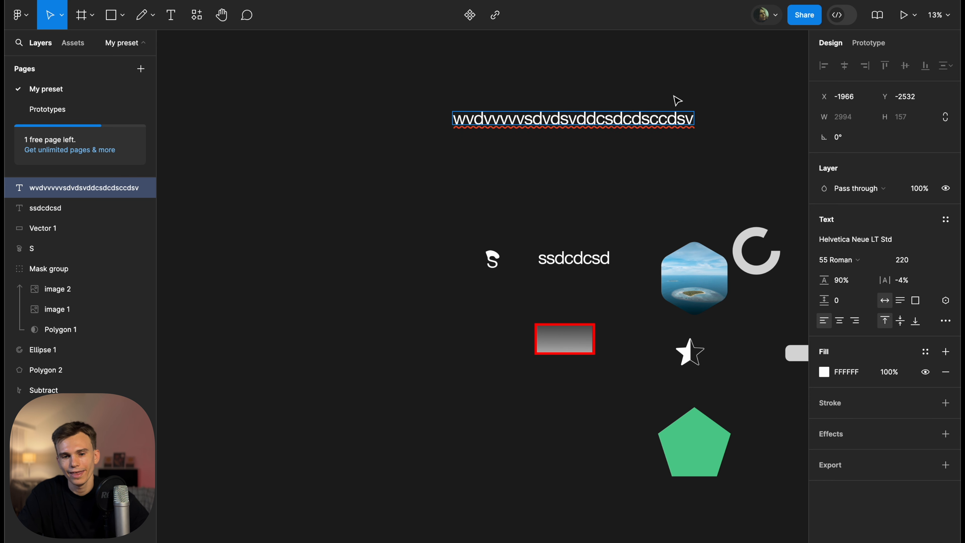
{"action": "scroll", "coordinate": [678, 100], "scroll_direction": "right", "scroll_amount": 4}
{"action": "key", "text": "Escape"}
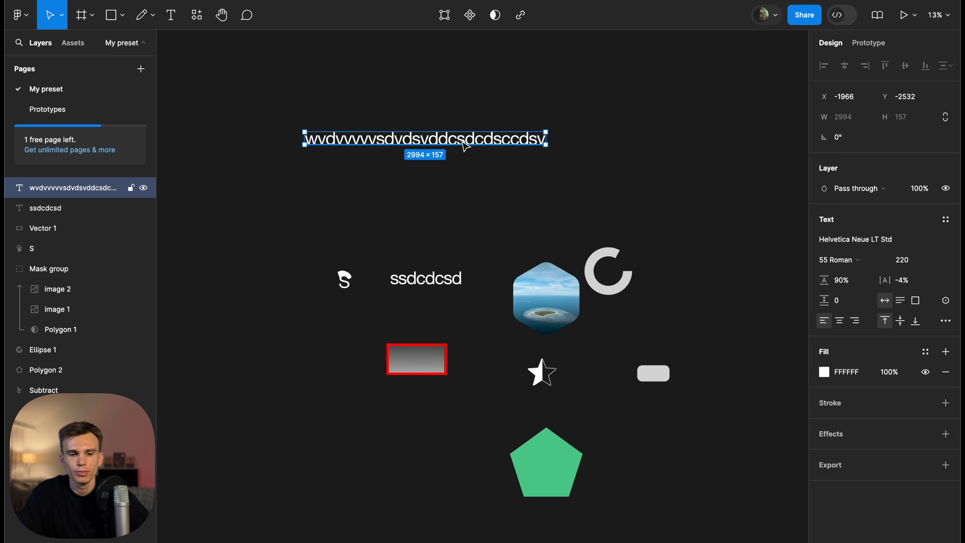
Narrow the new text layer to about 2528 wide so its text wraps onto a second line
{"action": "double_click", "coordinate": [436, 141]}
{"action": "key", "text": "Escape"}
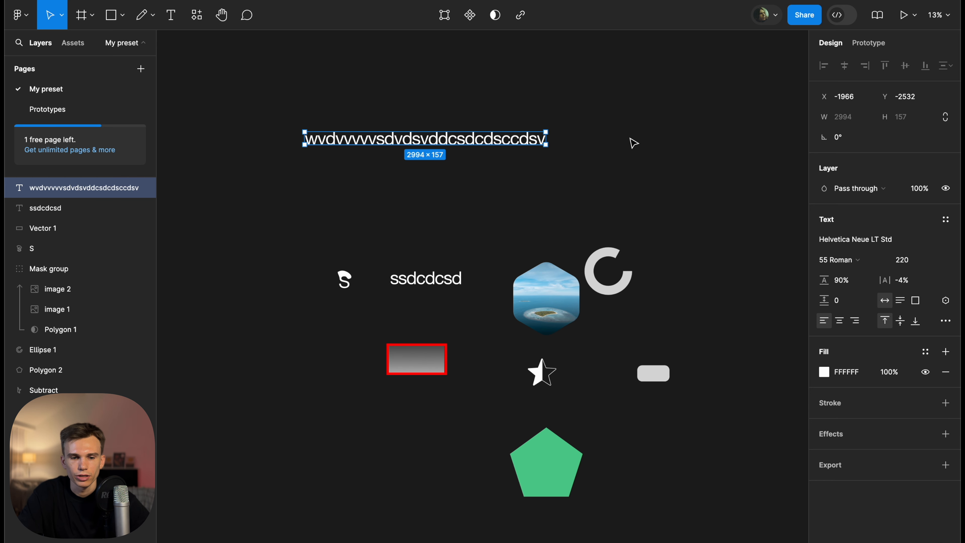
{"action": "left_click_drag", "start_coordinate": [546, 138], "coordinate": [508, 140]}
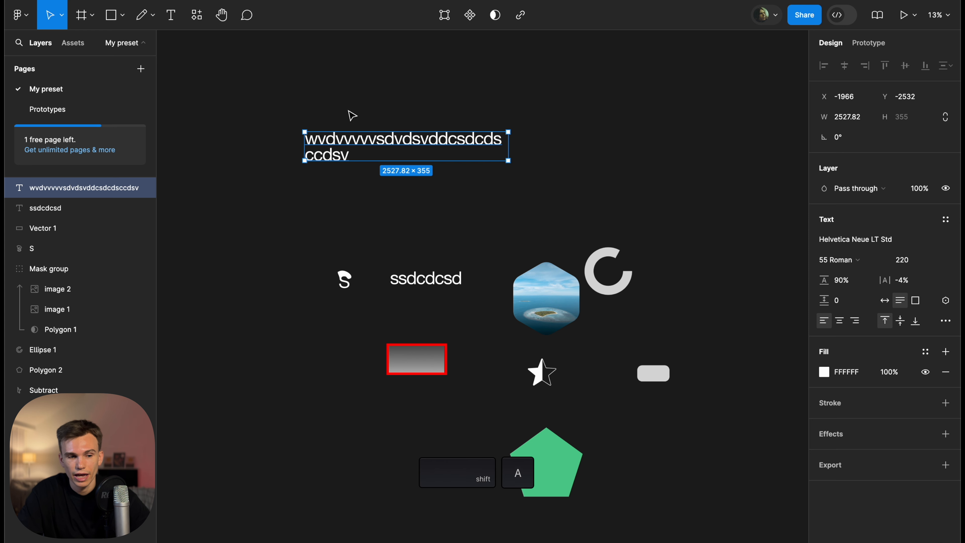
Wrap the two-line text in an auto layout frame and stretch the frame to a height of 1080
{"action": "key", "text": "shift+a"}
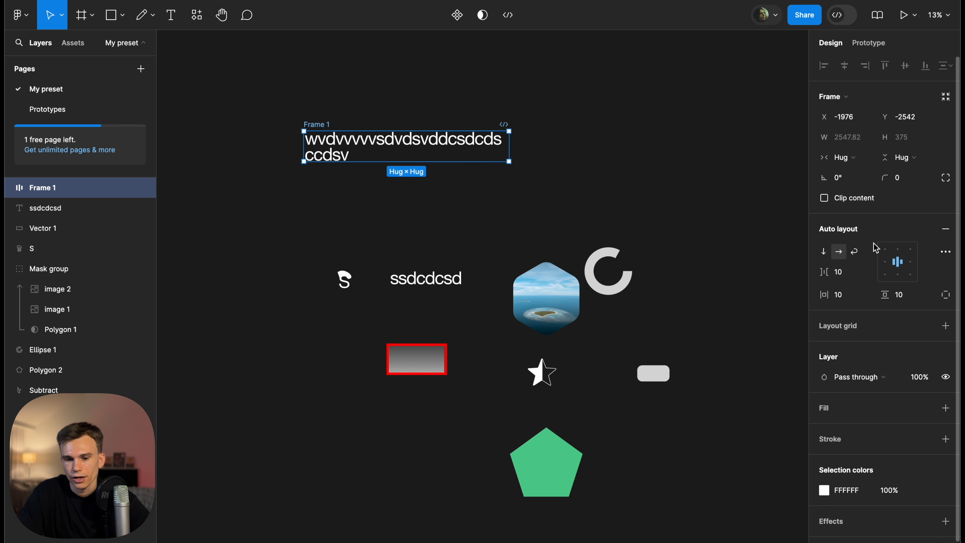
{"action": "left_click_drag", "start_coordinate": [478, 161], "coordinate": [467, 219]}
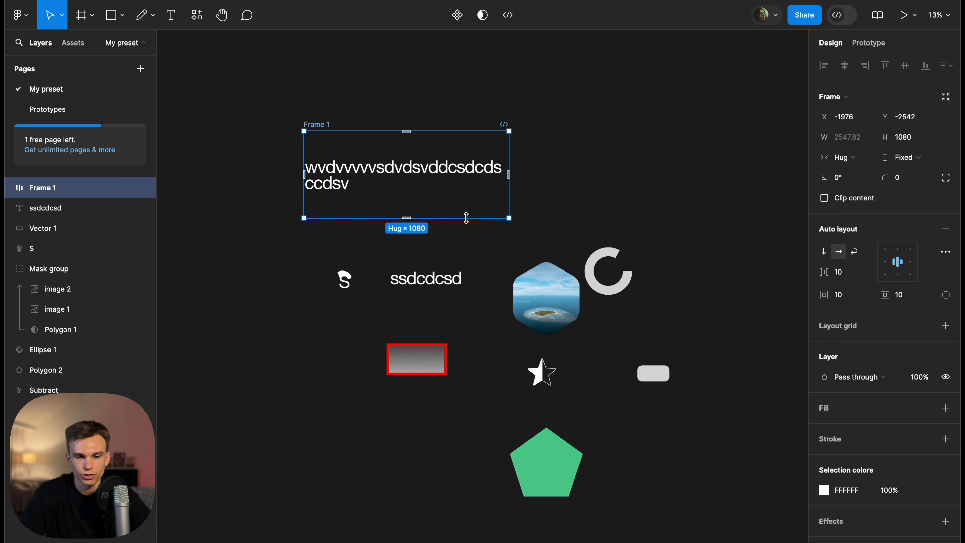
Align the auto layout contents of Frame 1 to the top left and select the frame's text
{"action": "left_click", "coordinate": [886, 254]}
{"action": "left_click", "coordinate": [599, 152]}
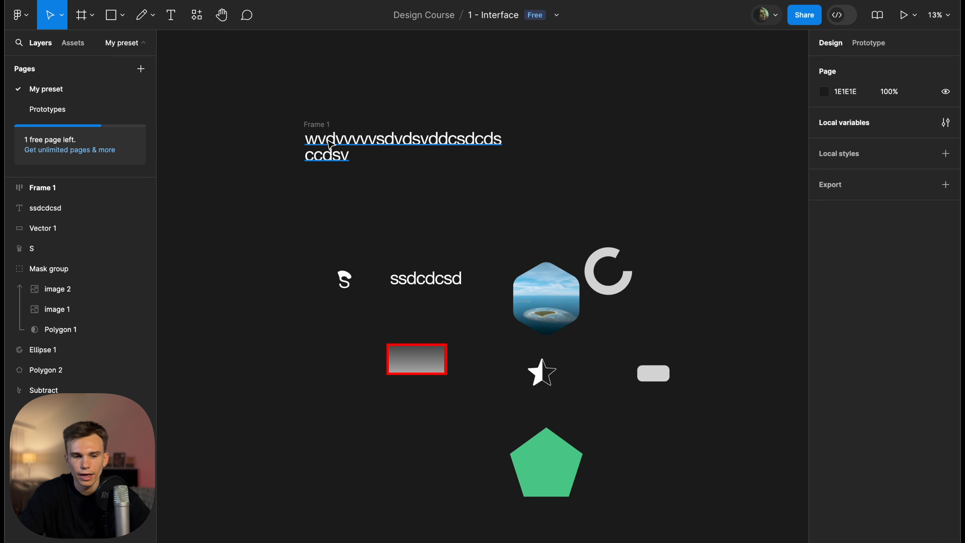
{"action": "left_click", "coordinate": [492, 155]}
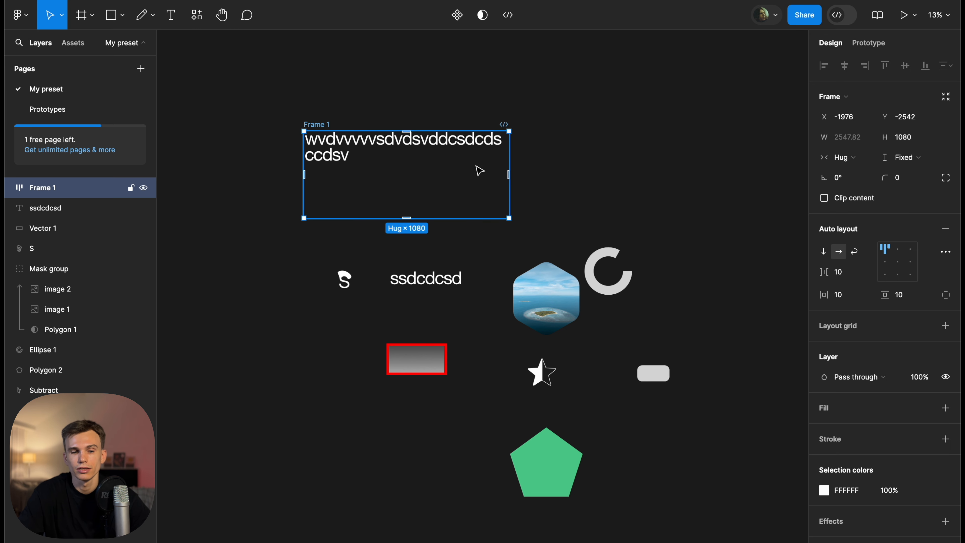
{"action": "left_click", "coordinate": [437, 150]}
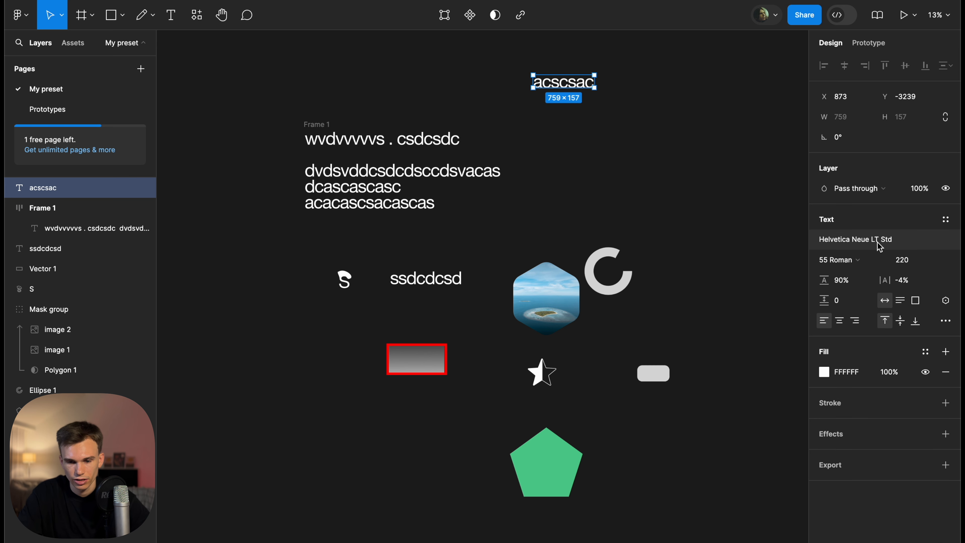
Try the Helvetica and Times fonts on the separate acscsac text
{"action": "left_click", "coordinate": [902, 246]}
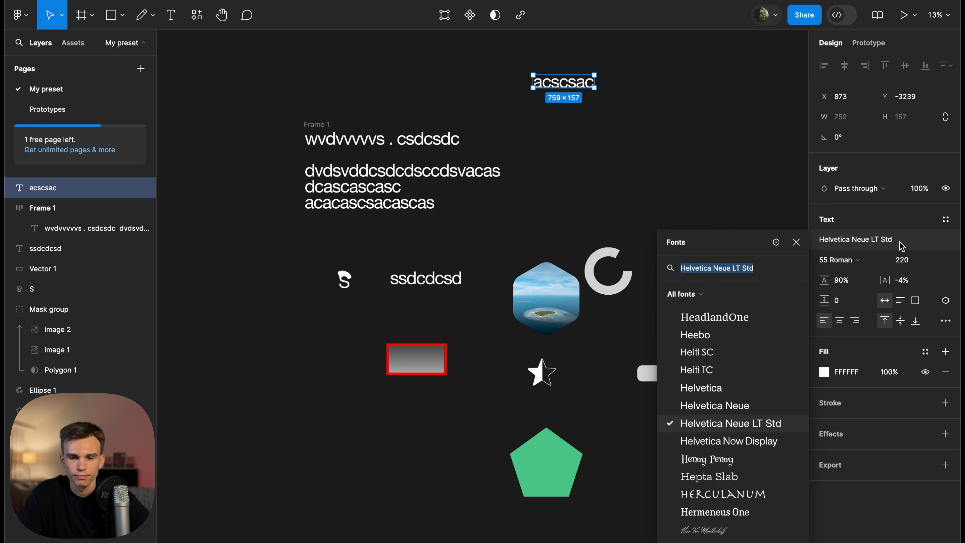
{"action": "left_click", "coordinate": [724, 392]}
{"action": "left_click", "coordinate": [830, 247]}
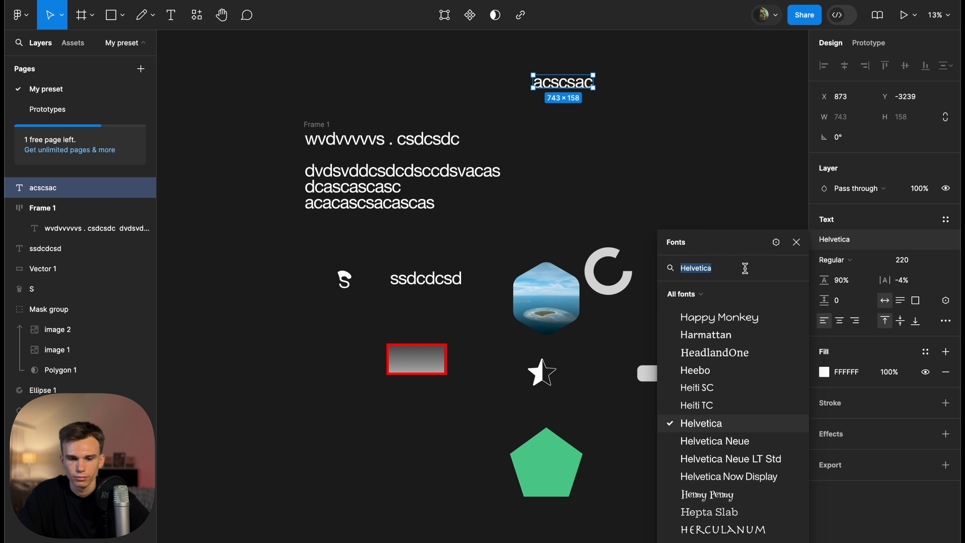
{"action": "type", "text": "times"}
{"action": "left_click", "coordinate": [709, 289]}
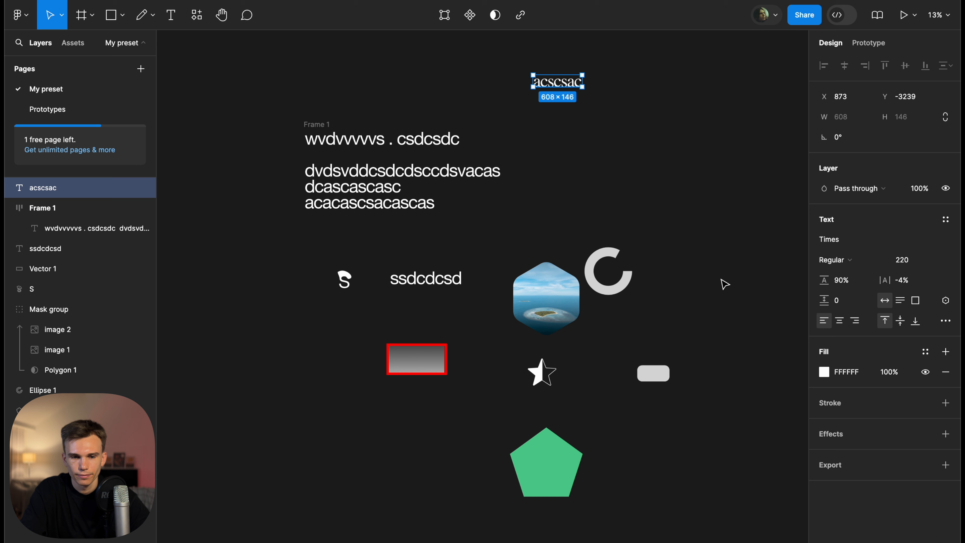
Change the font of the acscsac text to Arial
{"action": "left_click", "coordinate": [868, 240]}
{"action": "type", "text": "ae"}
{"action": "key", "text": "BackSpace"}
{"action": "key", "text": "BackSpace"}
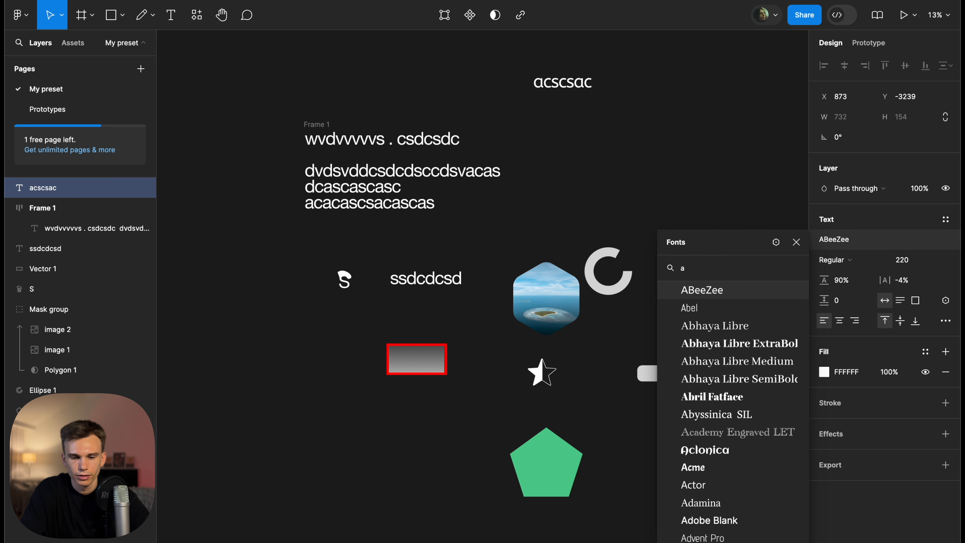
{"action": "type", "text": "arial"}
{"action": "key", "text": "Return"}
Set the font of the acscsac text to Helvetica Neue
{"action": "left_click", "coordinate": [829, 239]}
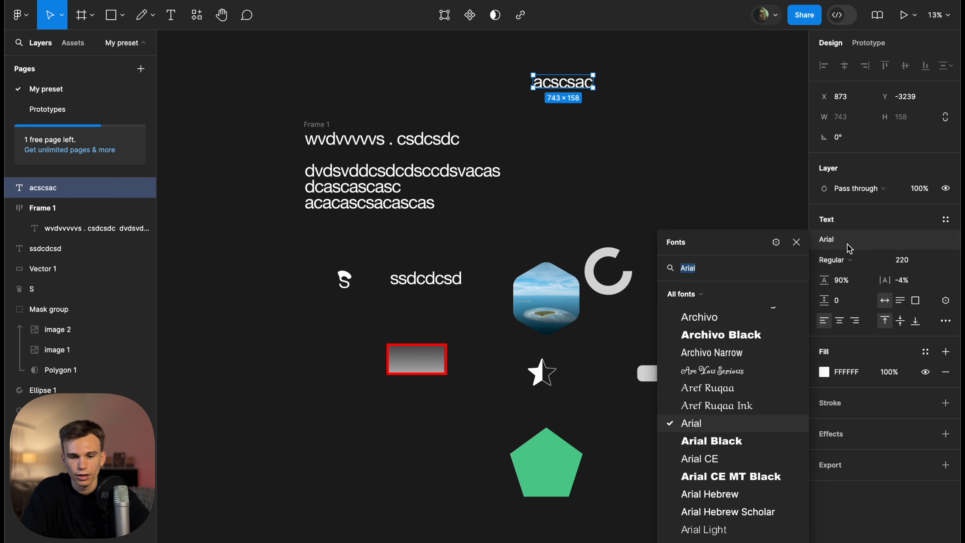
{"action": "type", "text": "hel"}
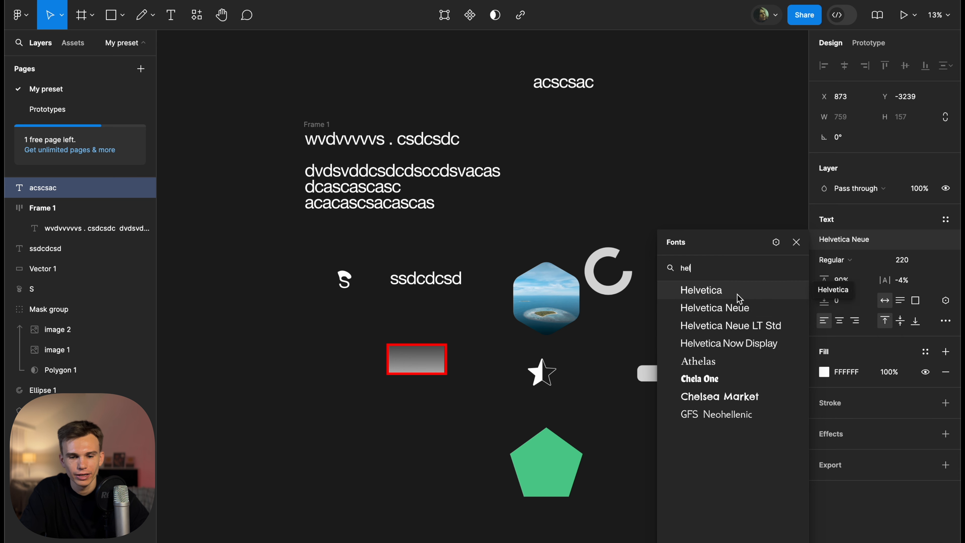
{"action": "left_click", "coordinate": [741, 308]}
Try the Light and Bold weights on the acscsac text and return it to Regular
{"action": "left_click", "coordinate": [851, 259]}
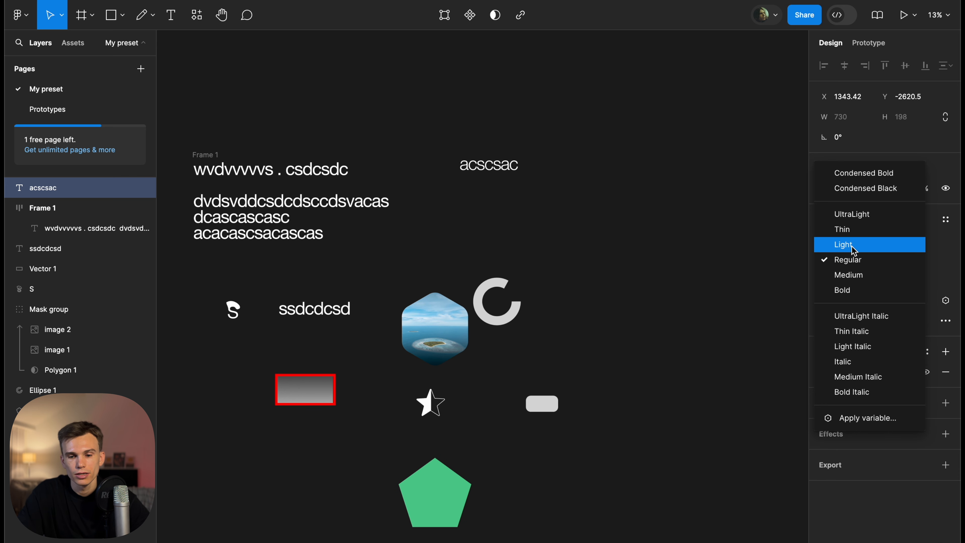
{"action": "left_click", "coordinate": [848, 244]}
{"action": "key", "text": "shift+2"}
{"action": "left_click", "coordinate": [834, 259]}
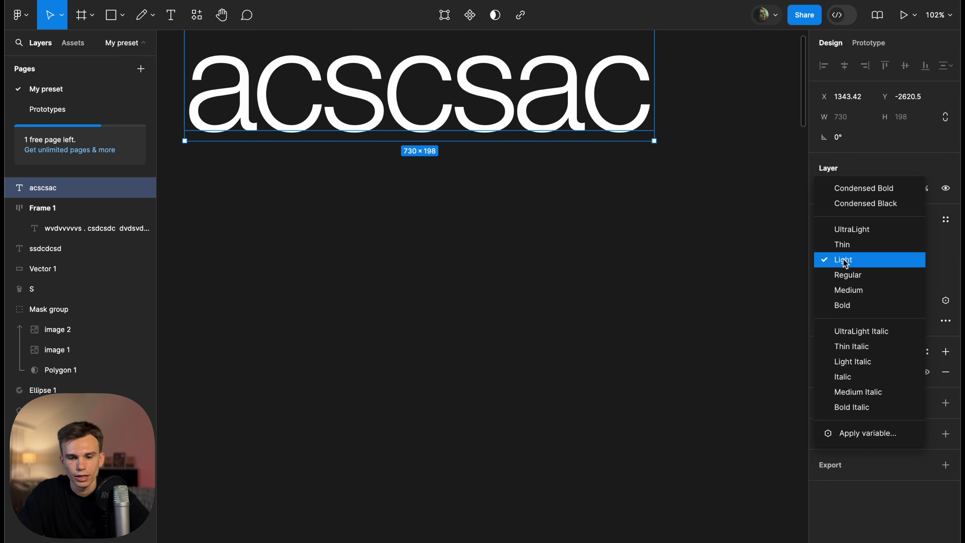
{"action": "left_click", "coordinate": [850, 310]}
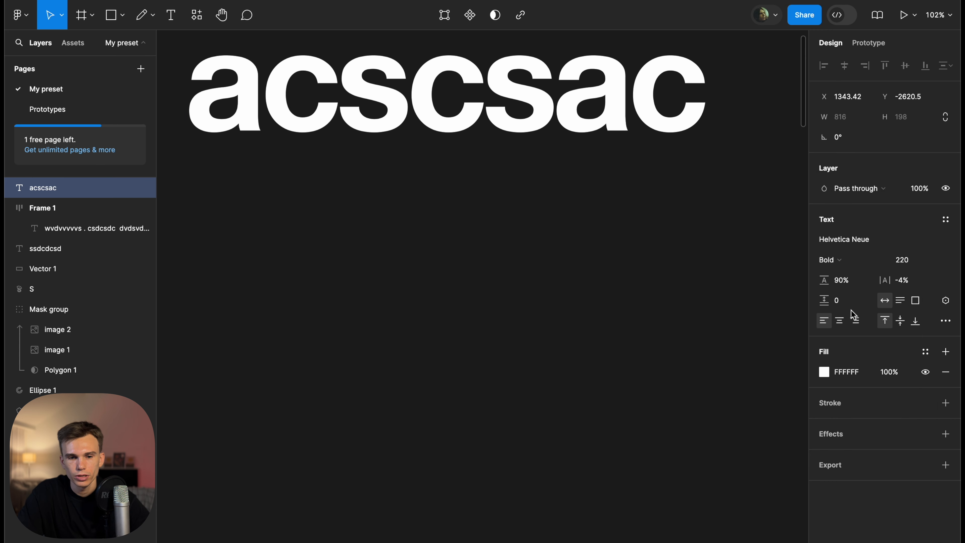
{"action": "left_click", "coordinate": [861, 263]}
{"action": "left_click", "coordinate": [861, 245]}
{"action": "left_click", "coordinate": [857, 259]}
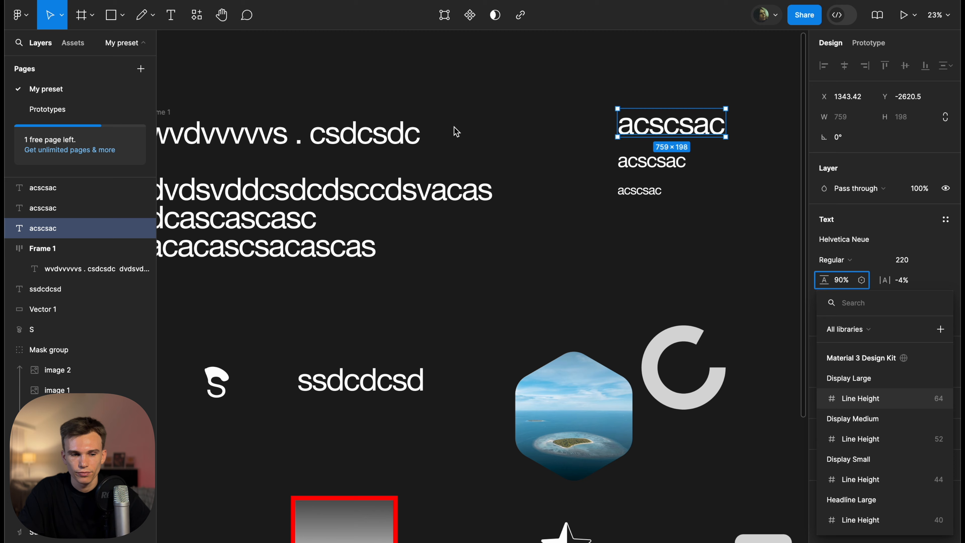
Raise the line height of the multi-line paragraph inside Frame 1 to 170%
{"action": "scroll", "coordinate": [455, 127], "scroll_direction": "left", "scroll_amount": 5}
{"action": "left_click", "coordinate": [360, 183]}
{"action": "scroll", "coordinate": [360, 183], "scroll_direction": "right", "scroll_amount": 2}
{"action": "left_click", "coordinate": [362, 187]}
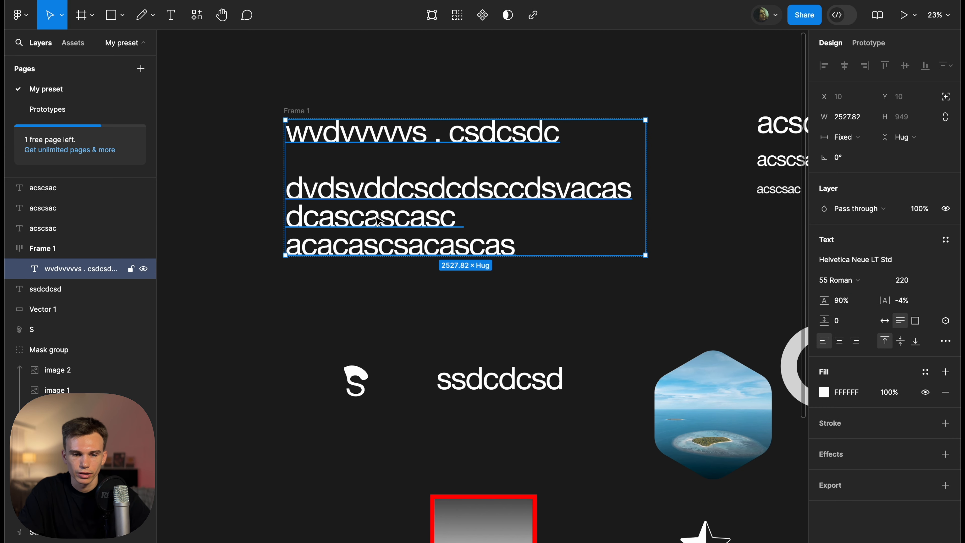
{"action": "left_click", "coordinate": [849, 301]}
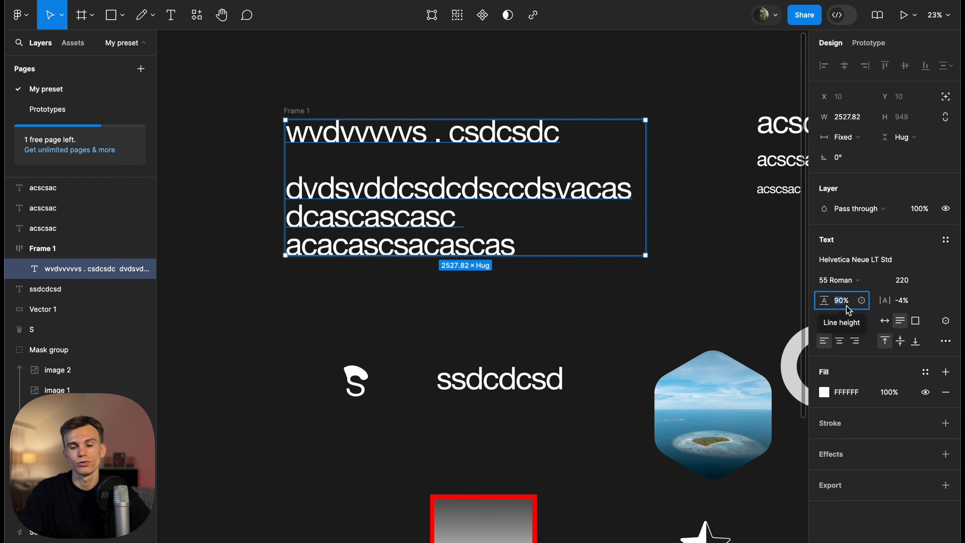
{"action": "key", "text": "shift+Up"}
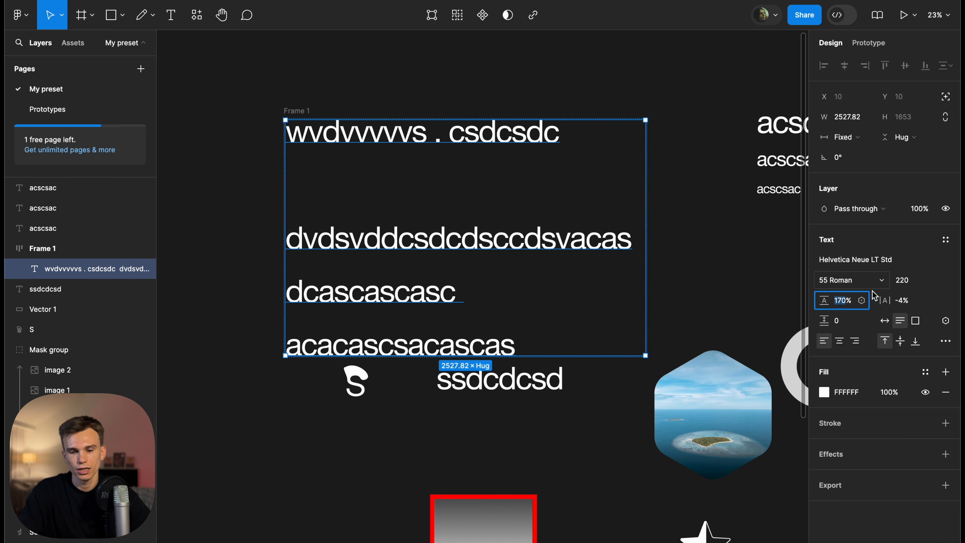
Reduce the multi-line paragraph's line height to 80%
{"action": "type", "text": "100"}
{"action": "key", "text": "Return"}
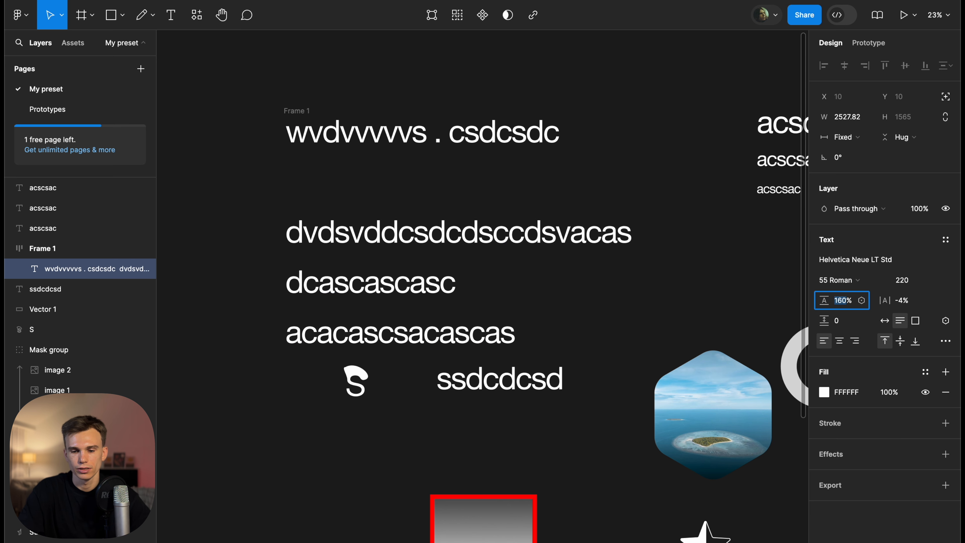
{"action": "type", "text": "80"}
{"action": "key", "text": "Return"}
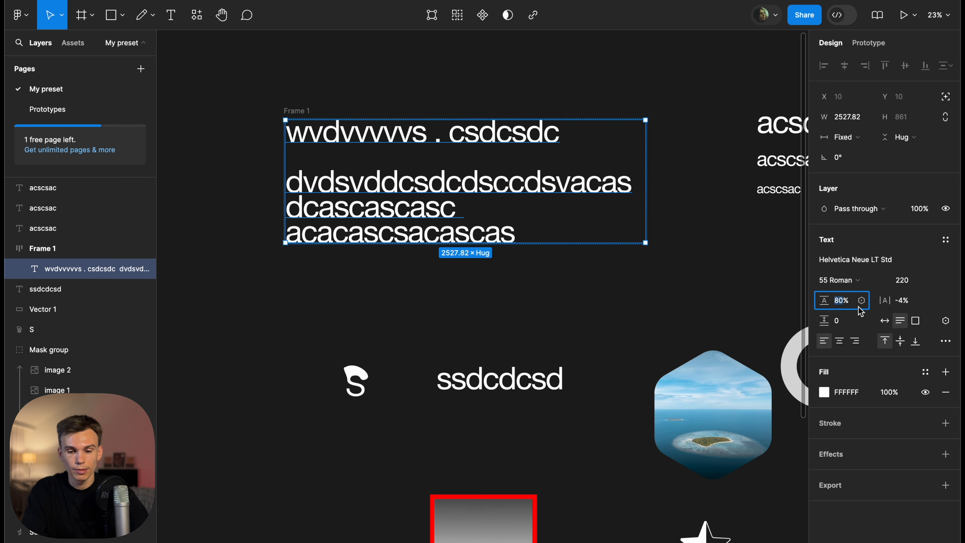
Set the paragraph's line height to Auto and remove the blank line after its first line
{"action": "type", "text": "a"}
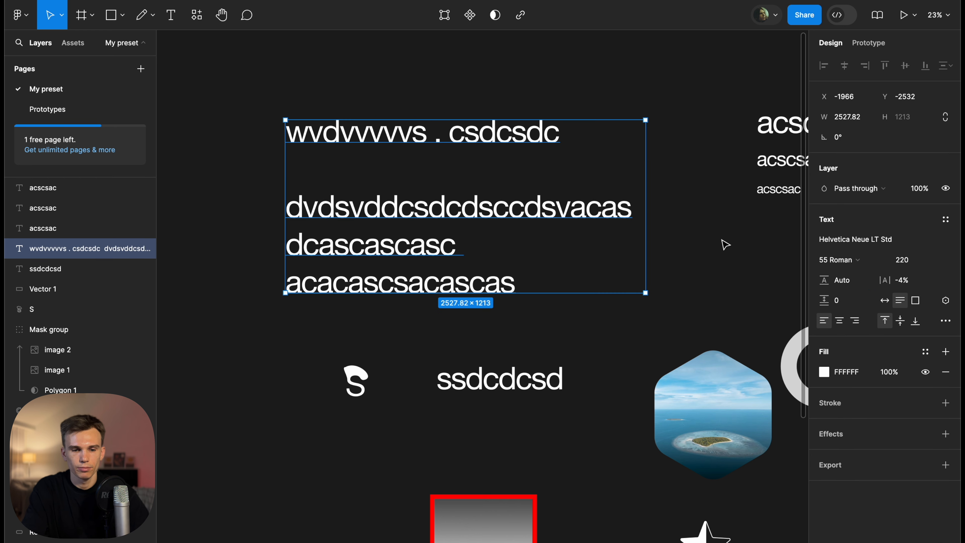
{"action": "left_click", "coordinate": [439, 223]}
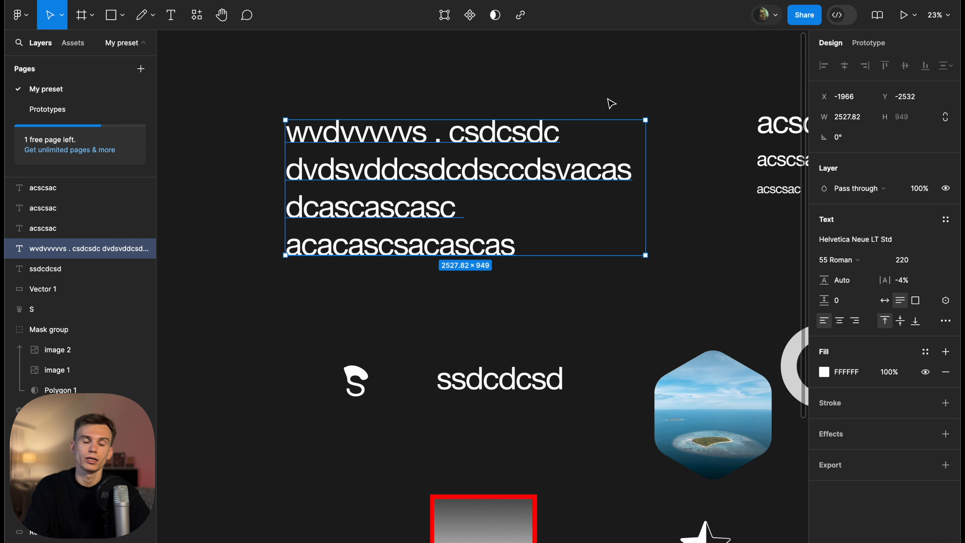
Inspect the gaps between the paragraph's letters up close and set its letter spacing to 6%
{"action": "left_click", "coordinate": [910, 281]}
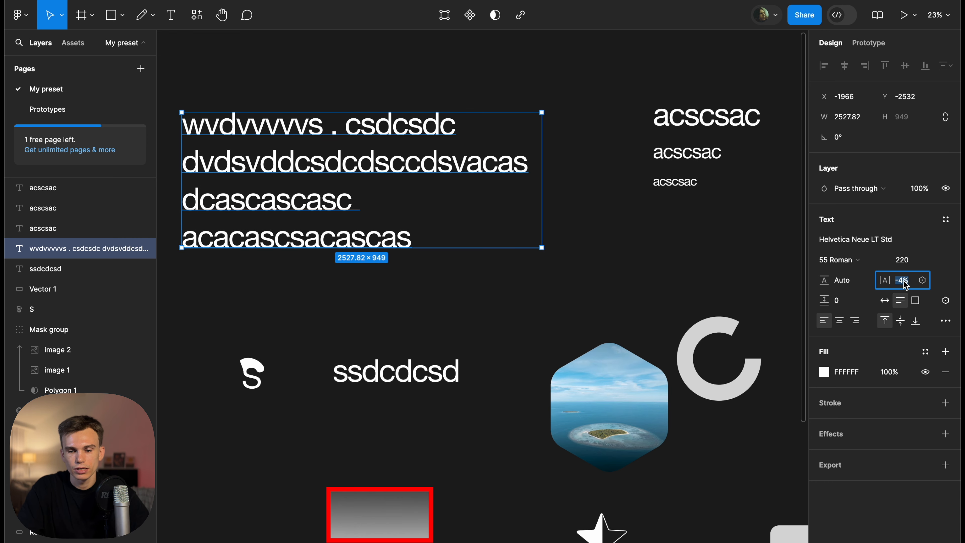
{"action": "scroll", "coordinate": [370, 129], "scroll_direction": "up", "scroll_amount": 10}
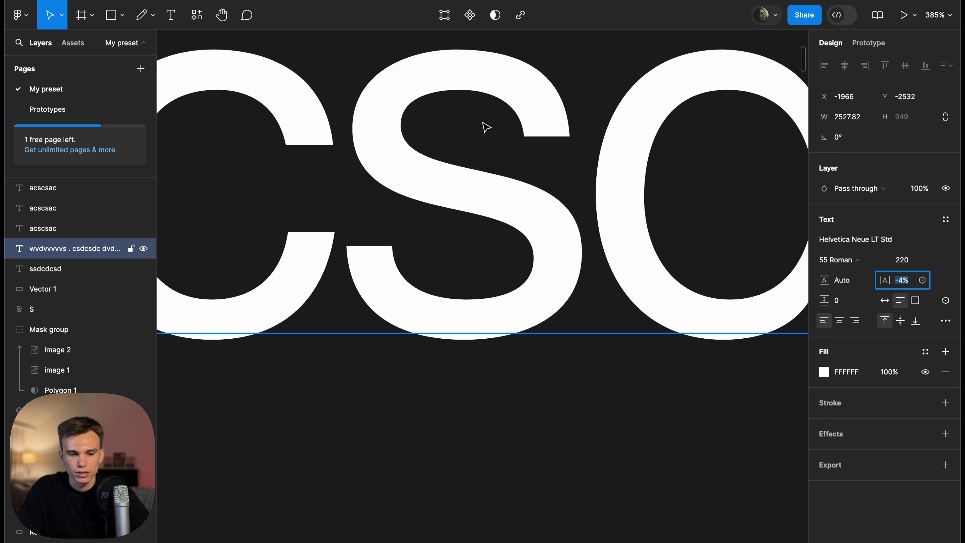
{"action": "scroll", "coordinate": [475, 264], "scroll_direction": "down", "scroll_amount": 5}
{"action": "scroll", "coordinate": [470, 156], "scroll_direction": "down", "scroll_amount": 5}
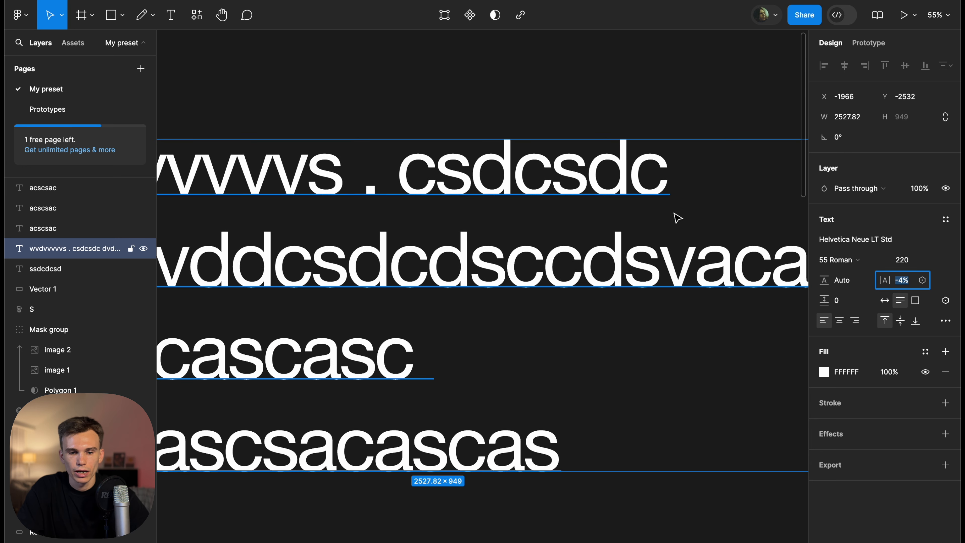
{"action": "type", "text": "6"}
{"action": "key", "text": "Return"}
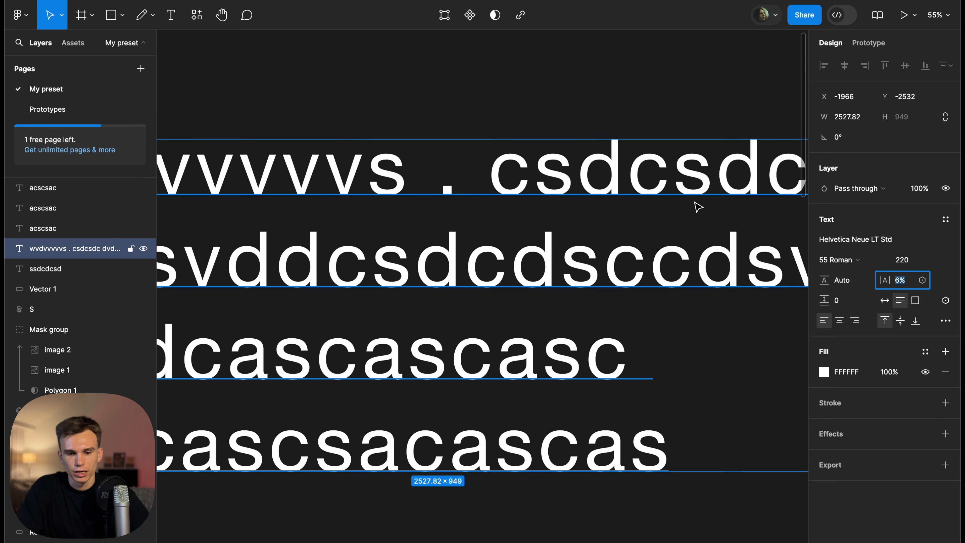
Set the paragraph's letter spacing to -4% and try entering auto as the value
{"action": "type", "text": "-4"}
{"action": "key", "text": "Return"}
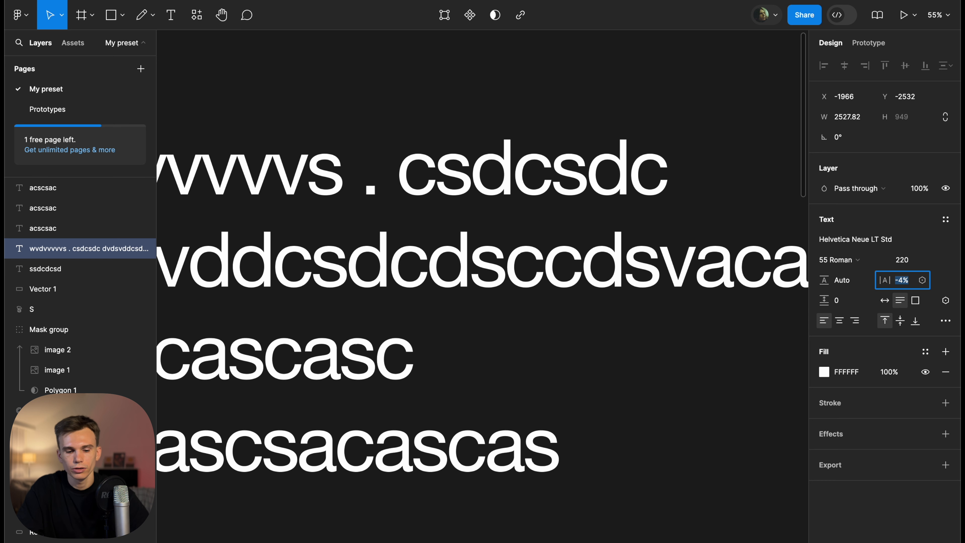
{"action": "type", "text": "auto"}
{"action": "key", "text": "Return"}
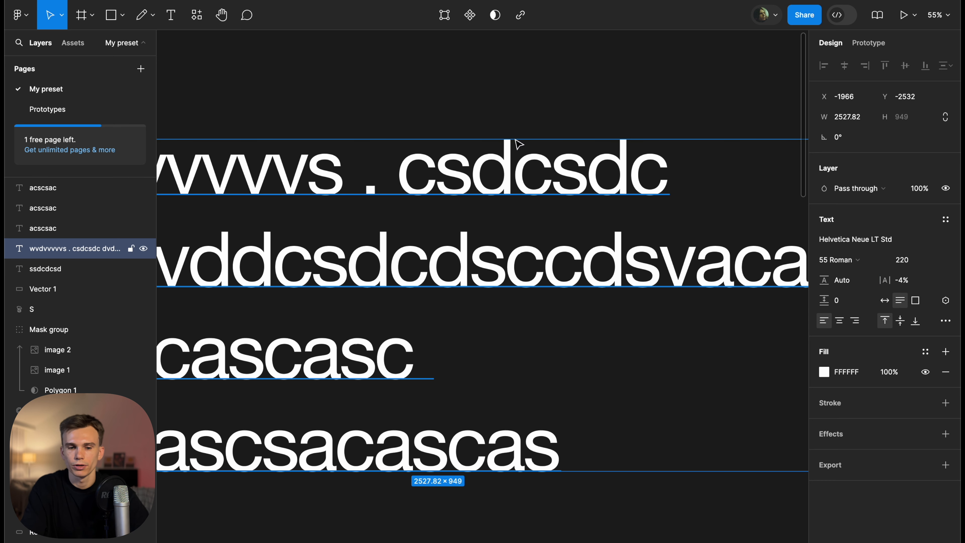
Set the paragraph's letter spacing to 0%
{"action": "left_click", "coordinate": [893, 278]}
{"action": "key", "text": "BackSpace"}
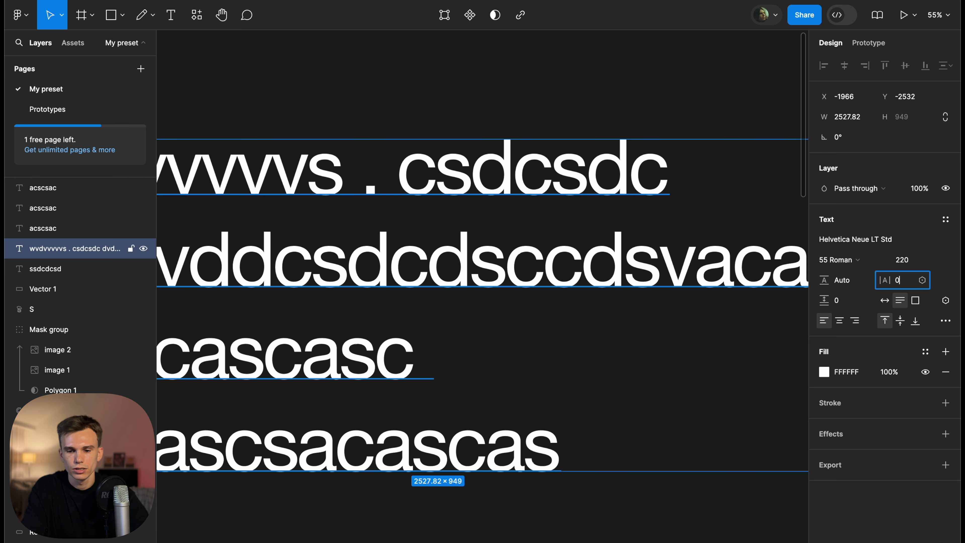
{"action": "key", "text": "Return"}
Try centre and right text alignment on the paragraph and return it to left alignment
{"action": "key", "text": "shift+1"}
{"action": "left_click", "coordinate": [840, 320]}
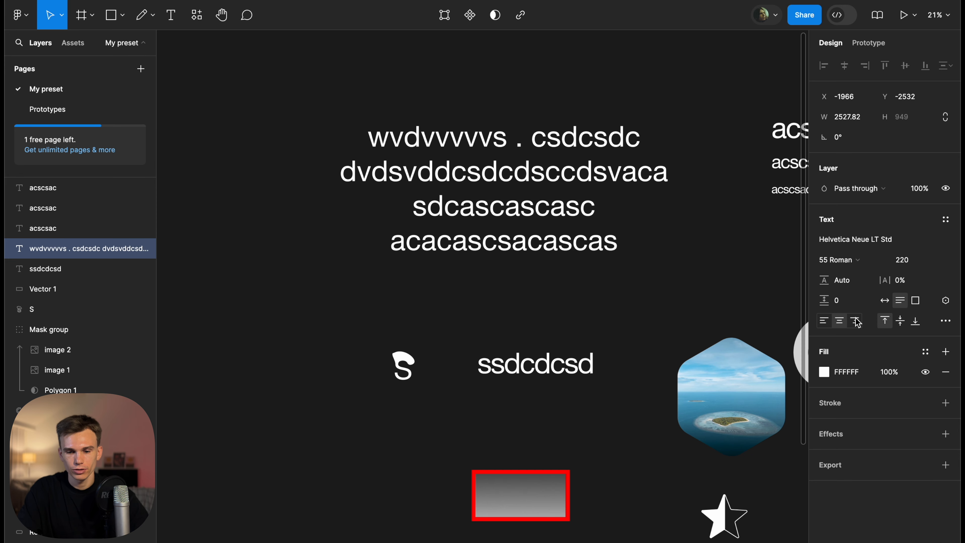
{"action": "left_click", "coordinate": [856, 322]}
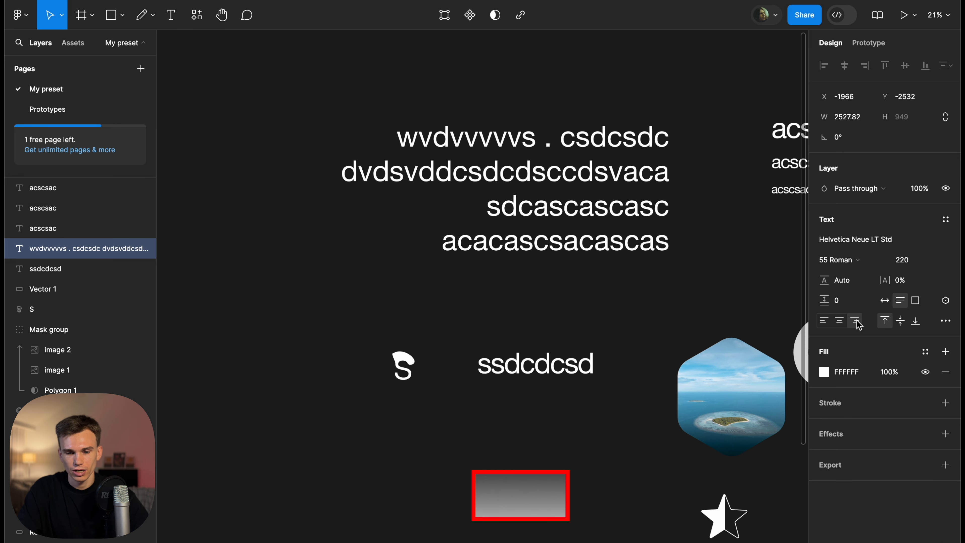
{"action": "left_click", "coordinate": [839, 321]}
{"action": "left_click", "coordinate": [825, 322]}
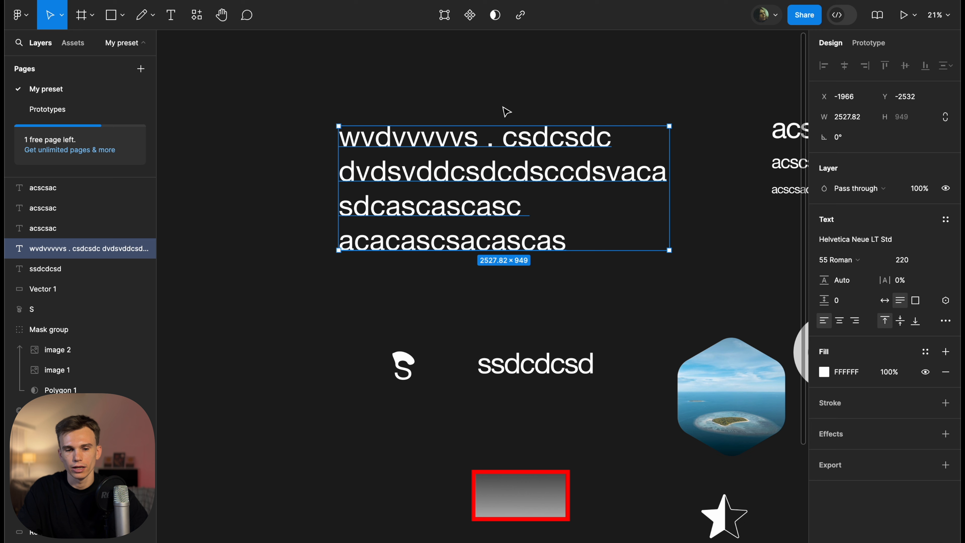
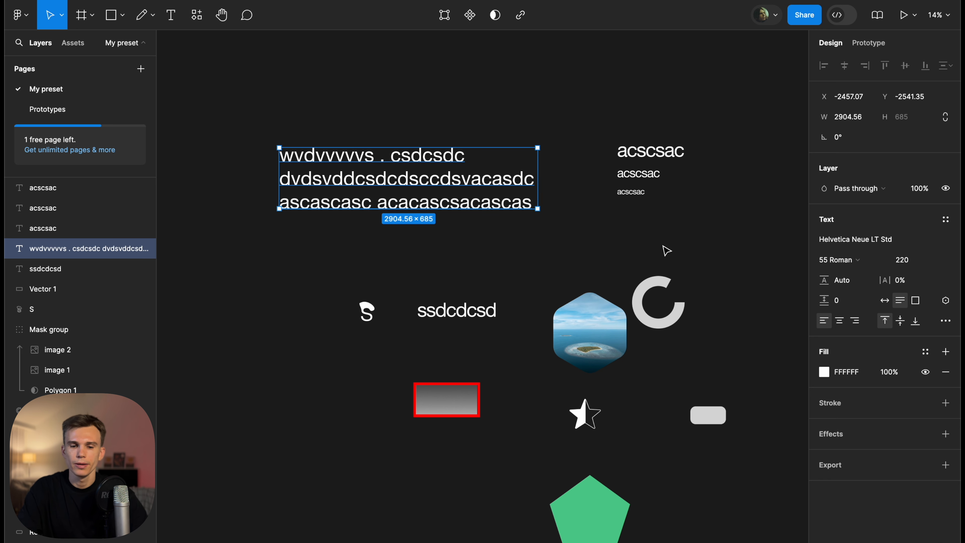
Set the paragraph's vertical text alignment to bottom
{"action": "left_click", "coordinate": [916, 320]}
{"action": "scroll", "coordinate": [455, 165], "scroll_direction": "up", "scroll_amount": 3}
{"action": "scroll", "coordinate": [417, 165], "scroll_direction": "up", "scroll_amount": 1}
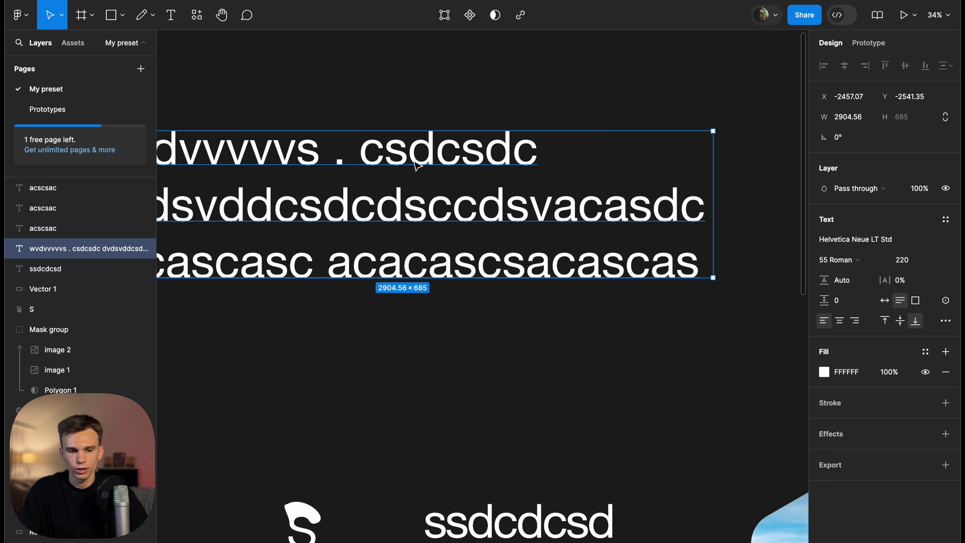
Switch the paragraph's text box to fixed size and extend its top edge upward to a height of about 1264
{"action": "scroll", "coordinate": [415, 157], "scroll_direction": "down", "scroll_amount": 3}
{"action": "left_click", "coordinate": [416, 119]}
{"action": "left_click", "coordinate": [405, 155]}
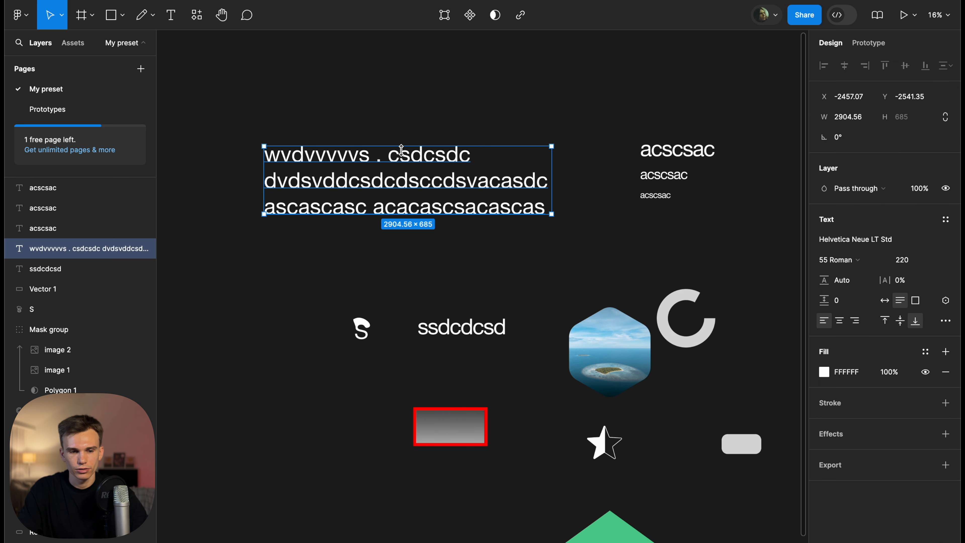
{"action": "key", "text": "Return"}
{"action": "key", "text": "Escape"}
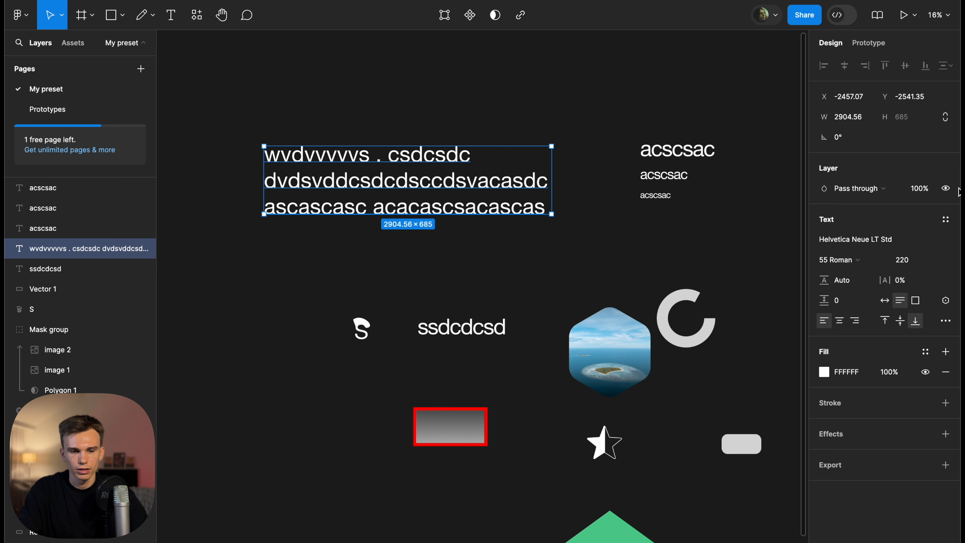
{"action": "left_click", "coordinate": [916, 301]}
{"action": "left_click_drag", "start_coordinate": [445, 148], "coordinate": [451, 90]}
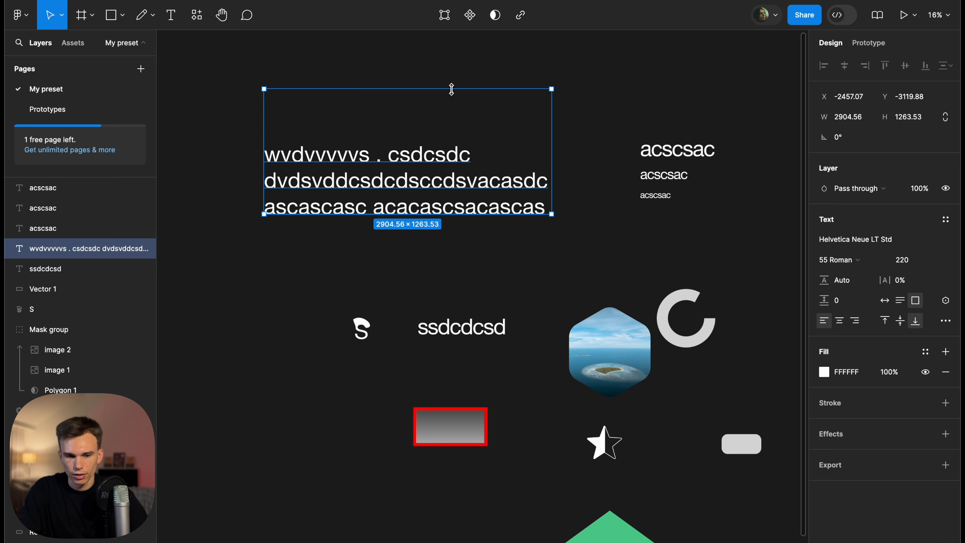
Try the vertical text alignments on the paragraph and return its box to auto height with top alignment
{"action": "left_click", "coordinate": [900, 320]}
{"action": "left_click", "coordinate": [886, 322]}
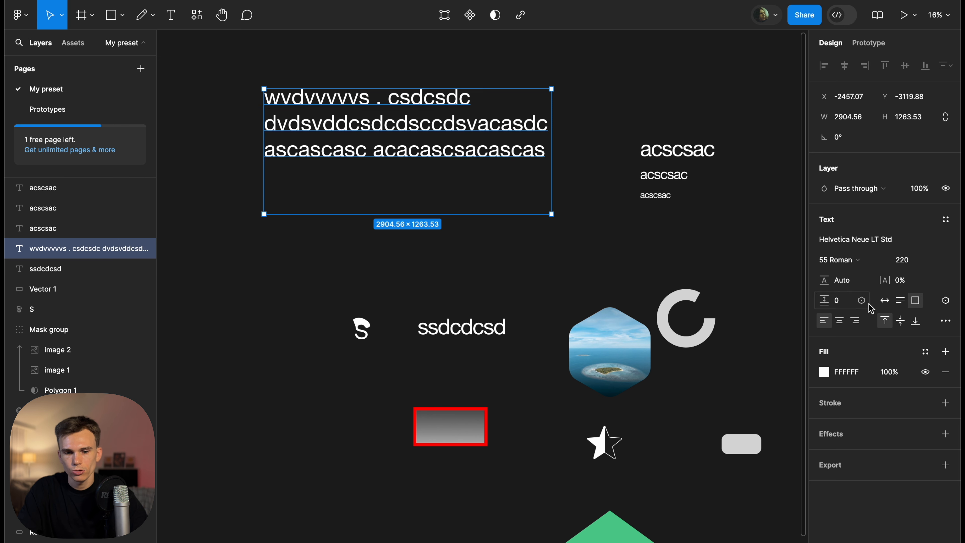
{"action": "left_click", "coordinate": [899, 321]}
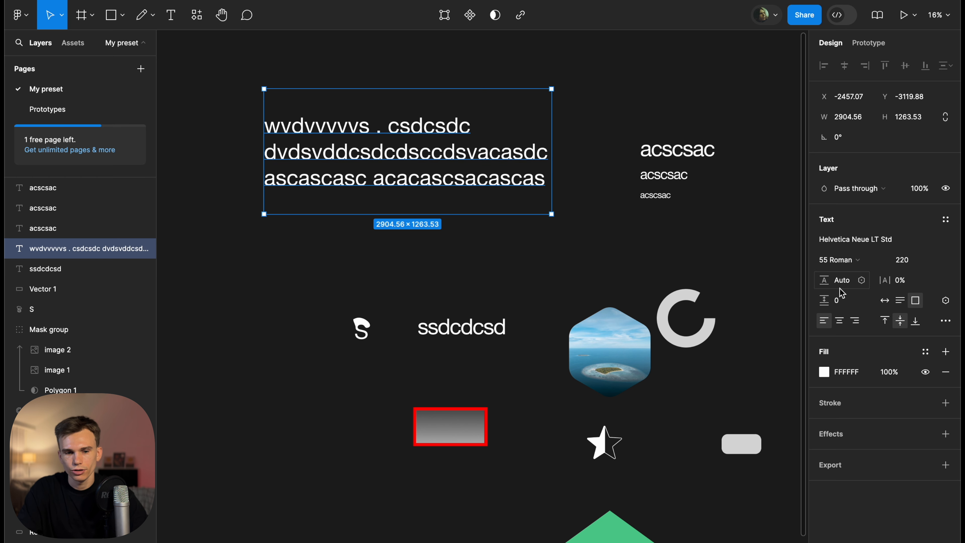
{"action": "left_click", "coordinate": [916, 321]}
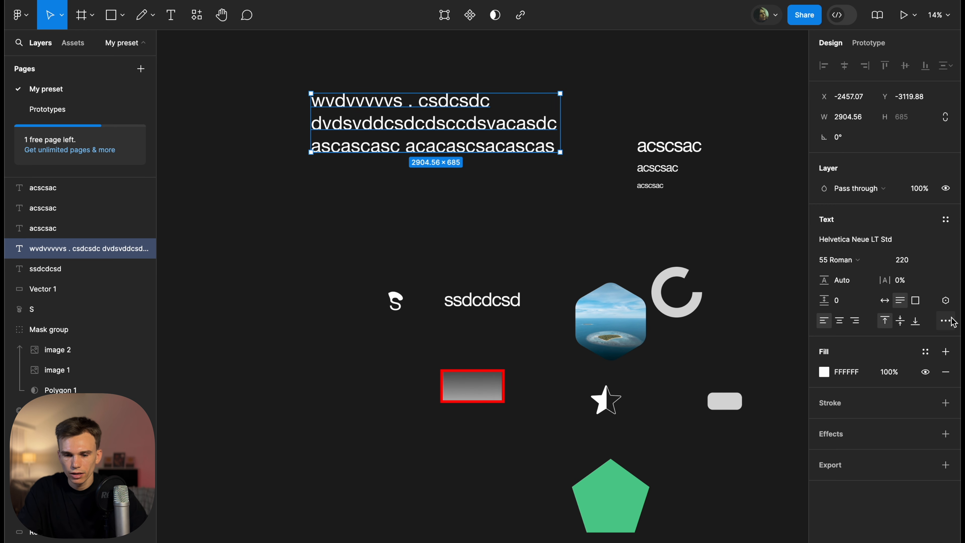
Review the paragraph's detailed type settings, try strikethrough decoration and leave the text underlined
{"action": "left_click", "coordinate": [952, 321]}
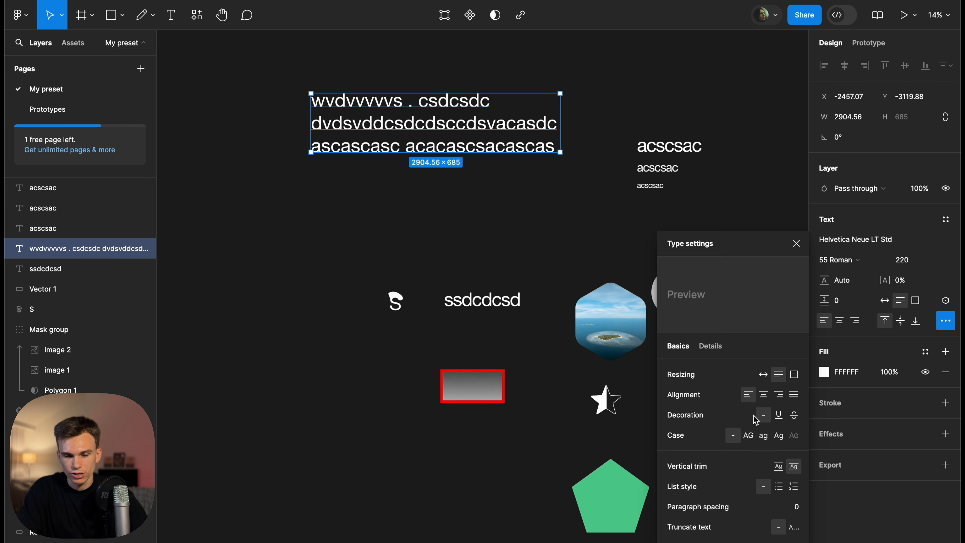
{"action": "left_click", "coordinate": [711, 346]}
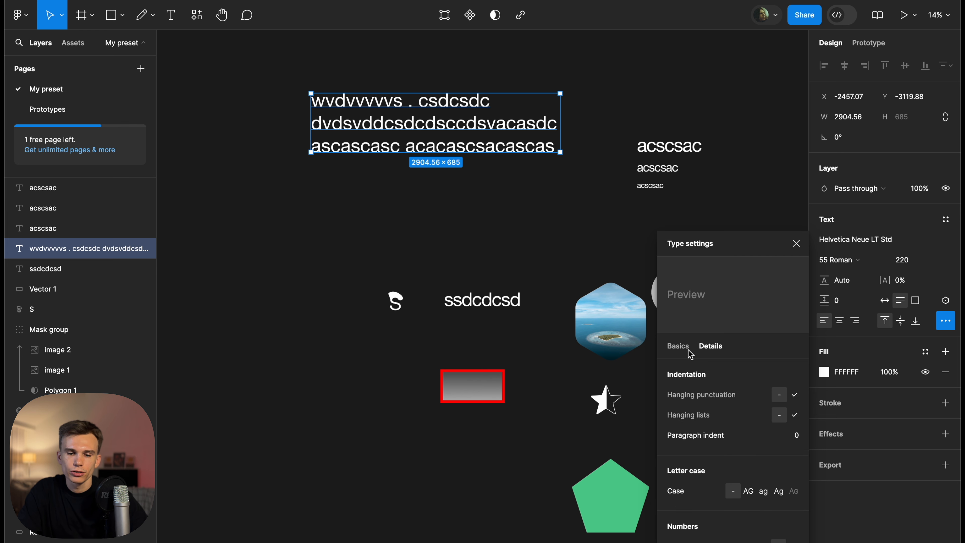
{"action": "left_click", "coordinate": [690, 354]}
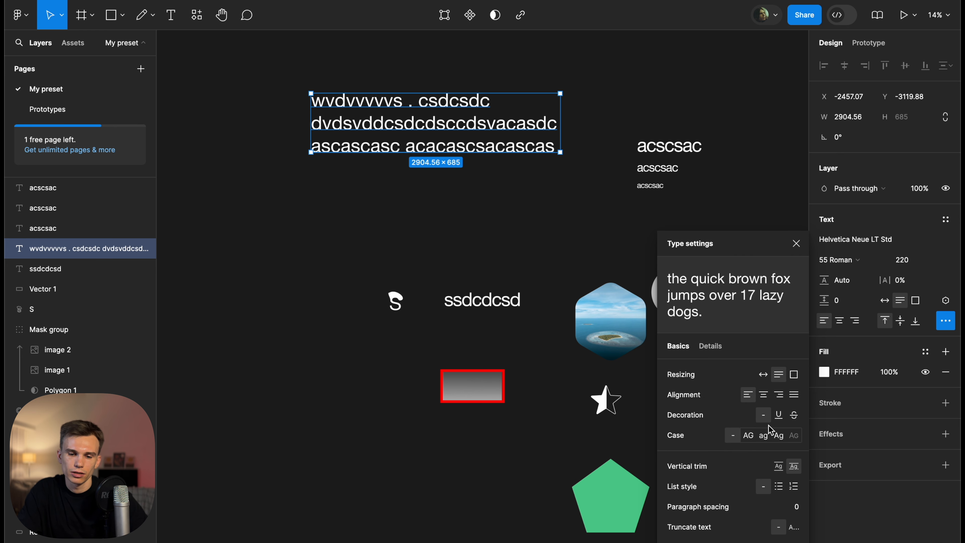
{"action": "left_click", "coordinate": [777, 416]}
{"action": "left_click", "coordinate": [793, 415]}
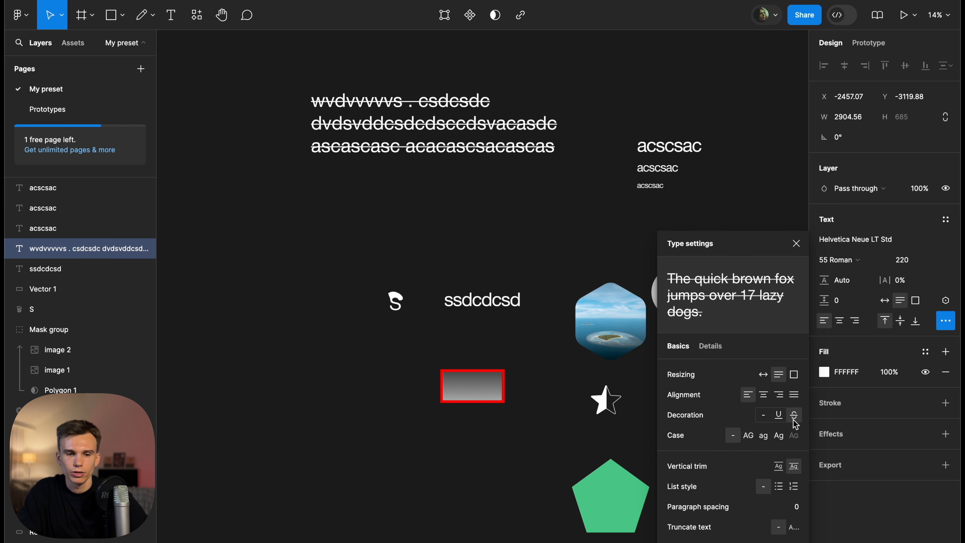
{"action": "left_click", "coordinate": [778, 415]}
Try uppercase, lowercase and title case on the paragraph and return it to its original case
{"action": "left_click", "coordinate": [748, 435]}
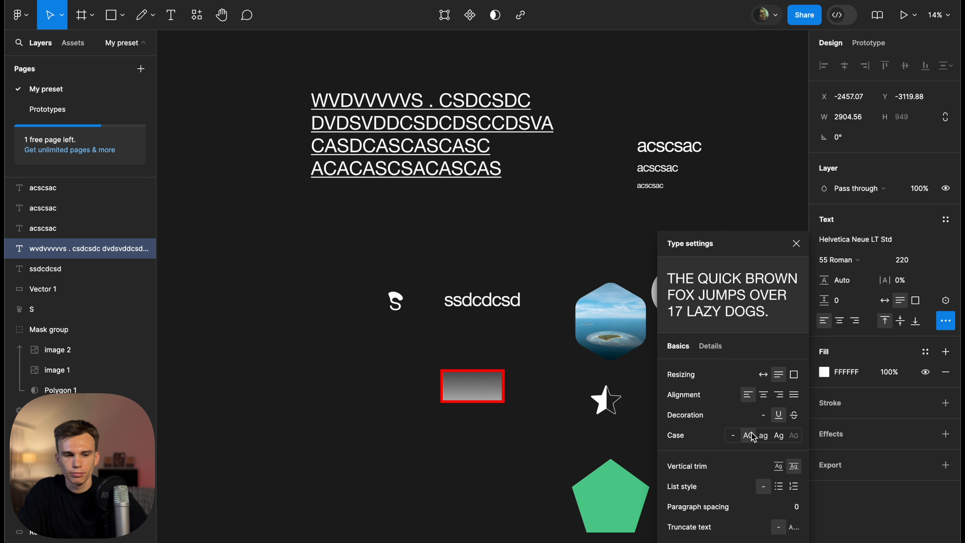
{"action": "left_click", "coordinate": [763, 436]}
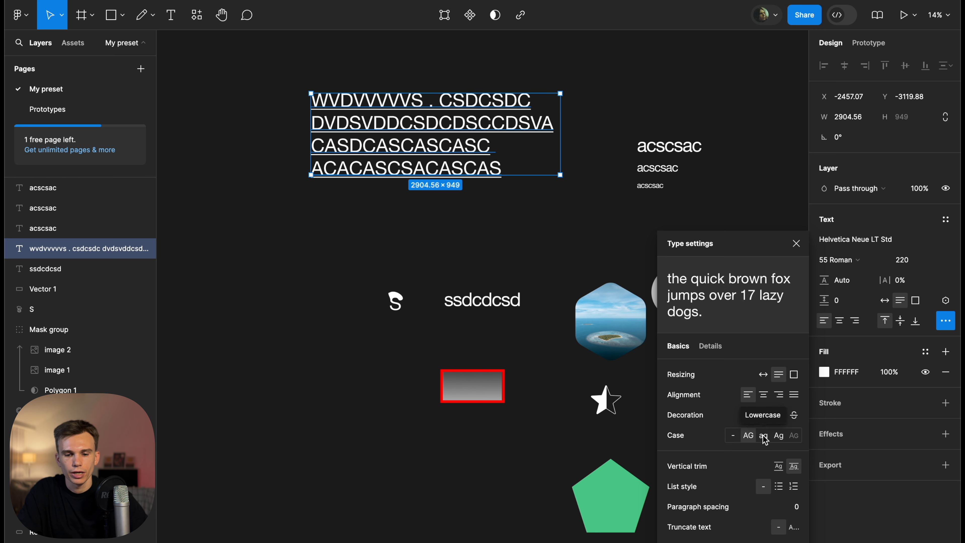
{"action": "left_click", "coordinate": [778, 435]}
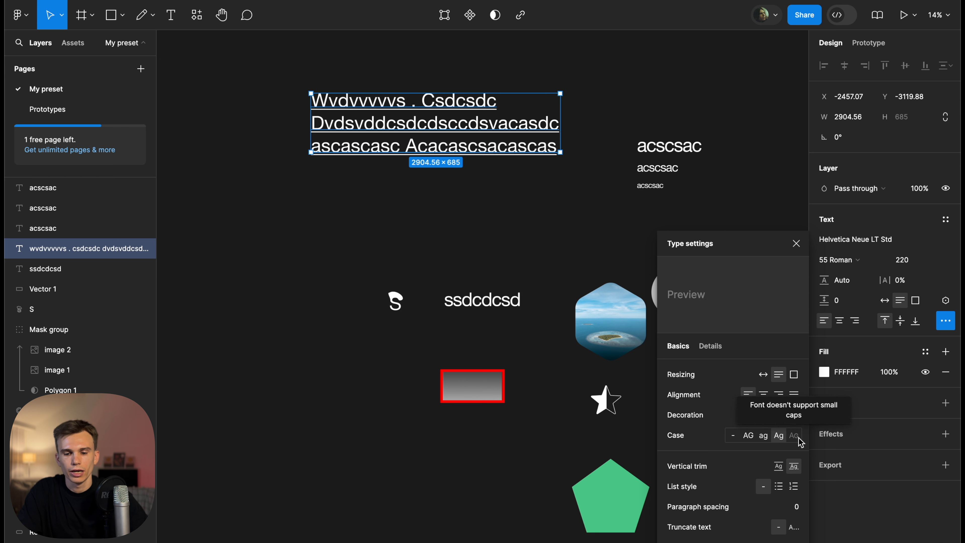
{"action": "left_click", "coordinate": [733, 435]}
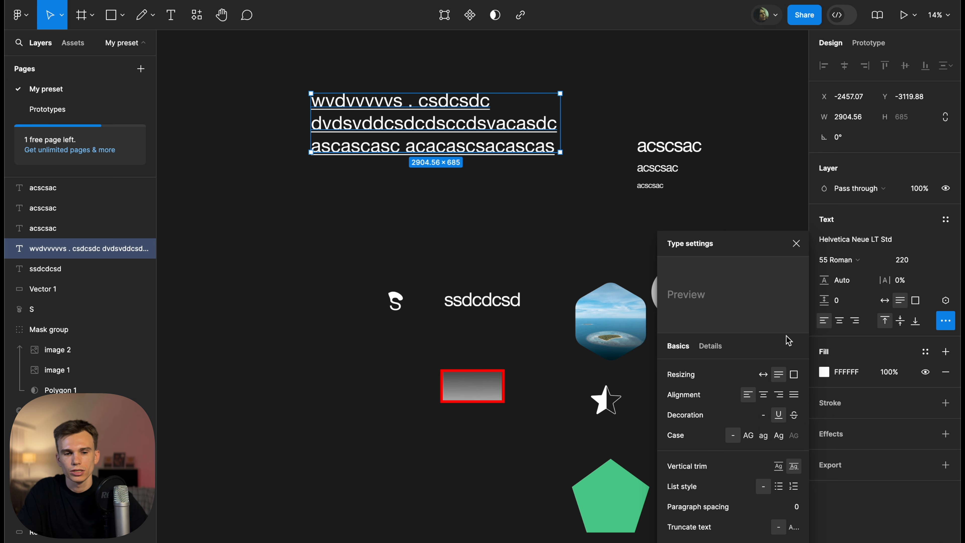
Edit the paragraph so its first two words start with a capital A, and insert another A before "vacasdc"
{"action": "key", "text": "Return"}
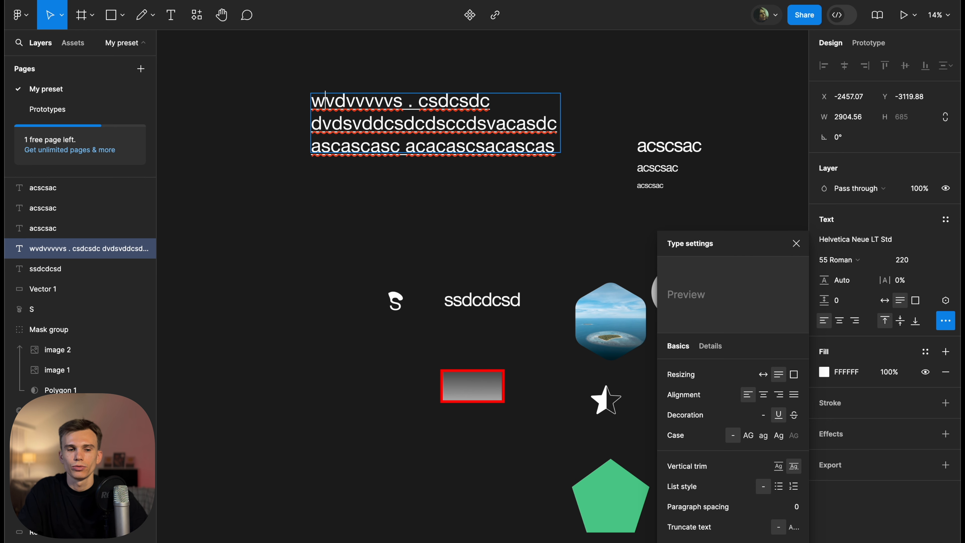
{"action": "key", "text": "BackSpace"}
{"action": "type", "text": "A"}
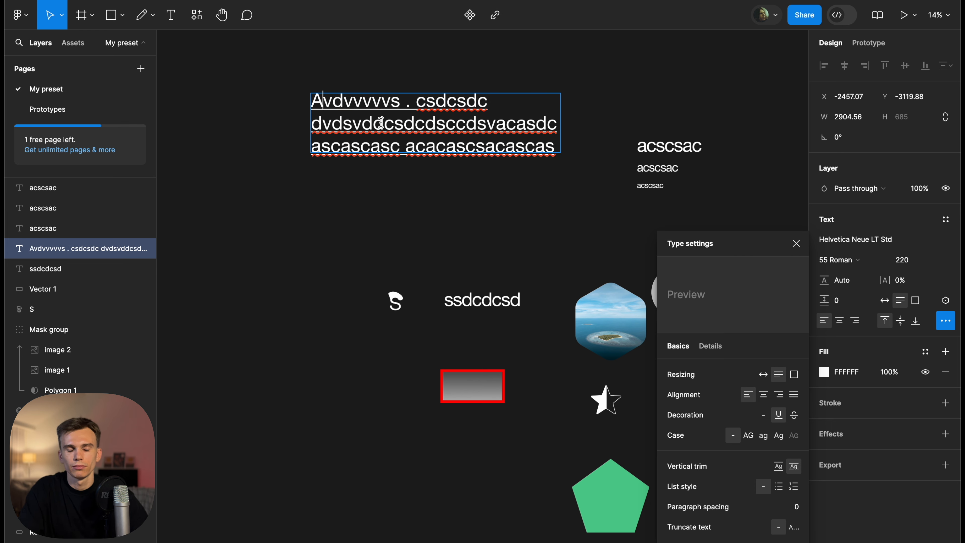
{"action": "left_click", "coordinate": [427, 101]}
{"action": "key", "text": "BackSpace"}
{"action": "type", "text": "A"}
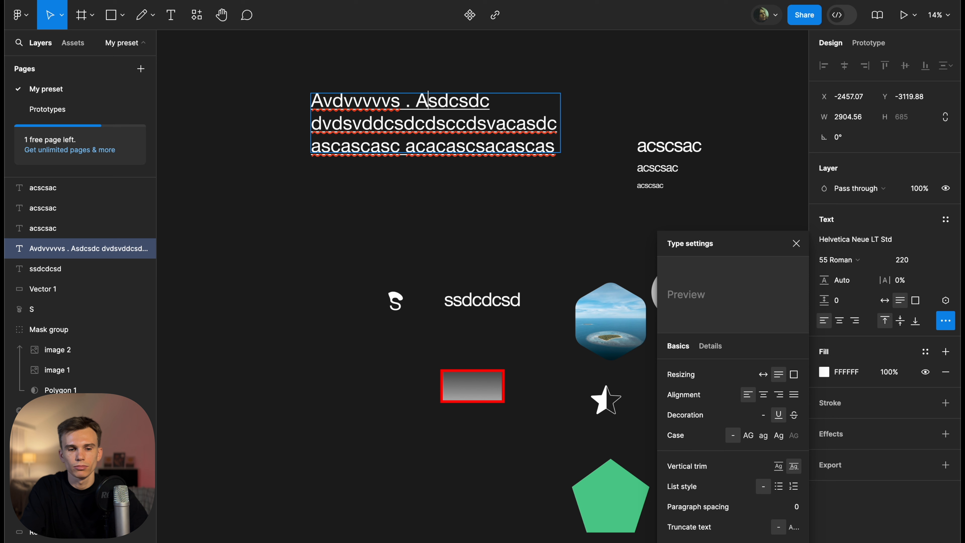
{"action": "double_click", "coordinate": [487, 126]}
{"action": "key", "text": "super+a"}
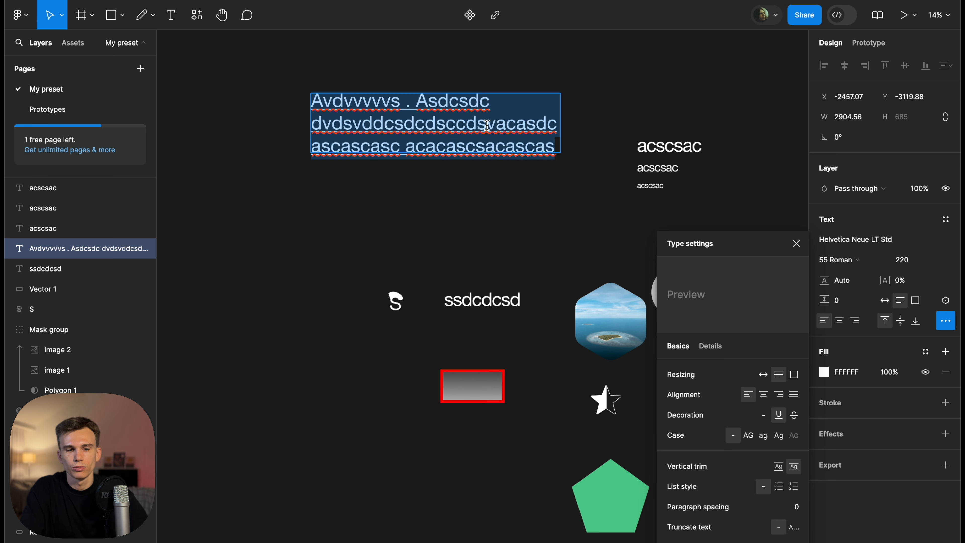
{"action": "left_click", "coordinate": [487, 125]}
{"action": "type", "text": "A"}
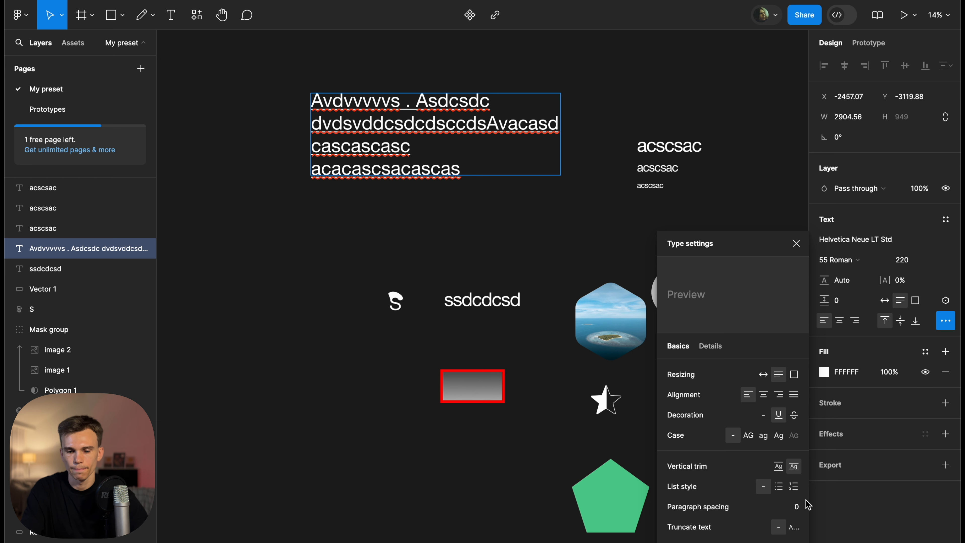
Try the standard vertical trim on the paragraph, examine the space above its letters and restore the tighter trim
{"action": "left_click", "coordinate": [779, 468]}
{"action": "left_click", "coordinate": [795, 470]}
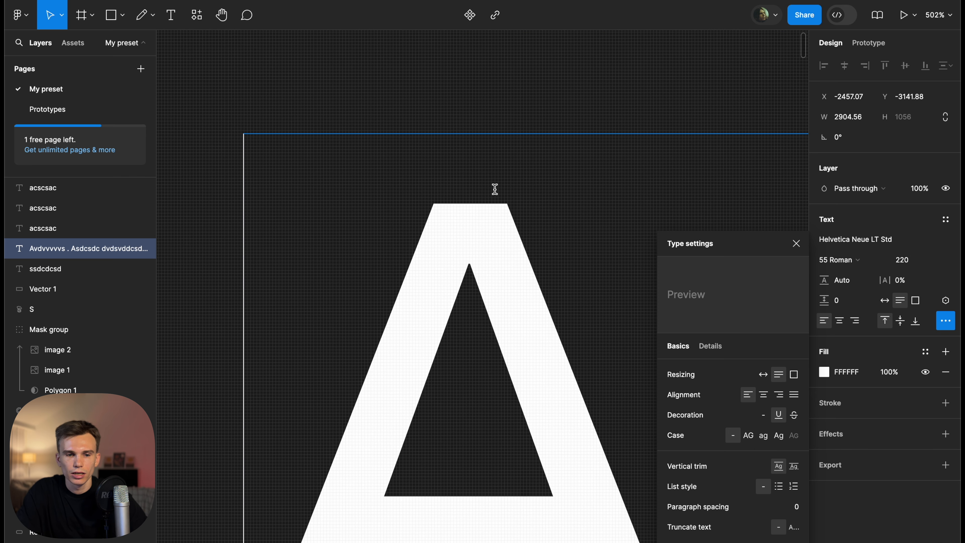
{"action": "scroll", "coordinate": [489, 185], "scroll_direction": "down", "scroll_amount": 5}
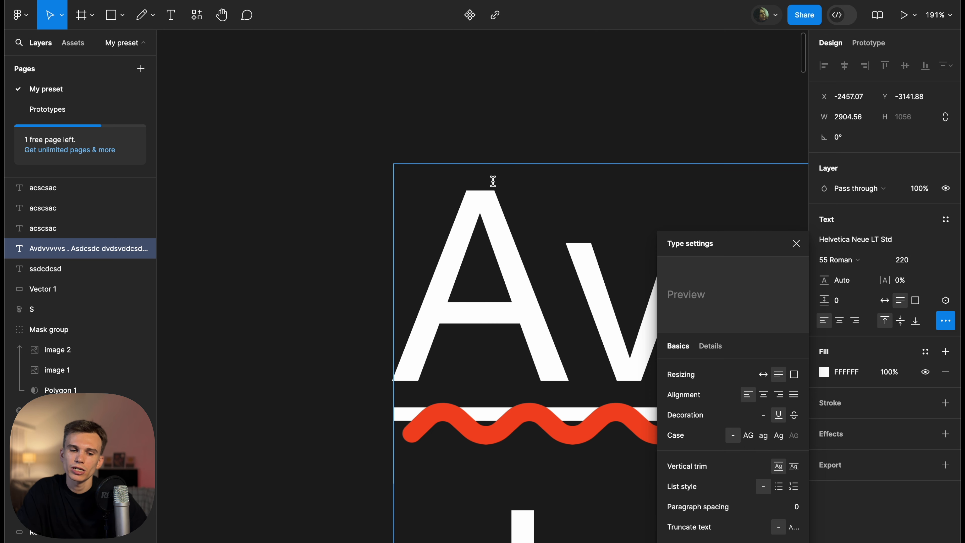
{"action": "scroll", "coordinate": [490, 182], "scroll_direction": "down", "scroll_amount": 3}
{"action": "scroll", "coordinate": [482, 177], "scroll_direction": "down", "scroll_amount": 3}
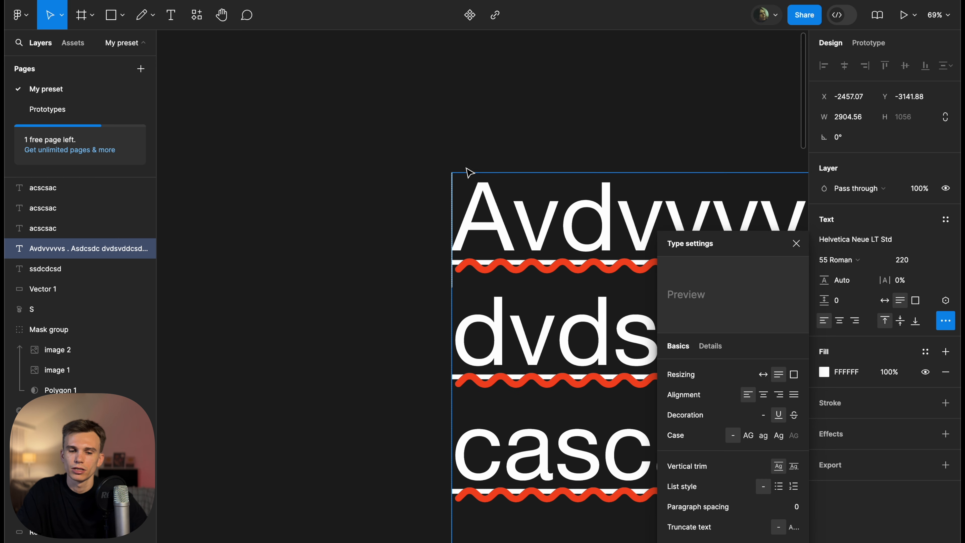
{"action": "scroll", "coordinate": [424, 163], "scroll_direction": "down", "scroll_amount": 4}
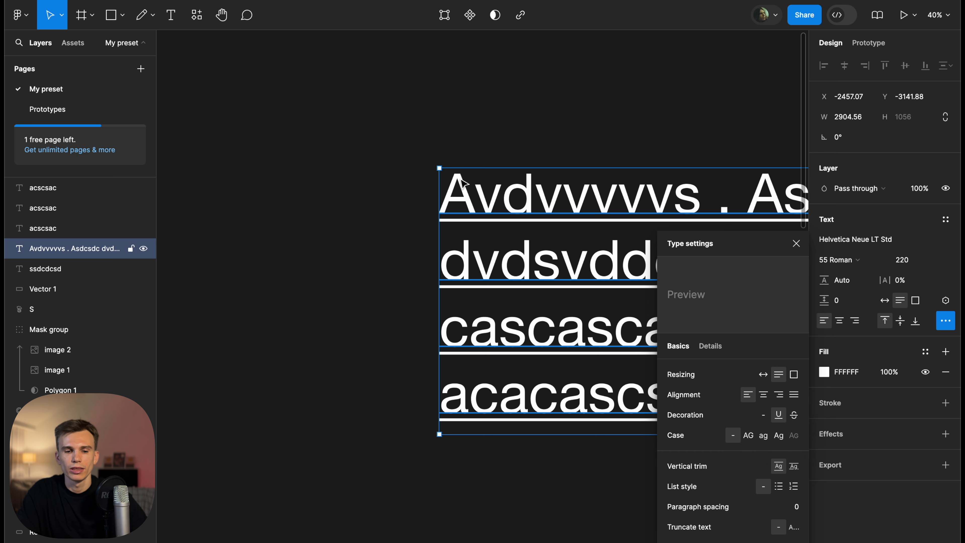
{"action": "left_click", "coordinate": [794, 466]}
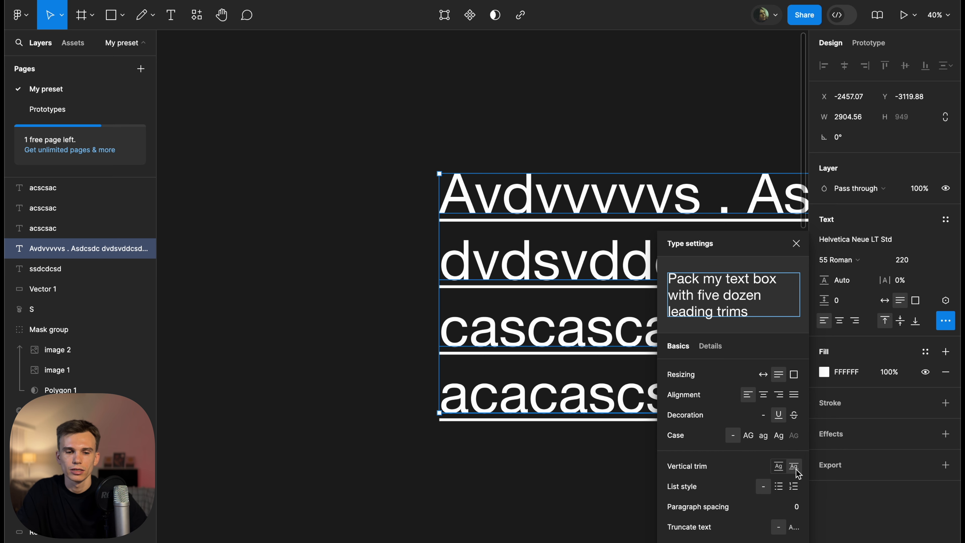
Try the bulleted and numbered list styles on the paragraph and return it to no list
{"action": "left_click", "coordinate": [778, 487]}
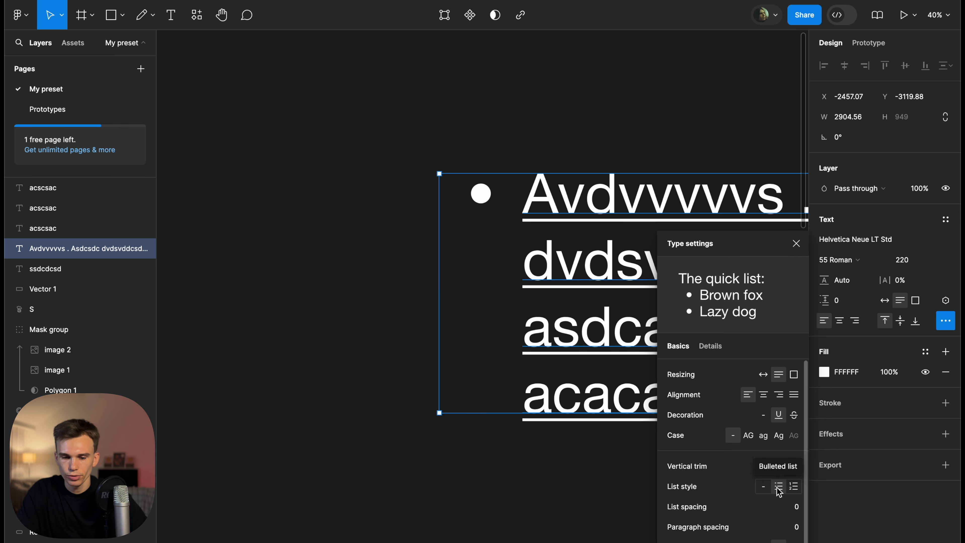
{"action": "left_click", "coordinate": [794, 487]}
{"action": "left_click", "coordinate": [764, 487]}
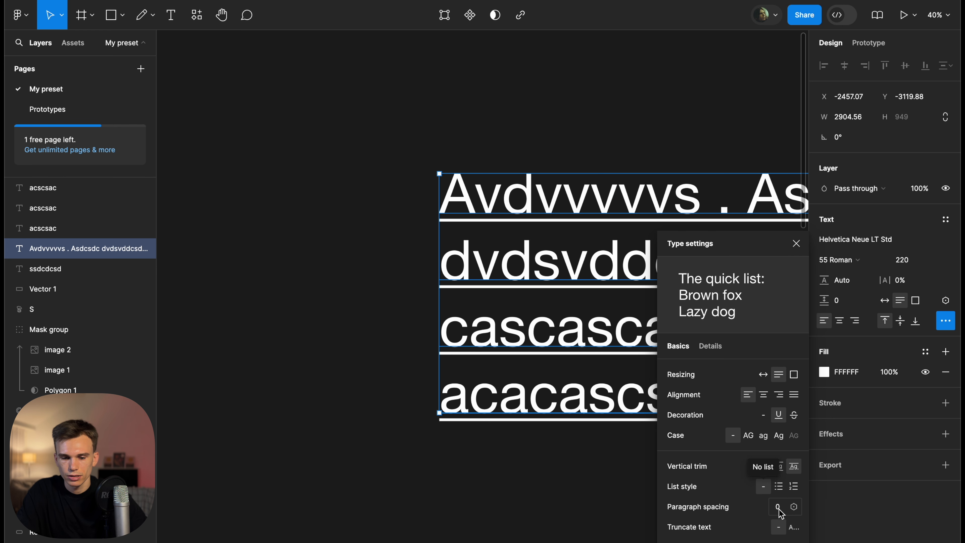
Turn on text truncation for the paragraph and check its full text in edit mode
{"action": "left_click", "coordinate": [793, 529]}
{"action": "scroll", "coordinate": [532, 338], "scroll_direction": "down", "scroll_amount": 5}
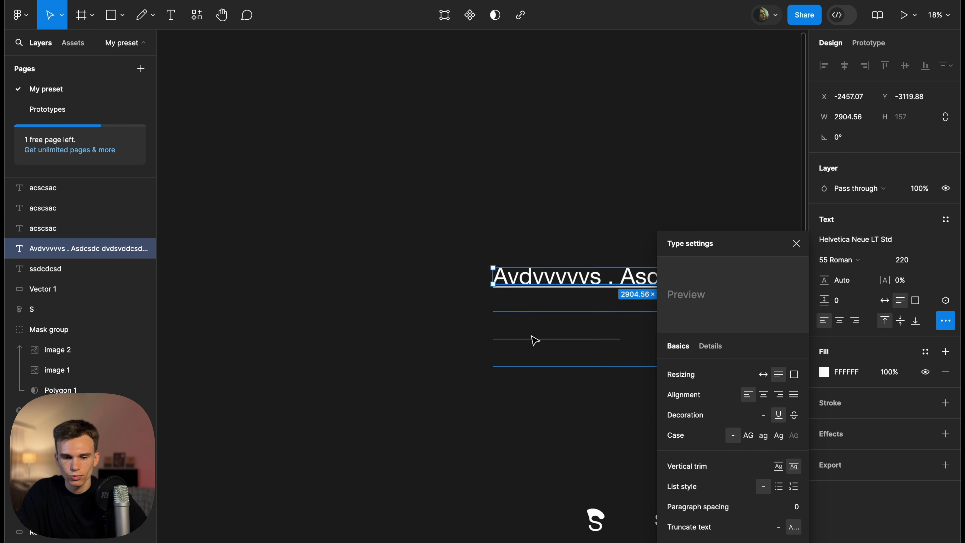
{"action": "left_click", "coordinate": [524, 223]}
{"action": "double_click", "coordinate": [392, 232]}
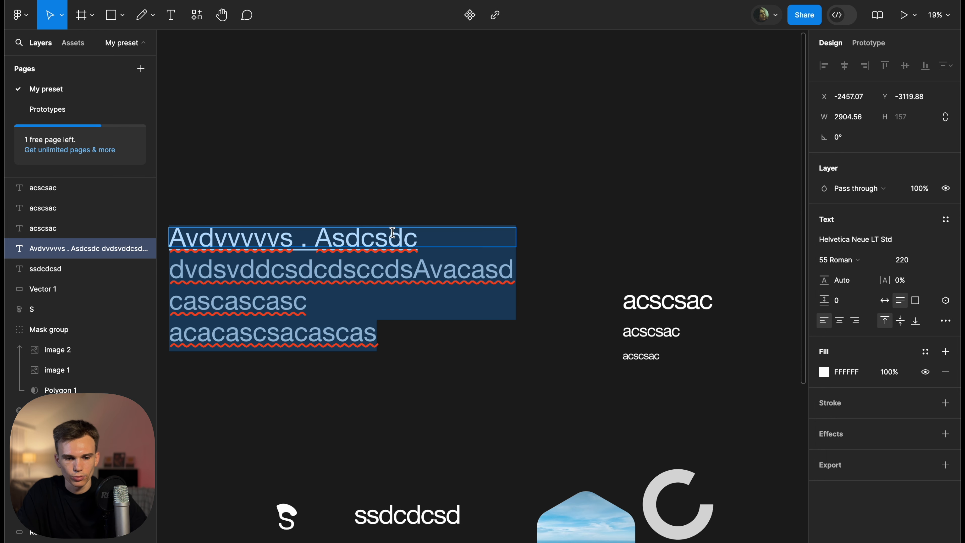
{"action": "key", "text": "Escape"}
{"action": "scroll", "coordinate": [610, 209], "scroll_direction": "left", "scroll_amount": 3}
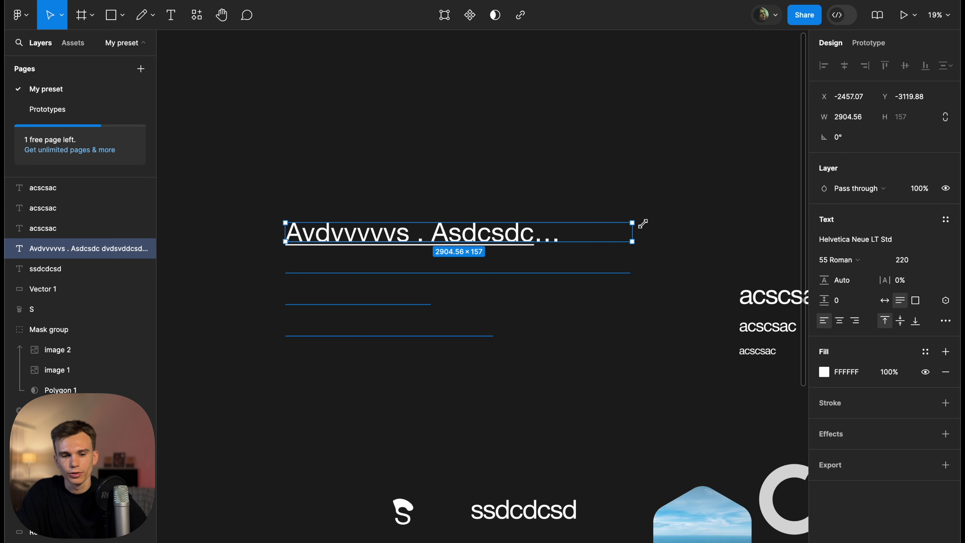
Extend the truncated paragraph's text box downward to a height of about 846 and reopen its type settings
{"action": "double_click", "coordinate": [529, 236]}
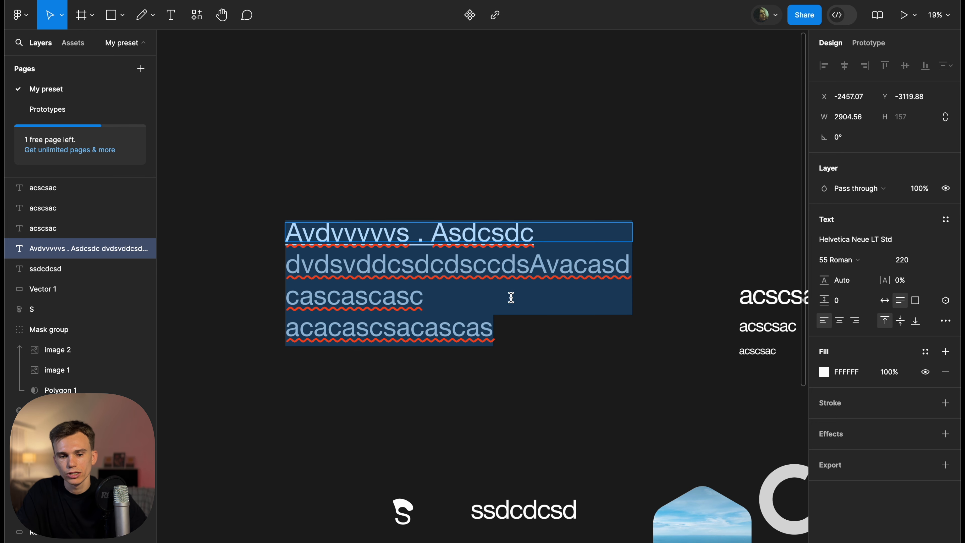
{"action": "key", "text": "Escape"}
{"action": "left_click_drag", "start_coordinate": [575, 261], "coordinate": [600, 323]}
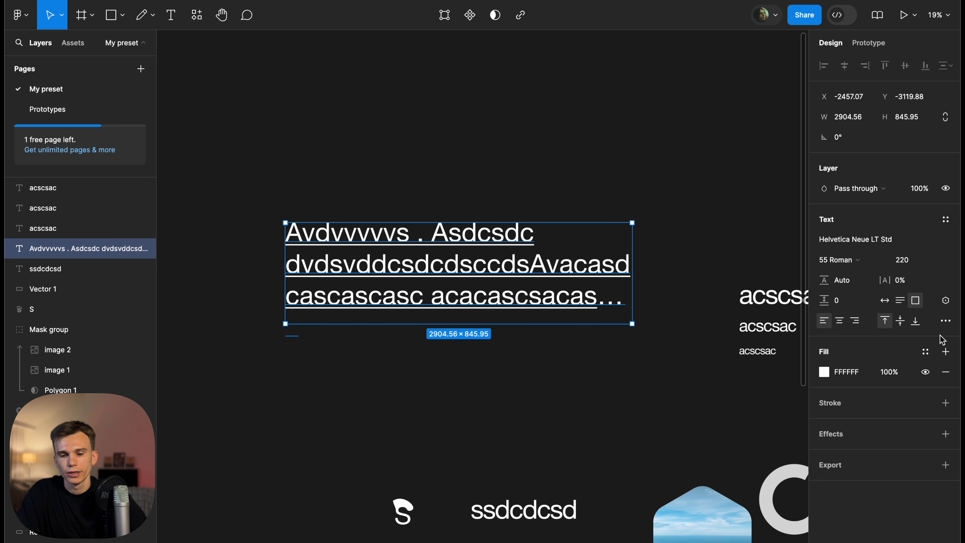
{"action": "left_click", "coordinate": [946, 321]}
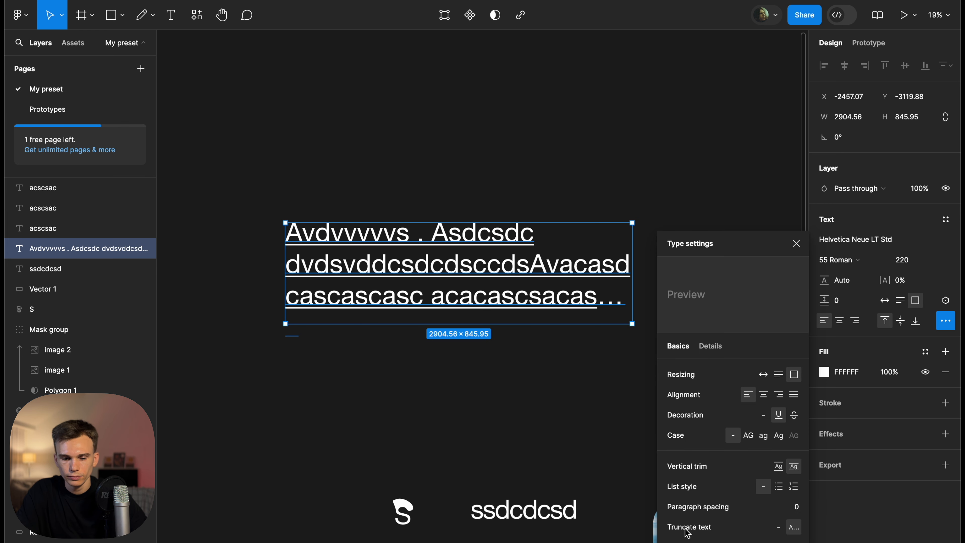
Browse the plugins and widgets, and insert the recently used Checklist widget onto the canvas
{"action": "left_click", "coordinate": [197, 15]}
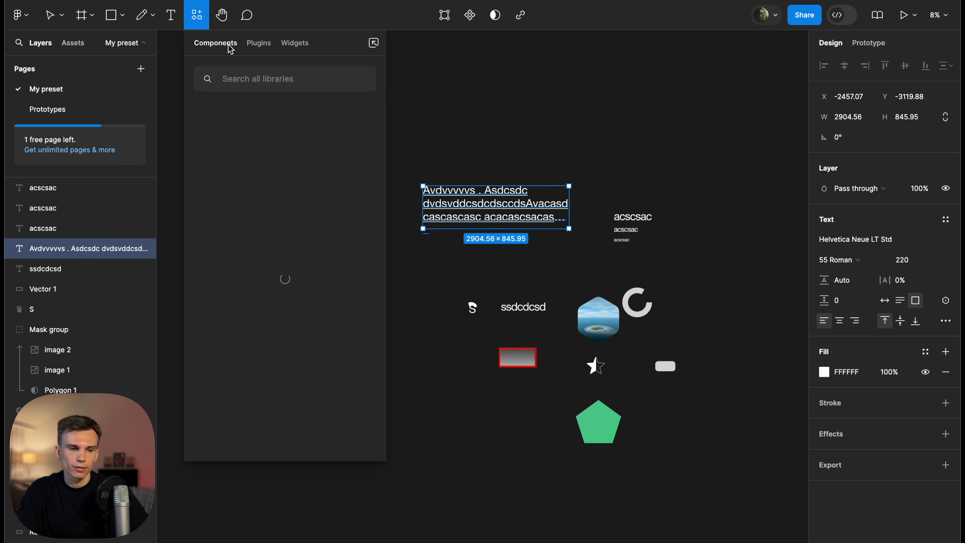
{"action": "left_click", "coordinate": [260, 42]}
{"action": "left_click", "coordinate": [304, 44]}
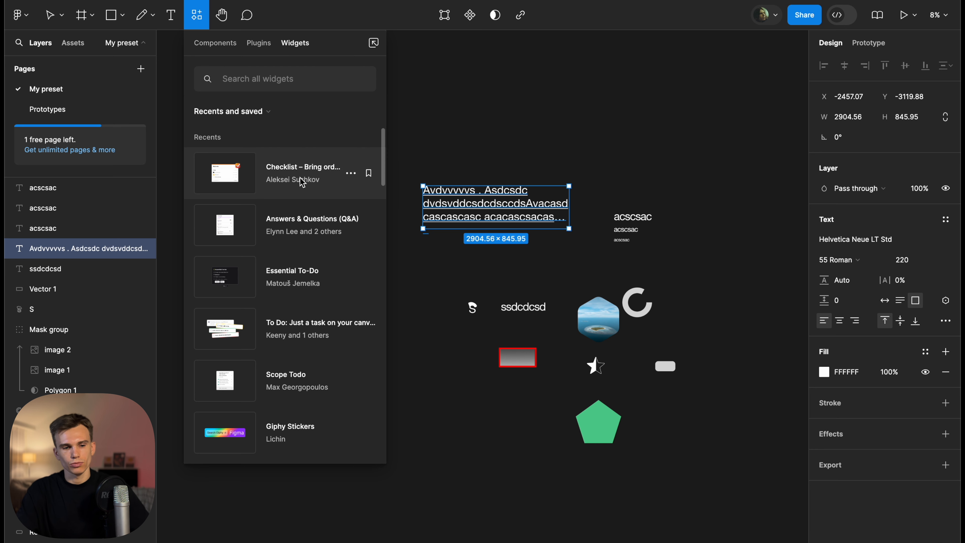
{"action": "left_click", "coordinate": [300, 184]}
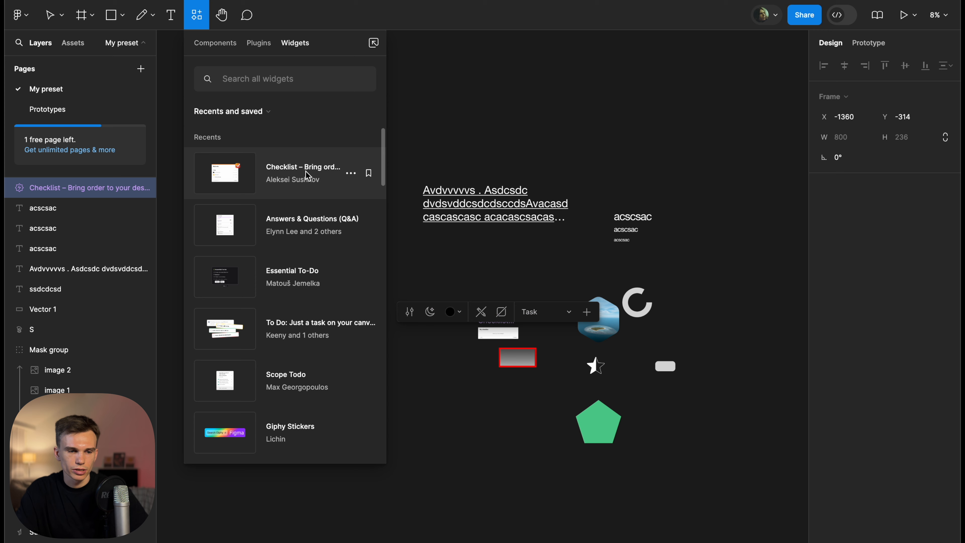
{"action": "left_click", "coordinate": [474, 133]}
Add a task to the My checklist widget
{"action": "scroll", "coordinate": [601, 411], "scroll_direction": "up", "scroll_amount": 5}
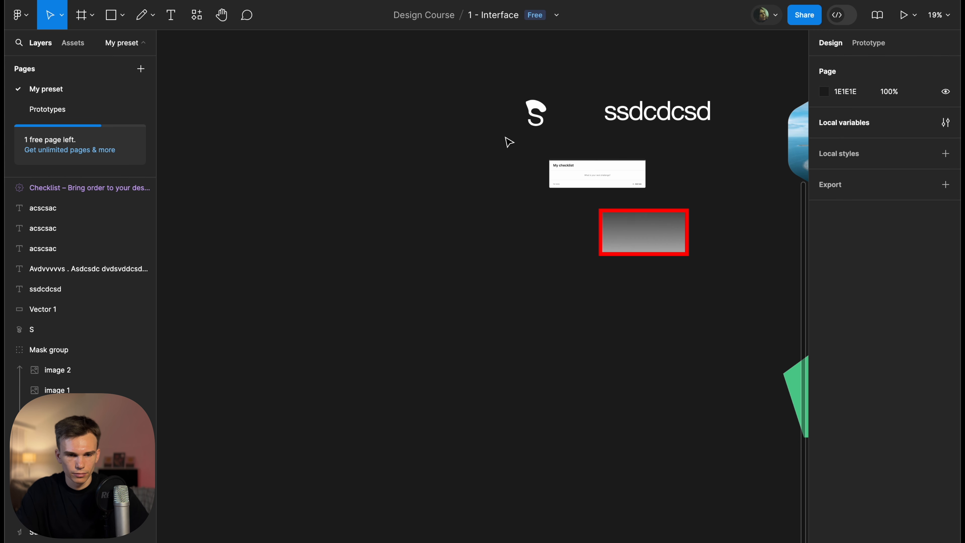
{"action": "scroll", "coordinate": [510, 142], "scroll_direction": "down", "scroll_amount": 1}
{"action": "scroll", "coordinate": [576, 155], "scroll_direction": "up", "scroll_amount": 12}
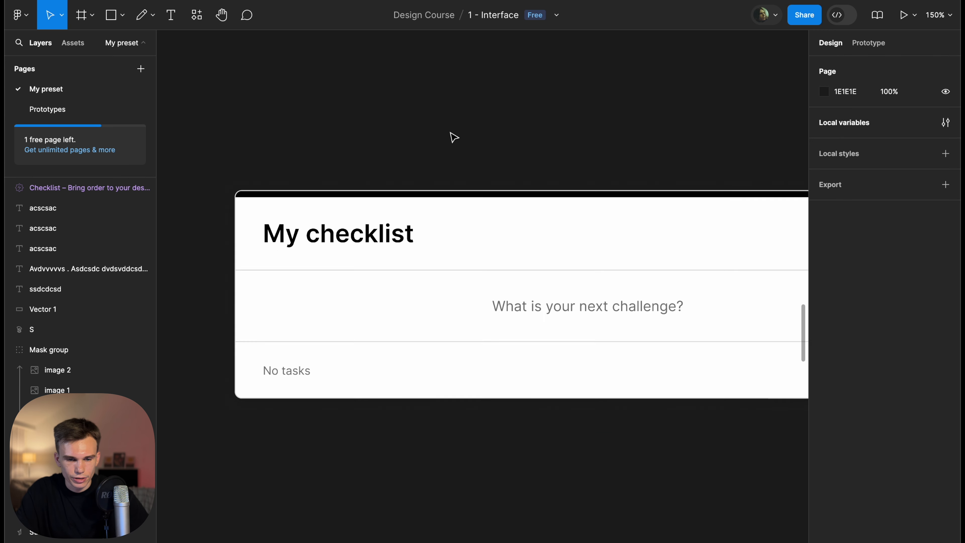
{"action": "scroll", "coordinate": [454, 137], "scroll_direction": "down", "scroll_amount": 3}
{"action": "scroll", "coordinate": [678, 300], "scroll_direction": "up", "scroll_amount": 2}
{"action": "left_click", "coordinate": [716, 267]}
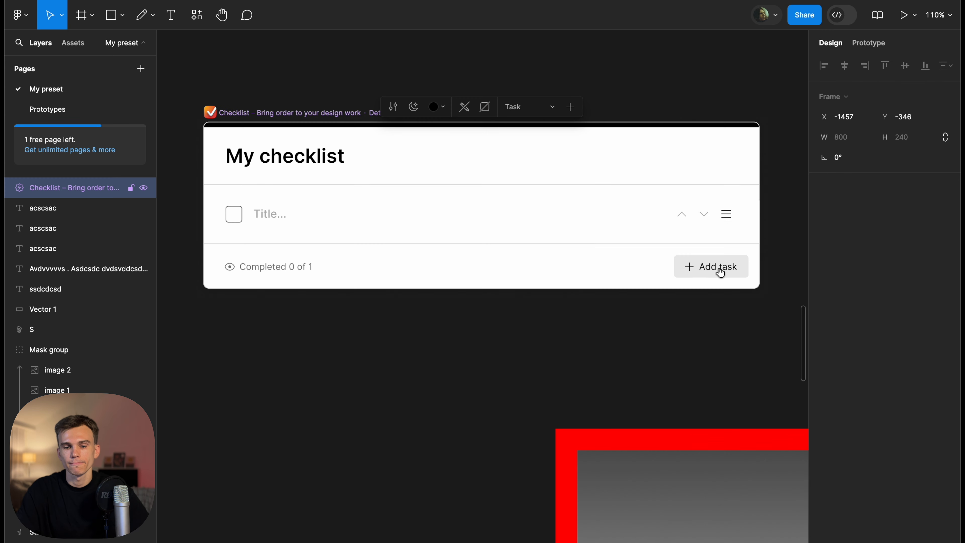
Title the first checklist task "erferferferf" and add a second task titled "ewcccsdcd"
{"action": "left_click", "coordinate": [298, 207]}
{"action": "type", "text": "erferferferf"}
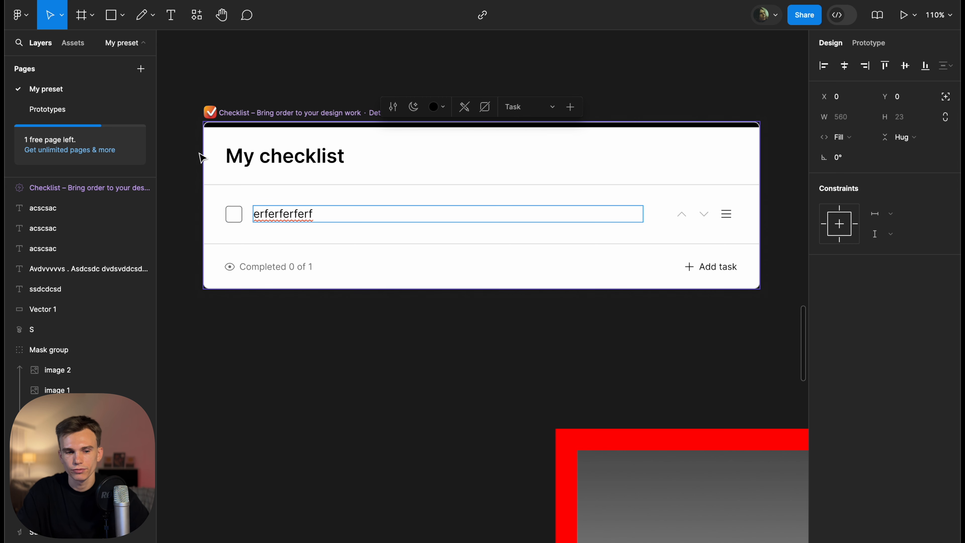
{"action": "left_click", "coordinate": [707, 269]}
{"action": "left_click", "coordinate": [707, 269]}
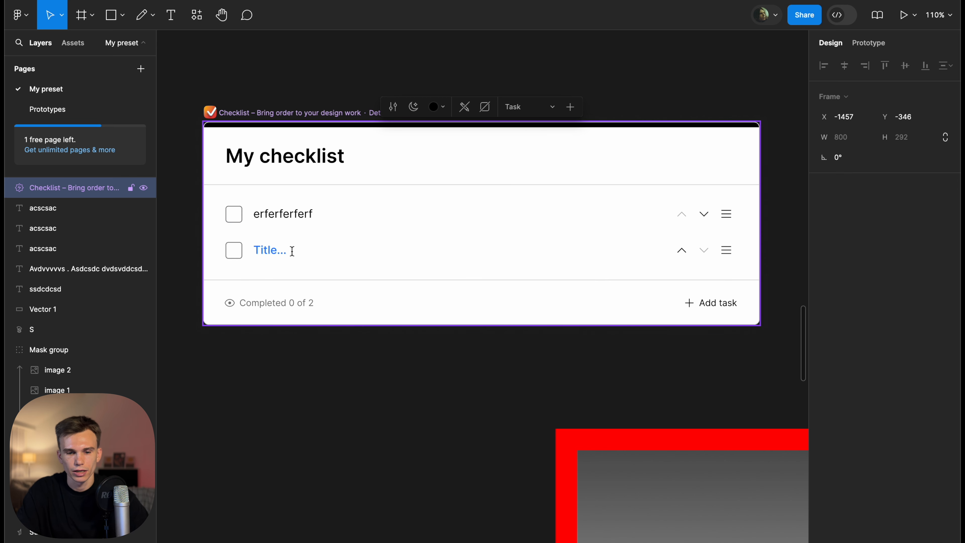
{"action": "left_click", "coordinate": [293, 250]}
{"action": "type", "text": "ewcccsdcd"}
{"action": "left_click", "coordinate": [353, 375]}
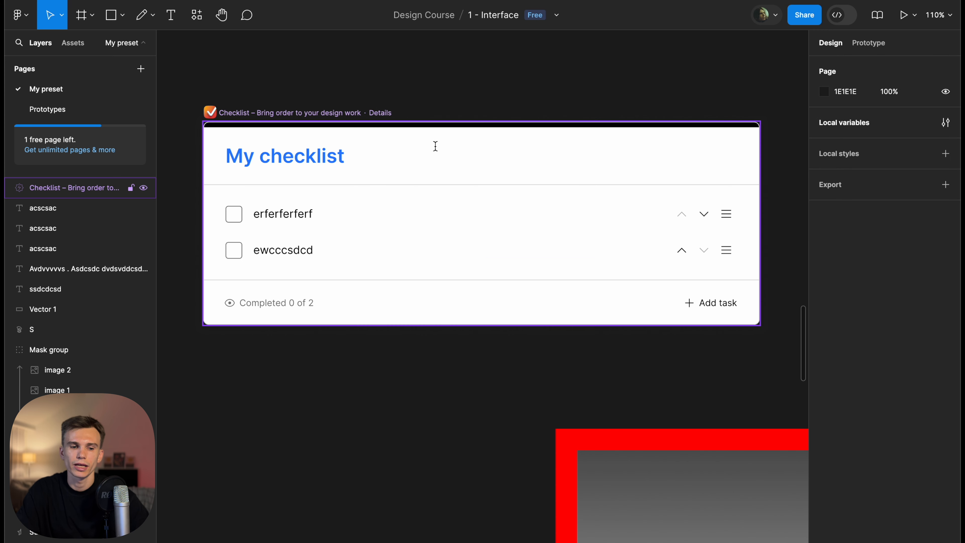
Delete the Checklist widget from the canvas
{"action": "scroll", "coordinate": [333, 146], "scroll_direction": "down", "scroll_amount": 5}
{"action": "left_click", "coordinate": [343, 127]}
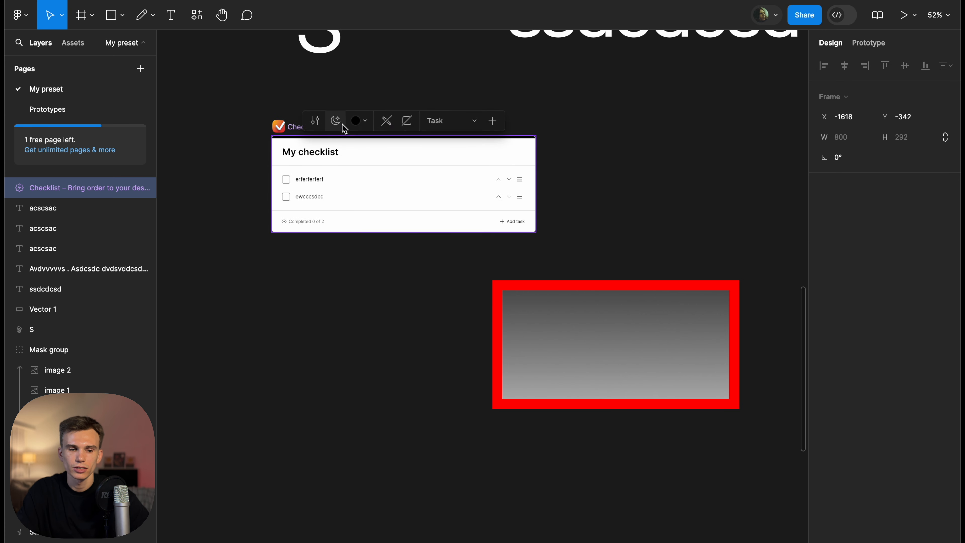
{"action": "scroll", "coordinate": [343, 124], "scroll_direction": "down", "scroll_amount": 5}
{"action": "left_click", "coordinate": [312, 238]}
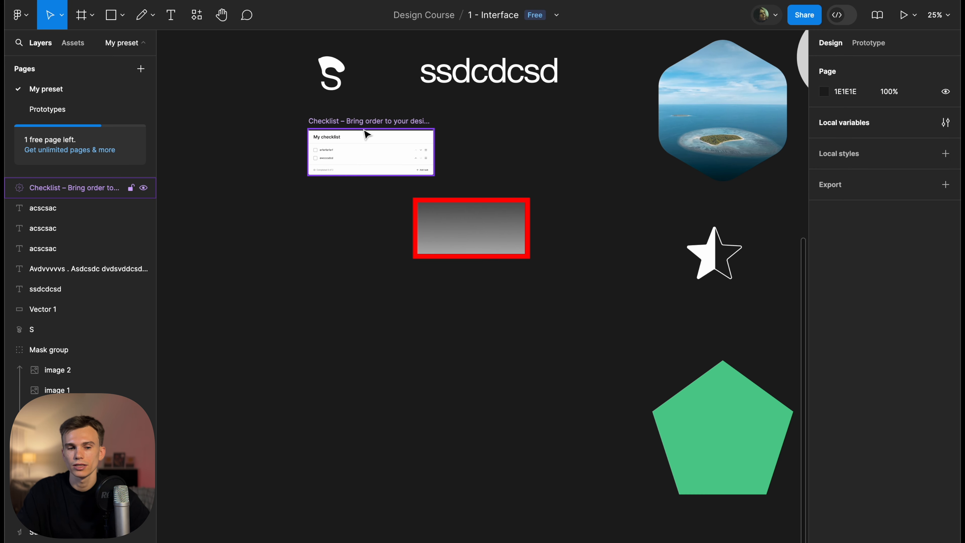
{"action": "scroll", "coordinate": [330, 131], "scroll_direction": "up", "scroll_amount": 4}
{"action": "left_click", "coordinate": [332, 125]}
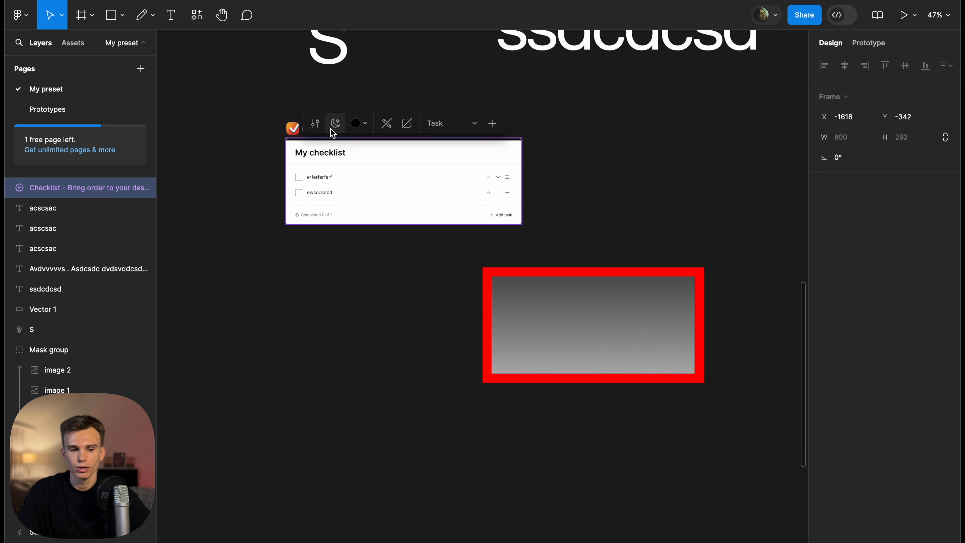
{"action": "left_click", "coordinate": [268, 121]}
{"action": "left_click", "coordinate": [321, 130]}
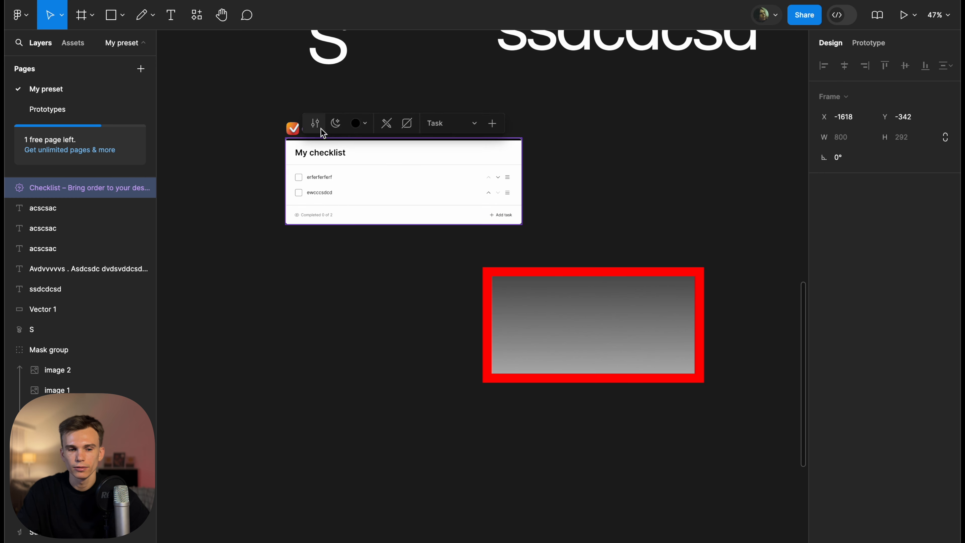
{"action": "key", "text": "Delete"}
Duplicate the "ssdcdcsd" text twice, stacking the copies directly below the original
{"action": "scroll", "coordinate": [475, 167], "scroll_direction": "up", "scroll_amount": 3}
{"action": "scroll", "coordinate": [475, 168], "scroll_direction": "right", "scroll_amount": 2}
{"action": "left_click", "coordinate": [501, 180]}
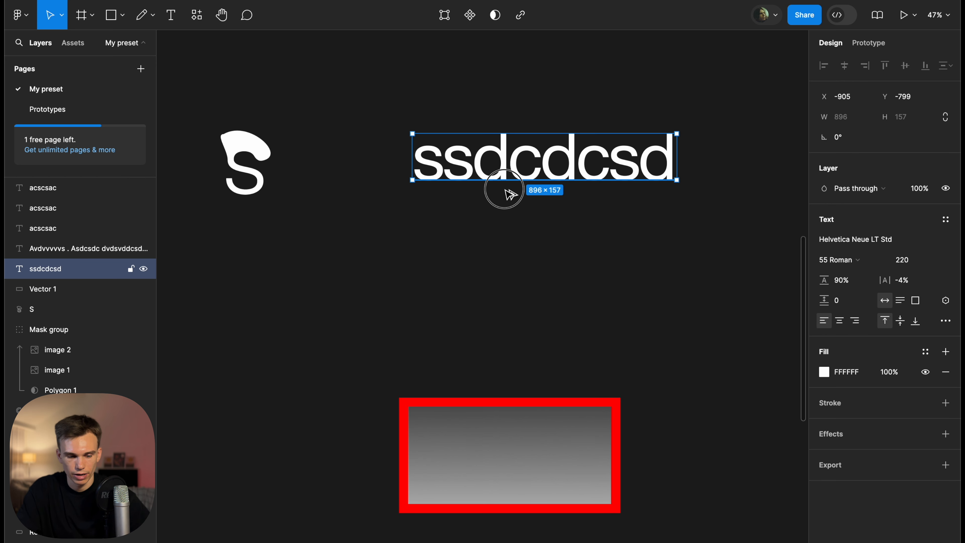
{"action": "left_click_drag", "start_coordinate": [509, 194], "coordinate": [496, 302]}
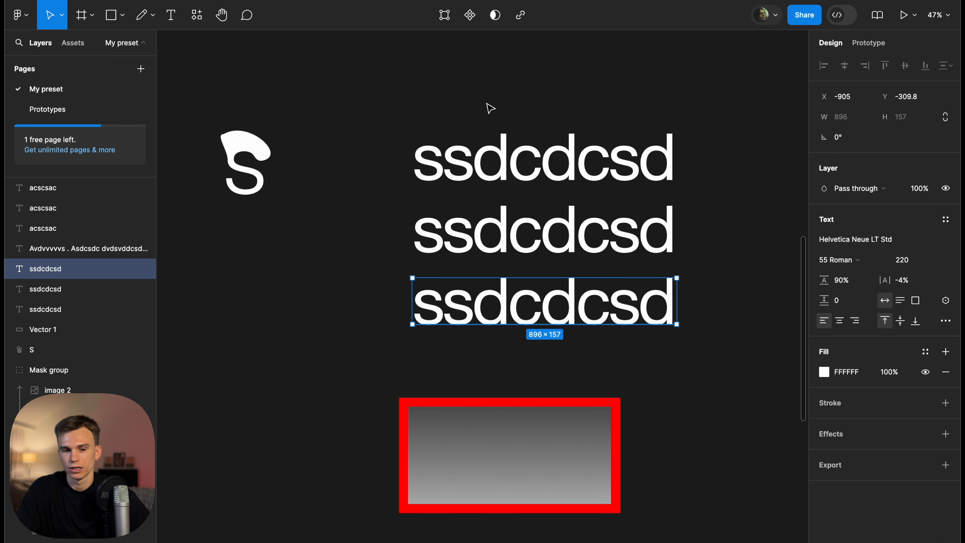
Apply strikethrough to the topmost "ssdcdcsd" text through its type settings
{"action": "left_click", "coordinate": [414, 178]}
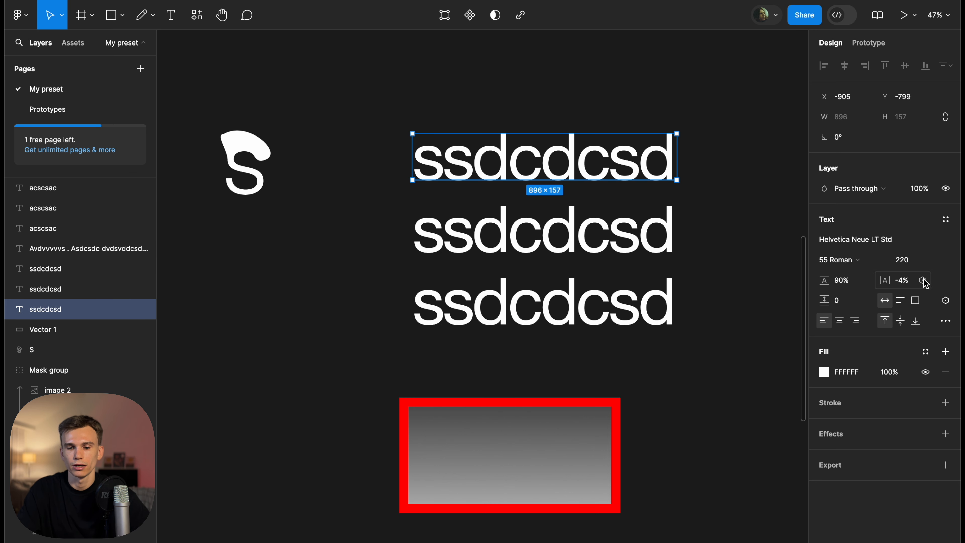
{"action": "left_click", "coordinate": [945, 320]}
{"action": "left_click", "coordinate": [795, 414]}
{"action": "left_click", "coordinate": [799, 216]}
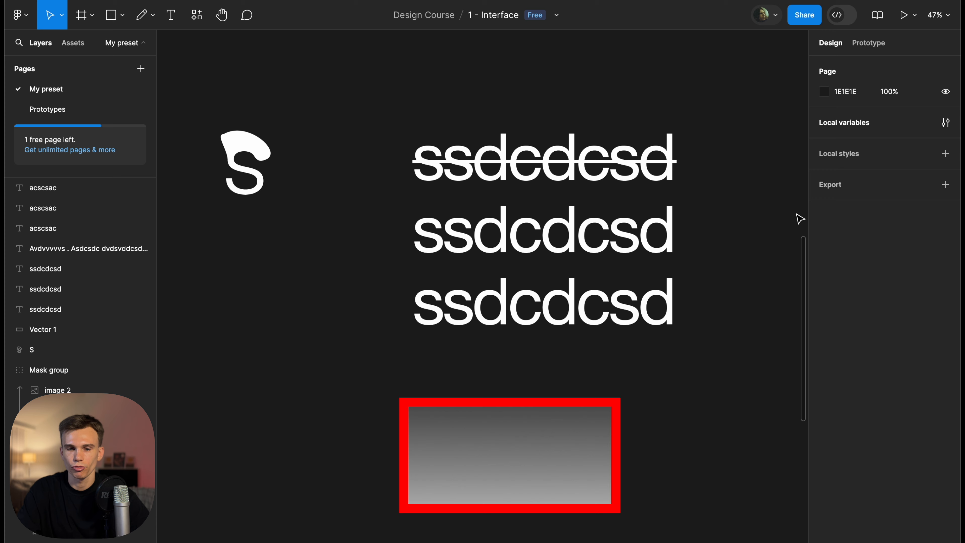
Delete all three "ssdcdcsd" text layers and open the widgets list
{"action": "left_click", "coordinate": [628, 143]}
{"action": "scroll", "coordinate": [497, 97], "scroll_direction": "down", "scroll_amount": 5}
{"action": "left_click", "coordinate": [463, 118]}
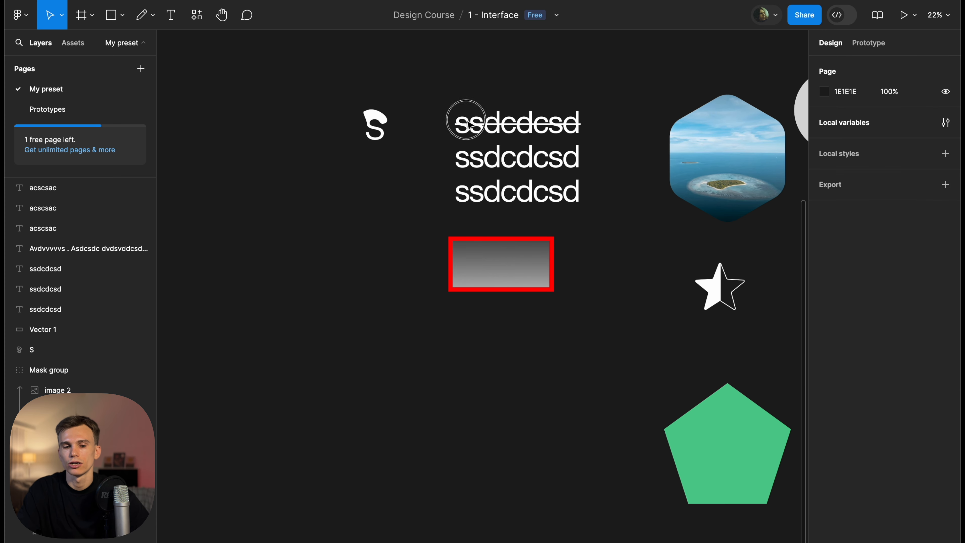
{"action": "left_click_drag", "start_coordinate": [455, 88], "coordinate": [528, 190]}
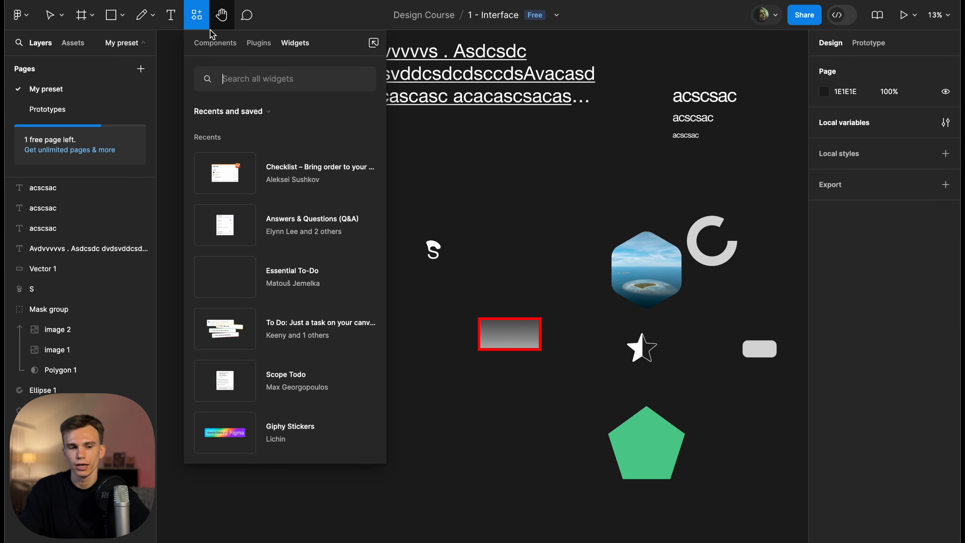
Look through the component and plugin resources
{"action": "left_click", "coordinate": [213, 44]}
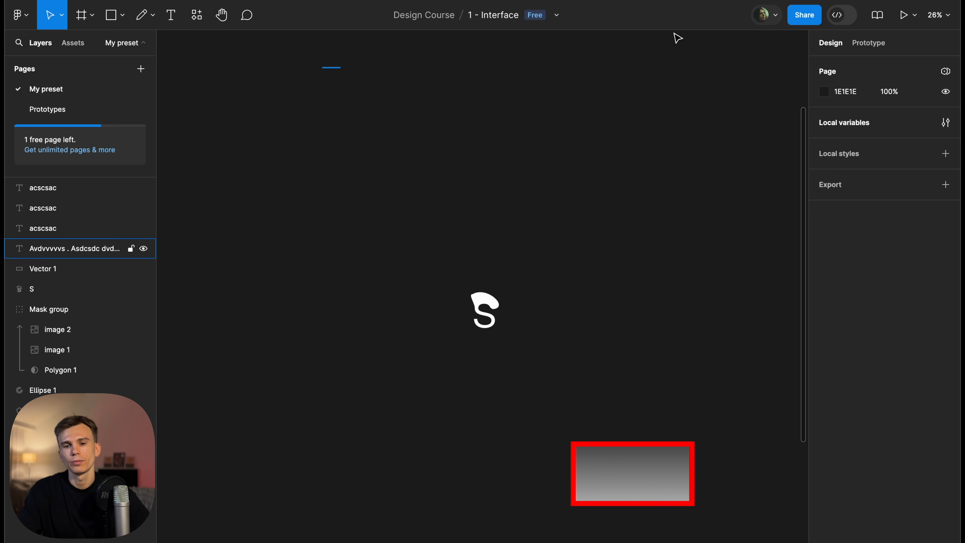
{"action": "left_click", "coordinate": [197, 16]}
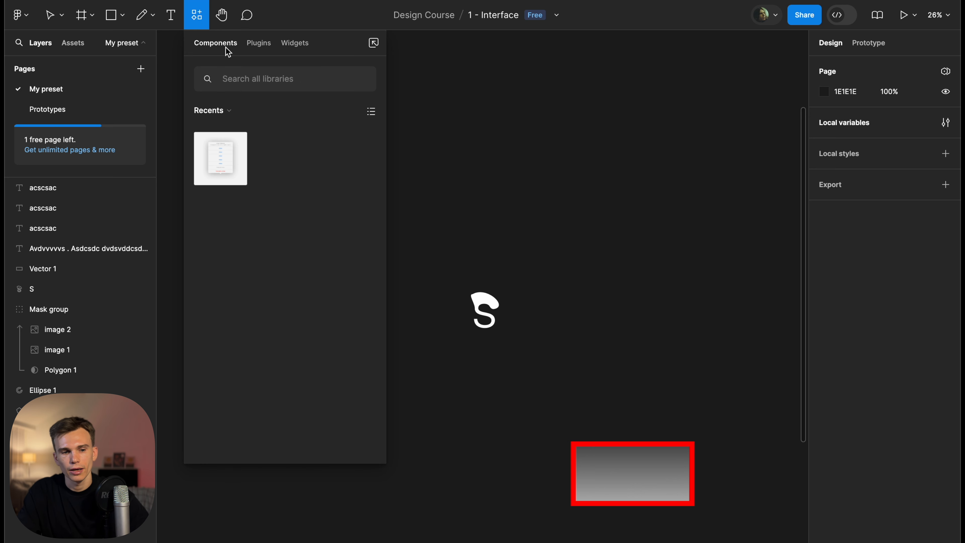
{"action": "left_click", "coordinate": [260, 43]}
{"action": "left_click", "coordinate": [216, 45]}
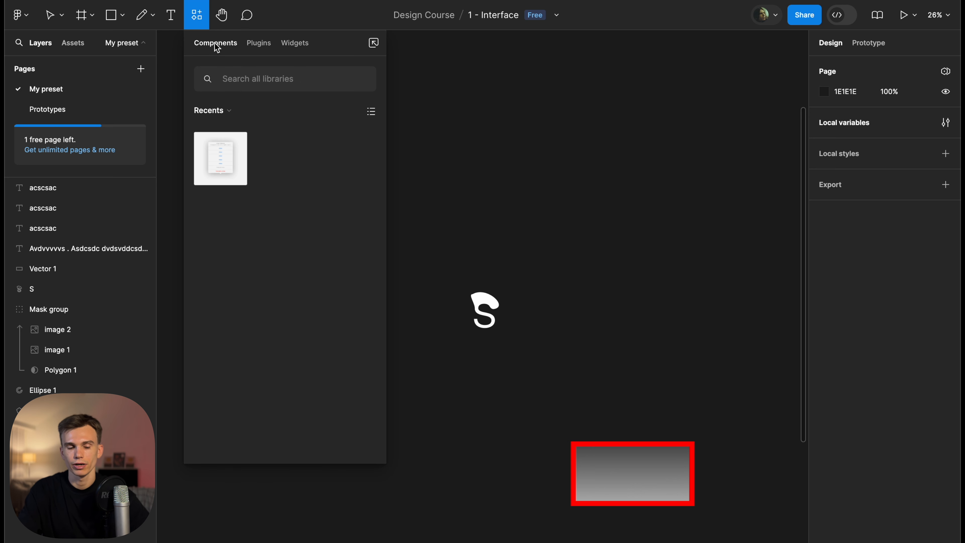
Search the plugins for "icons" and run Iconify
{"action": "left_click", "coordinate": [259, 43]}
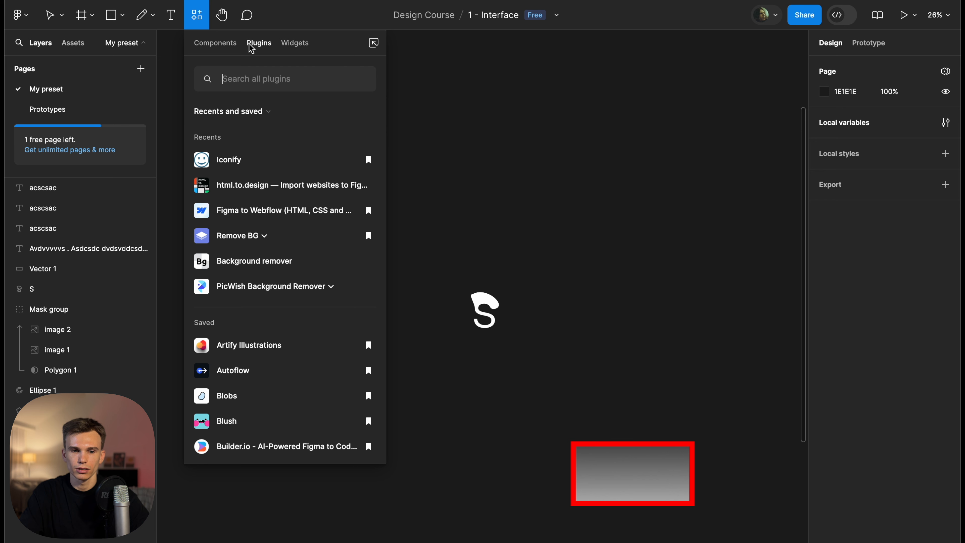
{"action": "type", "text": "icons"}
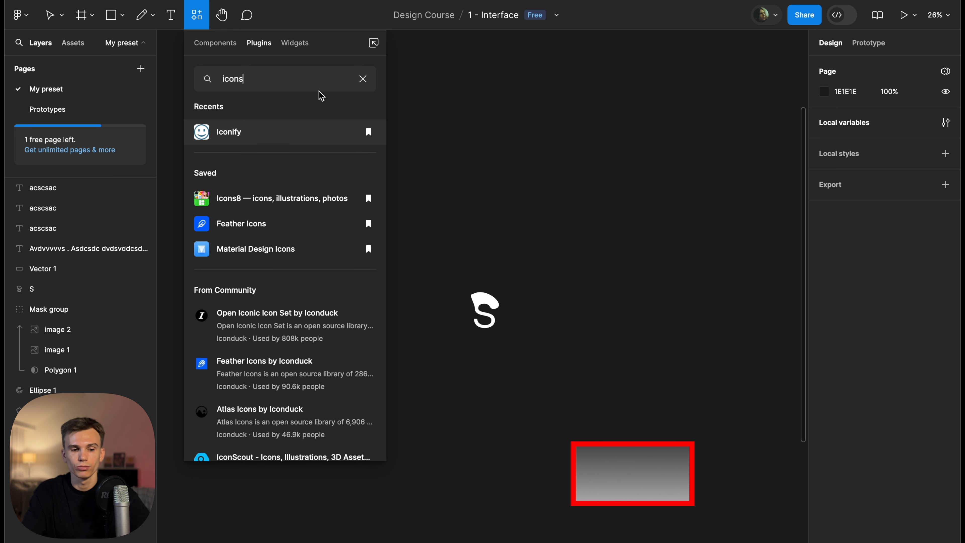
{"action": "left_click", "coordinate": [238, 133]}
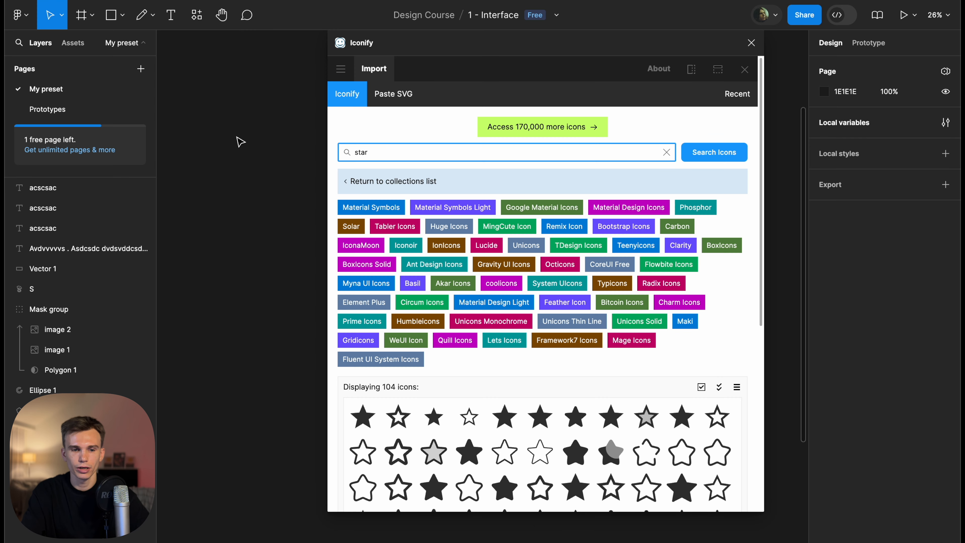
Search Iconify for "face" icons, look through them and close the plugin
{"action": "left_click", "coordinate": [204, 154]}
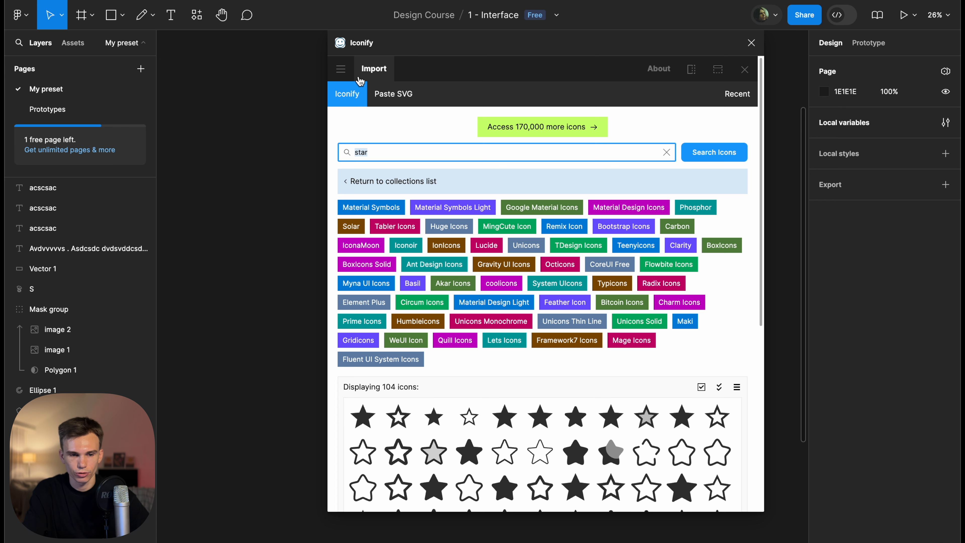
{"action": "type", "text": "face"}
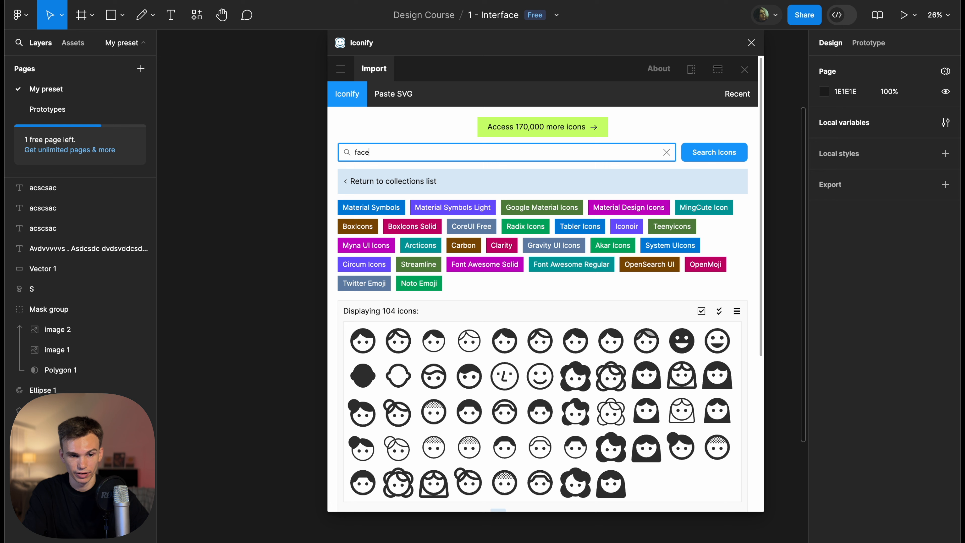
{"action": "left_click_drag", "start_coordinate": [481, 386], "coordinate": [516, 163]}
{"action": "left_click", "coordinate": [751, 42]}
{"action": "key", "text": "Delete"}
Browse the recent and saved widgets in the resources list
{"action": "left_click", "coordinate": [194, 19]}
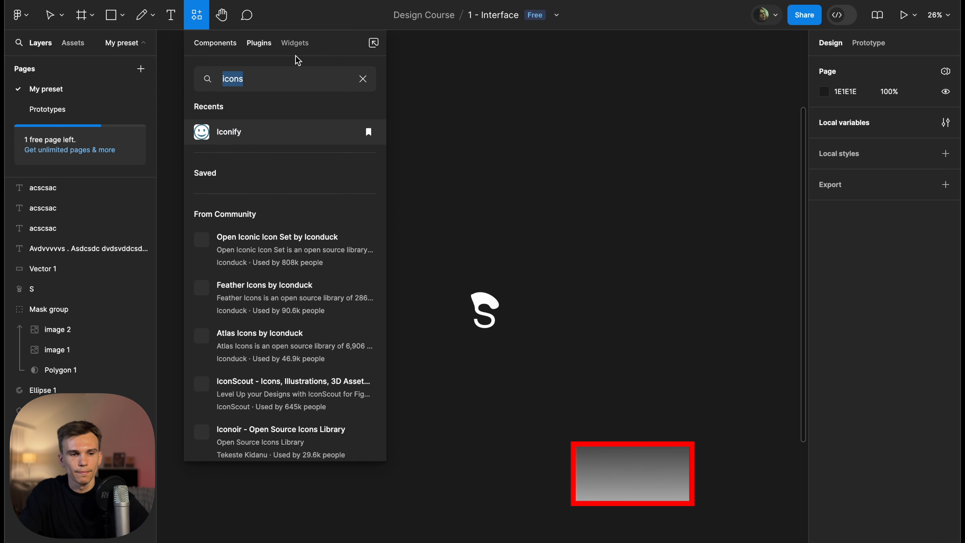
{"action": "left_click", "coordinate": [305, 43]}
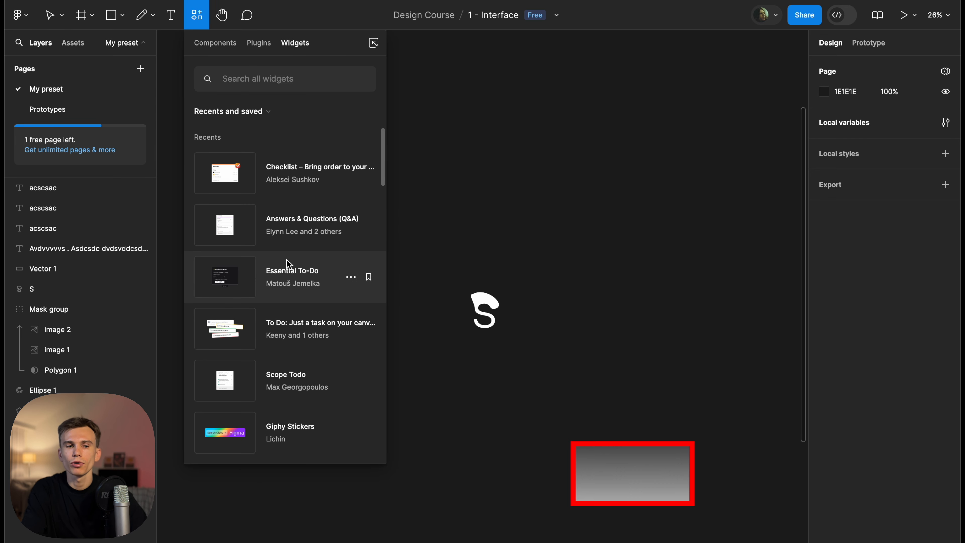
{"action": "scroll", "coordinate": [286, 260], "scroll_direction": "down", "scroll_amount": 15}
{"action": "scroll", "coordinate": [286, 260], "scroll_direction": "up", "scroll_amount": 15}
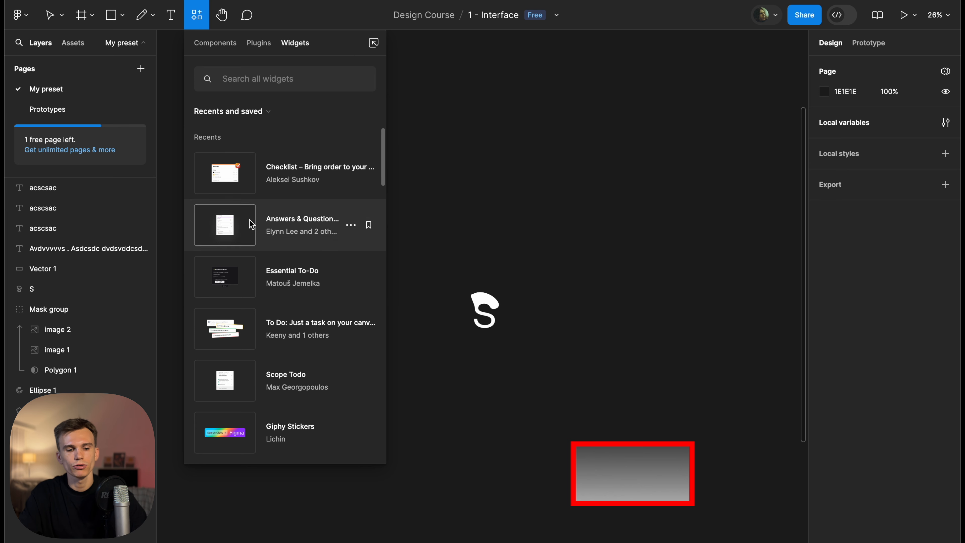
{"action": "scroll", "coordinate": [282, 334], "scroll_direction": "down", "scroll_amount": 10}
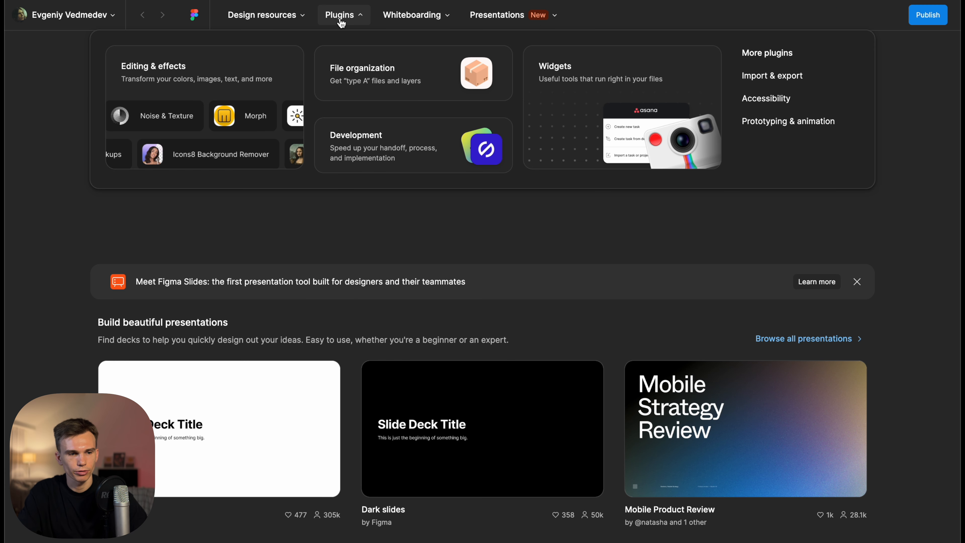
In the Figma Community, browse the mobile app design templates and open the Mobile Apps – Prototyping Kit as a file
{"action": "mouse_move", "coordinate": [293, 26]}
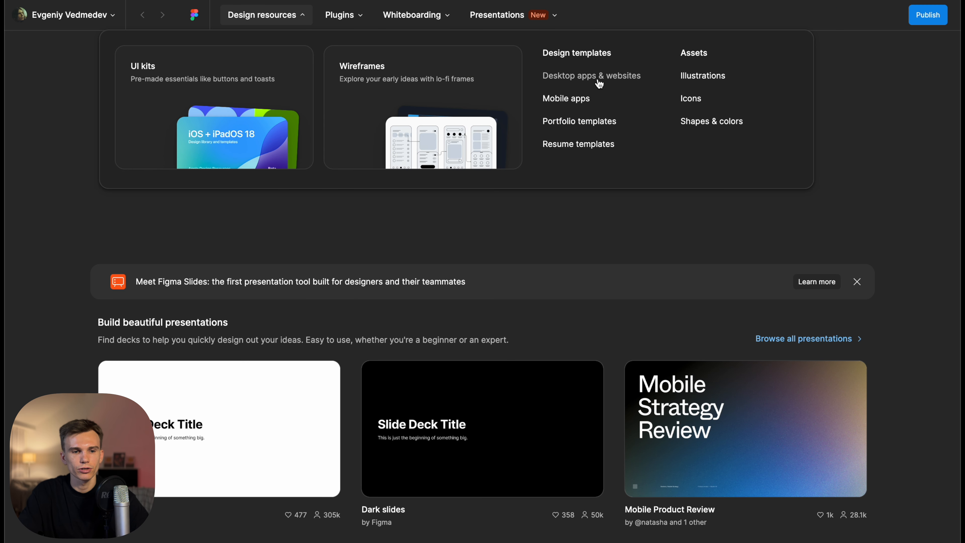
{"action": "left_click", "coordinate": [574, 106]}
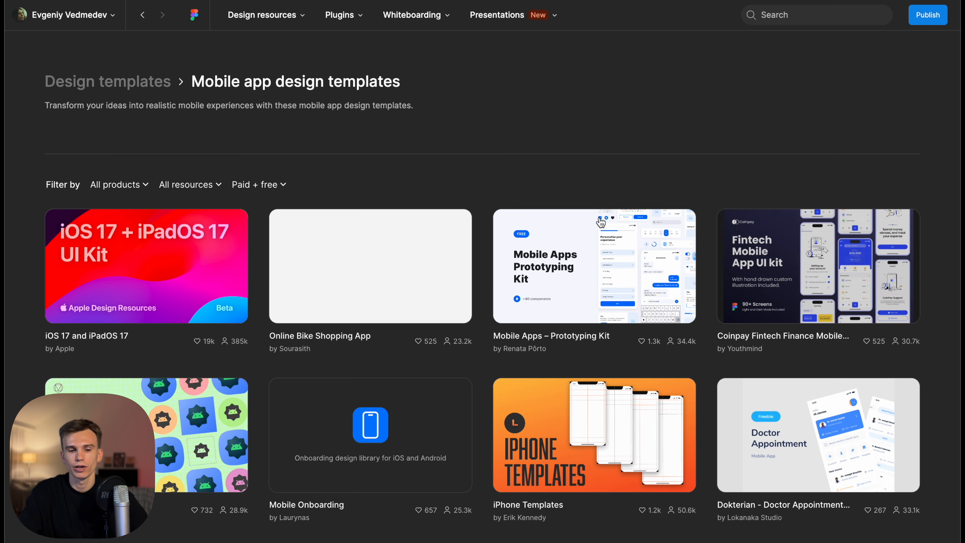
{"action": "left_click", "coordinate": [605, 280]}
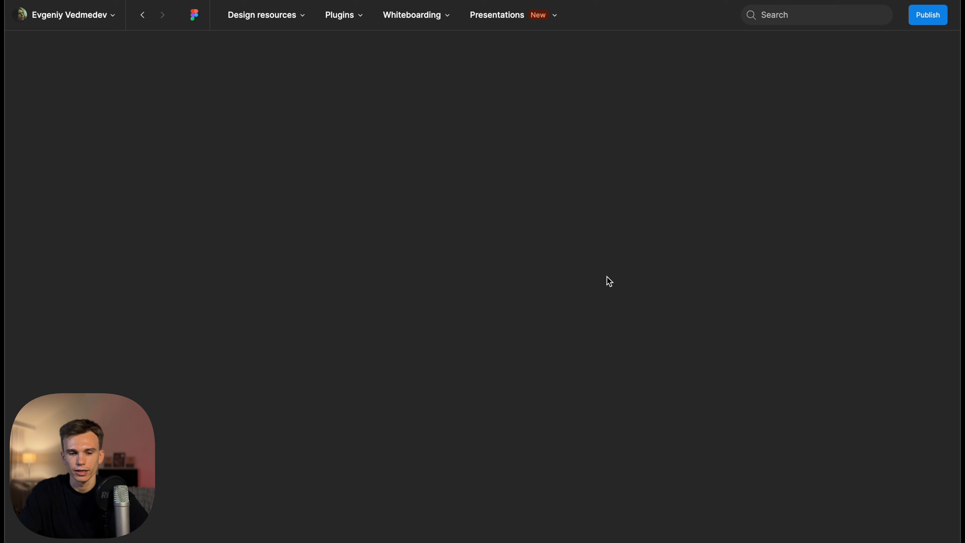
{"action": "left_click", "coordinate": [138, 235]}
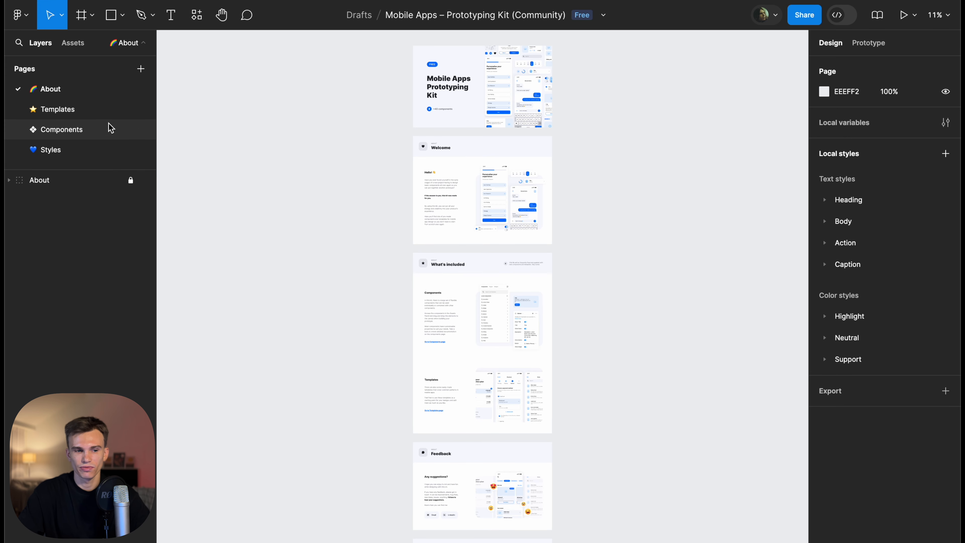
Look through the prototyping kit's Components and Templates pages
{"action": "left_click", "coordinate": [101, 130]}
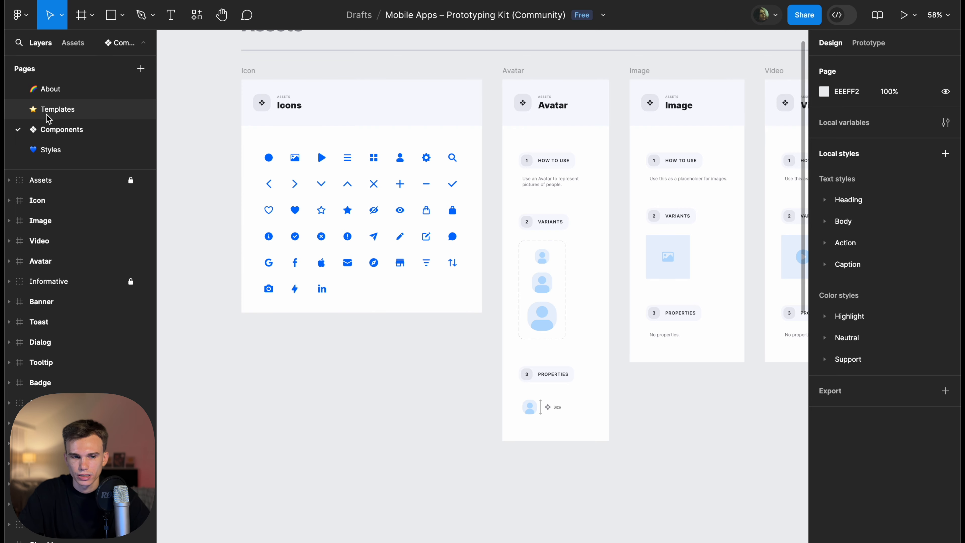
{"action": "left_click", "coordinate": [53, 111]}
{"action": "scroll", "coordinate": [284, 172], "scroll_direction": "up", "scroll_amount": 6}
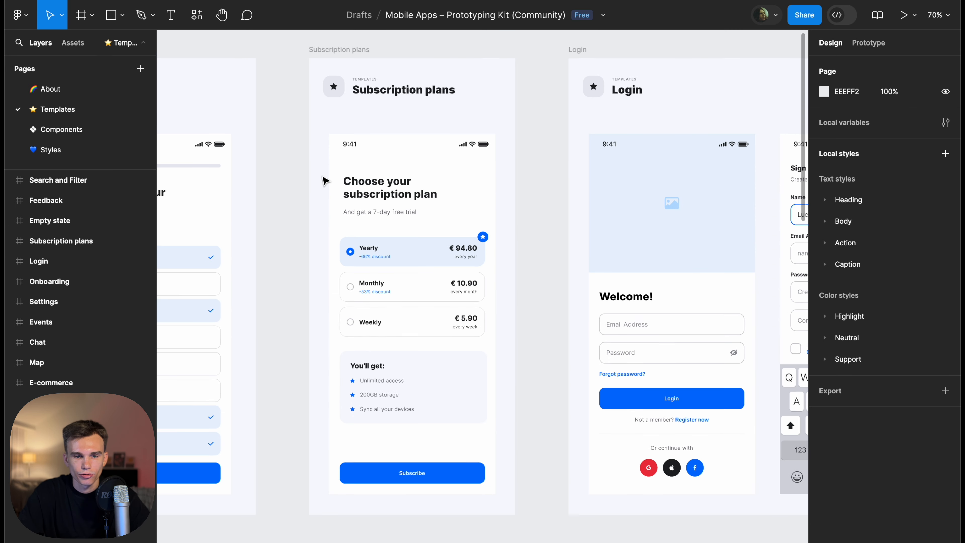
Inspect the text and color styles of the heading and subtitle on the Subscription plans screen
{"action": "left_click", "coordinate": [383, 200]}
{"action": "scroll", "coordinate": [383, 201], "scroll_direction": "up", "scroll_amount": 4}
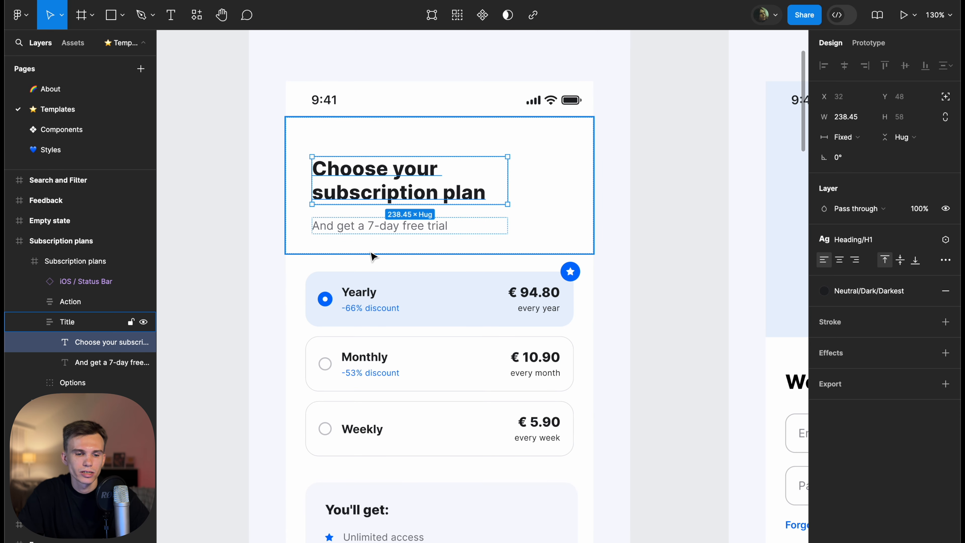
{"action": "left_click", "coordinate": [374, 228]}
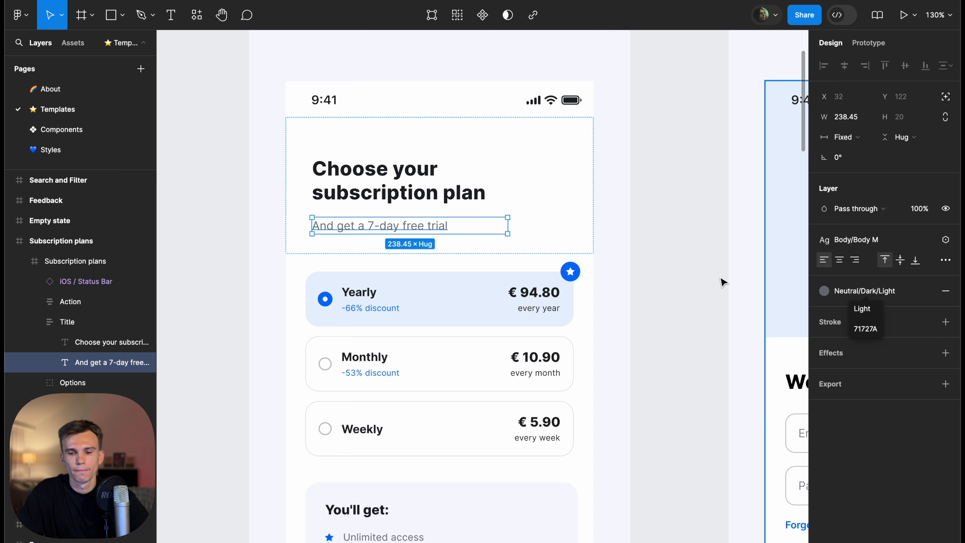
Inspect the properties of the Yearly plan option and the outer Subscription plans frame
{"action": "left_click", "coordinate": [449, 303]}
{"action": "scroll", "coordinate": [448, 300], "scroll_direction": "down", "scroll_amount": 6}
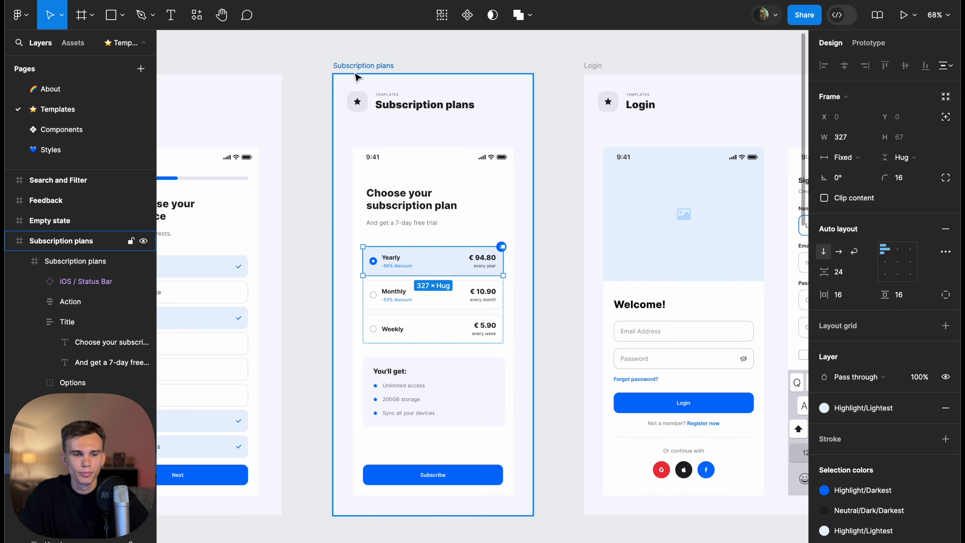
{"action": "left_click", "coordinate": [357, 75]}
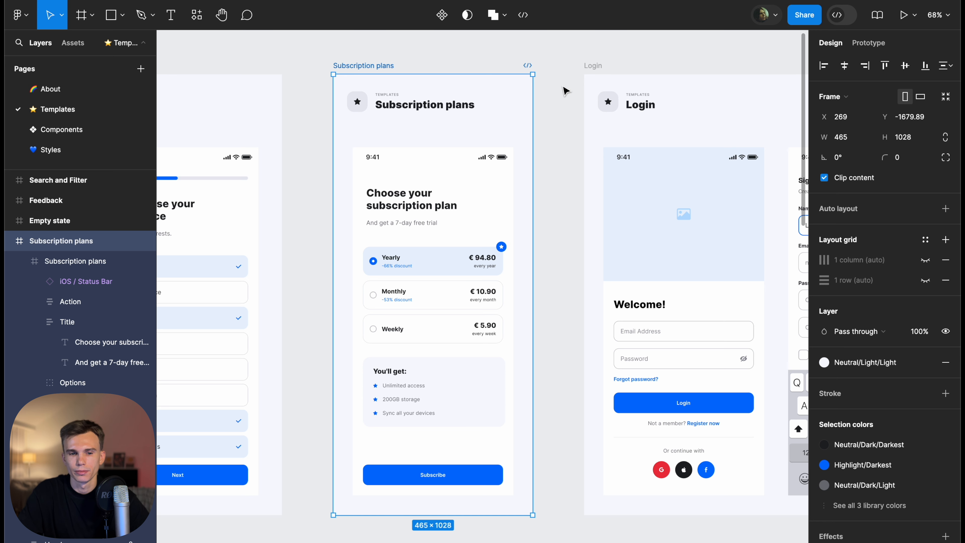
Inspect the inner Subscription plans frame's dimensions and the Subscribe button's component properties
{"action": "left_click", "coordinate": [459, 147]}
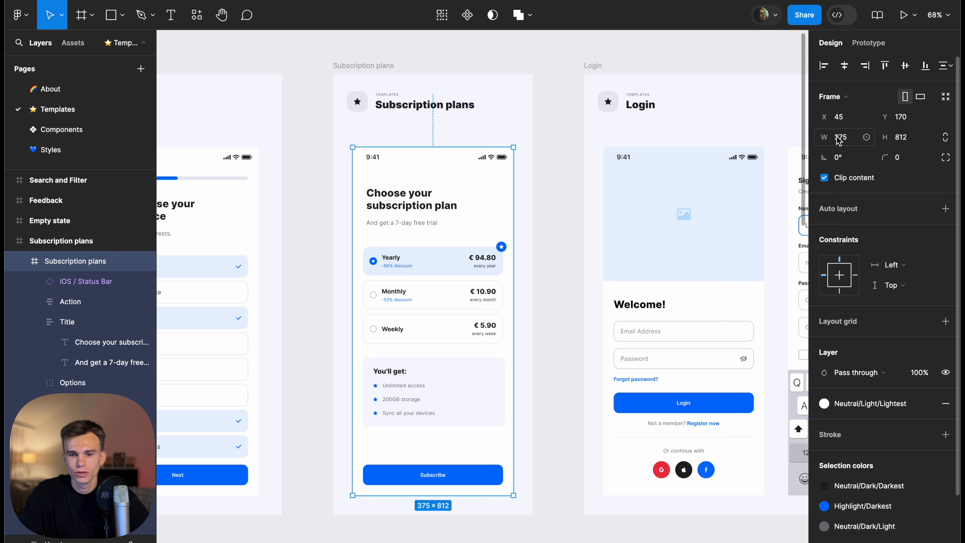
{"action": "scroll", "coordinate": [536, 224], "scroll_direction": "down", "scroll_amount": 2}
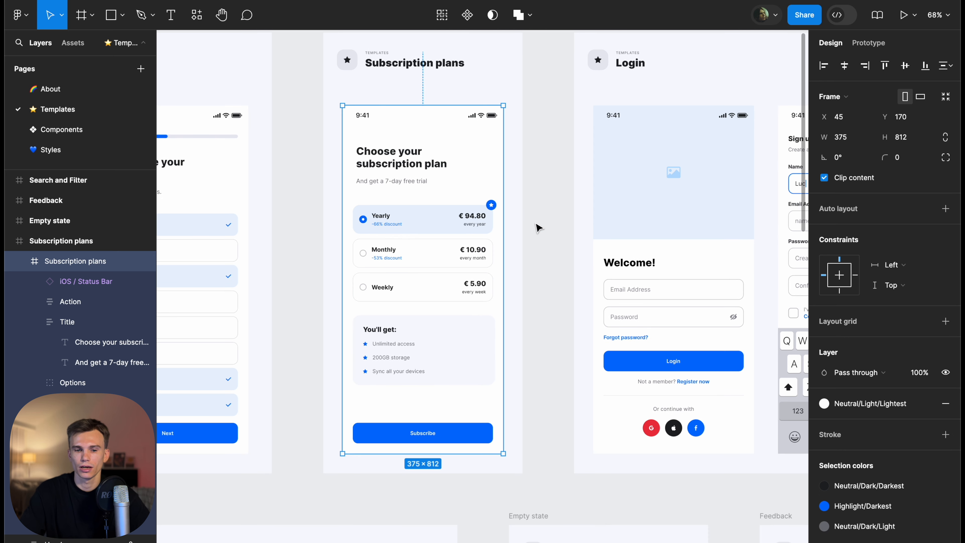
{"action": "left_click", "coordinate": [446, 427]}
{"action": "scroll", "coordinate": [440, 433], "scroll_direction": "up", "scroll_amount": 6}
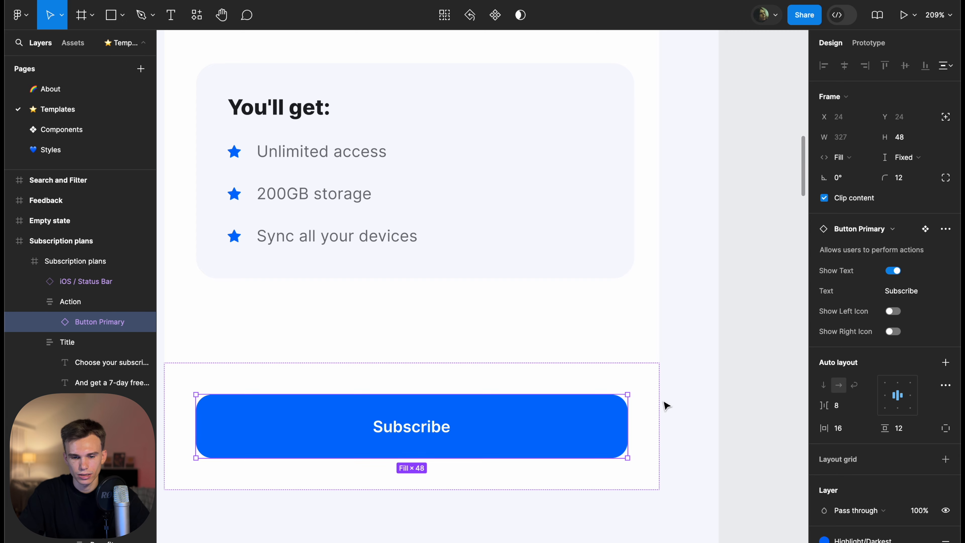
{"action": "scroll", "coordinate": [663, 401], "scroll_direction": "up", "scroll_amount": 7}
{"action": "scroll", "coordinate": [541, 399], "scroll_direction": "down", "scroll_amount": 5}
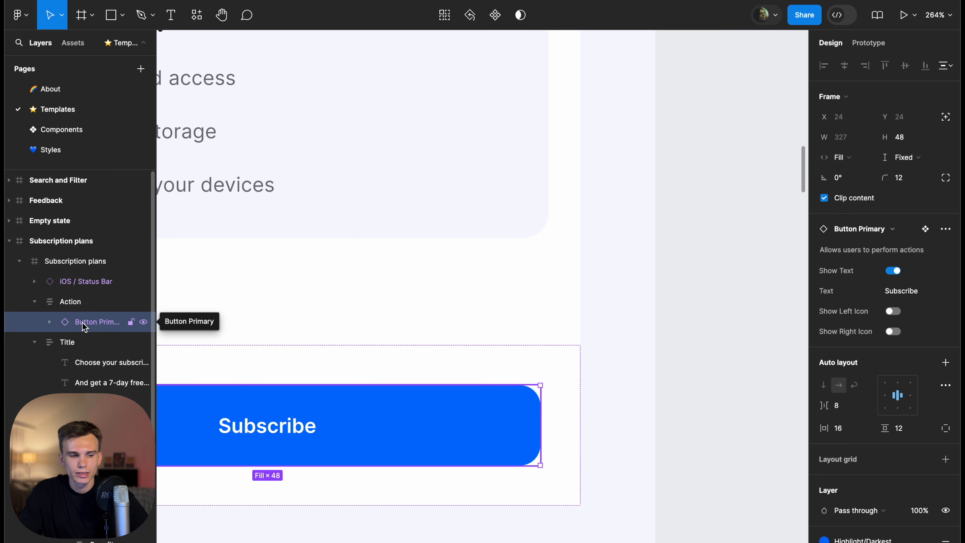
{"action": "scroll", "coordinate": [595, 524], "scroll_direction": "down", "scroll_amount": 3}
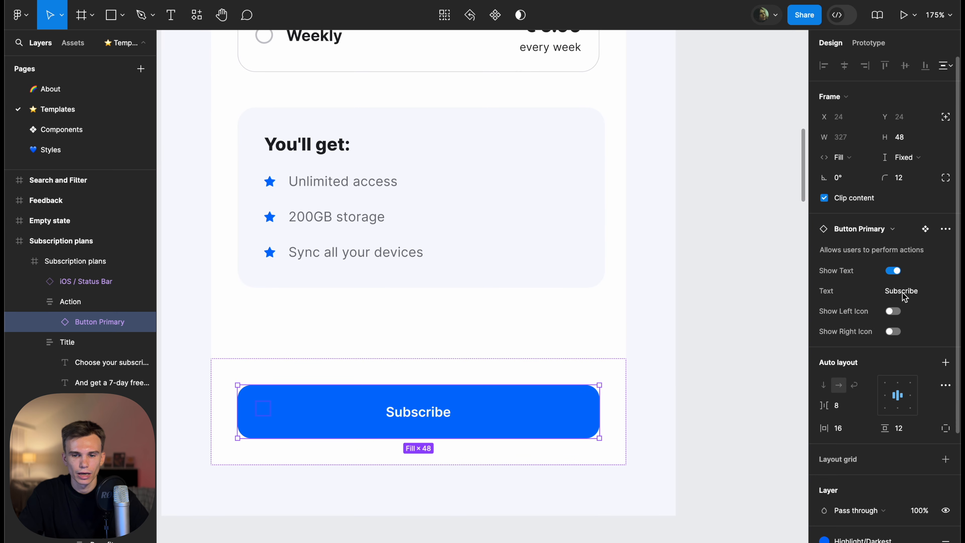
{"action": "scroll", "coordinate": [502, 347], "scroll_direction": "down", "scroll_amount": 2}
{"action": "scroll", "coordinate": [502, 347], "scroll_direction": "left", "scroll_amount": 2}
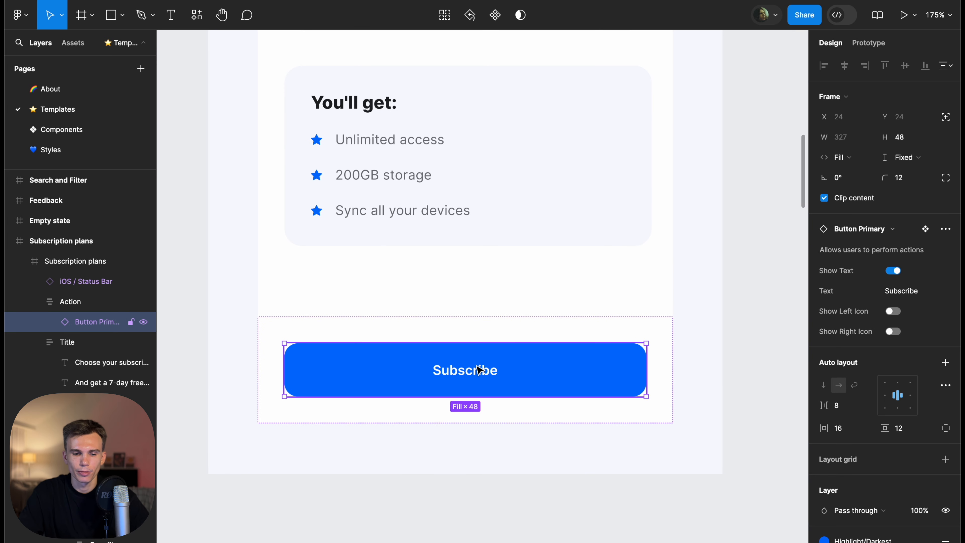
{"action": "scroll", "coordinate": [441, 375], "scroll_direction": "down", "scroll_amount": 5}
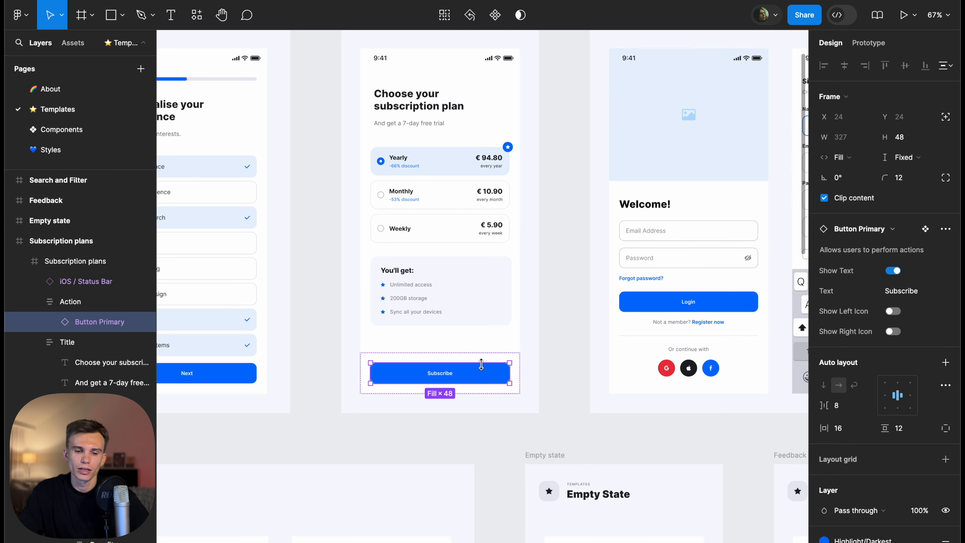
Inspect the text style and properties of the label inside the Subscribe button
{"action": "scroll", "coordinate": [430, 380], "scroll_direction": "up", "scroll_amount": 3}
{"action": "scroll", "coordinate": [429, 381], "scroll_direction": "up", "scroll_amount": 2}
{"action": "scroll", "coordinate": [419, 388], "scroll_direction": "up", "scroll_amount": 2}
{"action": "double_click", "coordinate": [427, 380]}
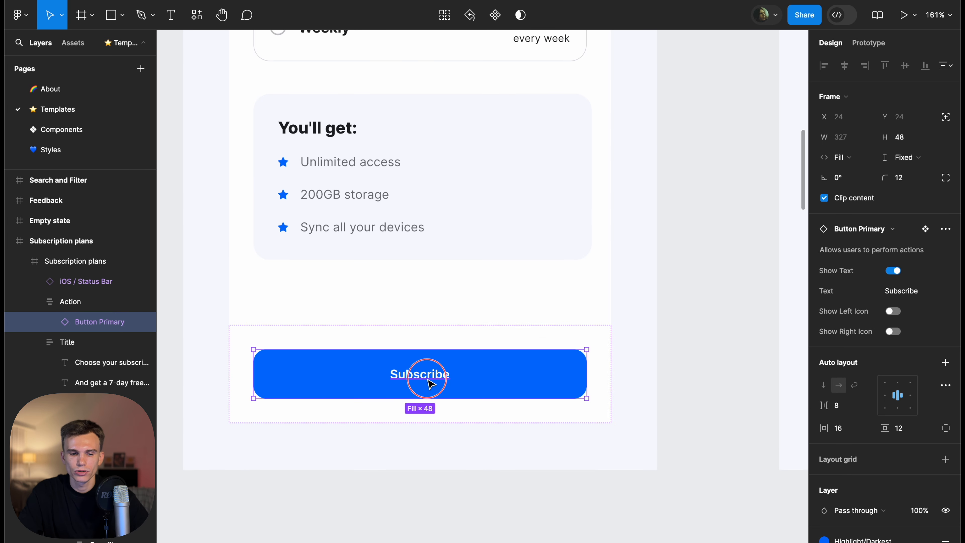
{"action": "scroll", "coordinate": [428, 380], "scroll_direction": "up", "scroll_amount": 3}
{"action": "scroll", "coordinate": [451, 365], "scroll_direction": "down", "scroll_amount": 5}
{"action": "scroll", "coordinate": [524, 361], "scroll_direction": "down", "scroll_amount": 3}
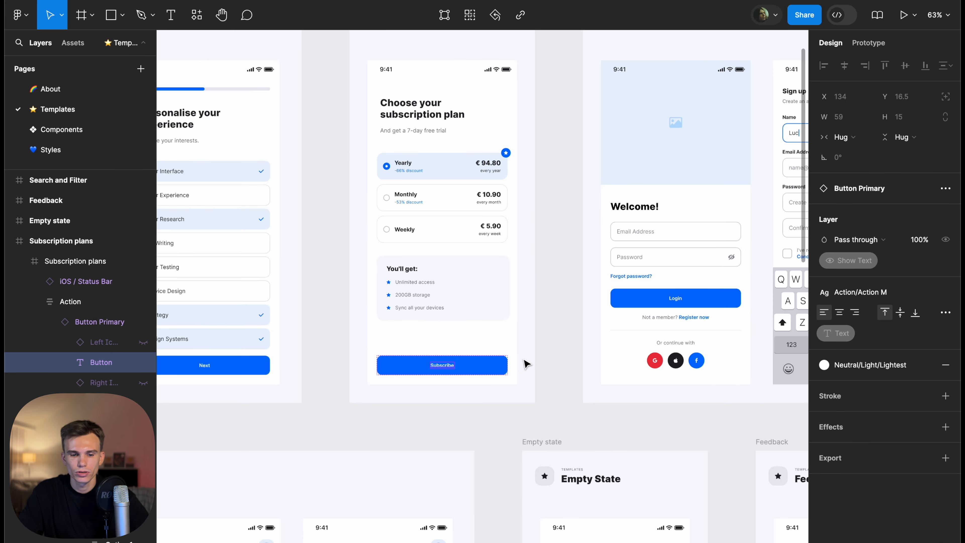
{"action": "scroll", "coordinate": [495, 370], "scroll_direction": "up", "scroll_amount": 5}
{"action": "left_click", "coordinate": [500, 373]}
Copy the inner Subscription plans screen and paste it onto the My preset page of the 1 - Interface file
{"action": "scroll", "coordinate": [567, 354], "scroll_direction": "down", "scroll_amount": 1}
{"action": "scroll", "coordinate": [567, 355], "scroll_direction": "down", "scroll_amount": 5}
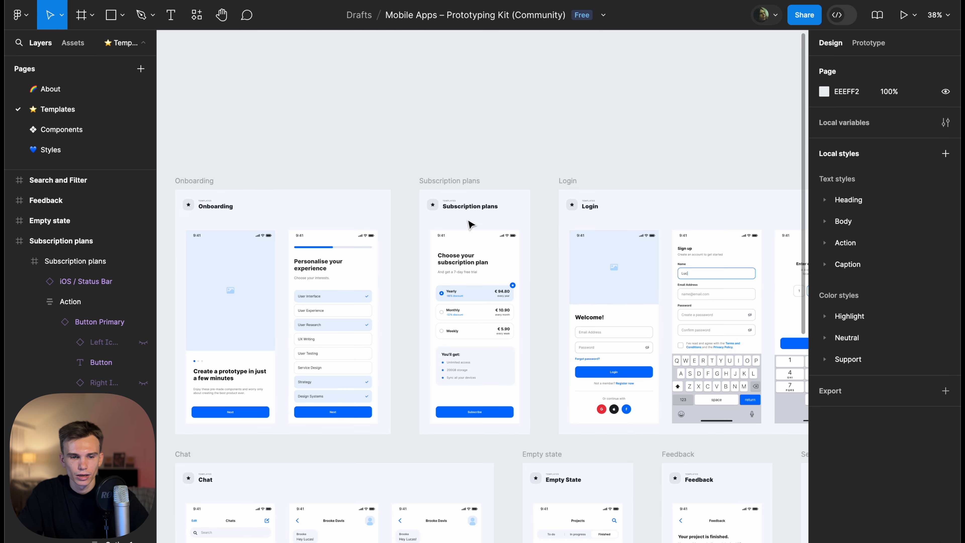
{"action": "left_click", "coordinate": [470, 241]}
{"action": "key", "text": "super+c"}
{"action": "left_click", "coordinate": [145, 0]}
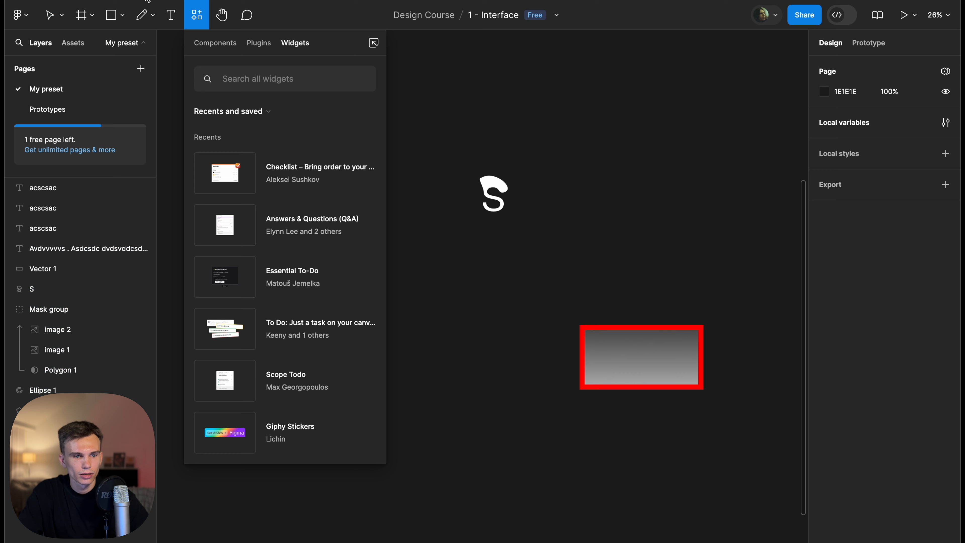
{"action": "left_click", "coordinate": [542, 215]}
{"action": "key", "text": "super+v"}
{"action": "left_click", "coordinate": [545, 219]}
{"action": "scroll", "coordinate": [544, 226], "scroll_direction": "up", "scroll_amount": 5}
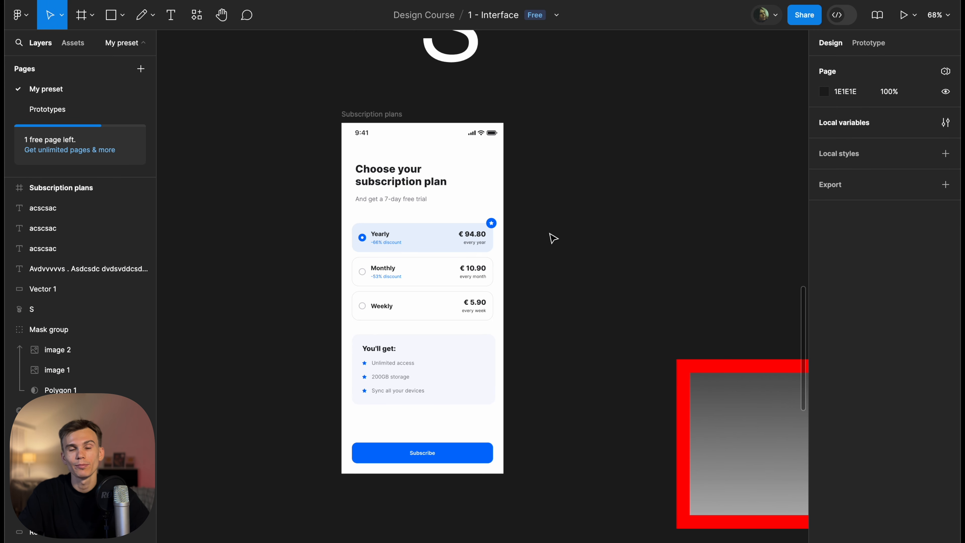
Return to the Figma Community home page and browse its presentations, design resources and plugins
{"action": "left_click", "coordinate": [262, 1]}
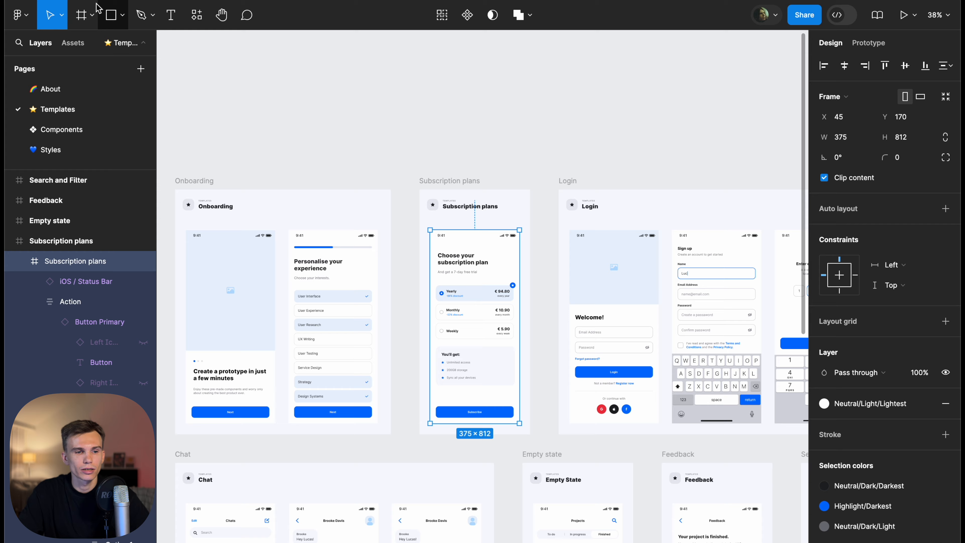
{"action": "left_click", "coordinate": [88, 1]}
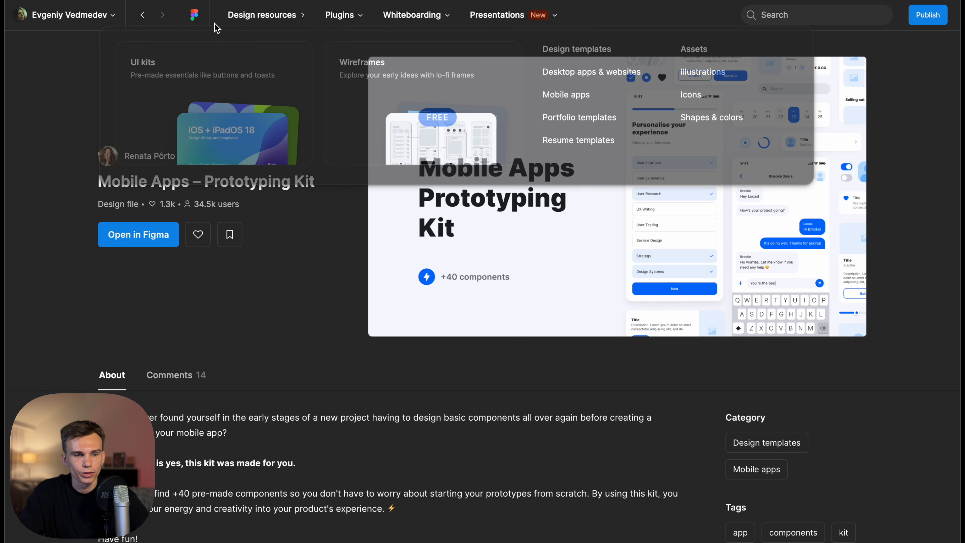
{"action": "left_click", "coordinate": [143, 15]}
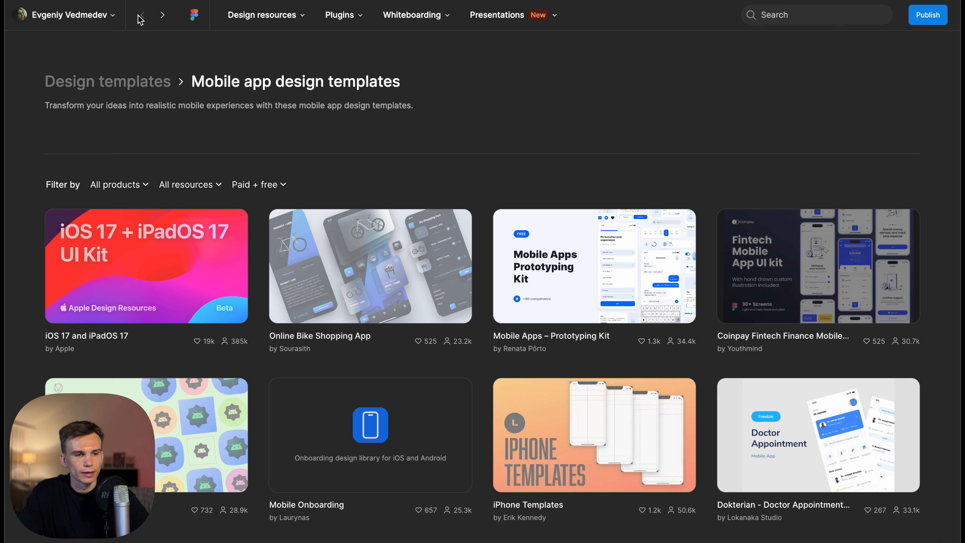
{"action": "left_click", "coordinate": [141, 16]}
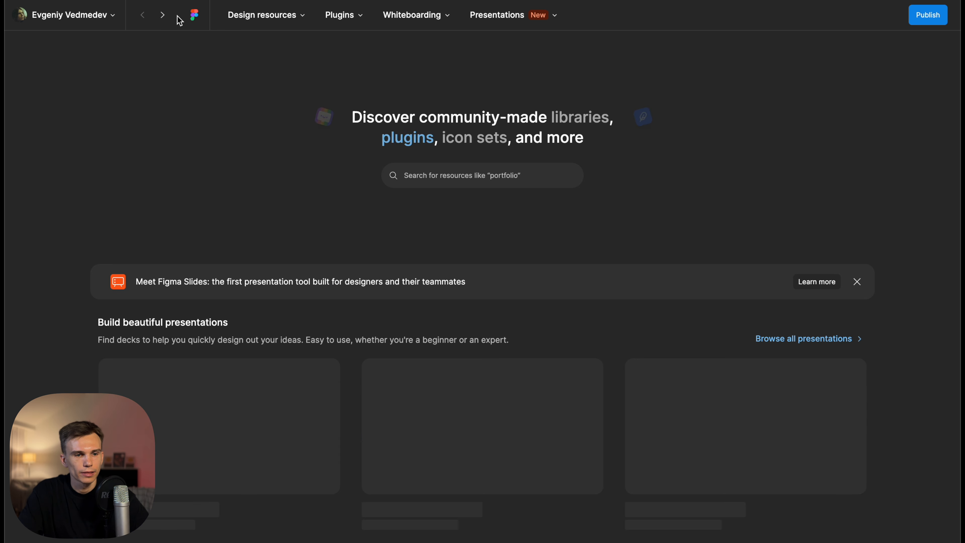
{"action": "left_click", "coordinate": [525, 174]}
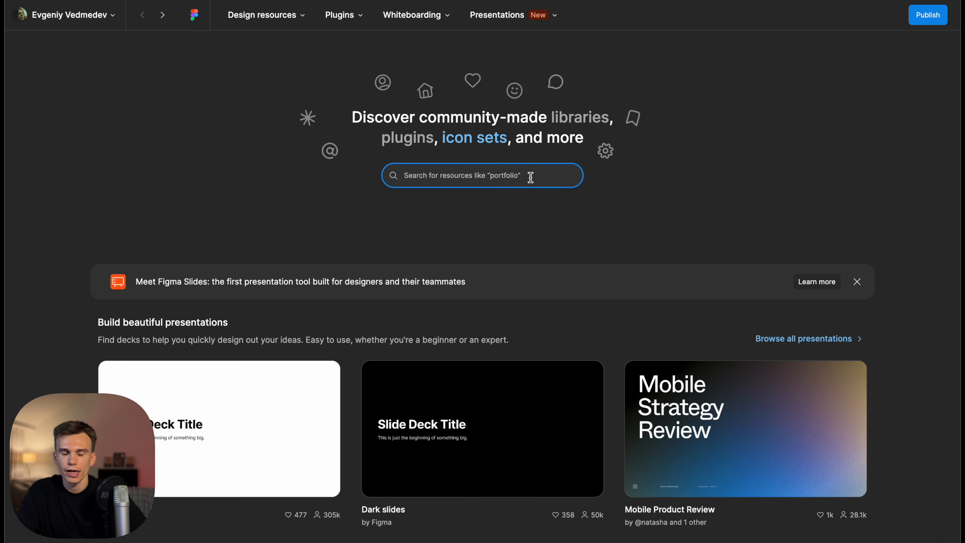
{"action": "key", "text": "Return"}
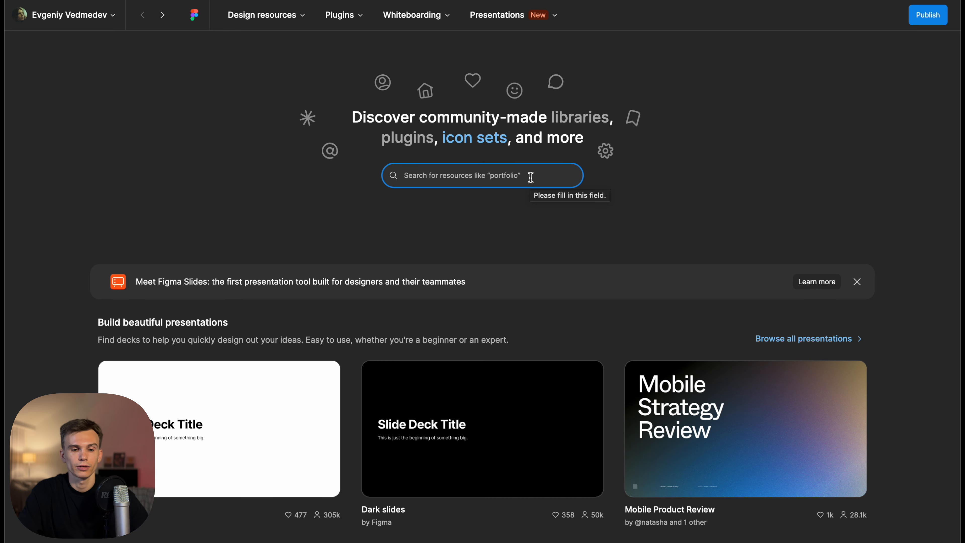
{"action": "scroll", "coordinate": [660, 183], "scroll_direction": "down", "scroll_amount": 10}
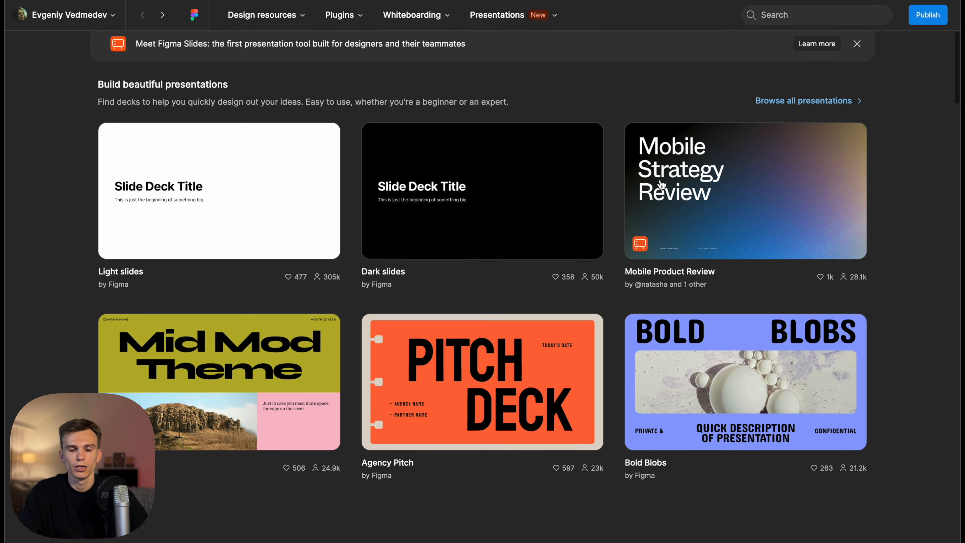
{"action": "scroll", "coordinate": [661, 185], "scroll_direction": "down", "scroll_amount": 10}
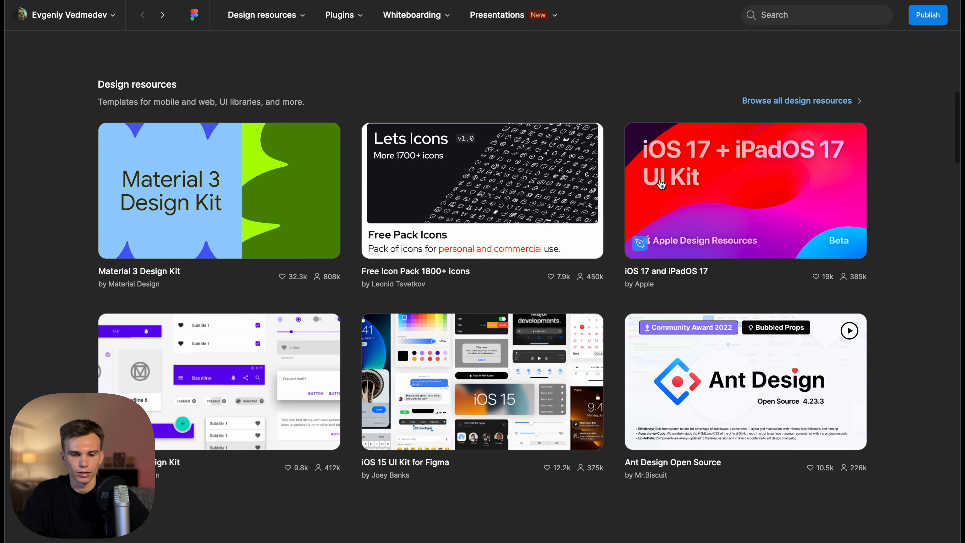
{"action": "scroll", "coordinate": [662, 184], "scroll_direction": "up", "scroll_amount": 1}
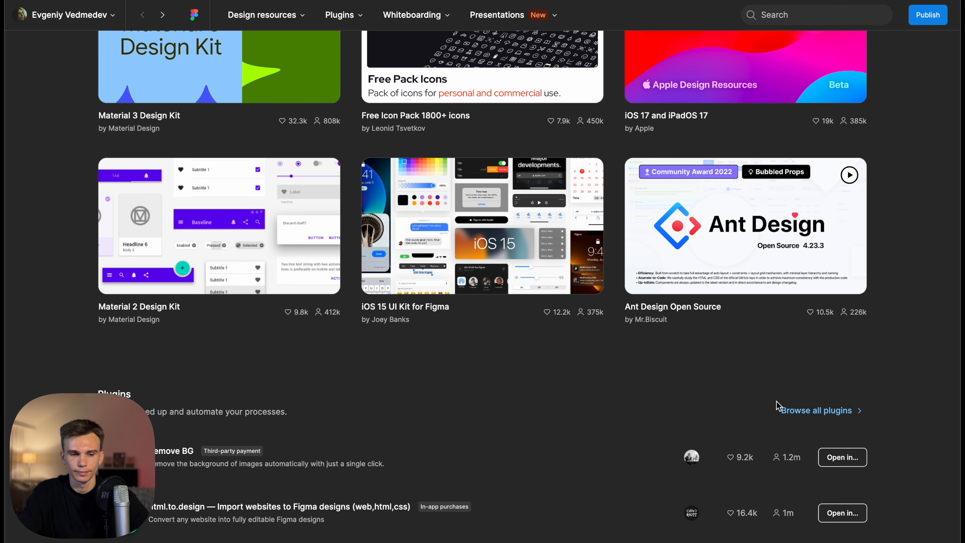
{"action": "scroll", "coordinate": [778, 405], "scroll_direction": "up", "scroll_amount": 20}
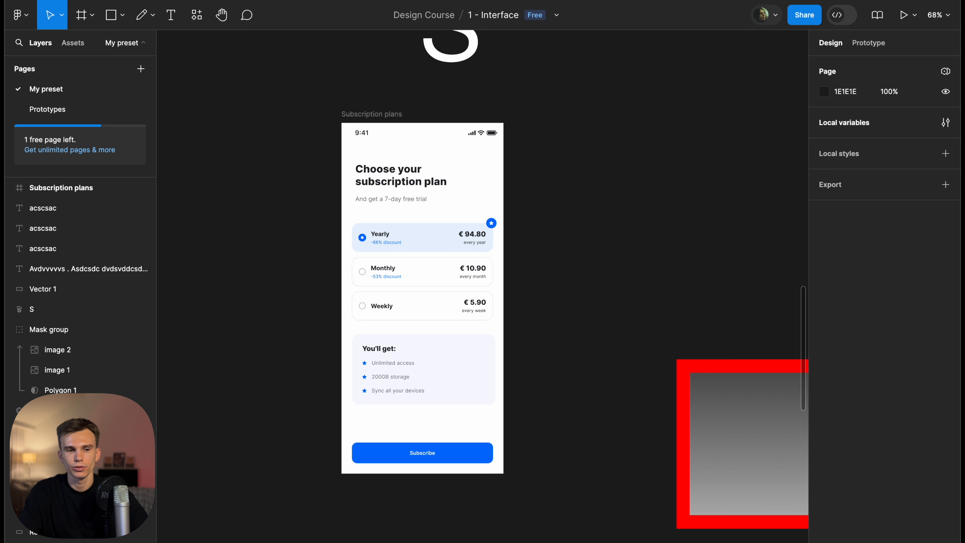
Pan across the 1 - Interface canvas with the Hand tool, viewing the pasted screen and the surrounding shapes
{"action": "left_click", "coordinate": [397, 119]}
{"action": "scroll", "coordinate": [319, 95], "scroll_direction": "down", "scroll_amount": 5}
{"action": "left_click", "coordinate": [319, 95]}
{"action": "left_click", "coordinate": [228, 22]}
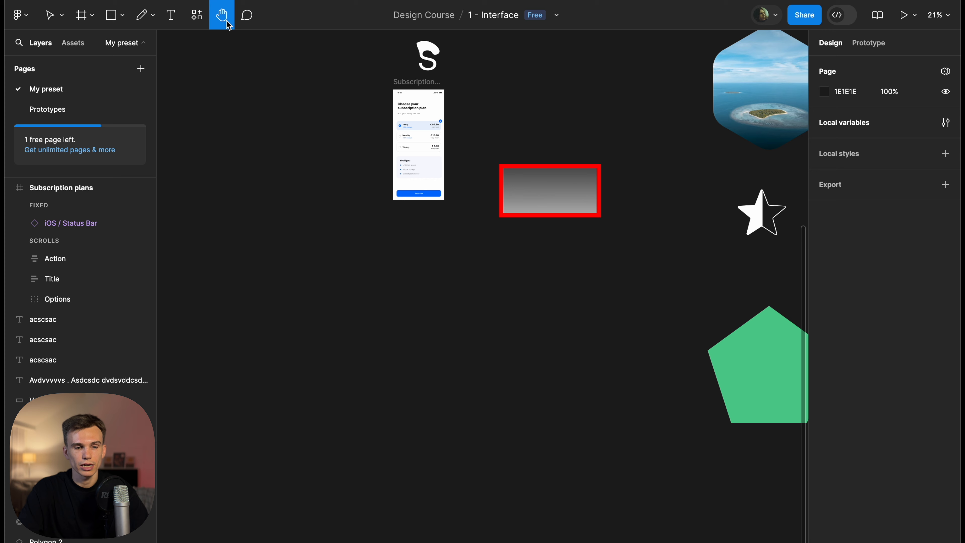
{"action": "left_click_drag", "start_coordinate": [600, 155], "coordinate": [526, 151]}
{"action": "left_click_drag", "start_coordinate": [682, 113], "coordinate": [366, 221]}
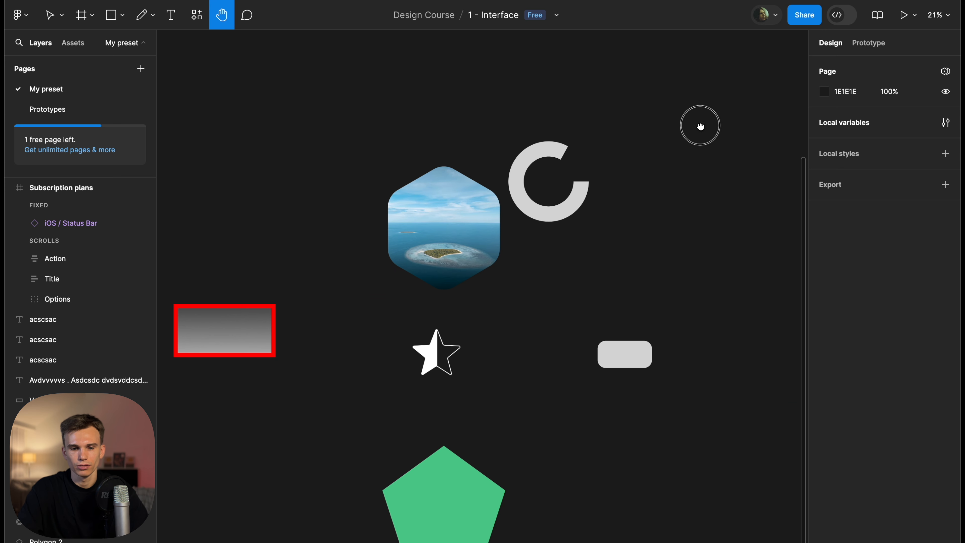
{"action": "left_click_drag", "start_coordinate": [700, 125], "coordinate": [409, 129]}
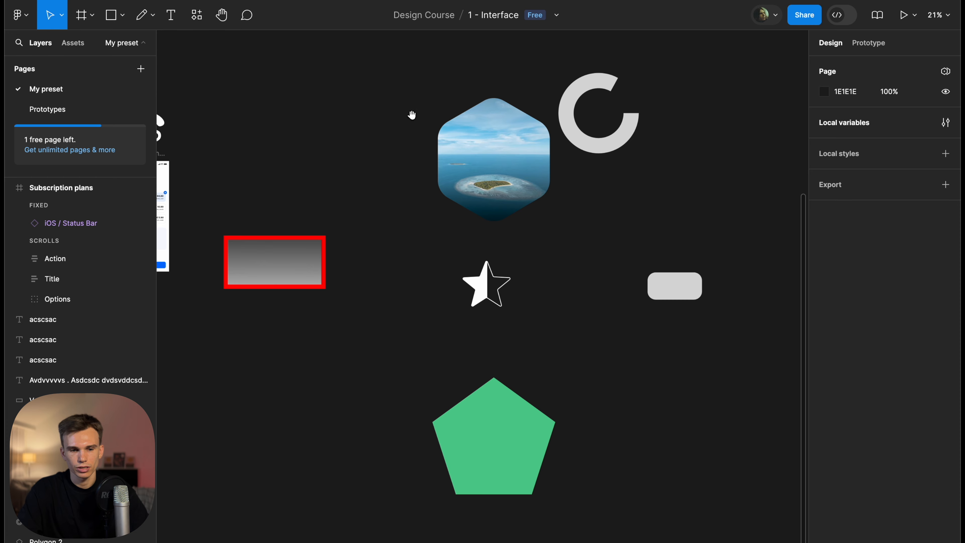
{"action": "left_click_drag", "start_coordinate": [488, 94], "coordinate": [457, 90]}
{"action": "left_click_drag", "start_coordinate": [737, 169], "coordinate": [853, 39]}
{"action": "left_click_drag", "start_coordinate": [656, 74], "coordinate": [617, 224]}
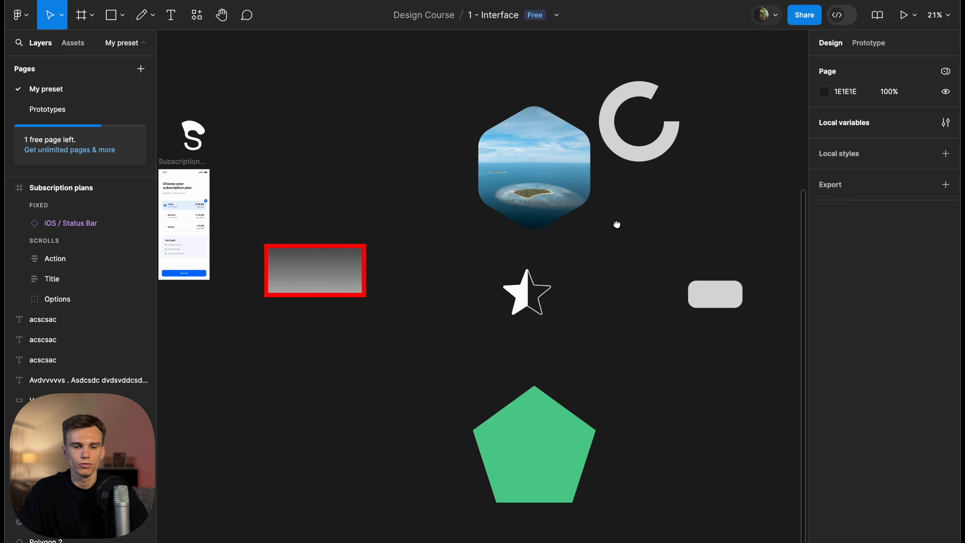
Place a new comment on the Yearly option's discount label in the pasted Subscription plans screen
{"action": "left_click", "coordinate": [248, 17]}
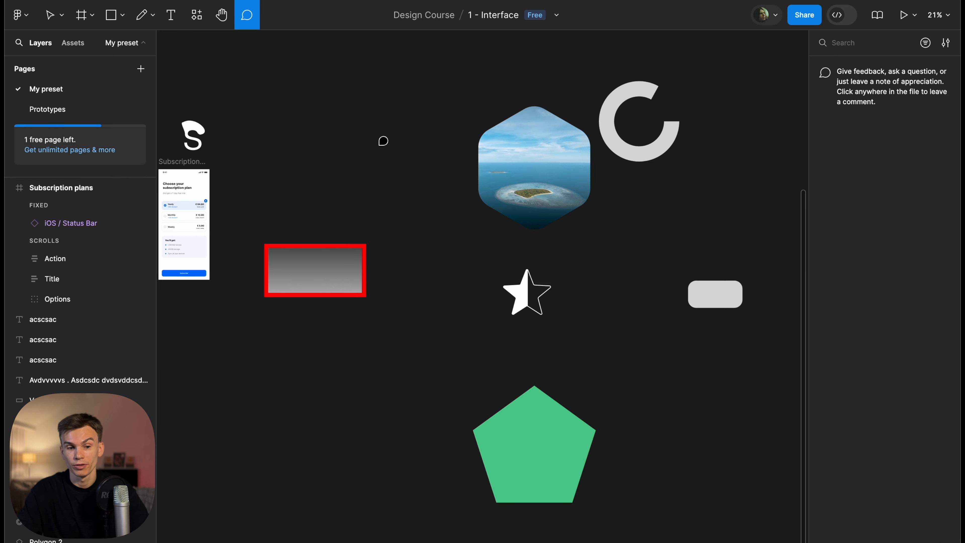
{"action": "scroll", "coordinate": [382, 140], "scroll_direction": "left", "scroll_amount": 5}
{"action": "scroll", "coordinate": [382, 140], "scroll_direction": "down", "scroll_amount": 2}
{"action": "scroll", "coordinate": [297, 174], "scroll_direction": "up", "scroll_amount": 10}
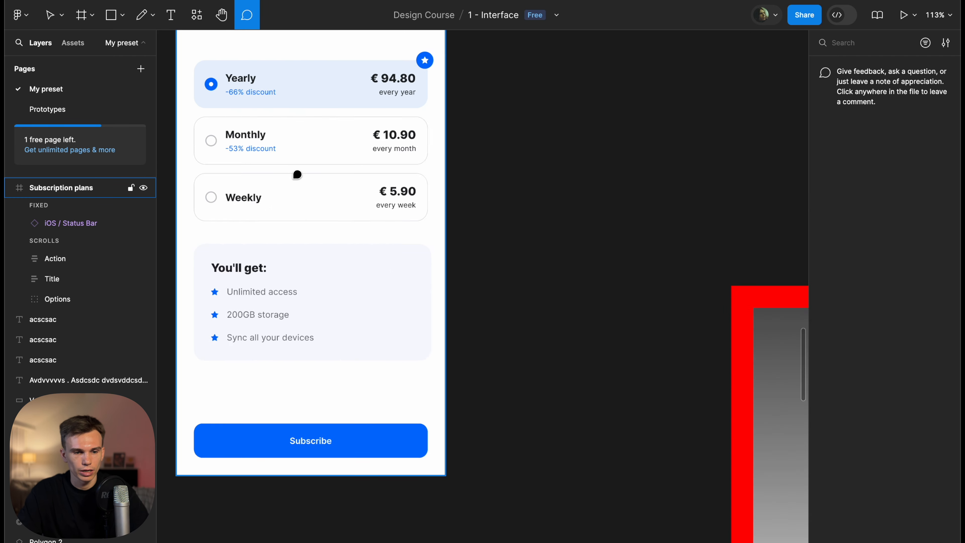
{"action": "scroll", "coordinate": [297, 175], "scroll_direction": "up", "scroll_amount": 3}
{"action": "scroll", "coordinate": [446, 218], "scroll_direction": "up", "scroll_amount": 15}
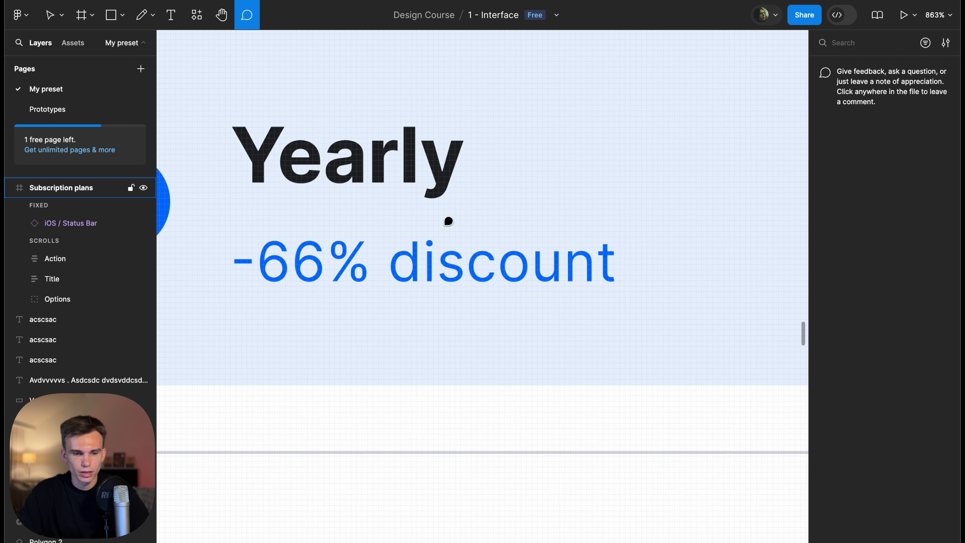
{"action": "left_click", "coordinate": [340, 246]}
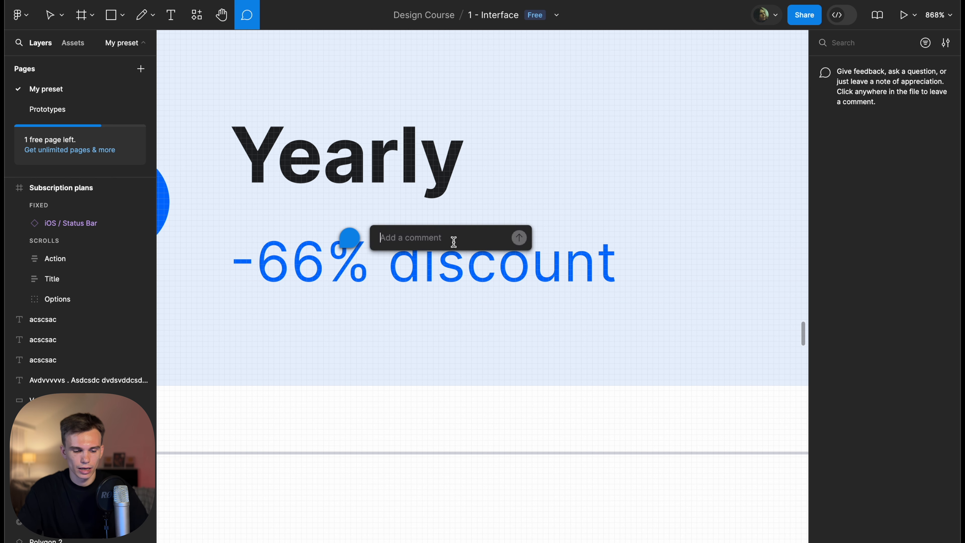
Write and post the comment addressed to a teammate with an @ mention, asking "what is the discount for this one?"
{"action": "type", "text": "@"}
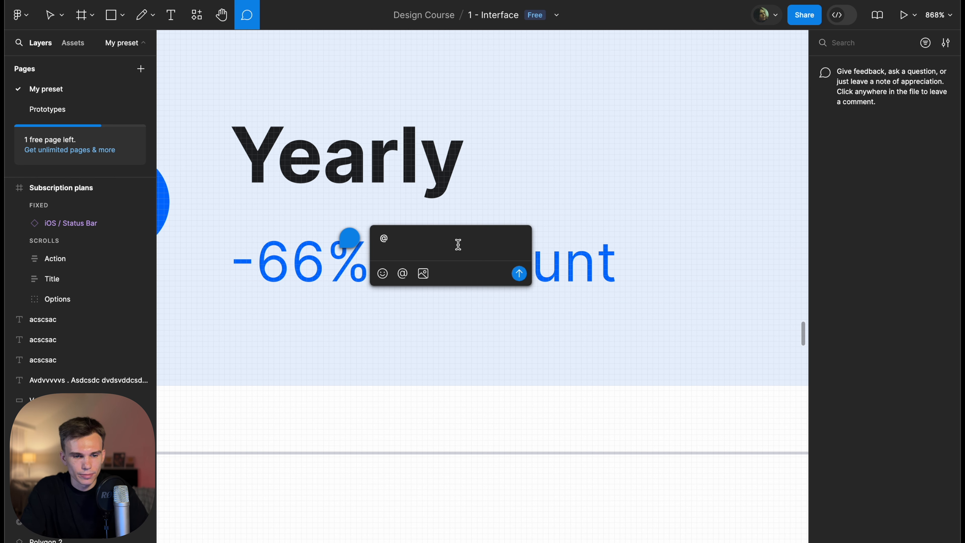
{"action": "type", "text": "Tina"}
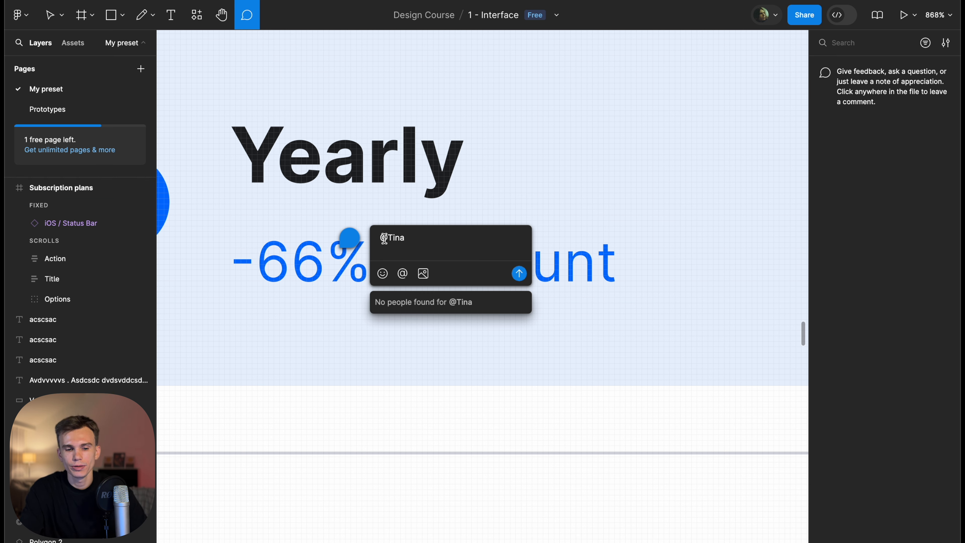
{"action": "left_click_drag", "start_coordinate": [388, 238], "coordinate": [372, 237]}
{"action": "left_click", "coordinate": [415, 244]}
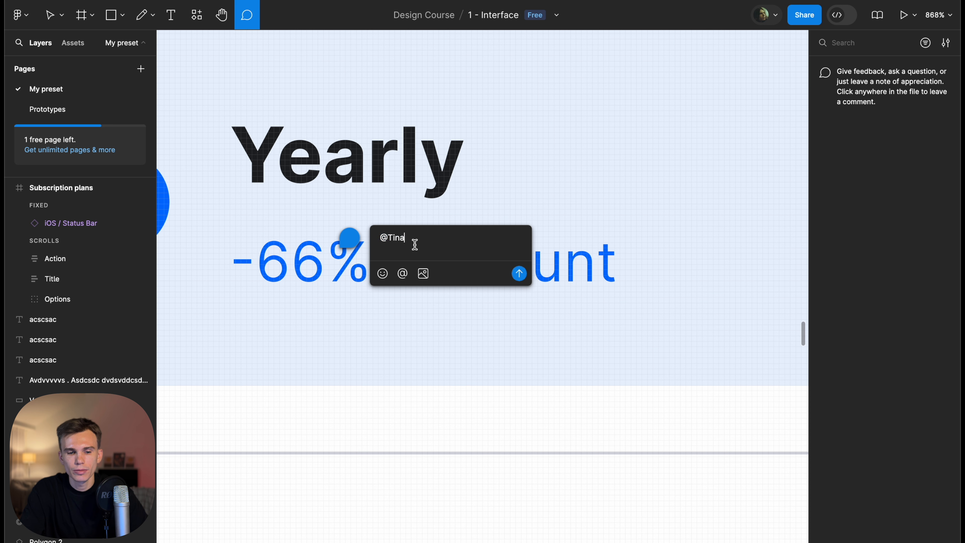
{"action": "type", "text": ", what"}
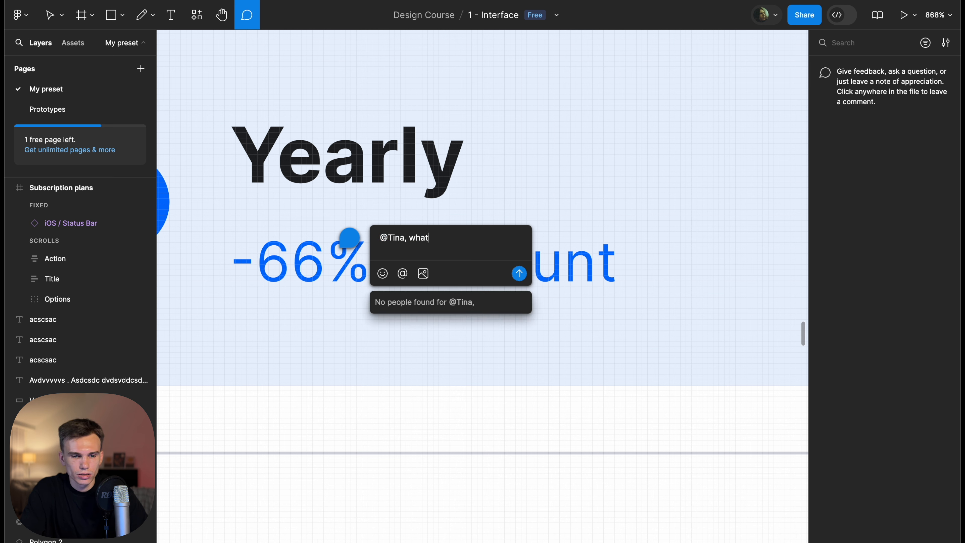
{"action": "type", "text": " is the discount for this"}
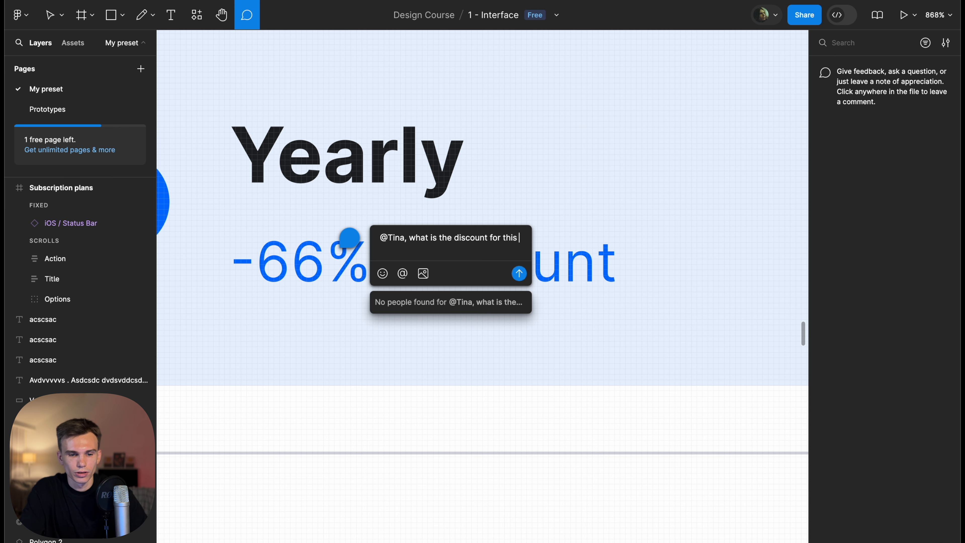
{"action": "type", "text": "one?"}
{"action": "left_click", "coordinate": [526, 283]}
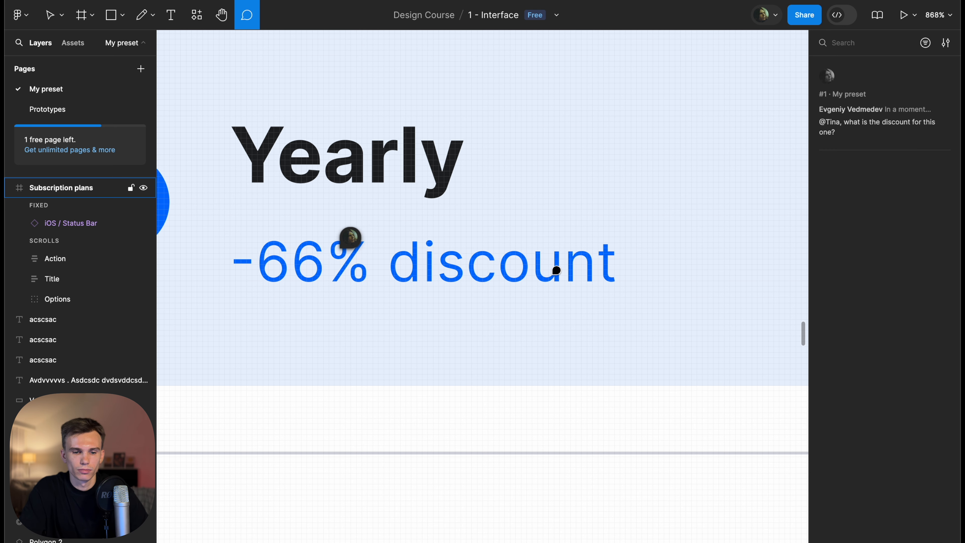
Switch back to the Move tool and preview the posted comment from its pin on the Subscription plans screen
{"action": "scroll", "coordinate": [448, 197], "scroll_direction": "down", "scroll_amount": 5}
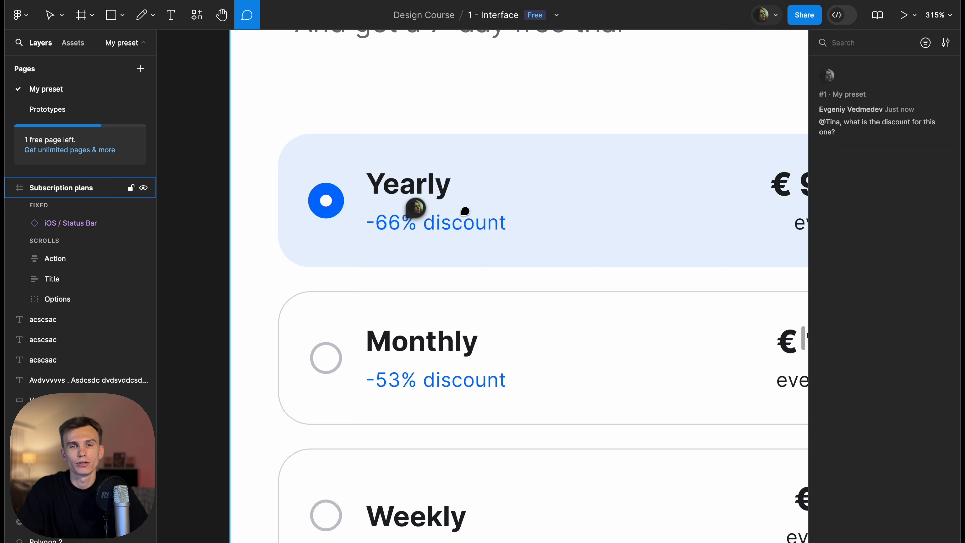
{"action": "scroll", "coordinate": [467, 211], "scroll_direction": "down", "scroll_amount": 3}
{"action": "key", "text": "v"}
{"action": "mouse_move", "coordinate": [423, 216]}
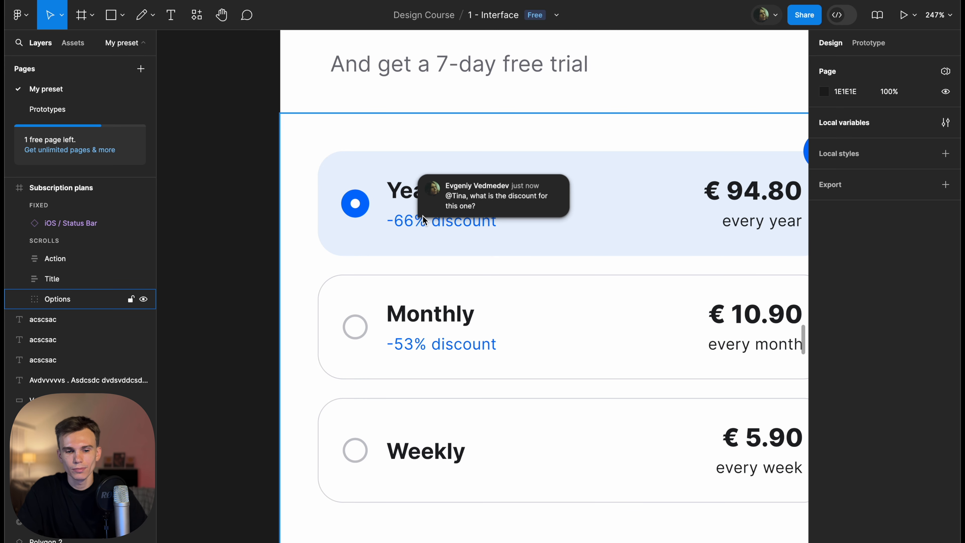
{"action": "scroll", "coordinate": [427, 215], "scroll_direction": "up", "scroll_amount": 4}
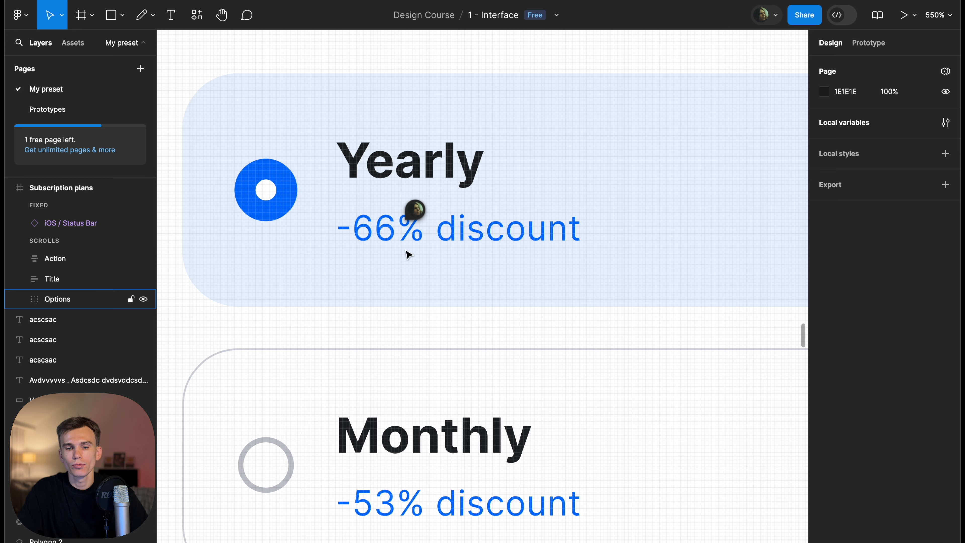
{"action": "mouse_move", "coordinate": [381, 538]}
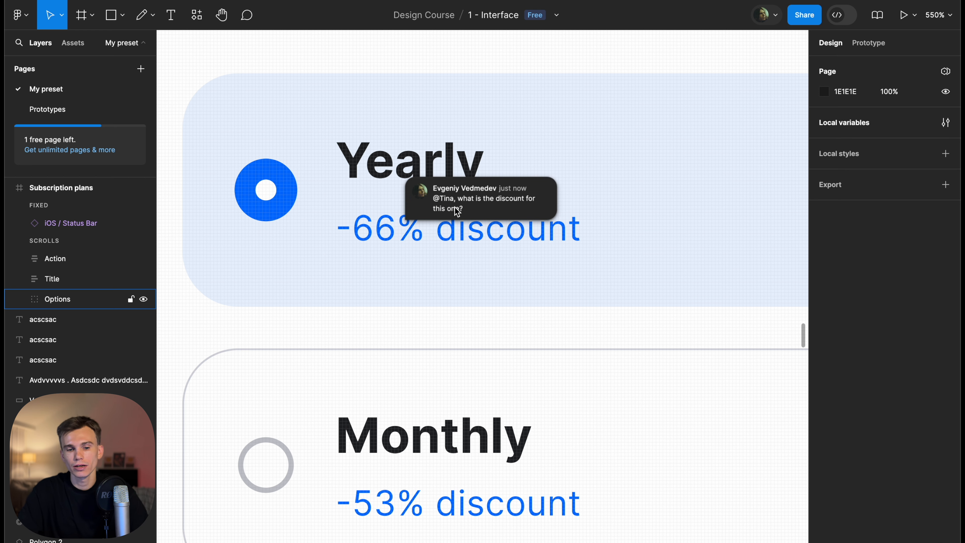
{"action": "scroll", "coordinate": [370, 158], "scroll_direction": "down", "scroll_amount": 10}
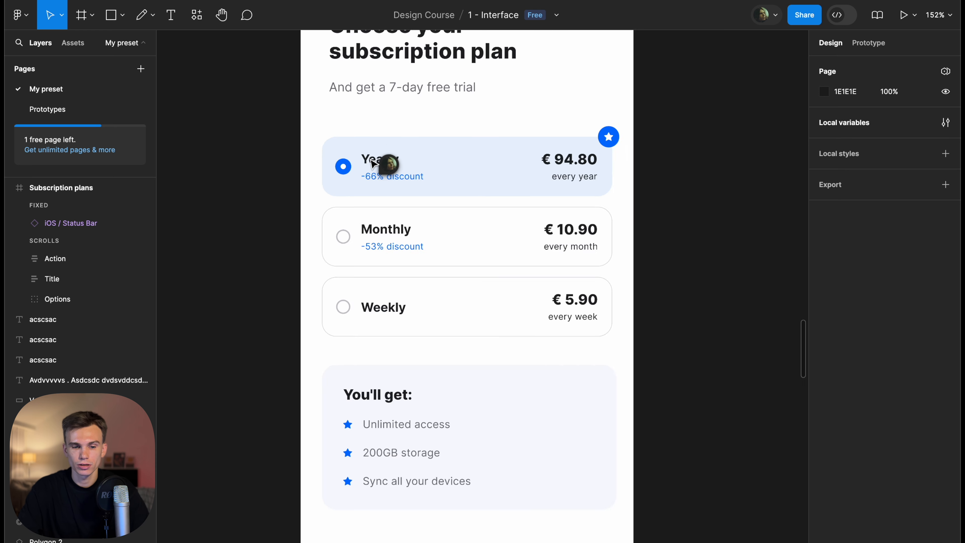
{"action": "scroll", "coordinate": [342, 76], "scroll_direction": "down", "scroll_amount": 5}
{"action": "scroll", "coordinate": [380, 190], "scroll_direction": "up", "scroll_amount": 3}
{"action": "left_click", "coordinate": [394, 243]}
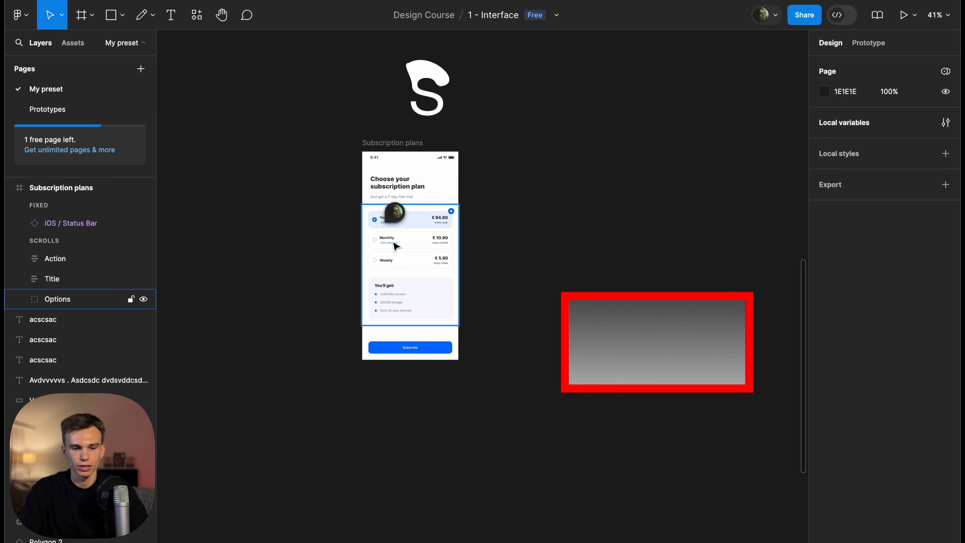
Open the comment thread on the Yearly option and start a reply that mentions the file owner
{"action": "scroll", "coordinate": [323, 102], "scroll_direction": "up", "scroll_amount": 10}
{"action": "left_click", "coordinate": [357, 103]}
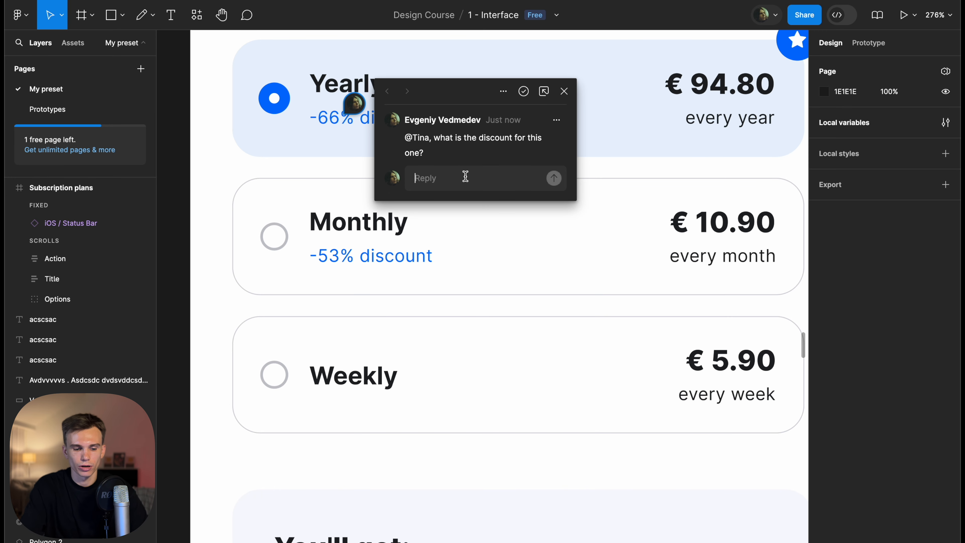
{"action": "type", "text": "@Y"}
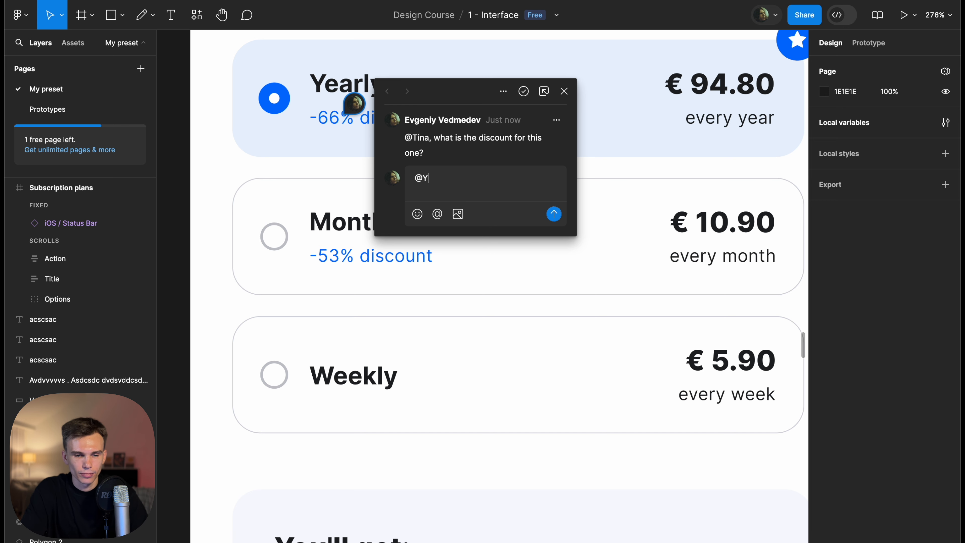
{"action": "key", "text": "BackSpace"}
{"action": "type", "text": "Ev"}
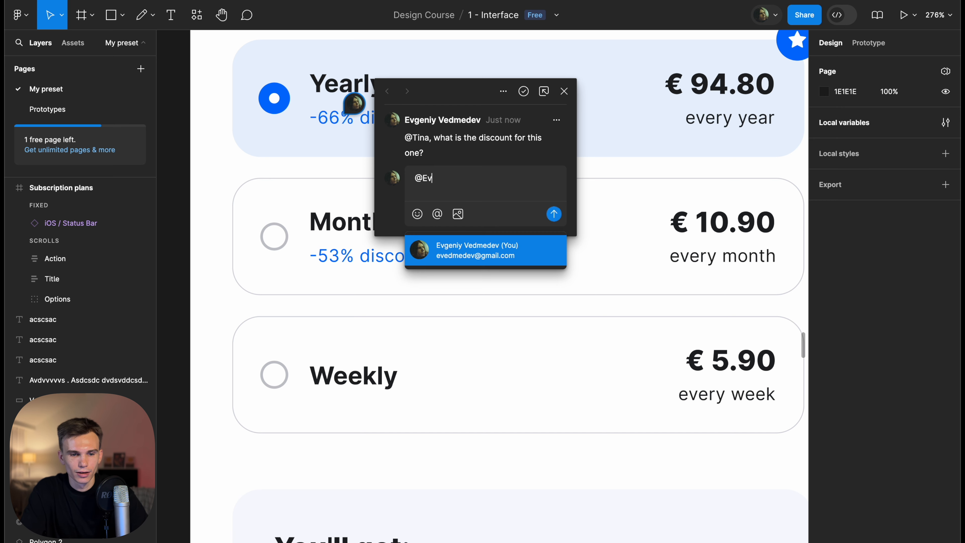
{"action": "left_click", "coordinate": [494, 249]}
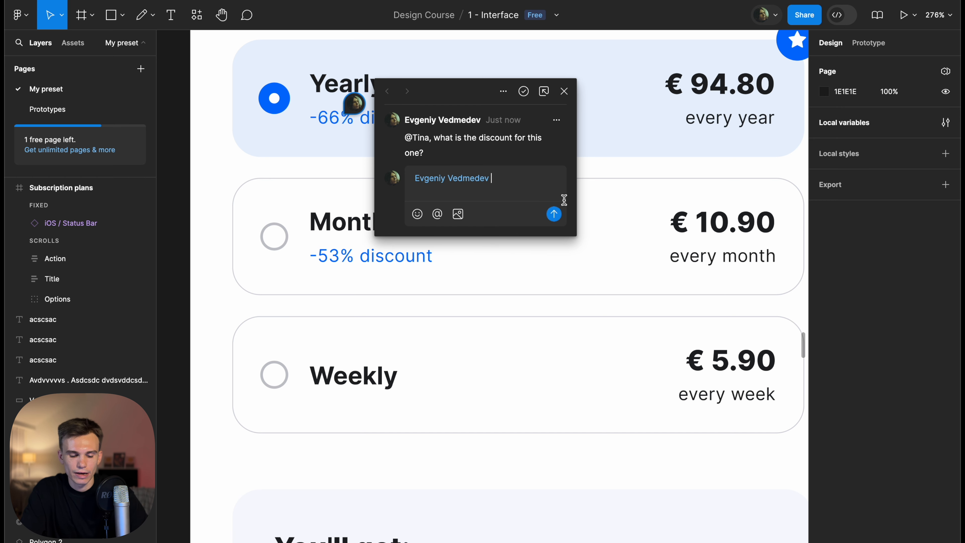
Complete and post the reply with the text "oh yeah this is goung wfwfwef", and close the comment thread
{"action": "type", "text": "oh yea"}
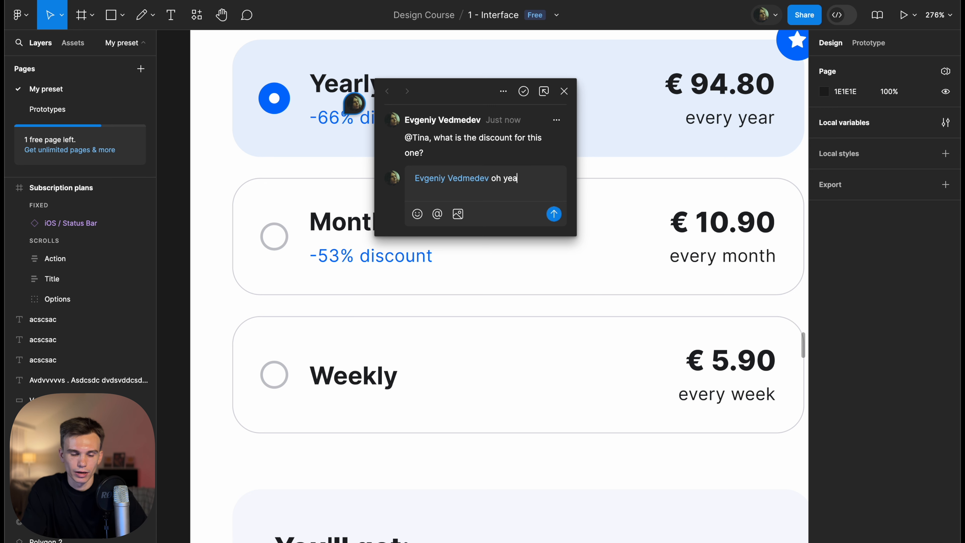
{"action": "type", "text": "h th"}
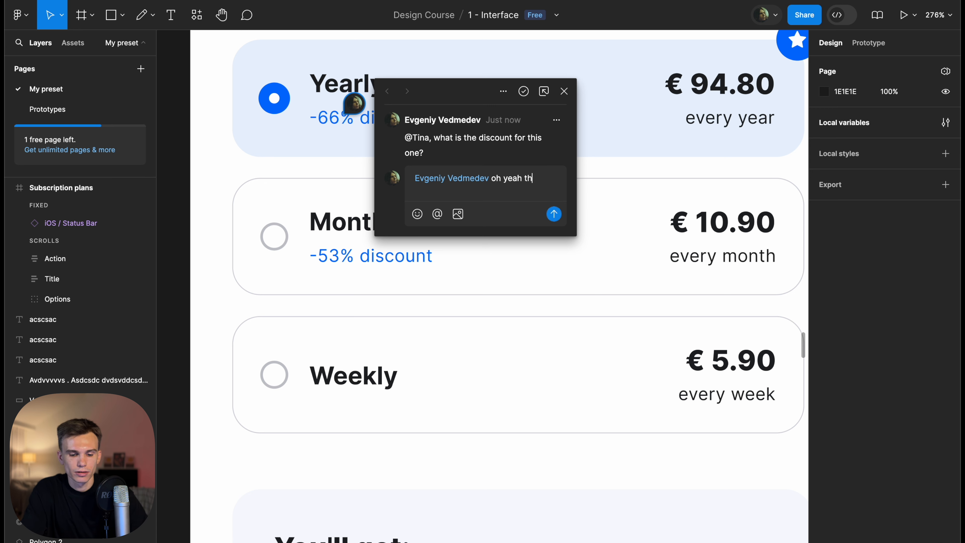
{"action": "type", "text": "is is goung wfwfwef"}
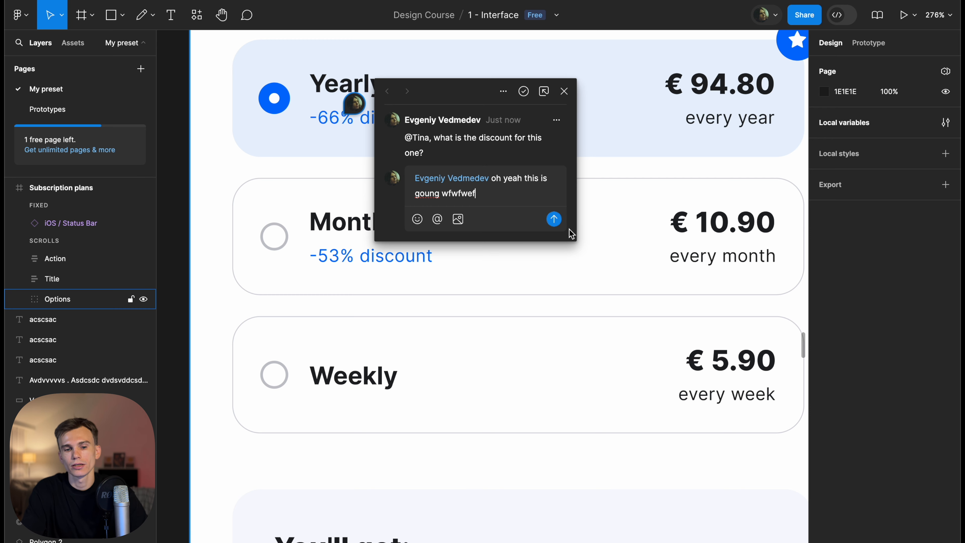
{"action": "left_click", "coordinate": [554, 221]}
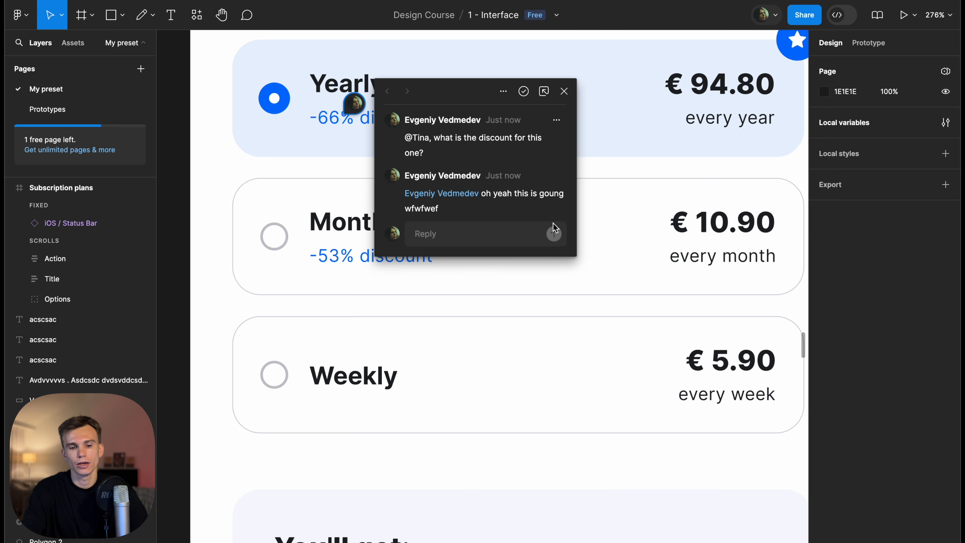
{"action": "scroll", "coordinate": [478, 151], "scroll_direction": "down", "scroll_amount": 5}
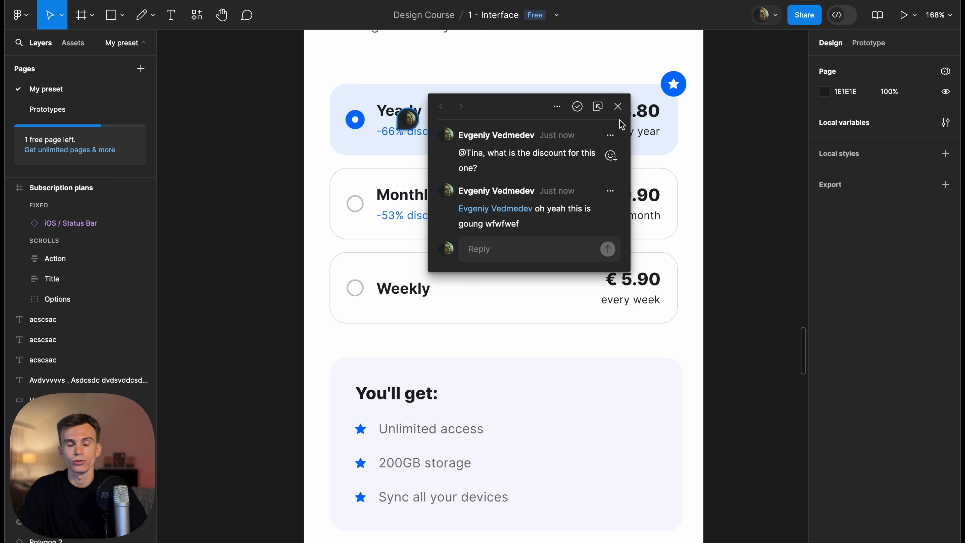
{"action": "left_click", "coordinate": [619, 107]}
{"action": "scroll", "coordinate": [493, 109], "scroll_direction": "down", "scroll_amount": 5}
{"action": "scroll", "coordinate": [492, 110], "scroll_direction": "down", "scroll_amount": 4}
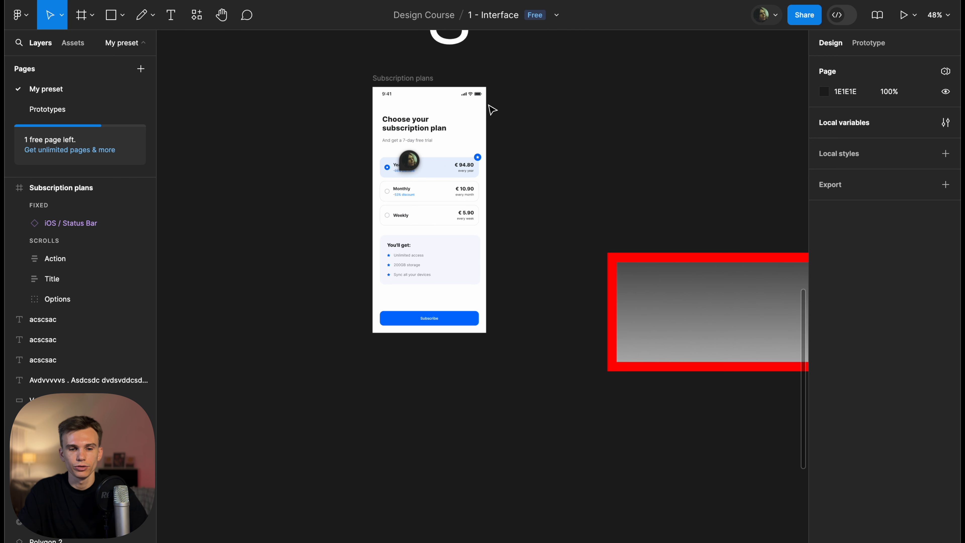
View the destination projects offered for moving the 1 - Interface file, and cancel the move
{"action": "left_click", "coordinate": [556, 16]}
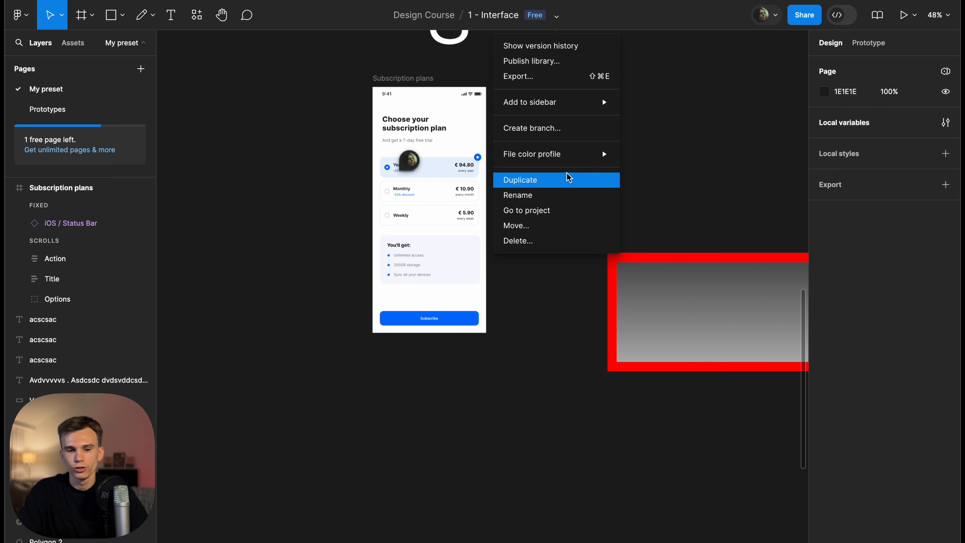
{"action": "left_click", "coordinate": [541, 226]}
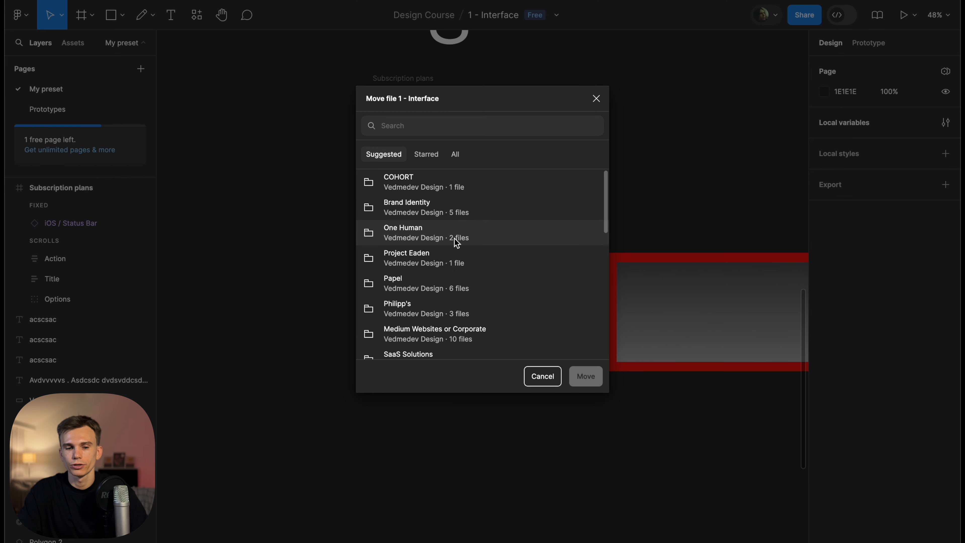
{"action": "left_click", "coordinate": [542, 376]}
Show the file's version history and preview the autosaved version from Jul 30, 5:43 PM
{"action": "left_click", "coordinate": [556, 15]}
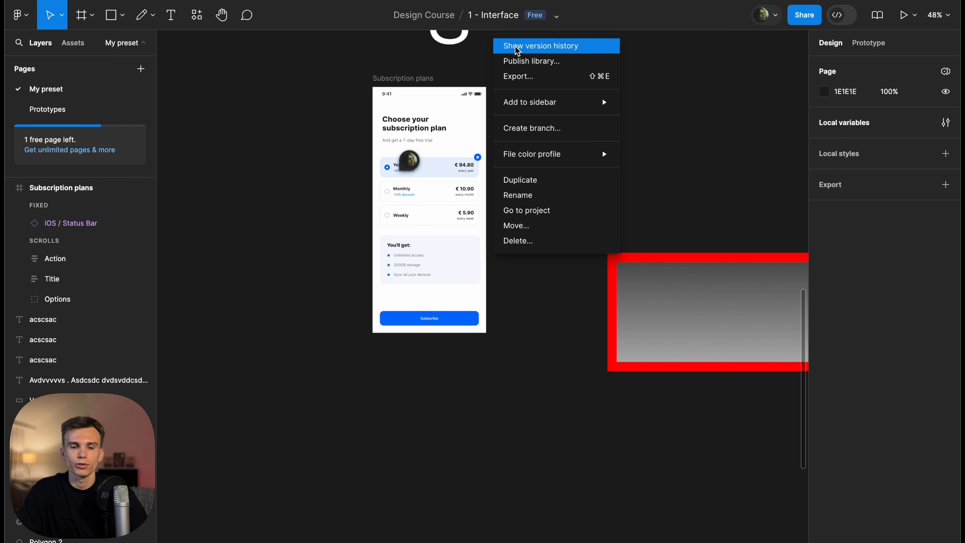
{"action": "left_click", "coordinate": [536, 51]}
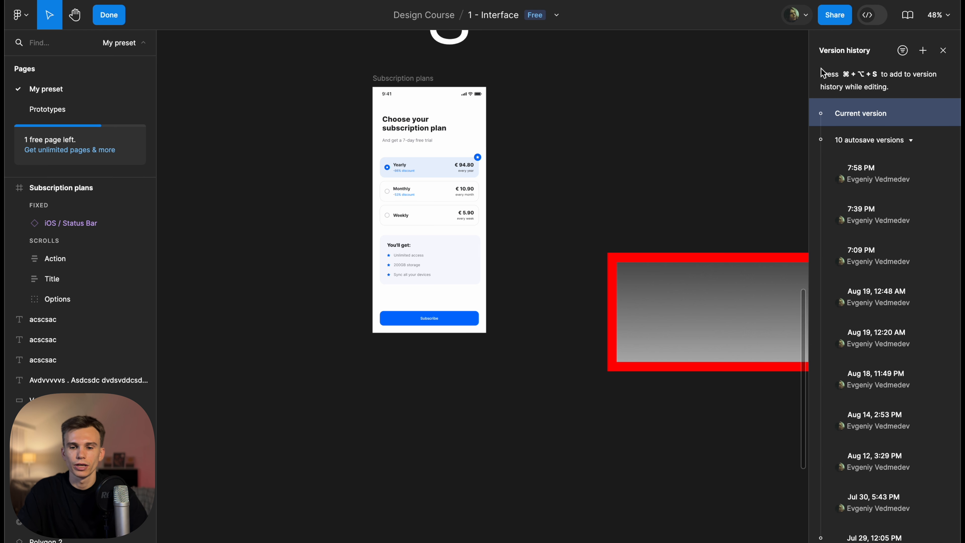
{"action": "scroll", "coordinate": [942, 193], "scroll_direction": "down", "scroll_amount": 2}
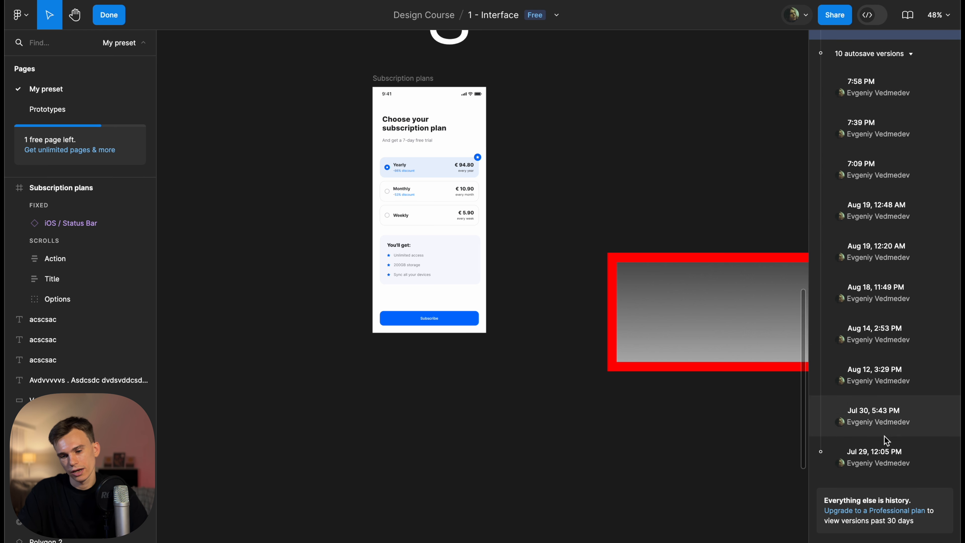
{"action": "left_click", "coordinate": [888, 403]}
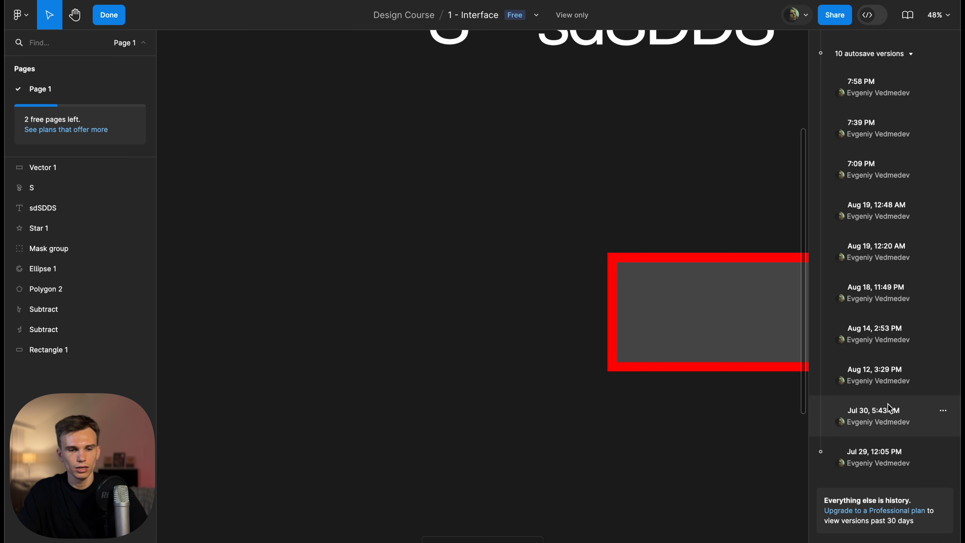
{"action": "left_click", "coordinate": [888, 404]}
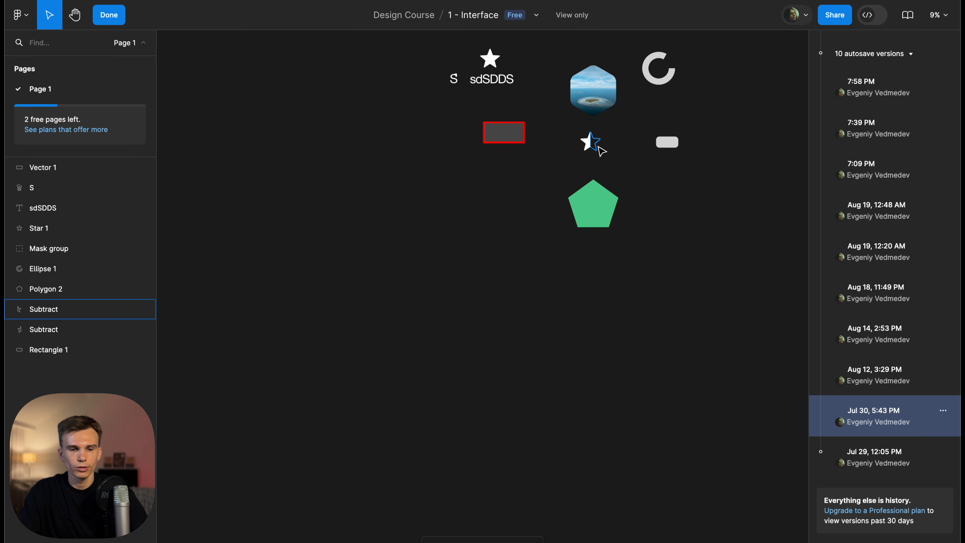
{"action": "scroll", "coordinate": [492, 93], "scroll_direction": "up", "scroll_amount": 3}
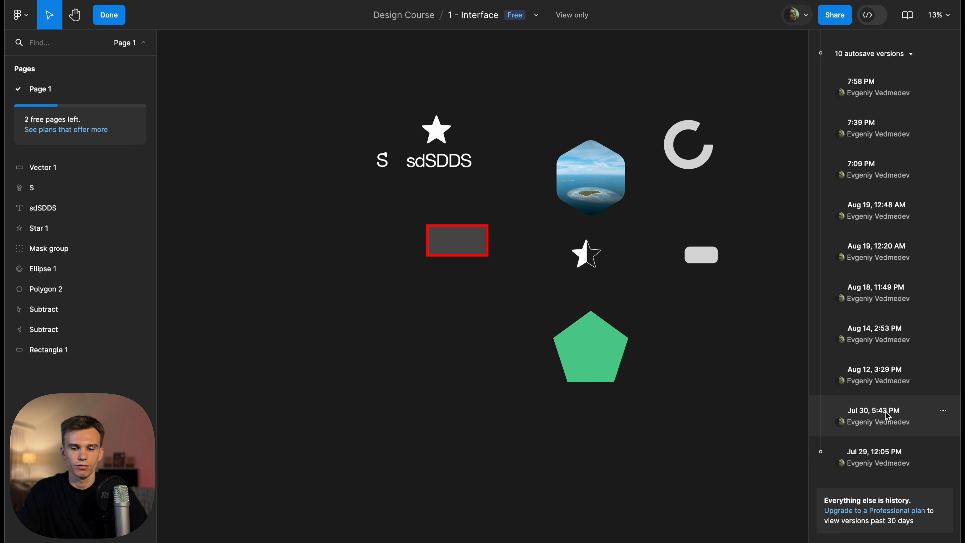
Preview the 7:39 PM and 7:09 PM autosaves, examine the actions available for the 7:09 PM version, and leave the version history
{"action": "scroll", "coordinate": [885, 411], "scroll_direction": "up", "scroll_amount": 3}
{"action": "left_click", "coordinate": [881, 229]}
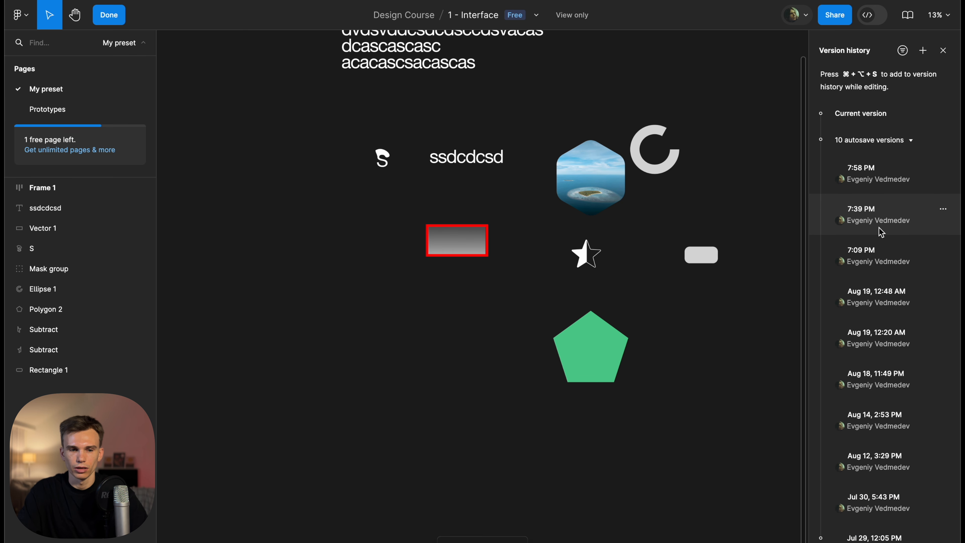
{"action": "left_click", "coordinate": [882, 251]}
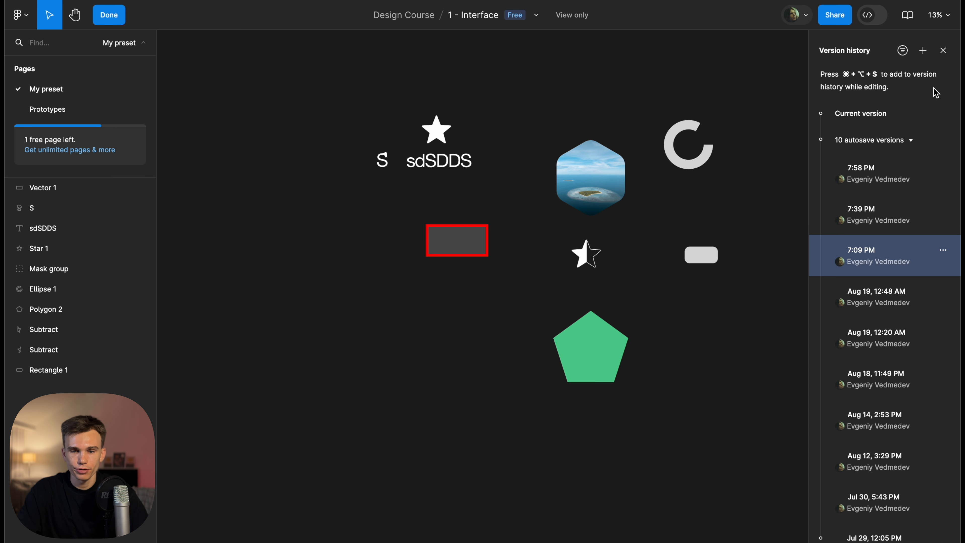
{"action": "left_click", "coordinate": [944, 251]}
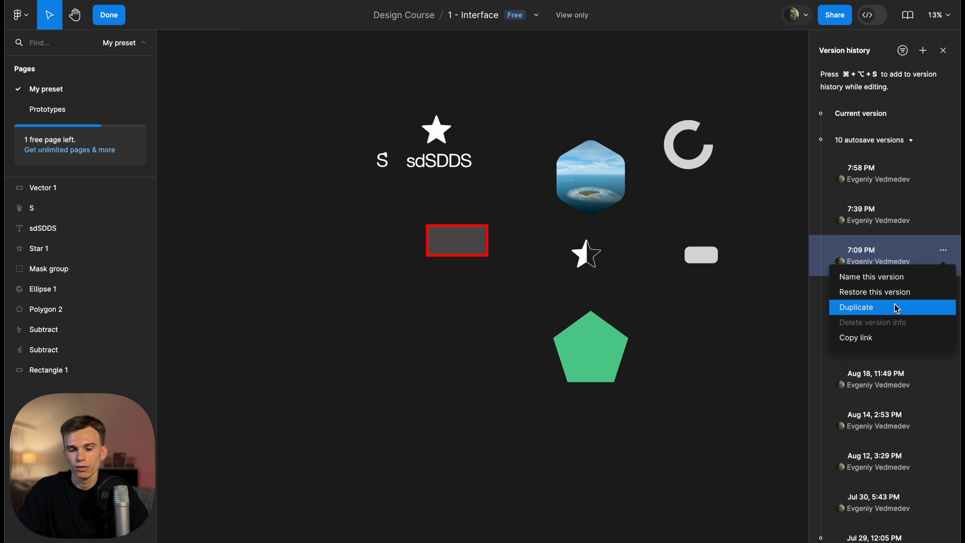
{"action": "left_click", "coordinate": [914, 250]}
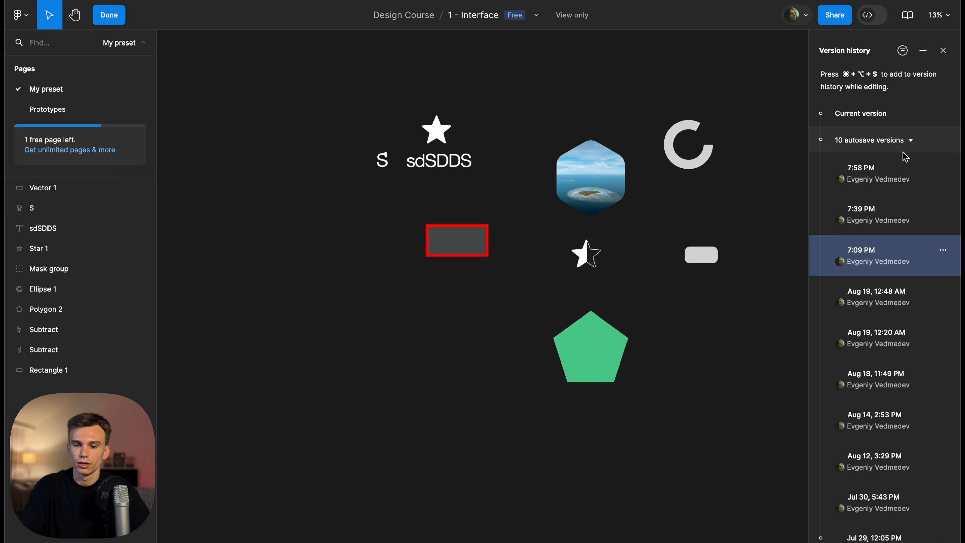
{"action": "left_click", "coordinate": [943, 51]}
Review the file actions for 1 - Interface, close them, and view the collaborator options for the own account
{"action": "left_click", "coordinate": [557, 18]}
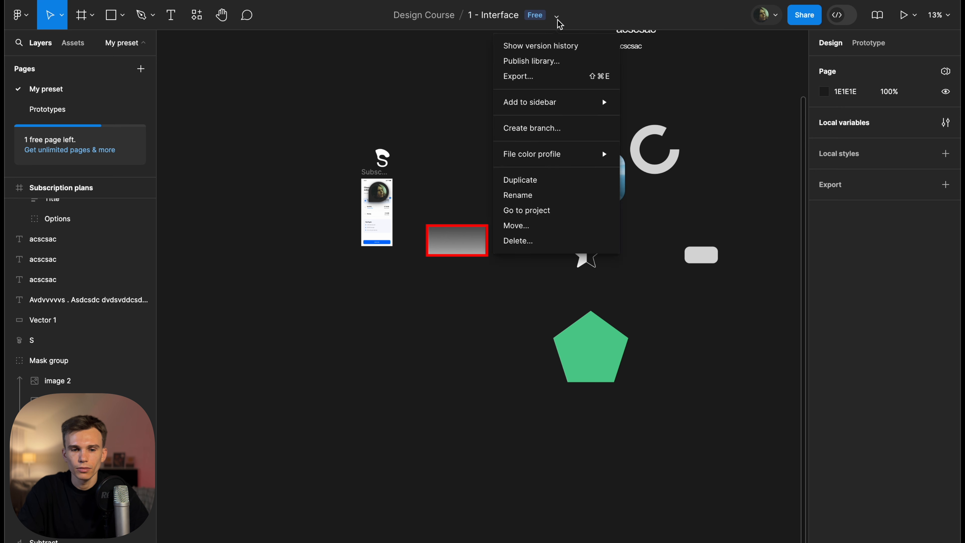
{"action": "left_click", "coordinate": [672, 52]}
{"action": "left_click", "coordinate": [775, 19]}
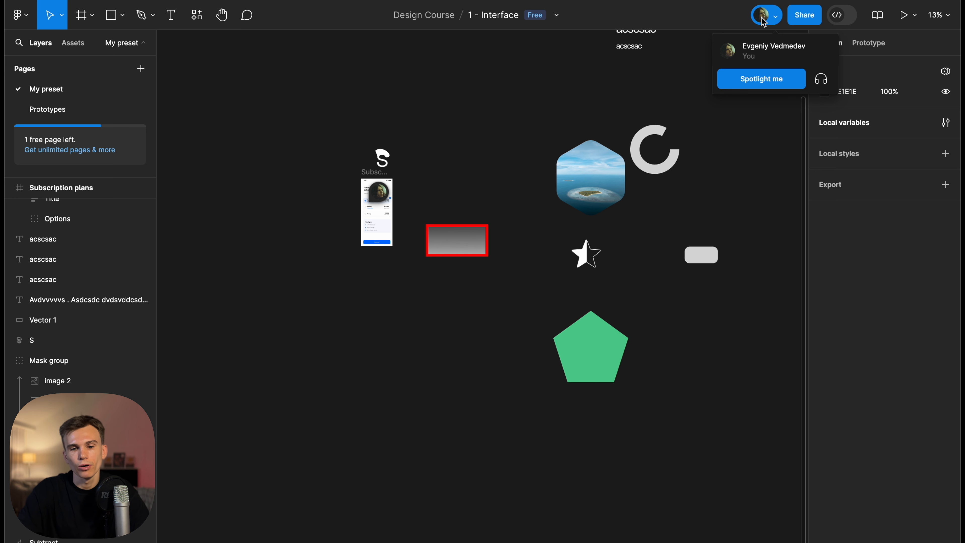
{"action": "left_click", "coordinate": [761, 17]}
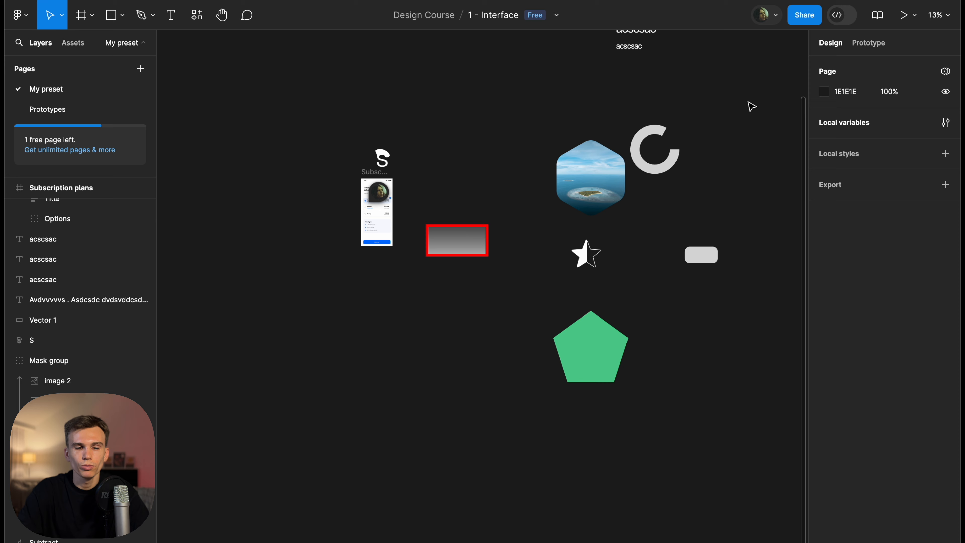
Look over the text samples, shapes, masked image and subscription screen across the My preset page
{"action": "scroll", "coordinate": [444, 119], "scroll_direction": "up", "scroll_amount": 2}
{"action": "scroll", "coordinate": [444, 120], "scroll_direction": "right", "scroll_amount": 2}
{"action": "scroll", "coordinate": [444, 120], "scroll_direction": "right", "scroll_amount": 8}
{"action": "scroll", "coordinate": [445, 120], "scroll_direction": "up", "scroll_amount": 4}
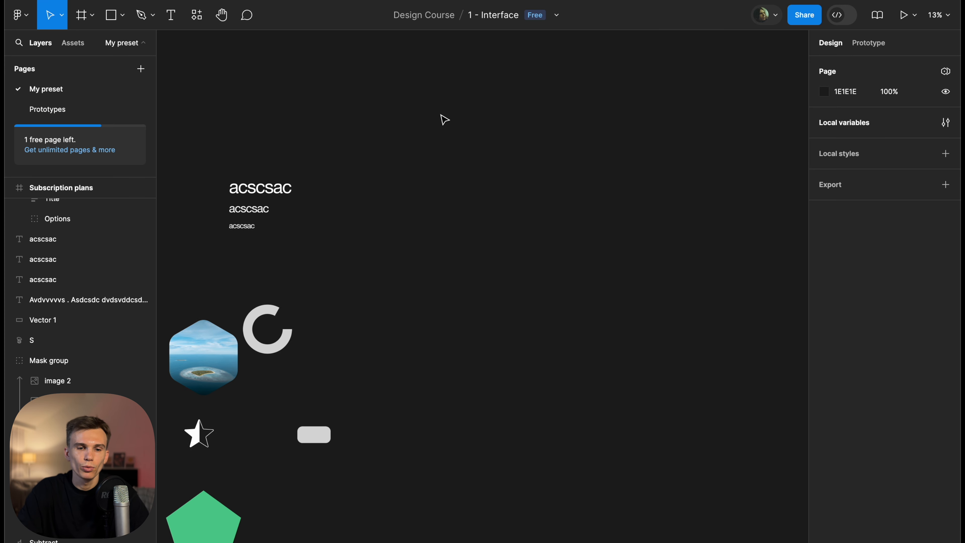
{"action": "scroll", "coordinate": [442, 122], "scroll_direction": "left", "scroll_amount": 9}
{"action": "scroll", "coordinate": [441, 122], "scroll_direction": "down", "scroll_amount": 5}
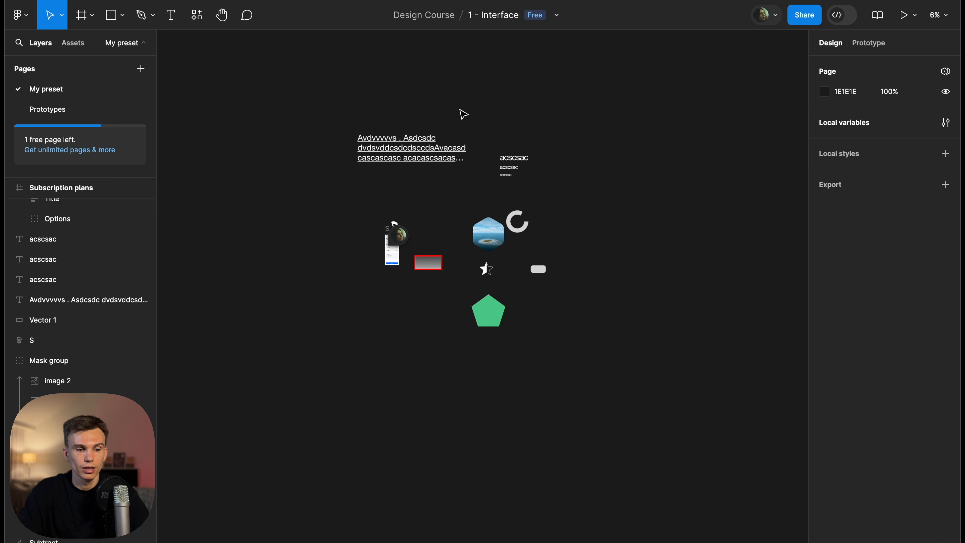
{"action": "scroll", "coordinate": [463, 113], "scroll_direction": "up", "scroll_amount": 2}
{"action": "scroll", "coordinate": [455, 183], "scroll_direction": "up", "scroll_amount": 2}
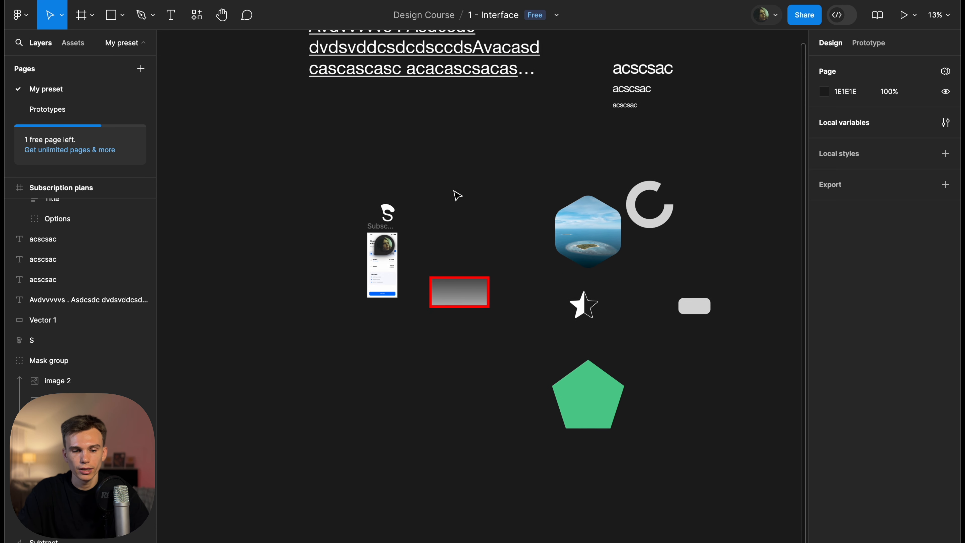
{"action": "scroll", "coordinate": [470, 196], "scroll_direction": "down", "scroll_amount": 1}
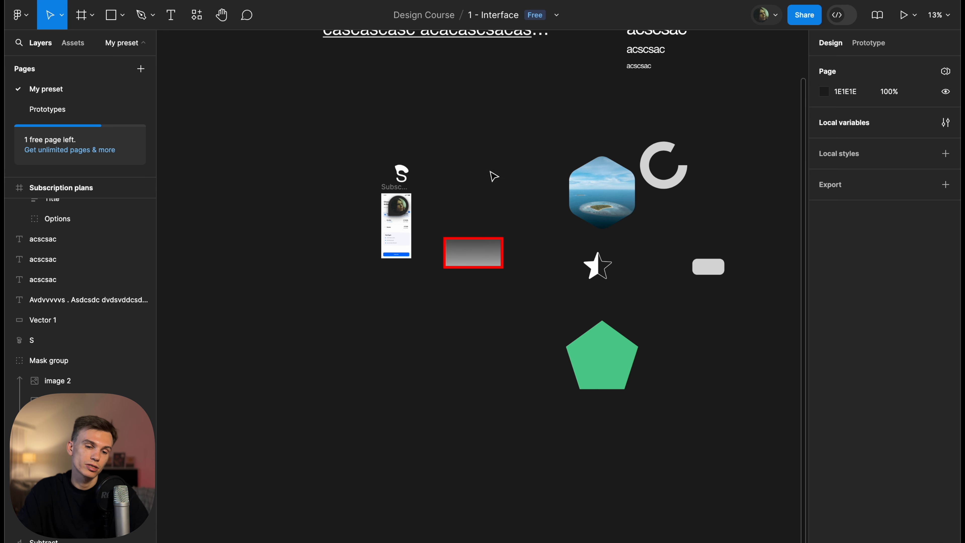
{"action": "scroll", "coordinate": [605, 204], "scroll_direction": "up", "scroll_amount": 5}
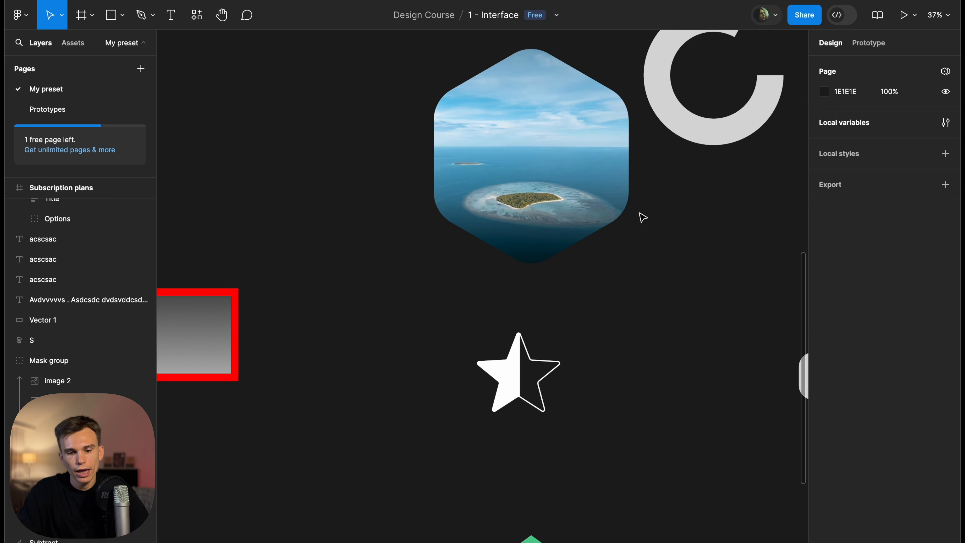
{"action": "scroll", "coordinate": [448, 146], "scroll_direction": "down", "scroll_amount": 6}
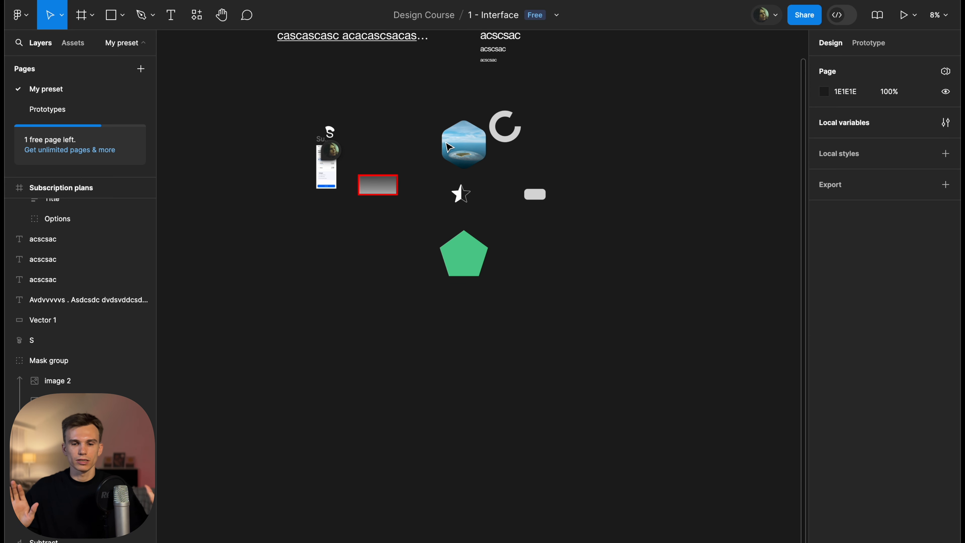
{"action": "scroll", "coordinate": [449, 147], "scroll_direction": "up", "scroll_amount": 5}
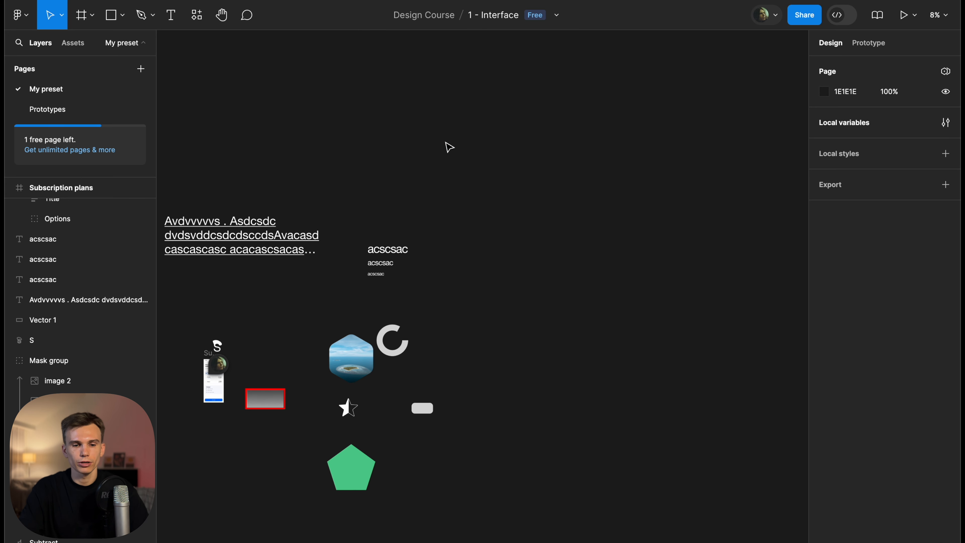
{"action": "scroll", "coordinate": [448, 147], "scroll_direction": "up", "scroll_amount": 3}
{"action": "scroll", "coordinate": [448, 147], "scroll_direction": "left", "scroll_amount": 10}
{"action": "scroll", "coordinate": [449, 147], "scroll_direction": "down", "scroll_amount": 6}
{"action": "scroll", "coordinate": [448, 147], "scroll_direction": "up", "scroll_amount": 4}
Examine the Blog frames on the Prototypes page at different zoom levels and return to the My preset page
{"action": "left_click", "coordinate": [59, 108]}
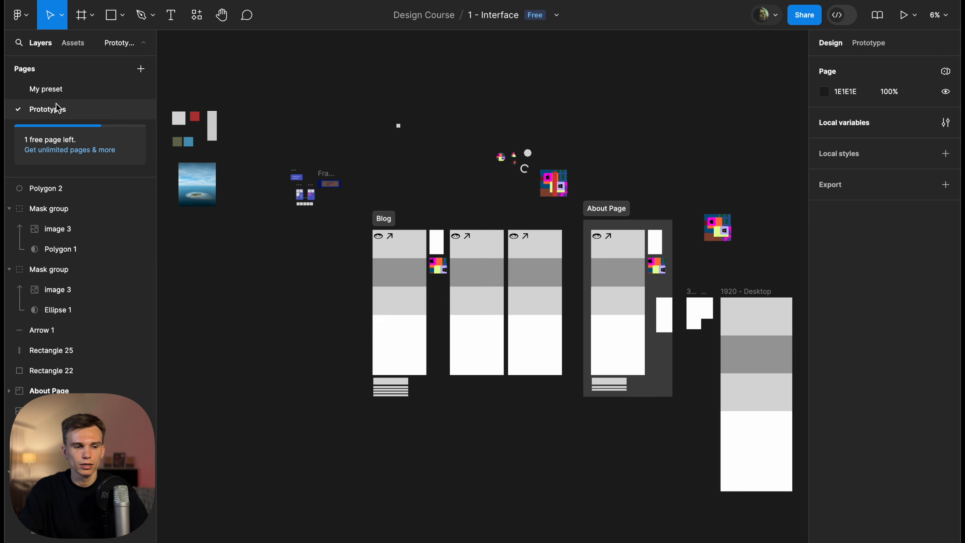
{"action": "scroll", "coordinate": [440, 103], "scroll_direction": "up", "scroll_amount": 6}
{"action": "scroll", "coordinate": [440, 106], "scroll_direction": "up", "scroll_amount": 6}
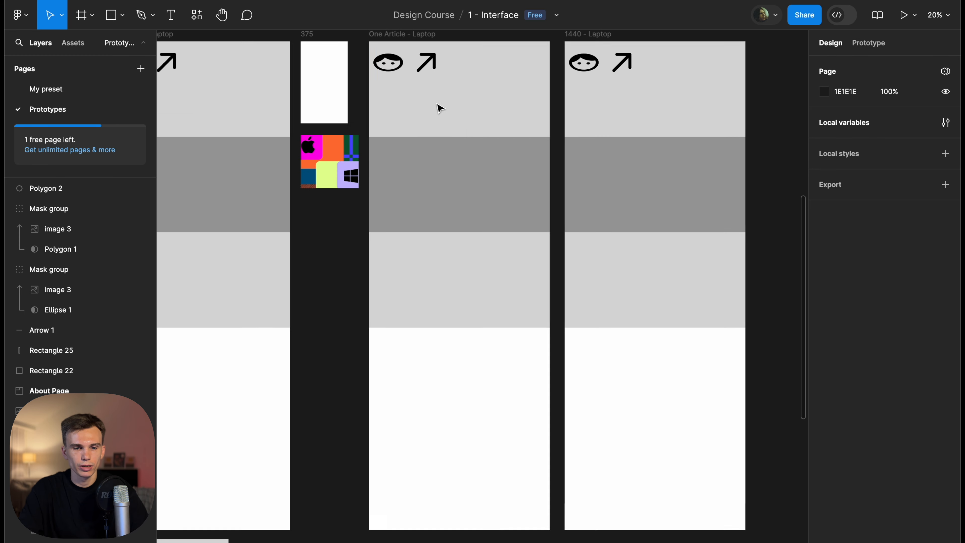
{"action": "scroll", "coordinate": [392, 244], "scroll_direction": "up", "scroll_amount": 5}
{"action": "scroll", "coordinate": [519, 191], "scroll_direction": "down", "scroll_amount": 3}
{"action": "scroll", "coordinate": [517, 190], "scroll_direction": "down", "scroll_amount": 4}
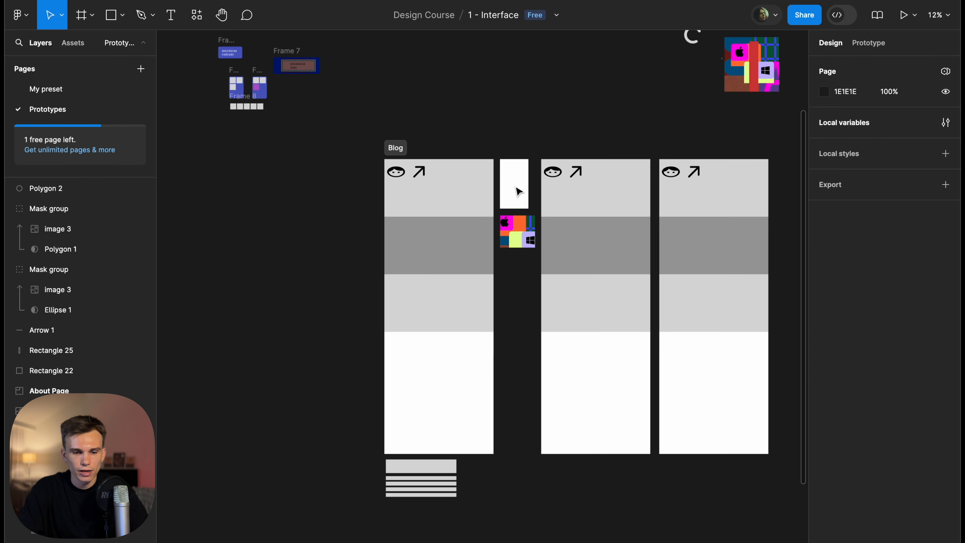
{"action": "left_click", "coordinate": [43, 89]}
{"action": "scroll", "coordinate": [388, 143], "scroll_direction": "down", "scroll_amount": 4}
{"action": "scroll", "coordinate": [388, 143], "scroll_direction": "up", "scroll_amount": 10}
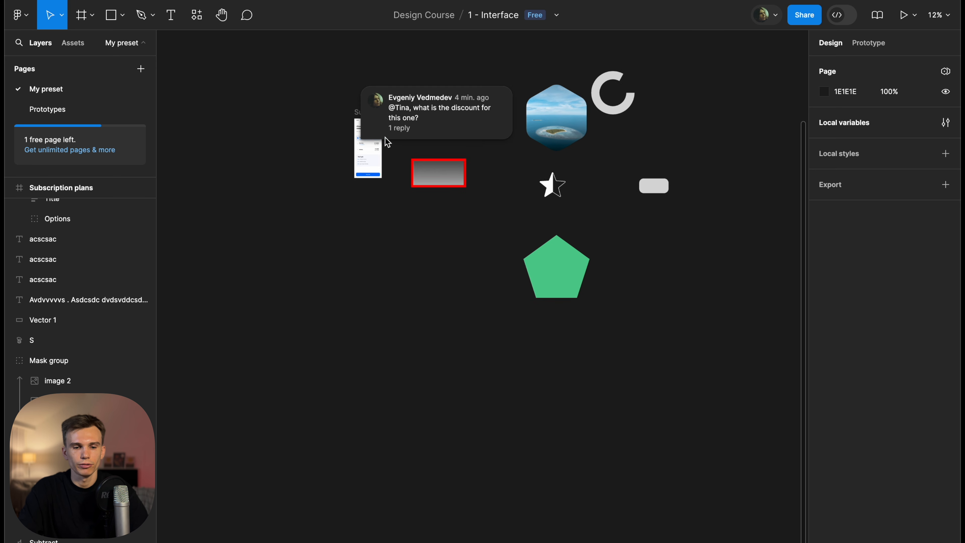
View the collaborator options and preview the Spotlight me function on the canvas
{"action": "left_click", "coordinate": [775, 16]}
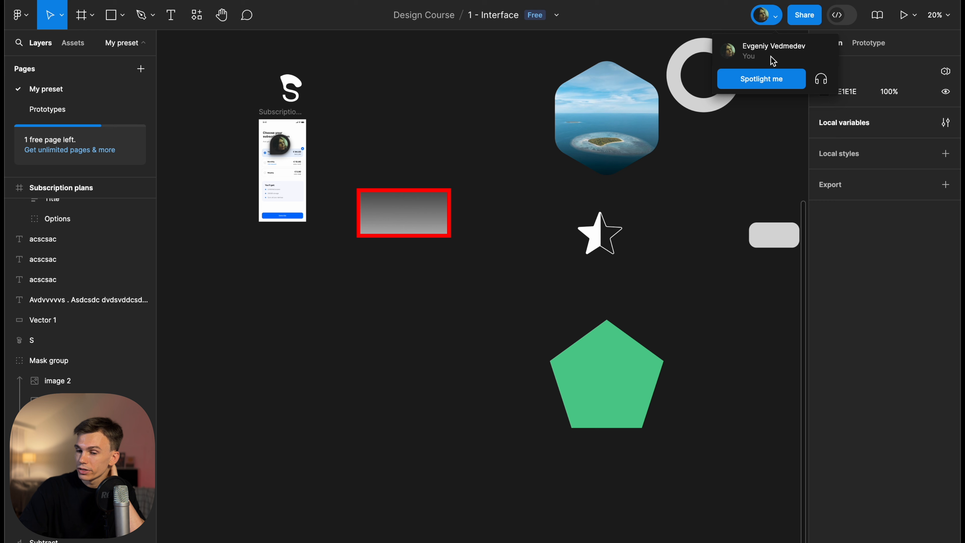
{"action": "left_click", "coordinate": [775, 82]}
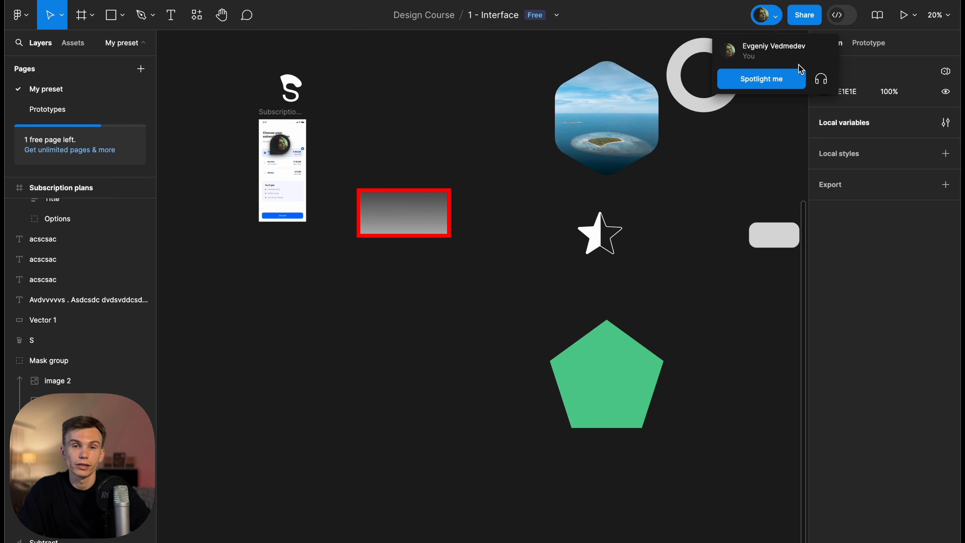
{"action": "left_click", "coordinate": [779, 80]}
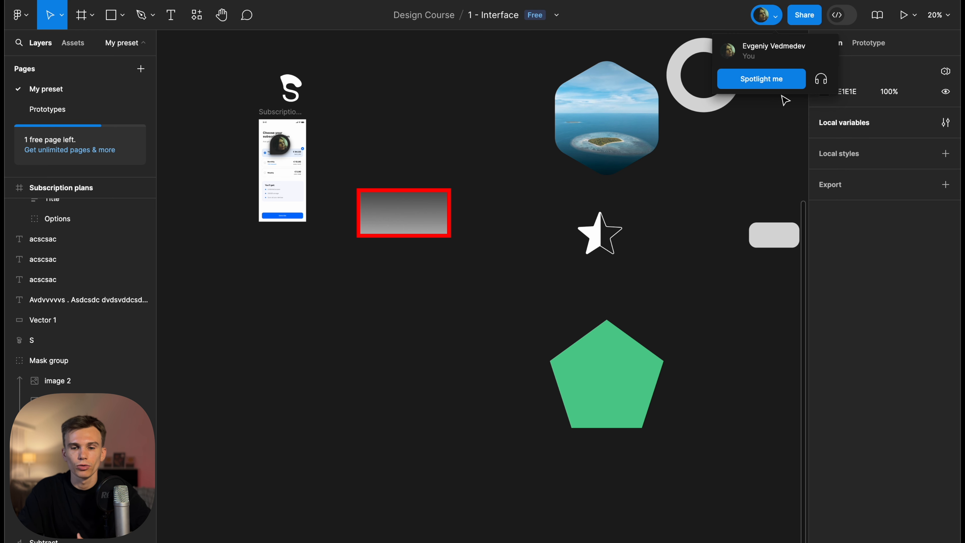
{"action": "left_click", "coordinate": [794, 85]}
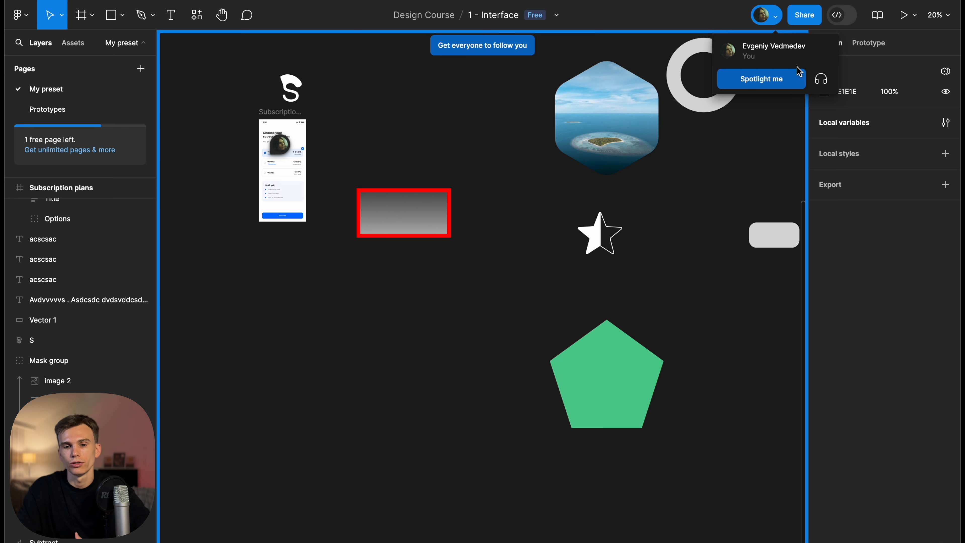
{"action": "left_click", "coordinate": [791, 72]}
{"action": "left_click", "coordinate": [793, 76]}
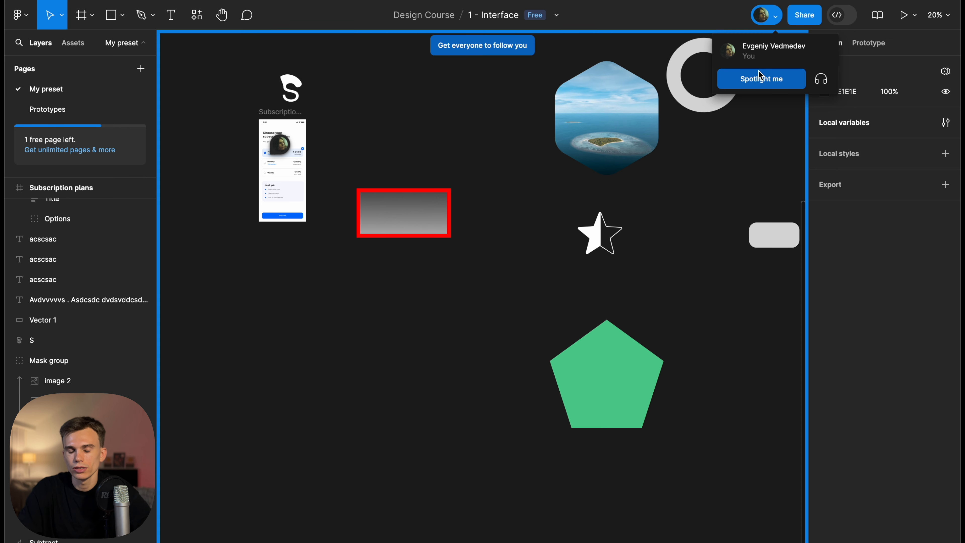
{"action": "left_click", "coordinate": [759, 74]}
View the plan offer for audio conversations, dismiss it, and check the collaborator options again
{"action": "left_click", "coordinate": [821, 79]}
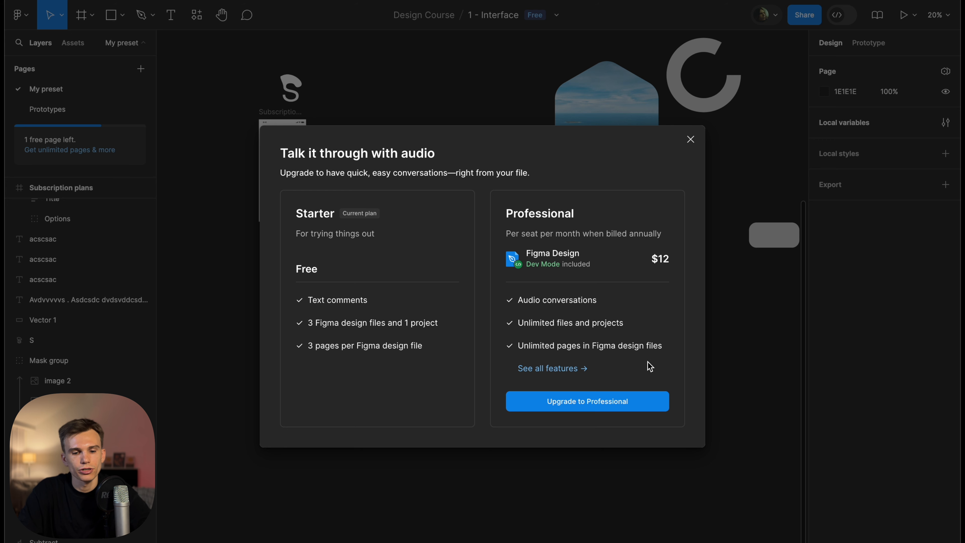
{"action": "left_click", "coordinate": [691, 139]}
{"action": "left_click", "coordinate": [779, 22]}
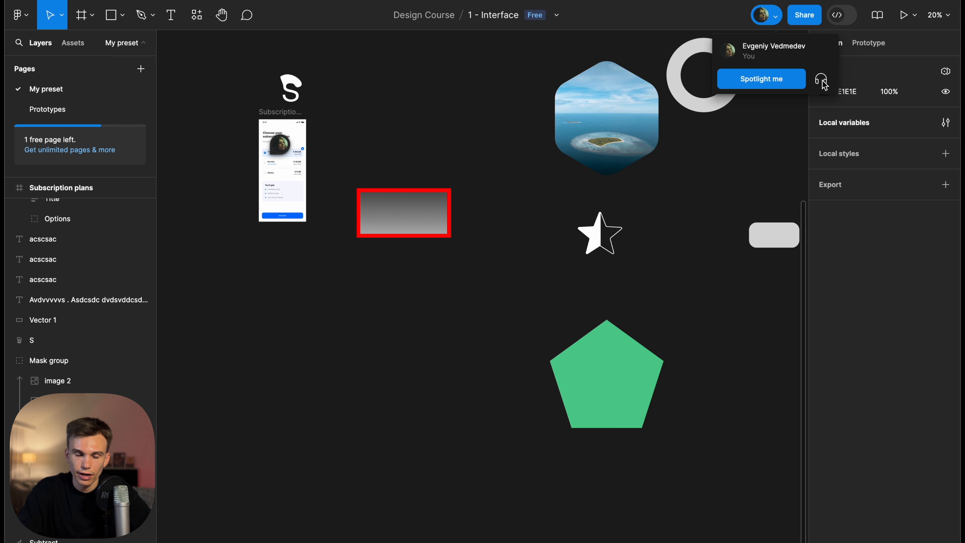
{"action": "left_click", "coordinate": [668, 15]}
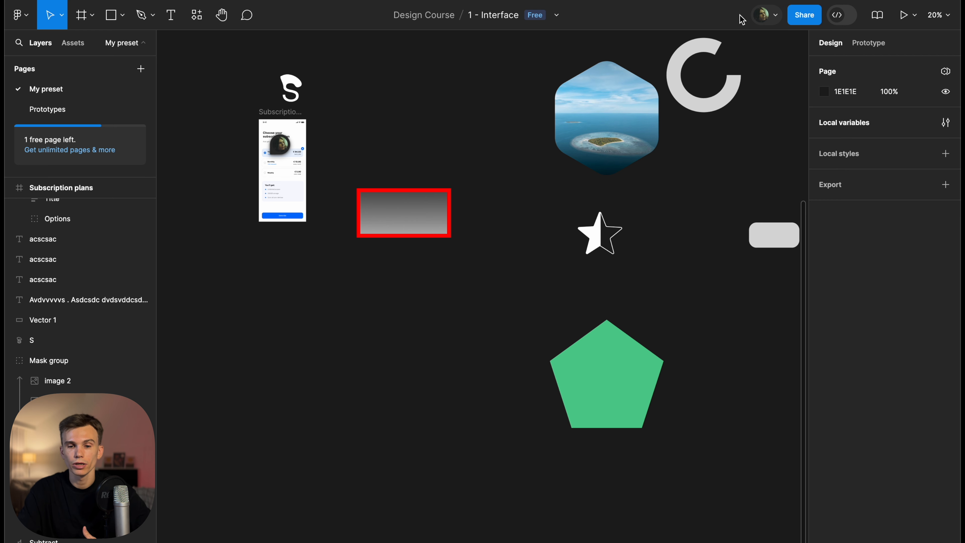
{"action": "left_click", "coordinate": [767, 17]}
{"action": "left_click", "coordinate": [703, 15]}
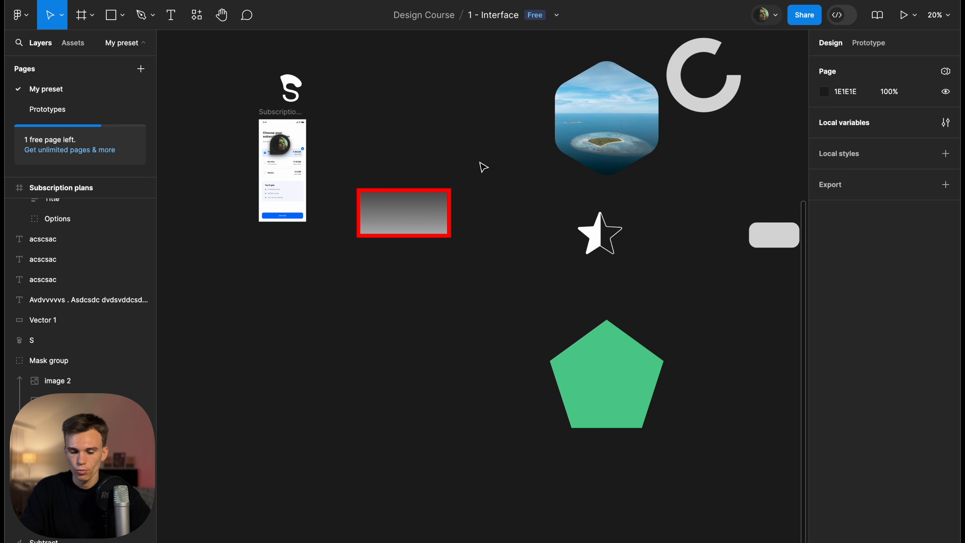
Write "Hey)) How are you?" as a cursor chat message on the canvas
{"action": "key", "text": "slash"}
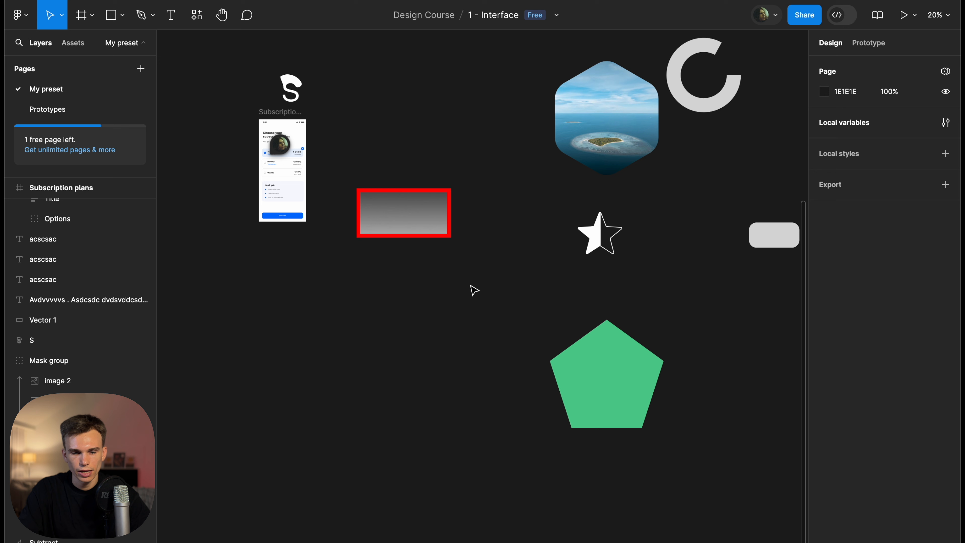
{"action": "key", "text": "slash"}
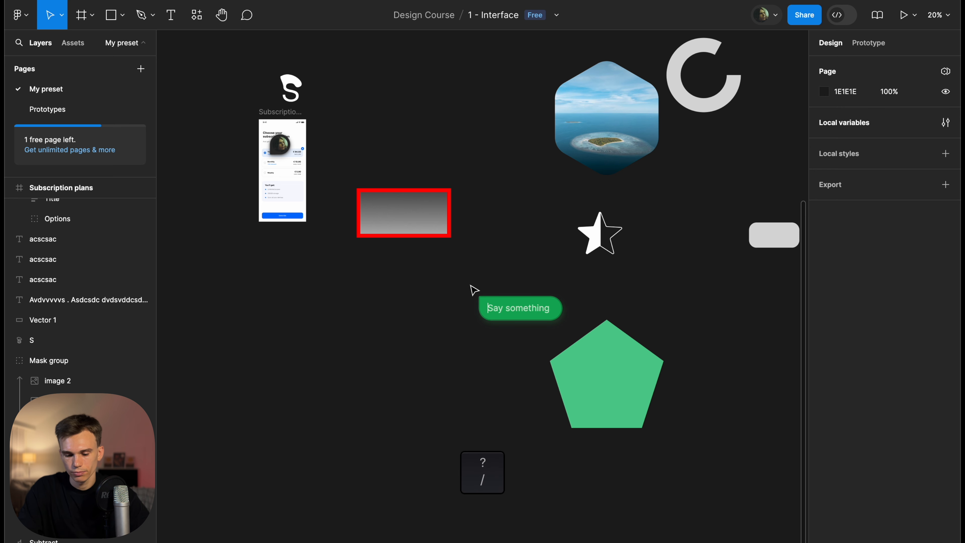
{"action": "type", "text": "He"}
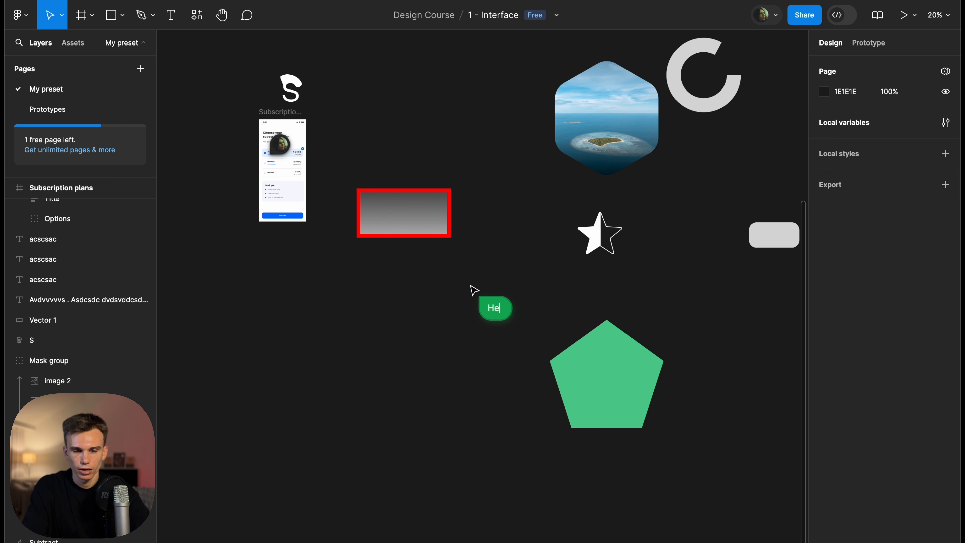
{"action": "type", "text": "y))"}
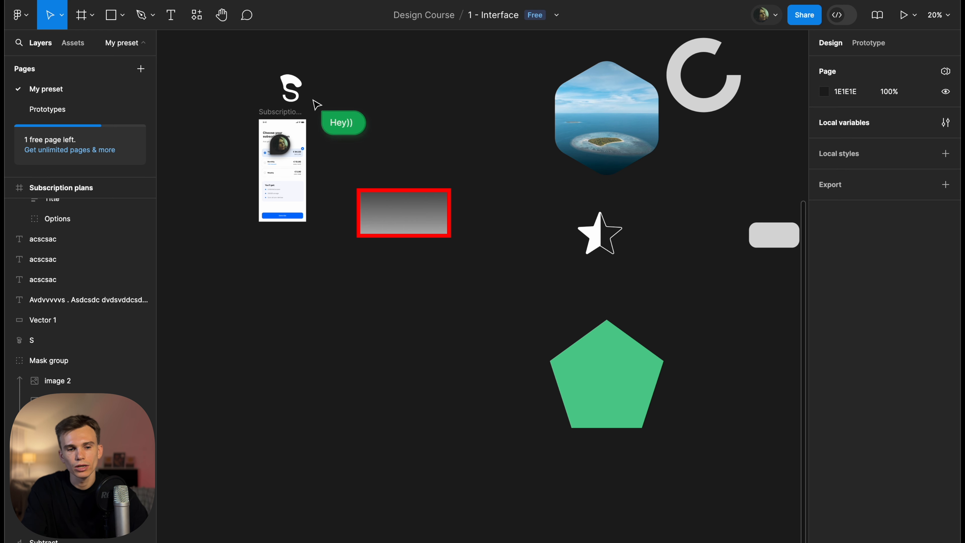
{"action": "type", "text": " How are "}
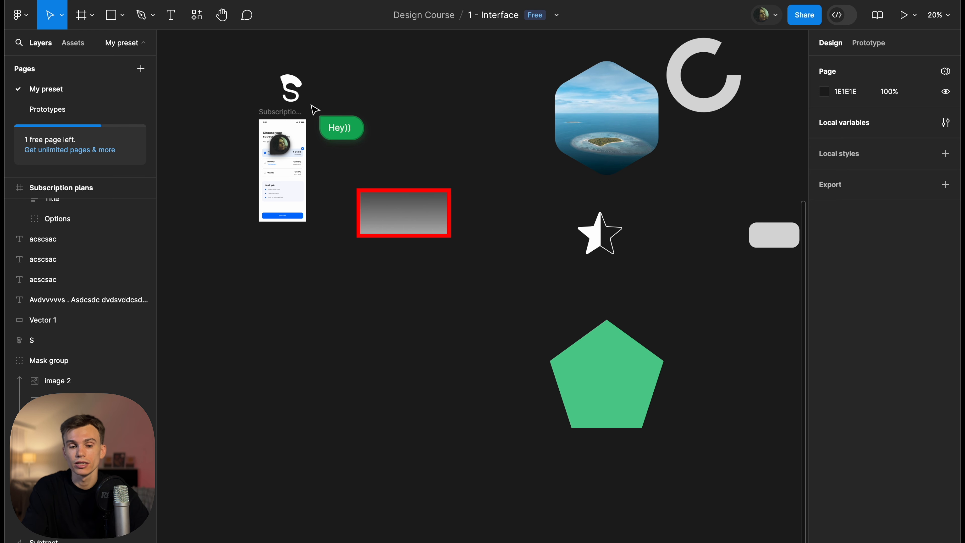
{"action": "type", "text": "you?"}
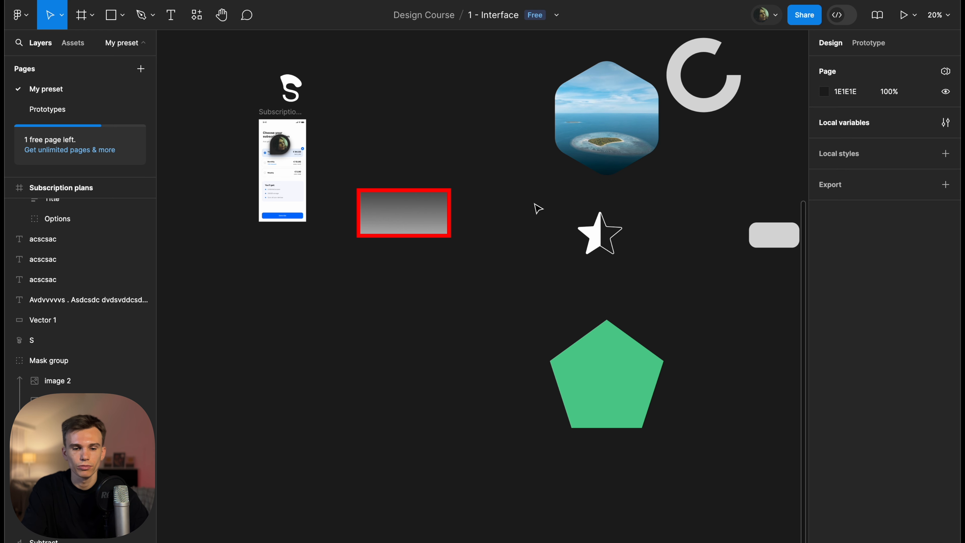
Start another cursor chat message above the red-outlined rectangle and dismiss it empty
{"action": "mouse_move", "coordinate": [508, 540]}
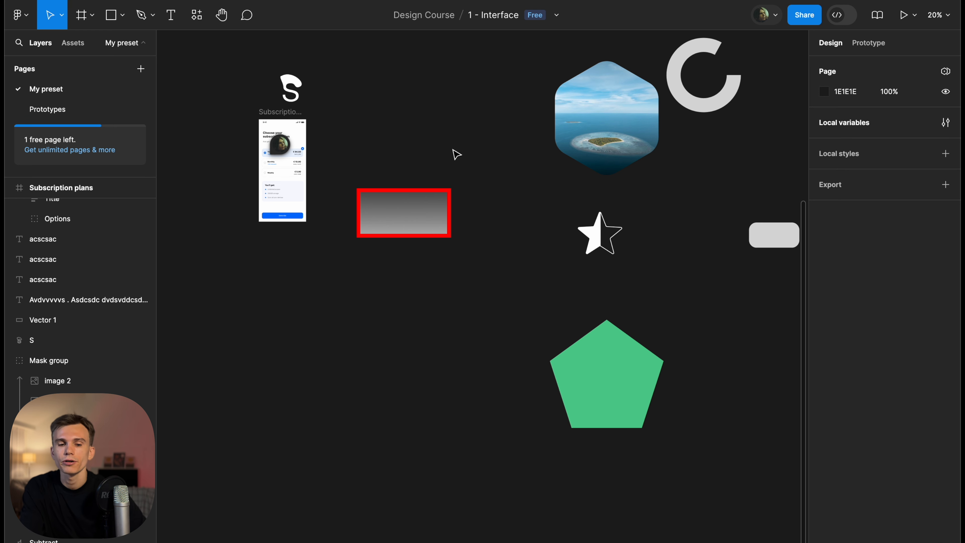
{"action": "key", "text": "slash"}
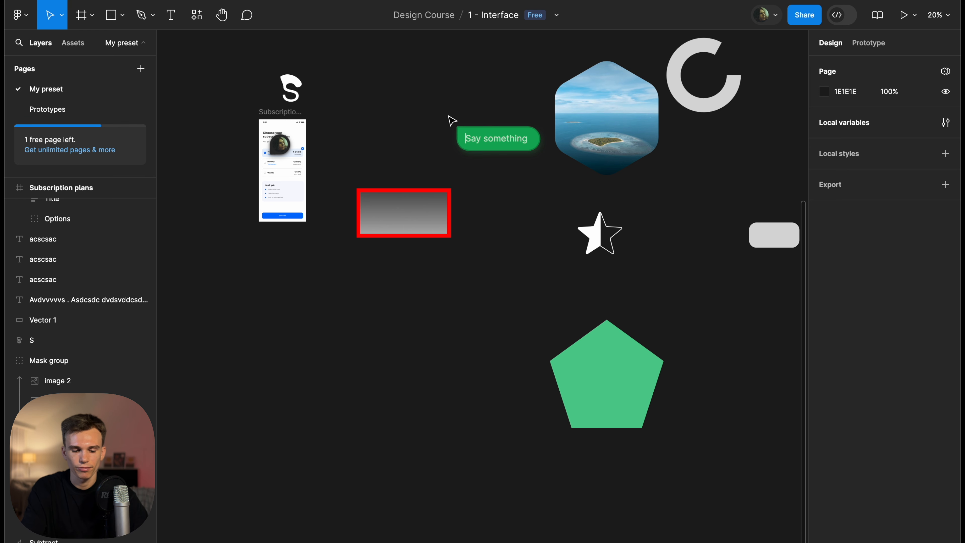
{"action": "key", "text": "Escape"}
Turn on Dev Mode and inspect the red-outlined gradient rectangle zoomed to fit the view
{"action": "scroll", "coordinate": [448, 116], "scroll_direction": "right", "scroll_amount": 1}
{"action": "scroll", "coordinate": [449, 116], "scroll_direction": "up", "scroll_amount": 1}
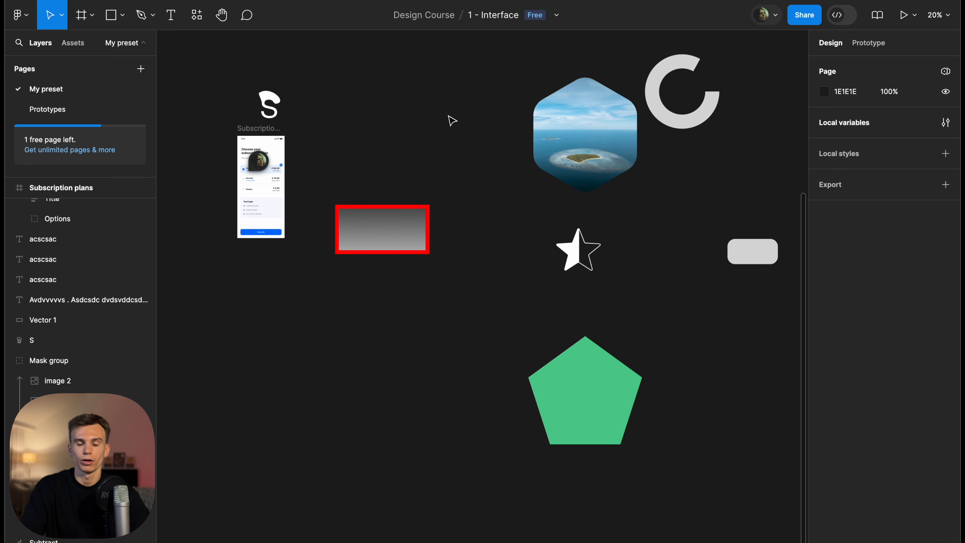
{"action": "left_click", "coordinate": [841, 15]}
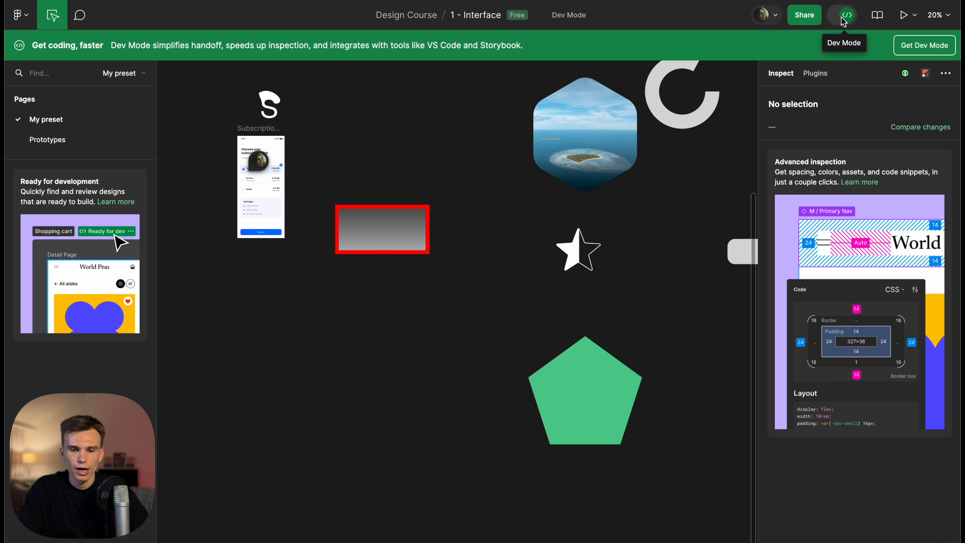
{"action": "left_click", "coordinate": [380, 230]}
{"action": "key", "text": "shift+2"}
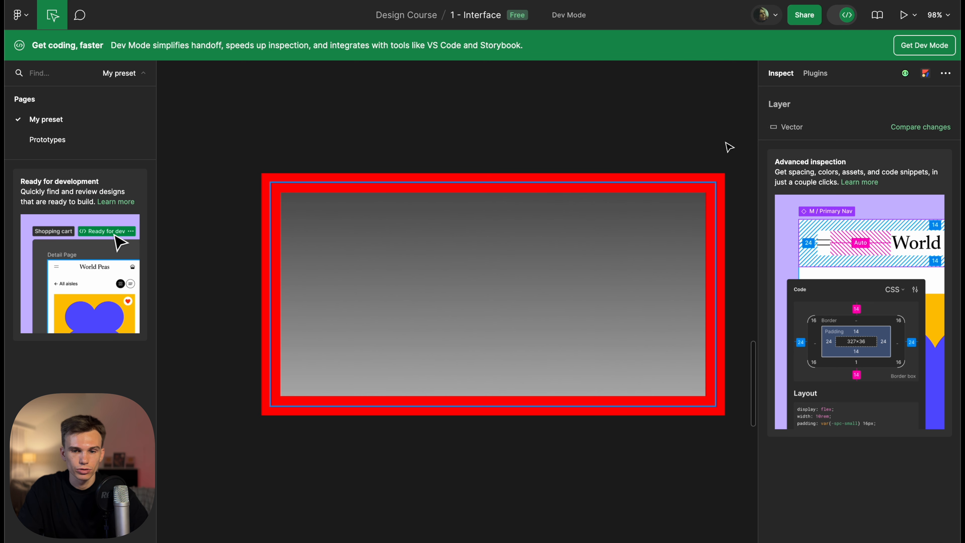
Inspect the You'll get section of the subscription plans screen in Dev Mode
{"action": "scroll", "coordinate": [205, 151], "scroll_direction": "left", "scroll_amount": 8}
{"action": "left_click", "coordinate": [274, 166]}
{"action": "scroll", "coordinate": [276, 168], "scroll_direction": "left", "scroll_amount": 6}
{"action": "scroll", "coordinate": [275, 168], "scroll_direction": "up", "scroll_amount": 3}
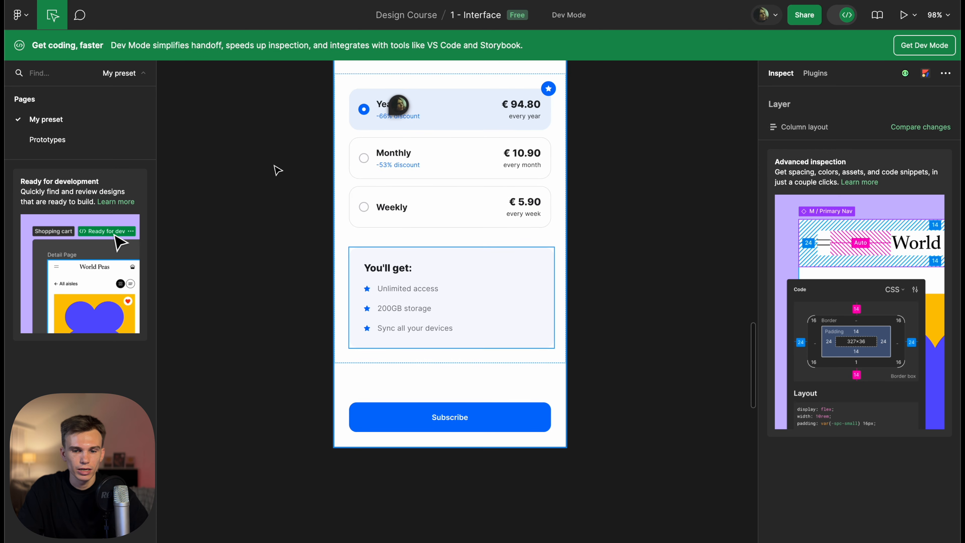
Inspect the status bar, heading, discount text and yearly price of the Subscription plans screen in Dev Mode
{"action": "left_click", "coordinate": [368, 170]}
{"action": "scroll", "coordinate": [367, 169], "scroll_direction": "up", "scroll_amount": 3}
{"action": "left_click", "coordinate": [327, 86]}
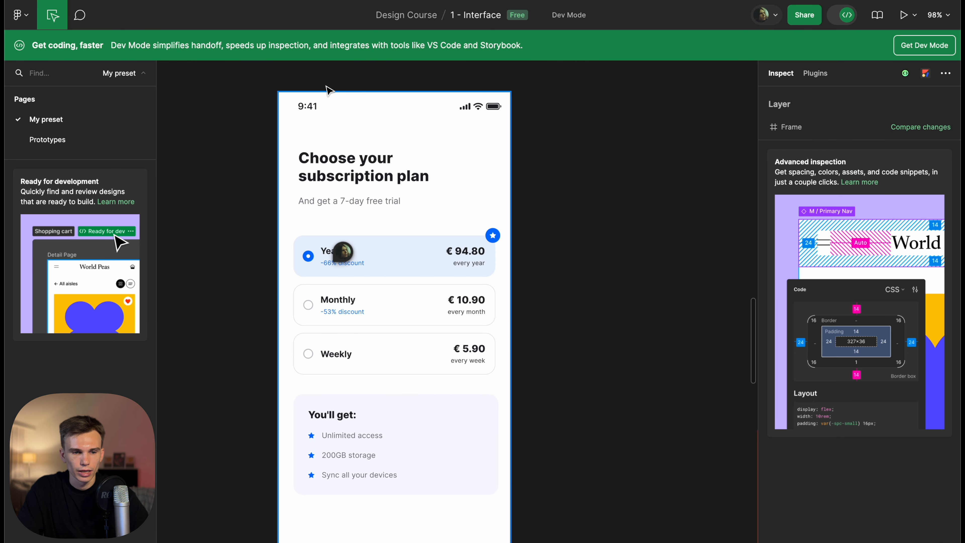
{"action": "left_click", "coordinate": [329, 115]}
{"action": "left_click", "coordinate": [340, 161]}
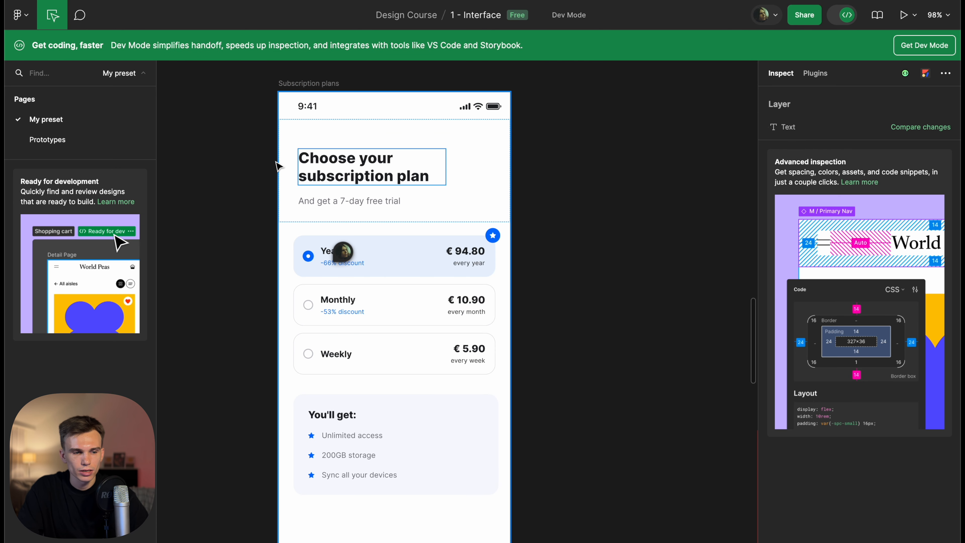
{"action": "left_click", "coordinate": [815, 76]}
{"action": "left_click", "coordinate": [783, 73]}
{"action": "left_click", "coordinate": [357, 264]}
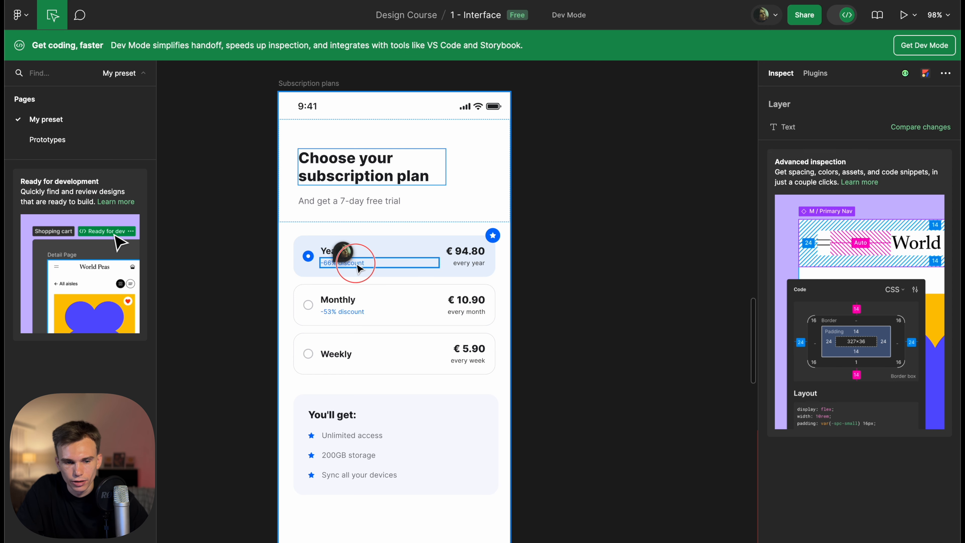
{"action": "left_click", "coordinate": [465, 252]}
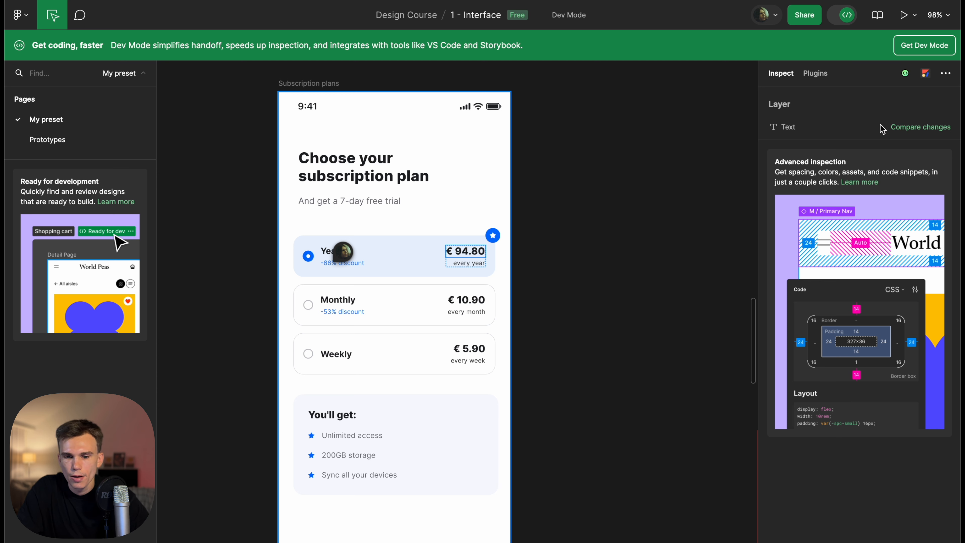
Toggle Dev Mode off and on again, finishing with it off in the design view
{"action": "left_click", "coordinate": [840, 17]}
{"action": "left_click", "coordinate": [841, 16]}
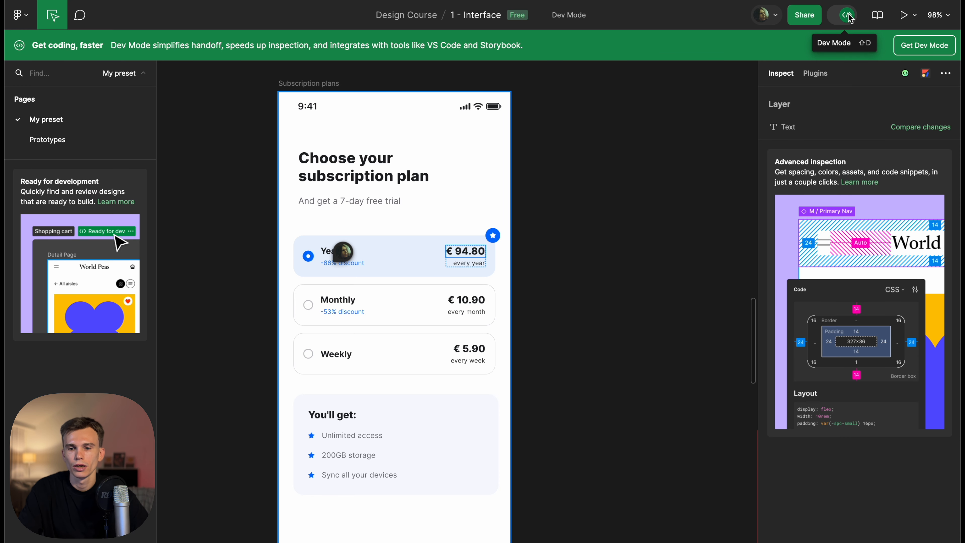
{"action": "left_click", "coordinate": [848, 17]}
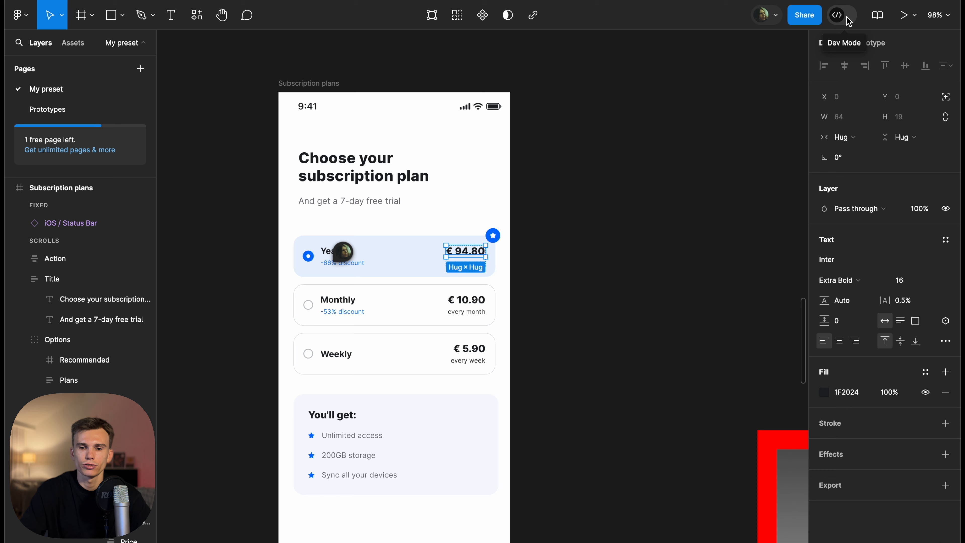
{"action": "left_click", "coordinate": [842, 16]}
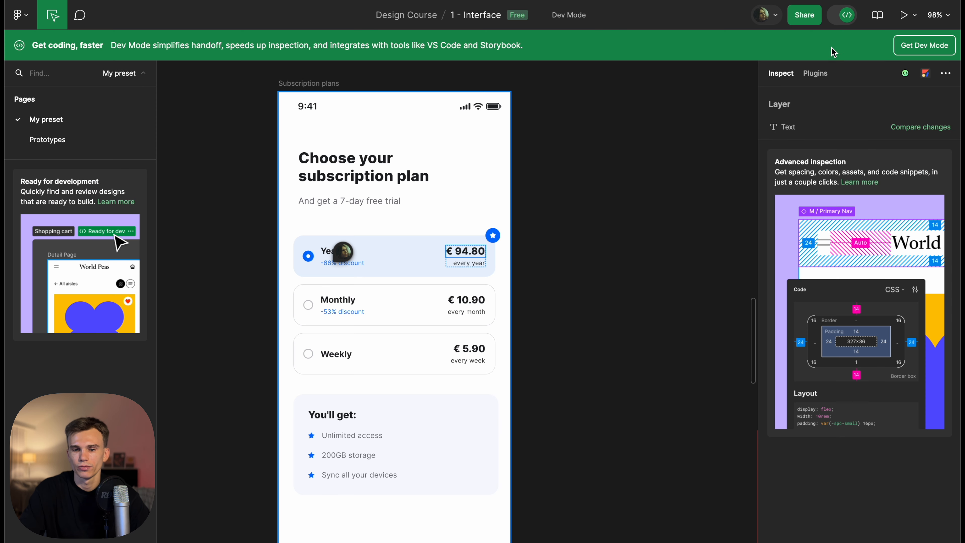
{"action": "left_click", "coordinate": [847, 17]}
Open the Libraries overview for a first look and close it
{"action": "left_click", "coordinate": [877, 14]}
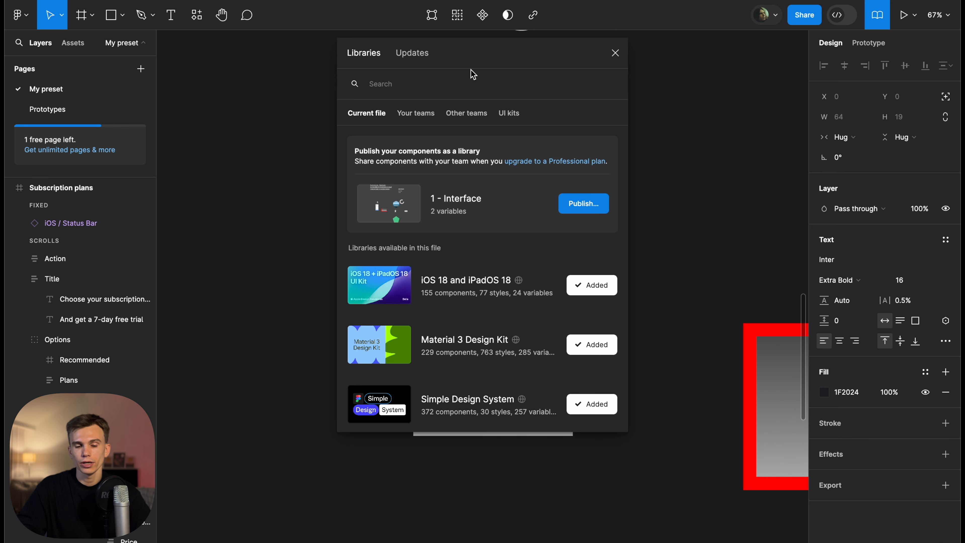
{"action": "left_click", "coordinate": [248, 65]}
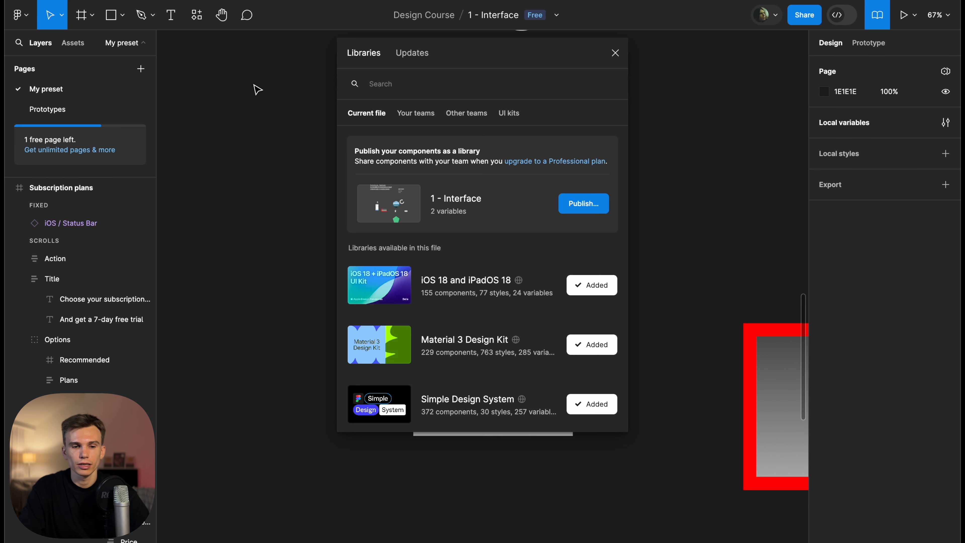
{"action": "left_click", "coordinate": [615, 53]}
Copy the Yearly option's selected radio button onto the empty canvas beside the Subscription plans screen
{"action": "scroll", "coordinate": [341, 91], "scroll_direction": "down", "scroll_amount": 3}
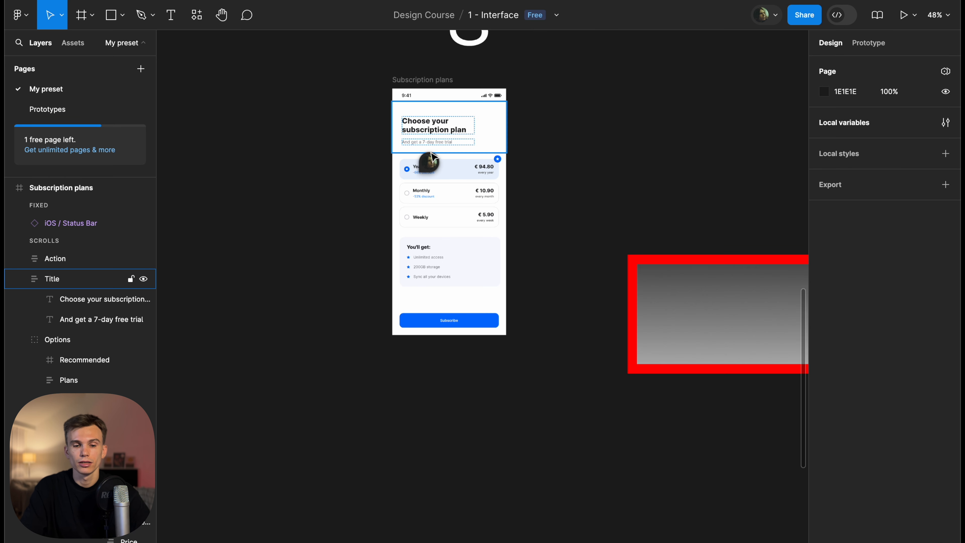
{"action": "scroll", "coordinate": [432, 155], "scroll_direction": "up", "scroll_amount": 10}
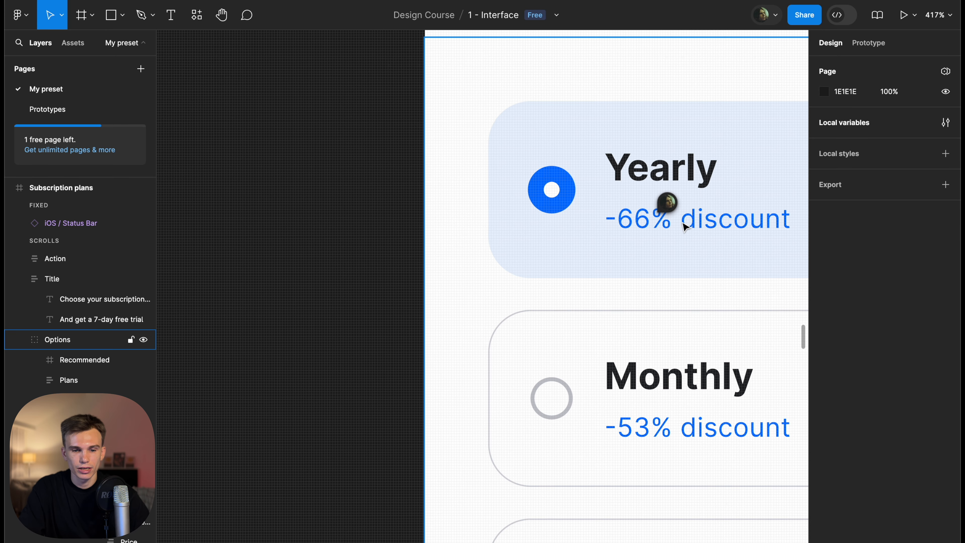
{"action": "scroll", "coordinate": [684, 228], "scroll_direction": "right", "scroll_amount": 2}
{"action": "scroll", "coordinate": [684, 227], "scroll_direction": "down", "scroll_amount": 1}
{"action": "left_click_drag", "start_coordinate": [482, 148], "coordinate": [282, 148]}
{"action": "double_click", "coordinate": [541, 133]}
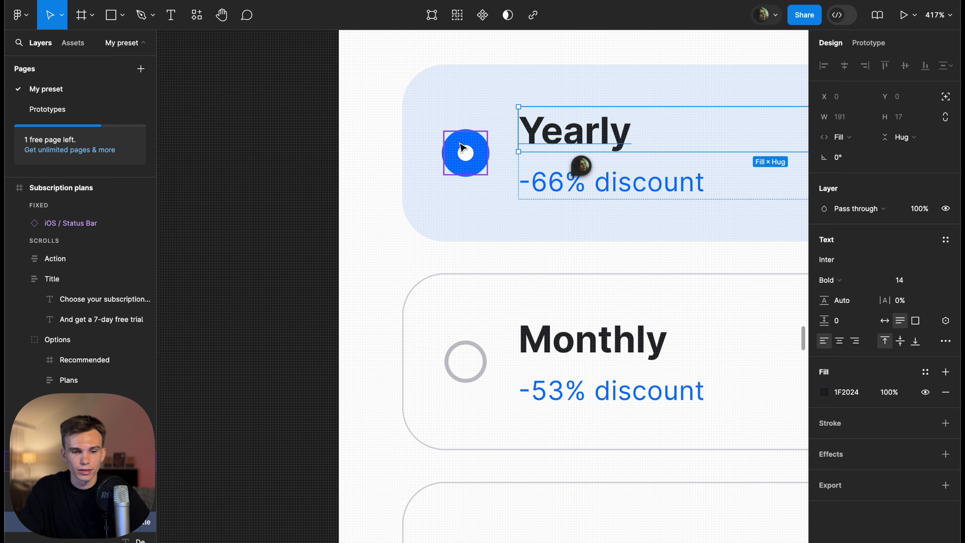
{"action": "left_click", "coordinate": [463, 147]}
{"action": "left_click_drag", "start_coordinate": [463, 148], "coordinate": [196, 148]}
{"action": "scroll", "coordinate": [228, 149], "scroll_direction": "left", "scroll_amount": 3}
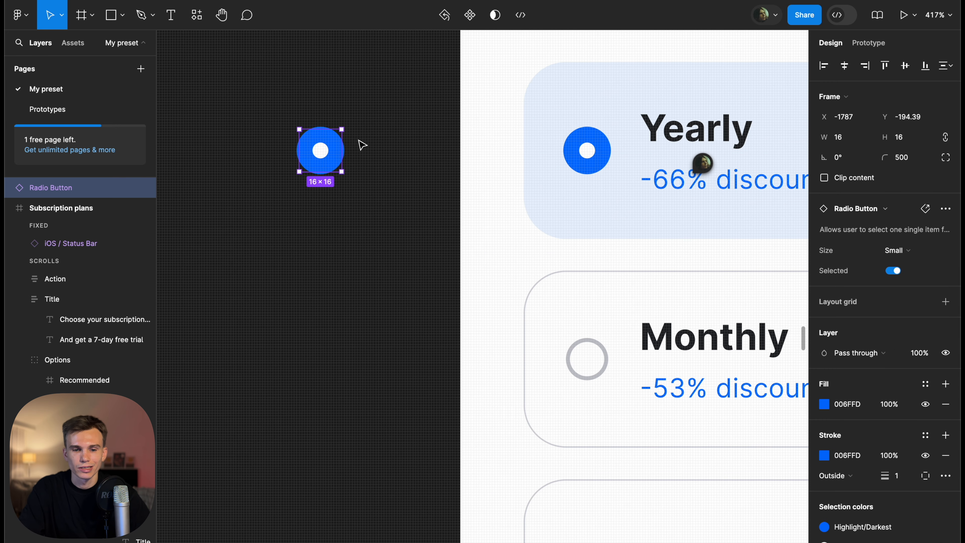
Go to the copied radio button's main component in its library and examine the Radio Button variants
{"action": "scroll", "coordinate": [309, 148], "scroll_direction": "down", "scroll_amount": 5}
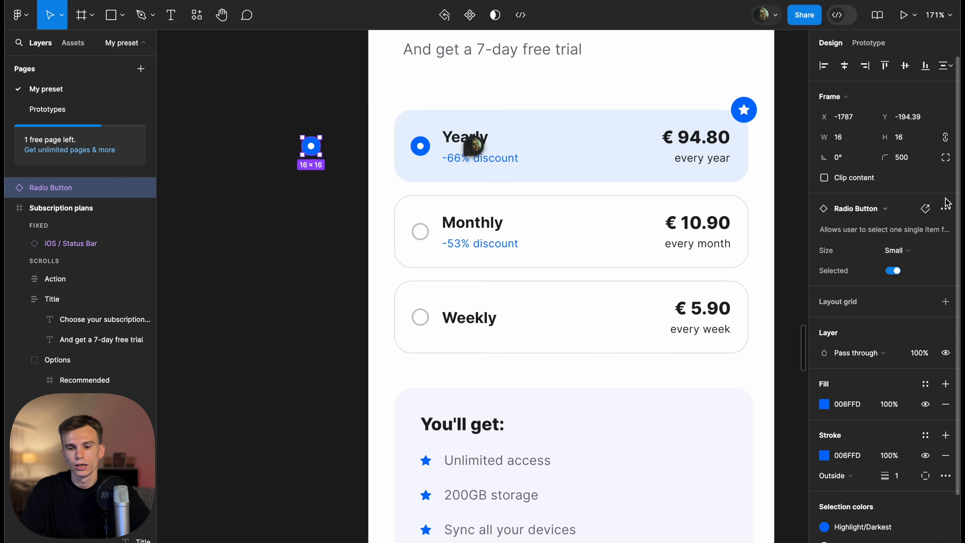
{"action": "left_click", "coordinate": [929, 212]}
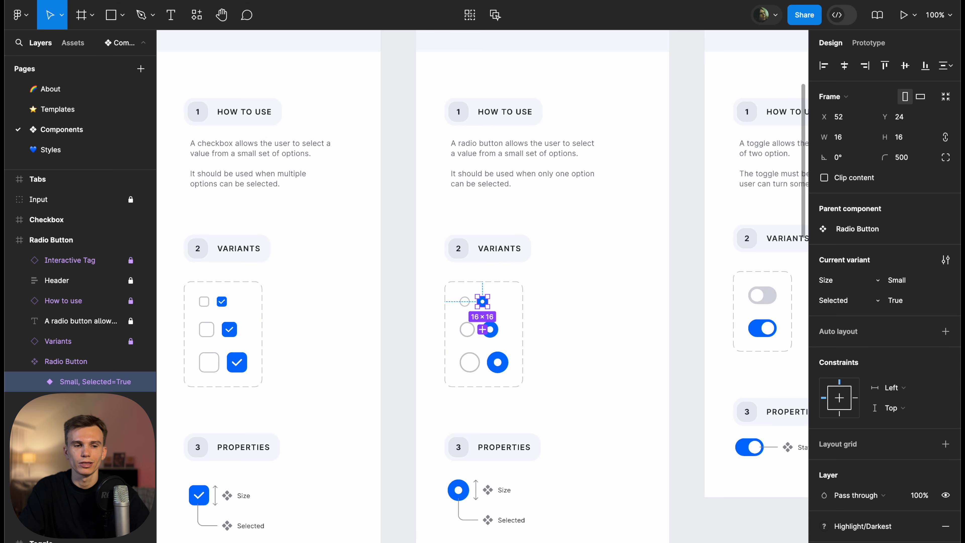
{"action": "mouse_move", "coordinate": [149, 6]}
{"action": "scroll", "coordinate": [492, 300], "scroll_direction": "up", "scroll_amount": 5}
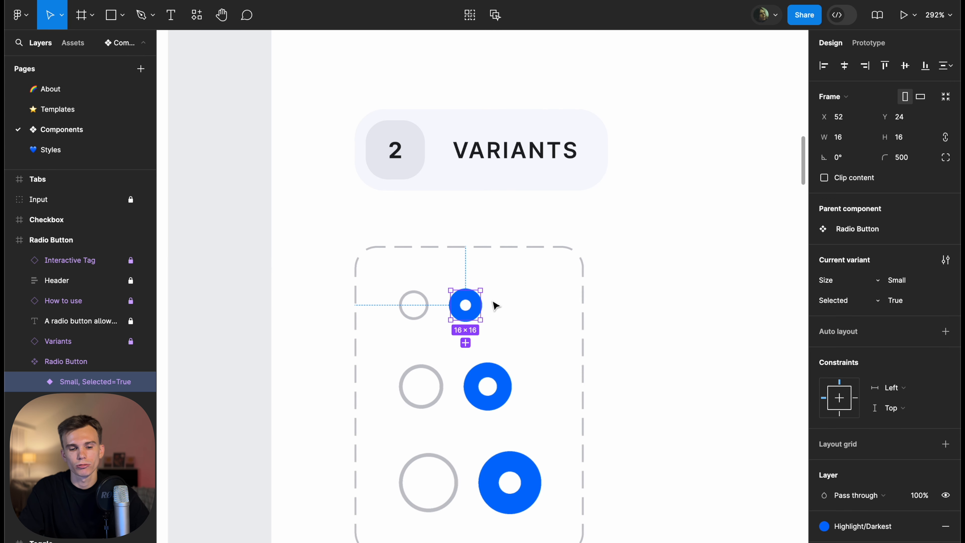
{"action": "left_click", "coordinate": [510, 308]}
{"action": "scroll", "coordinate": [460, 263], "scroll_direction": "up", "scroll_amount": 3}
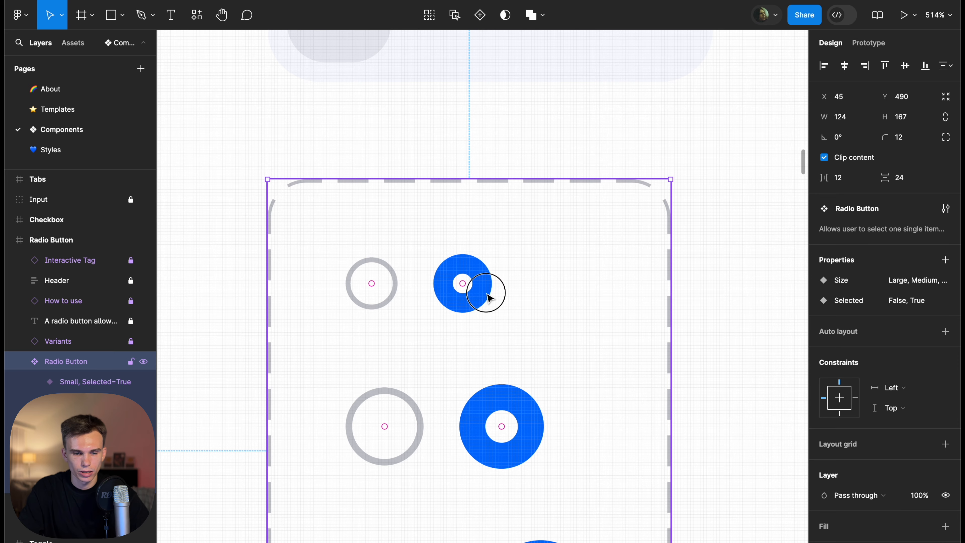
{"action": "left_click", "coordinate": [475, 285]}
{"action": "scroll", "coordinate": [475, 202], "scroll_direction": "down", "scroll_amount": 3}
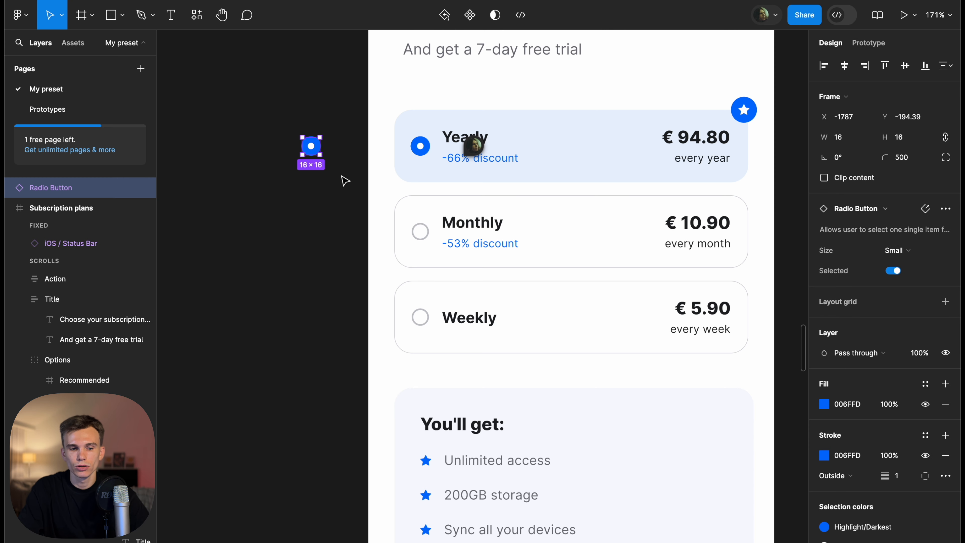
Back in the 1 - Interface file, reselect the copied radio button and examine its link to the main component
{"action": "left_click", "coordinate": [345, 178]}
{"action": "left_click", "coordinate": [311, 146]}
{"action": "scroll", "coordinate": [308, 150], "scroll_direction": "down", "scroll_amount": 5}
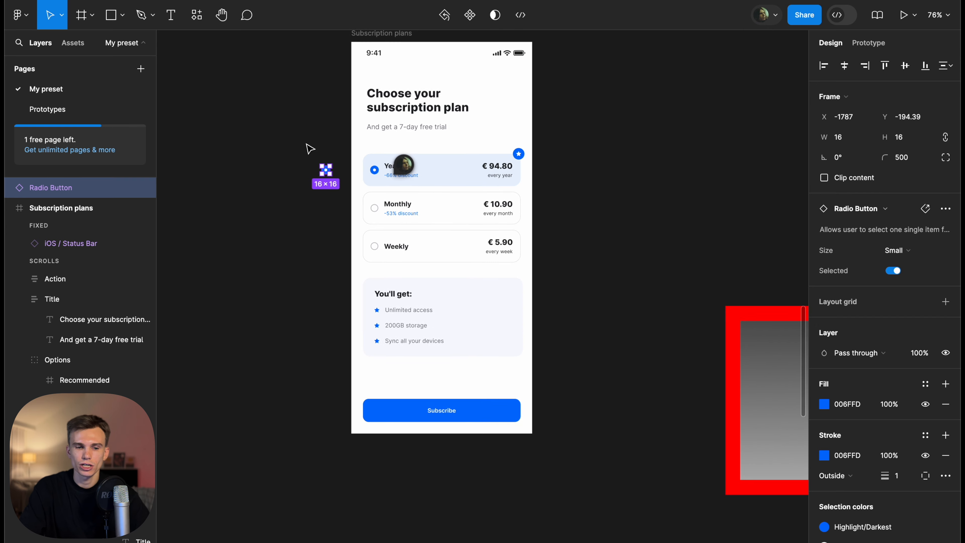
{"action": "left_click", "coordinate": [310, 148]}
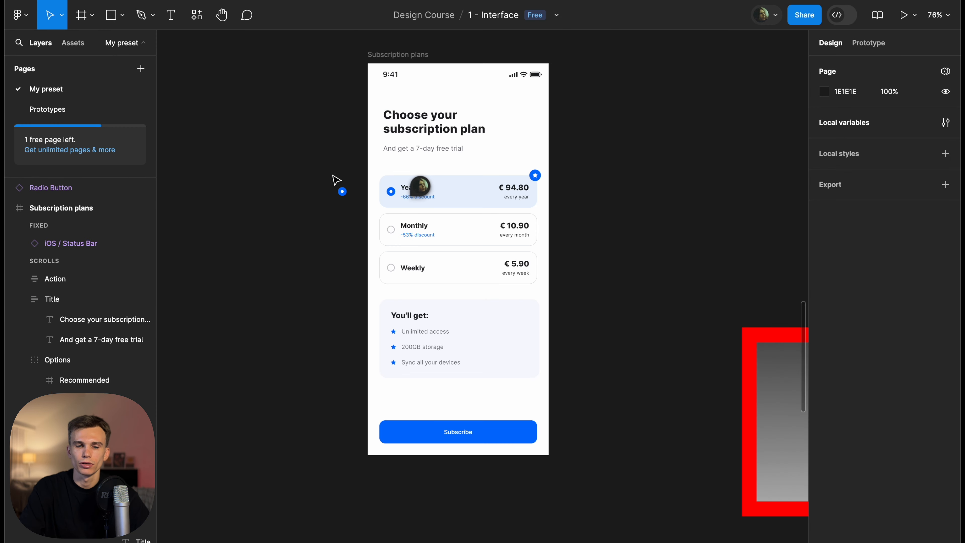
{"action": "scroll", "coordinate": [348, 197], "scroll_direction": "up", "scroll_amount": 5}
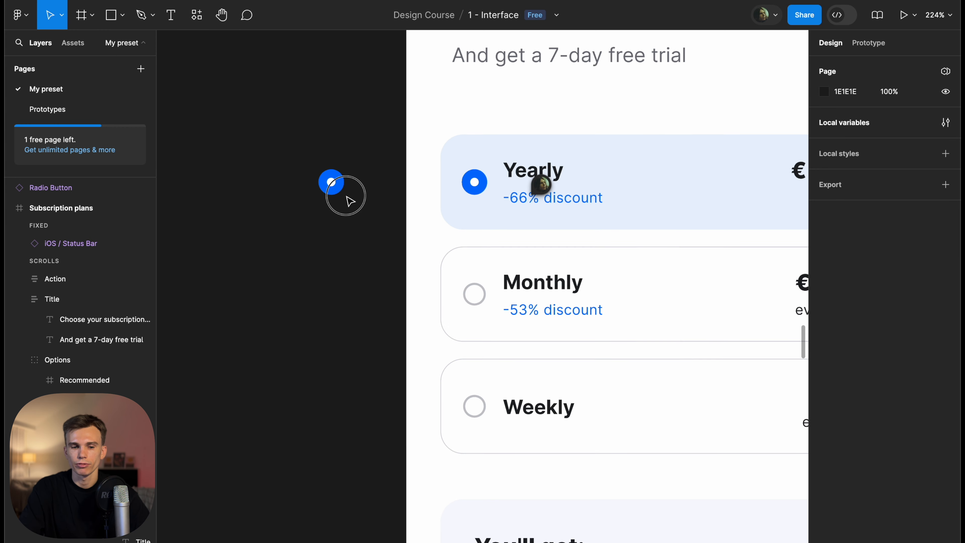
{"action": "left_click", "coordinate": [331, 182]}
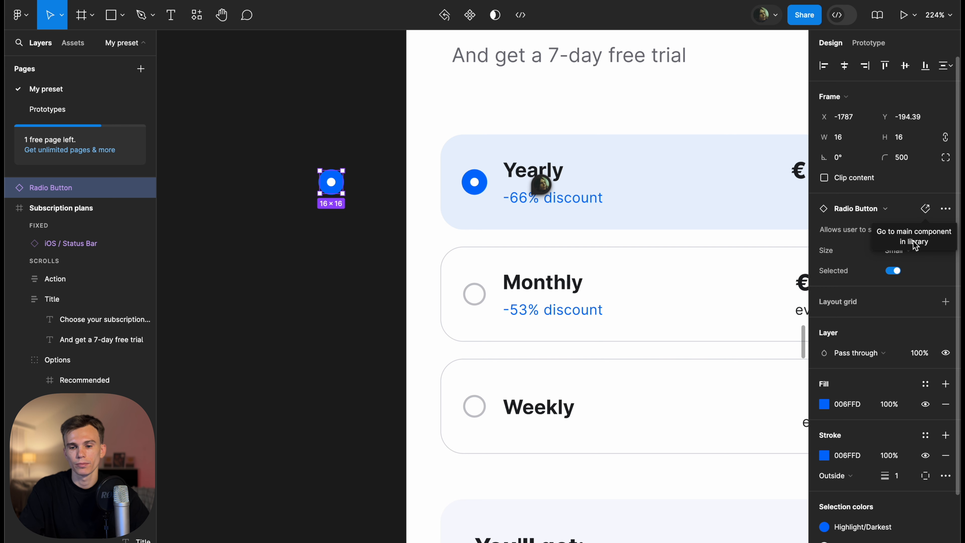
{"action": "left_click", "coordinate": [366, 114]}
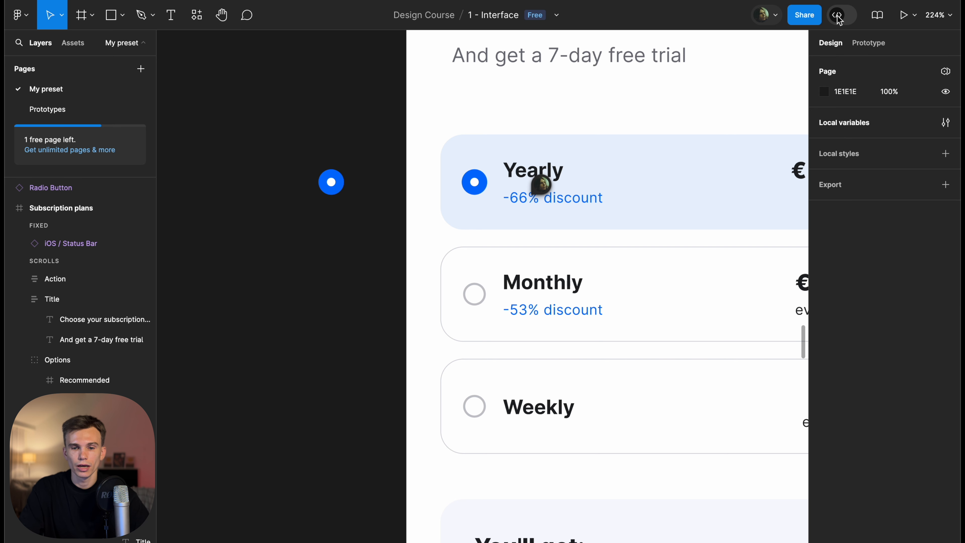
Review the libraries available in the current file and close the dialog
{"action": "left_click", "coordinate": [880, 17]}
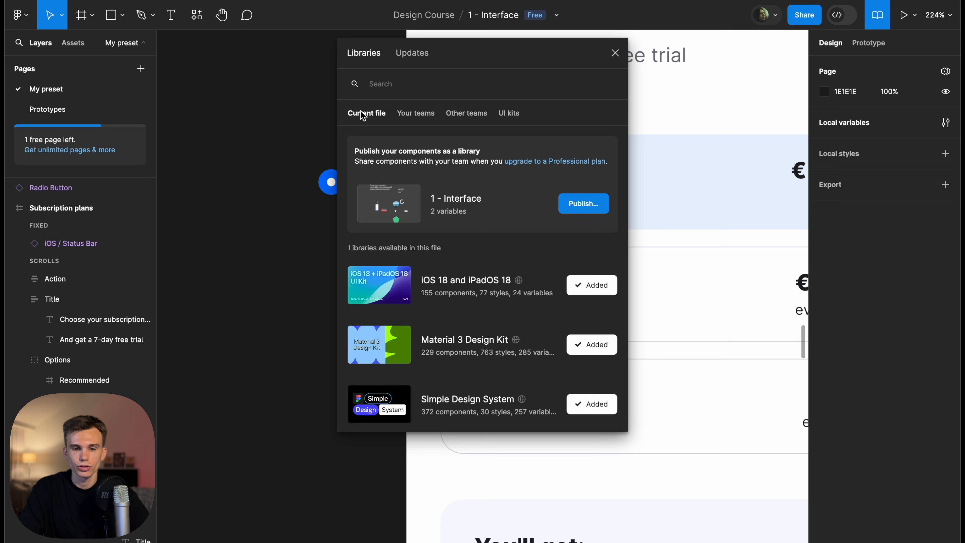
{"action": "scroll", "coordinate": [475, 213], "scroll_direction": "down", "scroll_amount": 1}
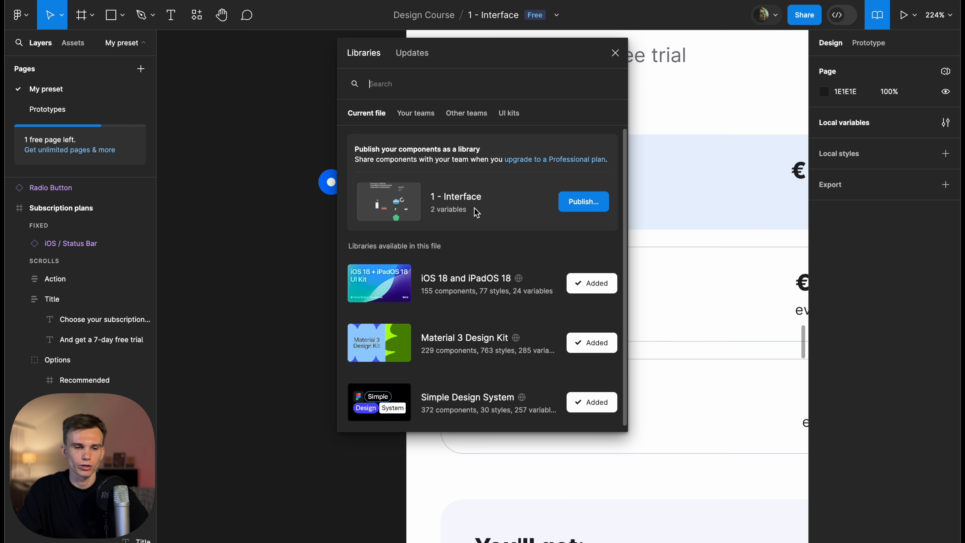
{"action": "left_click", "coordinate": [615, 53]}
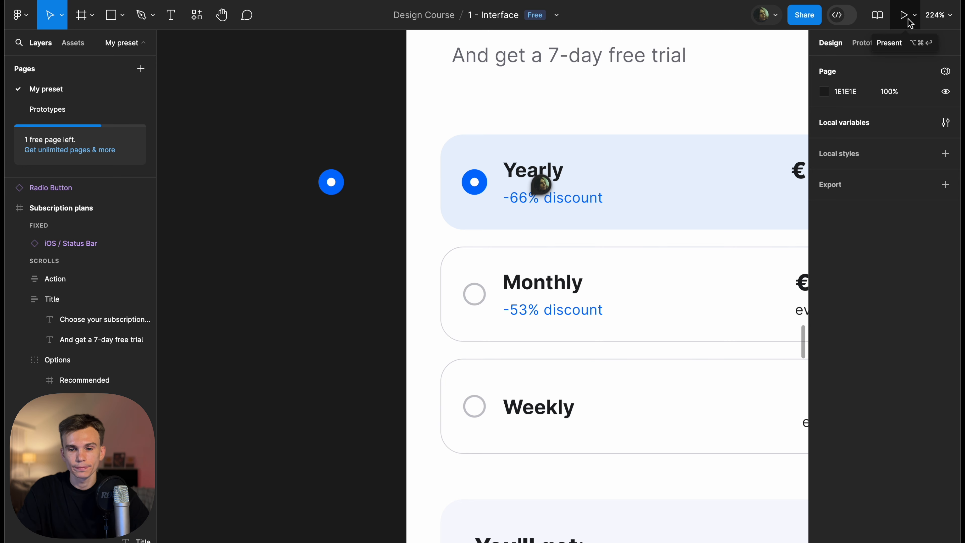
Duplicate the Subscription plans frame and place the copy directly to the right of the original
{"action": "scroll", "coordinate": [454, 107], "scroll_direction": "down", "scroll_amount": 10}
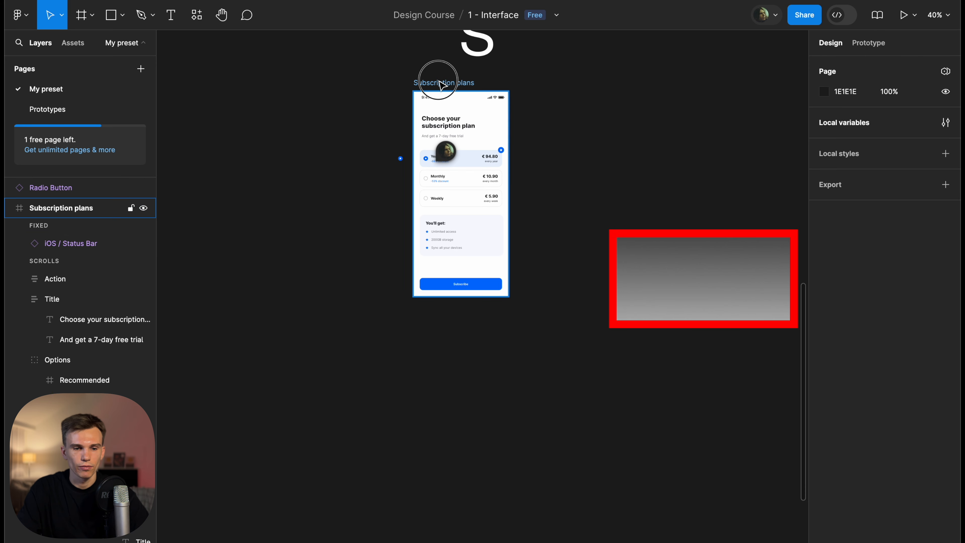
{"action": "left_click", "coordinate": [438, 80]}
{"action": "scroll", "coordinate": [439, 80], "scroll_direction": "up", "scroll_amount": 5}
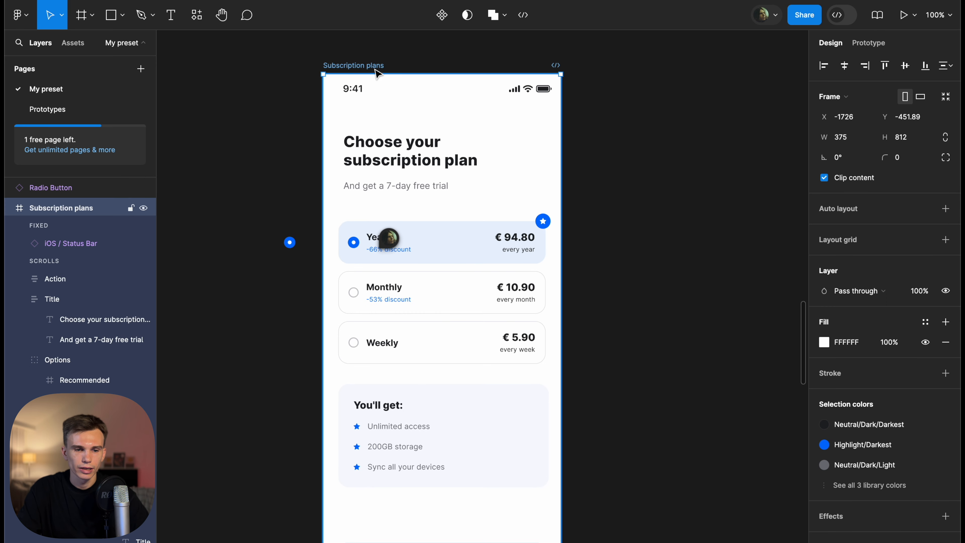
{"action": "left_click_drag", "start_coordinate": [356, 72], "coordinate": [613, 73]}
{"action": "scroll", "coordinate": [610, 71], "scroll_direction": "right", "scroll_amount": 5}
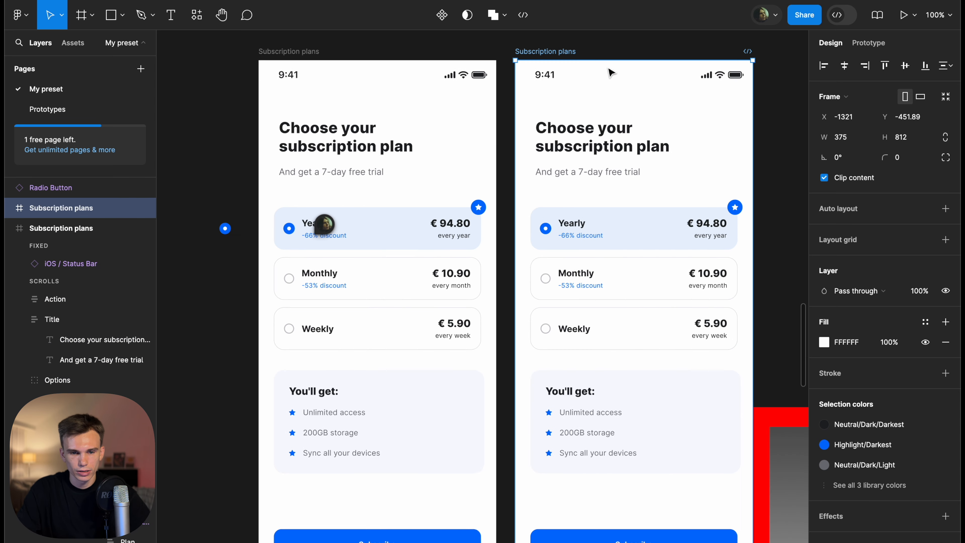
Set the Yearly option's fill to white (FFFFFF) in the original Subscription plans frame
{"action": "left_click", "coordinate": [532, 232]}
{"action": "scroll", "coordinate": [532, 232], "scroll_direction": "left", "scroll_amount": 4}
{"action": "left_click", "coordinate": [399, 216]}
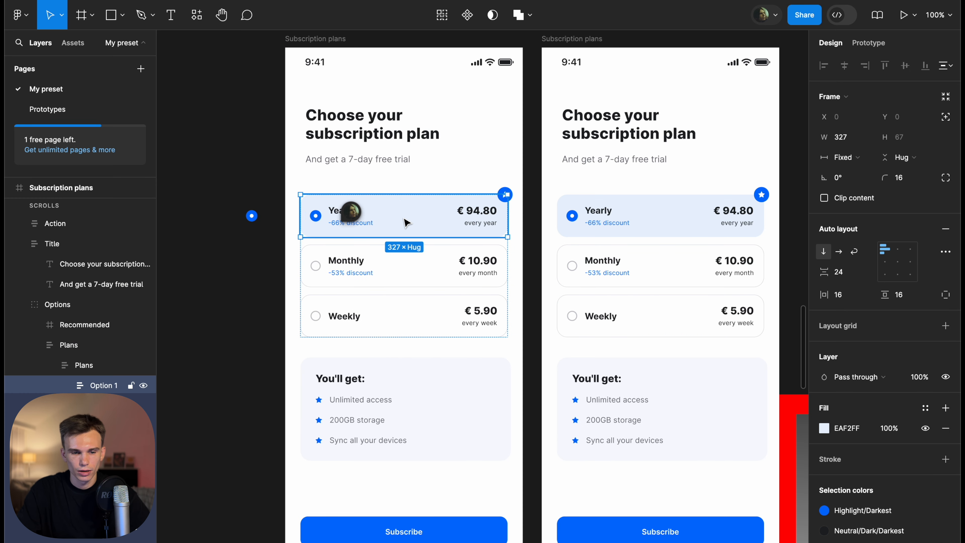
{"action": "left_click", "coordinate": [824, 428]}
{"action": "left_click_drag", "start_coordinate": [754, 338], "coordinate": [579, 180]}
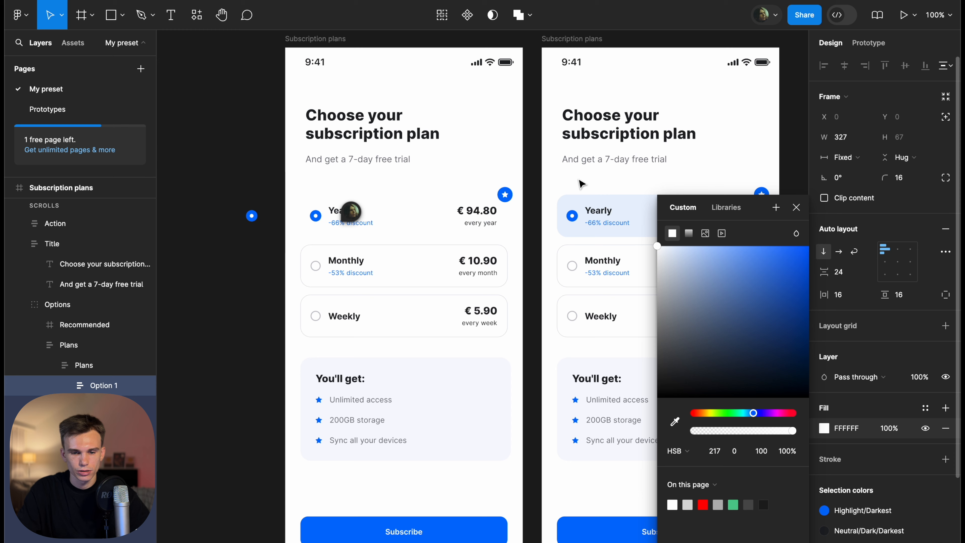
{"action": "left_click", "coordinate": [256, 124]}
Apply the Weekly option's styling, a D4D6DD inside stroke of 0.5 with no fill, to the original frame's Yearly option
{"action": "left_click", "coordinate": [448, 242]}
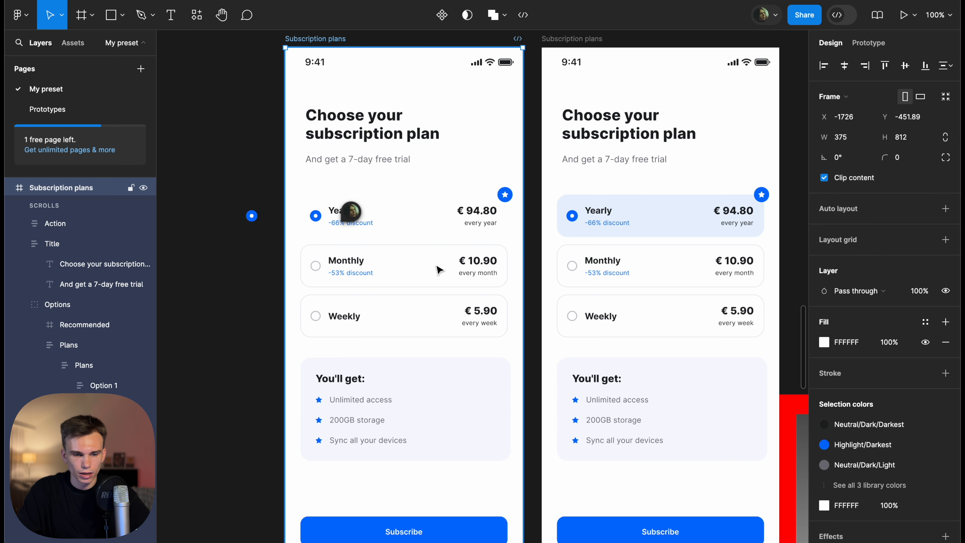
{"action": "left_click", "coordinate": [351, 271], "text": "super"}
{"action": "left_click", "coordinate": [354, 300]}
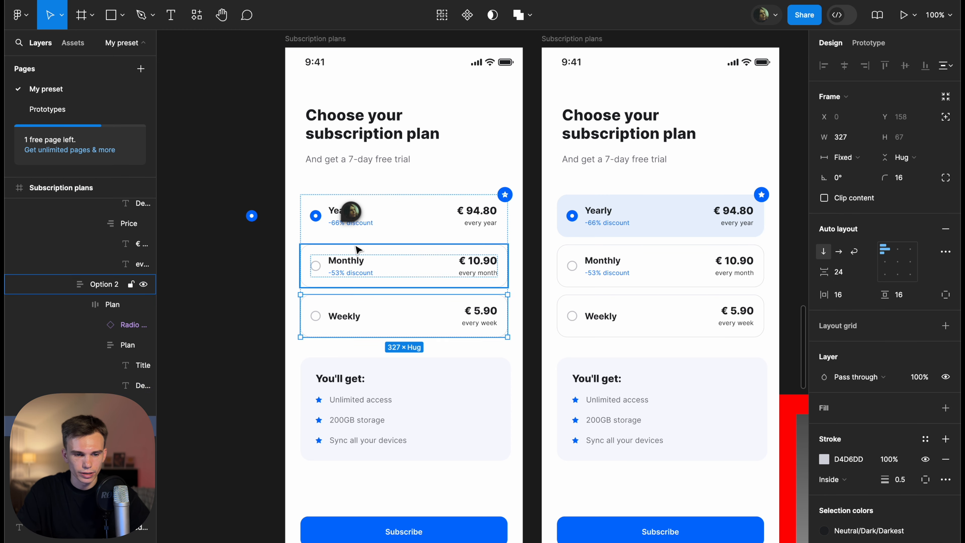
{"action": "left_click", "coordinate": [355, 249]}
{"action": "left_click", "coordinate": [371, 214]}
{"action": "key", "text": "Escape"}
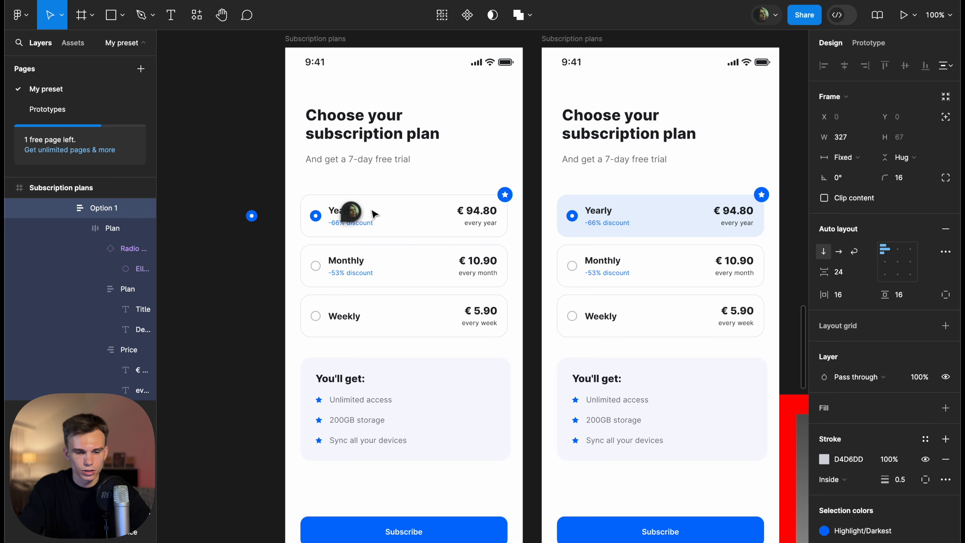
{"action": "scroll", "coordinate": [437, 173], "scroll_direction": "down", "scroll_amount": 2}
{"action": "scroll", "coordinate": [445, 172], "scroll_direction": "up", "scroll_amount": 3}
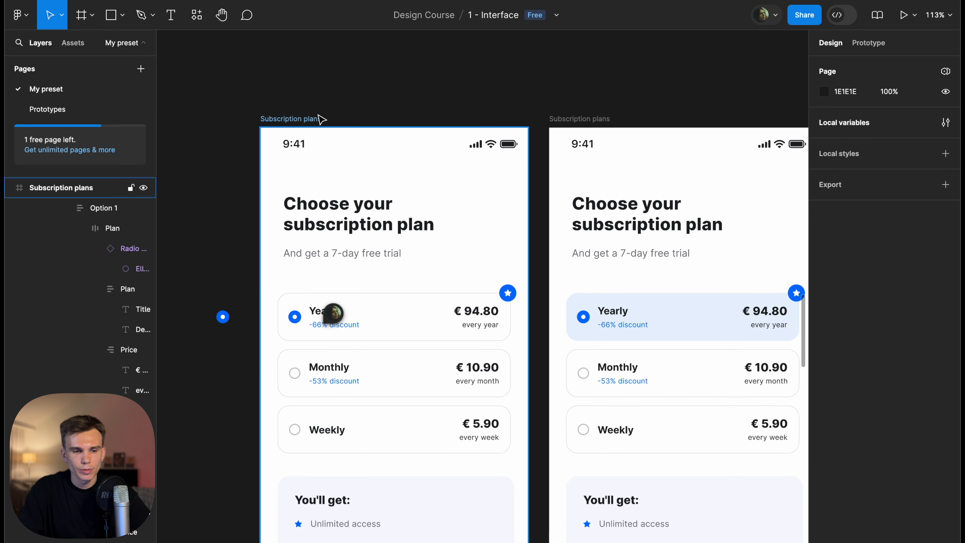
Connect the original Subscription plans frame to its copy as a prototype flow, and move the copy farther right to widen the gap
{"action": "left_click", "coordinate": [320, 119]}
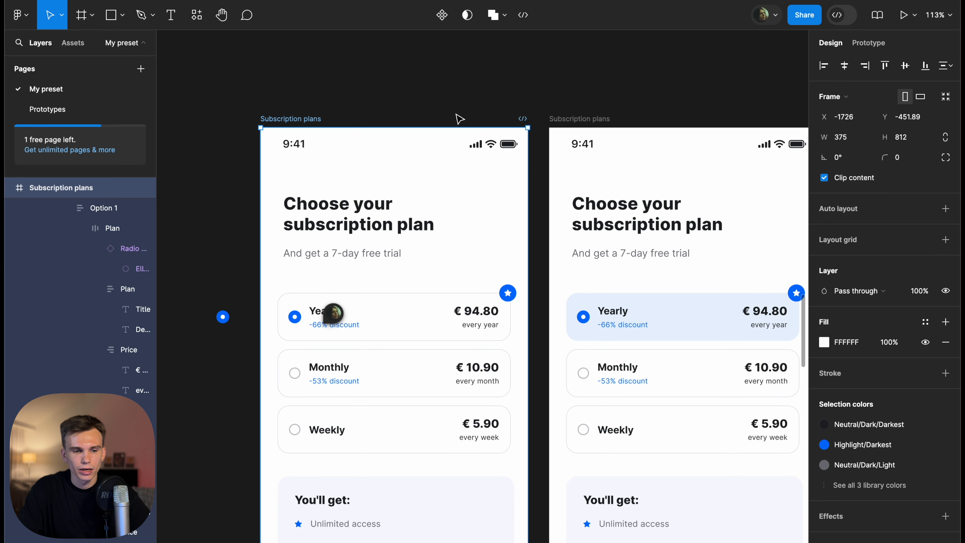
{"action": "left_click", "coordinate": [871, 44]}
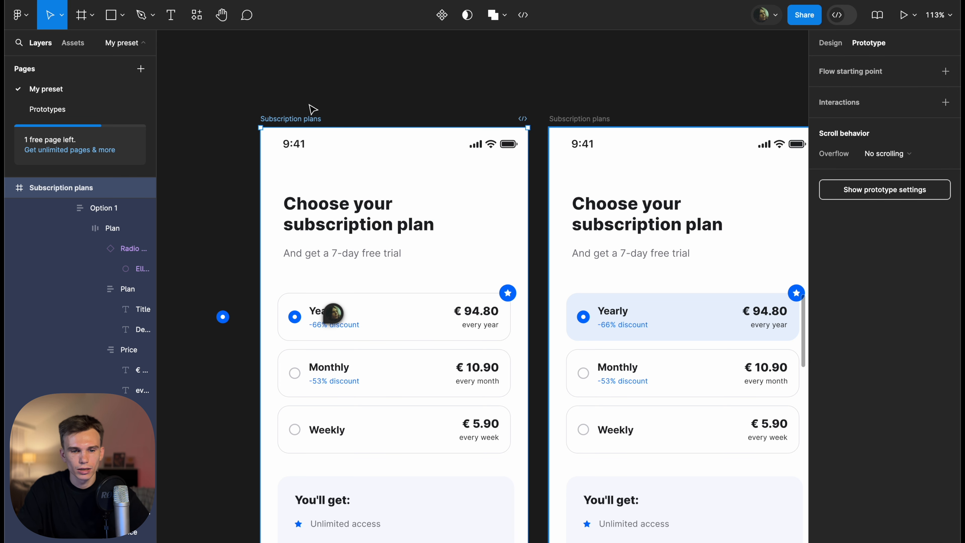
{"action": "scroll", "coordinate": [308, 117], "scroll_direction": "down", "scroll_amount": 5}
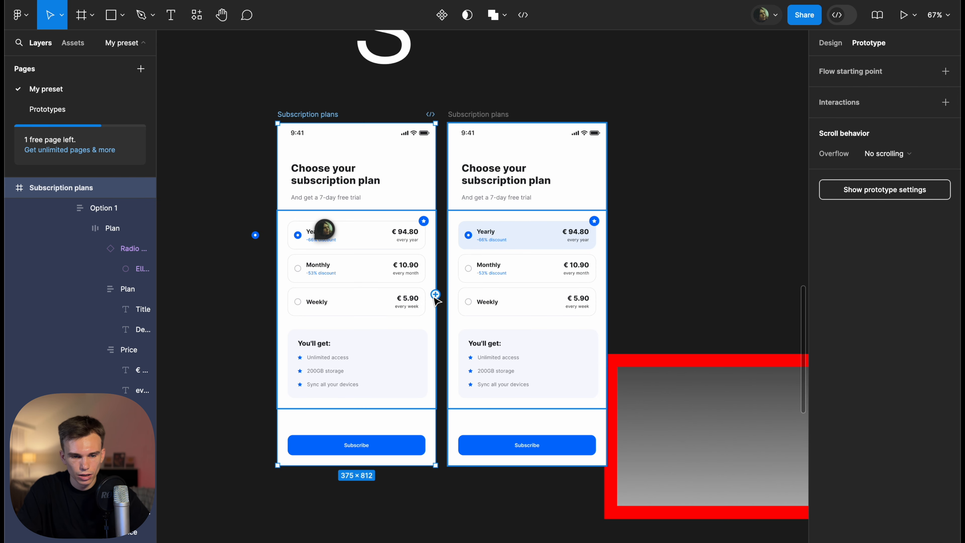
{"action": "left_click", "coordinate": [436, 295]}
{"action": "left_click_drag", "start_coordinate": [437, 297], "coordinate": [542, 302]}
{"action": "left_click_drag", "start_coordinate": [471, 120], "coordinate": [534, 118]}
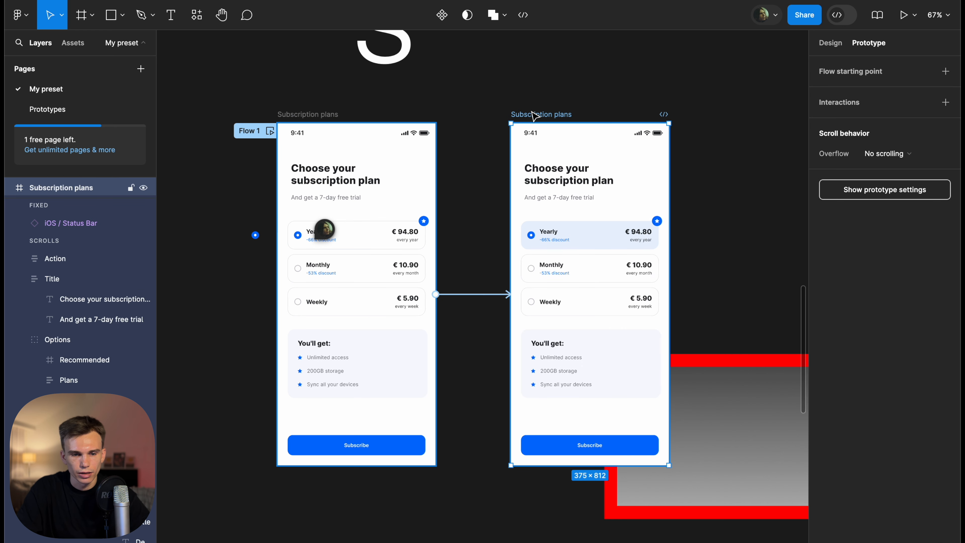
Detach the frame-to-frame connection and recreate it as an on-click Navigate to interaction targeting the copied Subscription plans frame
{"action": "left_click", "coordinate": [507, 300]}
{"action": "left_click_drag", "start_coordinate": [507, 302], "coordinate": [488, 337]}
{"action": "left_click_drag", "start_coordinate": [436, 295], "coordinate": [523, 290]}
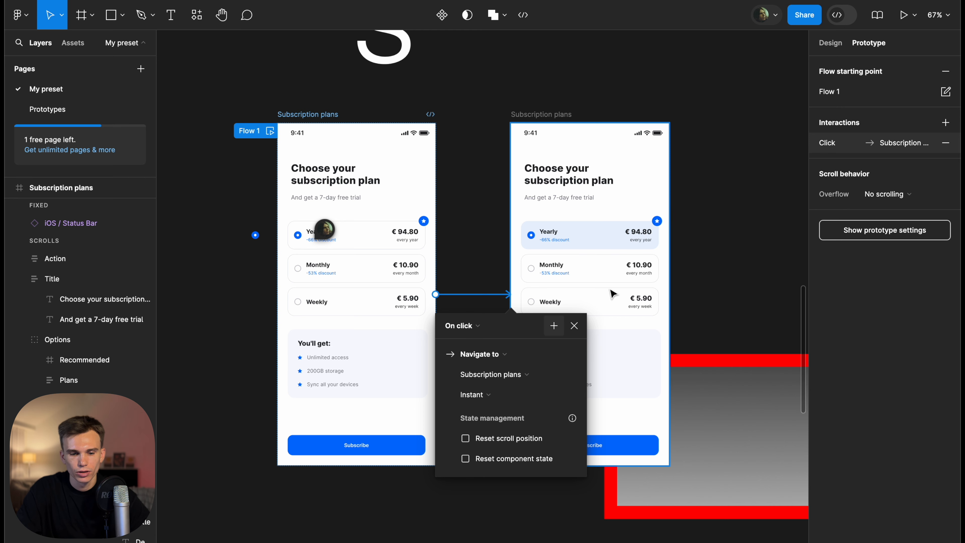
Rename the original frame as "Subscription plans -1" and the copy as "Subscription plans - 2"
{"action": "double_click", "coordinate": [327, 114]}
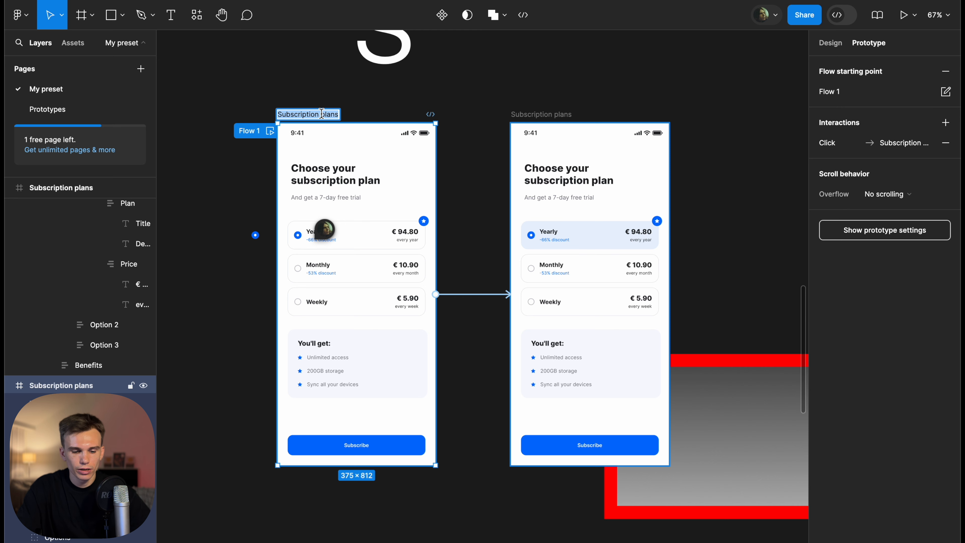
{"action": "key", "text": "Right"}
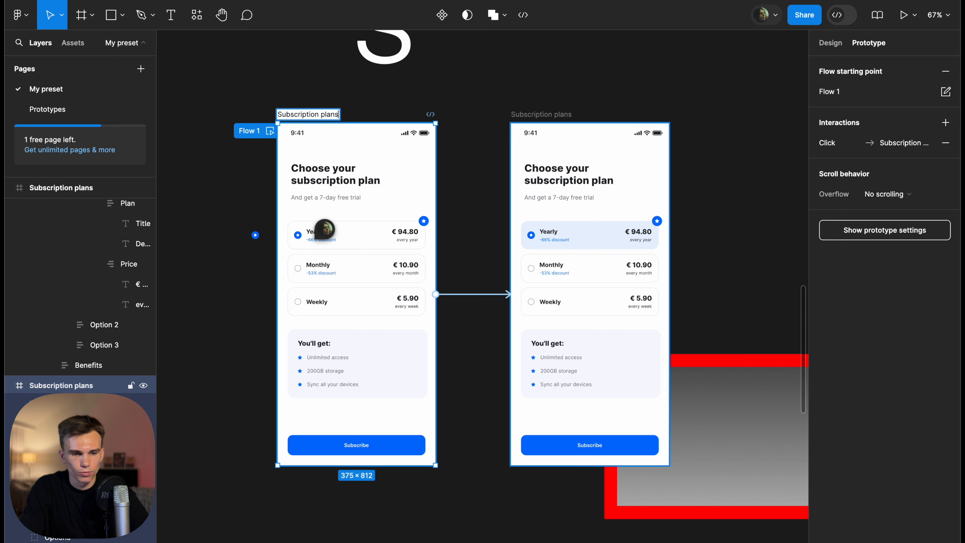
{"action": "type", "text": "-1"}
{"action": "double_click", "coordinate": [558, 115]}
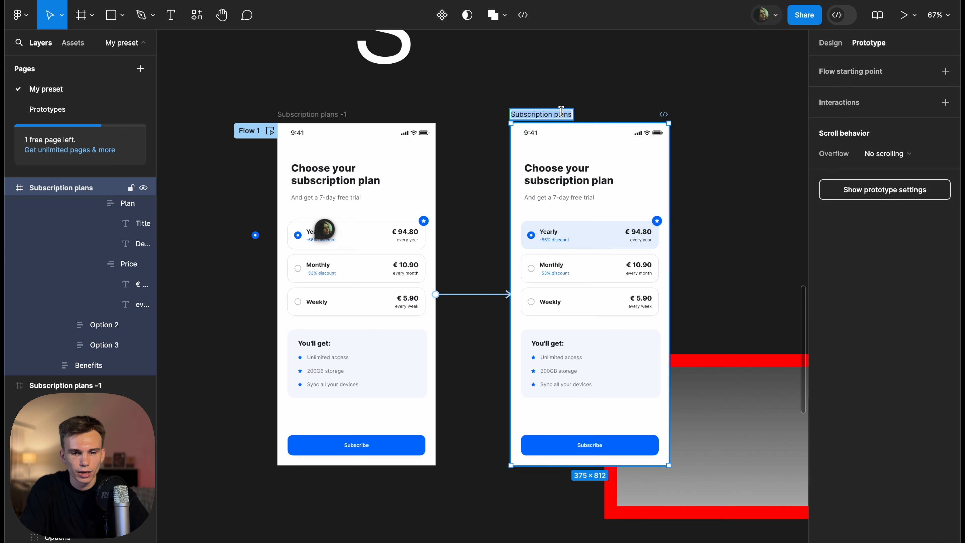
{"action": "key", "text": "Right"}
{"action": "type", "text": "- 2"}
{"action": "key", "text": "Return"}
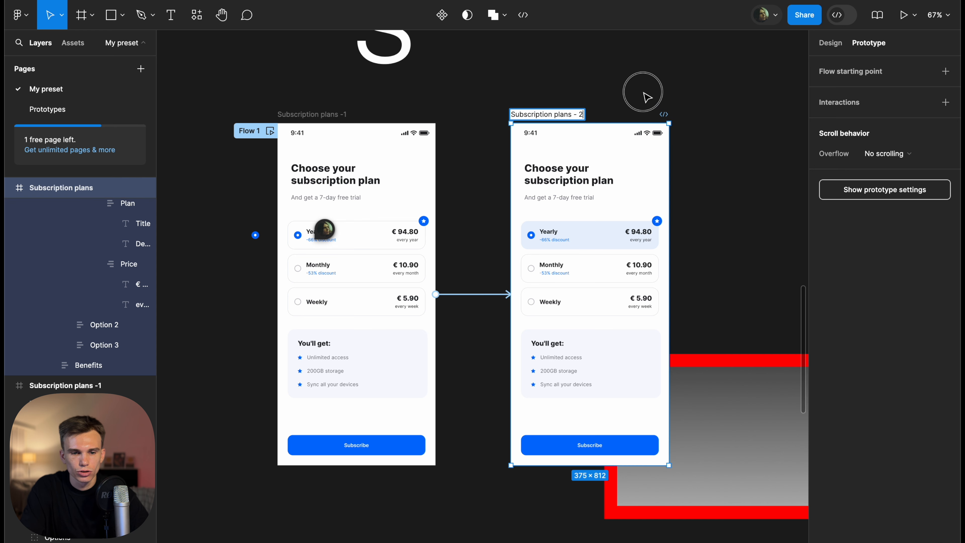
{"action": "left_click", "coordinate": [640, 90]}
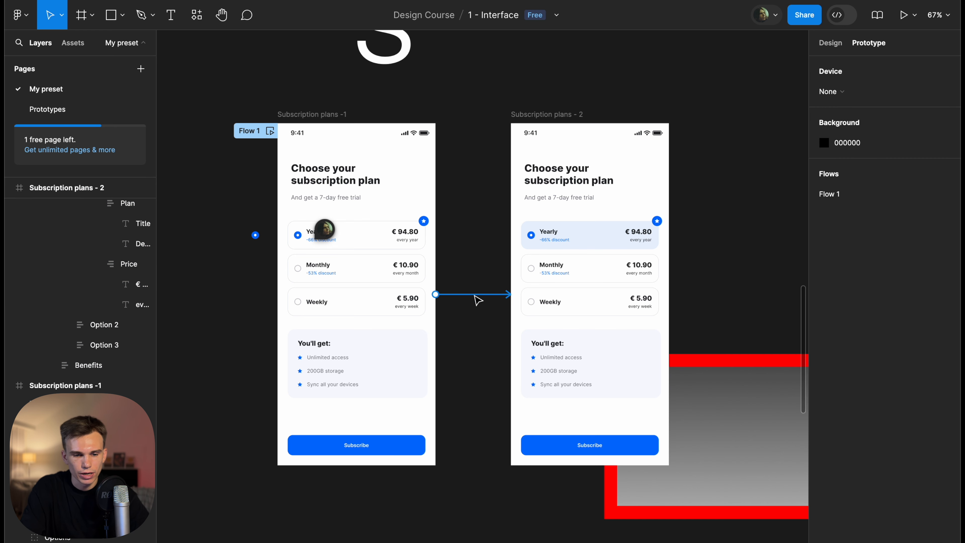
Examine the animation options of the connection between the two frames, keep Instant, and close the interaction details
{"action": "left_click", "coordinate": [476, 295]}
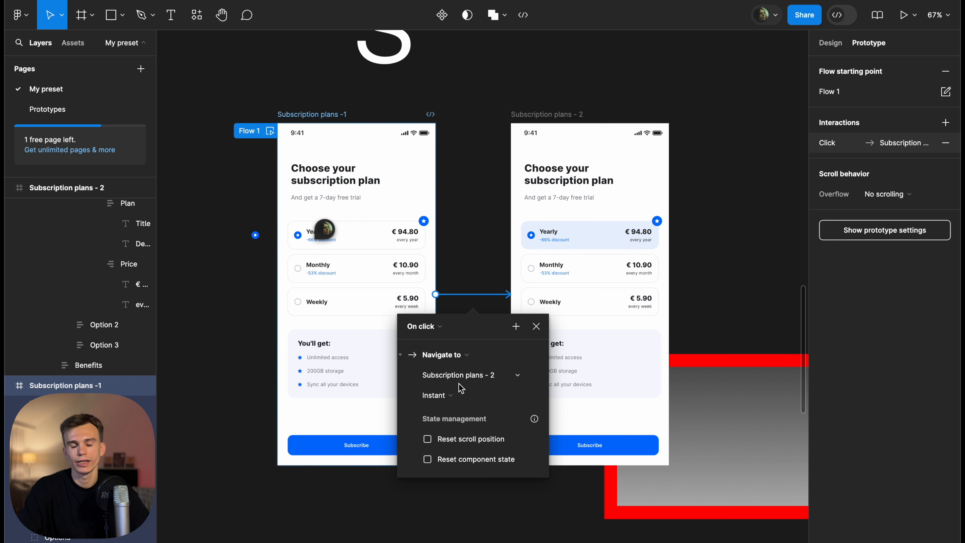
{"action": "left_click", "coordinate": [464, 397]}
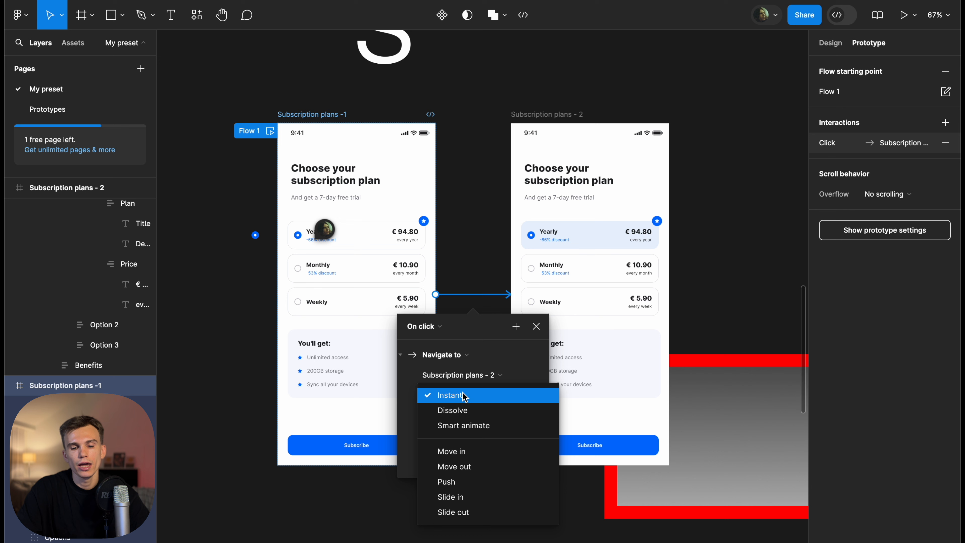
{"action": "left_click", "coordinate": [464, 396]}
{"action": "left_click", "coordinate": [463, 396]}
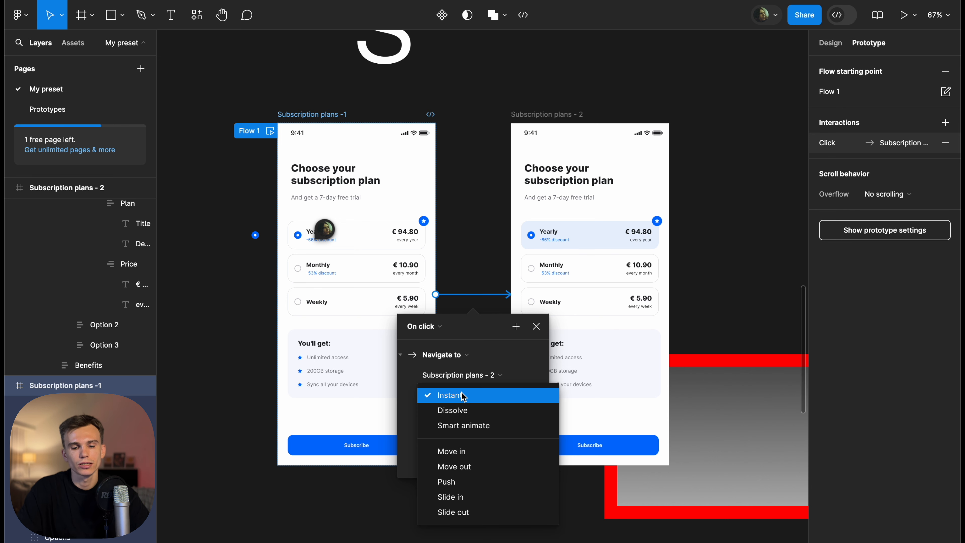
{"action": "left_click", "coordinate": [474, 397]}
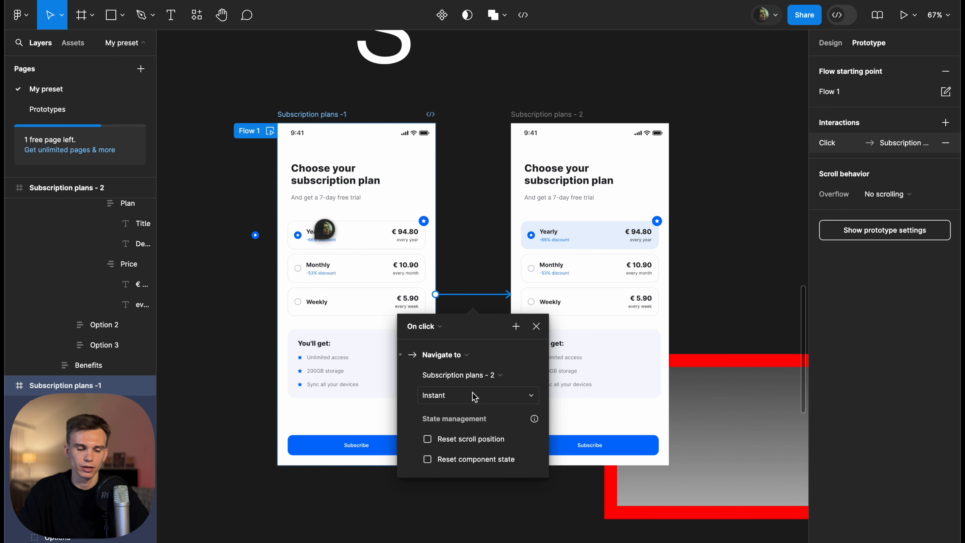
{"action": "left_click", "coordinate": [704, 268]}
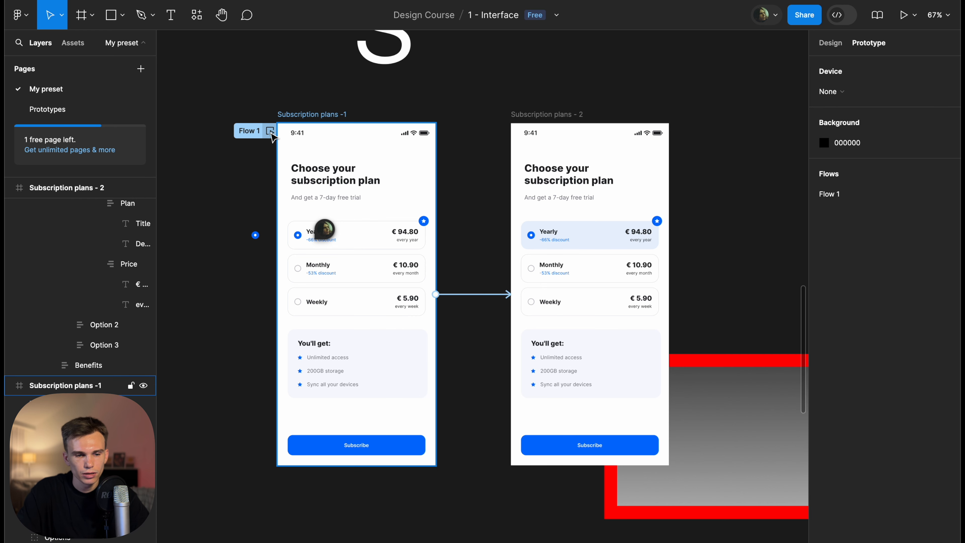
{"action": "left_click", "coordinate": [903, 15]}
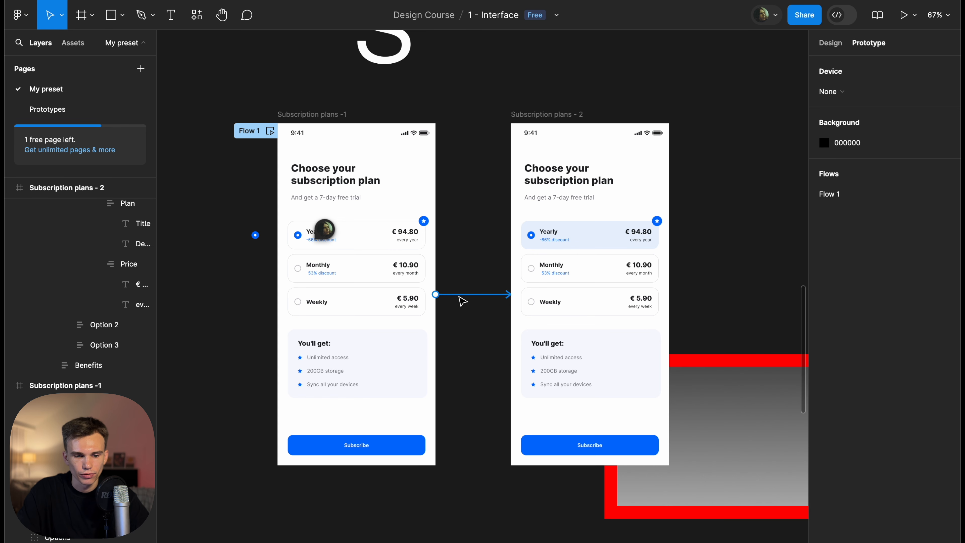
Replace the frame-level connection with an on-click Navigate to interaction from the Yearly option in Subscription plans -1 to Subscription plans - 2
{"action": "left_click_drag", "start_coordinate": [458, 294], "coordinate": [470, 285]}
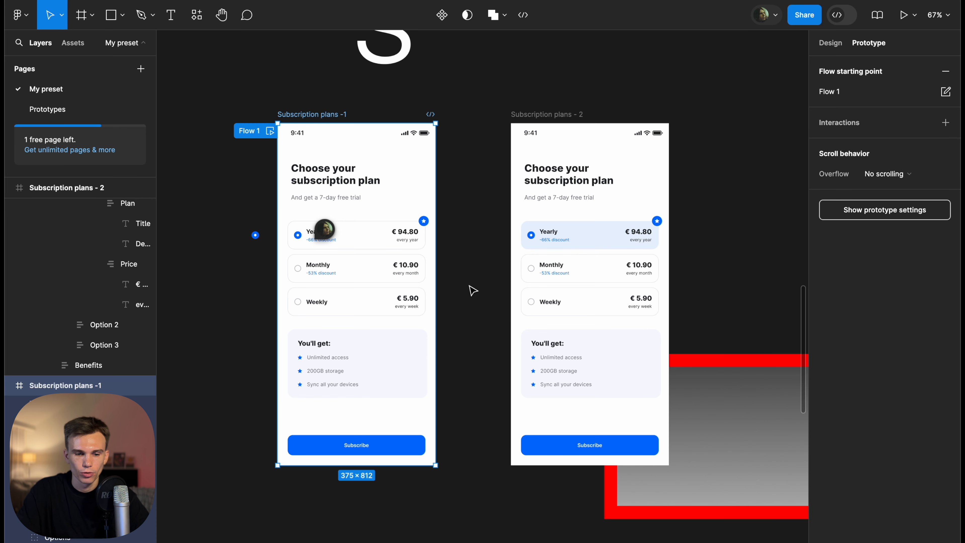
{"action": "double_click", "coordinate": [406, 231]}
{"action": "scroll", "coordinate": [403, 232], "scroll_direction": "up", "scroll_amount": 5}
{"action": "double_click", "coordinate": [403, 232]}
{"action": "double_click", "coordinate": [403, 232]}
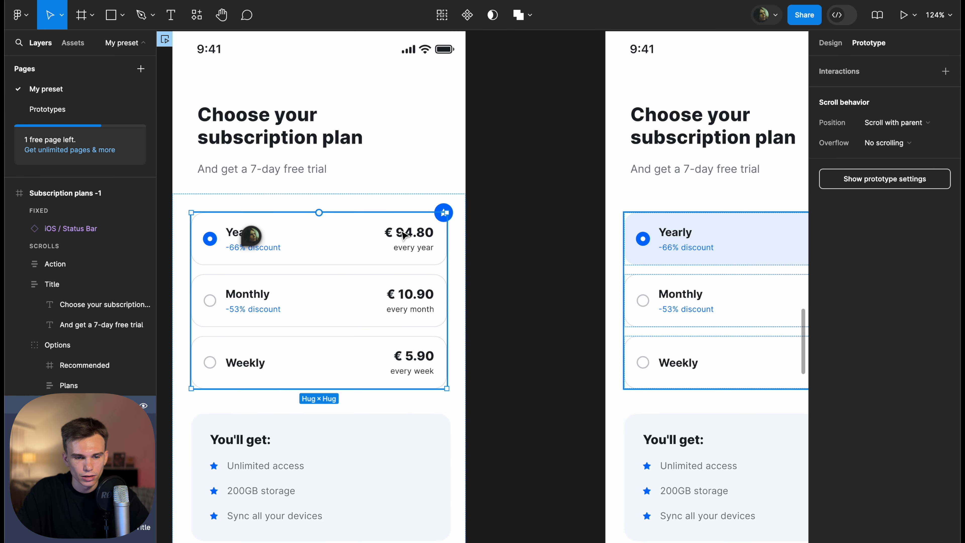
{"action": "double_click", "coordinate": [404, 234]}
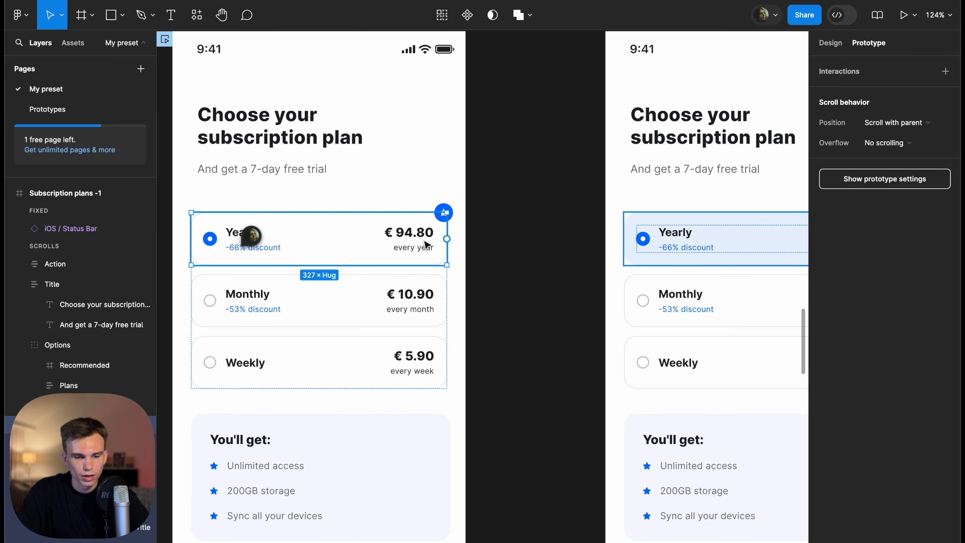
{"action": "left_click_drag", "start_coordinate": [447, 238], "coordinate": [628, 220]}
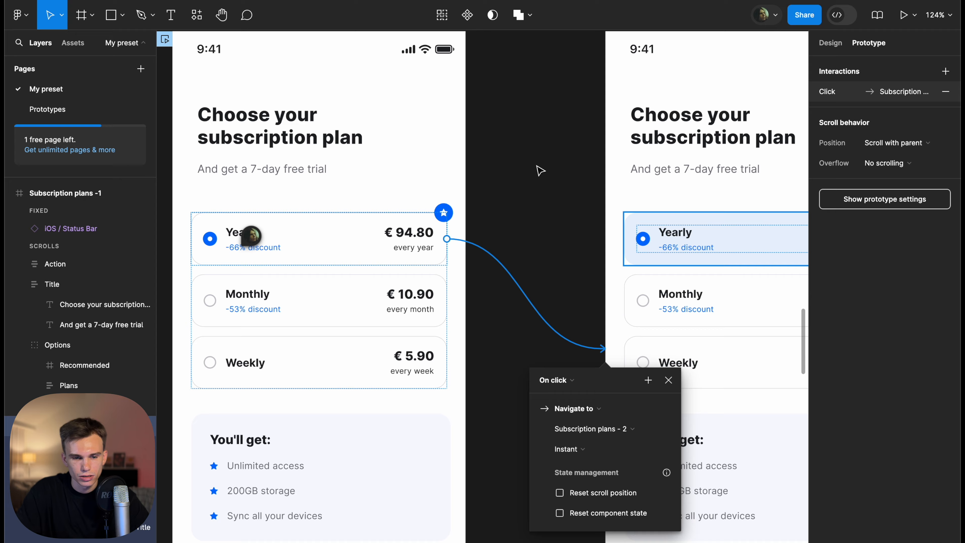
{"action": "scroll", "coordinate": [539, 167], "scroll_direction": "down", "scroll_amount": 5}
{"action": "left_click", "coordinate": [495, 97]}
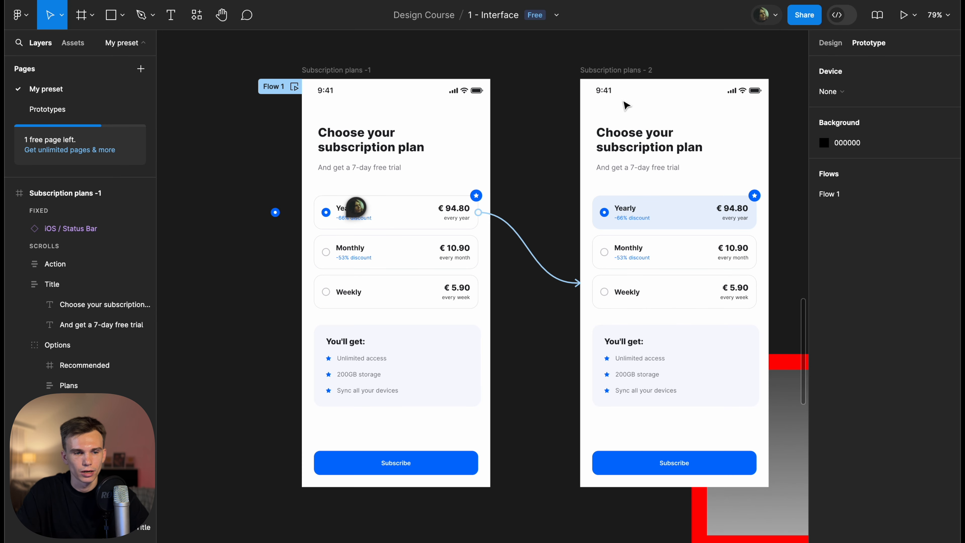
Link the Yearly option in Subscription plans - 2 back to Subscription plans -1 with an instant on-click Navigate to interaction
{"action": "scroll", "coordinate": [672, 211], "scroll_direction": "up", "scroll_amount": 2}
{"action": "double_click", "coordinate": [680, 213]}
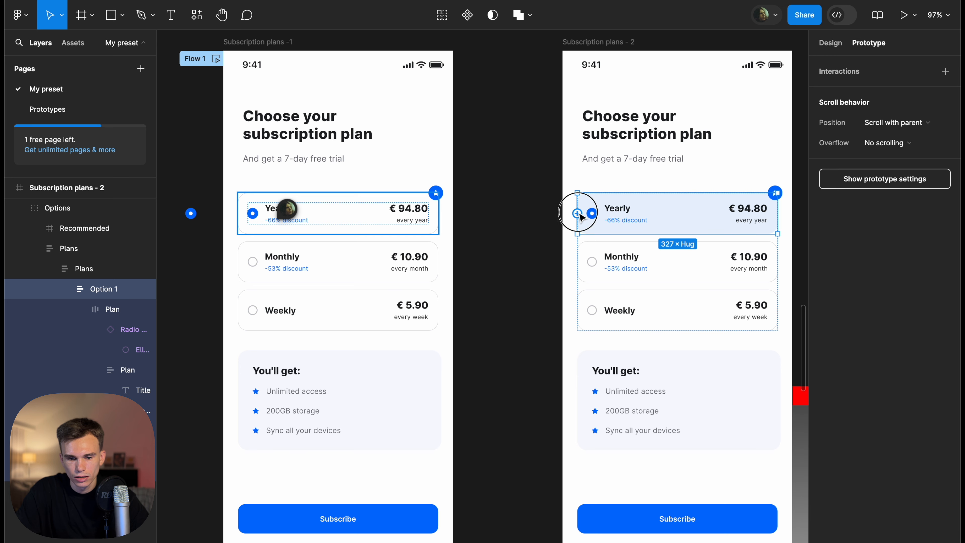
{"action": "left_click_drag", "start_coordinate": [577, 214], "coordinate": [429, 230]}
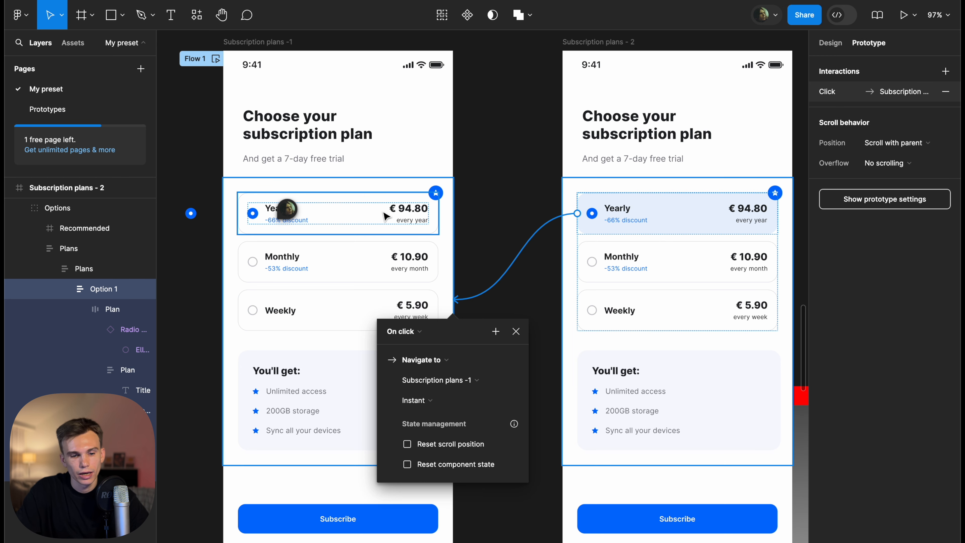
{"action": "scroll", "coordinate": [382, 209], "scroll_direction": "down", "scroll_amount": 3}
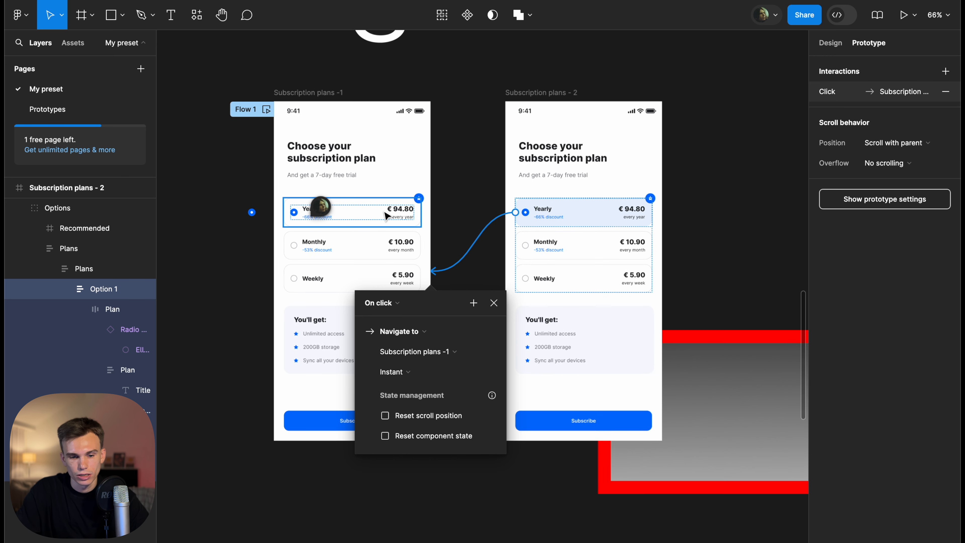
{"action": "left_click", "coordinate": [468, 207]}
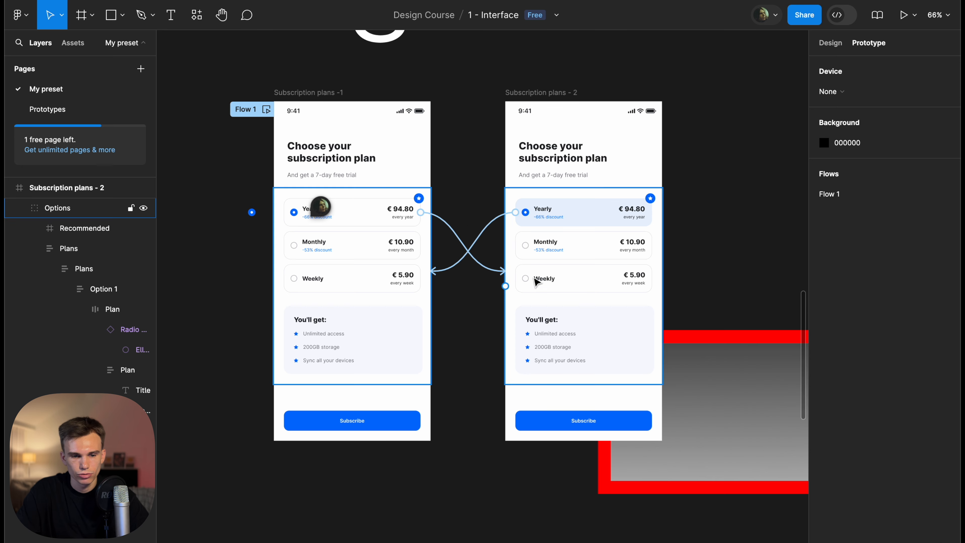
Present the prototype full screen, test the Yearly option's interaction in both directions, and return to the design file
{"action": "key", "text": "super+alt+Return"}
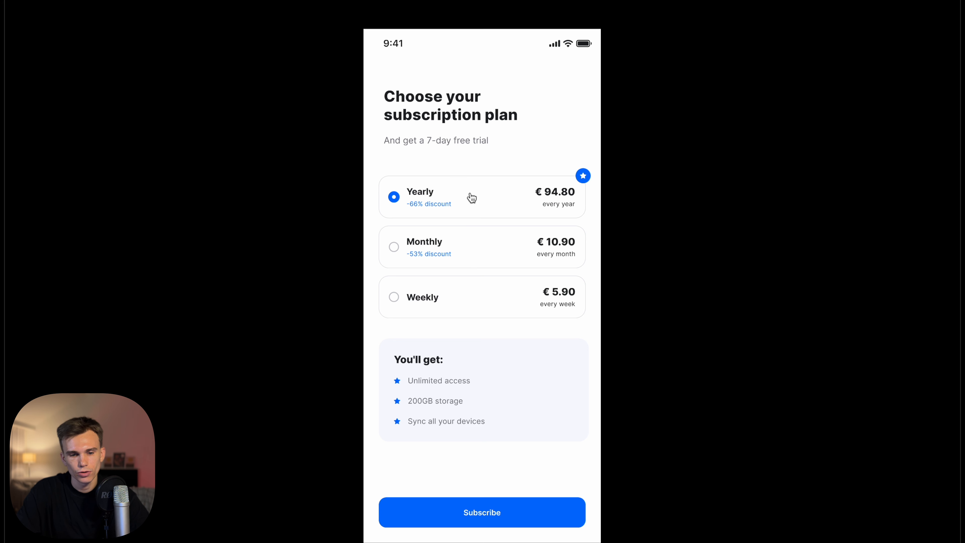
{"action": "left_click", "coordinate": [497, 201]}
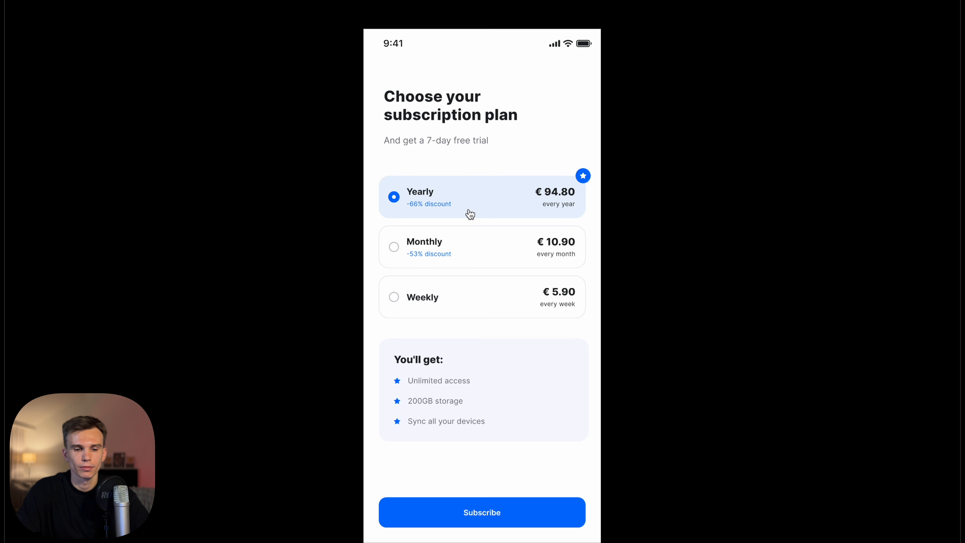
{"action": "left_click", "coordinate": [496, 210]}
{"action": "left_click", "coordinate": [496, 210]}
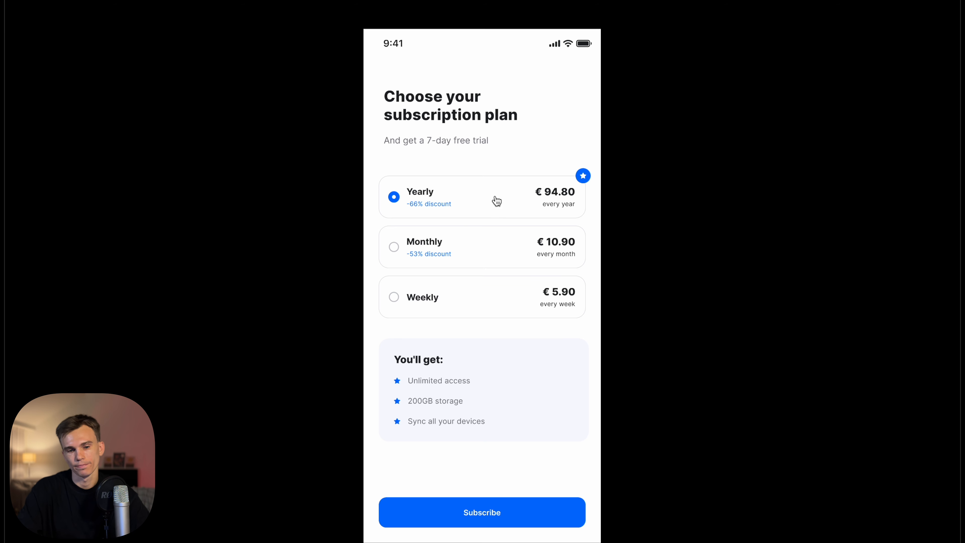
{"action": "left_click", "coordinate": [496, 201]}
{"action": "left_click", "coordinate": [164, 0]}
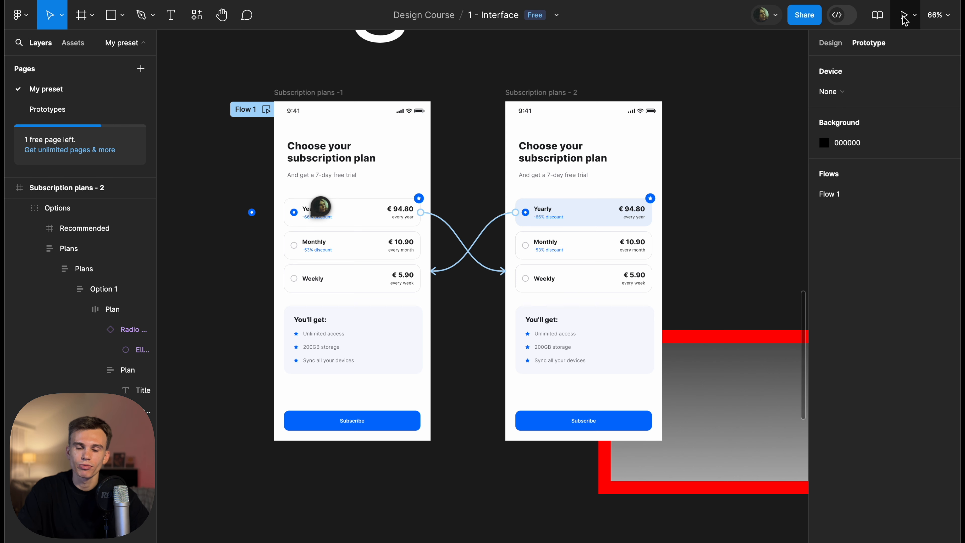
Open the prototype in Preview mode, test the Yearly option's interaction repeatedly, and close the preview
{"action": "left_click", "coordinate": [915, 16]}
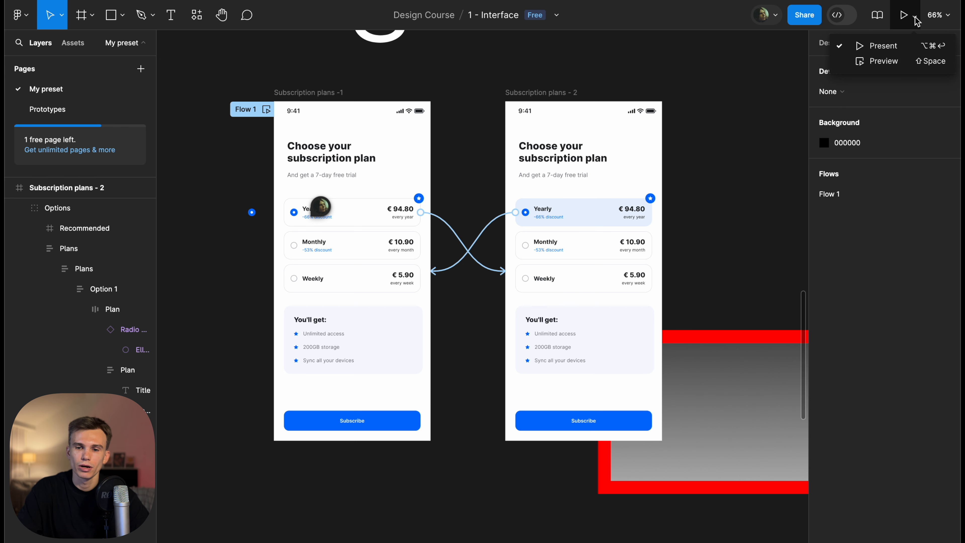
{"action": "left_click", "coordinate": [883, 61]}
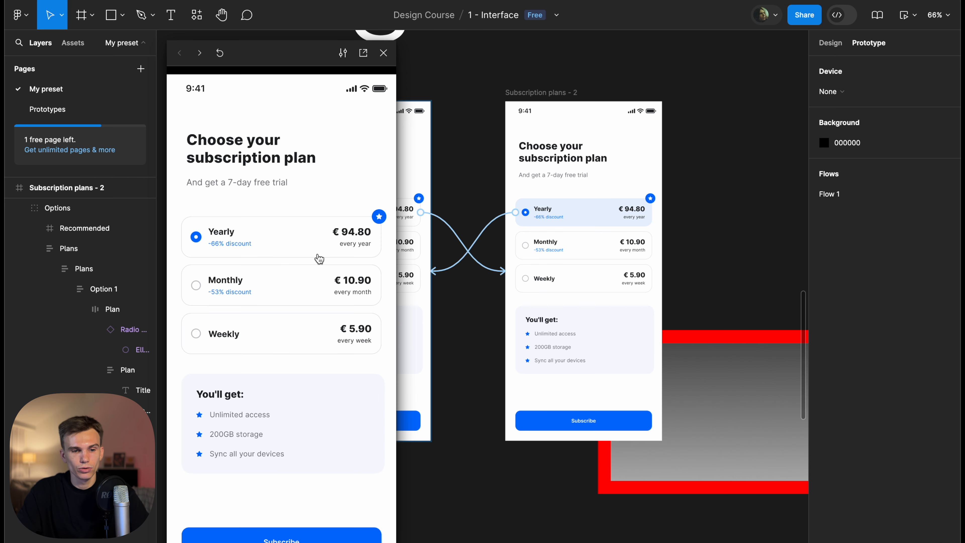
{"action": "left_click", "coordinate": [284, 242]}
{"action": "left_click", "coordinate": [272, 239]}
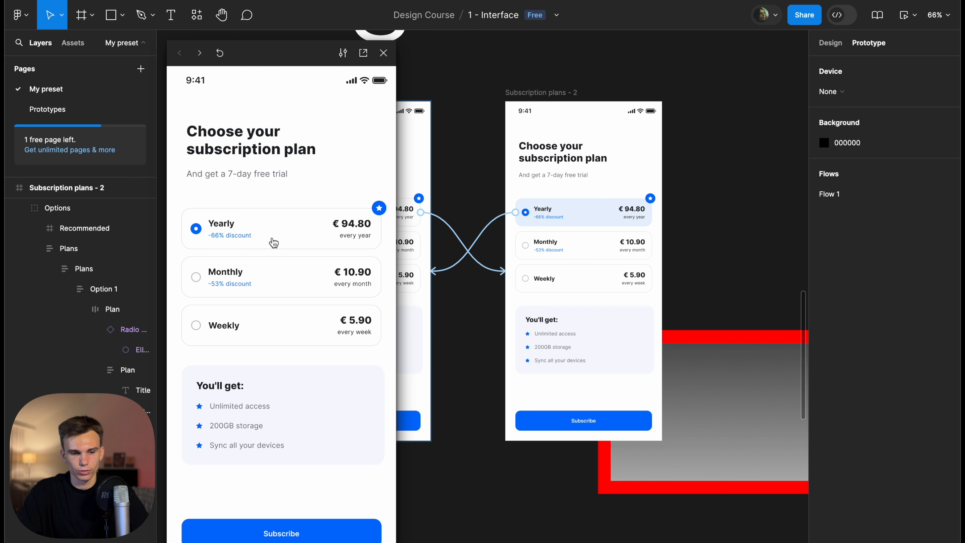
{"action": "left_click", "coordinate": [272, 238]}
{"action": "left_click", "coordinate": [272, 238]}
{"action": "left_click", "coordinate": [272, 238]}
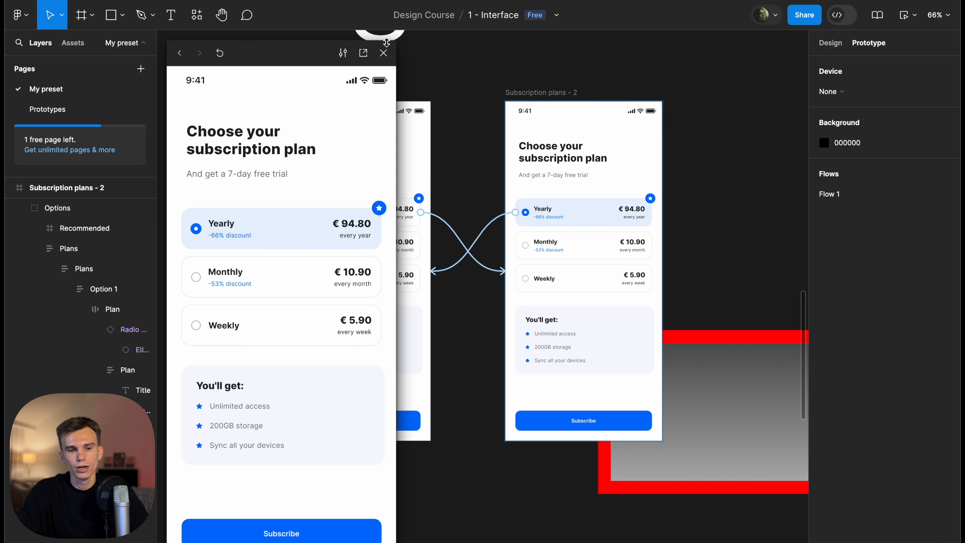
{"action": "left_click", "coordinate": [384, 54]}
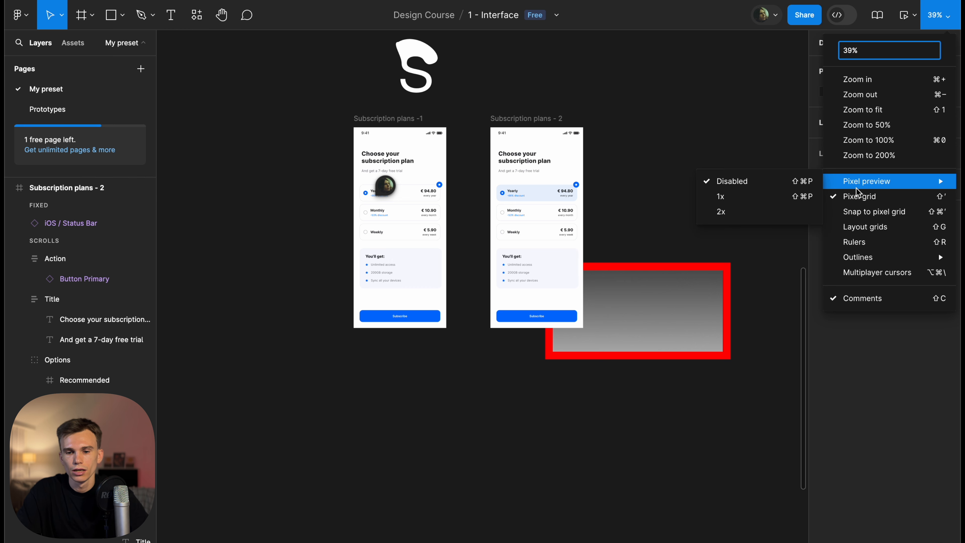
Dismiss the zoom and view options and take a closer look at the two Subscription plans frames
{"action": "left_click", "coordinate": [662, 89]}
{"action": "scroll", "coordinate": [521, 78], "scroll_direction": "up", "scroll_amount": 5}
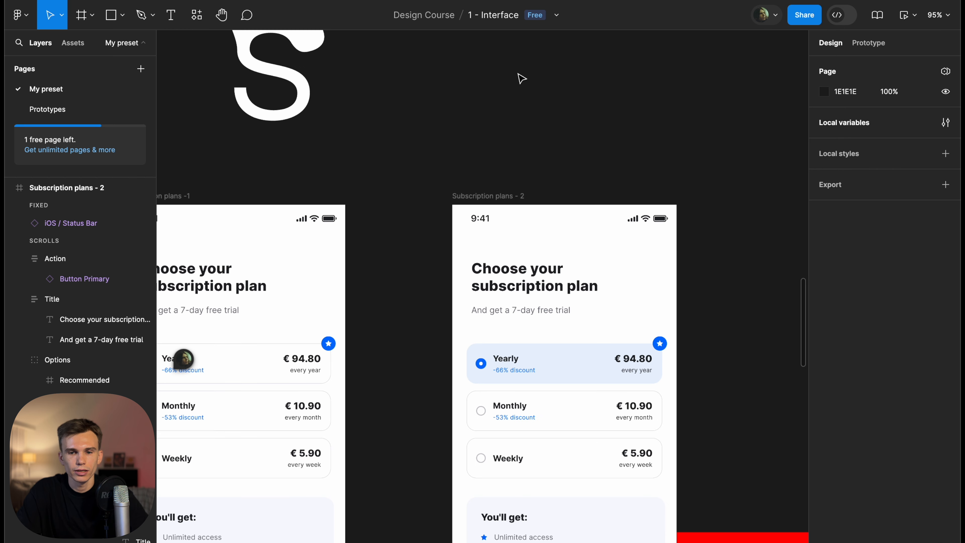
Turn on the display of layout grids in the view options
{"action": "scroll", "coordinate": [521, 78], "scroll_direction": "up", "scroll_amount": 5}
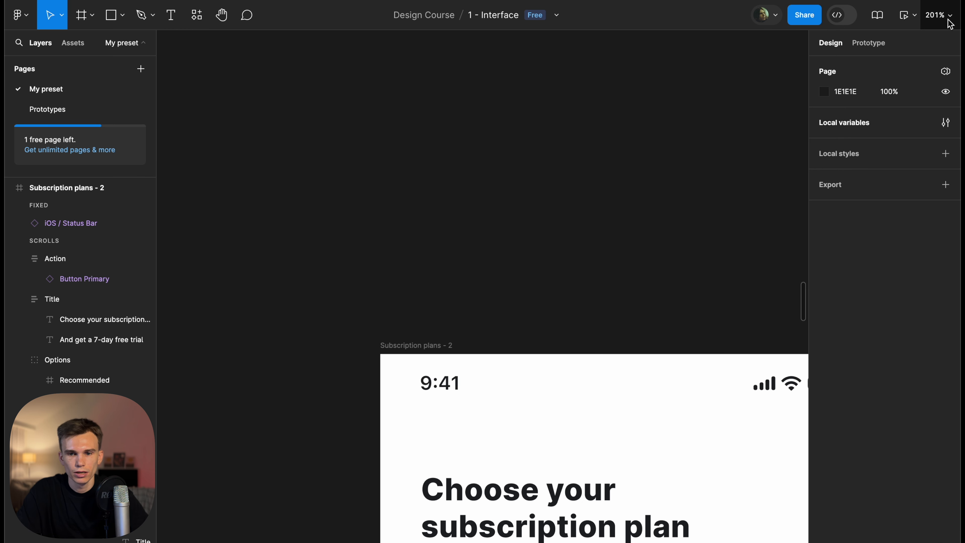
{"action": "scroll", "coordinate": [721, 164], "scroll_direction": "down", "scroll_amount": 10}
{"action": "scroll", "coordinate": [722, 162], "scroll_direction": "right", "scroll_amount": 5}
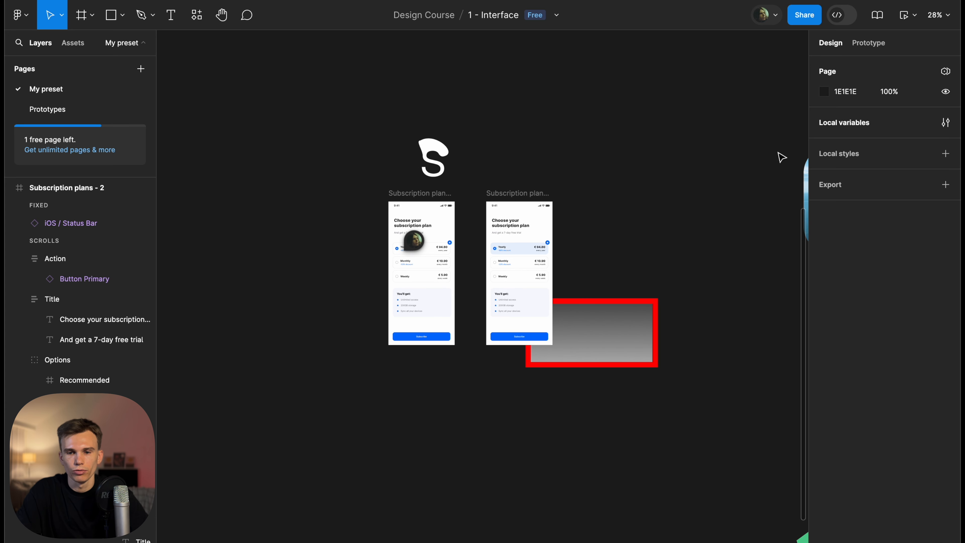
{"action": "left_click", "coordinate": [954, 23]}
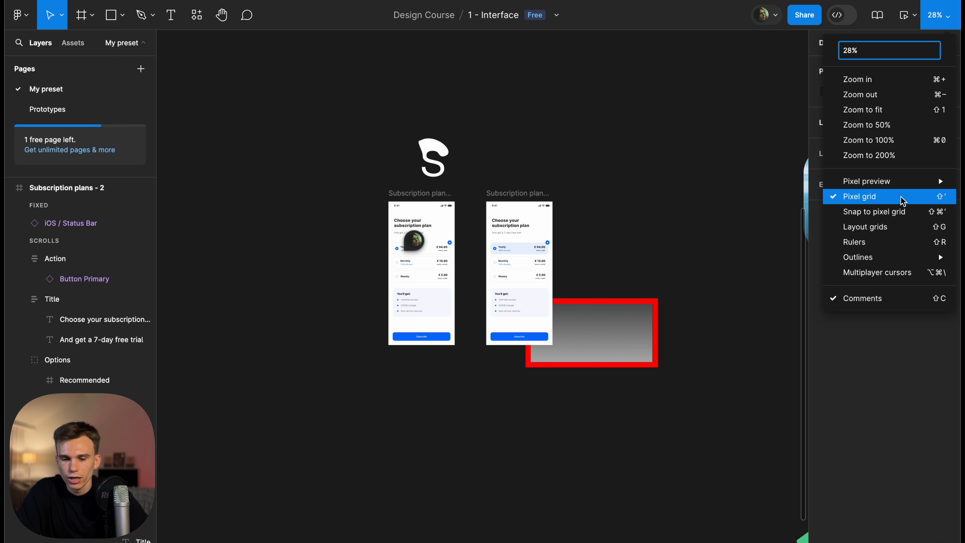
{"action": "mouse_move", "coordinate": [874, 182]}
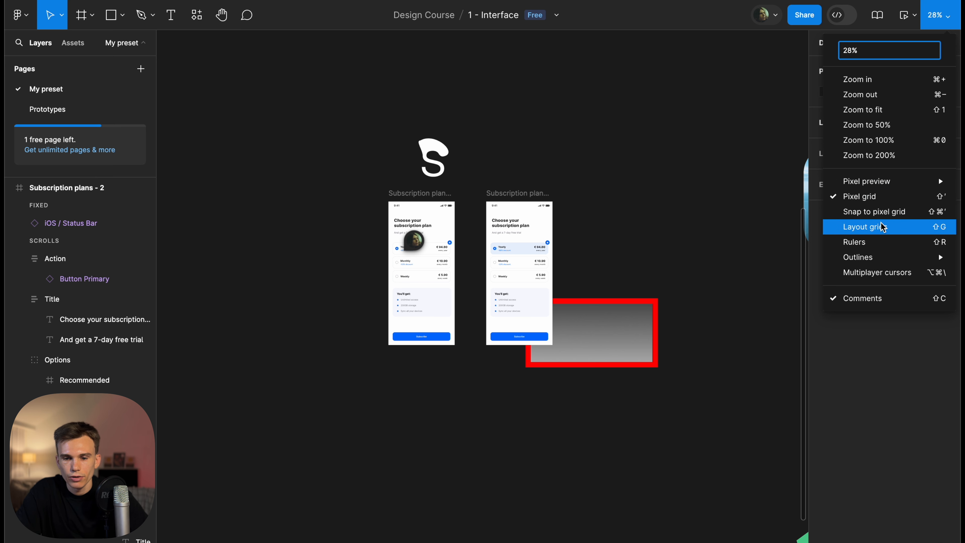
{"action": "left_click", "coordinate": [935, 228]}
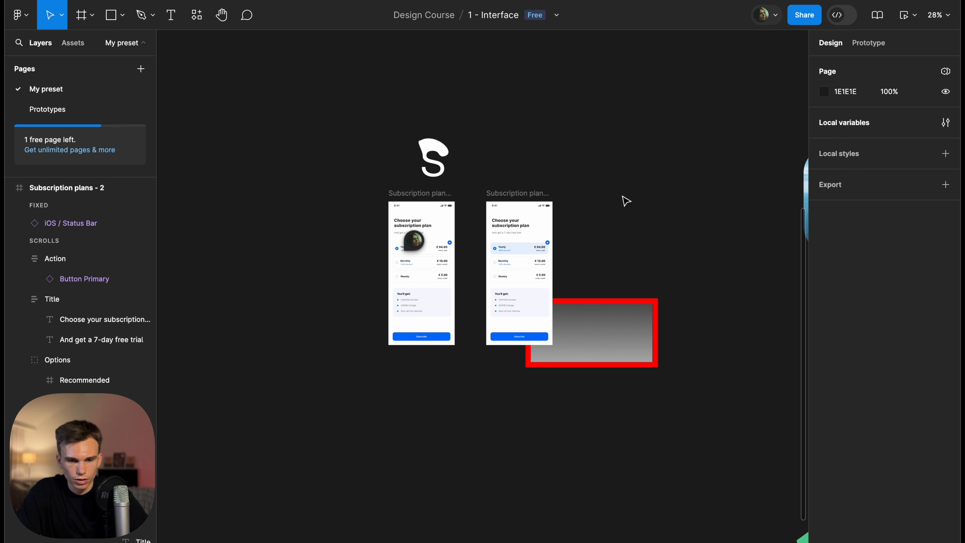
Add a layout grid to the Subscription plans -1 frame and take a closer look at it
{"action": "scroll", "coordinate": [624, 201], "scroll_direction": "up", "scroll_amount": 5}
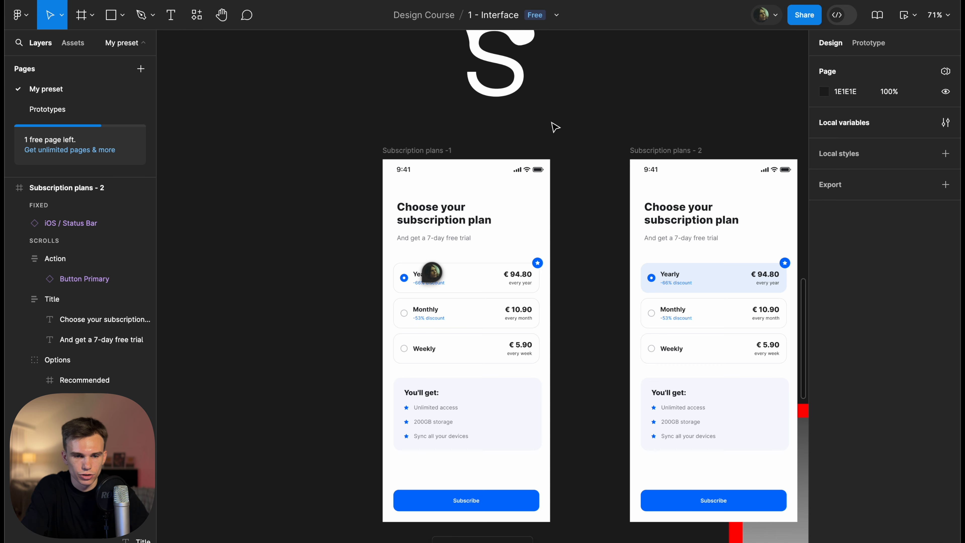
{"action": "scroll", "coordinate": [509, 224], "scroll_direction": "up", "scroll_amount": 3}
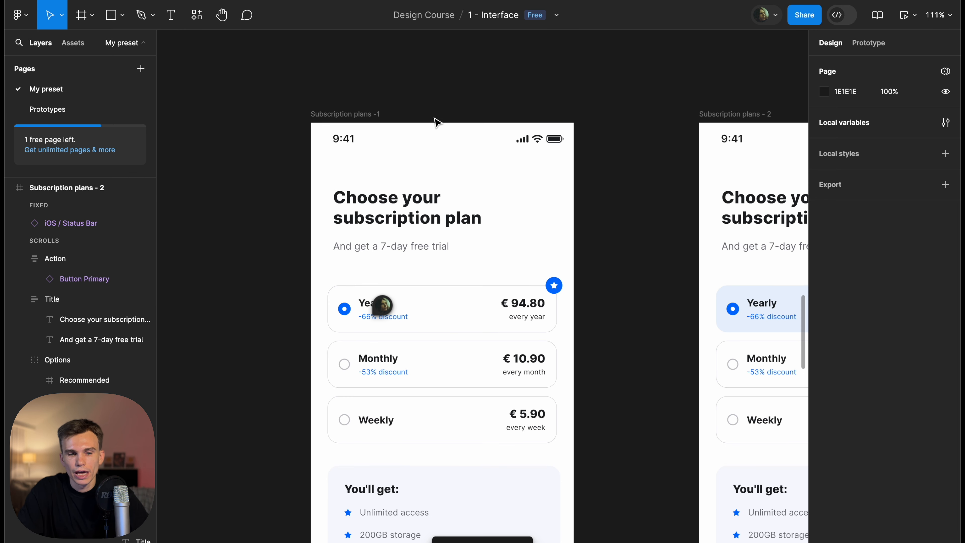
{"action": "left_click", "coordinate": [375, 114]}
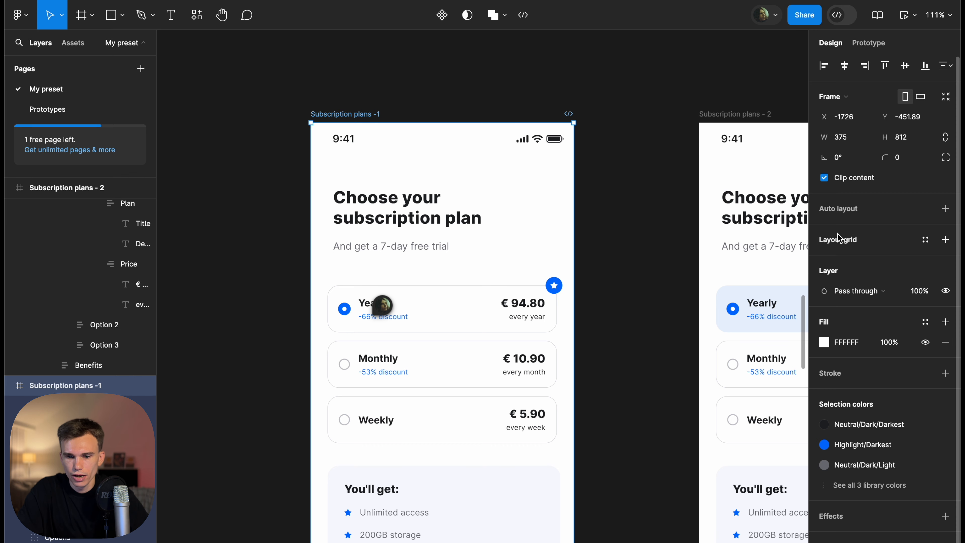
{"action": "left_click", "coordinate": [946, 239]}
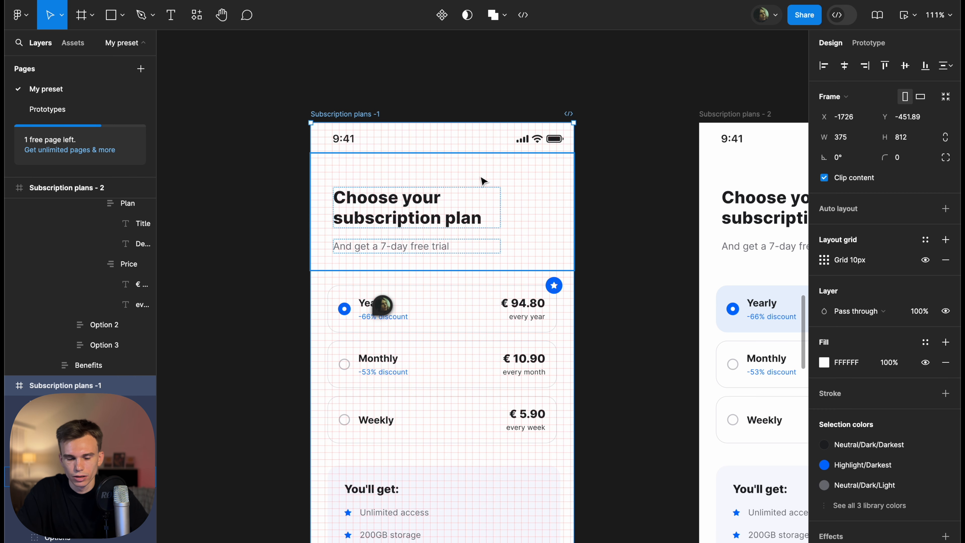
{"action": "scroll", "coordinate": [468, 168], "scroll_direction": "up", "scroll_amount": 5}
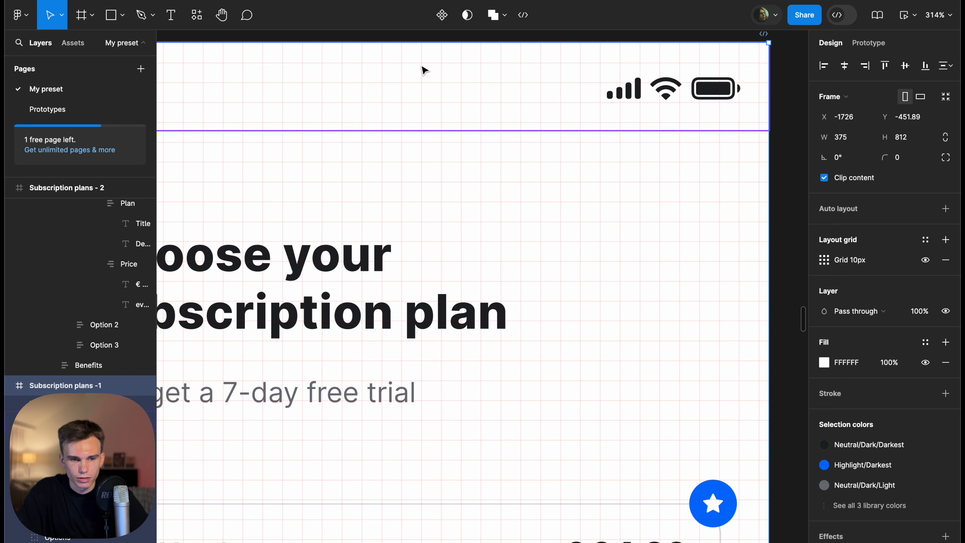
{"action": "scroll", "coordinate": [425, 76], "scroll_direction": "up", "scroll_amount": 2}
{"action": "scroll", "coordinate": [433, 91], "scroll_direction": "down", "scroll_amount": 5}
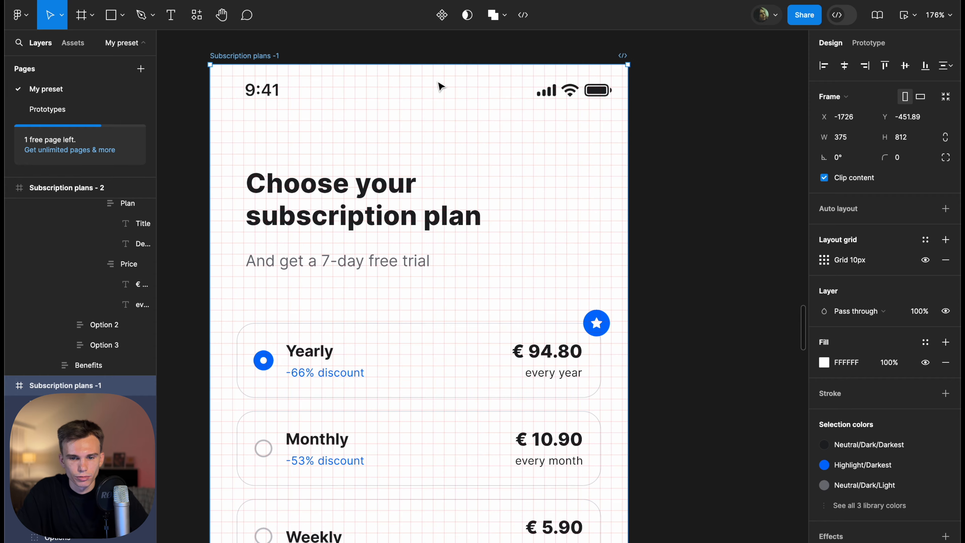
Change the layout grid of Subscription plans -1 to Columns with a count of 4
{"action": "left_click", "coordinate": [823, 259]}
{"action": "left_click", "coordinate": [696, 264]}
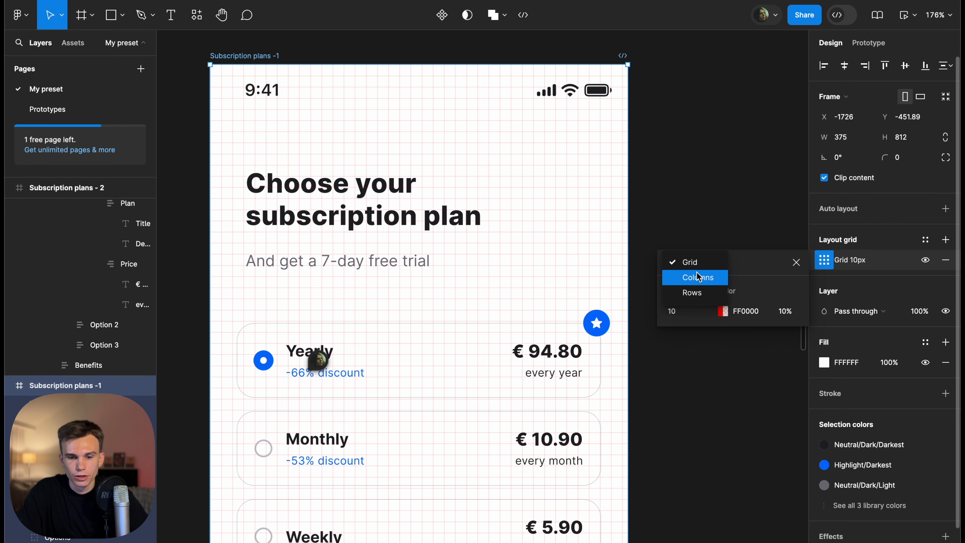
{"action": "left_click", "coordinate": [697, 277]}
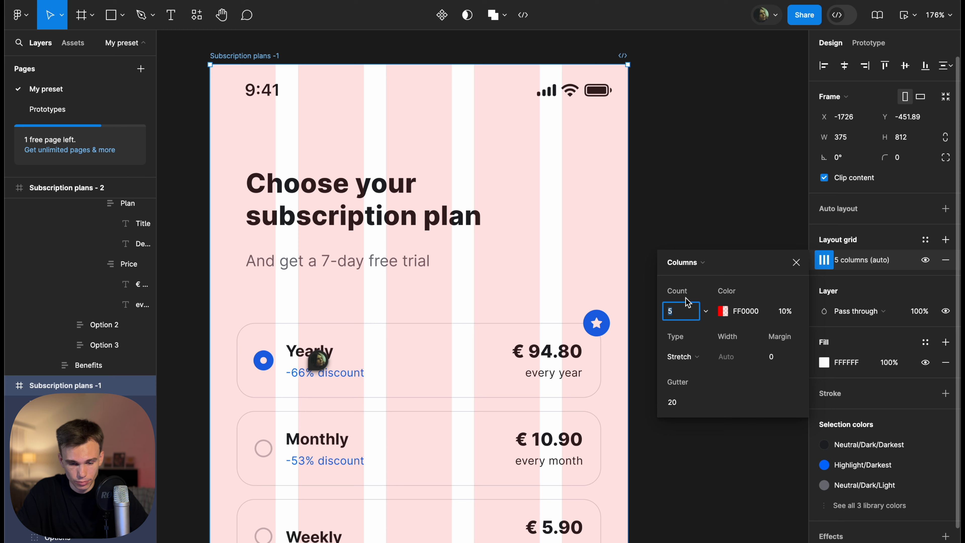
{"action": "type", "text": "4"}
{"action": "key", "text": "Return"}
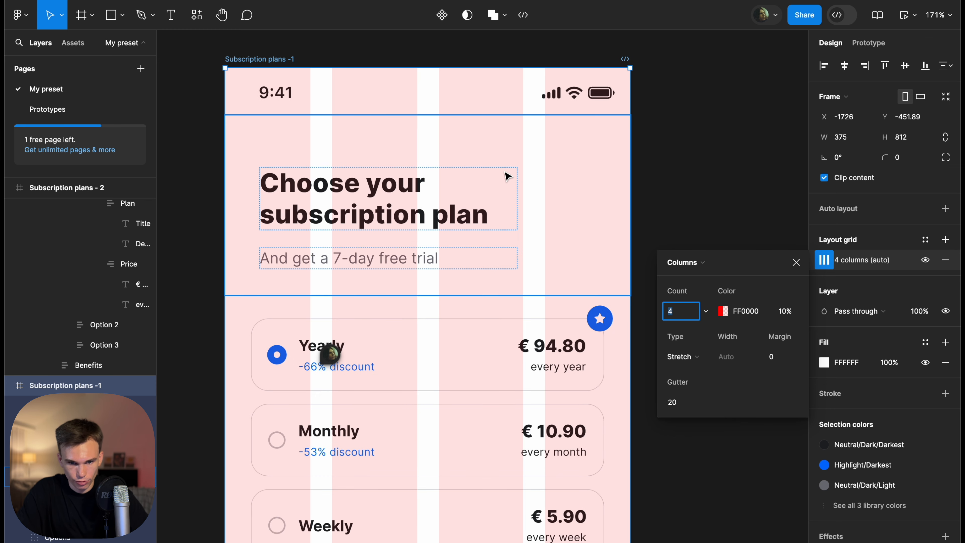
Set the column grid's gutter to 16
{"action": "scroll", "coordinate": [509, 172], "scroll_direction": "down", "scroll_amount": 5}
{"action": "left_click", "coordinate": [690, 400]}
{"action": "key", "text": "Down"}
{"action": "key", "text": "Down"}
{"action": "key", "text": "Down"}
{"action": "key", "text": "Down"}
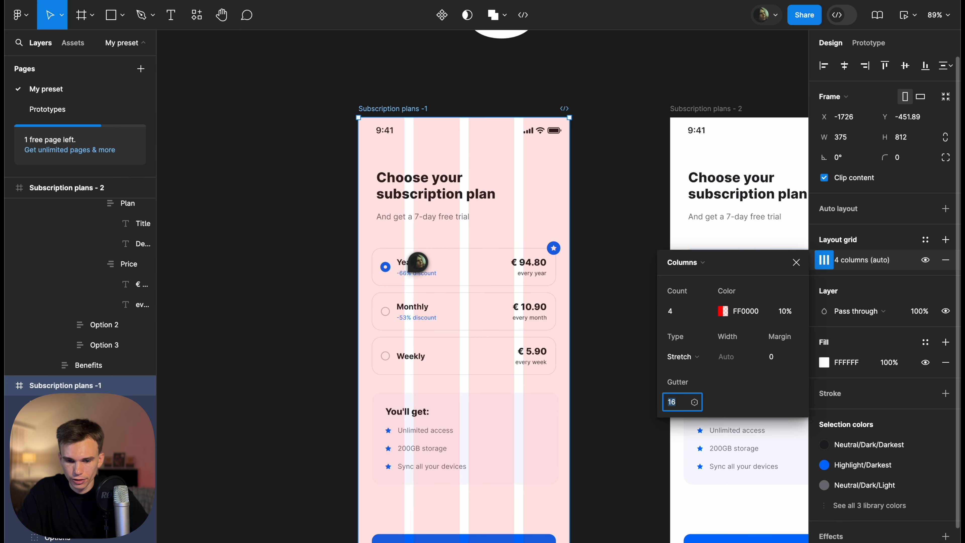
{"action": "key", "text": "Return"}
Set the column grid's margin to 16
{"action": "left_click", "coordinate": [794, 357]}
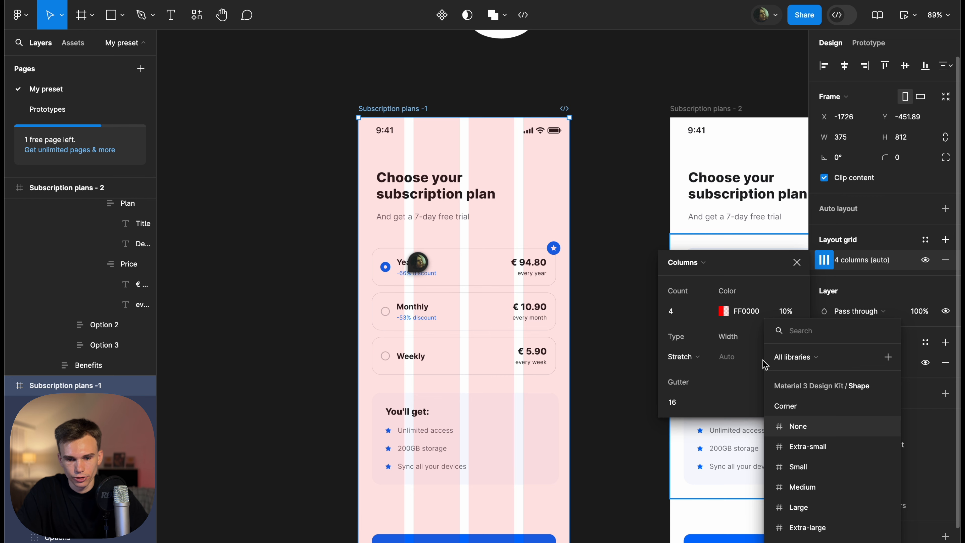
{"action": "left_click", "coordinate": [725, 365]}
{"action": "left_click", "coordinate": [778, 357]}
{"action": "key", "text": "Up"}
{"action": "key", "text": "Up"}
{"action": "key", "text": "Up"}
{"action": "key", "text": "Up"}
{"action": "key", "text": "Up"}
{"action": "key", "text": "Up"}
{"action": "key", "text": "Up"}
{"action": "key", "text": "Up"}
{"action": "key", "text": "Up"}
{"action": "key", "text": "Up"}
{"action": "key", "text": "Up"}
{"action": "key", "text": "Up"}
{"action": "key", "text": "Up"}
{"action": "key", "text": "Up"}
{"action": "key", "text": "Up"}
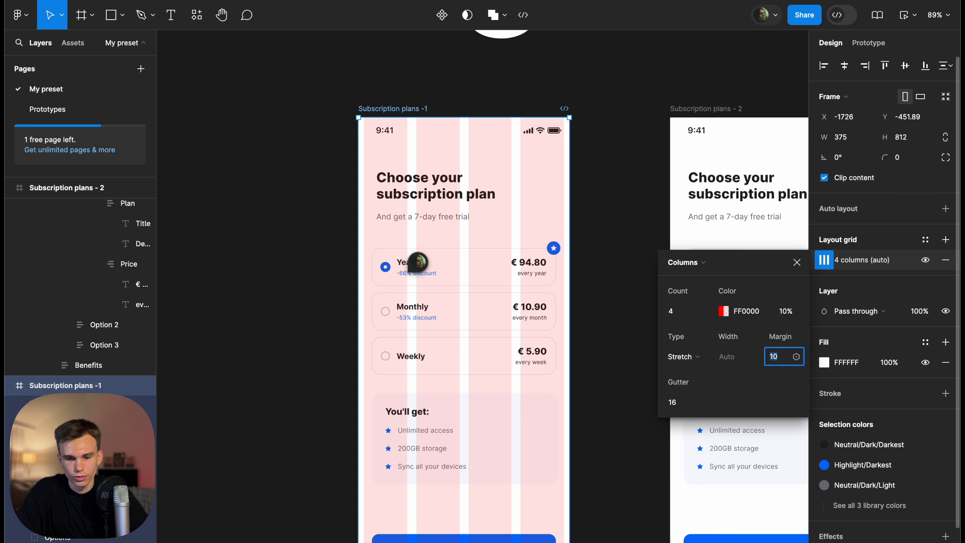
{"action": "key", "text": "Return"}
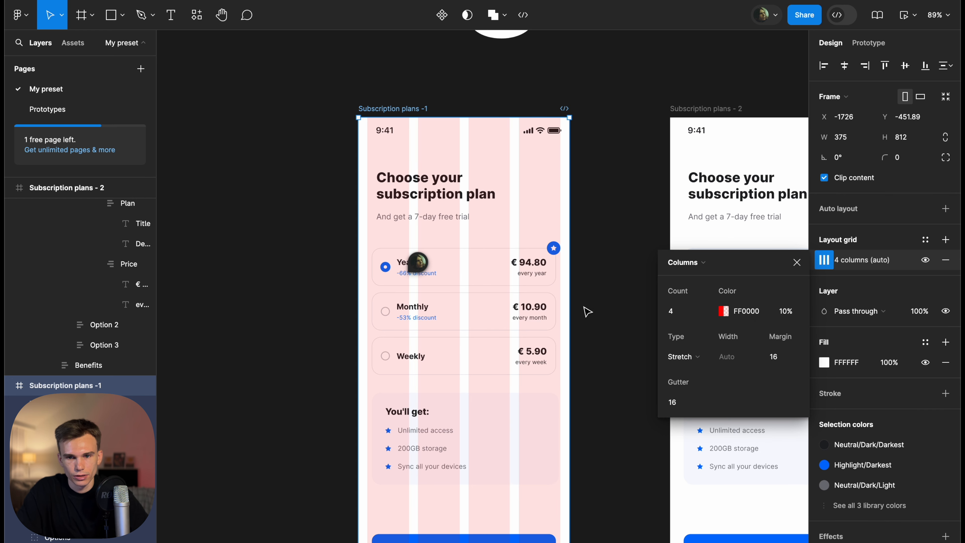
Examine the column grid over the Subscription plans -1 frame, deselect the frame, and toggle the layout grids' visibility off and back on
{"action": "left_click", "coordinate": [621, 285]}
{"action": "scroll", "coordinate": [619, 228], "scroll_direction": "down", "scroll_amount": 3}
{"action": "scroll", "coordinate": [620, 228], "scroll_direction": "left", "scroll_amount": 2}
{"action": "scroll", "coordinate": [431, 58], "scroll_direction": "up", "scroll_amount": 2}
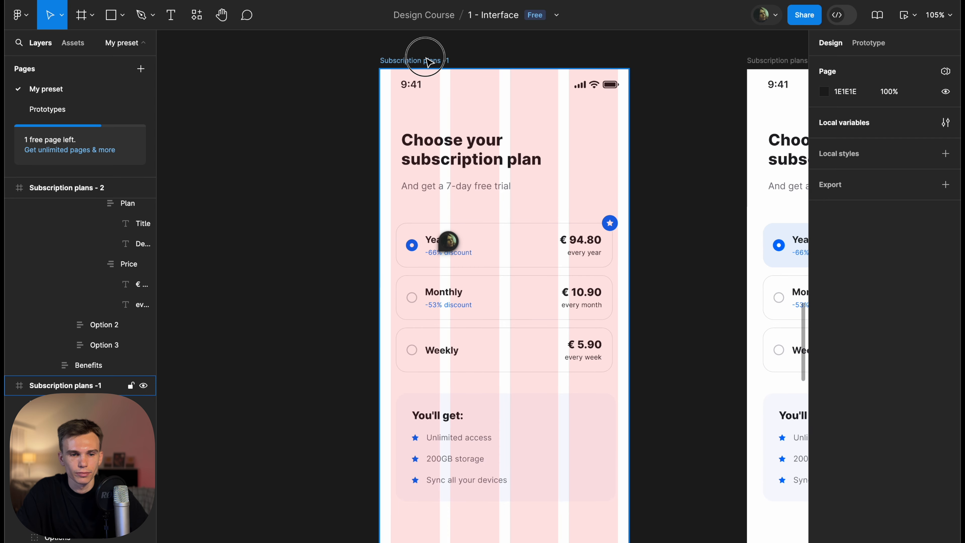
{"action": "left_click", "coordinate": [431, 57]}
{"action": "scroll", "coordinate": [430, 64], "scroll_direction": "down", "scroll_amount": 2}
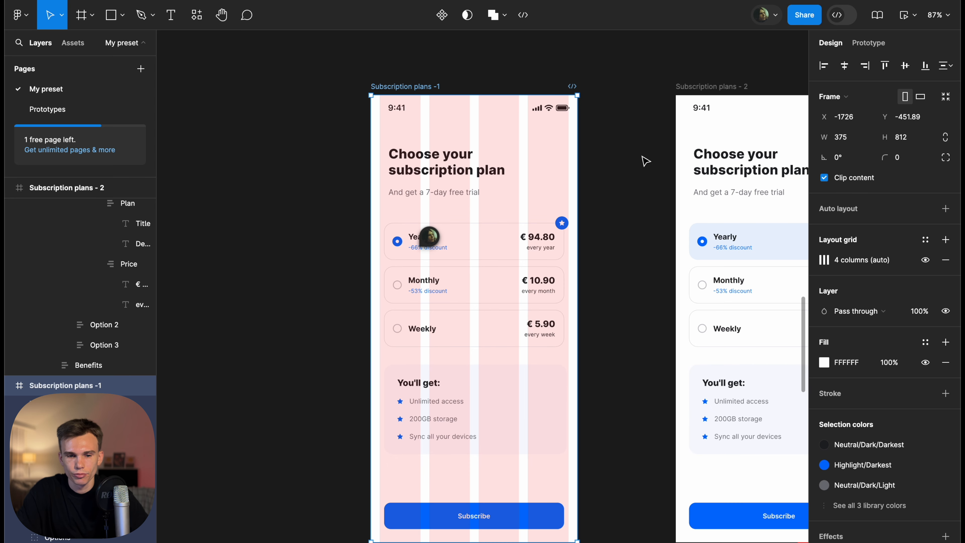
{"action": "left_click", "coordinate": [638, 167]}
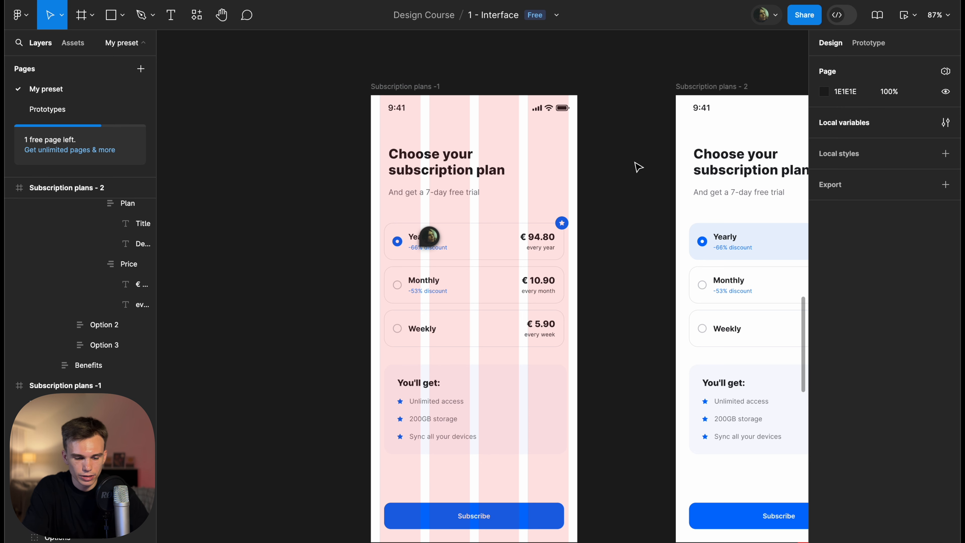
{"action": "key", "text": "ctrl+g"}
{"action": "key", "text": "ctrl+g"}
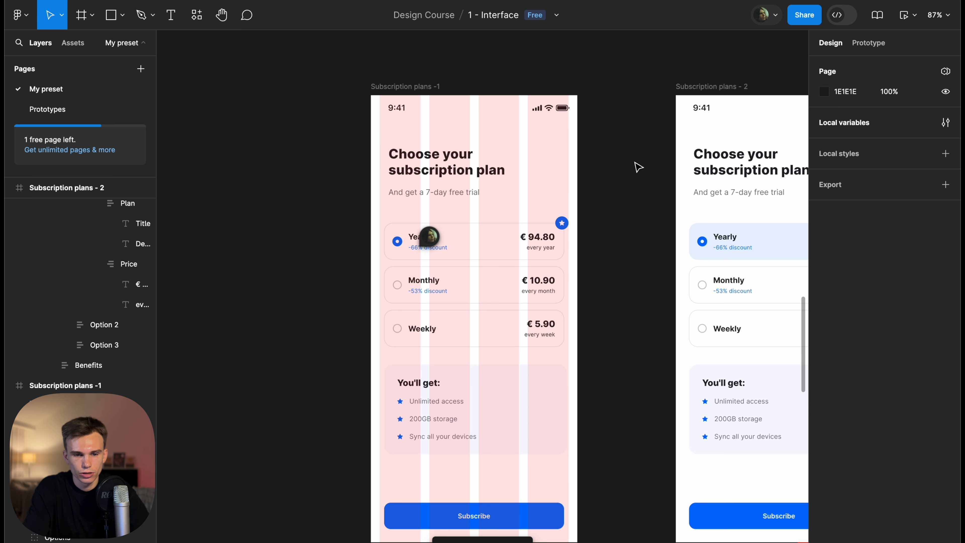